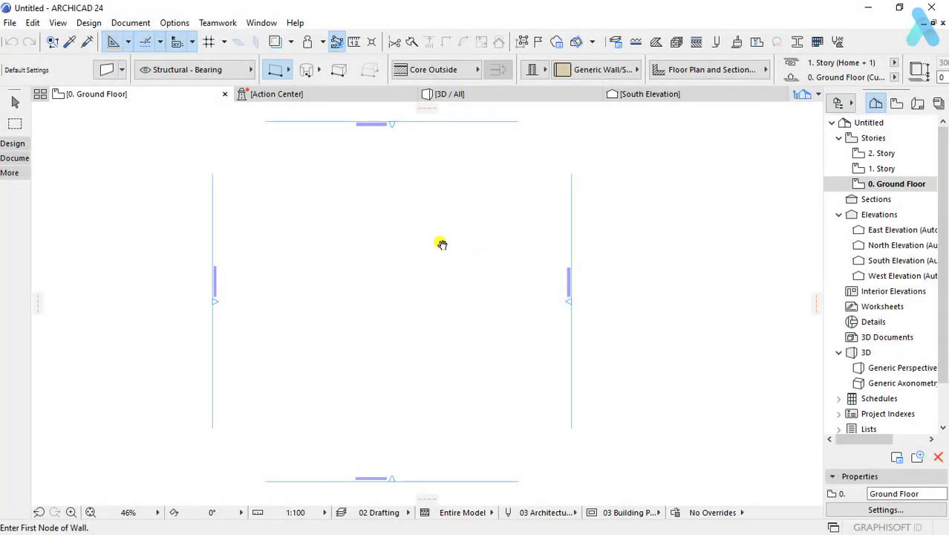
Step: Change the Ground Floor plan's drawing scale from 1:100 to 1:50
scroll(448, 268, "down", 2)
middle_click_drag(448, 268, 442, 268)
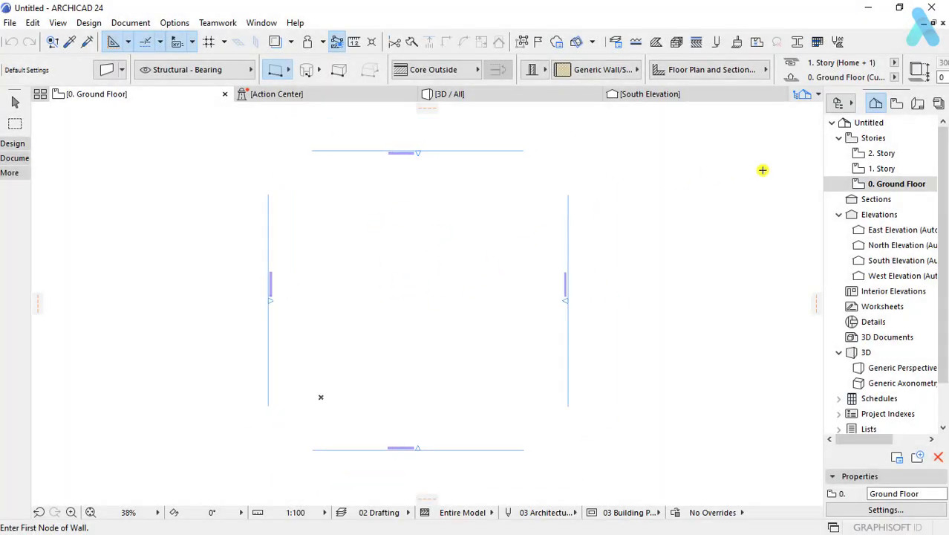
left_click(300, 516)
left_click(364, 397)
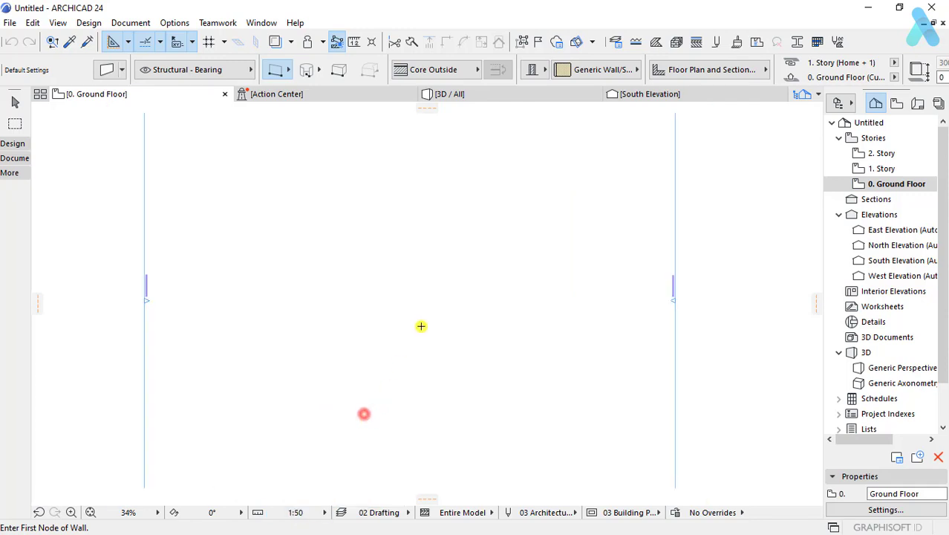
scroll(421, 326, "down", 2)
Step: Delete stories 2 and 1 in Story Settings, keeping only 0. Ground Floor
right_click(902, 185)
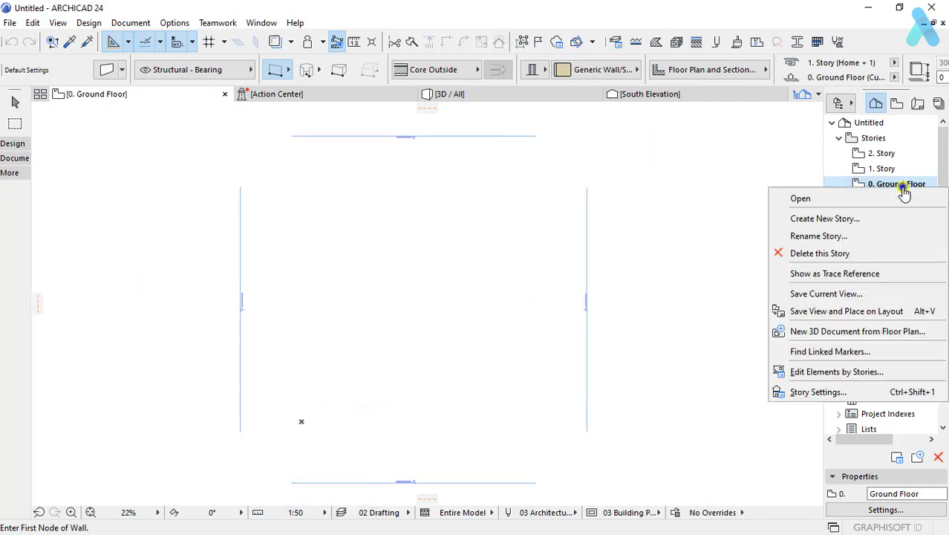
left_click(824, 392)
left_click(589, 159)
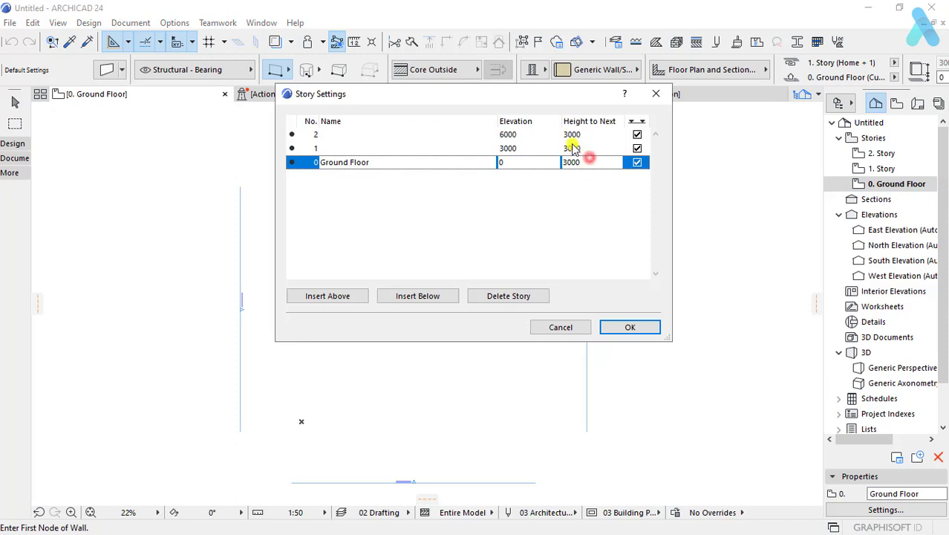
left_click(542, 135)
left_click(491, 295)
left_click(487, 297)
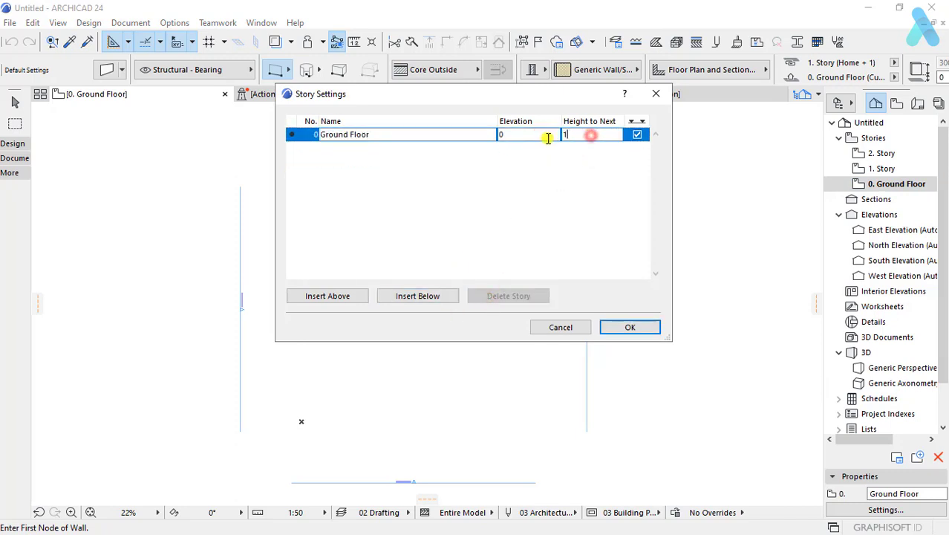
left_click(646, 329)
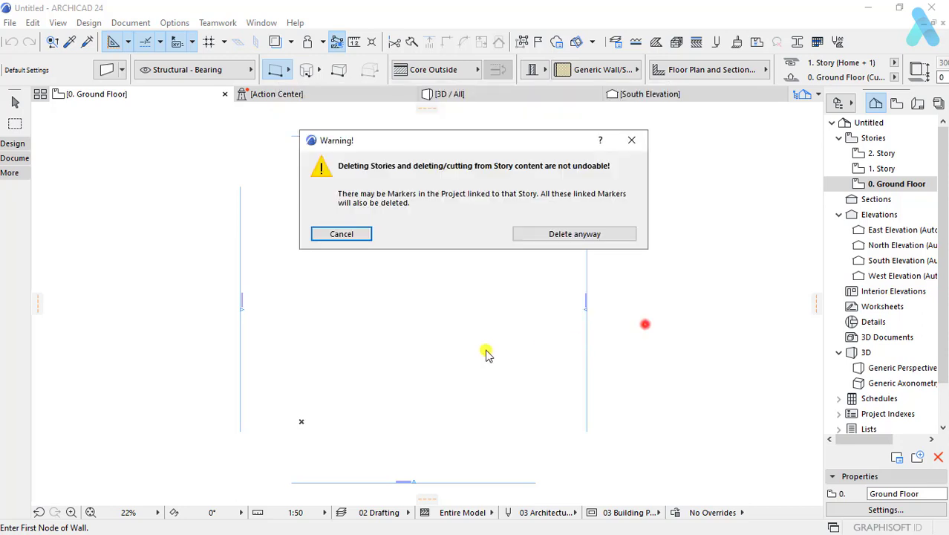
left_click(551, 230)
scroll(434, 275, "down", 1)
Step: Adjust the plan view and pick the Wall tool from the toolbox
middle_click_drag(434, 275, 440, 271)
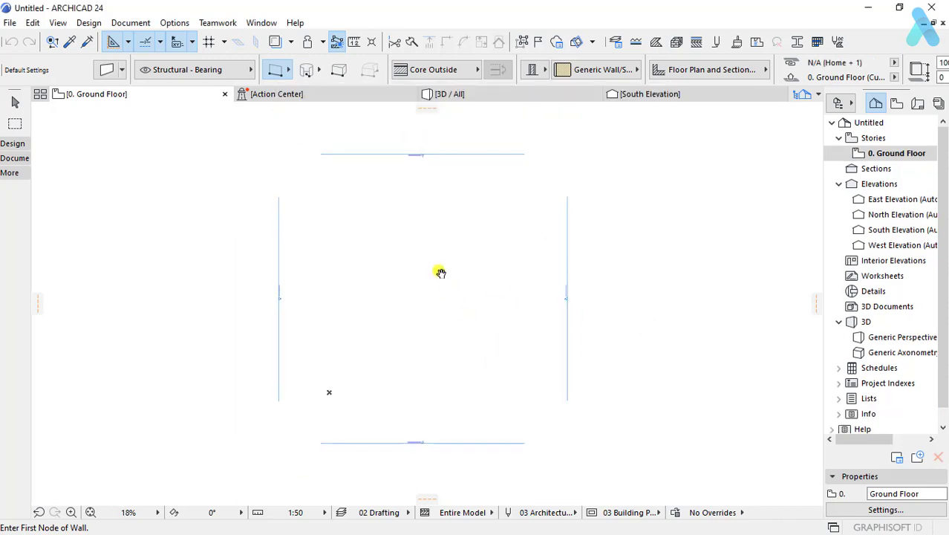
middle_click_drag(432, 317, 429, 318)
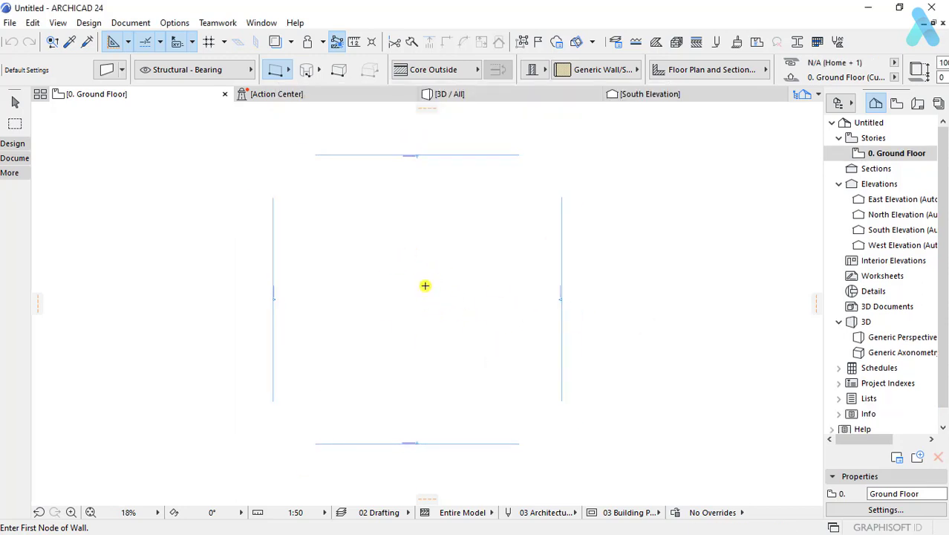
scroll(425, 285, "up", 1)
middle_click_drag(358, 266, 351, 269)
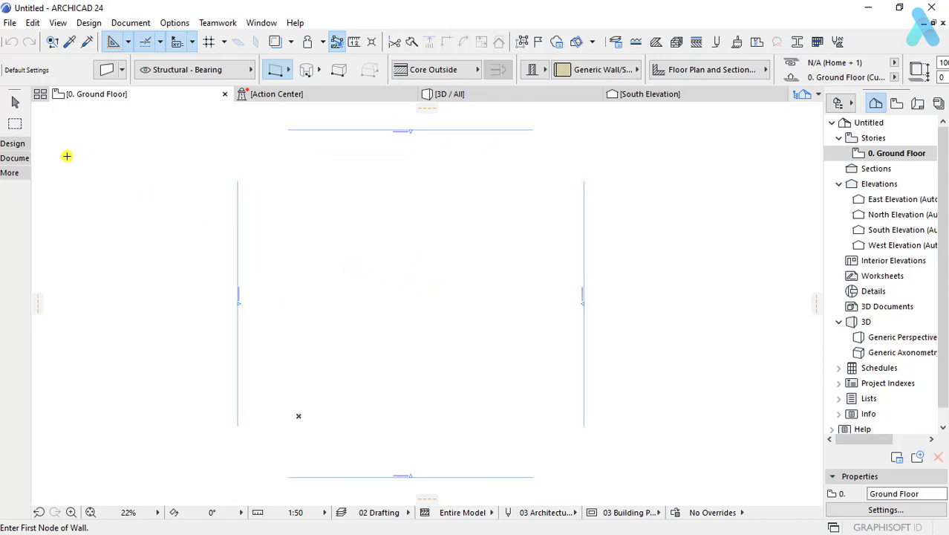
left_click(20, 158)
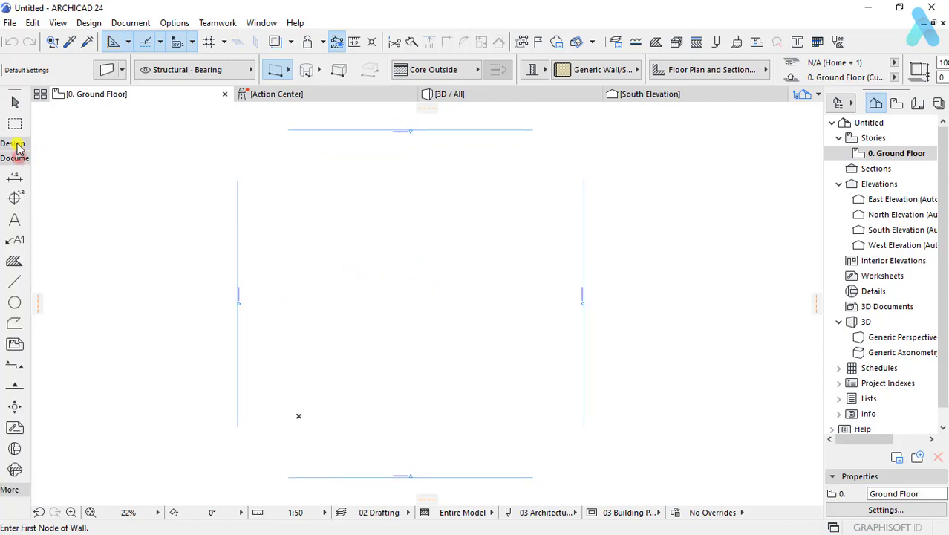
left_click(17, 145)
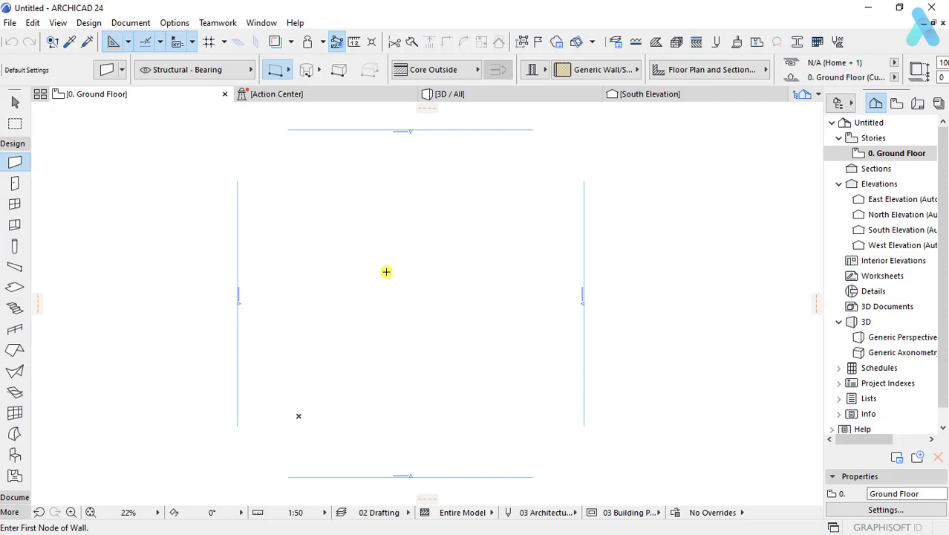
middle_click_drag(387, 272, 379, 271)
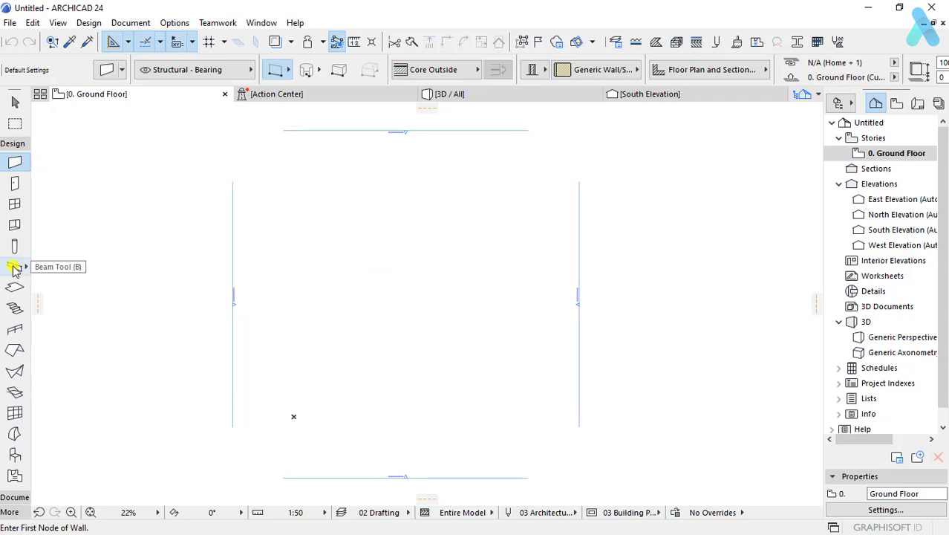
double_click(16, 148)
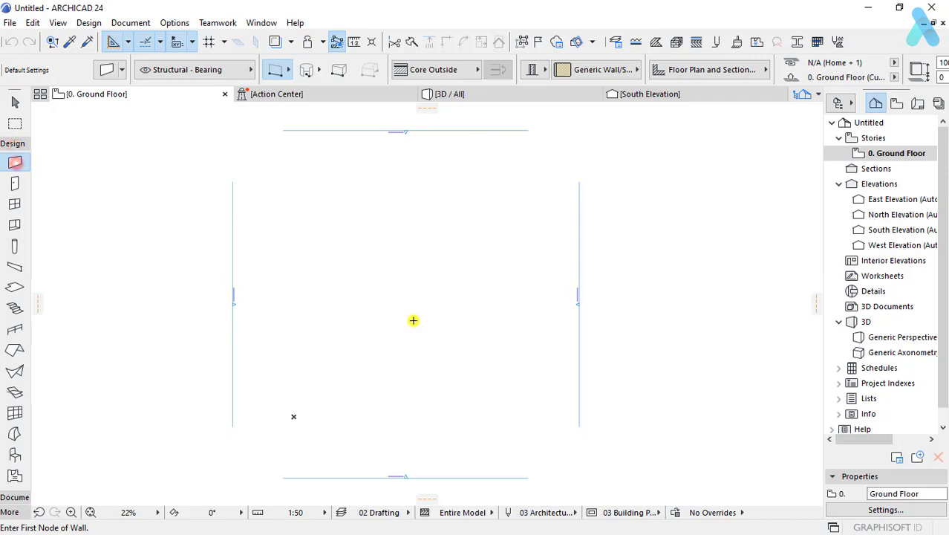
middle_click_drag(412, 320, 407, 314)
Step: Set wall defaults: Not Linked top, straight, 2500 high, 100 thick, centre reference line
key("ctrl+t")
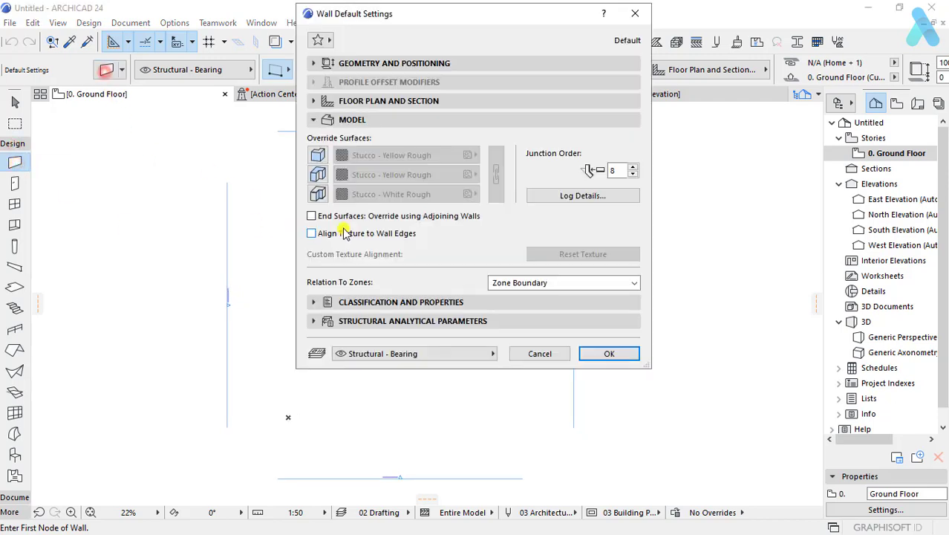
left_click(375, 66)
left_click(371, 96)
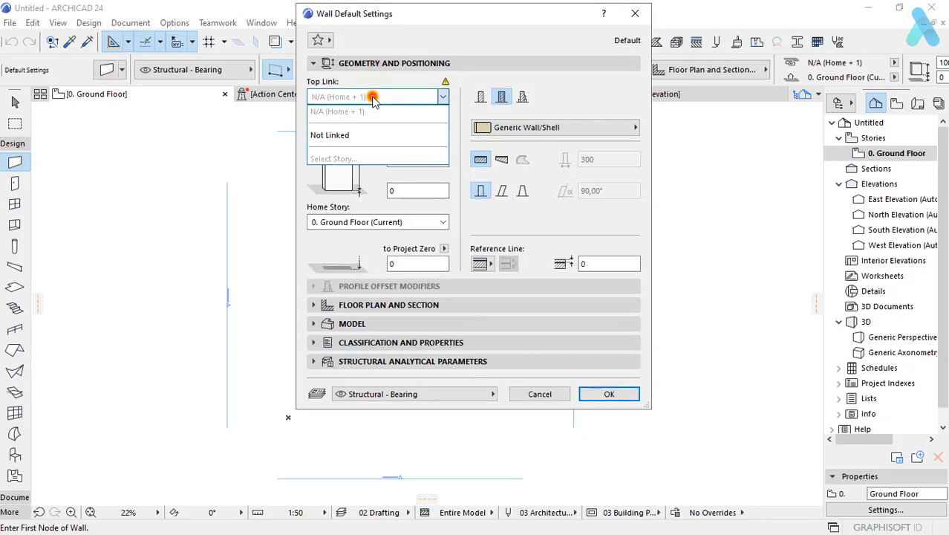
left_click(362, 98)
left_click(349, 132)
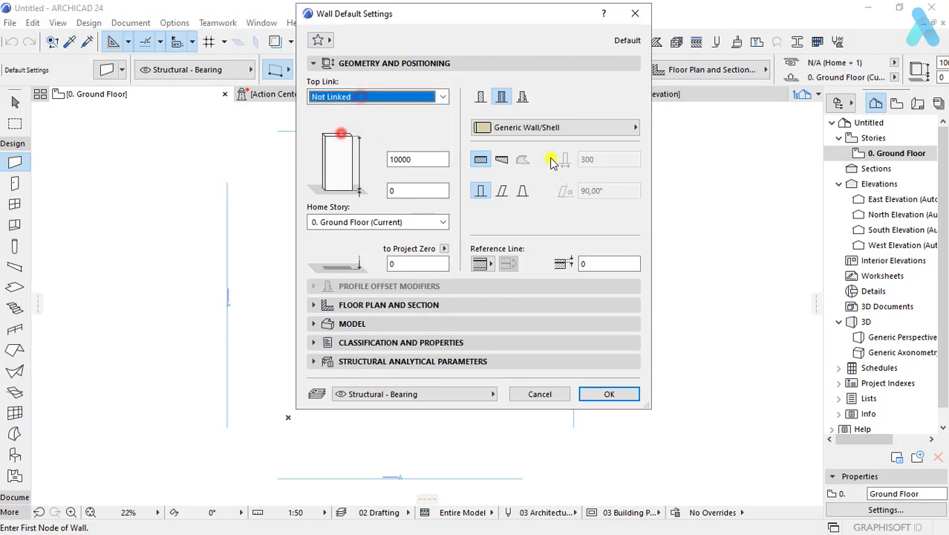
left_click(480, 97)
type("100")
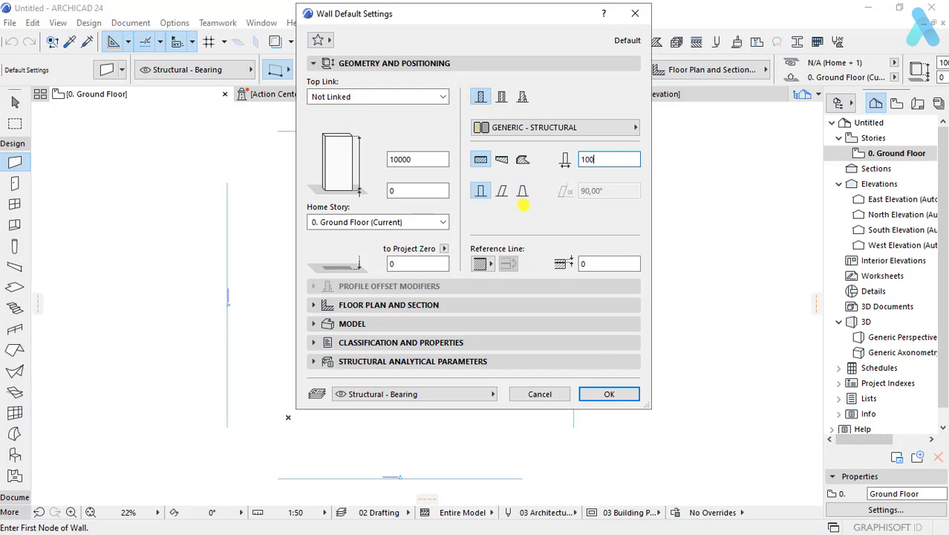
left_click(408, 189)
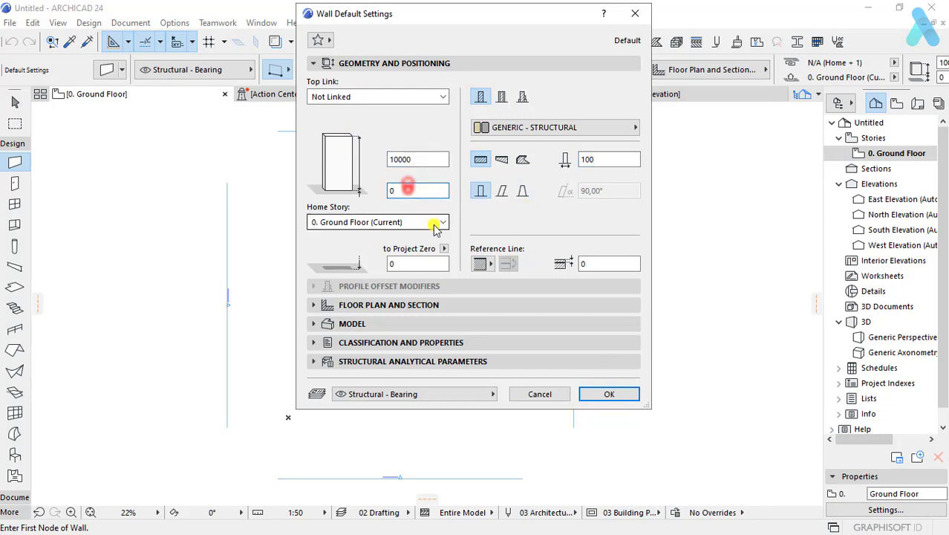
left_click(481, 264)
left_click(514, 279)
type("250")
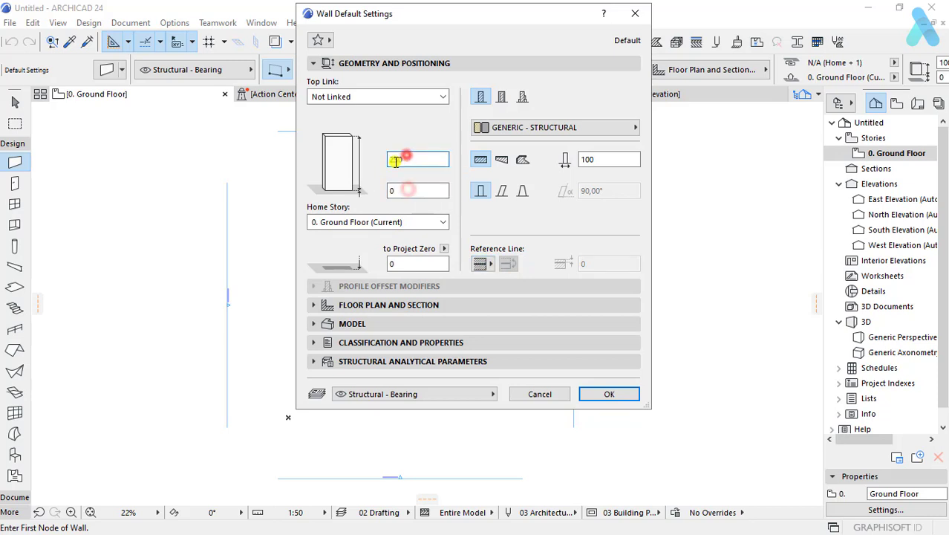
left_click(606, 393)
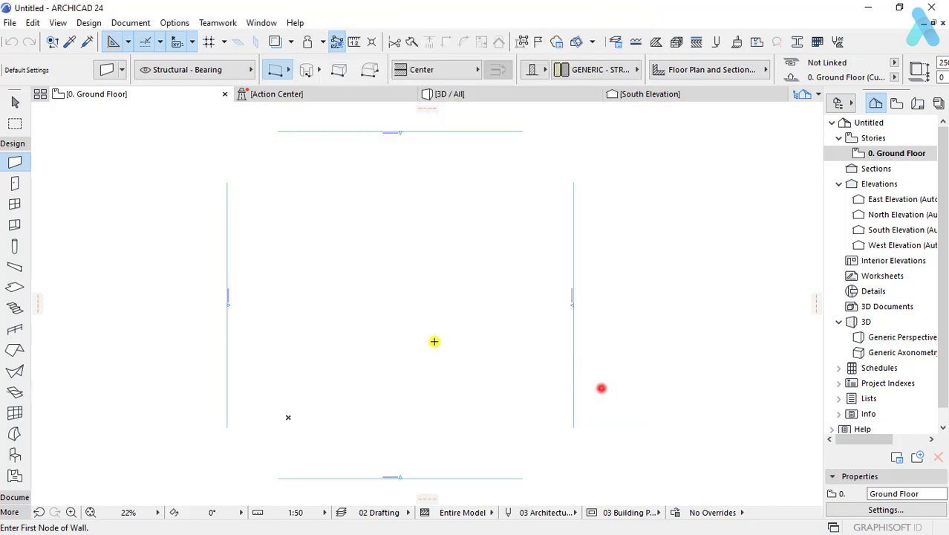
Step: Undo a trial wall and correct the default wall height to 2500
left_click(292, 365)
scroll(294, 365, "up", 2)
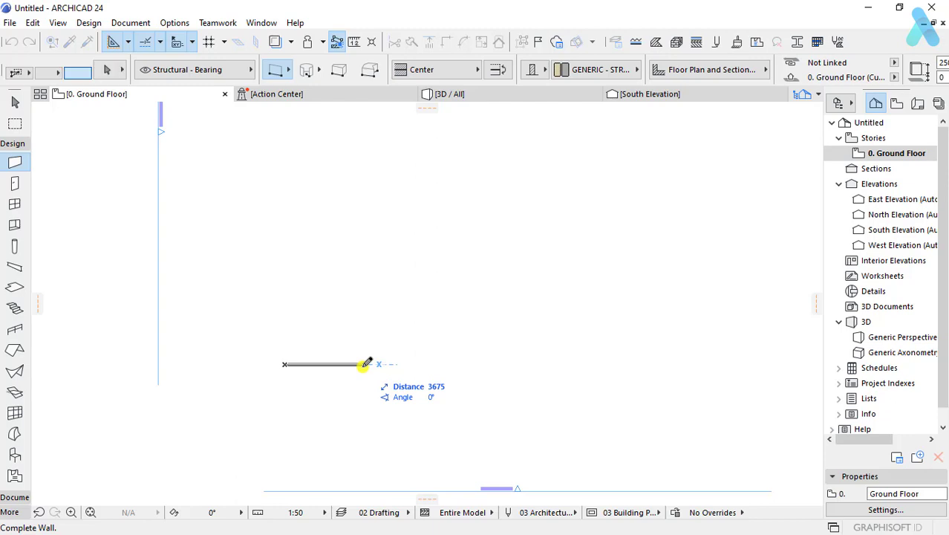
key("Return")
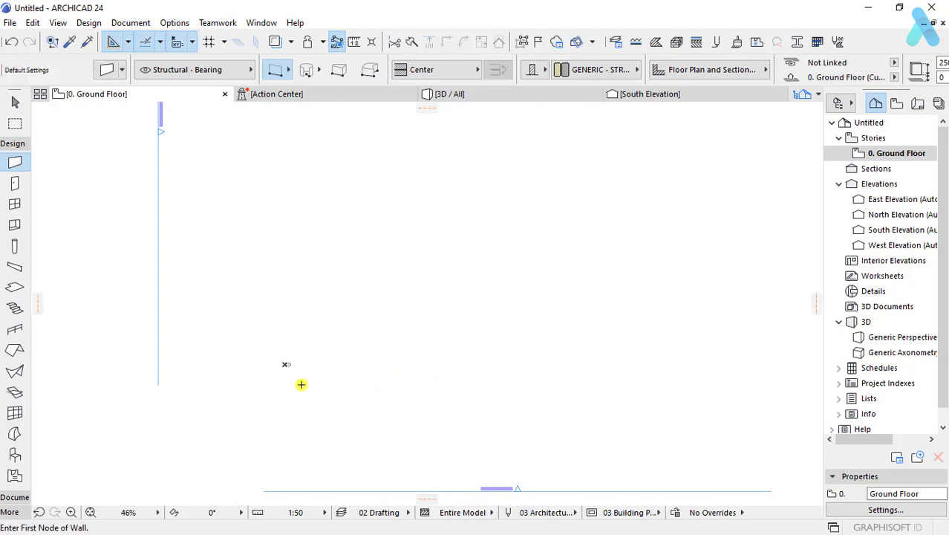
key("ctrl+z")
left_click(285, 364)
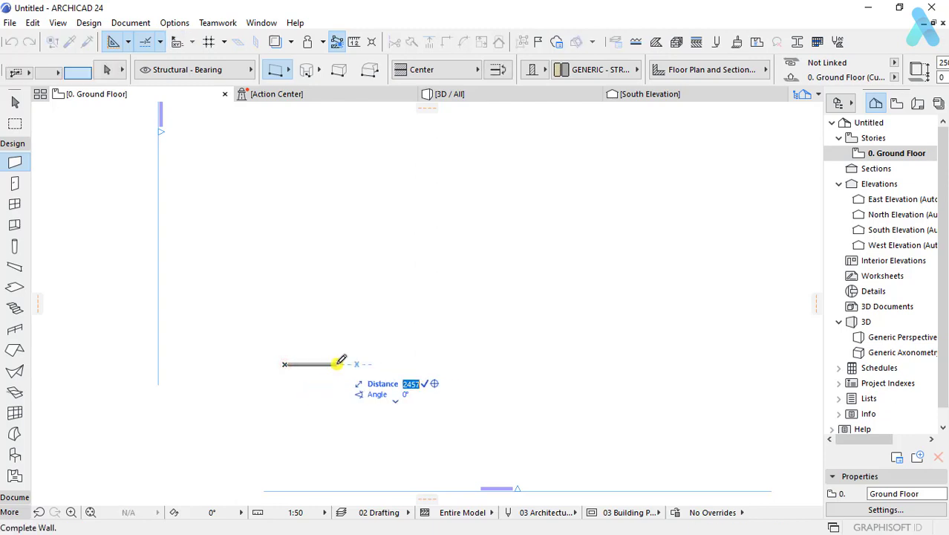
key("Escape")
key("ctrl+t")
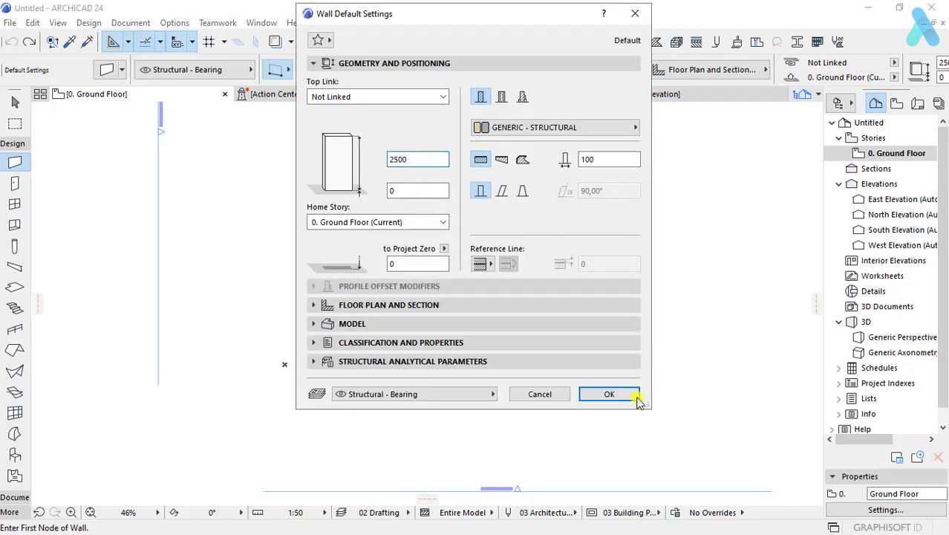
left_click(609, 393)
Step: Draw four connected walls forming a closed tall rectangle, with a 2500-long bottom wall
left_click(288, 362)
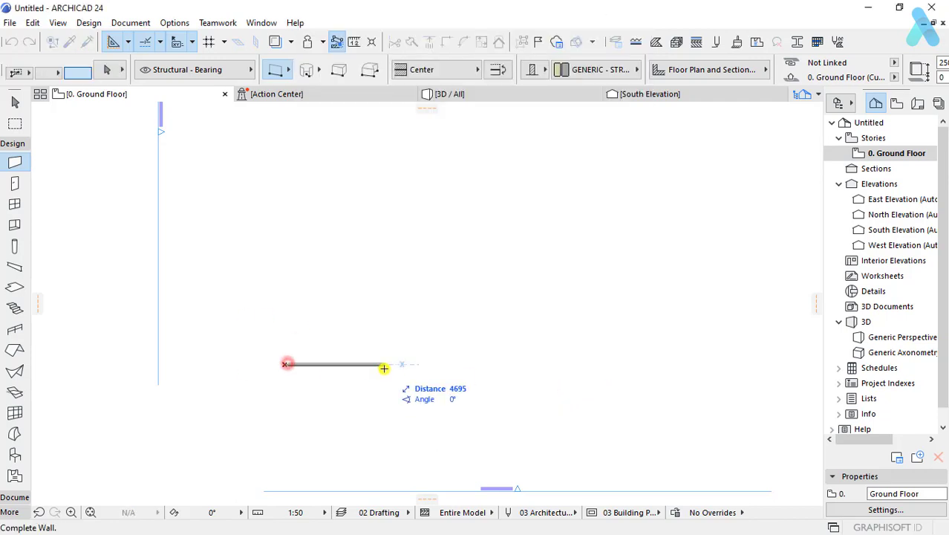
left_click(383, 367)
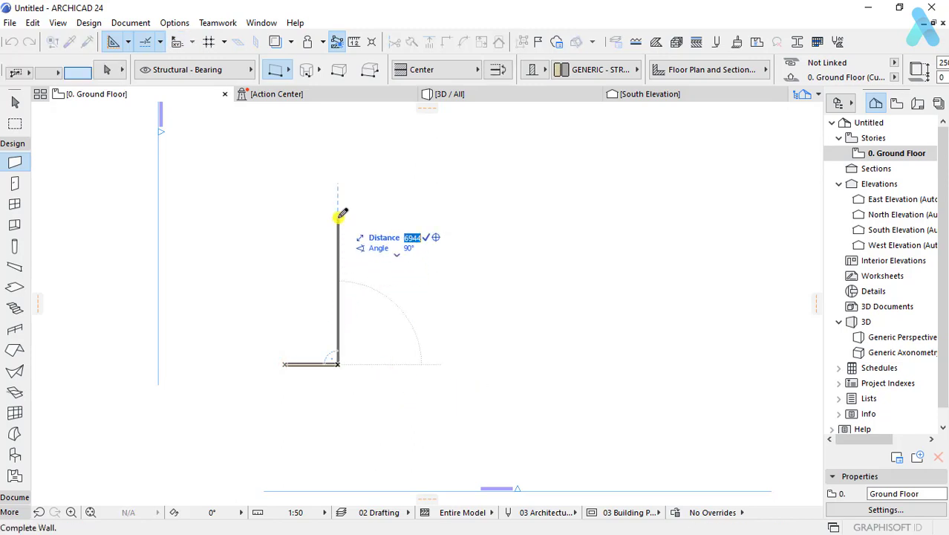
type("00")
key("Return")
left_click(338, 236)
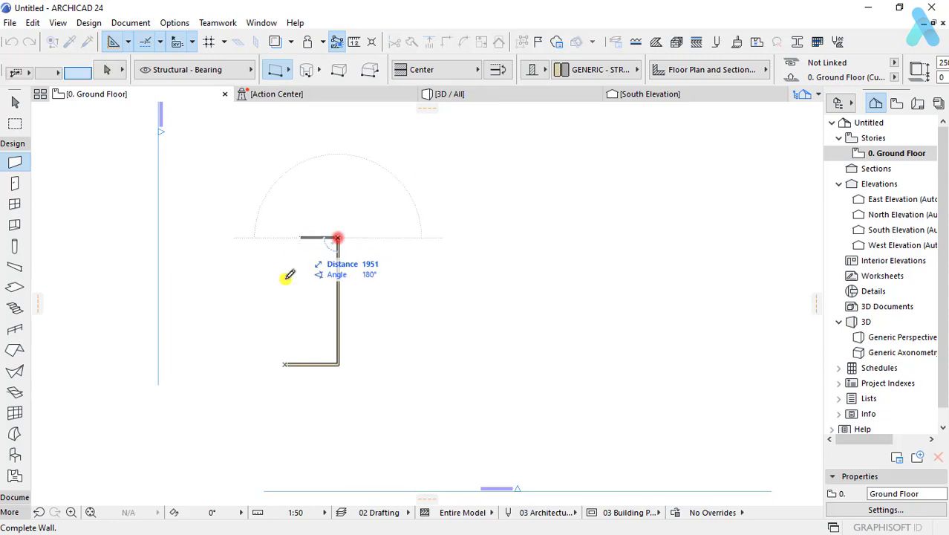
left_click(285, 238)
double_click(286, 362)
left_click(286, 362)
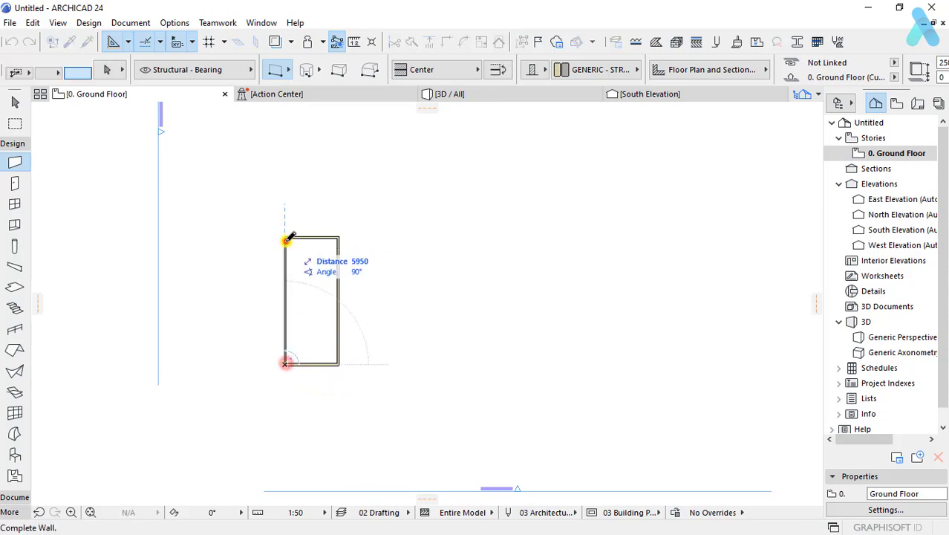
left_click(288, 233)
scroll(464, 303, "up", 3)
scroll(468, 264, "up", 1)
Step: Draw a partition 1500 down from the top wall's midpoint, then across to the right wall
left_click(397, 212, "shift")
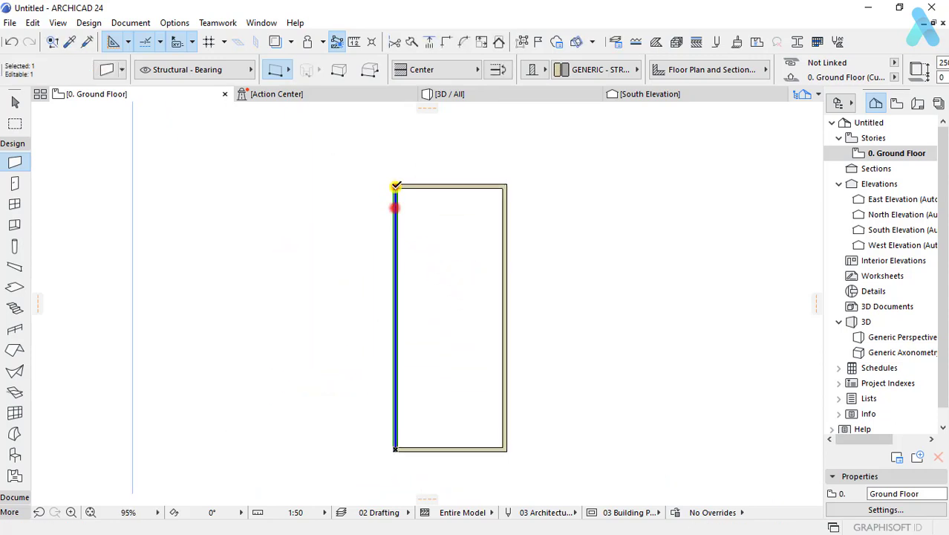
left_click(394, 186)
left_click(504, 187)
left_click(549, 265)
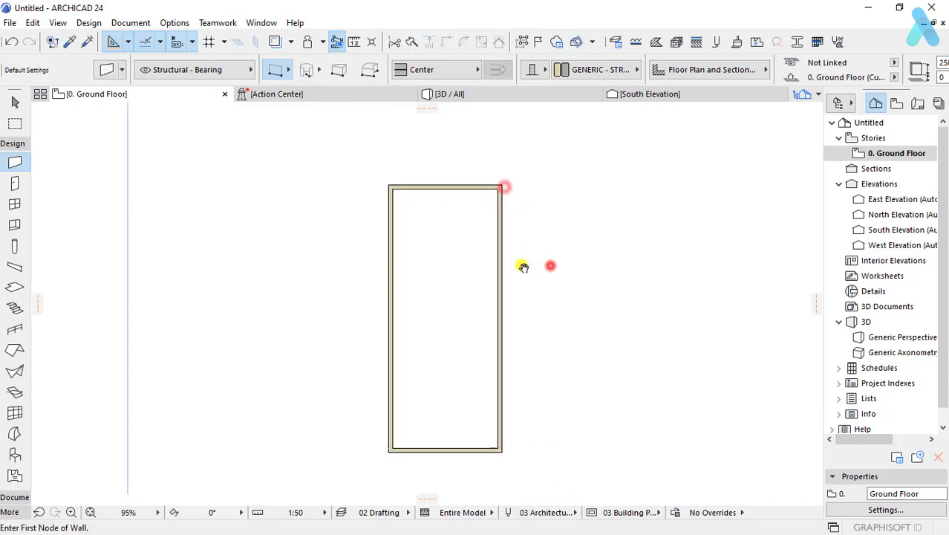
middle_click_drag(524, 265, 378, 211)
scroll(377, 208, "up", 1)
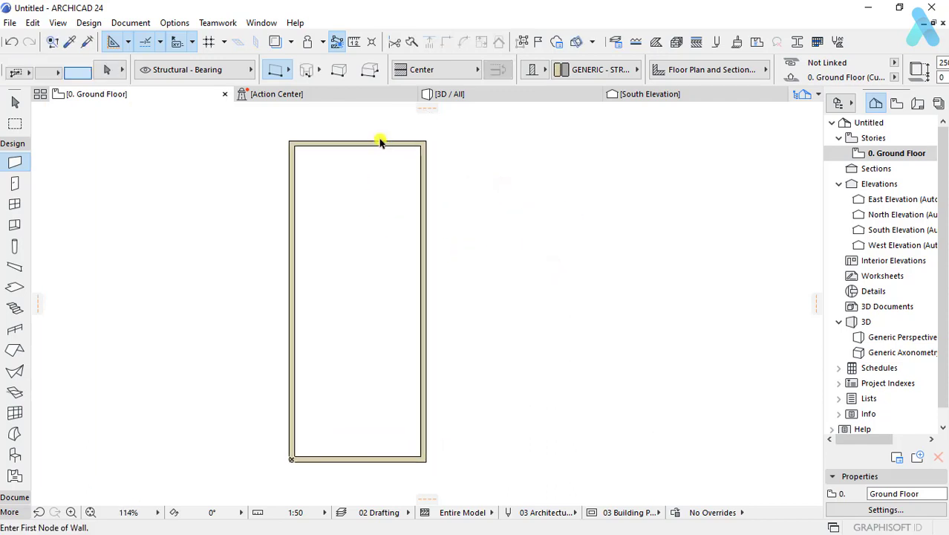
left_click(380, 142)
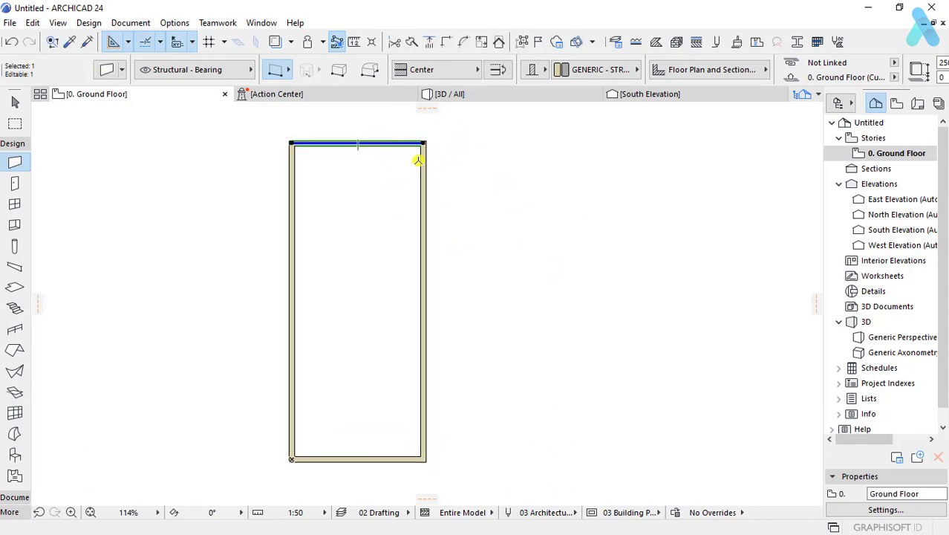
key("Escape")
left_click(358, 142)
type("1500")
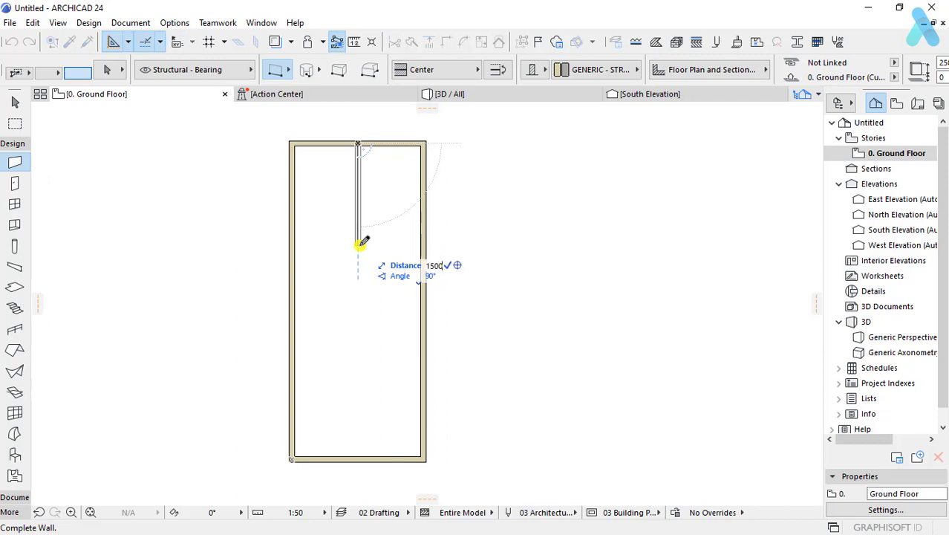
left_click(360, 242)
left_click(358, 223)
left_click(424, 223)
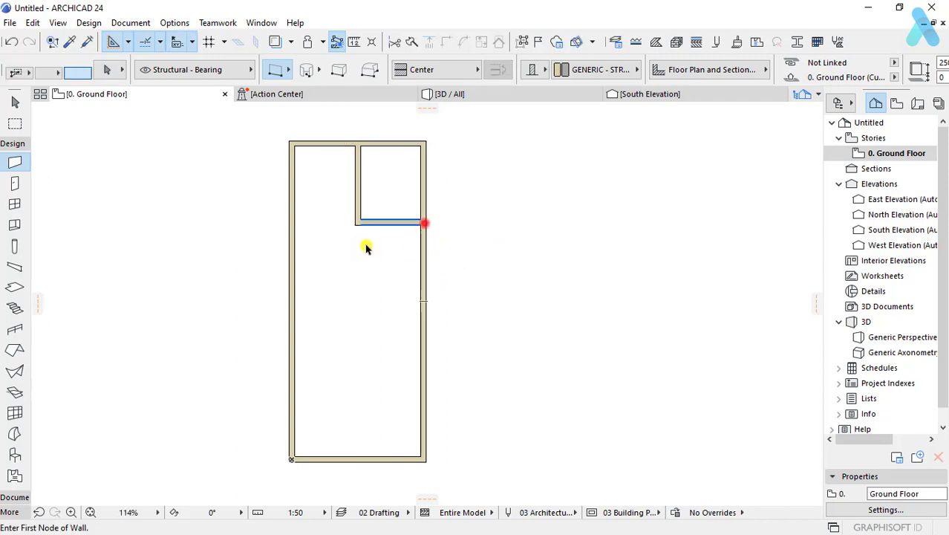
Step: Offset the horizontal partition's edge 500 further down
left_click(329, 250, "shift")
left_click(388, 198)
left_click(377, 220)
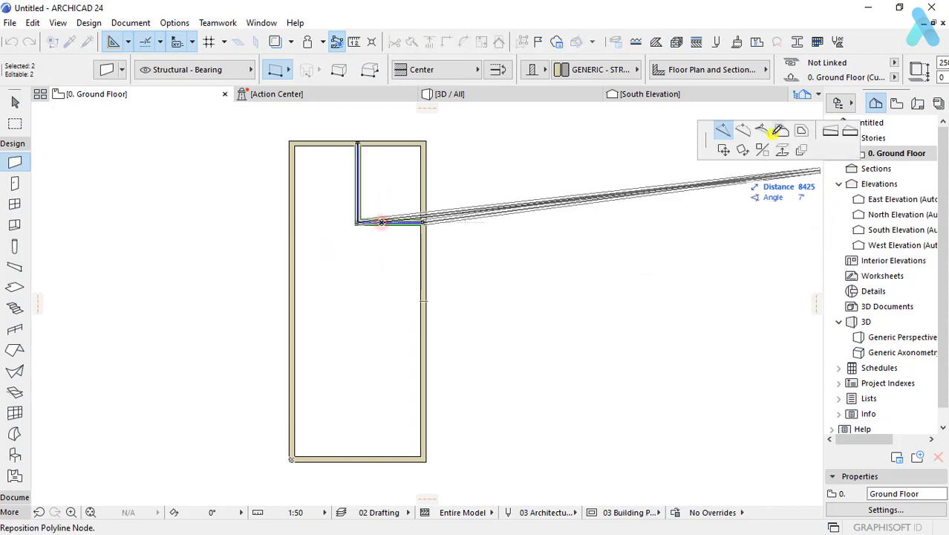
left_click(780, 131)
type("500")
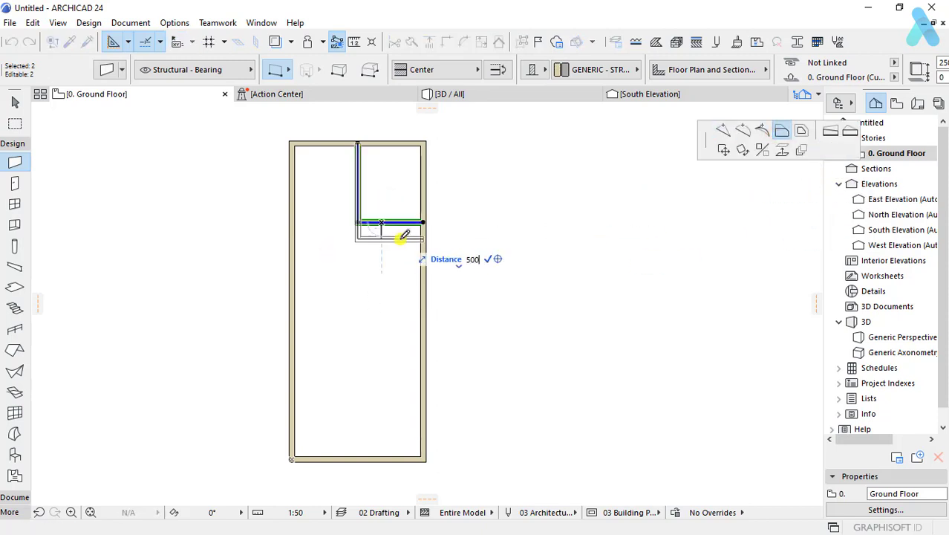
left_click(455, 267)
key("Escape")
Step: Zoom and pan to recentre the plan on both rooms
scroll(391, 165, "up", 2)
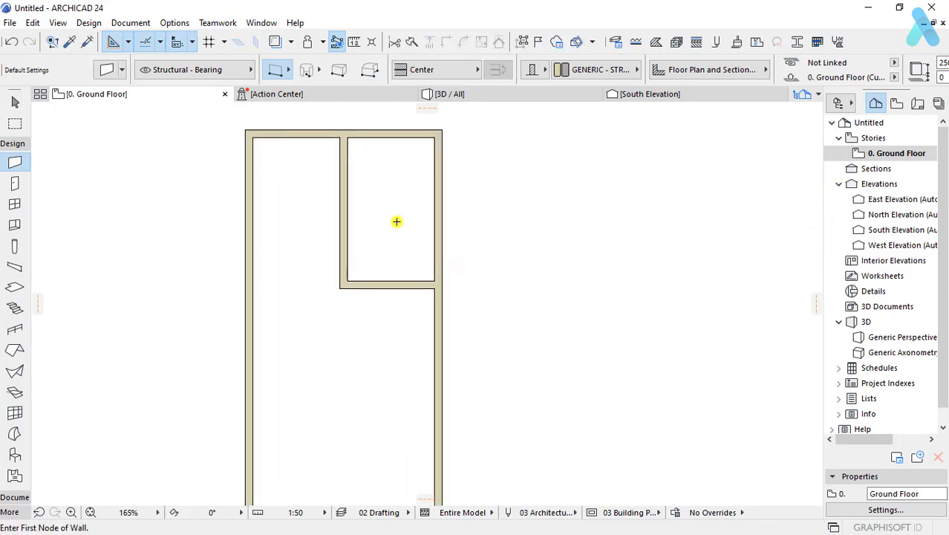
middle_click_drag(397, 221, 395, 231)
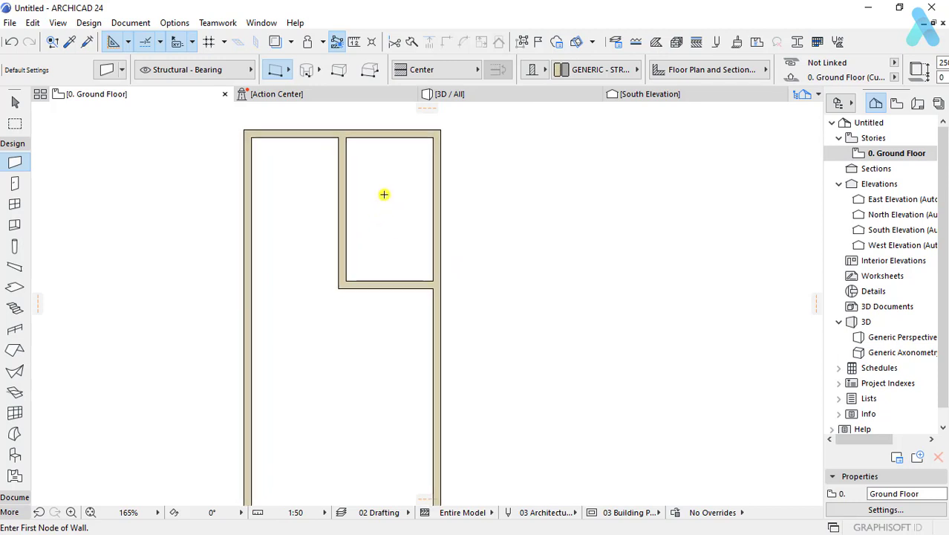
scroll(383, 193, "down", 4)
scroll(371, 184, "up", 1)
scroll(370, 184, "up", 2)
scroll(372, 208, "up", 1)
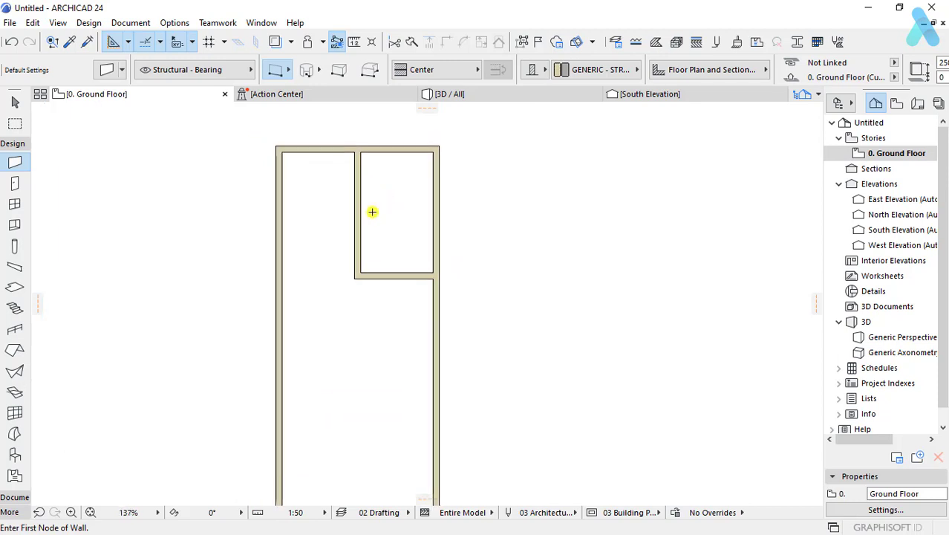
scroll(372, 198, "up", 1)
scroll(334, 208, "up", 1)
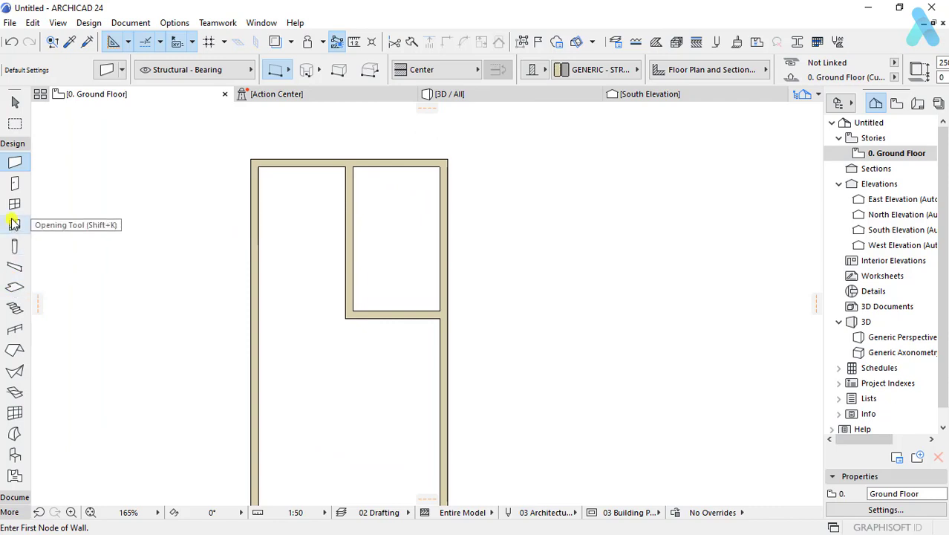
scroll(351, 209, "down", 4)
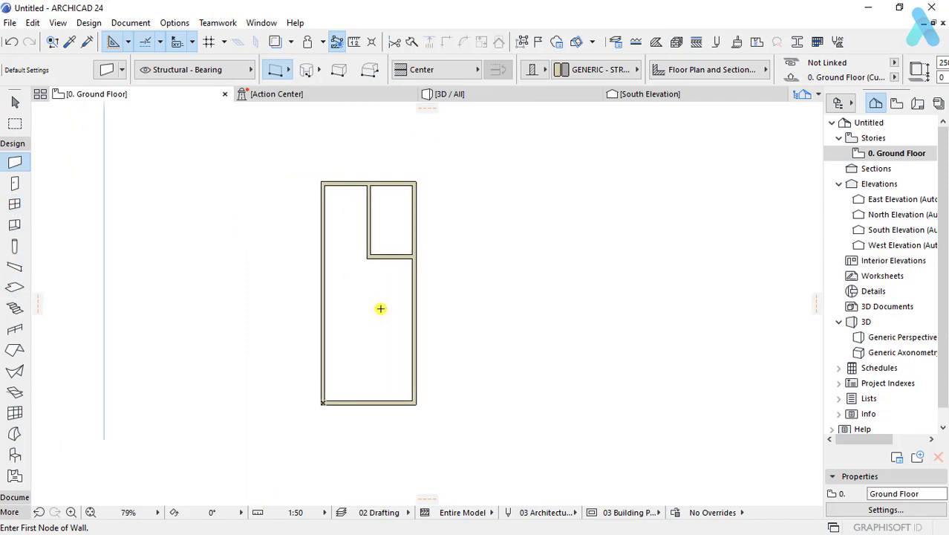
scroll(379, 307, "up", 1)
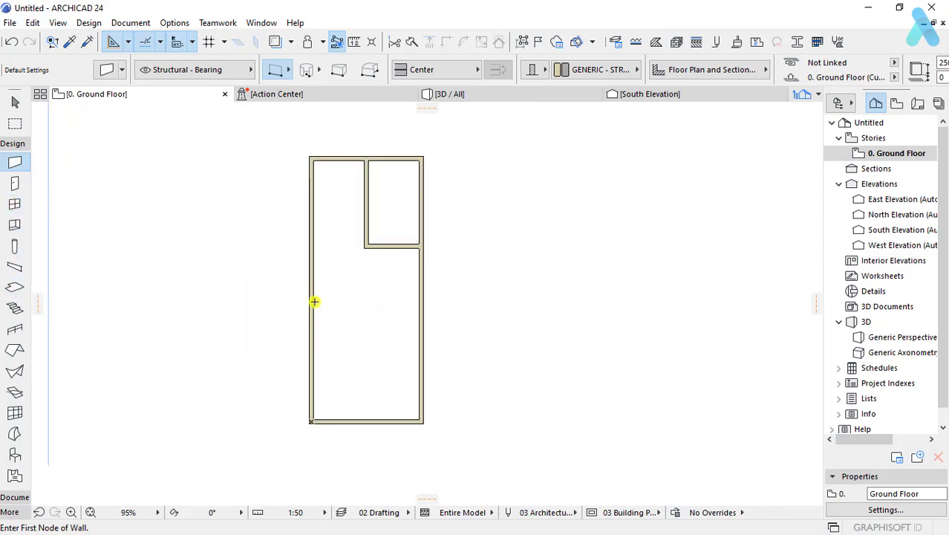
left_click(15, 204)
Step: Give the default Door 24 Handle 5 and turn off its outside and inside casings
left_click(15, 183)
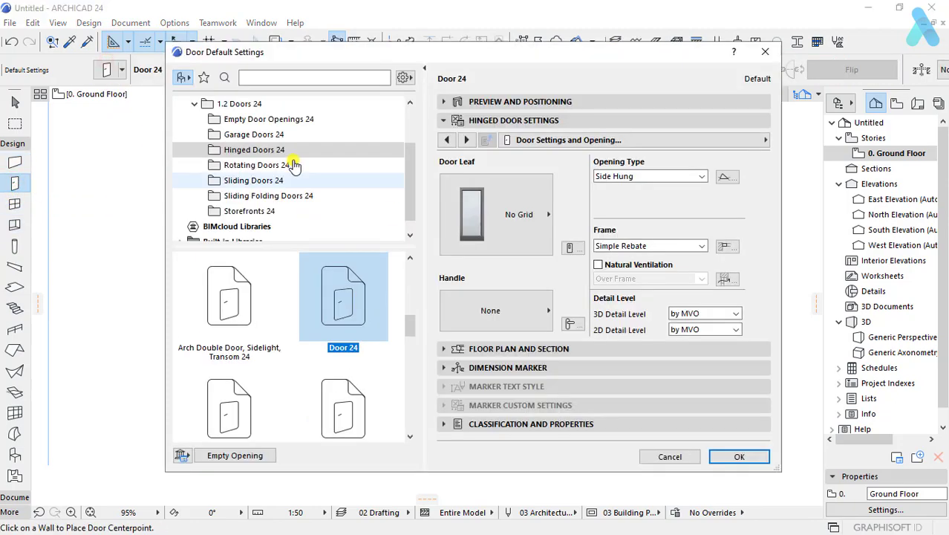
left_click(495, 213)
left_click(505, 306)
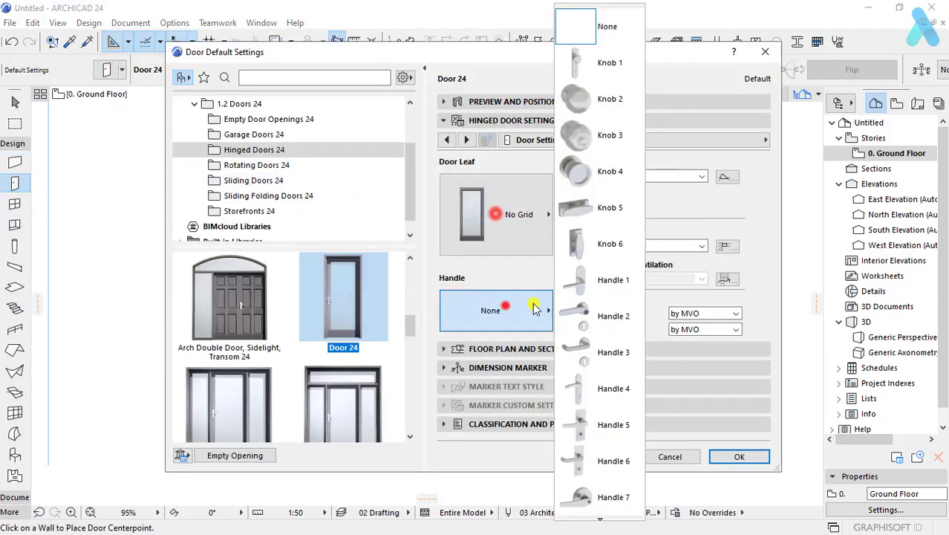
left_click(583, 441)
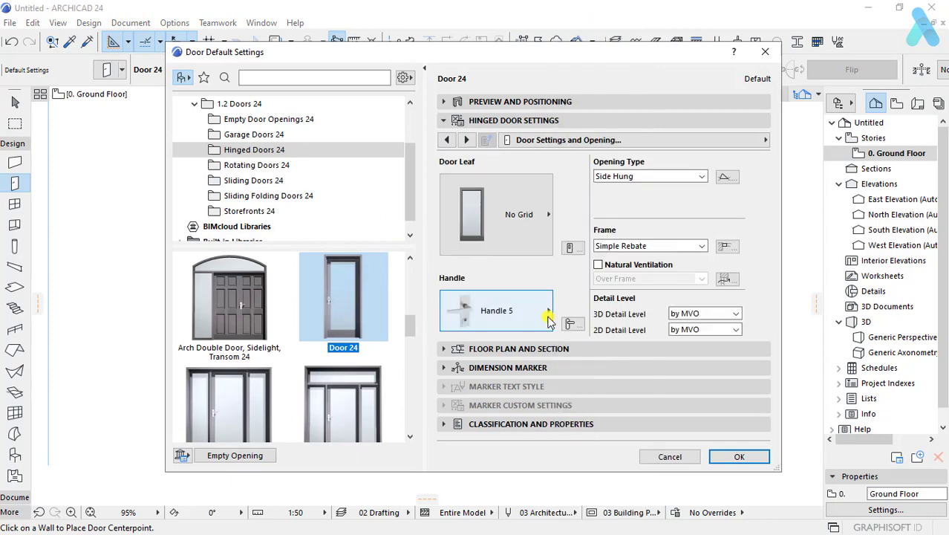
left_click(536, 139)
left_click(824, 346)
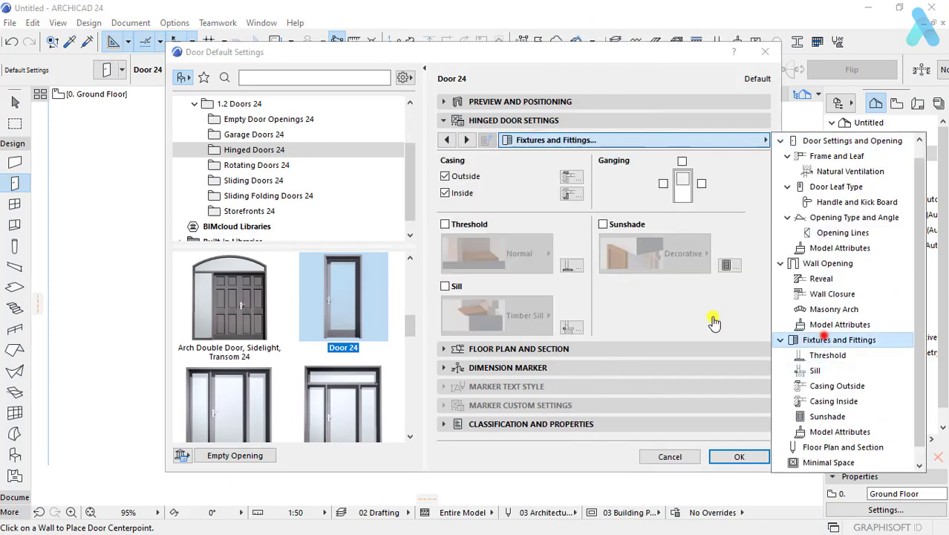
left_click(460, 193)
left_click(741, 456)
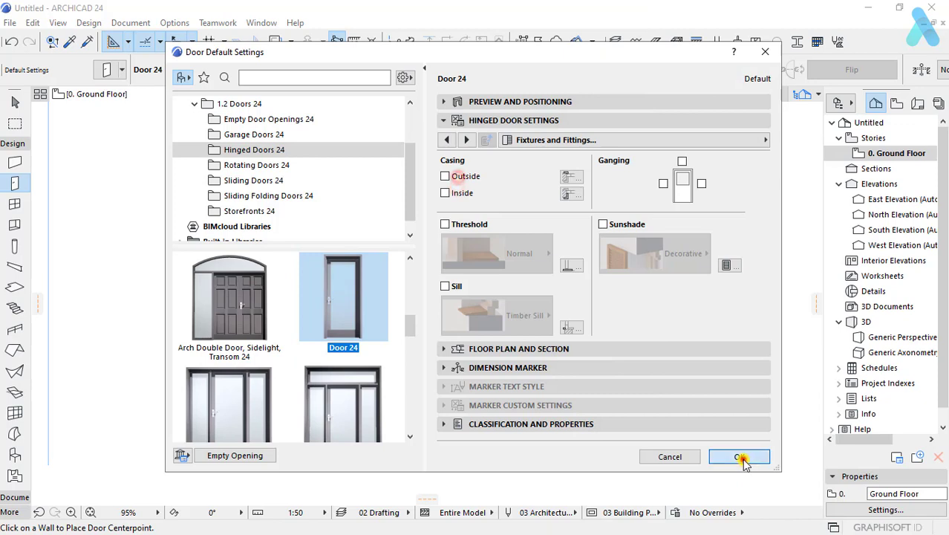
Step: Place a door in the vertical partition swinging into the small room, narrowed to 800
left_click(374, 205)
scroll(373, 206, "up", 5)
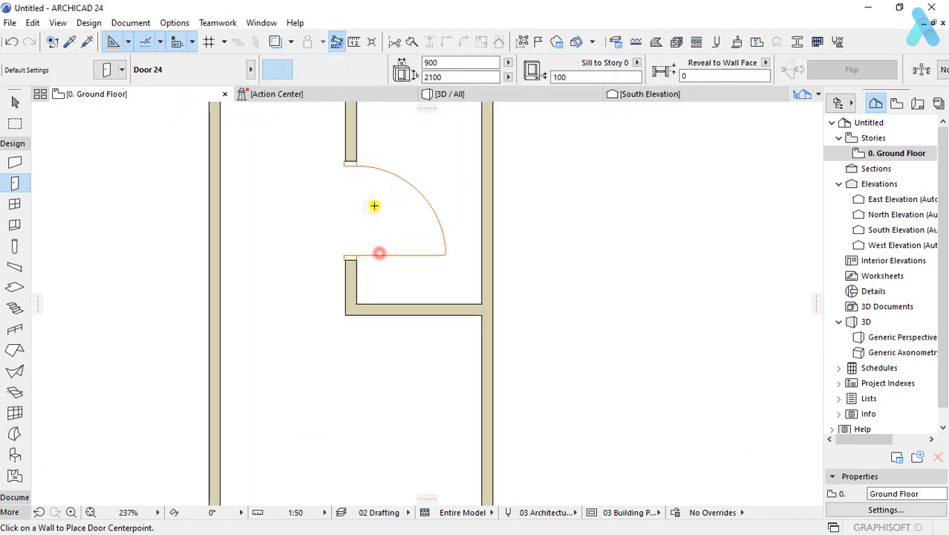
left_click(354, 261)
scroll(356, 260, "down", 2)
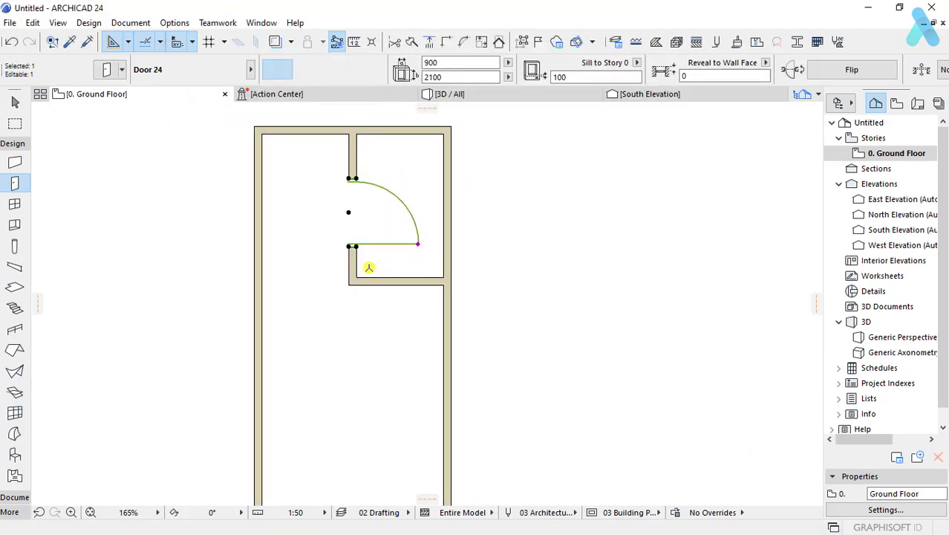
left_click(354, 245)
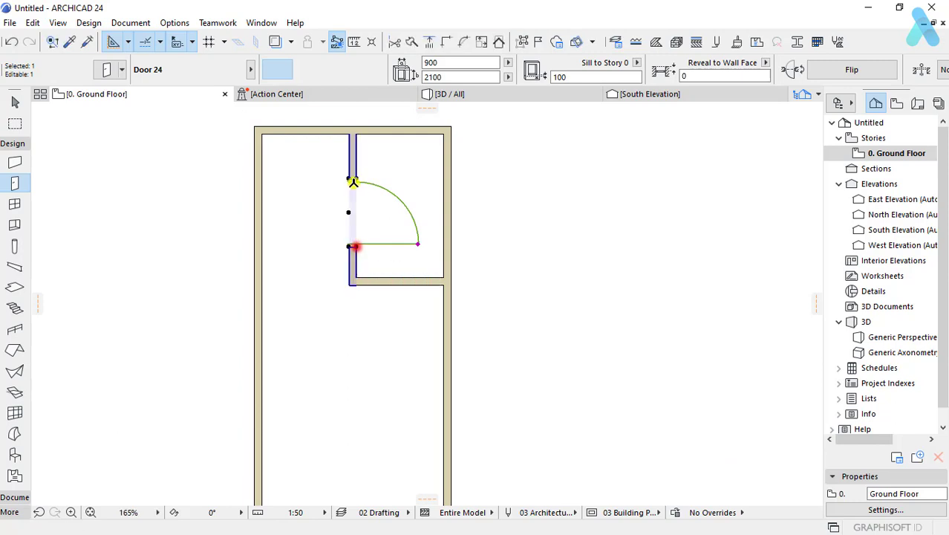
type("80")
left_click(353, 177)
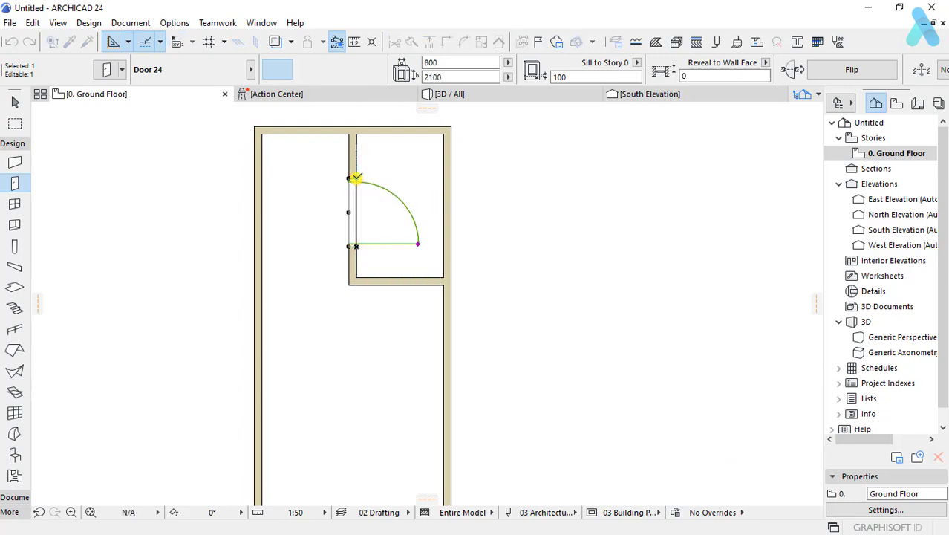
scroll(360, 246, "up", 2)
Step: Shift the door 50 along the partition wall
left_click(351, 245)
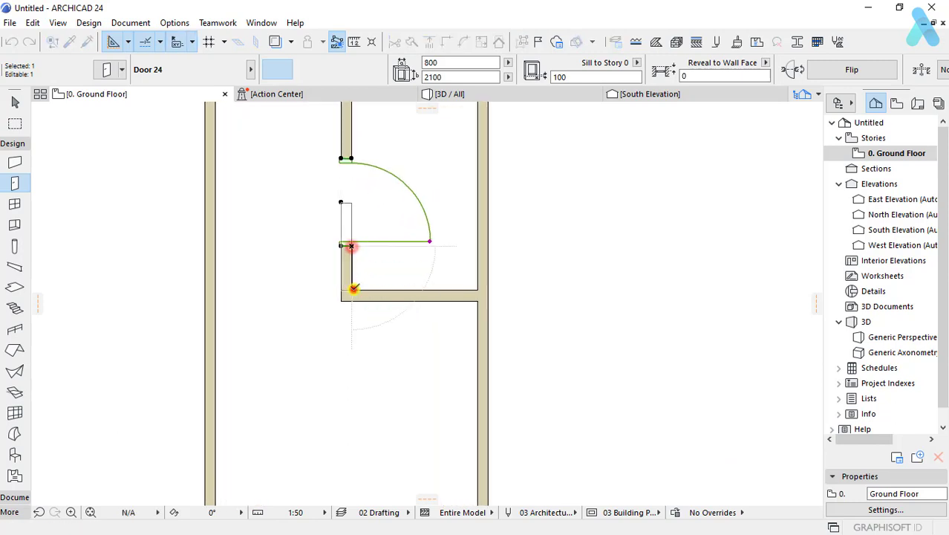
type("50")
key("Return")
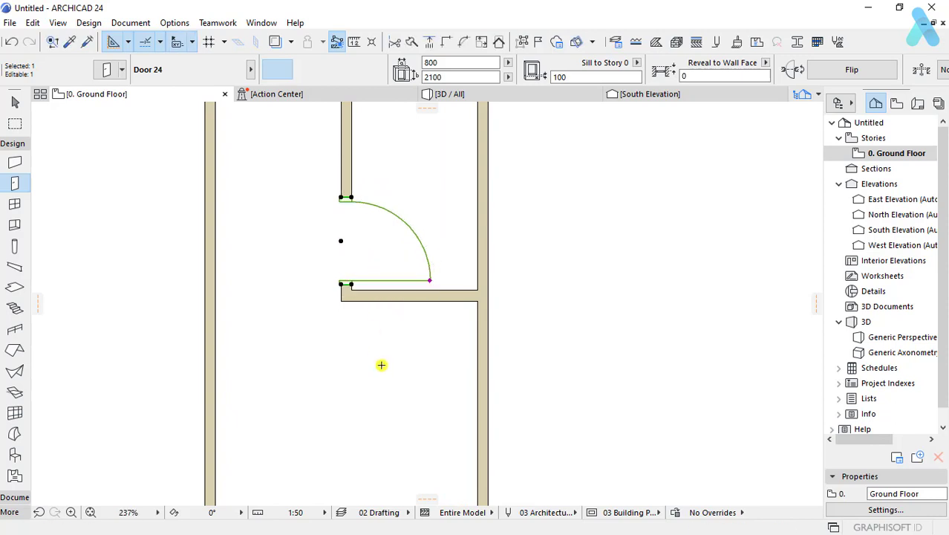
key("ctrl+z")
left_click(352, 289)
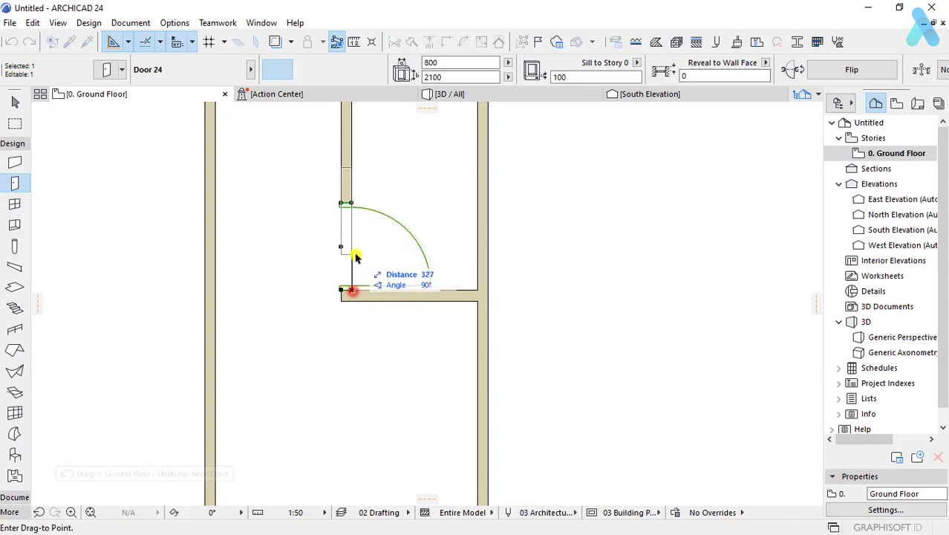
key("Return")
key("Escape")
scroll(390, 335, "down", 3)
scroll(395, 248, "up", 1)
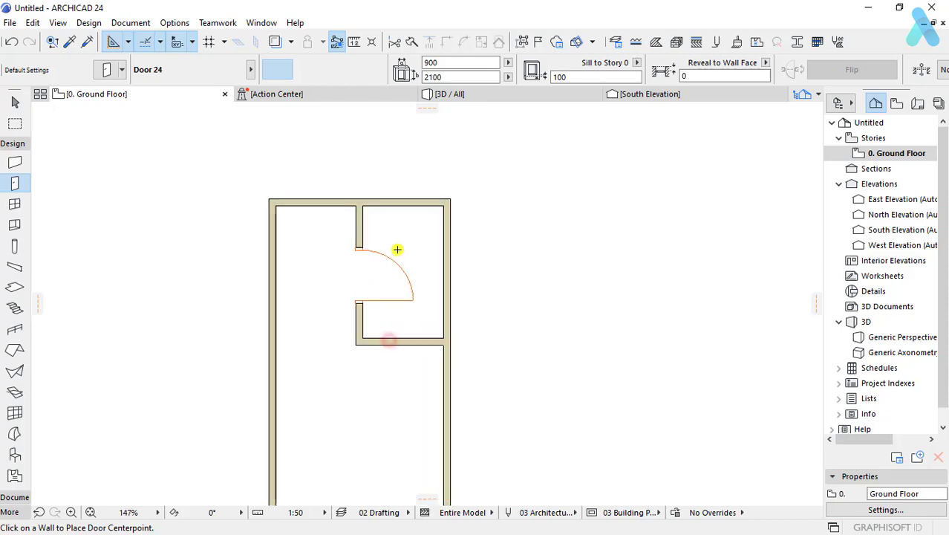
scroll(400, 281, "up", 2)
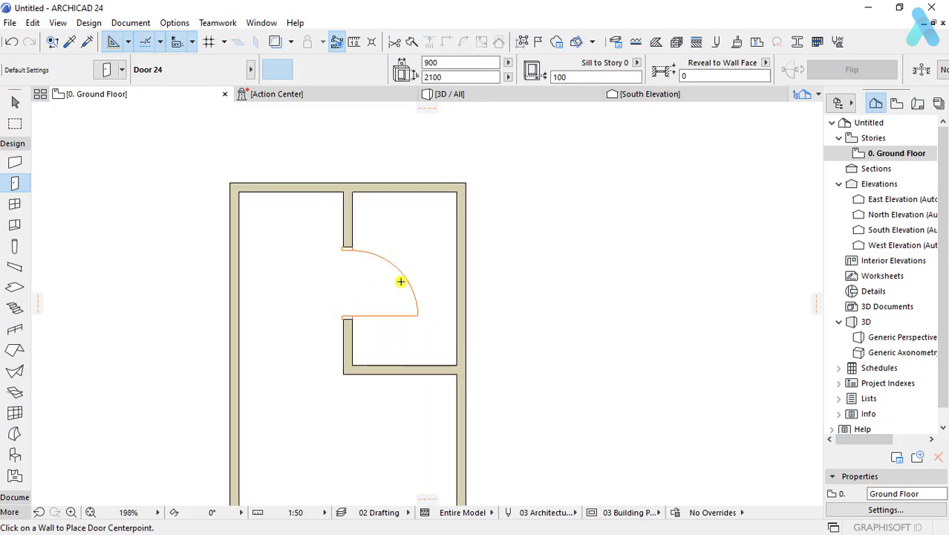
Step: Place a WC 24 toilet against the small room's top wall
left_click(14, 455)
key("ctrl+t")
left_click(283, 38)
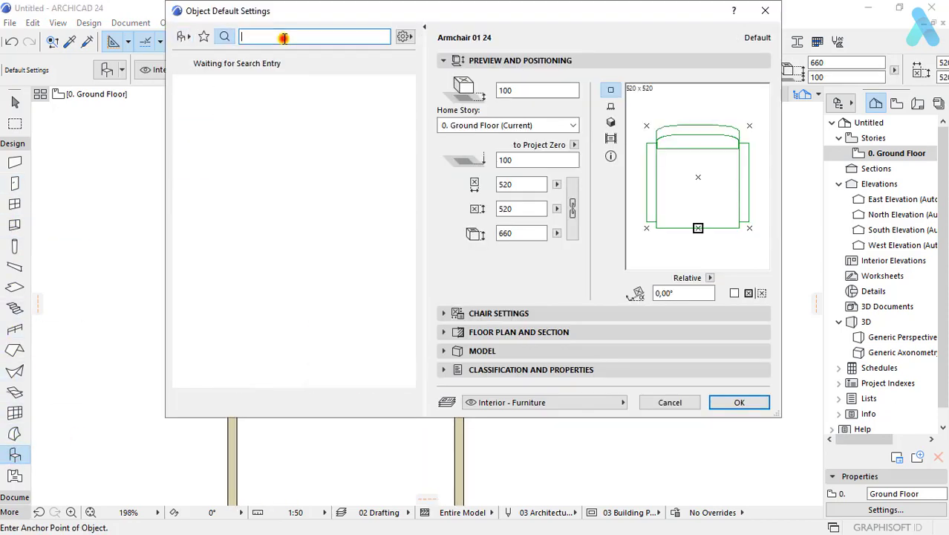
type("wc")
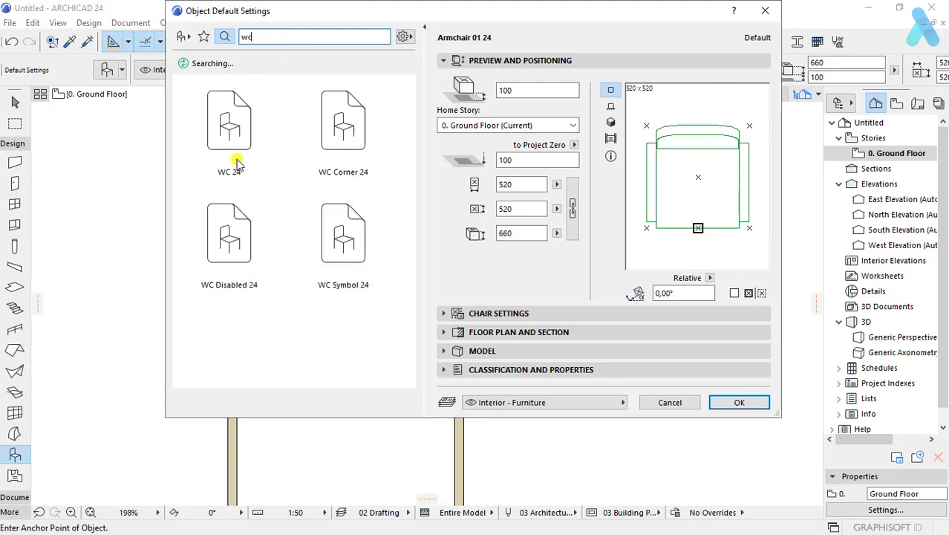
left_click(236, 164)
left_click(733, 401)
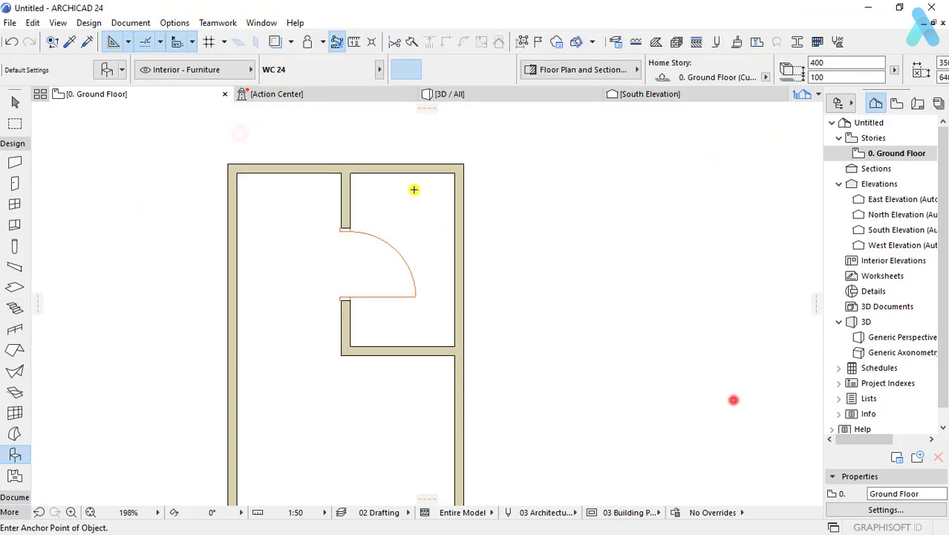
left_click(400, 171)
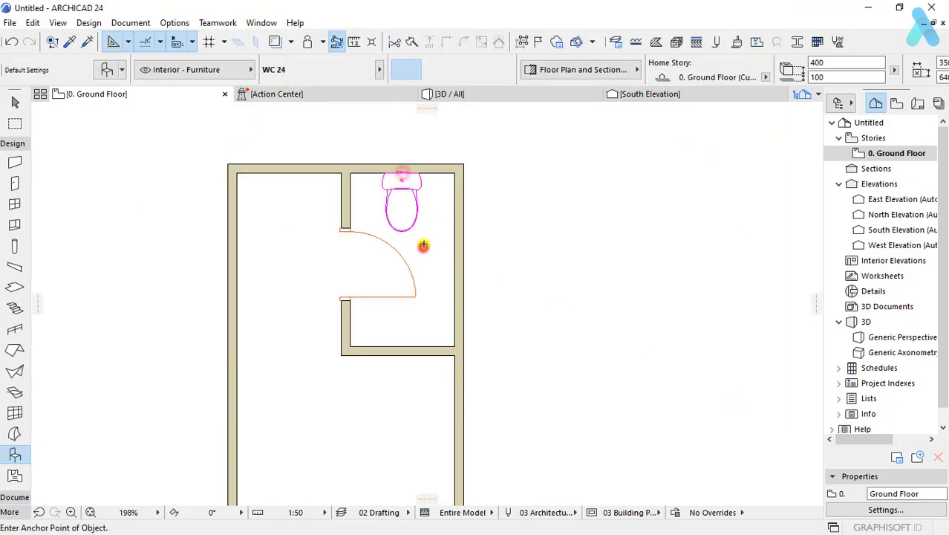
Step: Browse the library folders and choose Shower Kit 24 from Taps, Fountains
key("ctrl+t")
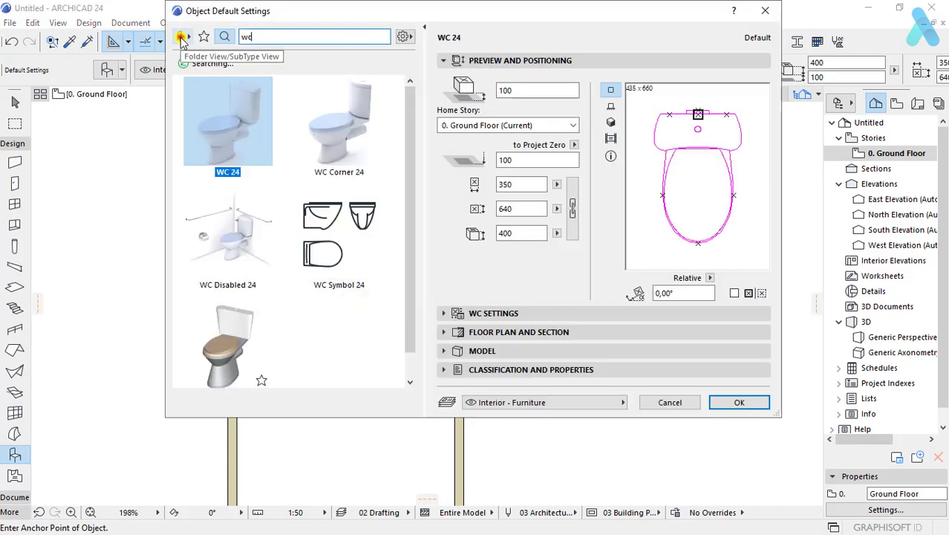
left_click(182, 37)
left_click(255, 109)
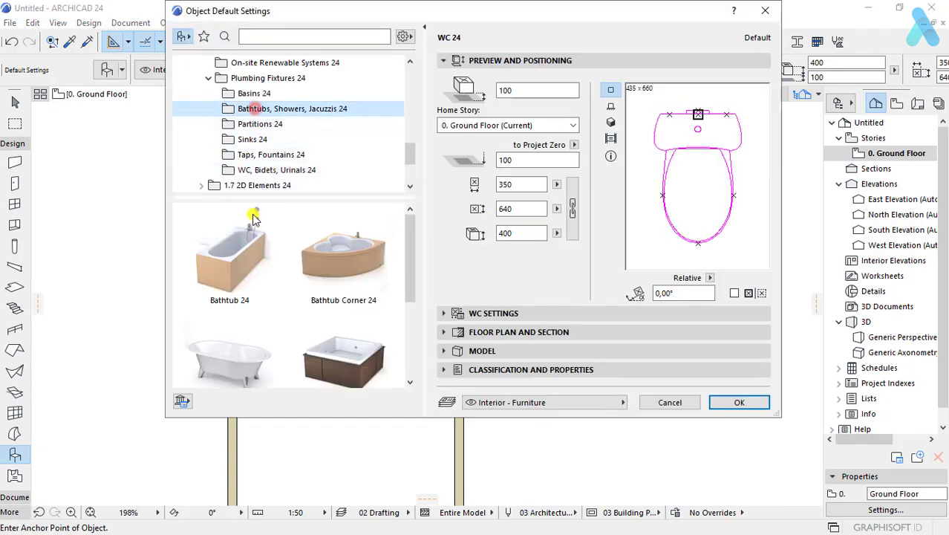
left_click(252, 92)
scroll(256, 111, "down", 2)
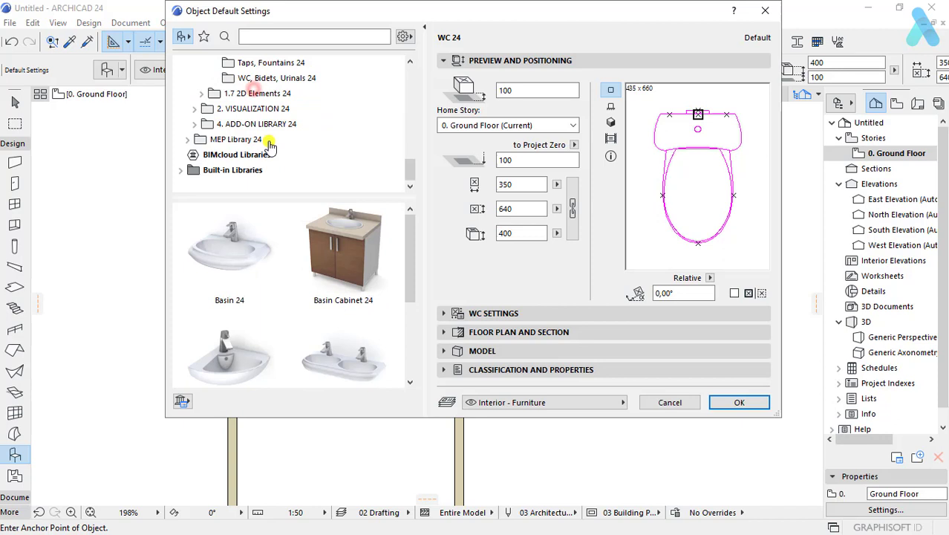
left_click(256, 78)
scroll(257, 78, "up", 1)
left_click(256, 108)
left_click(253, 93)
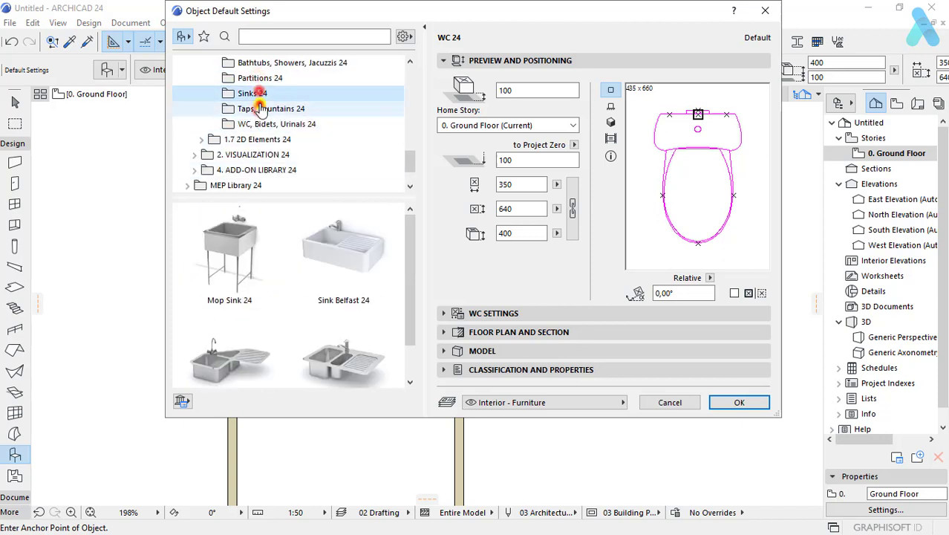
left_click(261, 108)
left_click(343, 356)
left_click(739, 402)
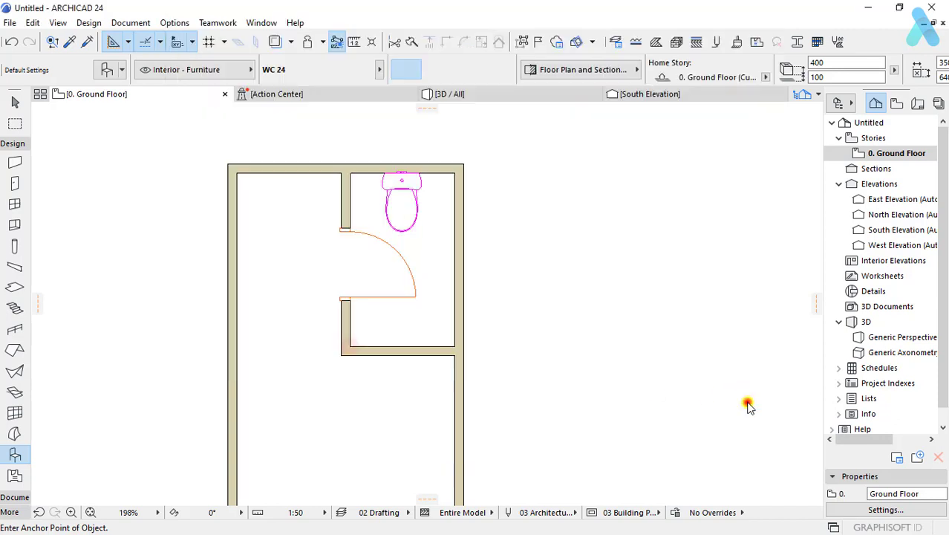
Step: Place the Shower Kit 24 rotated 90° against the bathroom's right wall
left_click(453, 258)
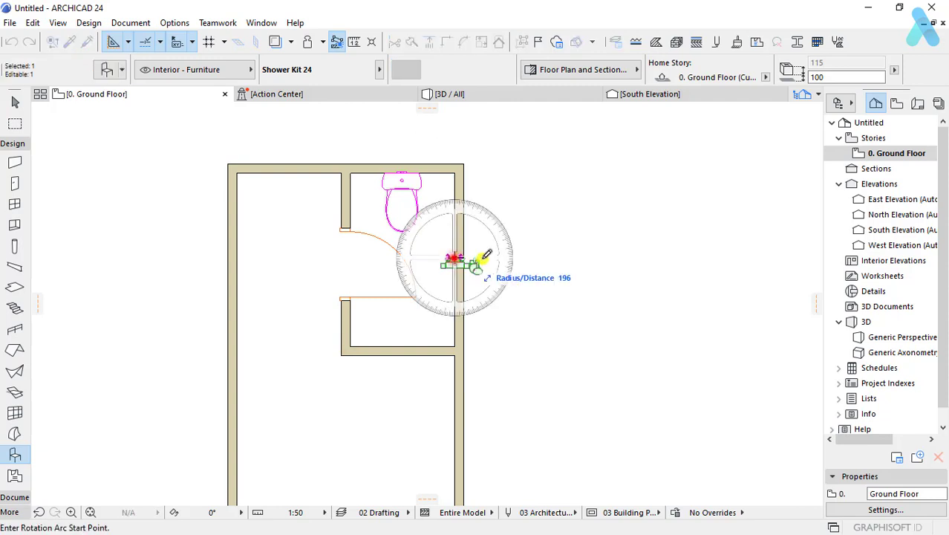
left_click(492, 260)
left_click(451, 352)
scroll(449, 254, "up", 2)
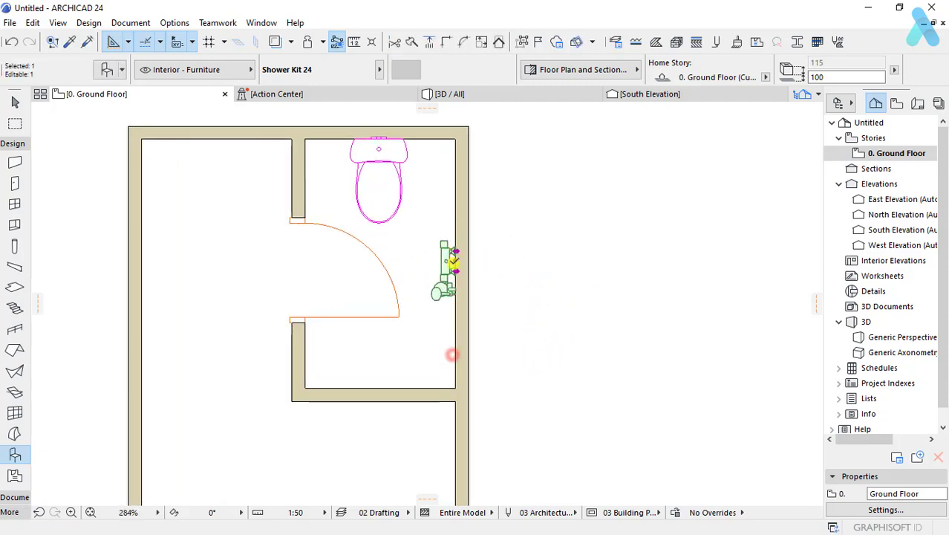
left_click(454, 256)
left_click(455, 236)
scroll(445, 259, "down", 2)
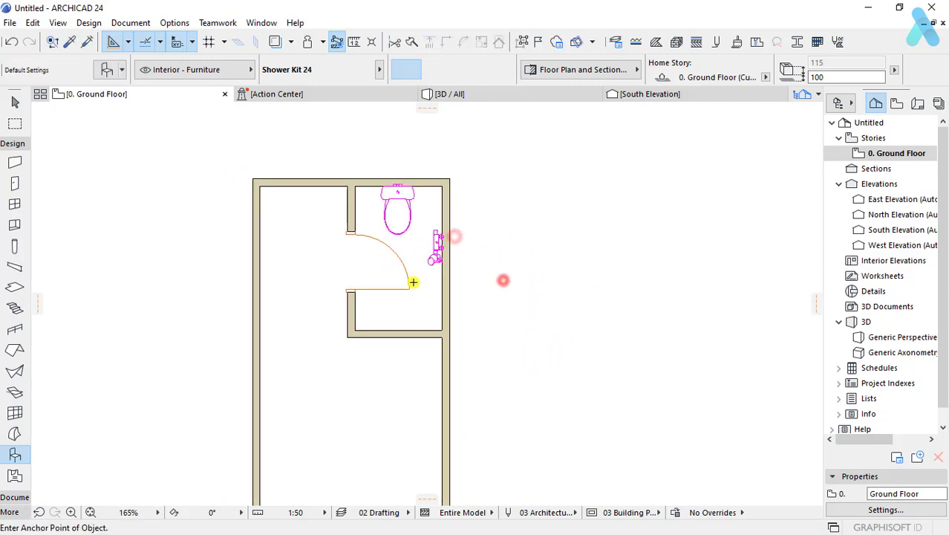
key("ctrl+t")
Step: Choose Basin Cabinet 24 from the basins library and place it beside the bathroom
left_click(248, 109)
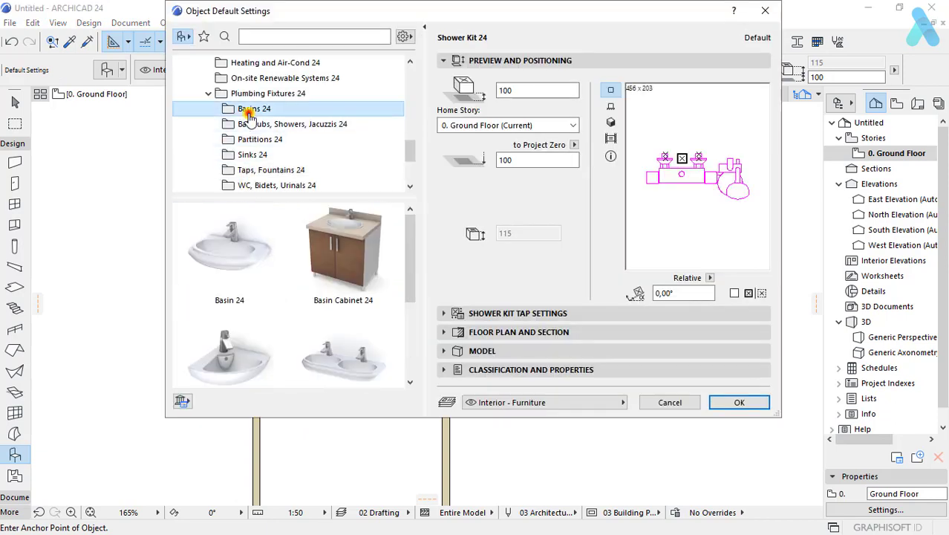
left_click(338, 271)
left_click(338, 271)
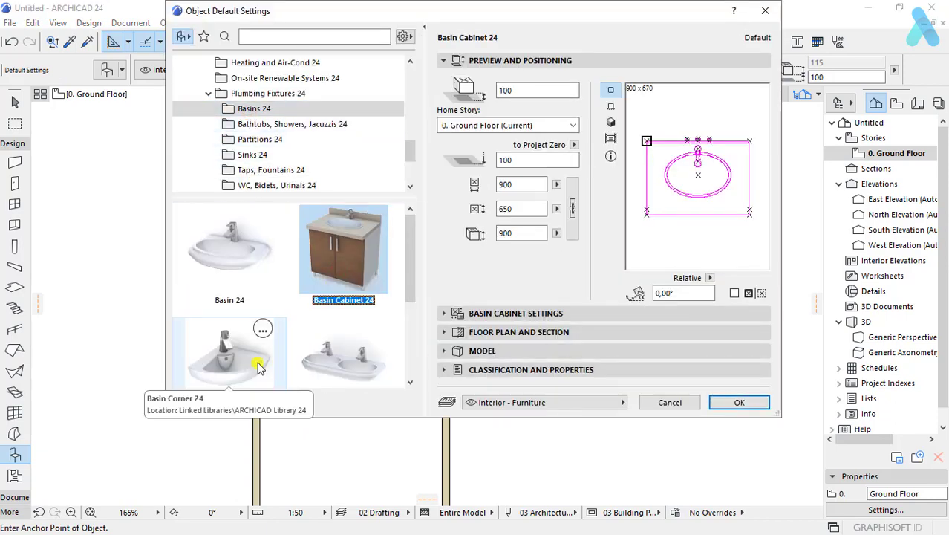
left_click(724, 406)
left_click(491, 309)
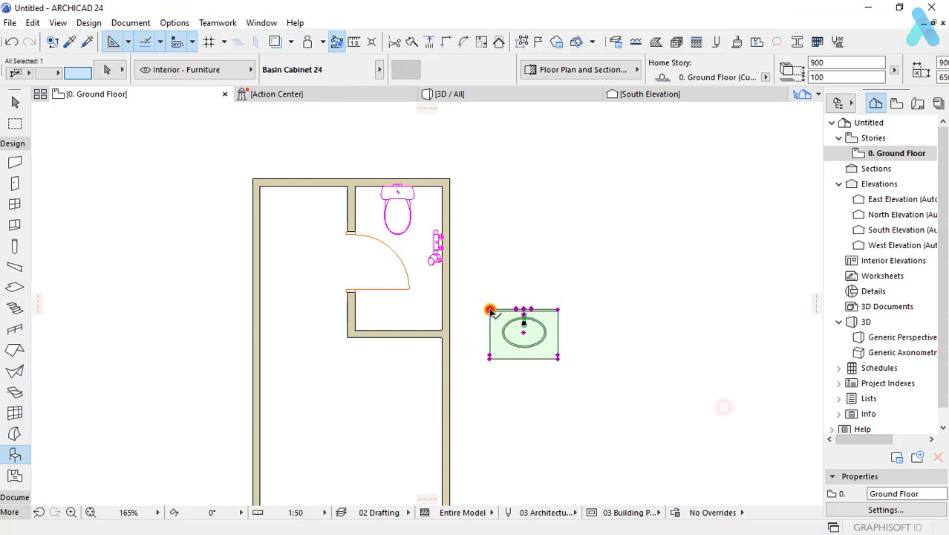
Step: Replace the cabinet with Multi-Basin Counter 24 set to one basin
key("ctrl+t")
left_click(226, 259)
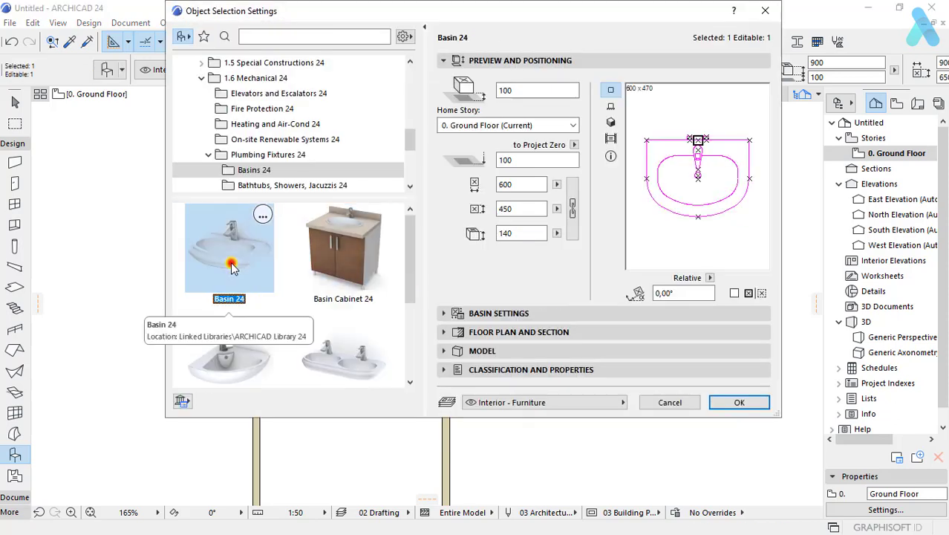
left_click(351, 252)
scroll(245, 279, "down", 3)
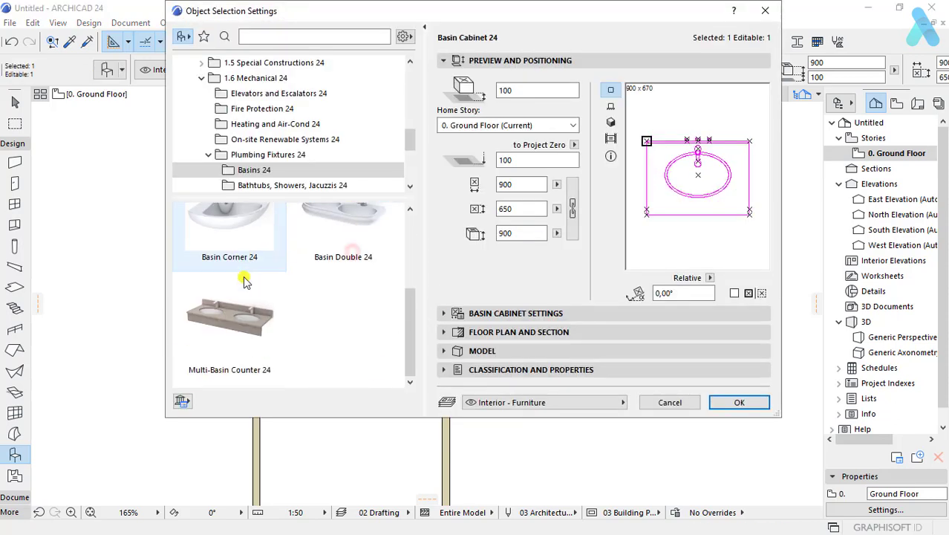
left_click(234, 330)
left_click(739, 401)
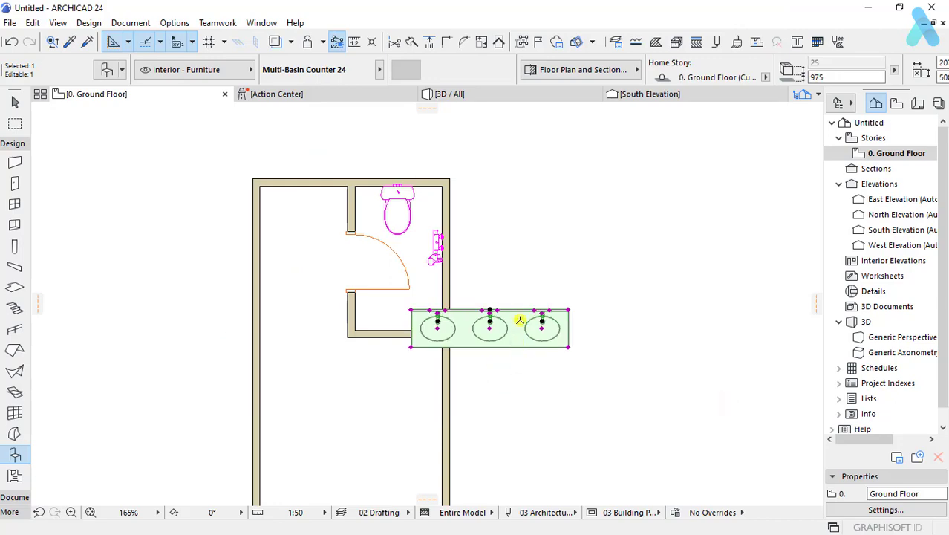
key("ctrl+t")
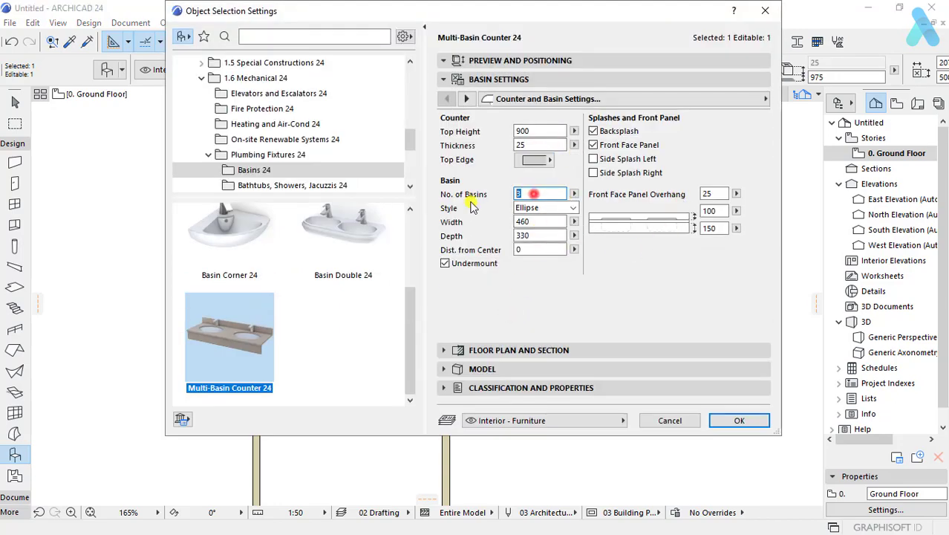
key("Return")
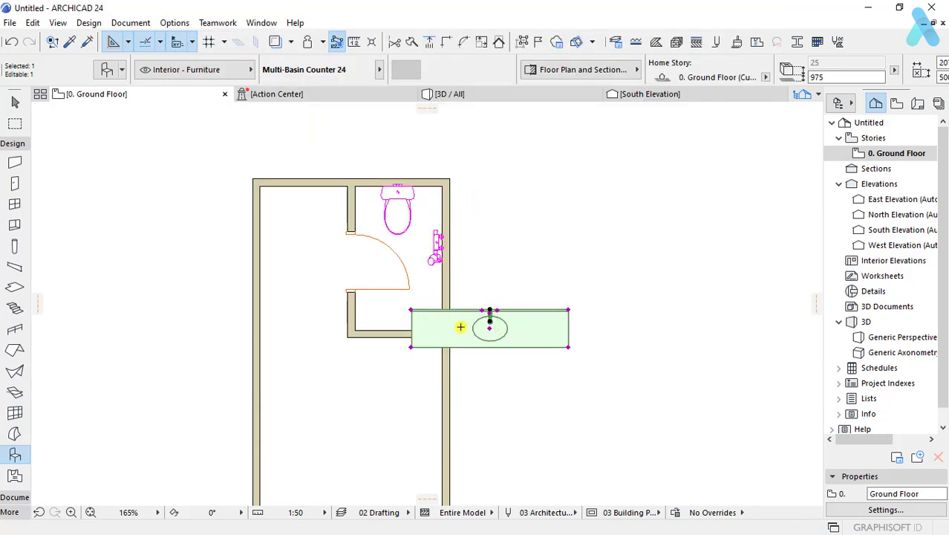
Step: Mirror the counter so its tap faces the wall and move it into the inner corner
left_click(490, 310)
left_click(530, 313)
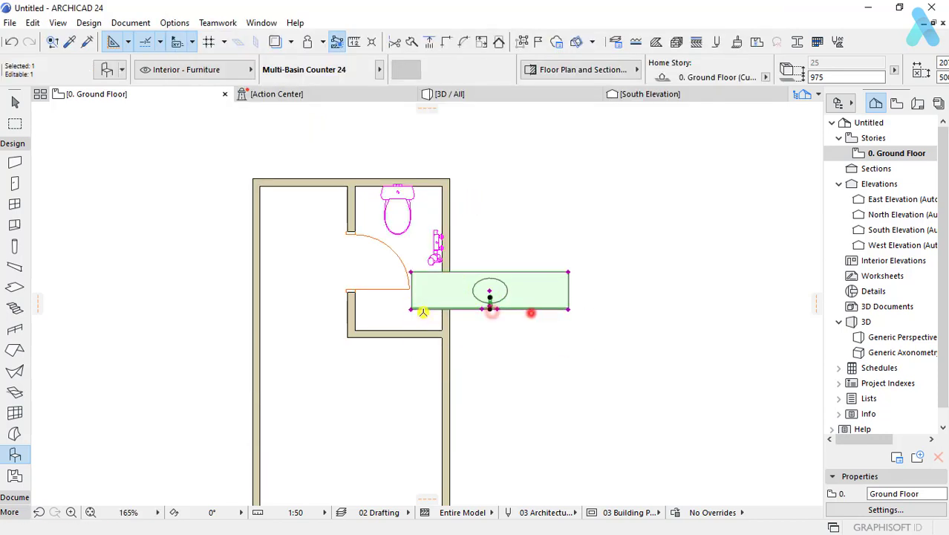
left_click(411, 309)
left_click(355, 329)
scroll(540, 334, "up", 3)
scroll(646, 354, "up", 2)
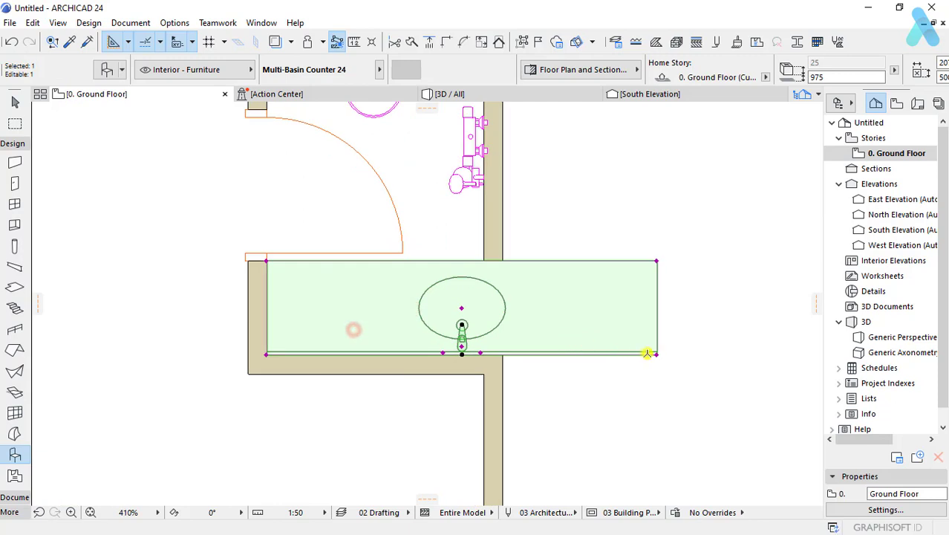
Step: Narrow the counter, set it against the left wall, then stretch it to the right wall
left_click(615, 355)
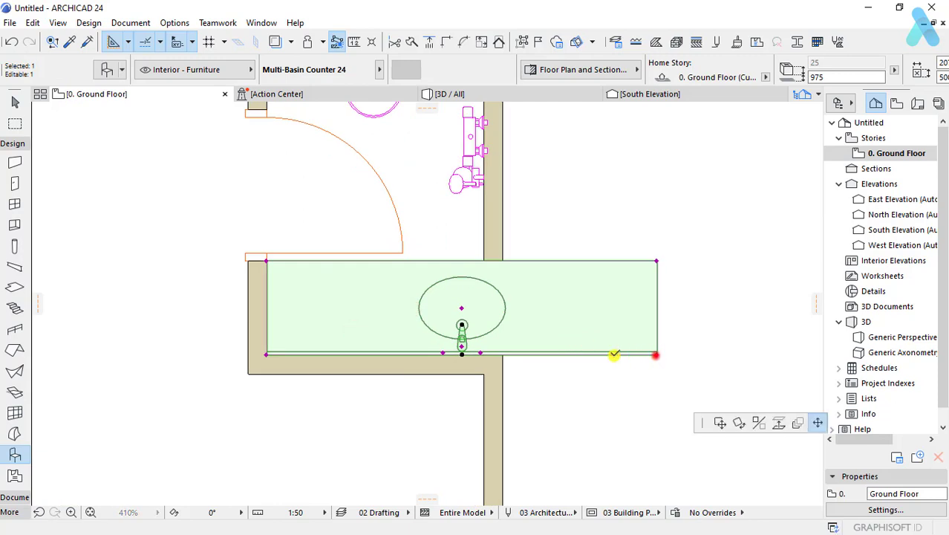
left_click(533, 354)
left_click(533, 353)
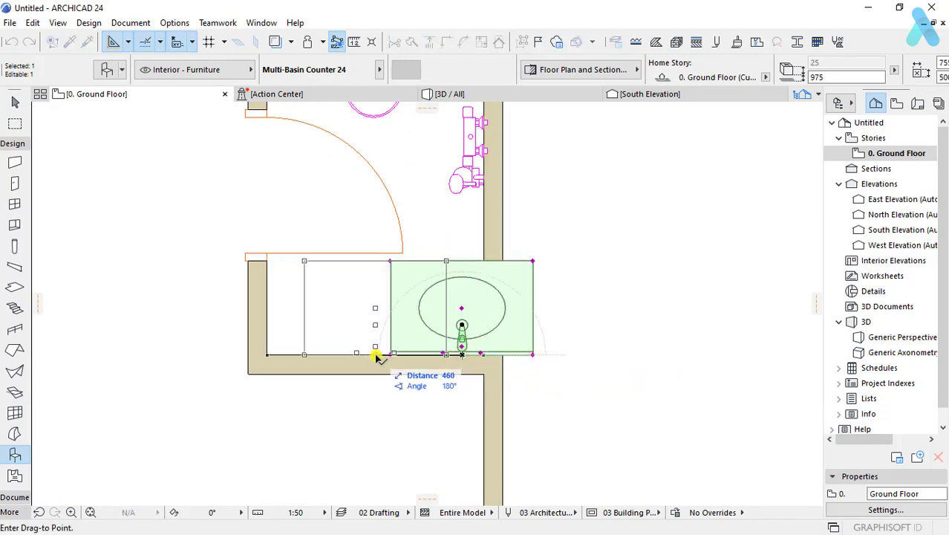
left_click(373, 354)
left_click(445, 354)
left_click(532, 345)
scroll(491, 356, "down", 2)
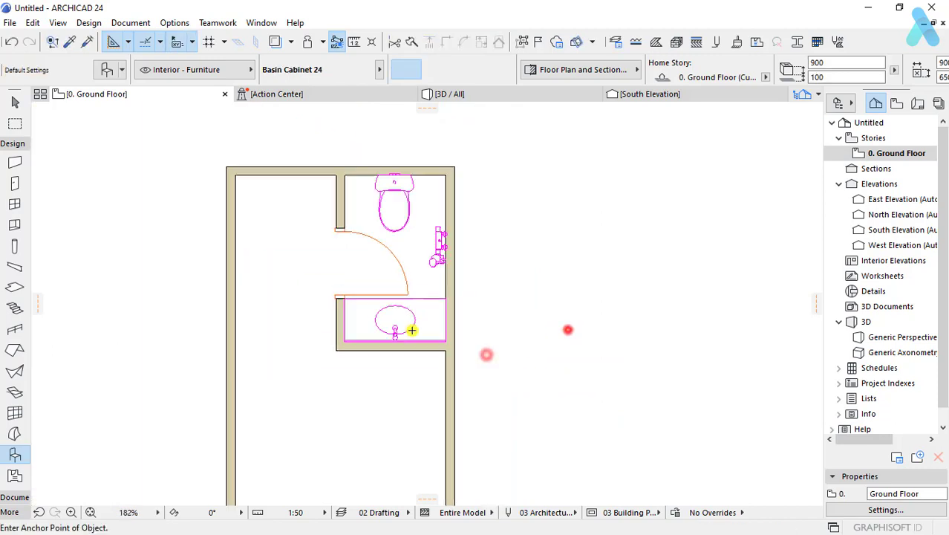
scroll(567, 328, "down", 2)
scroll(386, 279, "down", 2)
scroll(380, 251, "up", 1)
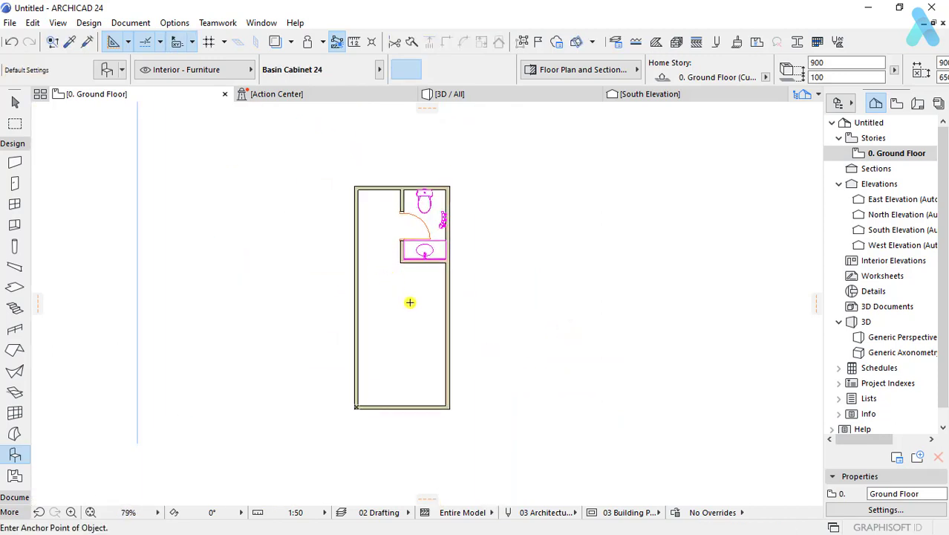
scroll(441, 245, "up", 2)
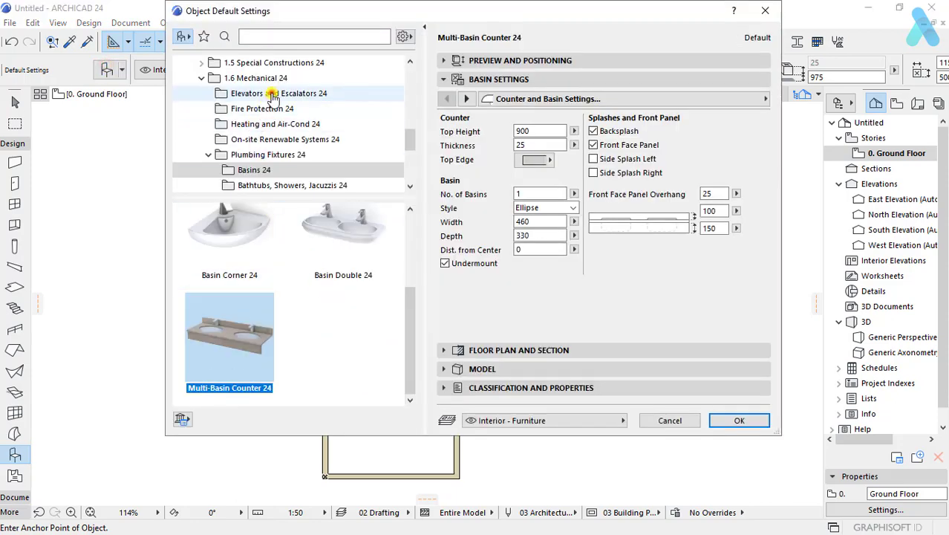
Step: Browse the object library's bathroom accessories, beds, cabinets and couches categories
left_click(260, 155)
scroll(267, 119, "up", 3)
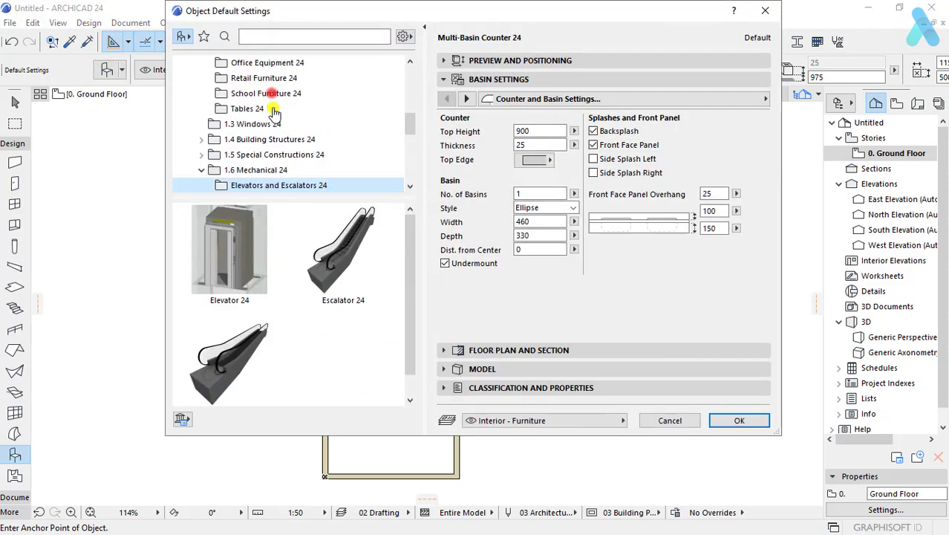
scroll(274, 111, "up", 3)
scroll(275, 111, "up", 3)
left_click(271, 154)
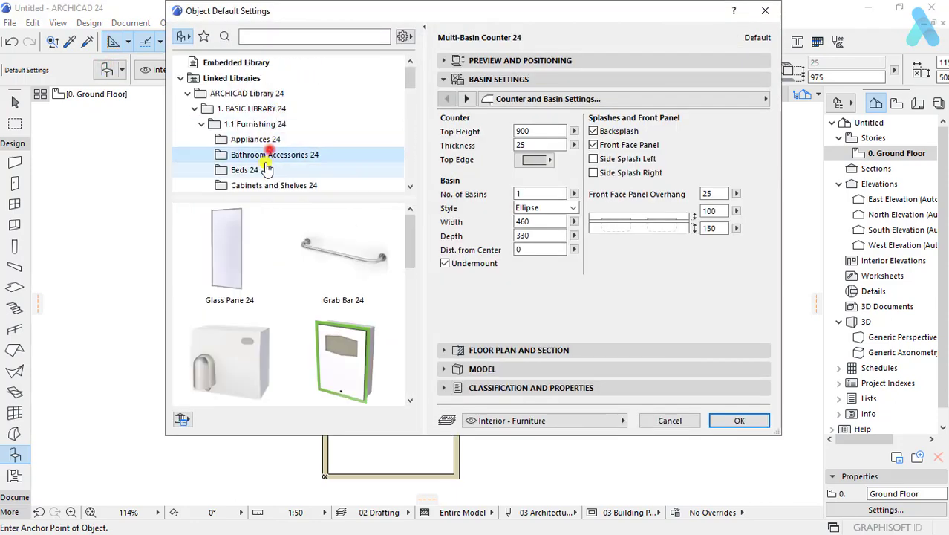
left_click(266, 170)
scroll(266, 169, "down", 3)
left_click(267, 139)
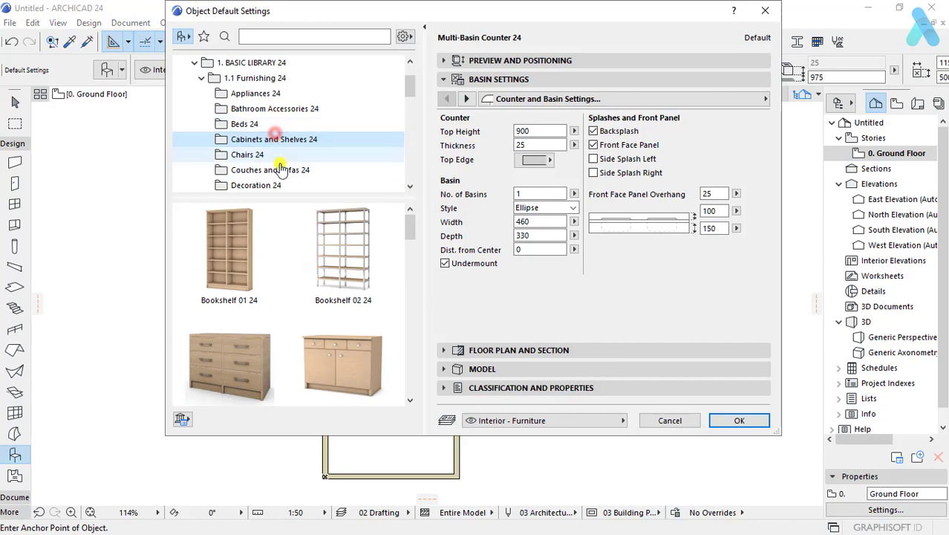
left_click(281, 169)
scroll(300, 174, "down", 6)
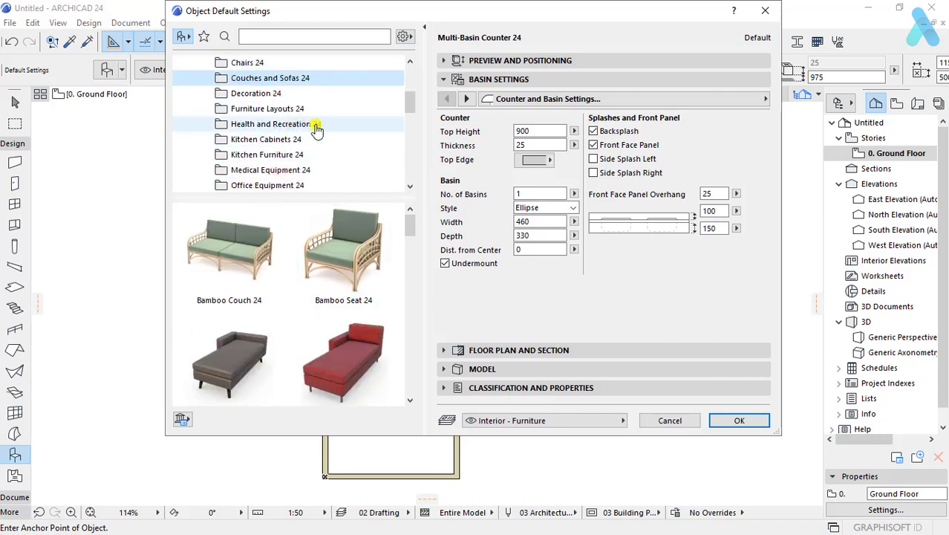
scroll(316, 130, "up", 6)
scroll(316, 129, "down", 6)
scroll(312, 127, "down", 3)
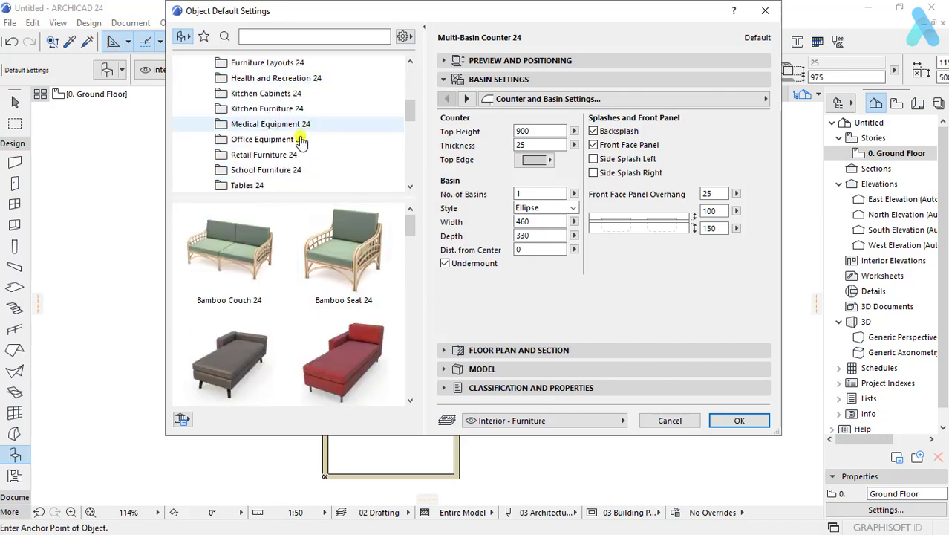
Step: Select Bed Layout 24 from Furniture Layouts 24 and confirm it as the object
left_click(297, 196)
left_click_drag(298, 210, 298, 232)
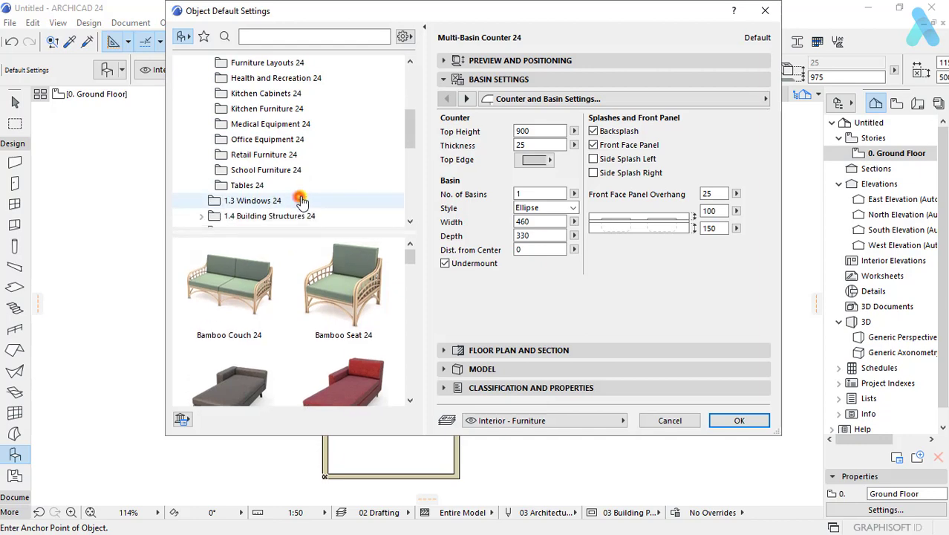
scroll(298, 196, "down", 2)
scroll(300, 198, "up", 8)
scroll(303, 199, "up", 2)
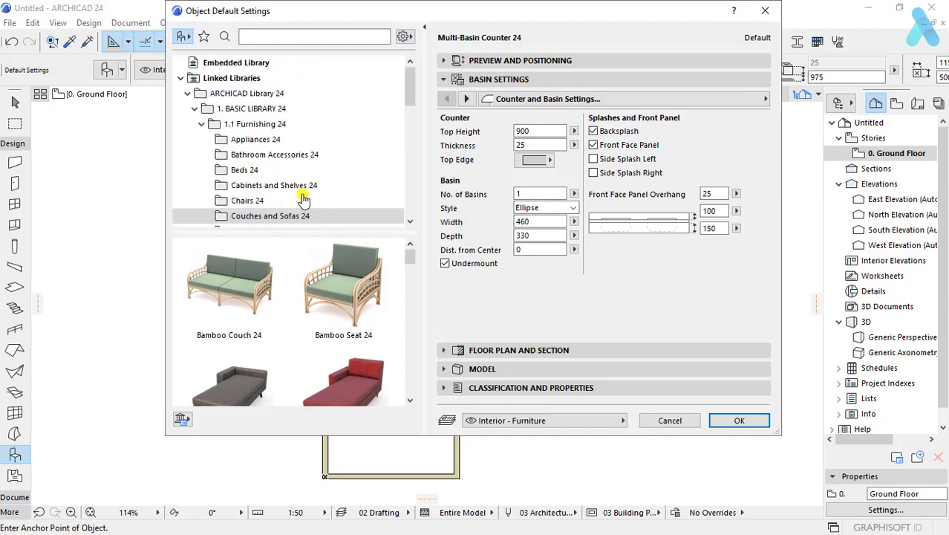
scroll(305, 191, "down", 2)
scroll(305, 190, "up", 1)
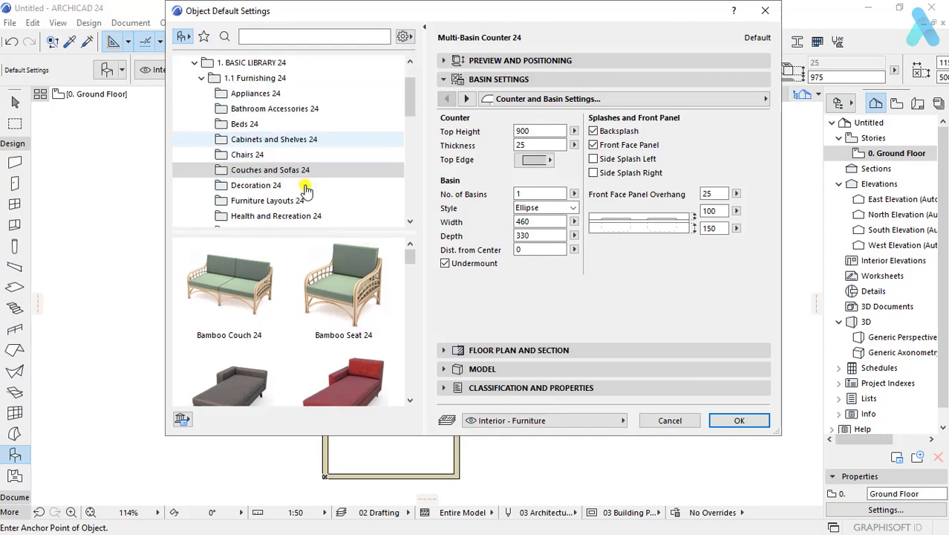
scroll(306, 189, "down", 3)
scroll(327, 187, "down", 1)
scroll(343, 134, "up", 2)
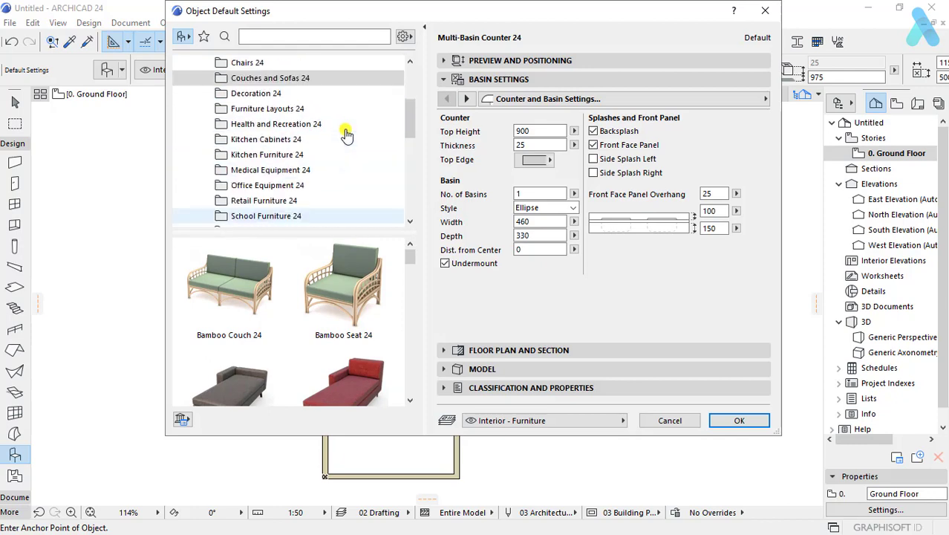
scroll(346, 133, "up", 1)
left_click(297, 154)
left_click(341, 288)
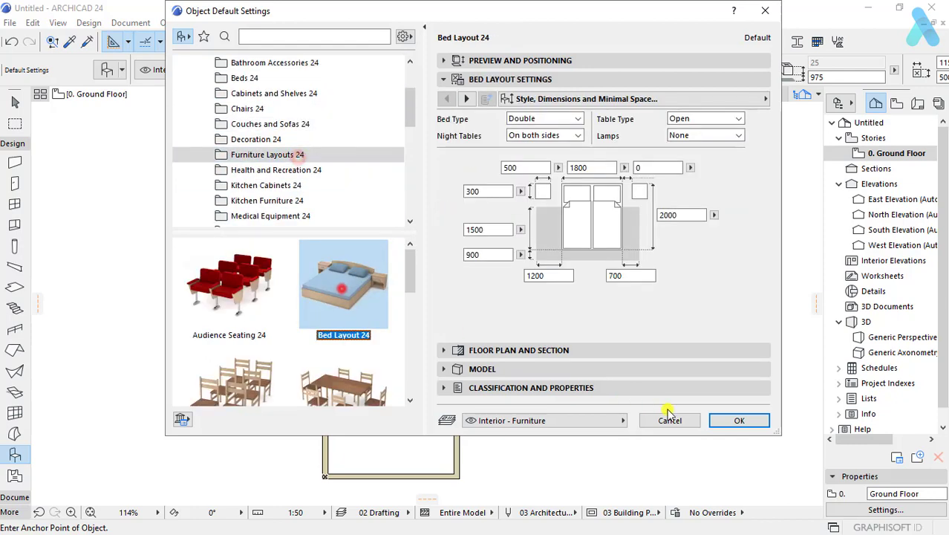
left_click(739, 421)
Step: Place the bed layout in the plan and rotate it 90 degrees about its corner
left_click(416, 351)
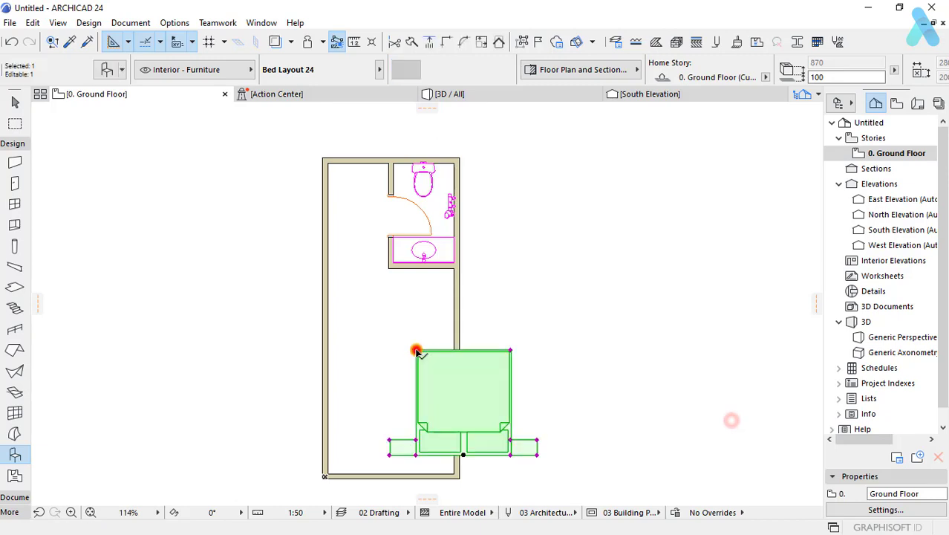
key("ctrl+e")
left_click(416, 351)
left_click(475, 350)
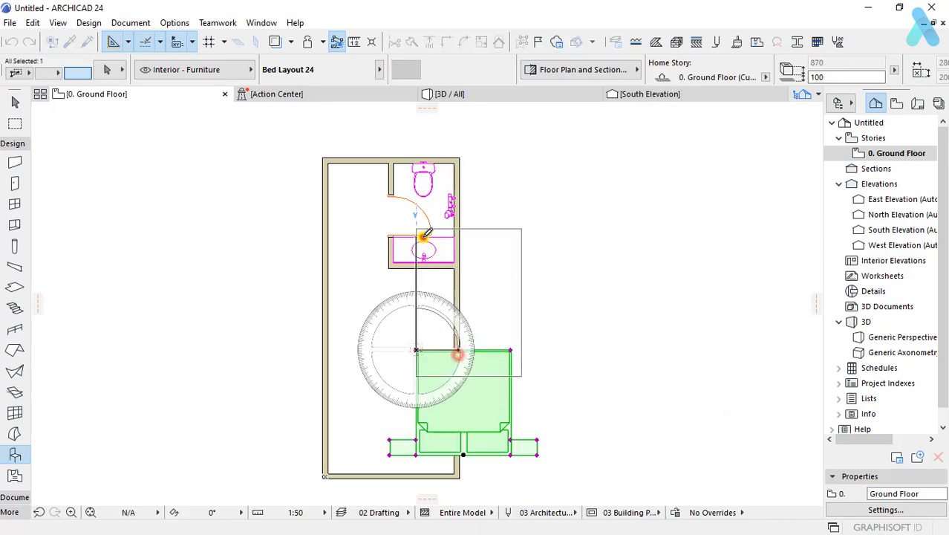
left_click(421, 236)
Step: Move the rotated bed into the room's lower half
left_click(452, 360)
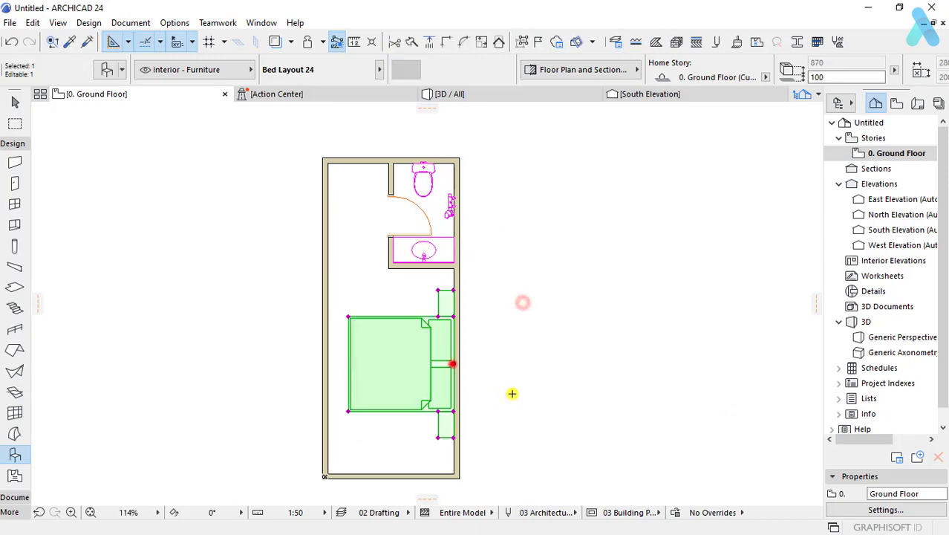
scroll(413, 283, "up", 1)
scroll(438, 283, "up", 1)
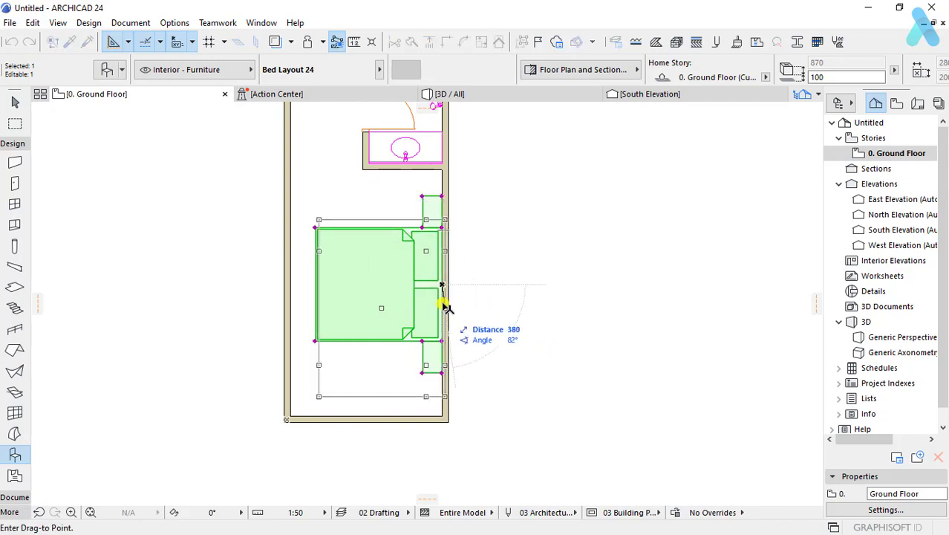
left_click(414, 325)
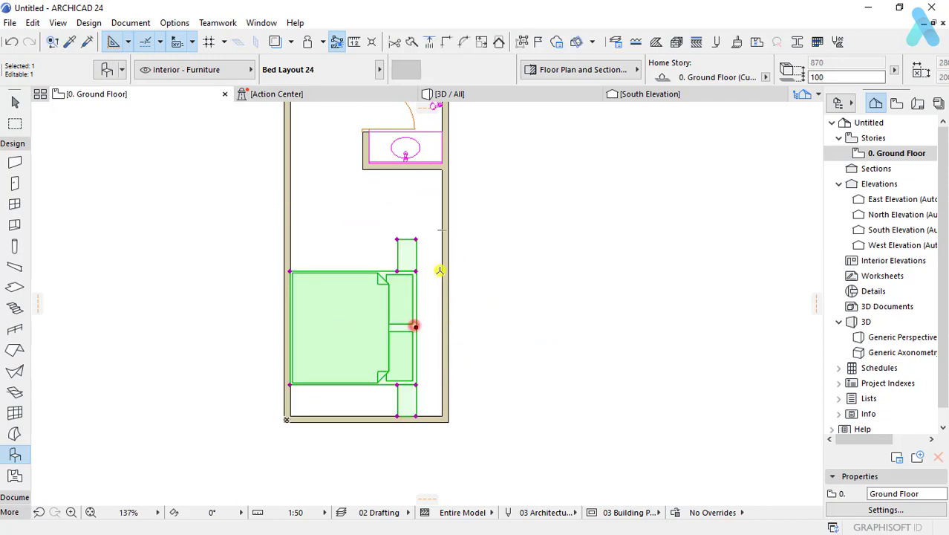
Step: Shift the bed so its headboard and night tables sit against the right wall
left_click(442, 198)
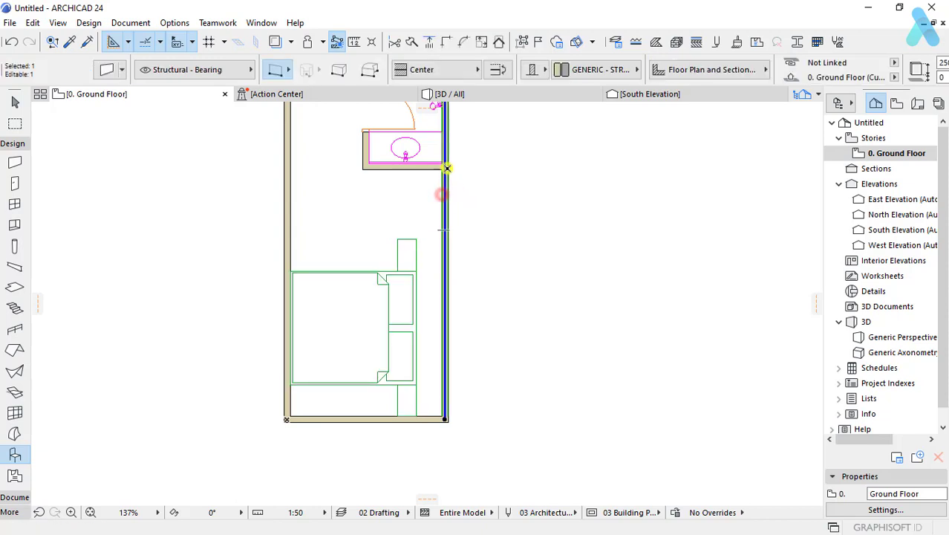
left_click(417, 315)
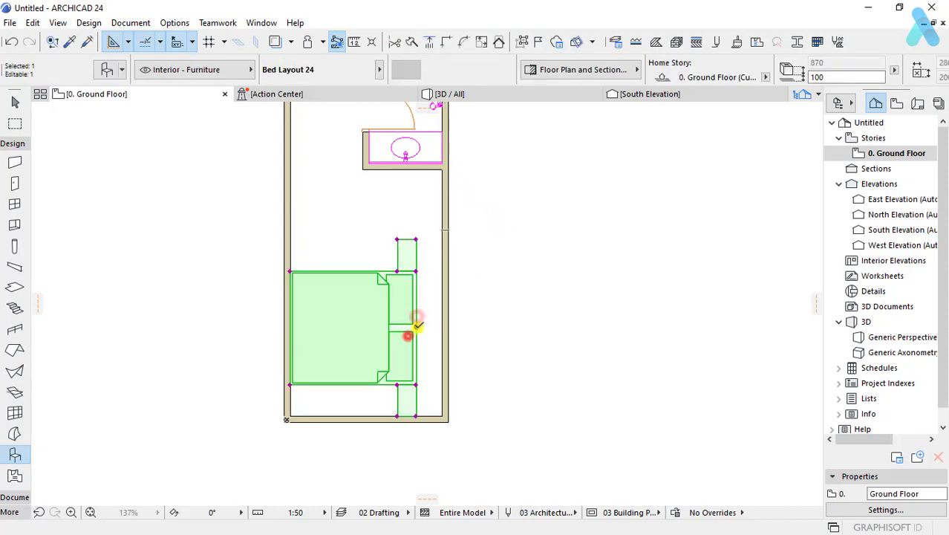
left_click(417, 326)
left_click(440, 294)
scroll(420, 346, "down", 2)
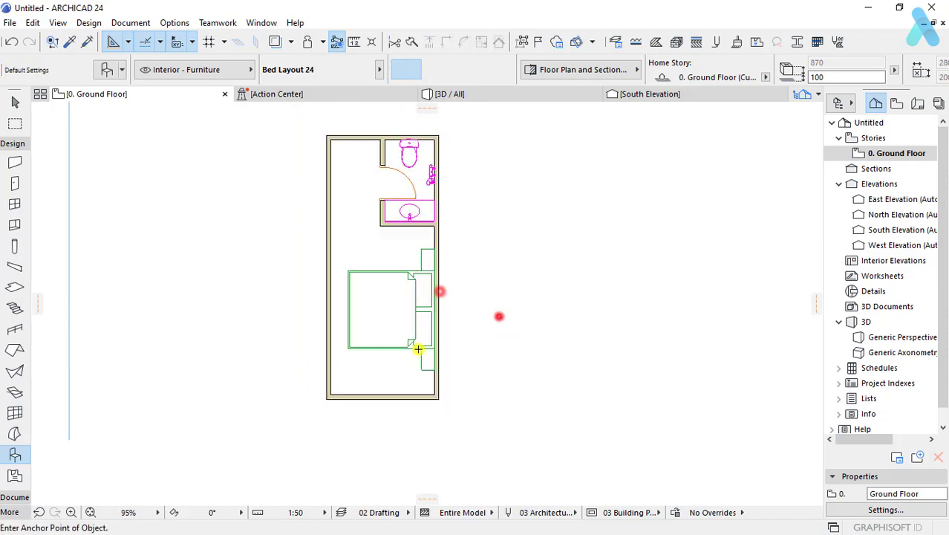
scroll(402, 248, "down", 1)
scroll(365, 205, "up", 1)
scroll(363, 276, "up", 1)
scroll(364, 277, "down", 1)
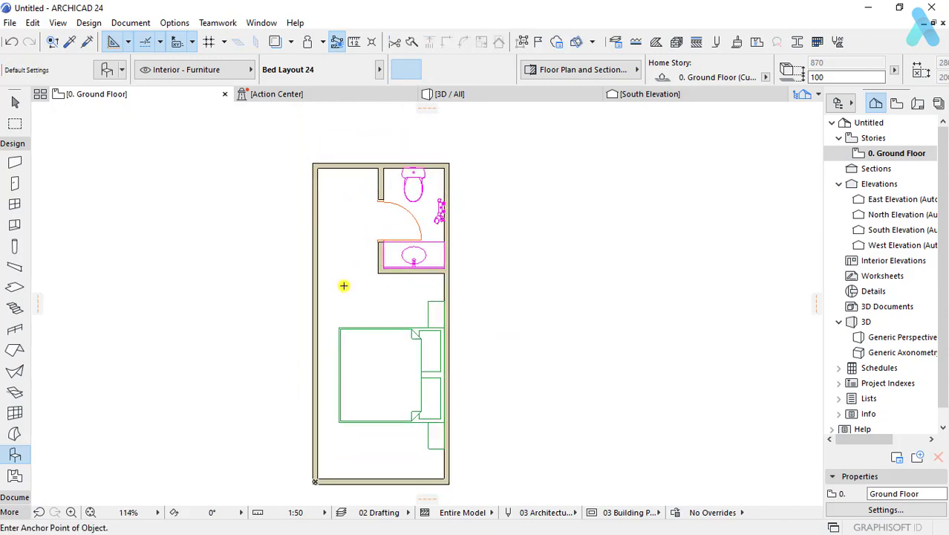
scroll(343, 284, "down", 1)
scroll(309, 254, "down", 1)
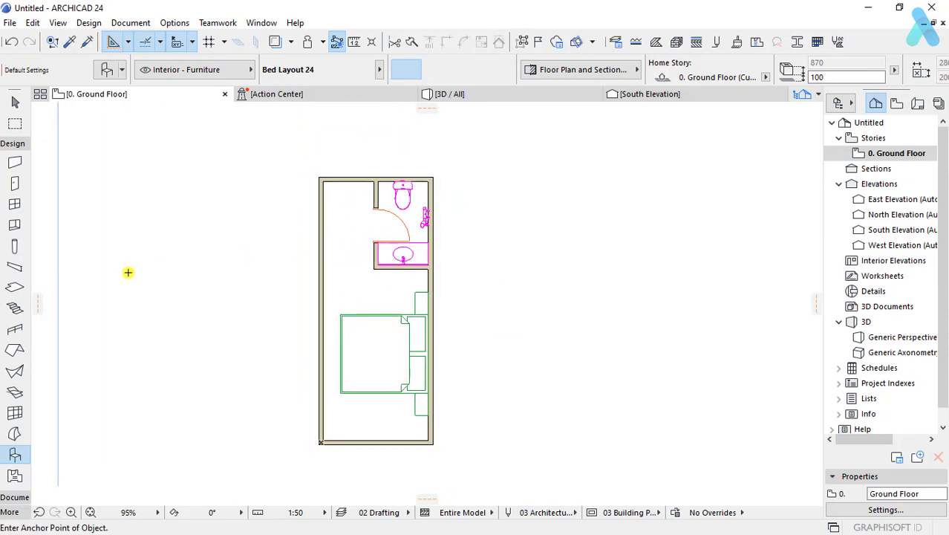
Step: Place a Door with 2 Sidelights 24 entrance in the room's bottom wall
left_click(13, 183)
key("ctrl+t")
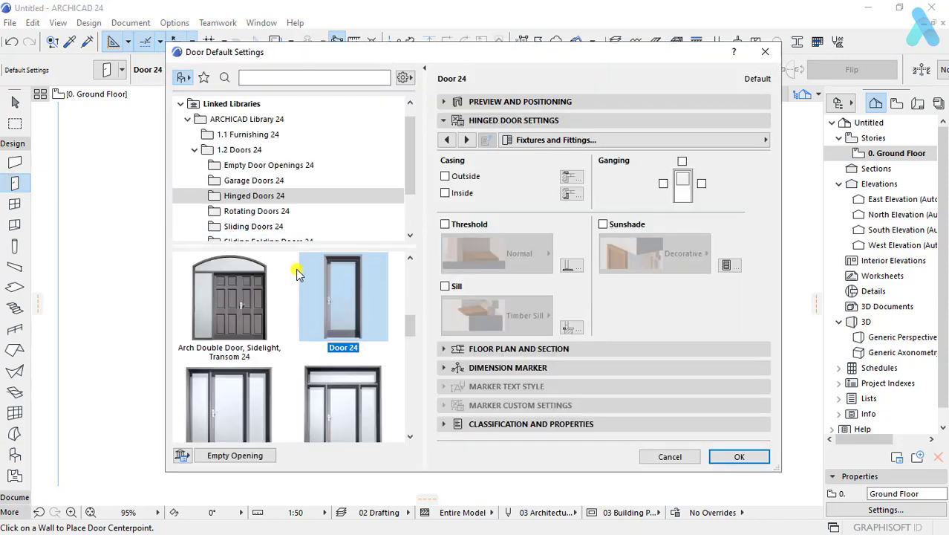
scroll(329, 306, "down", 3)
scroll(328, 307, "up", 2)
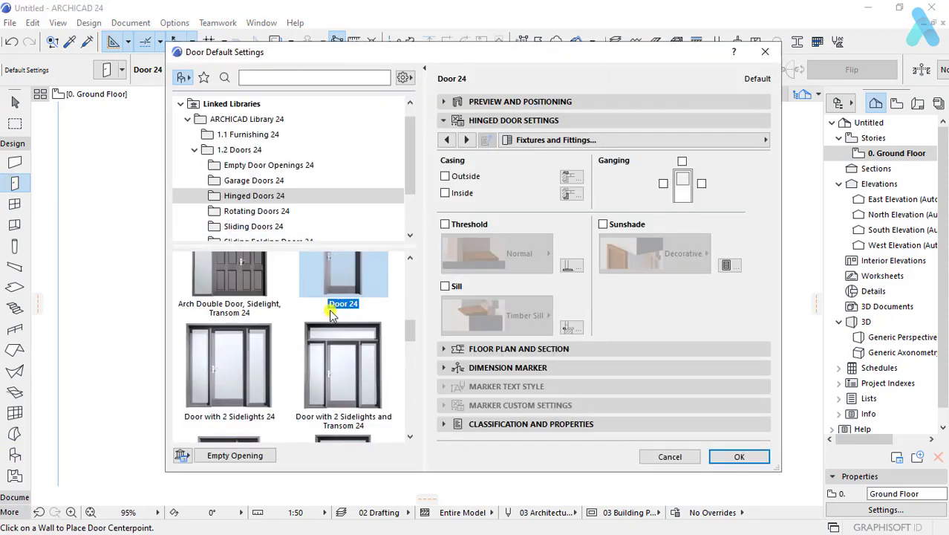
left_click(222, 365)
left_click(743, 457)
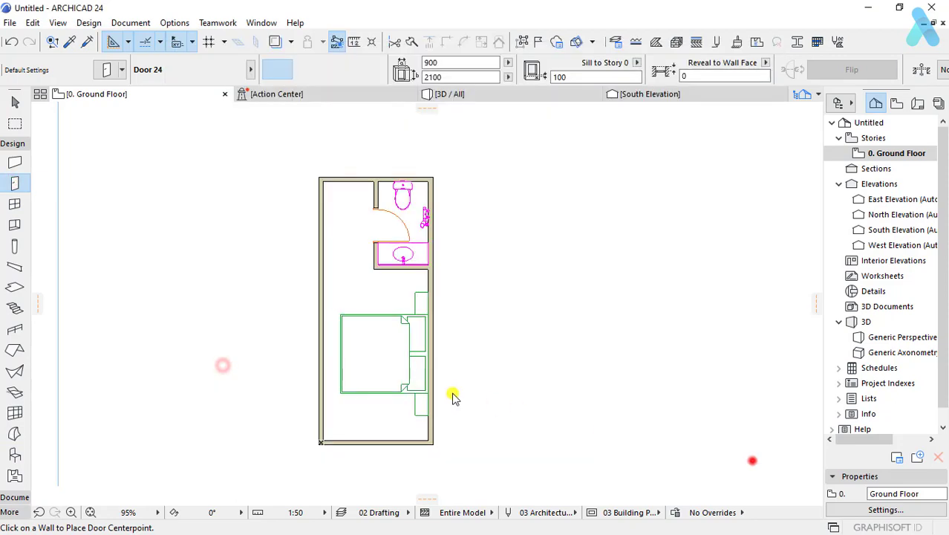
left_click(376, 445)
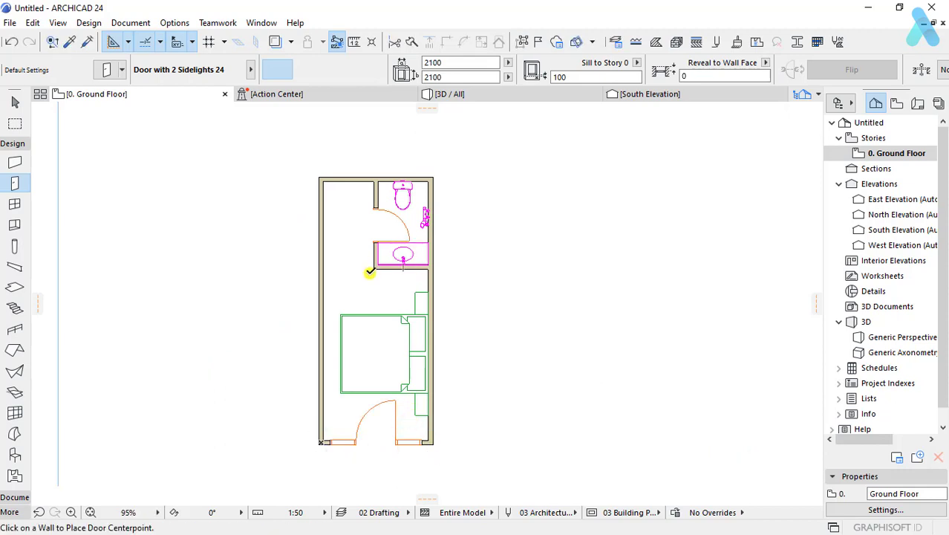
Step: Review the default door settings and close them without changes
key("ctrl+t")
scroll(245, 201, "up", 1)
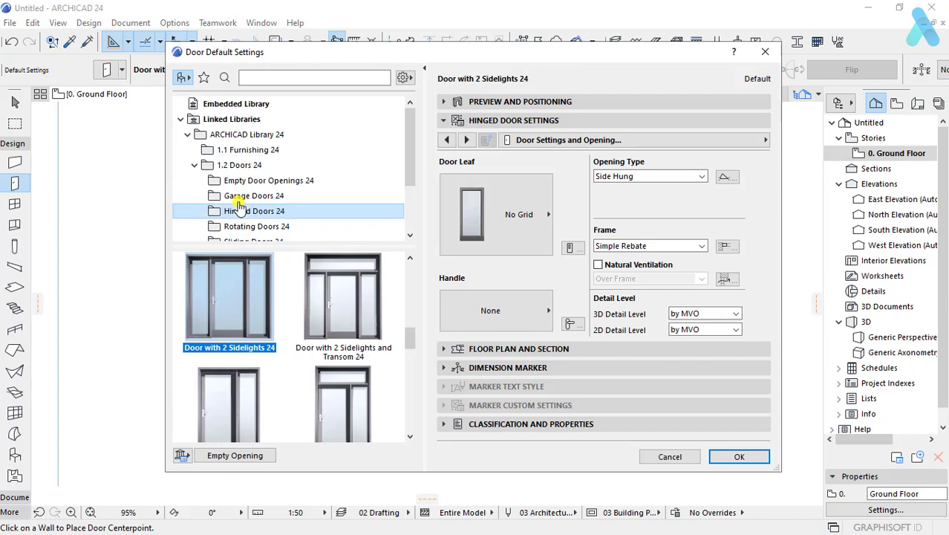
scroll(240, 207, "down", 3)
scroll(240, 207, "down", 2)
scroll(254, 345, "down", 2)
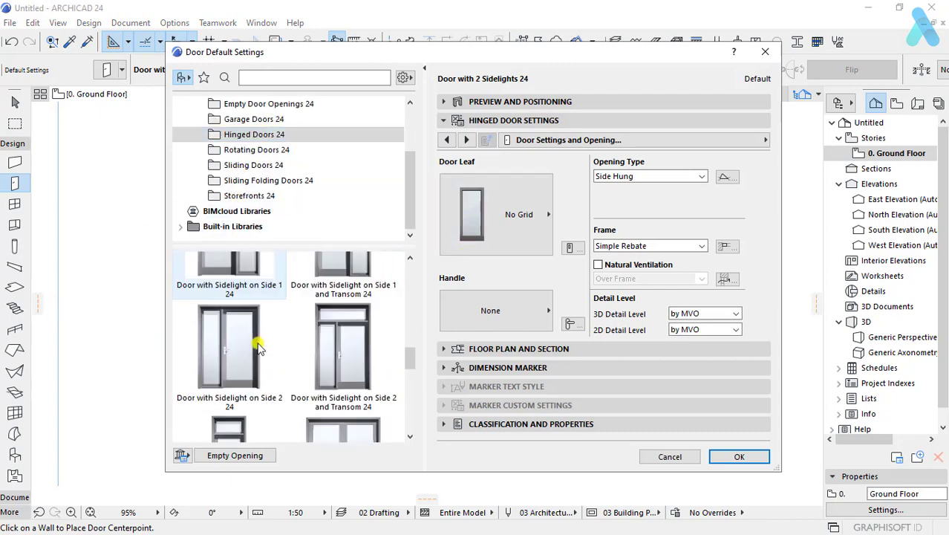
scroll(254, 345, "down", 2)
scroll(257, 349, "up", 2)
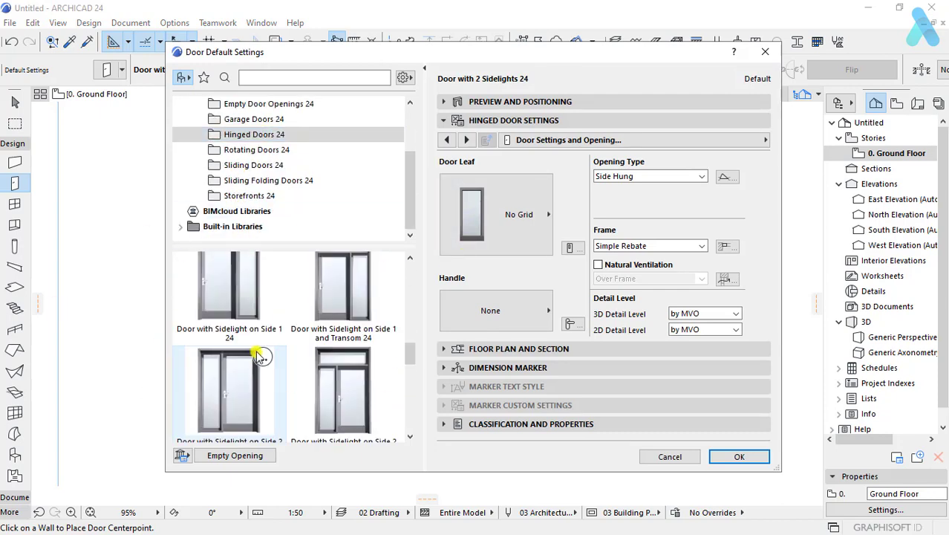
left_click(688, 453)
Step: Place a door at the top wall's left end, opening into the room
left_click(345, 181)
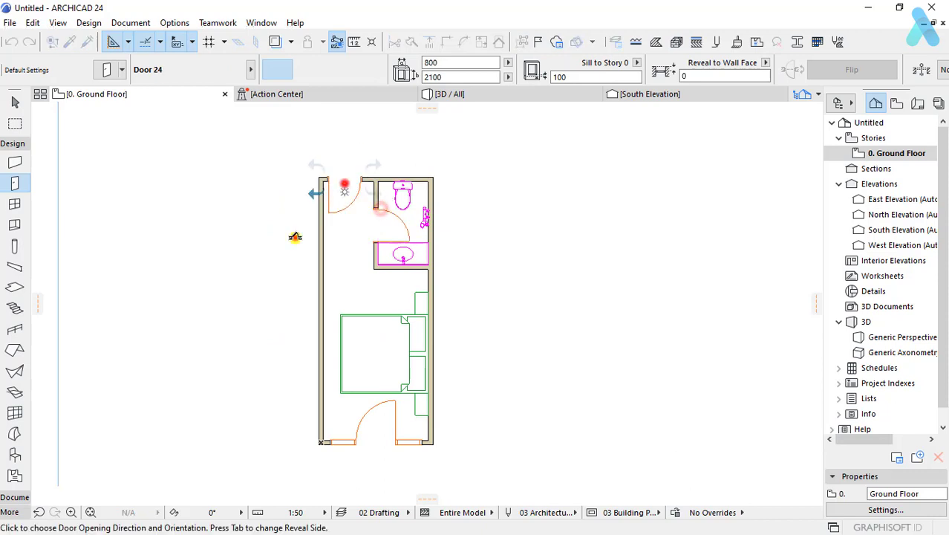
scroll(342, 184, "up", 3)
left_click(313, 177)
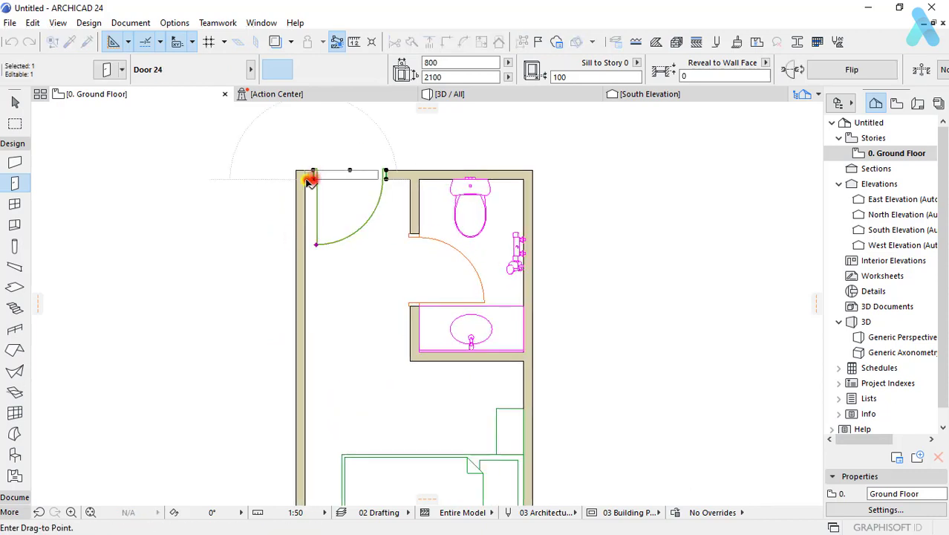
left_click(310, 181)
left_click(370, 273)
scroll(327, 204, "down", 3)
scroll(384, 186, "up", 3)
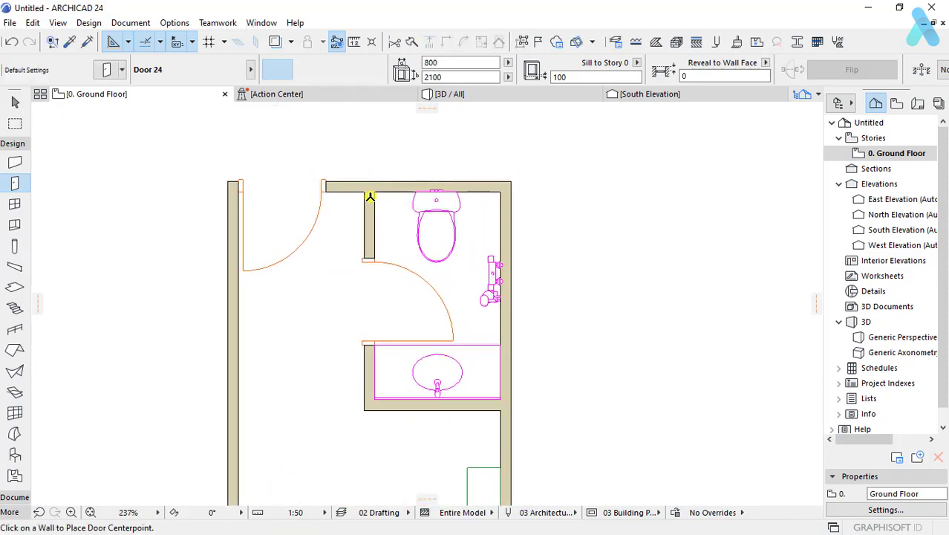
key("ctrl+t")
key("Escape")
scroll(364, 240, "down", 3)
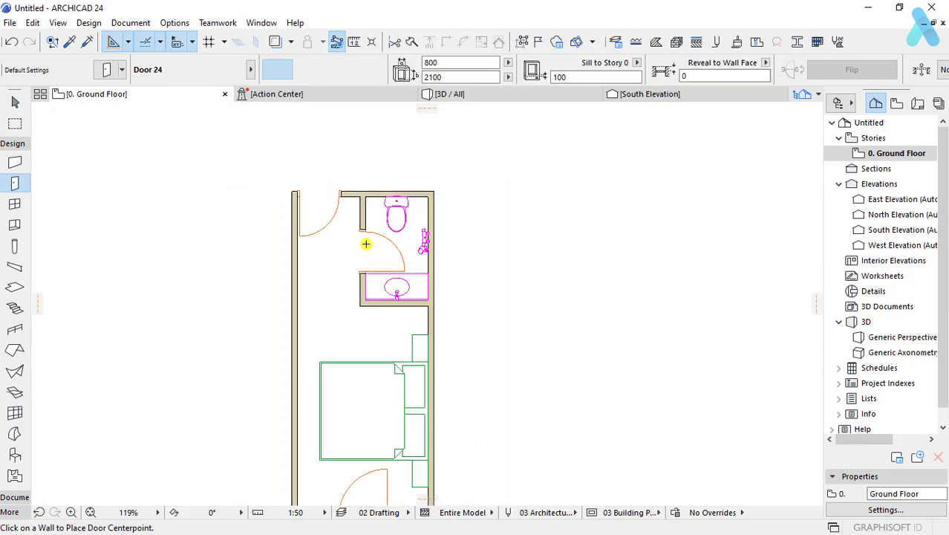
scroll(349, 197, "up", 2)
Step: Widen the top-left door to 900
left_click(337, 199)
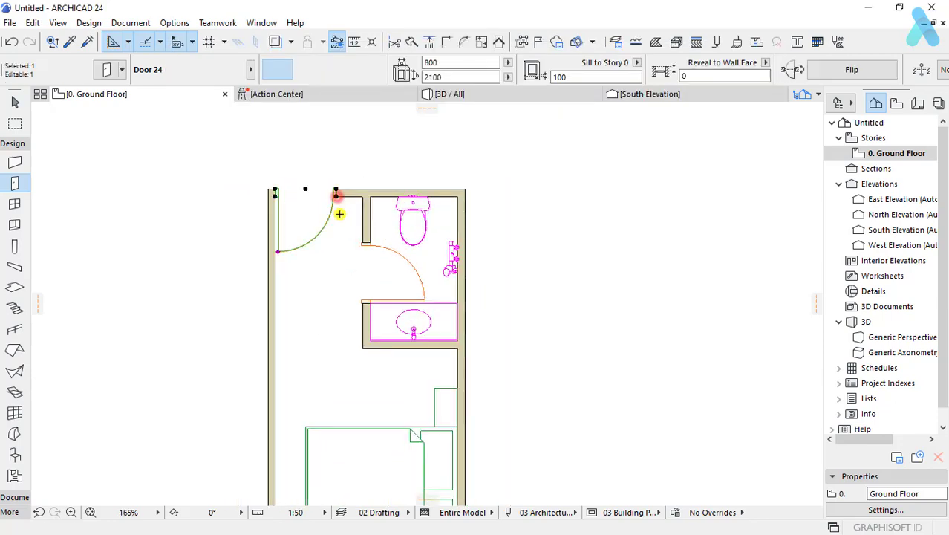
left_click(337, 195)
type("00")
key("Return")
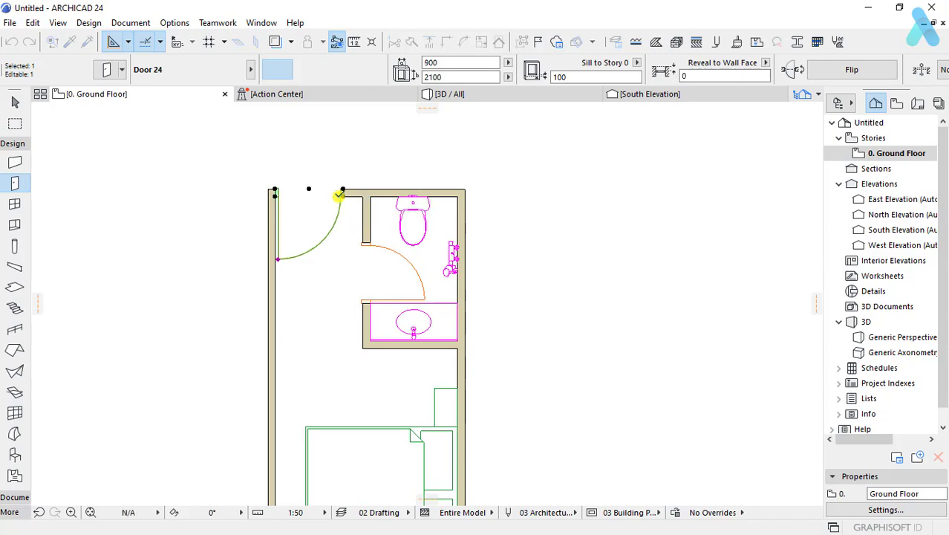
key("Escape")
scroll(324, 226, "down", 3)
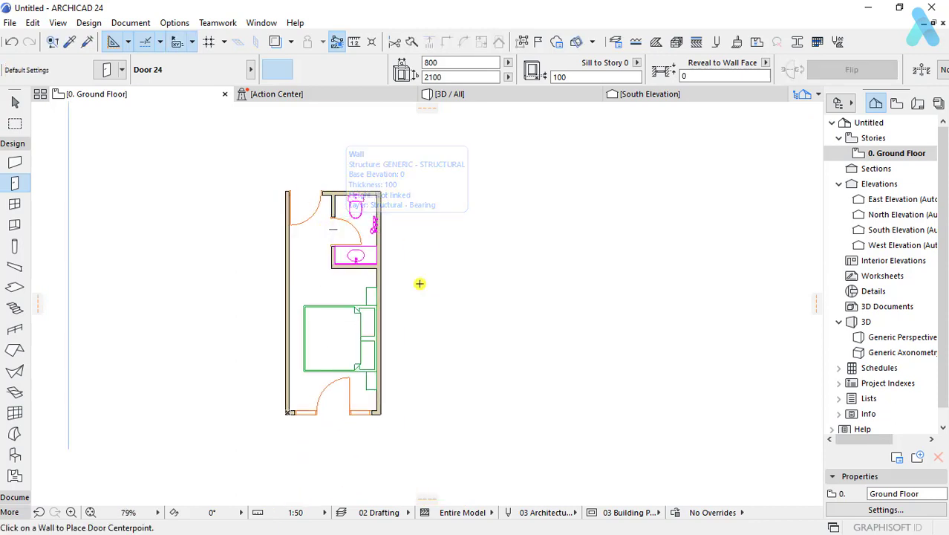
middle_click_drag(414, 301, 438, 261)
scroll(369, 328, "up", 2)
scroll(420, 424, "up", 2)
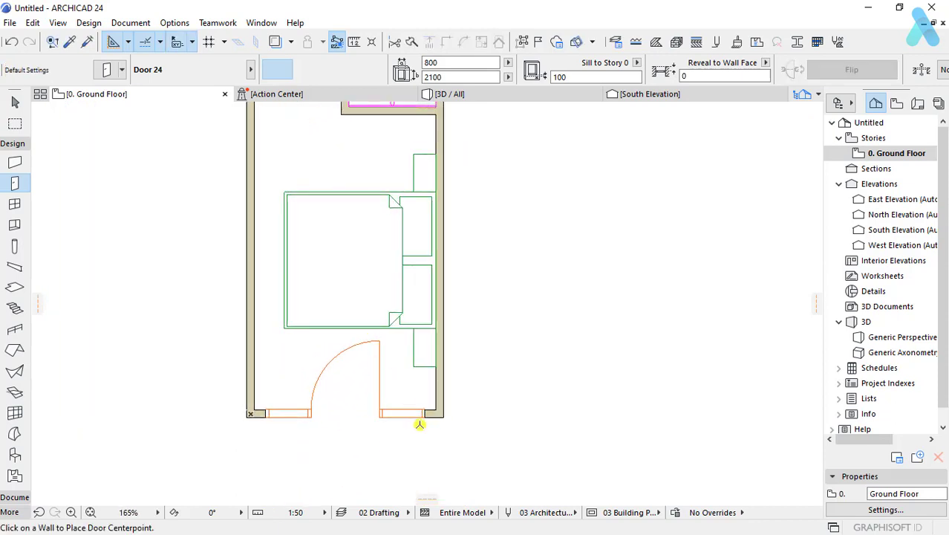
Step: Select the entrance door in the bottom wall and the bathroom door
left_click(425, 414, "shift")
scroll(383, 433, "up", 2)
scroll(384, 434, "up", 1)
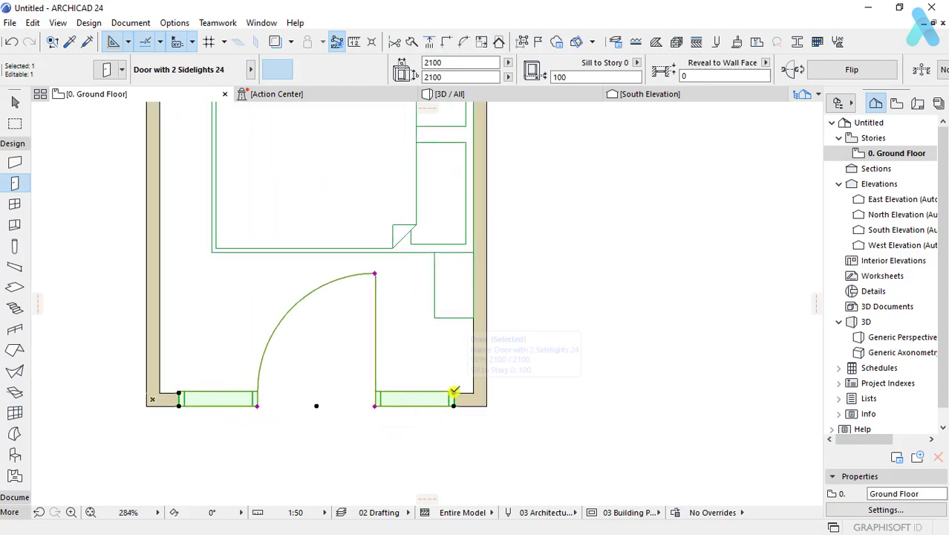
key("Escape")
scroll(385, 418, "down", 2)
scroll(378, 282, "down", 3)
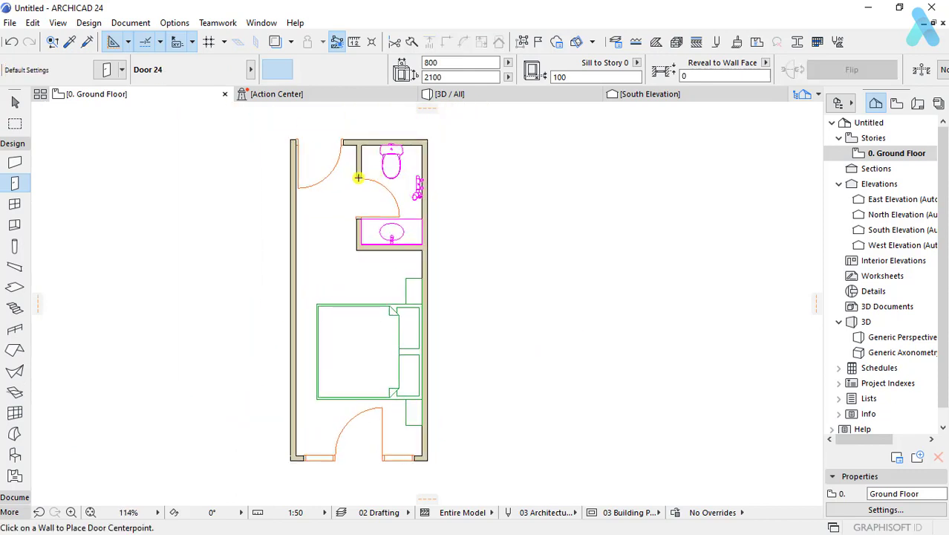
left_click(392, 213, "shift")
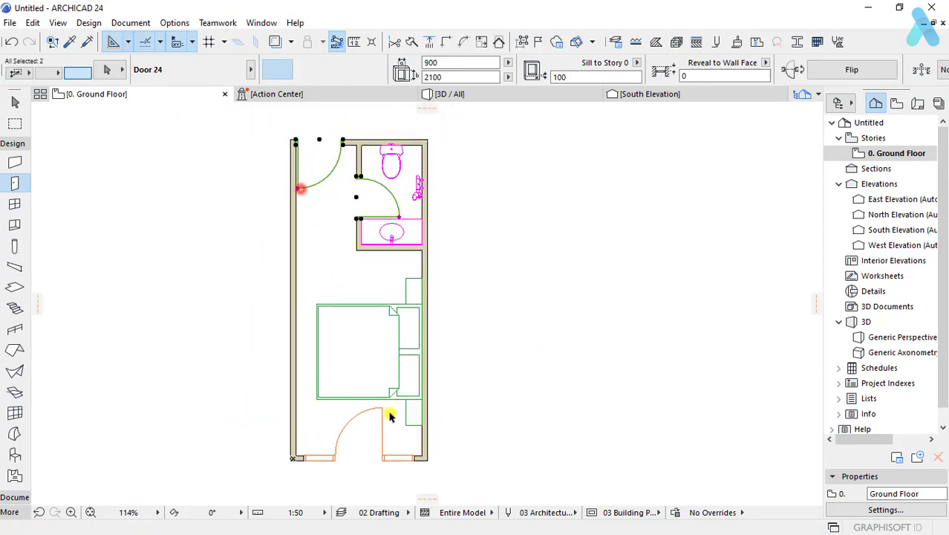
Step: Set the selected doors' handle to Handle 3
key("ctrl+t")
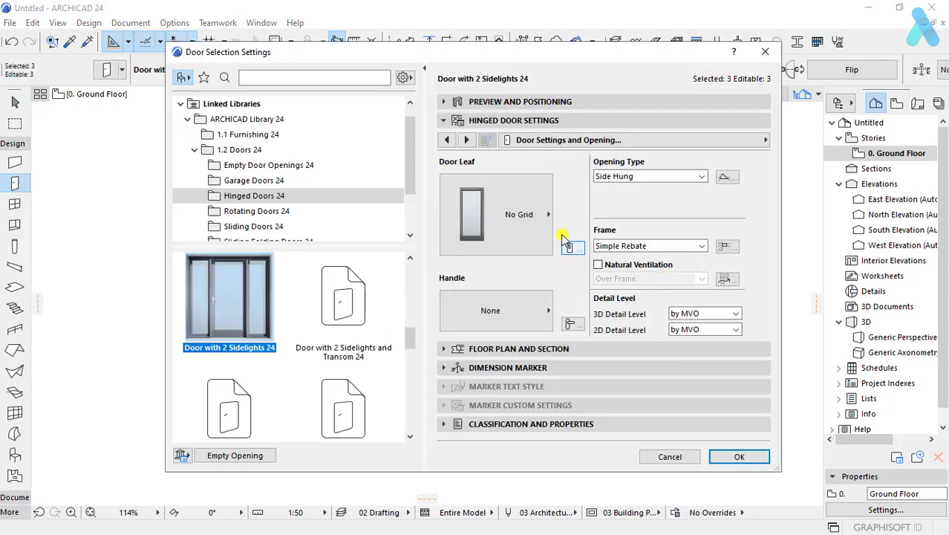
left_click(476, 298)
left_click(582, 420)
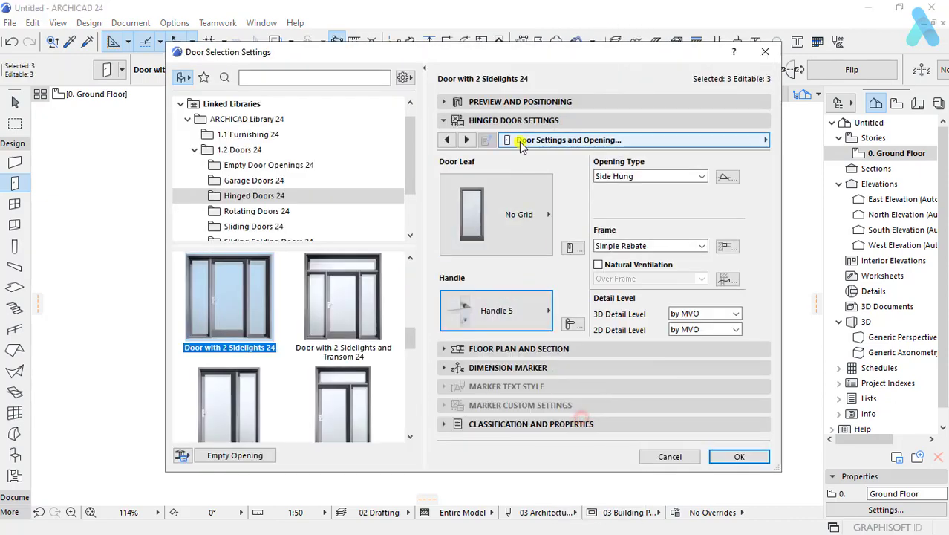
left_click(476, 306)
left_click(584, 358)
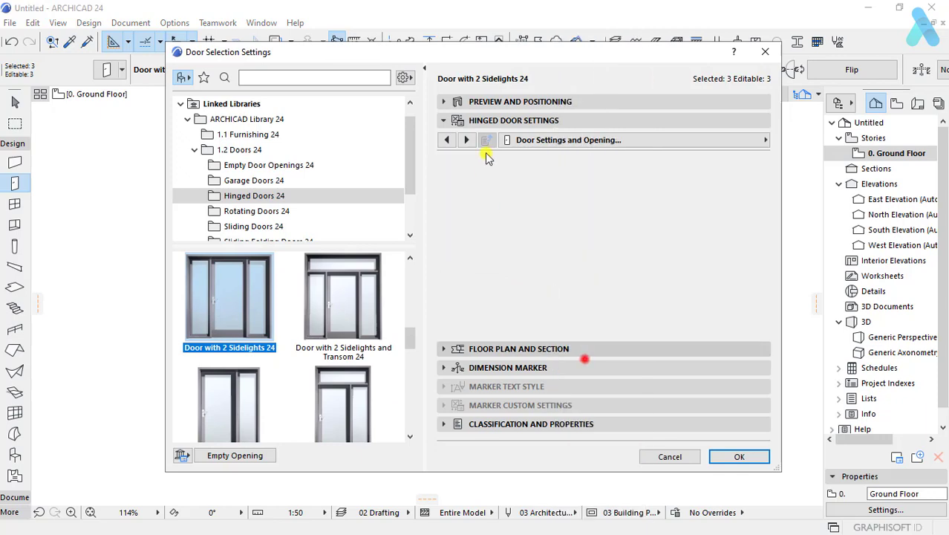
Step: Turn off the outside and inside casings under Fixtures and Fittings
left_click(546, 141)
left_click(821, 401)
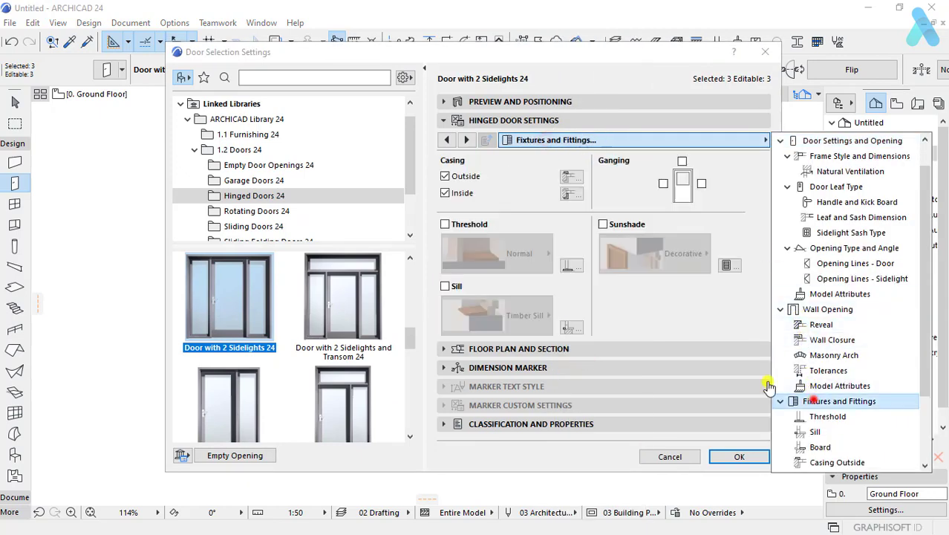
left_click(466, 193)
Step: Make all door surfaces uniform Paint - Anthracite and confirm the settings
left_click(522, 139)
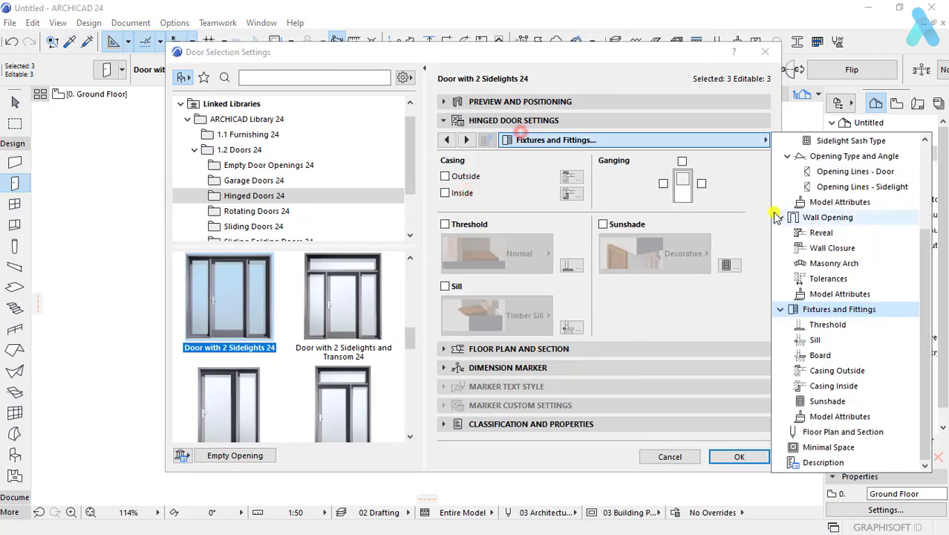
left_click(837, 292)
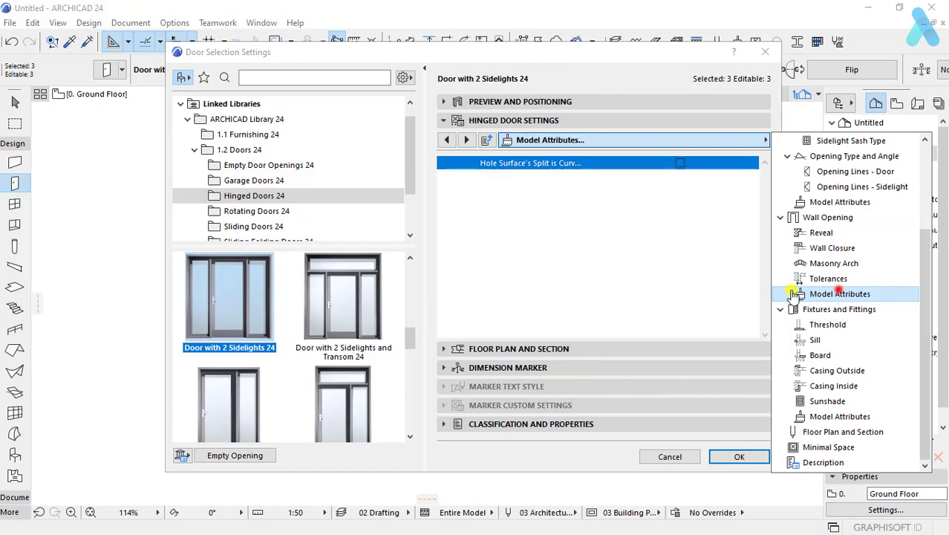
left_click(840, 202)
left_click(682, 243)
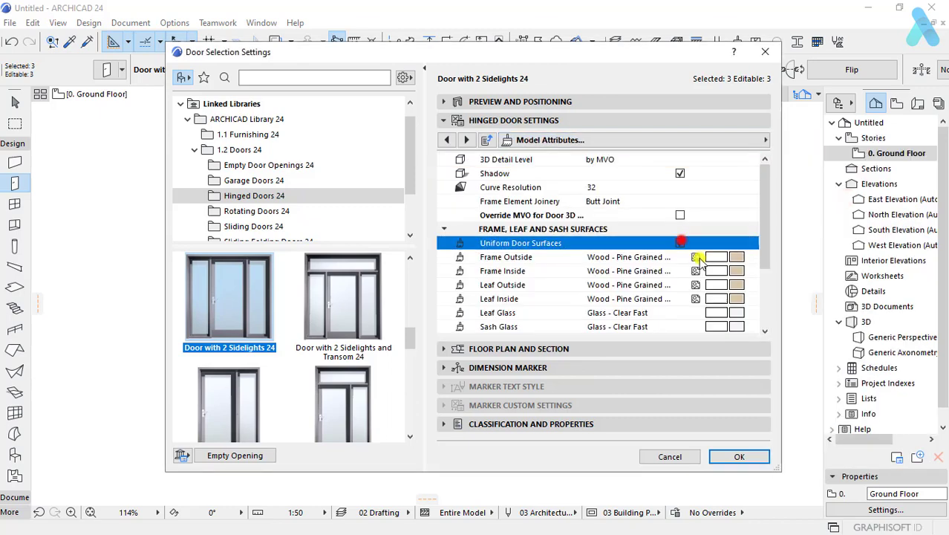
left_click(733, 257)
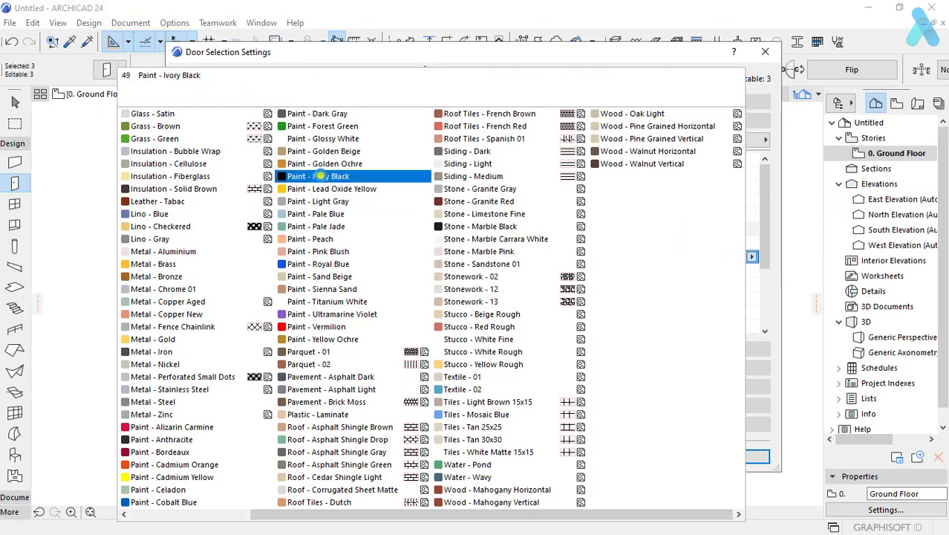
left_click(167, 439)
left_click(735, 456)
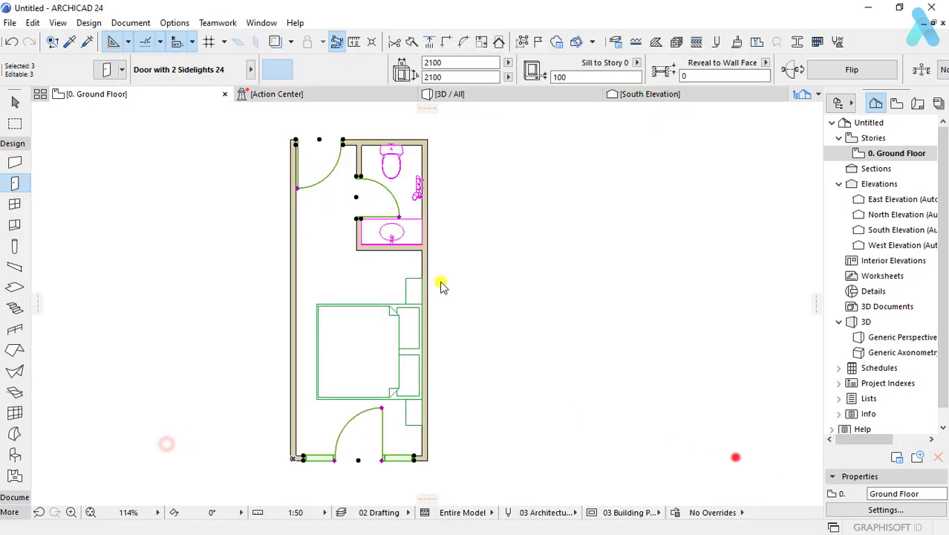
Step: In the 3D view, select the room's front, side and back walls and open their Wall Settings
key("Escape")
scroll(323, 180, "down", 3)
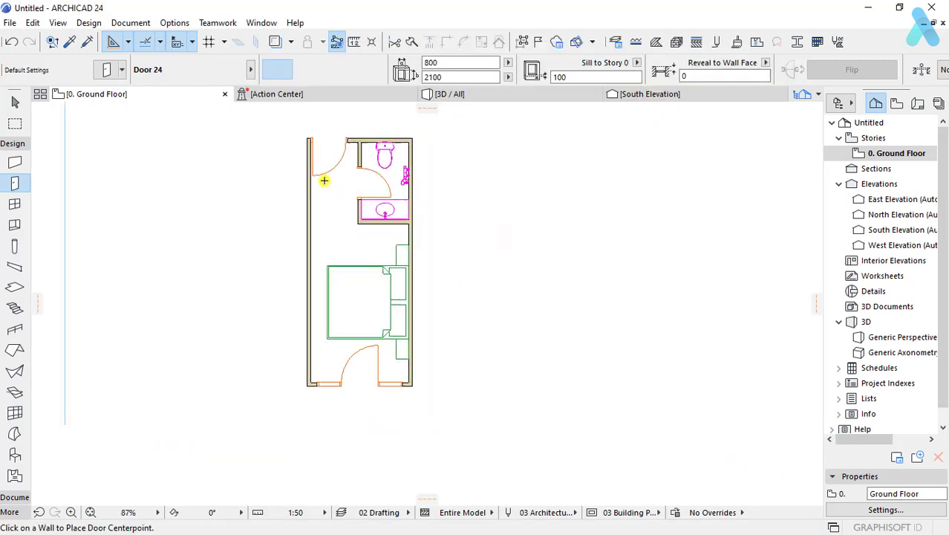
left_click(459, 97)
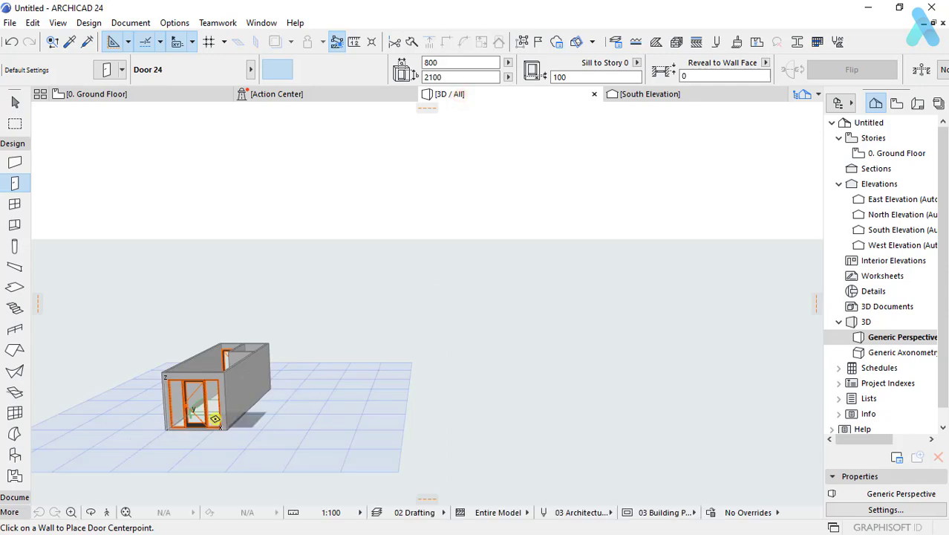
scroll(401, 382, "up", 5)
mouse_move(364, 382)
middle_mouse_down("shift")
mouse_move(489, 367)
mouse_move(301, 243)
middle_mouse_up("shift")
left_click(301, 242, "shift")
middle_click_drag(443, 303, 418, 377, "shift")
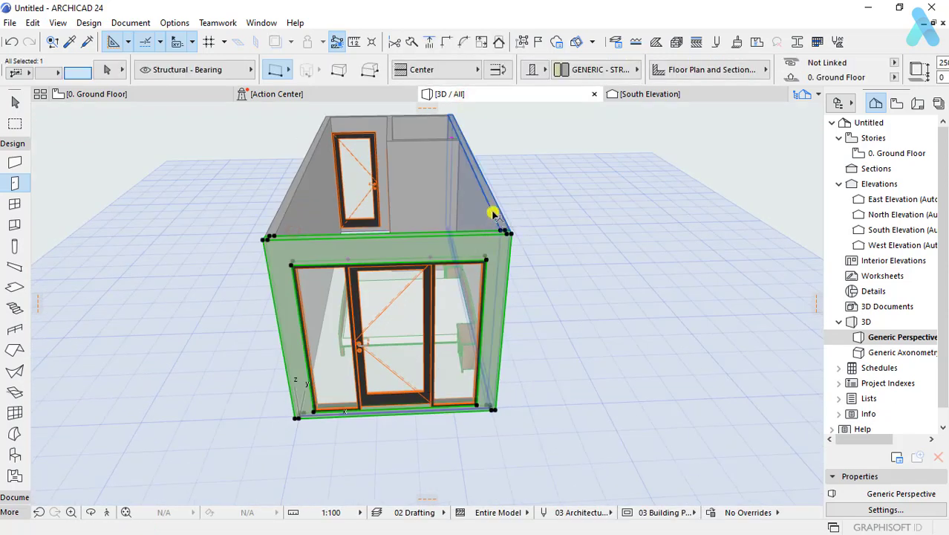
left_click(310, 181, "shift")
left_click(360, 119, "shift")
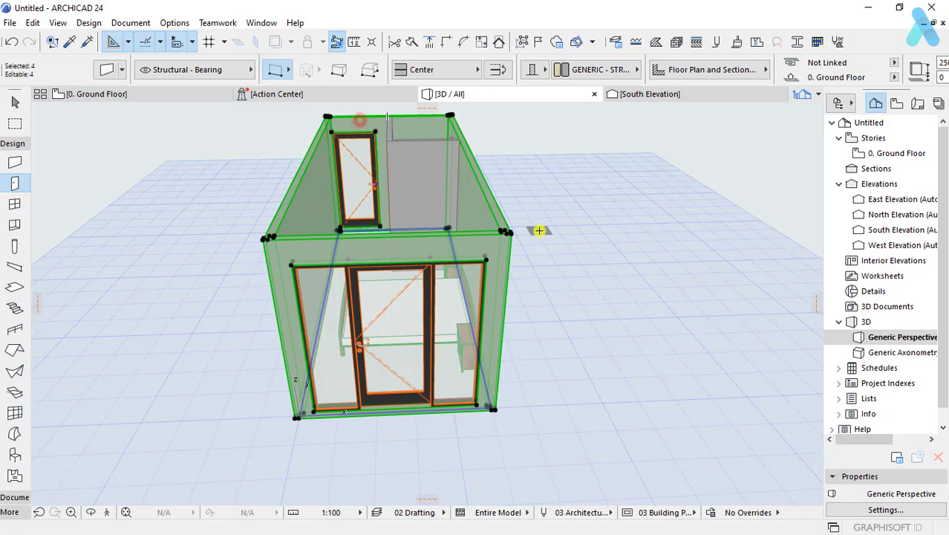
key("ctrl+t")
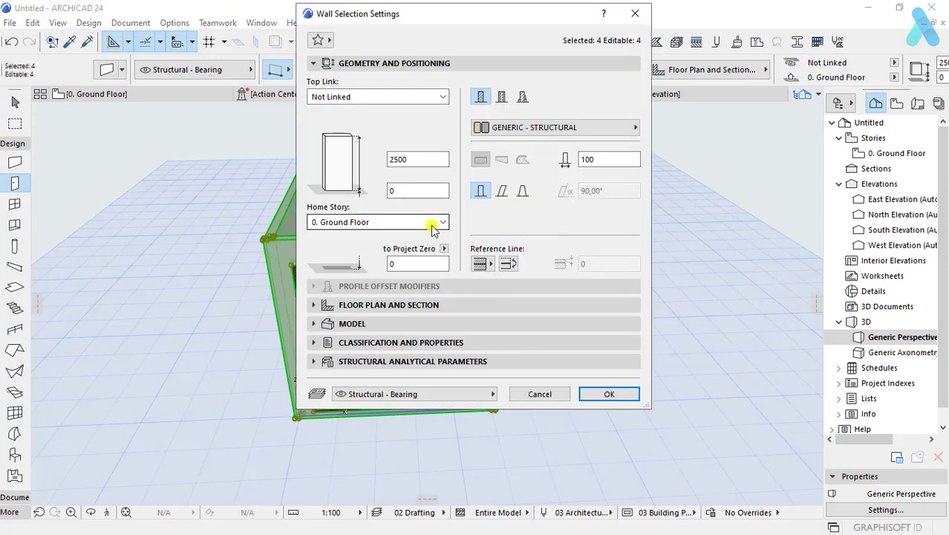
Step: Override the walls' first surface with Paint - Anthracite and confirm
left_click(370, 323)
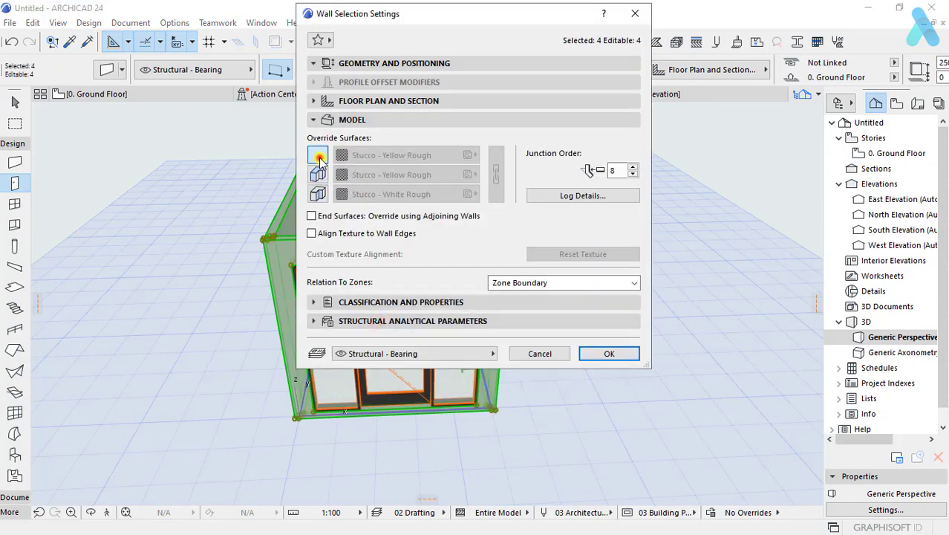
left_click(433, 159)
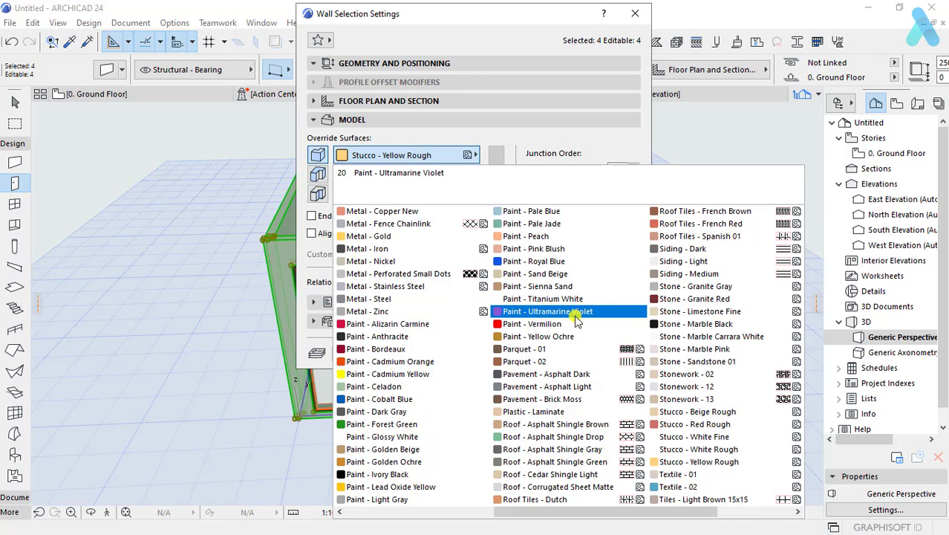
scroll(578, 318, "up", 2)
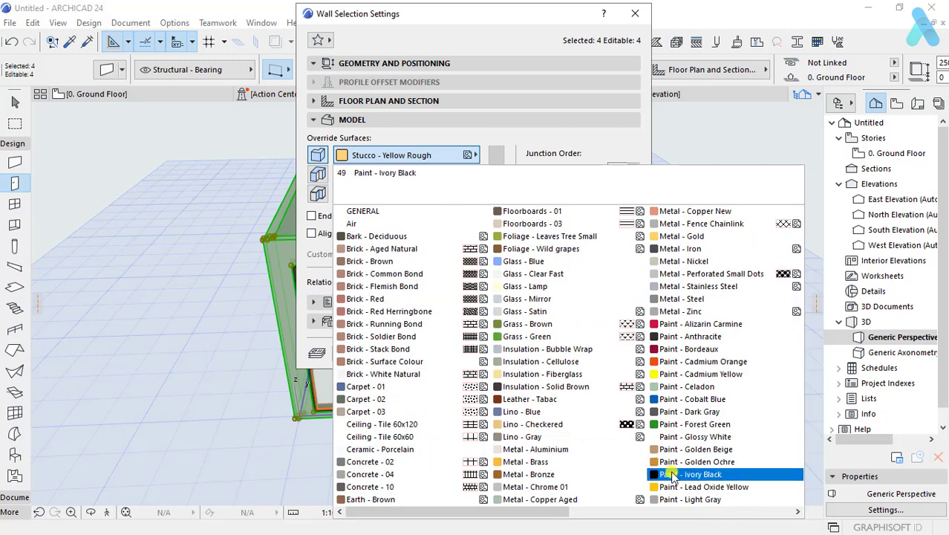
left_click(689, 336)
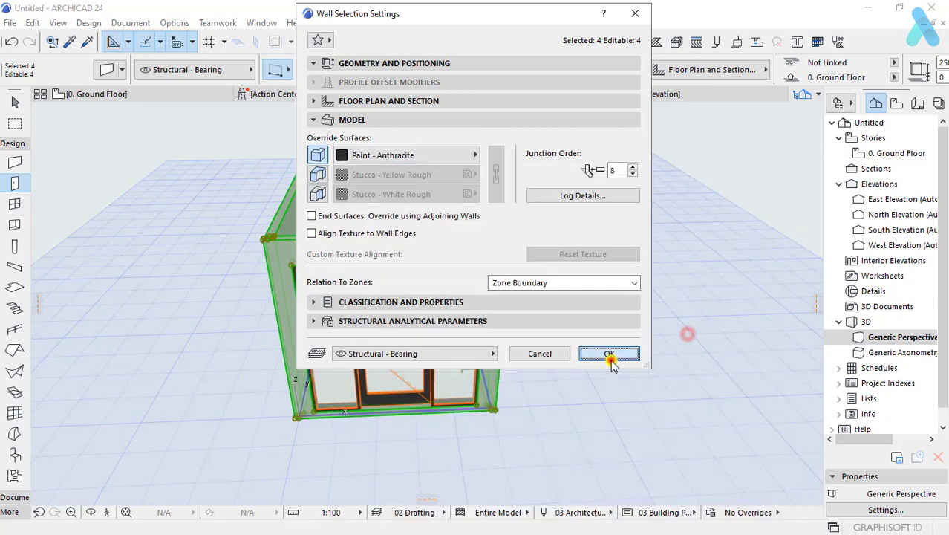
left_click(609, 354)
key("Escape")
Step: Reselect a wall in 3D and review its geometry settings without making changes
mouse_move(507, 381)
middle_mouse_down("shift")
mouse_move(492, 312)
mouse_move(585, 300)
mouse_move(701, 311)
mouse_move(529, 421)
mouse_move(430, 329)
middle_mouse_up("shift")
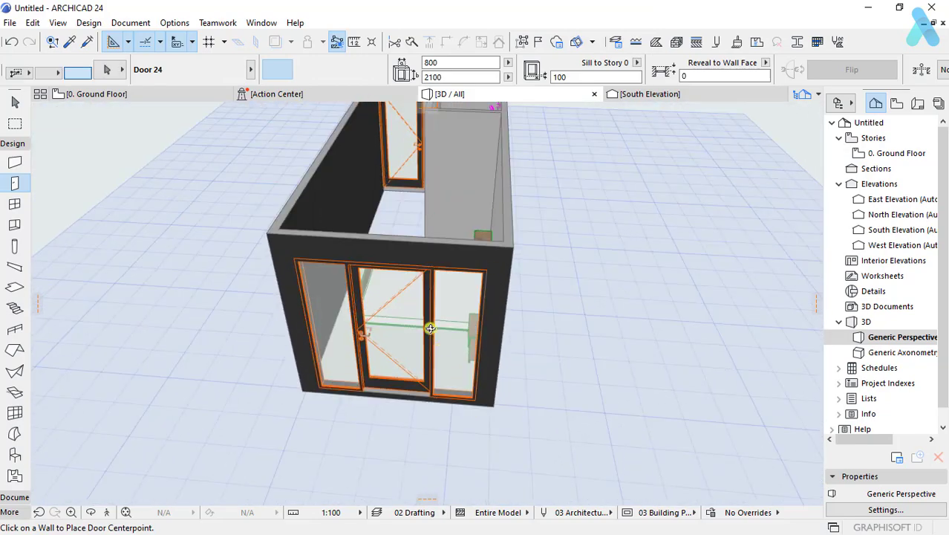
left_click(351, 191, "shift")
left_click(650, 269)
middle_click_drag(650, 269, 377, 261, "shift")
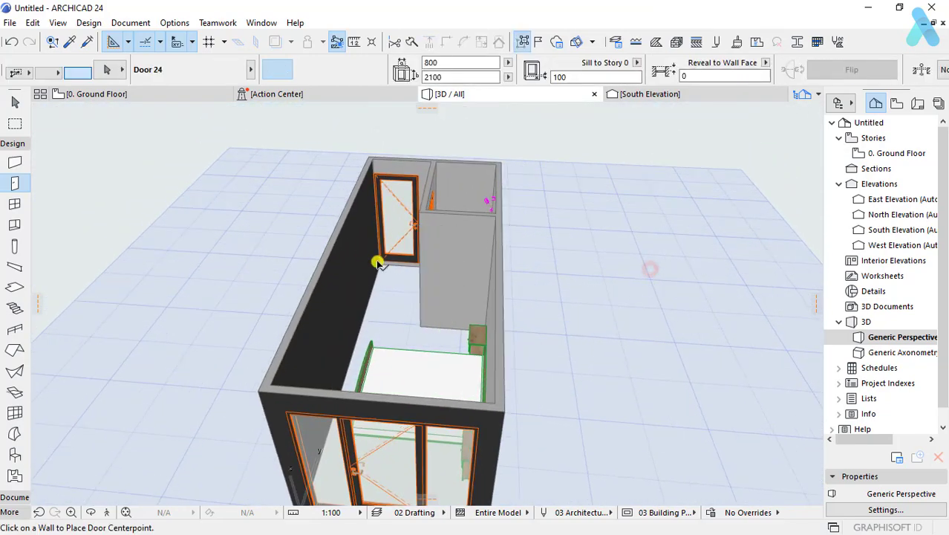
left_click(356, 247, "shift")
key("ctrl+t")
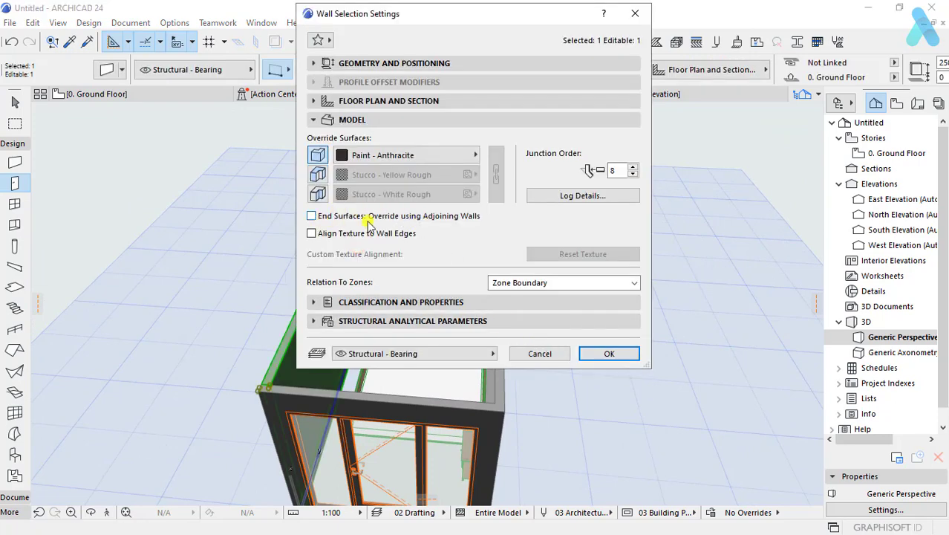
left_click(402, 66)
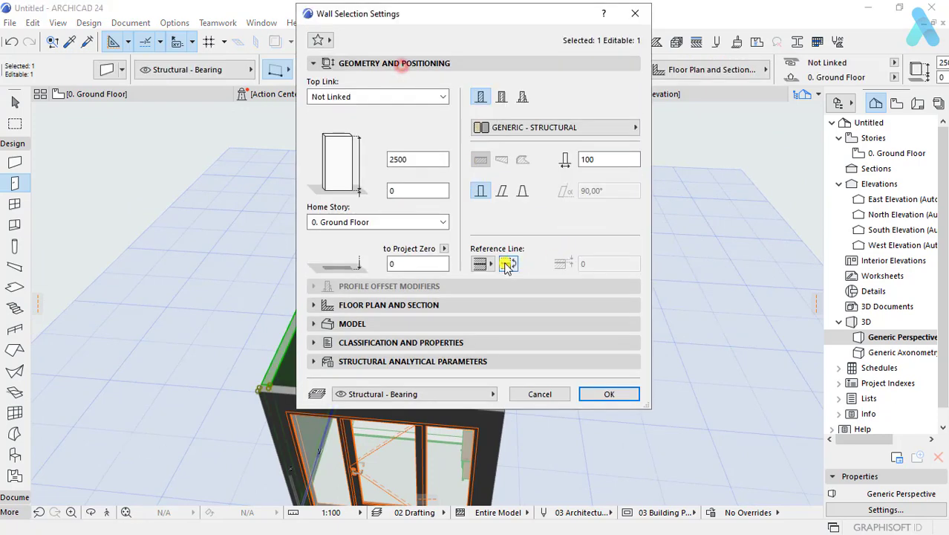
left_click(605, 395)
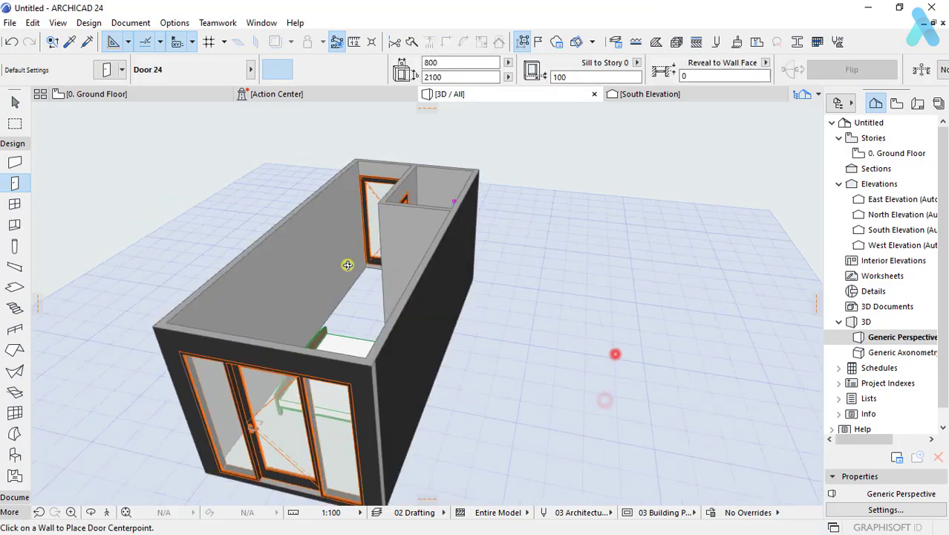
Step: Select all walls and override their second surface with Paint - Anthracite
mouse_move(614, 352)
middle_mouse_down("shift")
mouse_move(282, 250)
mouse_move(487, 288)
mouse_move(557, 268)
middle_mouse_up("shift")
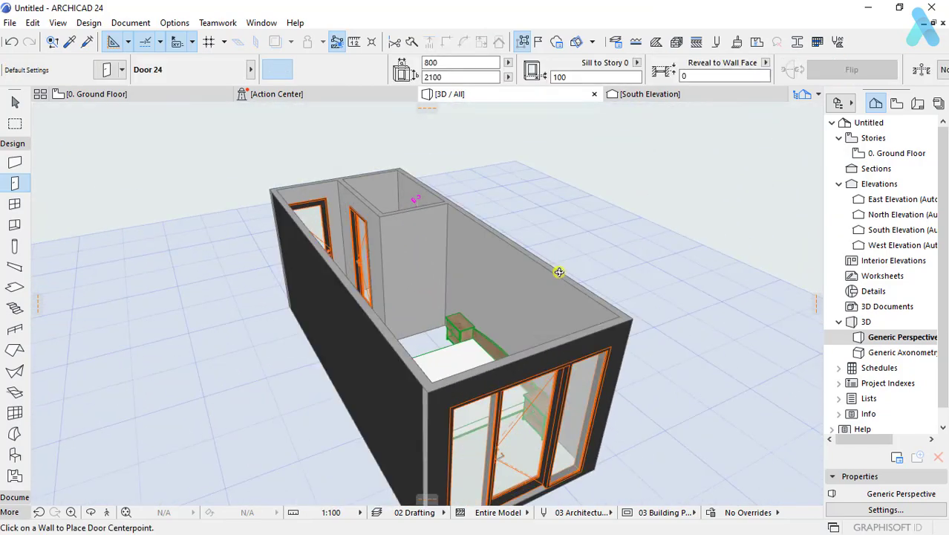
left_click(387, 336, "shift")
key("ctrl+a")
key("ctrl+t")
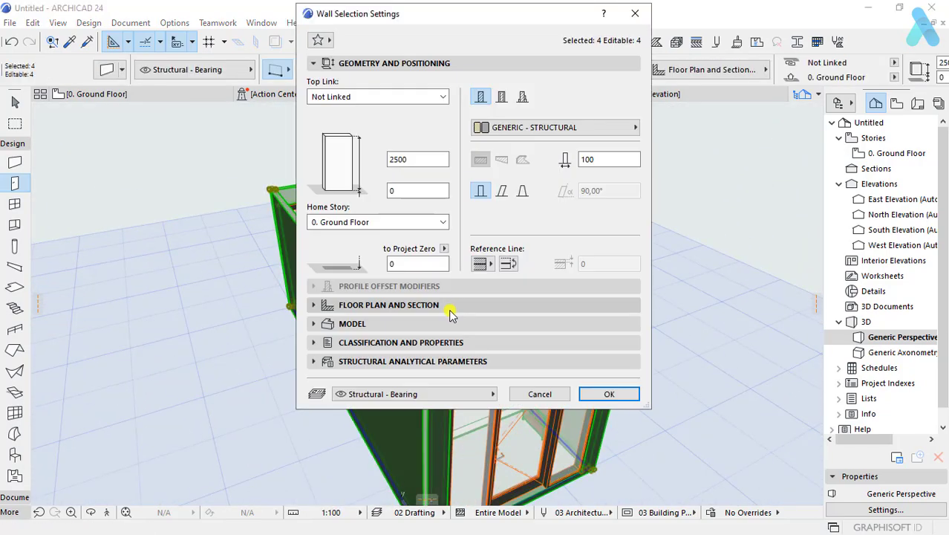
left_click(369, 324)
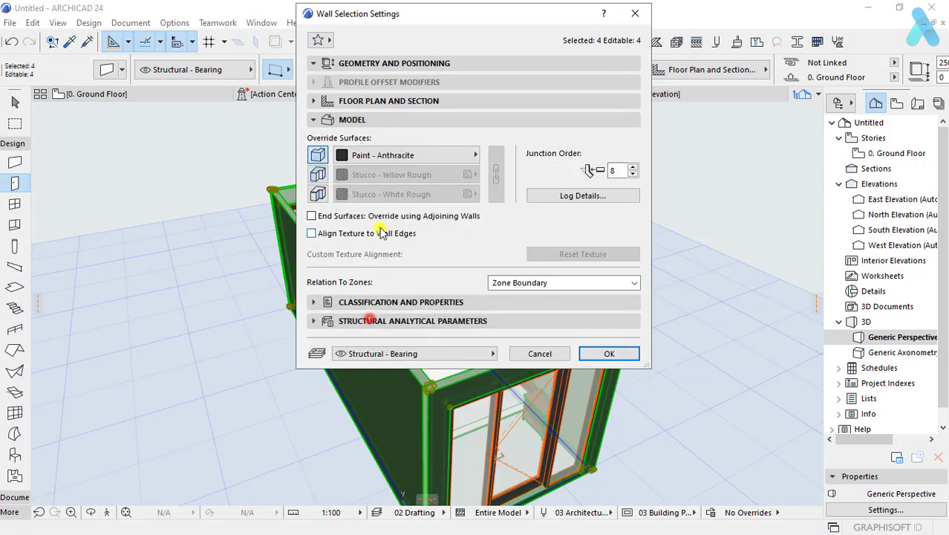
left_click(318, 174)
left_click(386, 174)
scroll(524, 377, "left", 10)
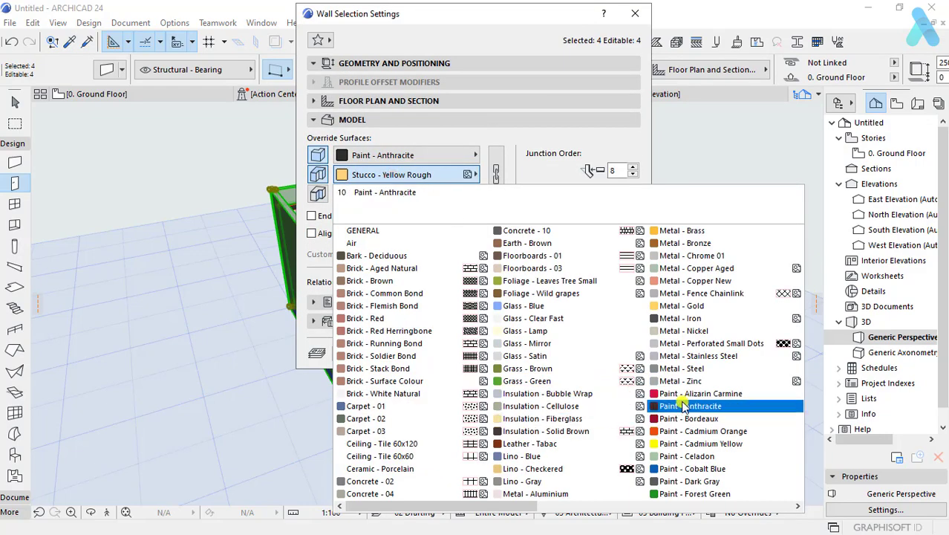
left_click(683, 405)
left_click(601, 352)
Step: Deselect the walls and zoom in to check the anthracite exterior faces
key("Escape")
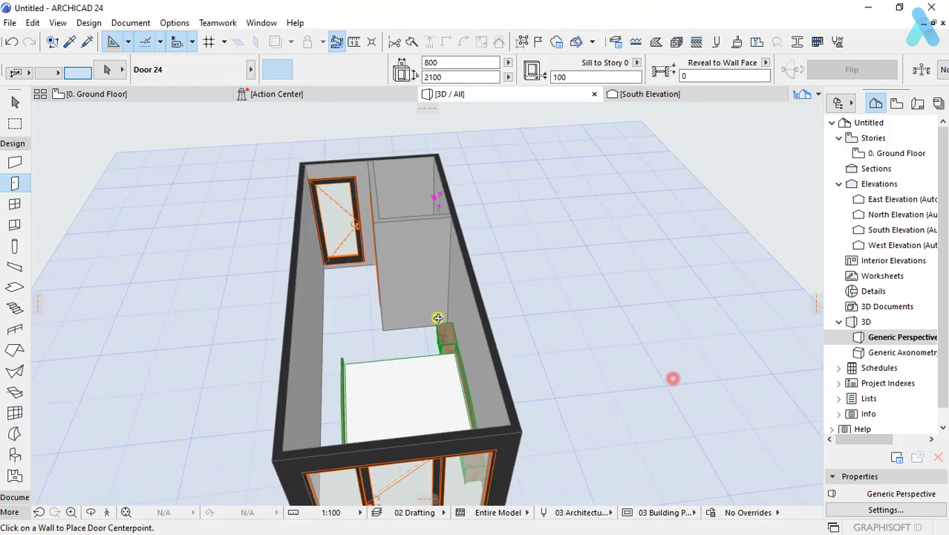
scroll(438, 318, "up", 3)
scroll(388, 339, "up", 3)
scroll(360, 332, "down", 3)
scroll(383, 252, "up", 2)
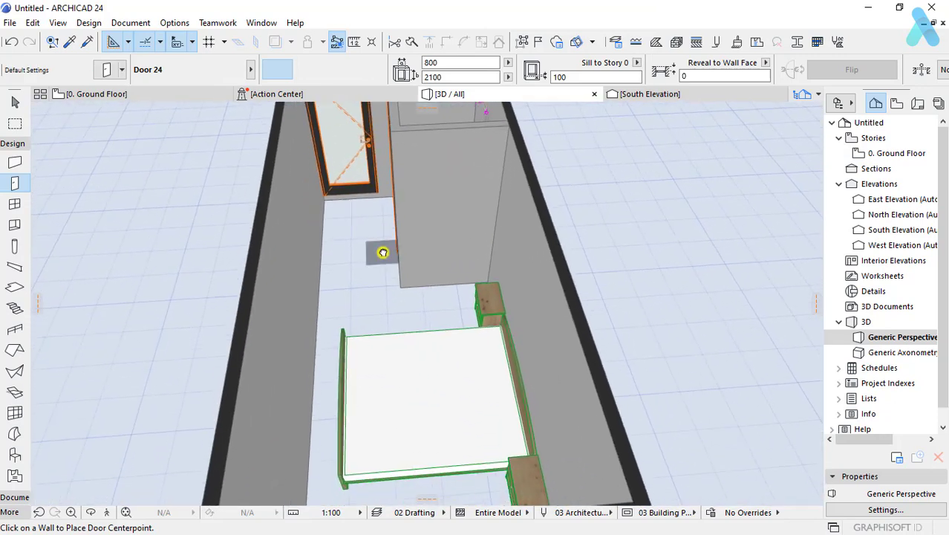
Step: On the Ground Floor plan, draw a slab across the room between the wall corners
left_click(108, 89)
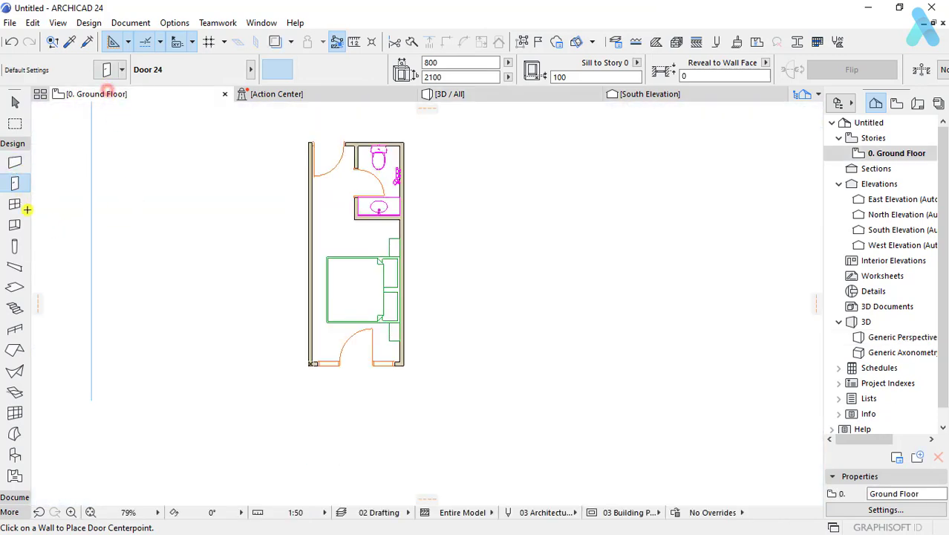
left_click(11, 292)
scroll(331, 129, "up", 4)
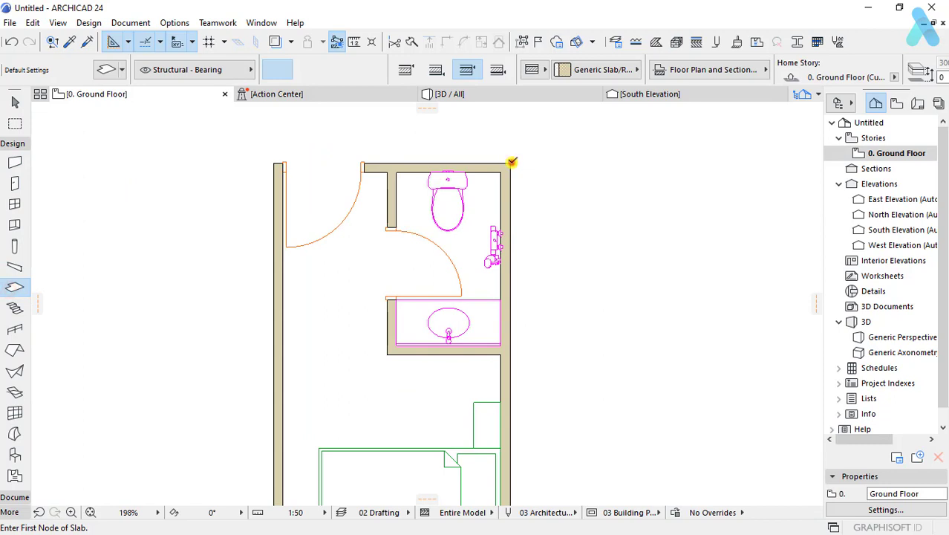
left_click(511, 162)
left_click(275, 161)
scroll(329, 196, "down", 4)
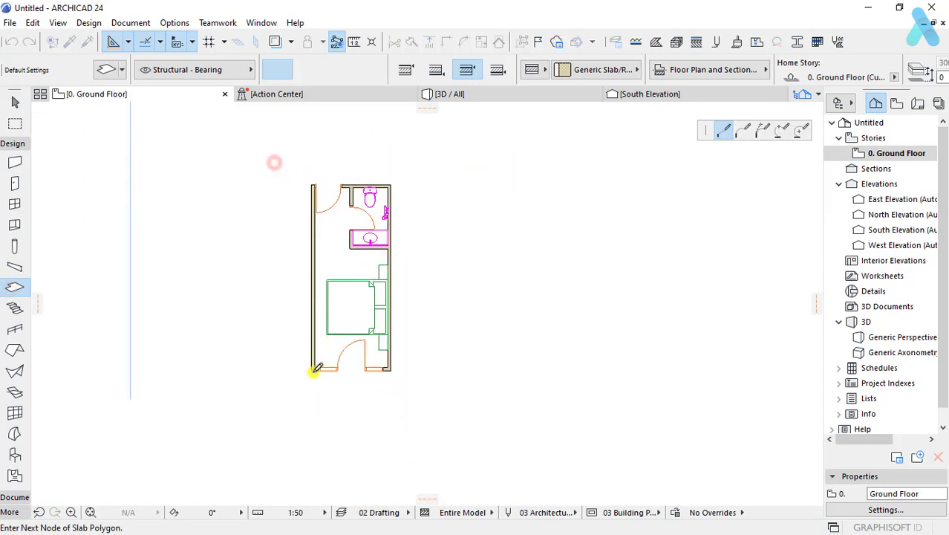
left_click(392, 185)
Step: Make the slab a basic solid structure with surface overrides, top set to Floorboards - 03
double_click(334, 239)
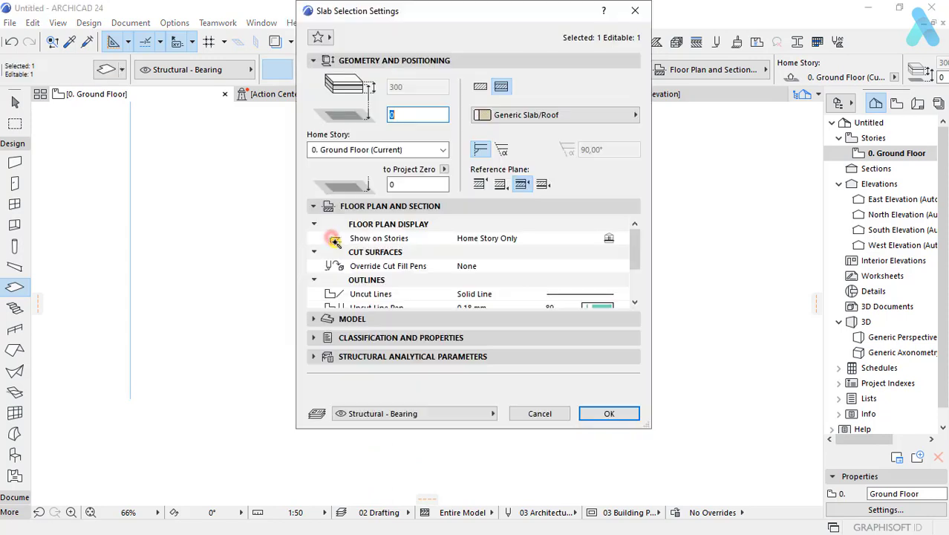
left_click(475, 88)
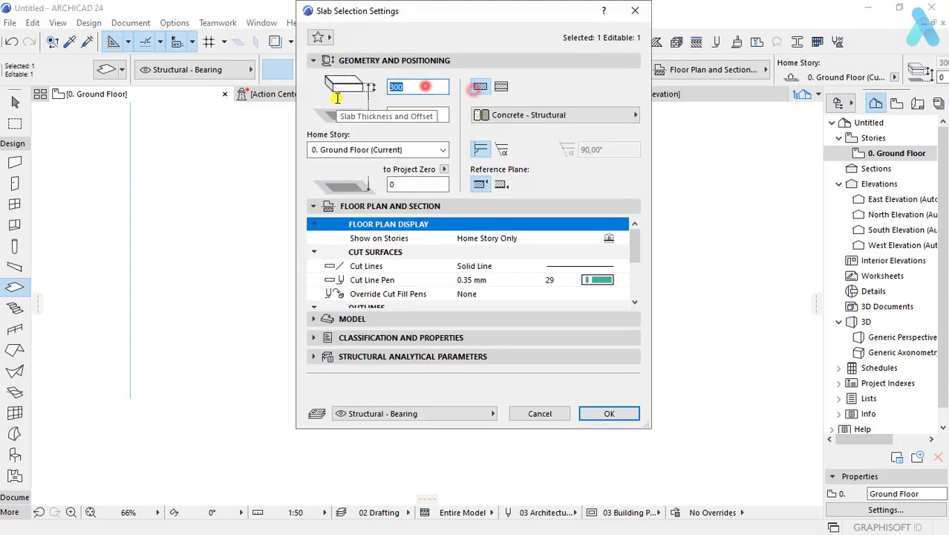
left_click(456, 320)
left_click(334, 260)
left_click(334, 280)
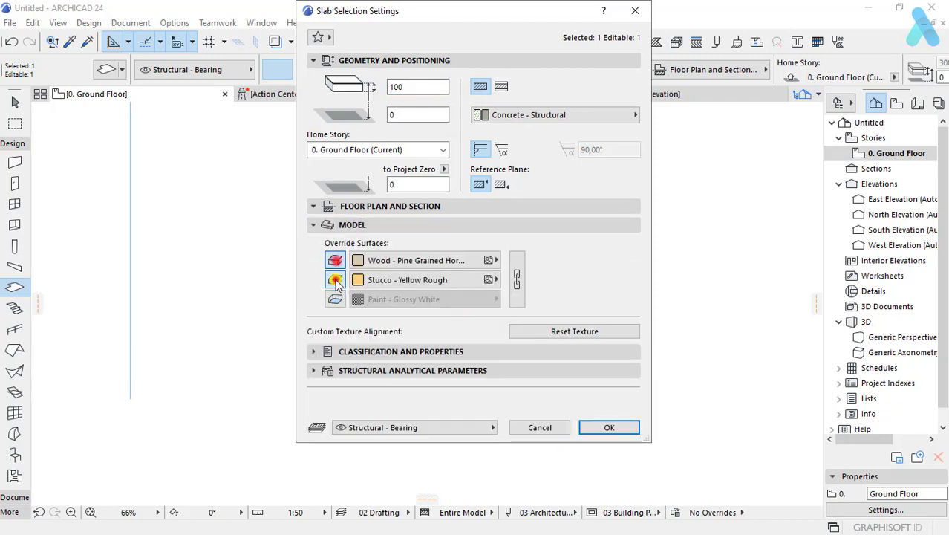
left_click(517, 278)
left_click(490, 260)
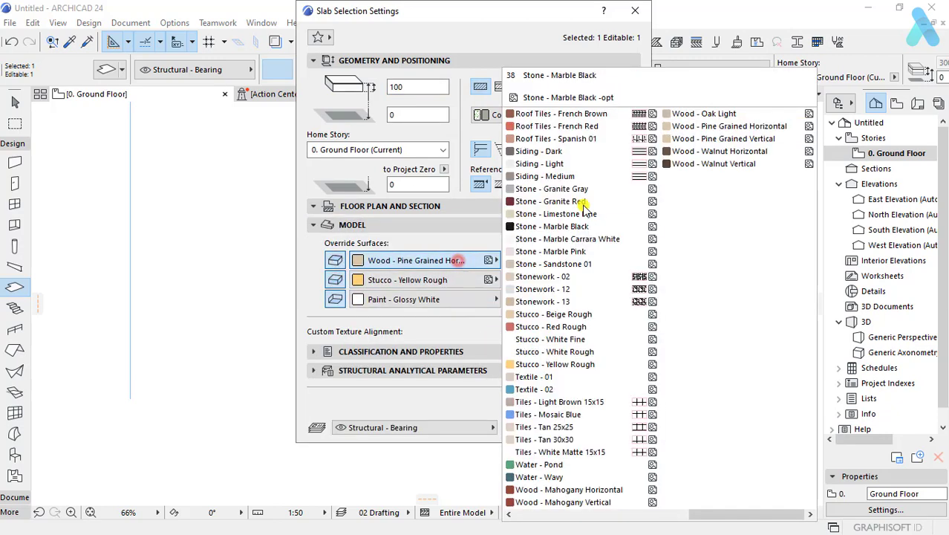
scroll(607, 175, "up", 5)
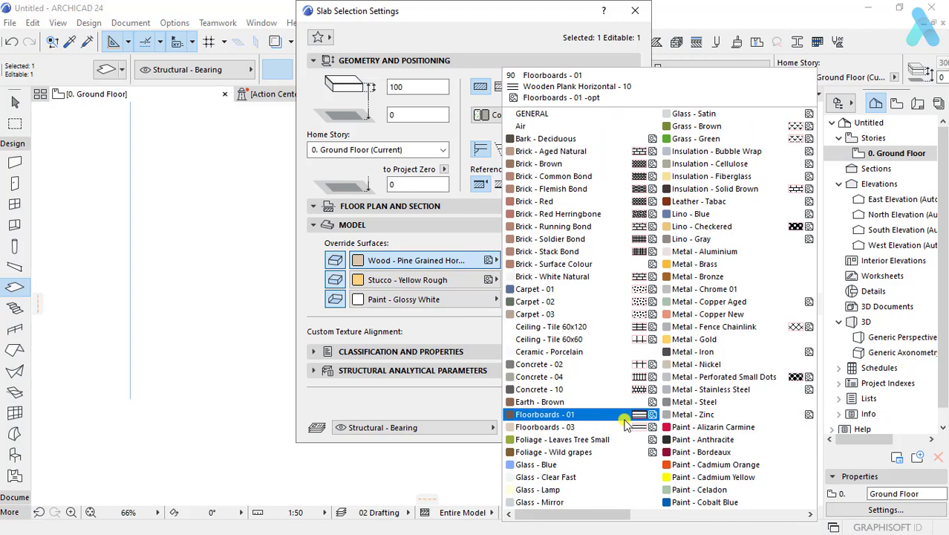
left_click(622, 427)
Step: Set the slab's edge and bottom surfaces to Paint - Anthracite and confirm
left_click(490, 280)
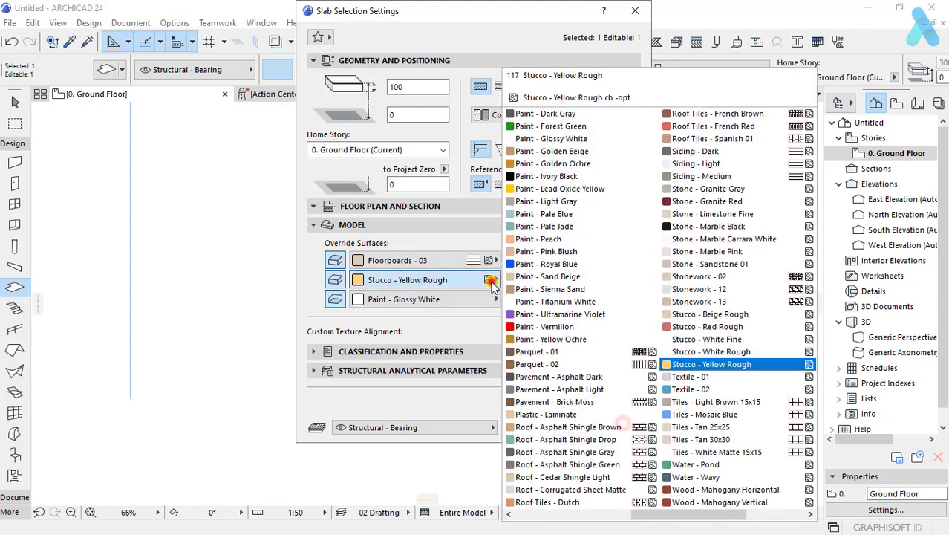
left_click(482, 281)
left_click(483, 282)
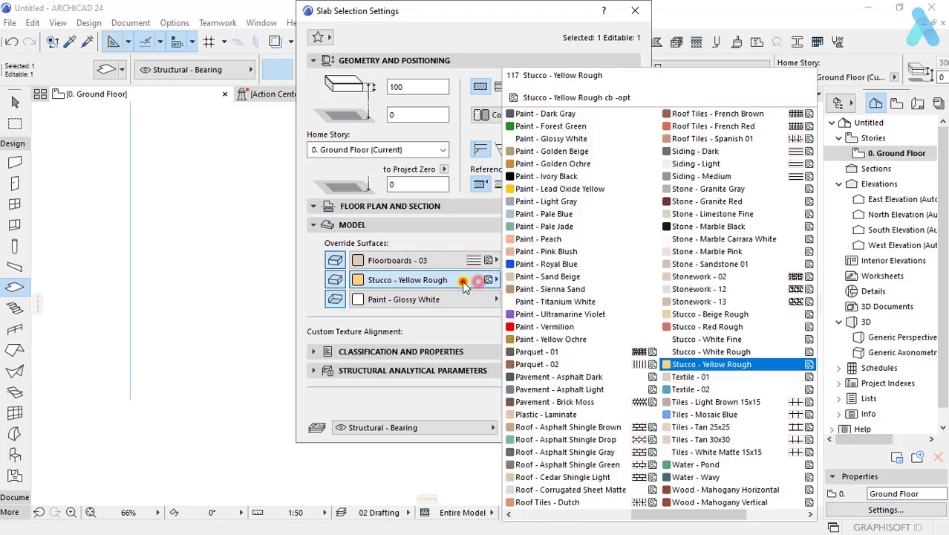
scroll(708, 243, "up", 5)
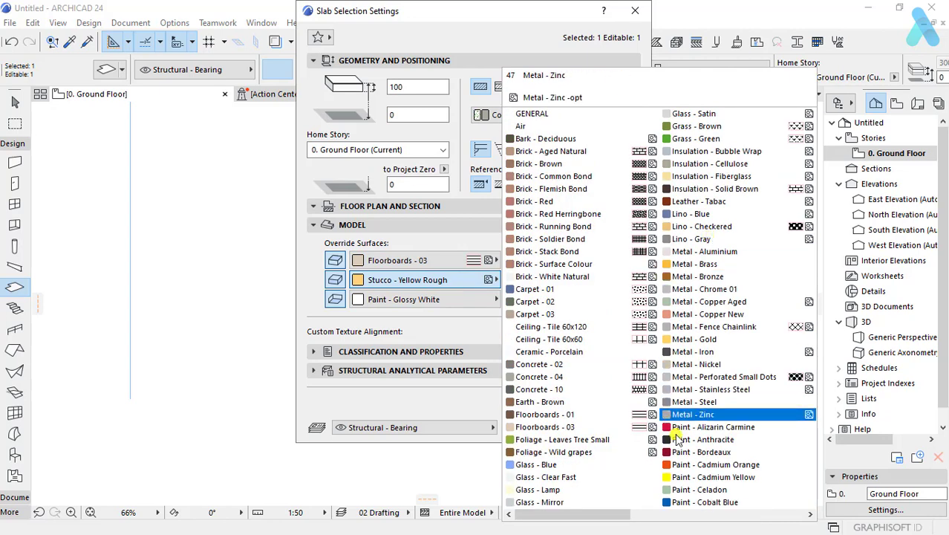
left_click(705, 438)
left_click(479, 301)
scroll(690, 313, "up", 2)
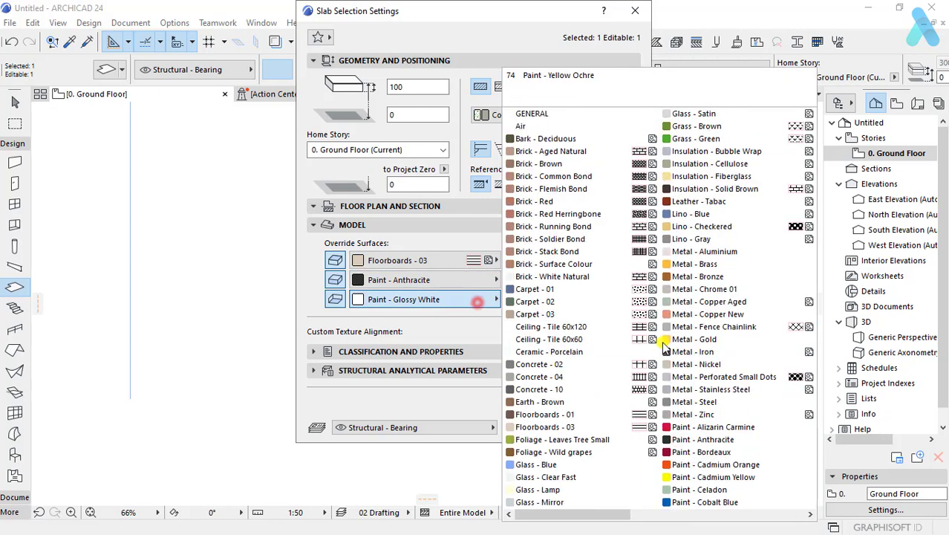
left_click(690, 439)
left_click(609, 427)
key("Escape")
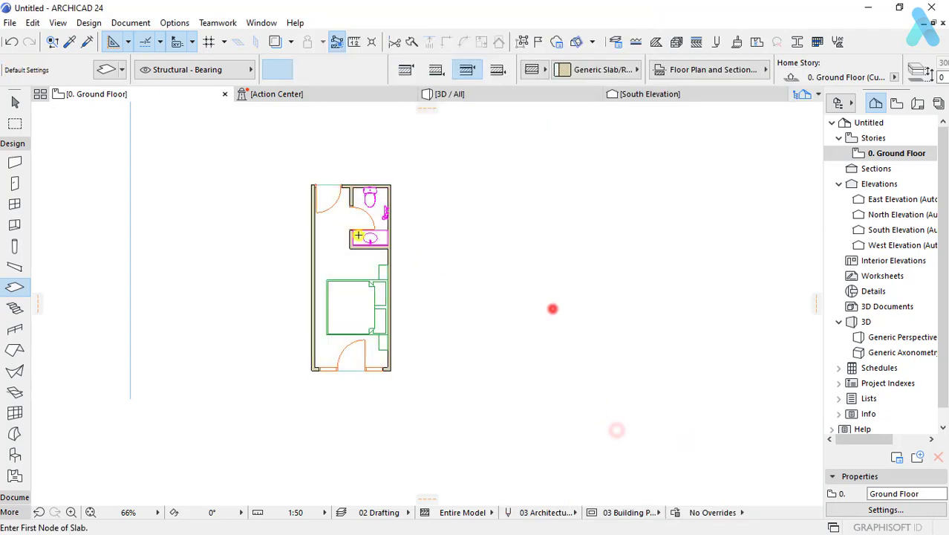
scroll(449, 318, "up", 3)
scroll(297, 208, "down", 1)
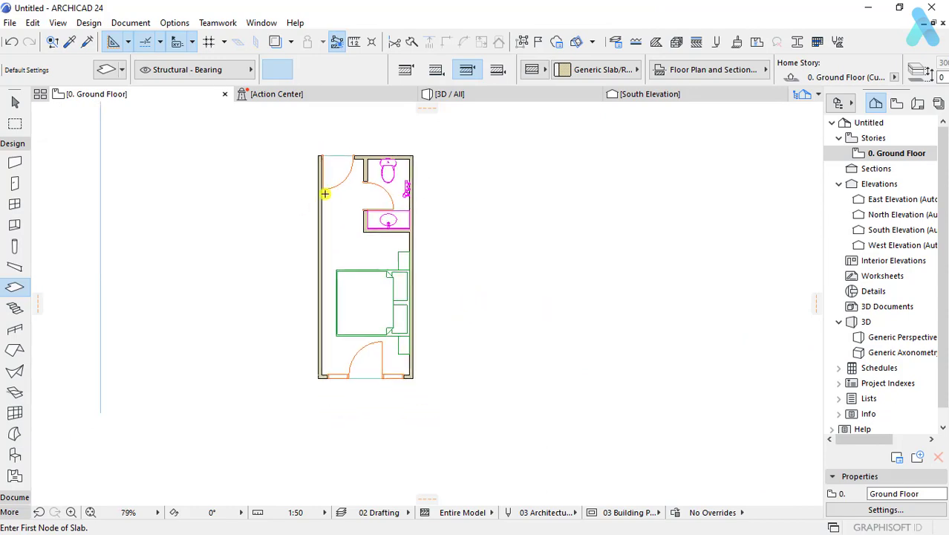
left_click(462, 98)
scroll(392, 219, "down", 3)
mouse_move(403, 365)
middle_mouse_down("shift")
mouse_move(419, 220)
mouse_move(614, 246)
mouse_move(573, 258)
middle_mouse_up("shift")
scroll(548, 323, "up", 3)
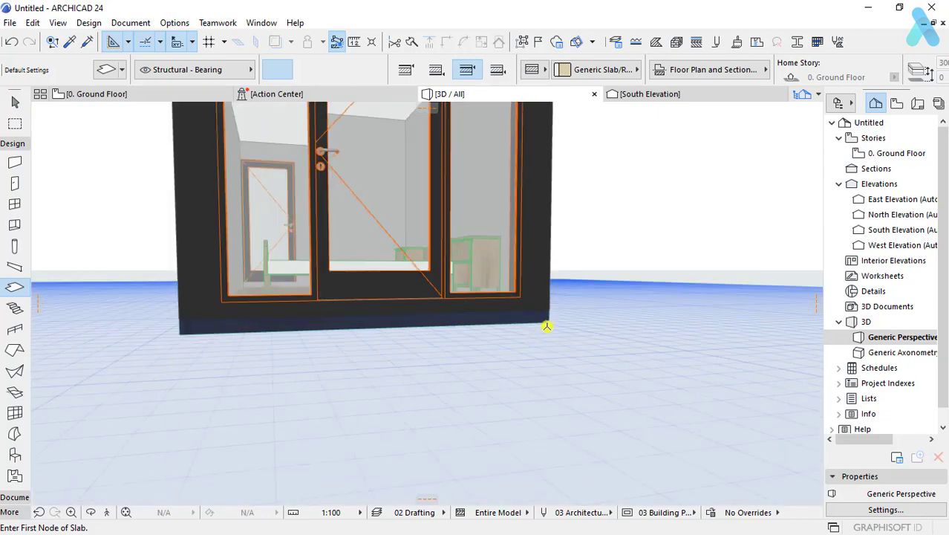
left_click(550, 322)
left_click(549, 321)
key("Escape")
key("Escape")
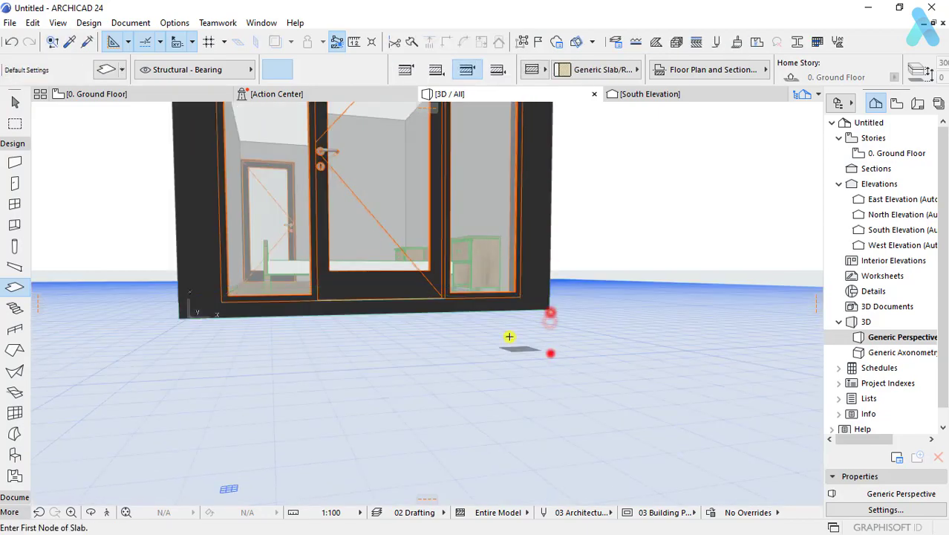
scroll(474, 376, "down", 3)
scroll(433, 420, "down", 3)
mouse_move(433, 420)
middle_mouse_down("shift")
mouse_move(345, 375)
mouse_move(668, 361)
mouse_move(505, 400)
middle_mouse_up("shift")
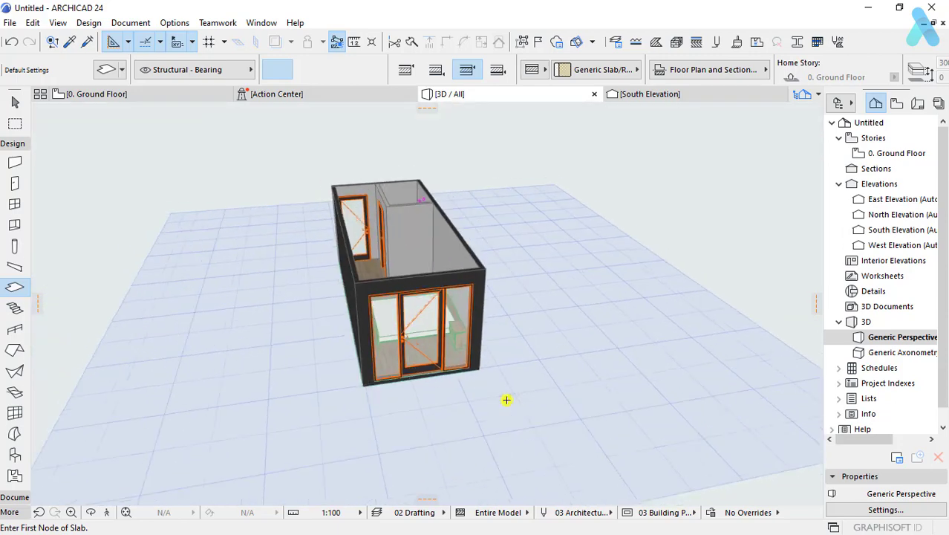
key("F2")
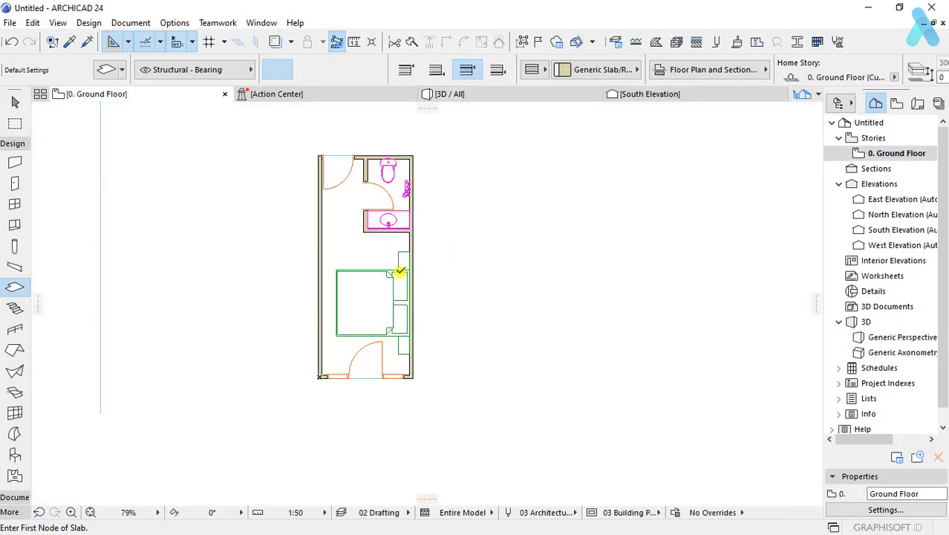
Step: Select the double bed and view it from the front in 3D
left_click(400, 273, "shift")
left_click(493, 95)
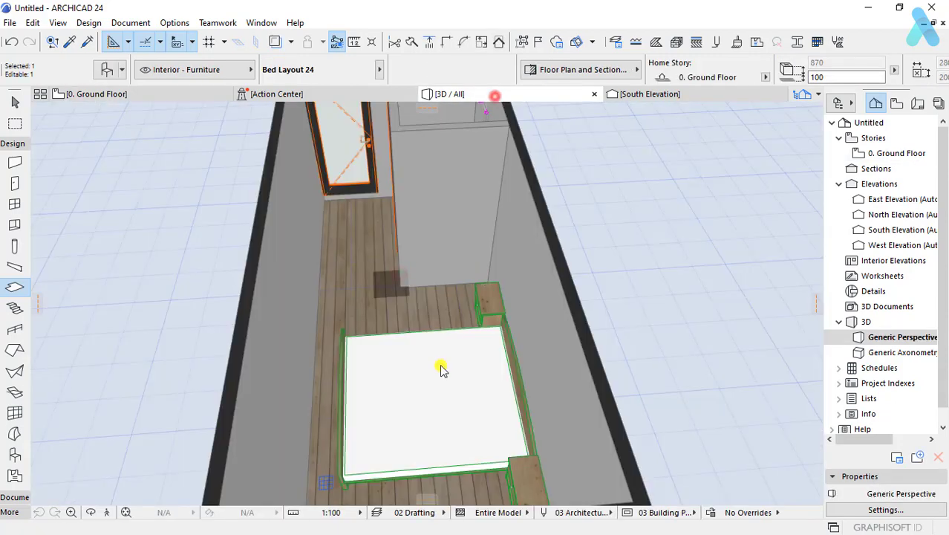
scroll(440, 371, "down", 5)
middle_click_drag(441, 378, 627, 445, "shift")
scroll(335, 280, "up", 5)
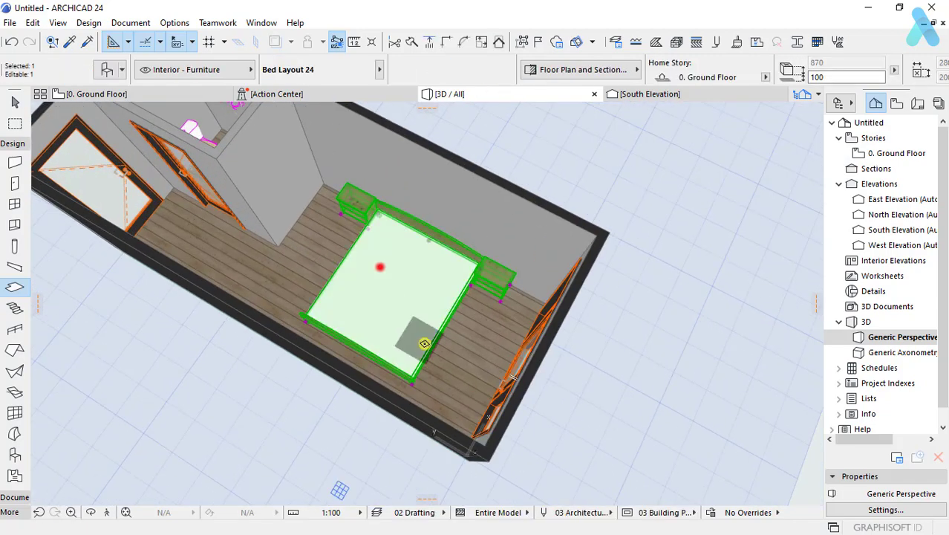
middle_click_drag(340, 489, 772, 489, "shift")
Step: Give the bed a plain rectangular headboard and a Frame support instead of legs
double_click(446, 227)
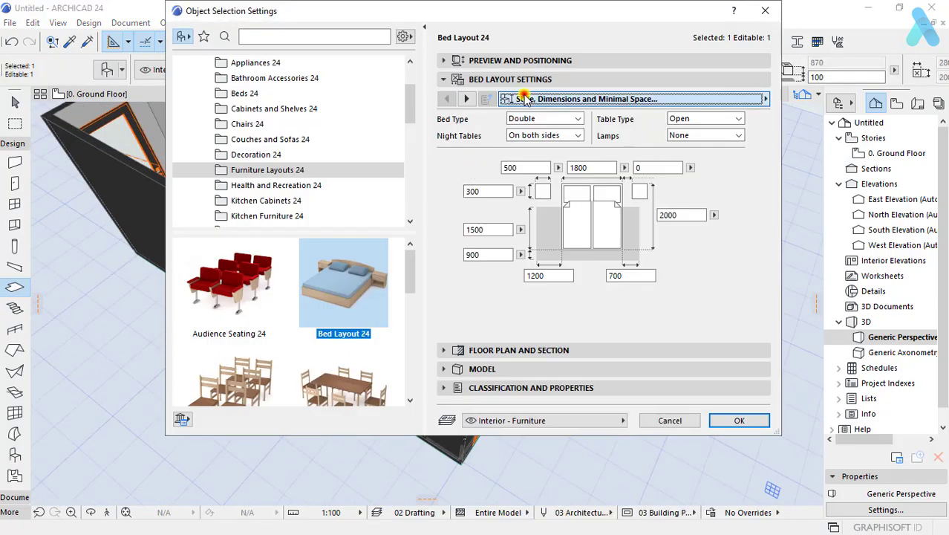
left_click(520, 99)
left_click(352, 115)
left_click(534, 165)
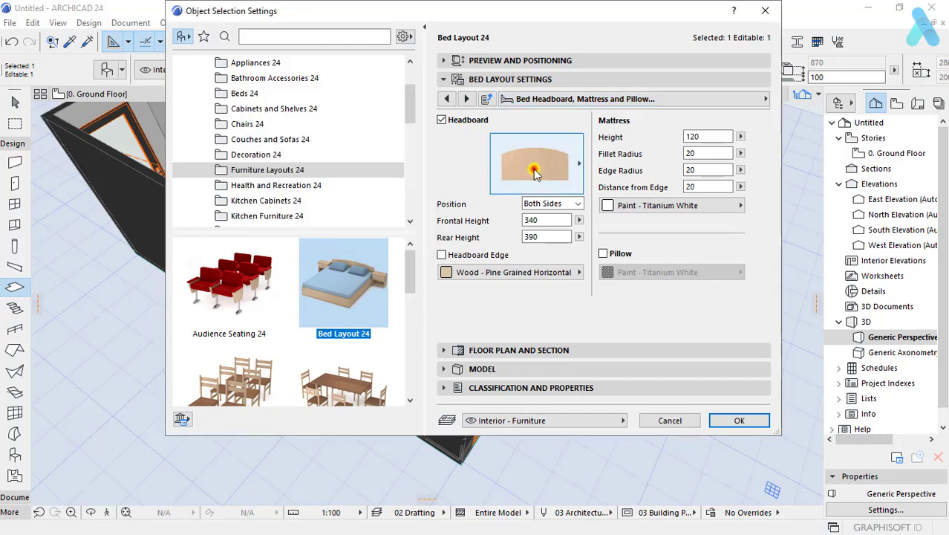
left_click(637, 229)
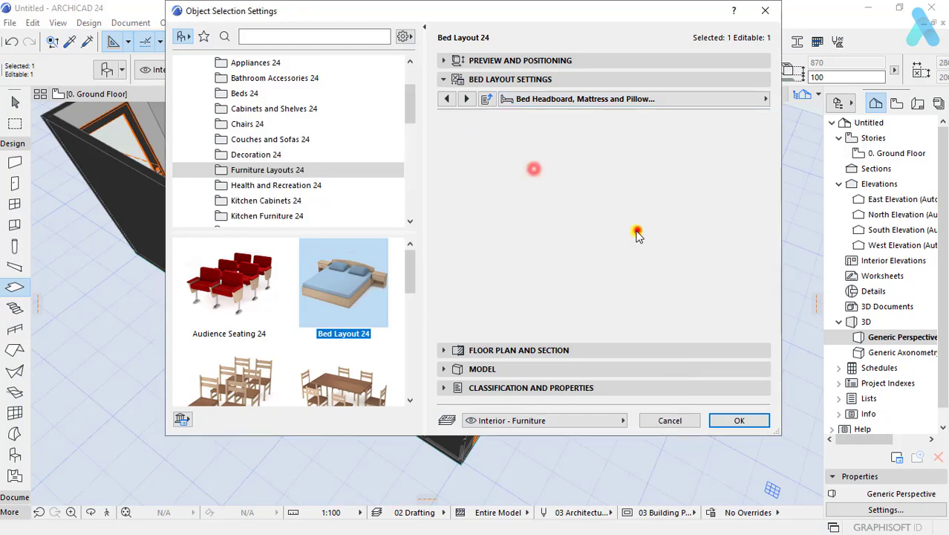
left_click(512, 102)
left_click(344, 132)
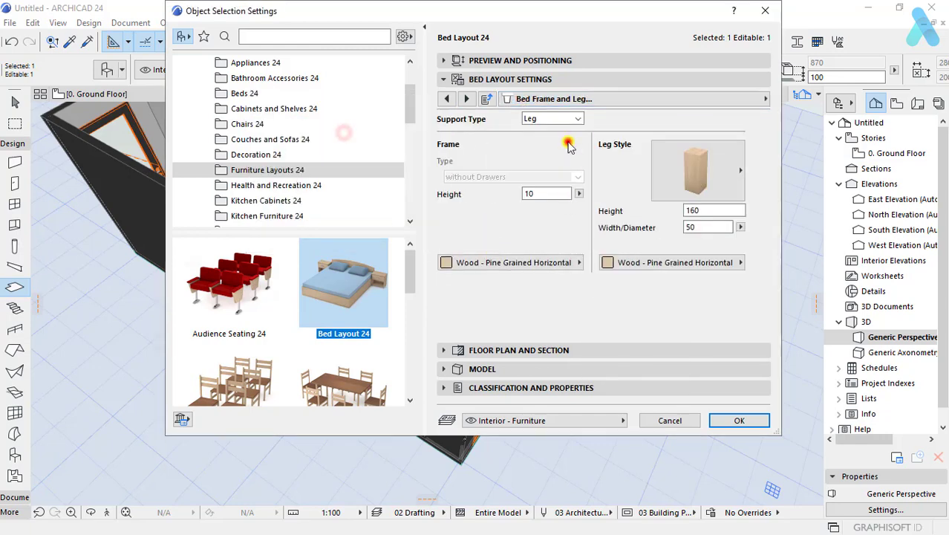
left_click(546, 130)
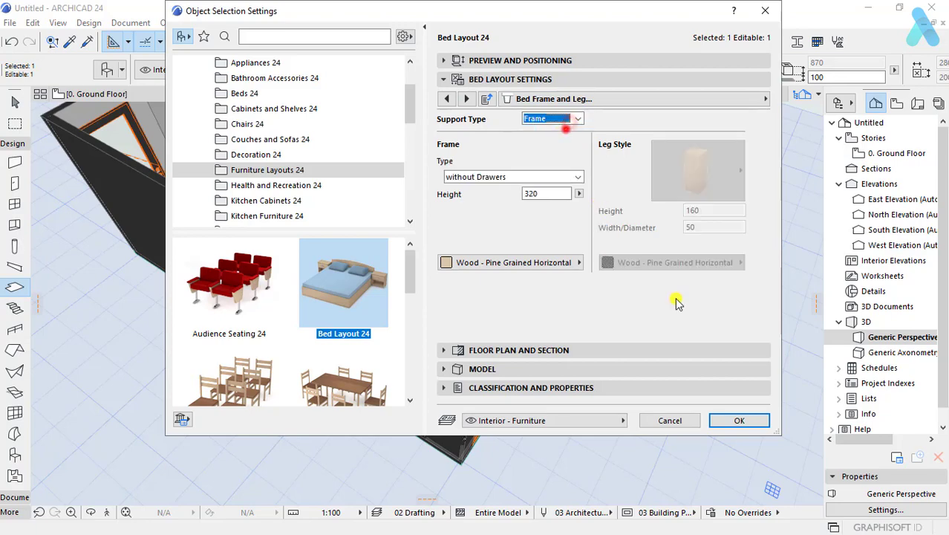
left_click(727, 436)
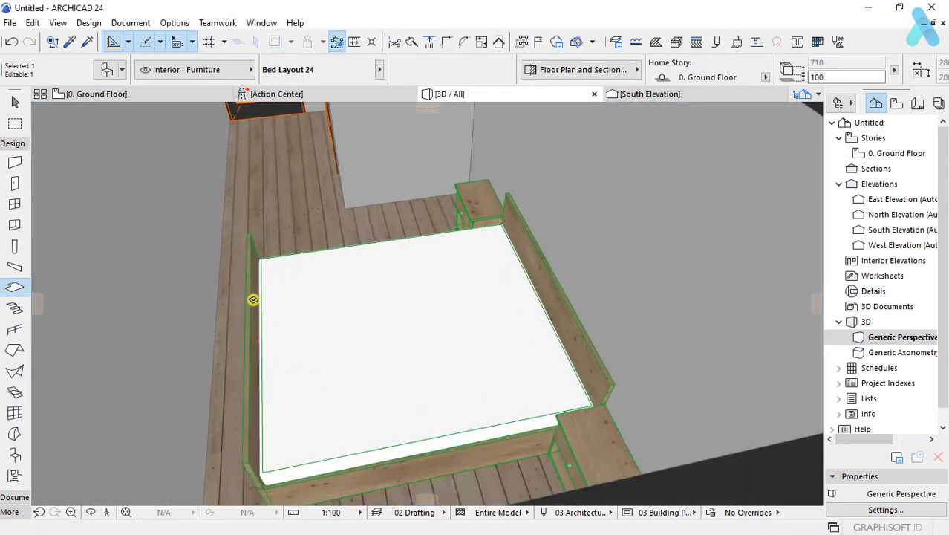
Step: Change the headboard Position so it sits at one end only
double_click(324, 283)
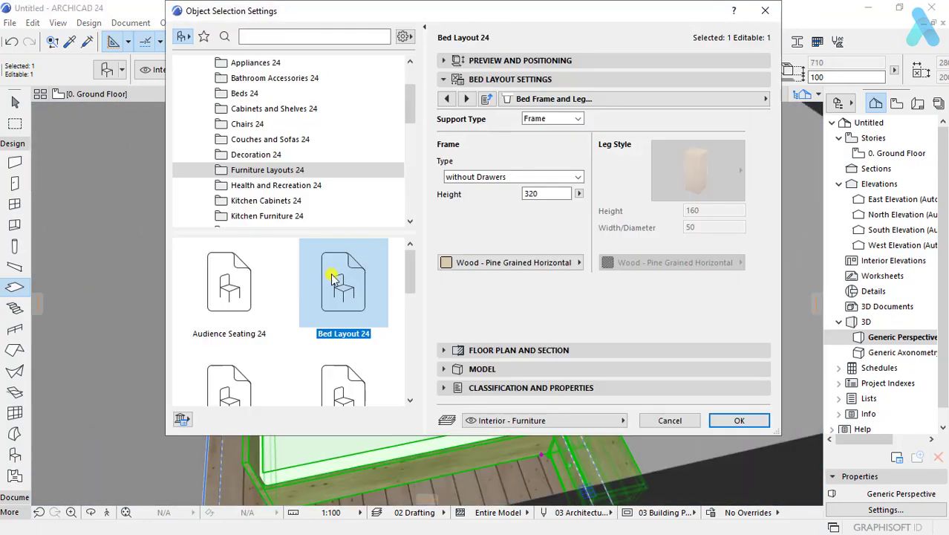
left_click(547, 100)
left_click(353, 114)
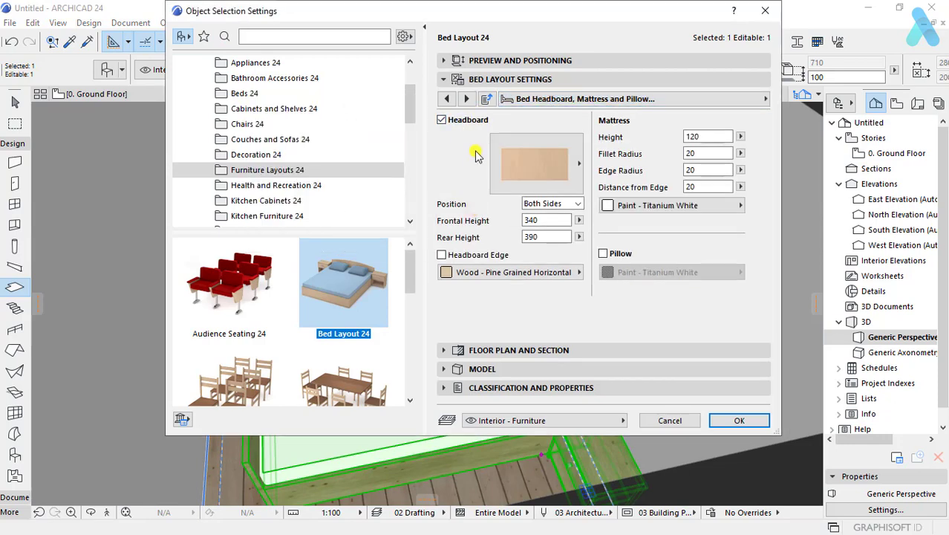
left_click(527, 203)
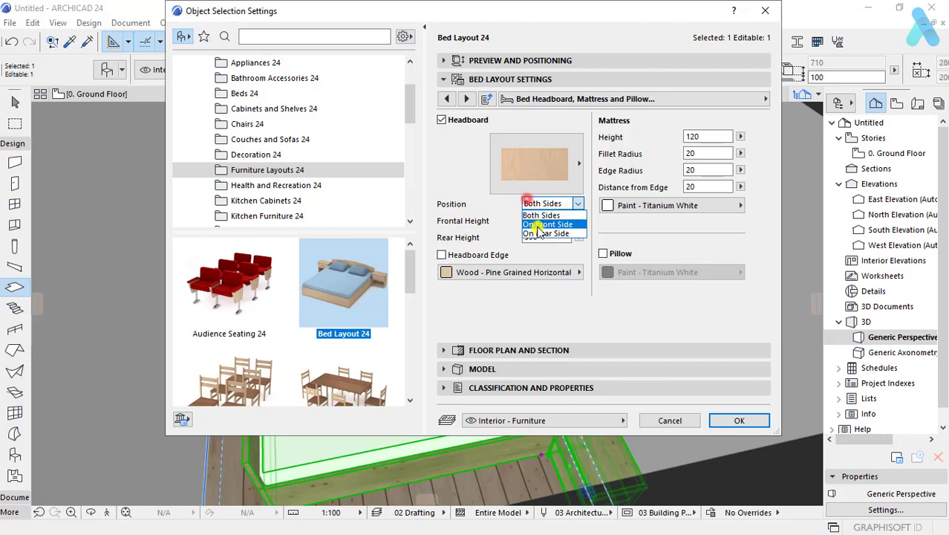
left_click(735, 420)
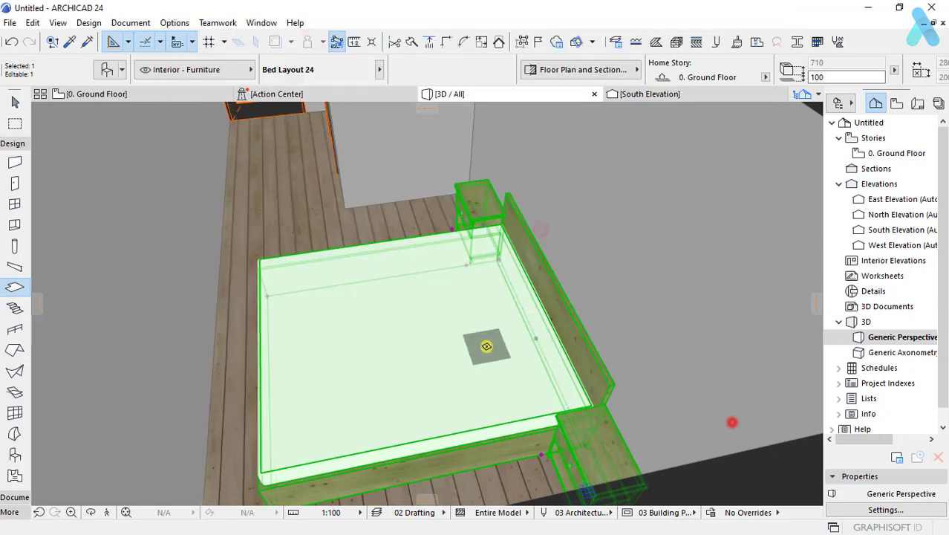
middle_click_drag(484, 344, 414, 311, "shift")
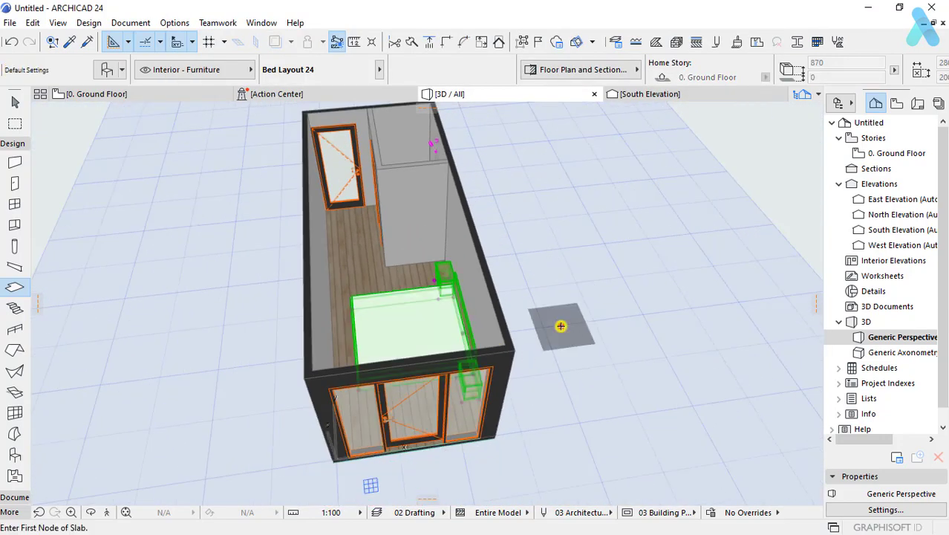
Step: Deselect the bed, return to the Ground Floor plan with F2, and choose the Object tool
key("Escape")
mouse_move(557, 324)
middle_mouse_down("shift")
mouse_move(519, 263)
mouse_move(650, 270)
middle_mouse_up("shift")
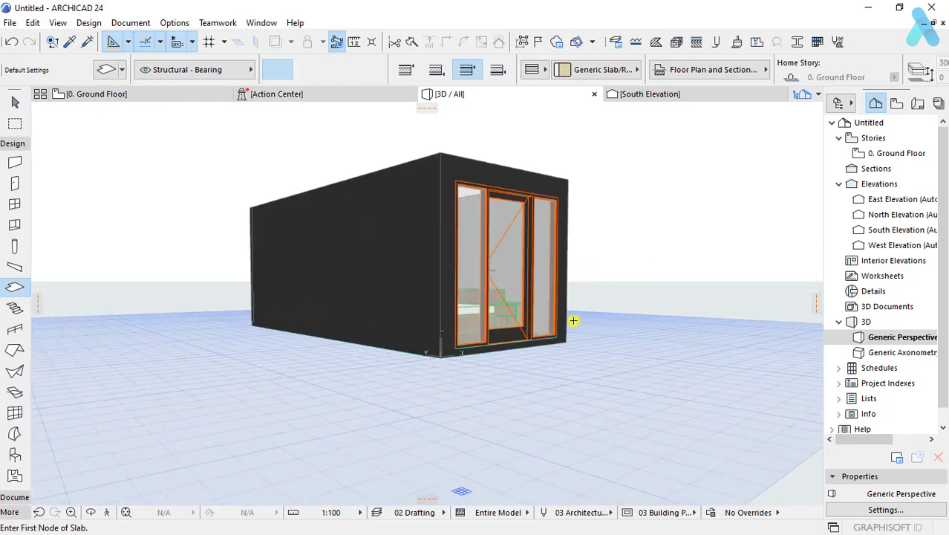
key("F2")
middle_click_drag(447, 256, 447, 255)
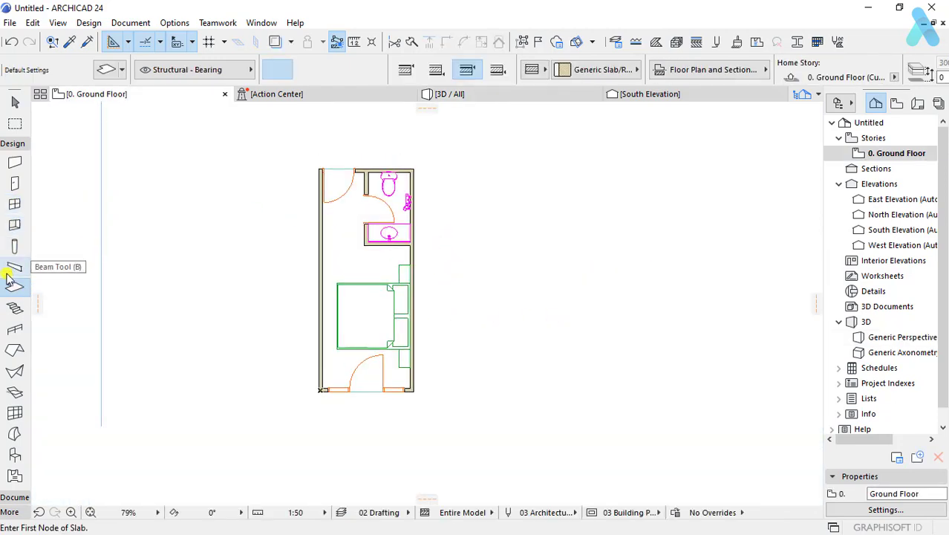
left_click(14, 455)
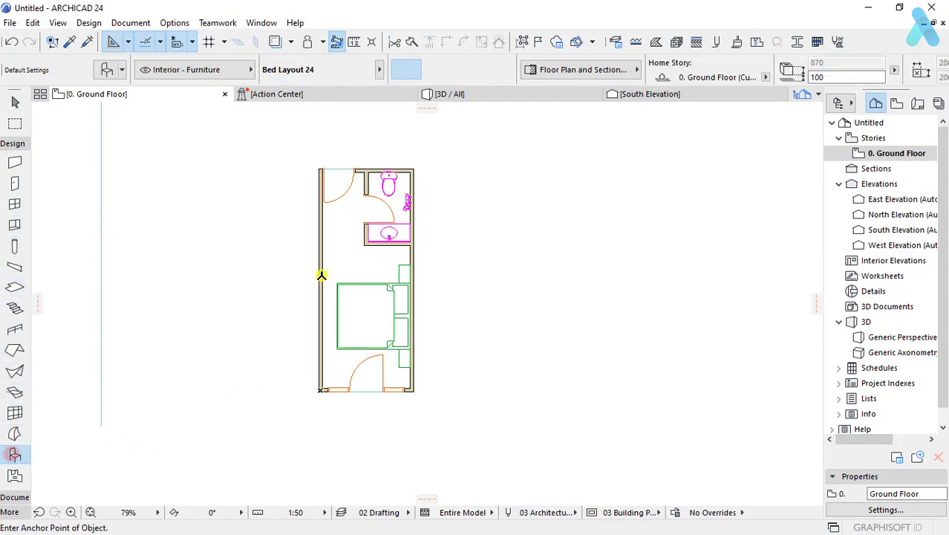
Step: In Object Default Settings, browse the library folders looking for a beam object
key("ctrl+t")
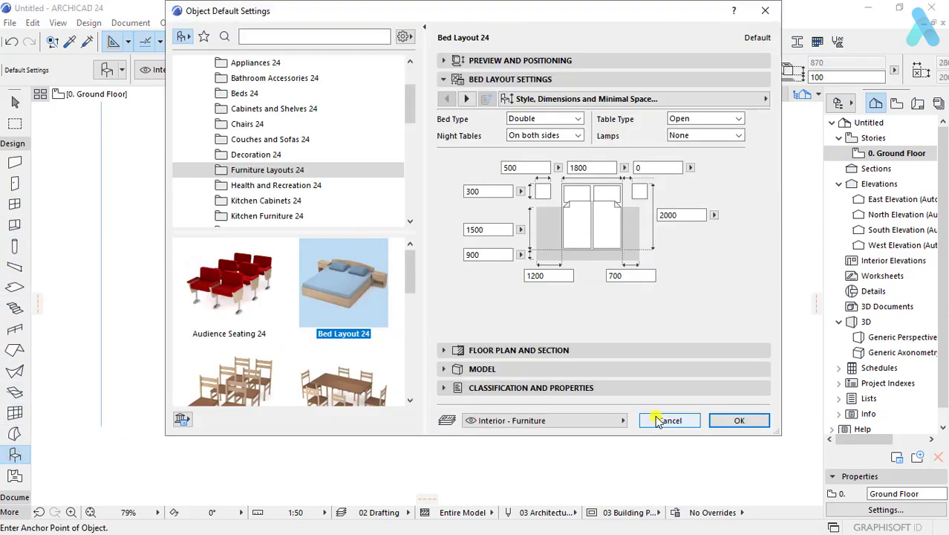
scroll(343, 288, "down", 1)
scroll(275, 184, "up", 1)
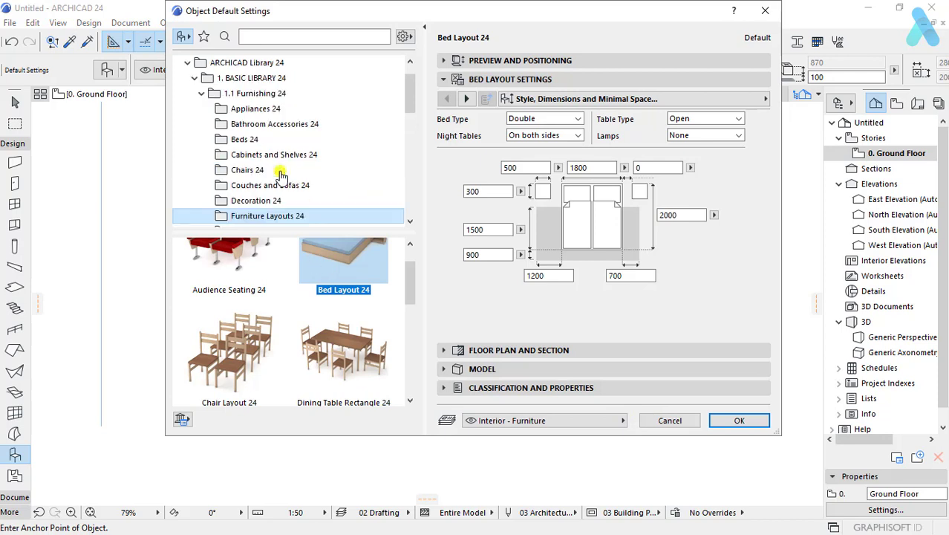
scroll(275, 178, "down", 3)
scroll(277, 175, "down", 1)
scroll(275, 167, "down", 3)
scroll(262, 133, "down", 1)
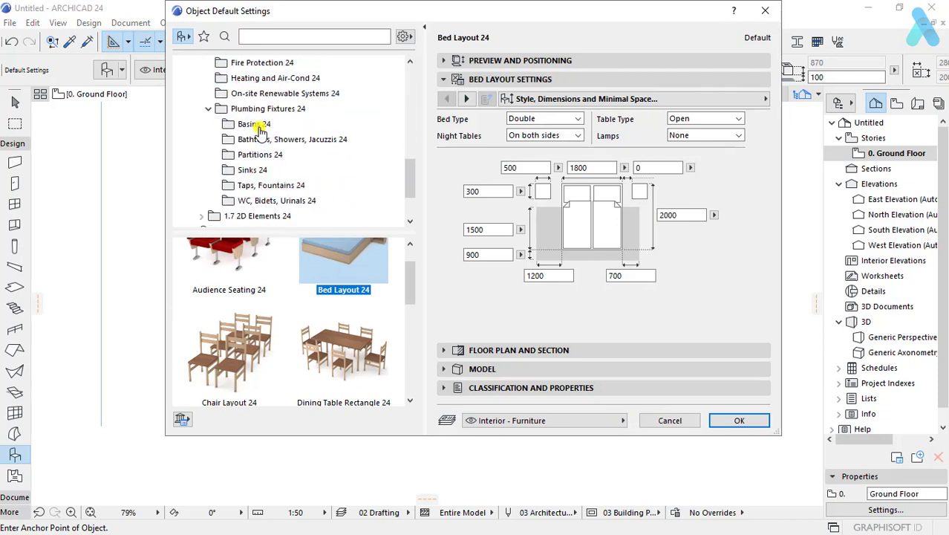
left_click(207, 108)
left_click(223, 154)
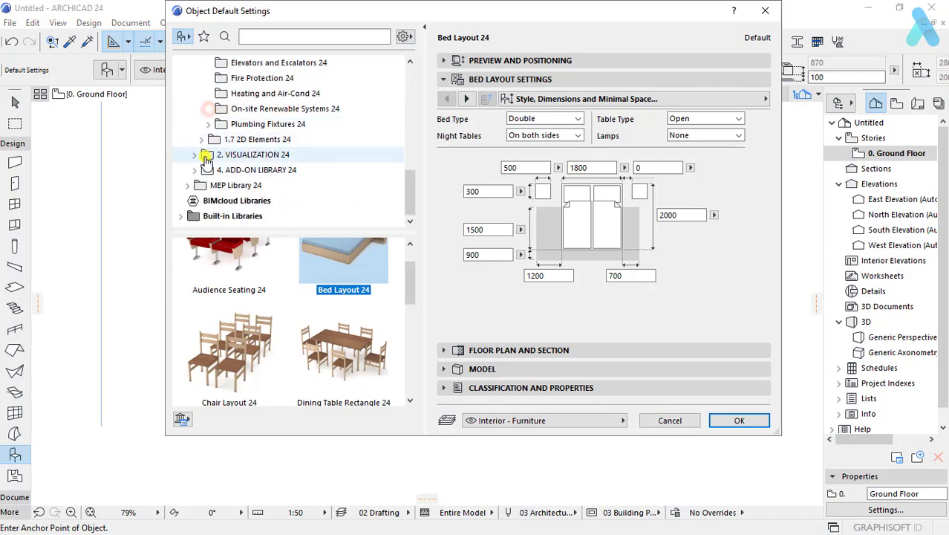
left_click(232, 141)
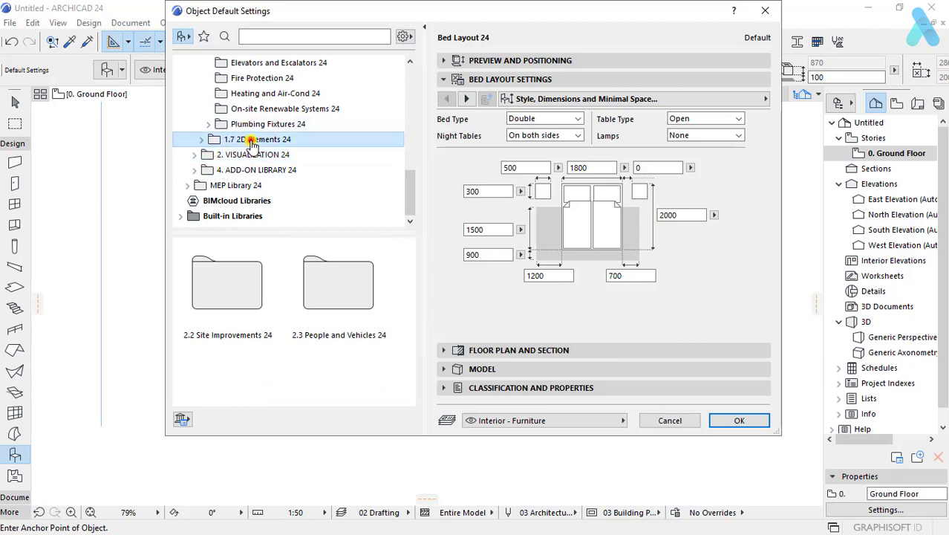
scroll(245, 137, "up", 1)
scroll(248, 136, "up", 1)
left_click(253, 127)
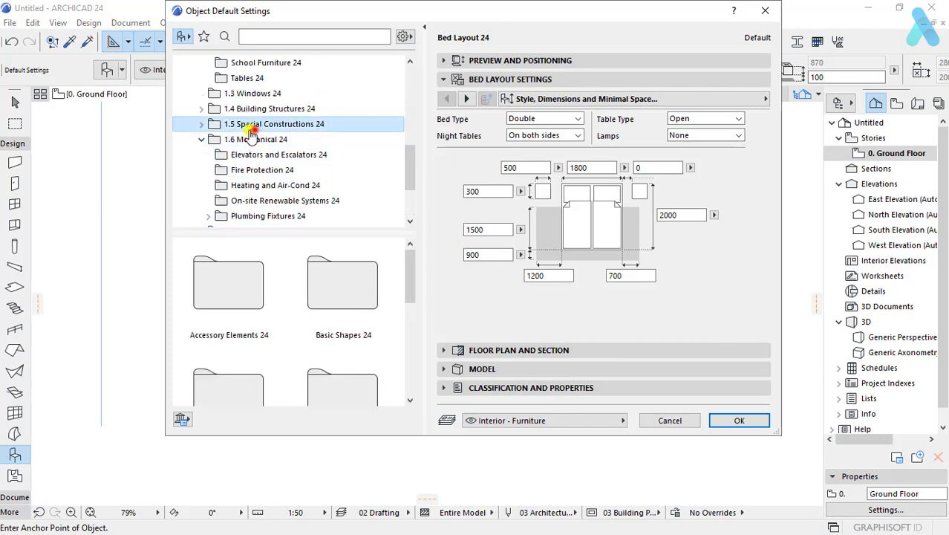
left_click(201, 124)
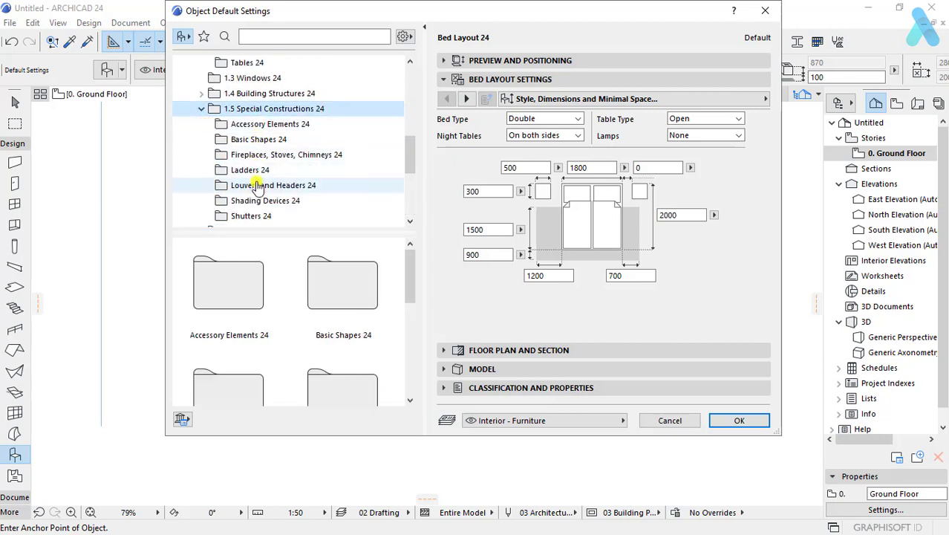
left_click(256, 187)
left_click(256, 199)
scroll(256, 196, "down", 3)
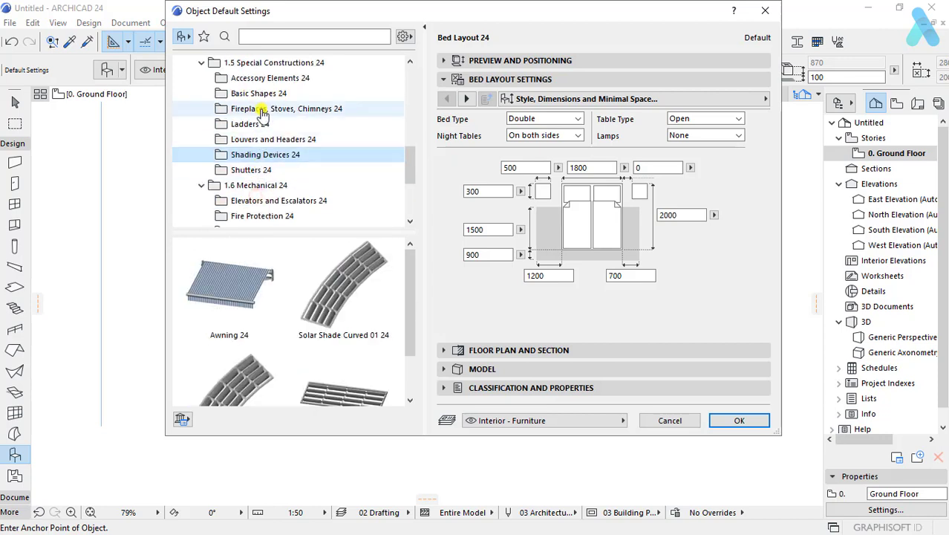
scroll(219, 125, "up", 3)
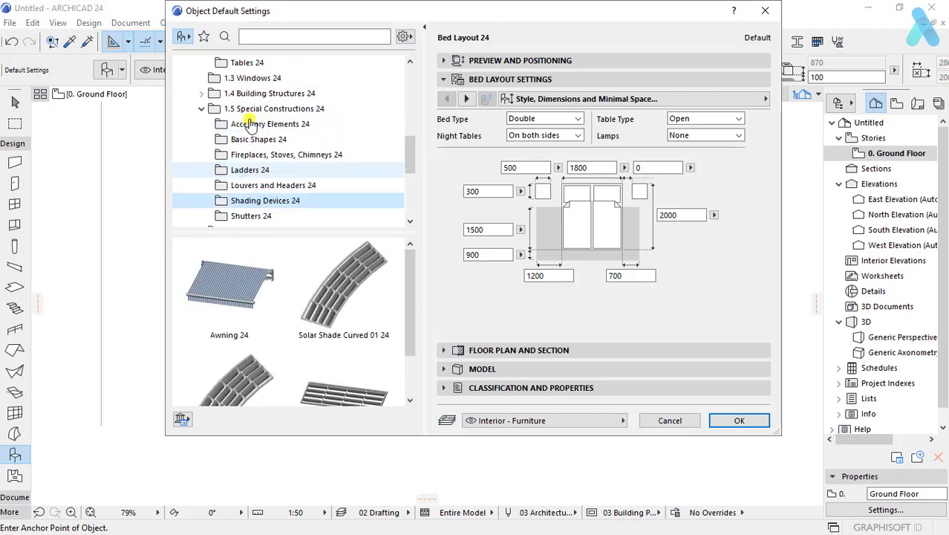
Step: Choose Joists Beam 24 from Building Structures > Steel Structures > Steel Beams BS, size 76x76x13
left_click(201, 94)
left_click(247, 170)
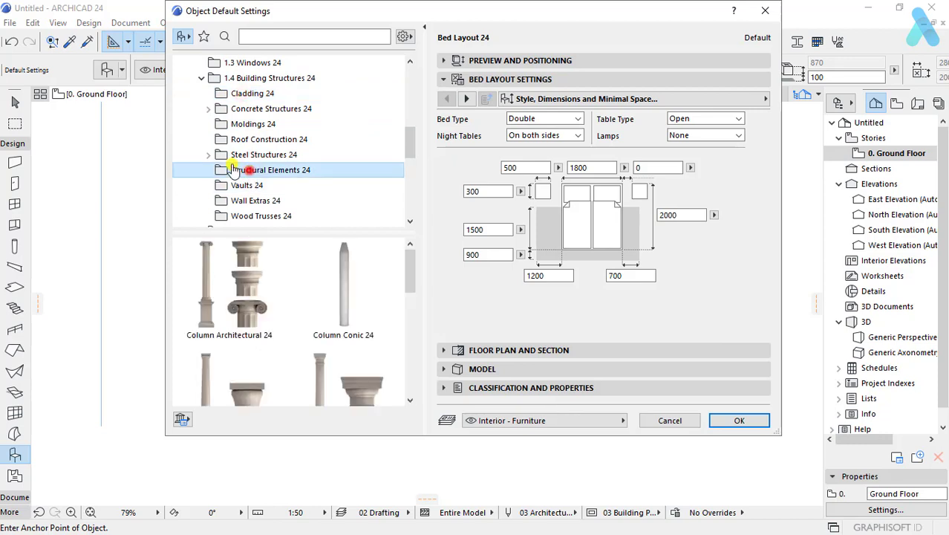
left_click(211, 160)
left_click(256, 78)
left_click(260, 155)
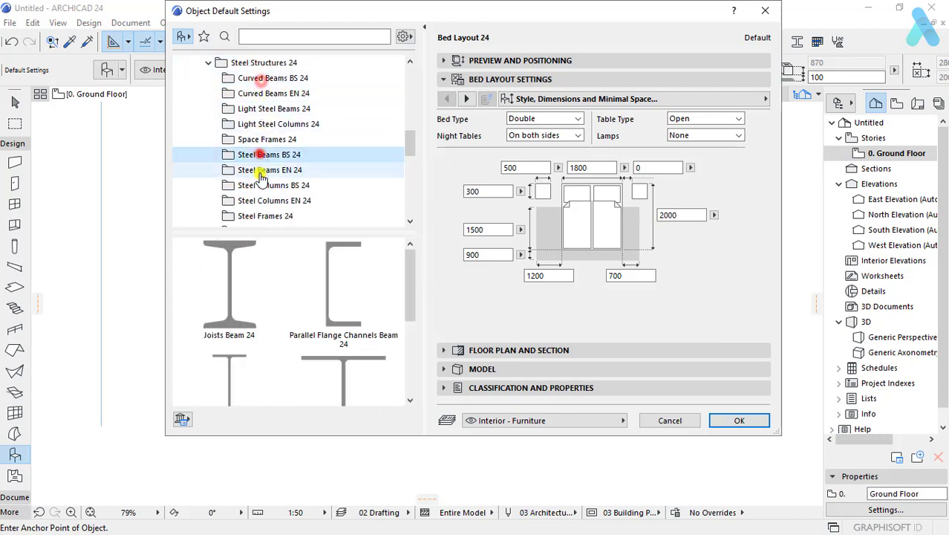
left_click(260, 171)
left_click(259, 154)
left_click(237, 265)
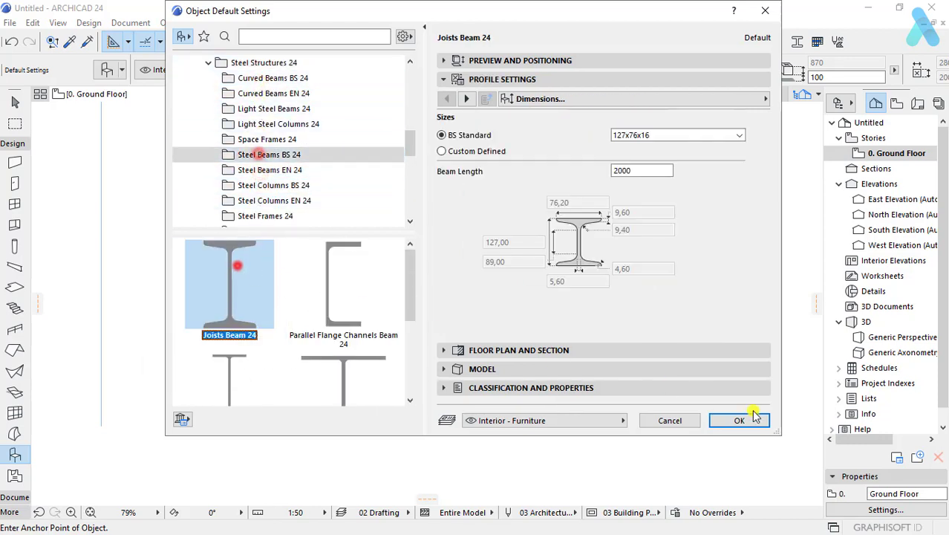
left_click(701, 135)
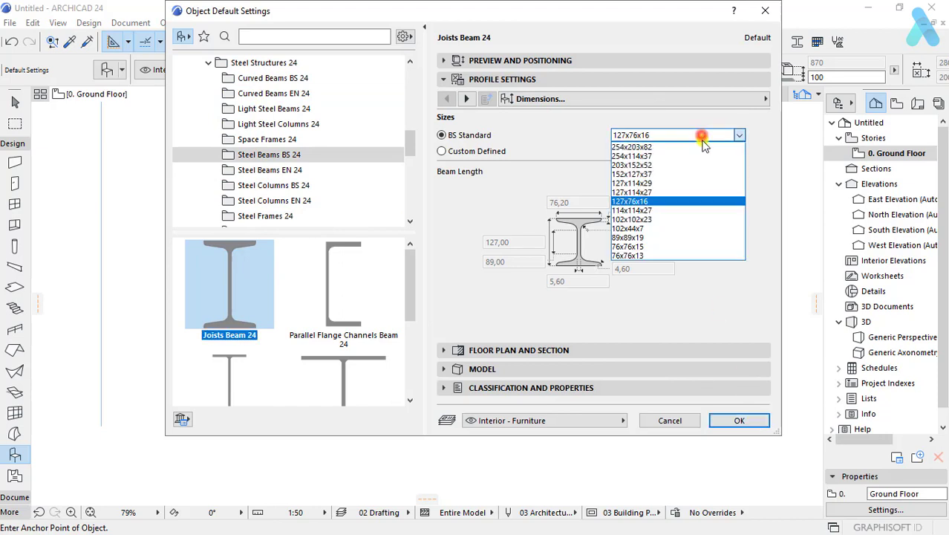
left_click(658, 254)
left_click(735, 419)
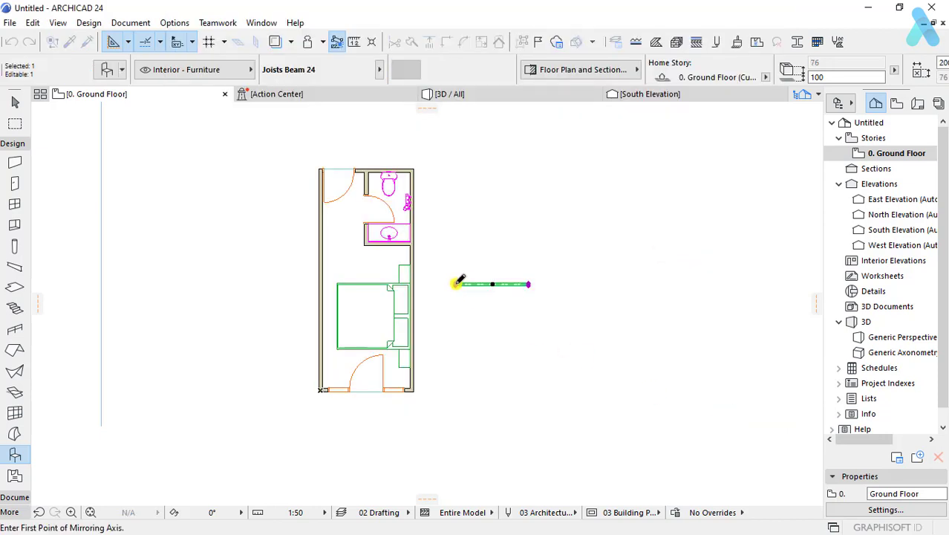
Step: Rotate the beam 90° to vertical and place it beside the room's right wall
left_click(456, 283)
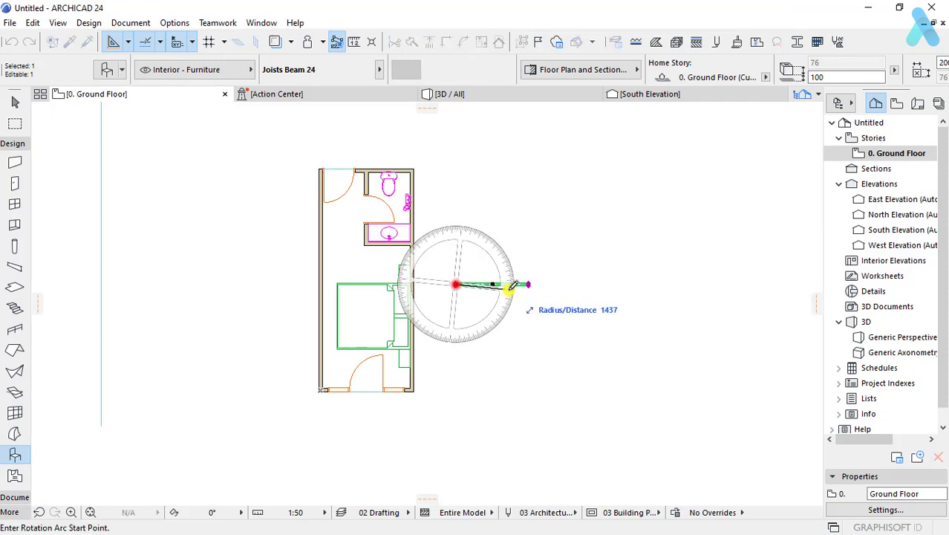
left_click(529, 284)
left_click(449, 204)
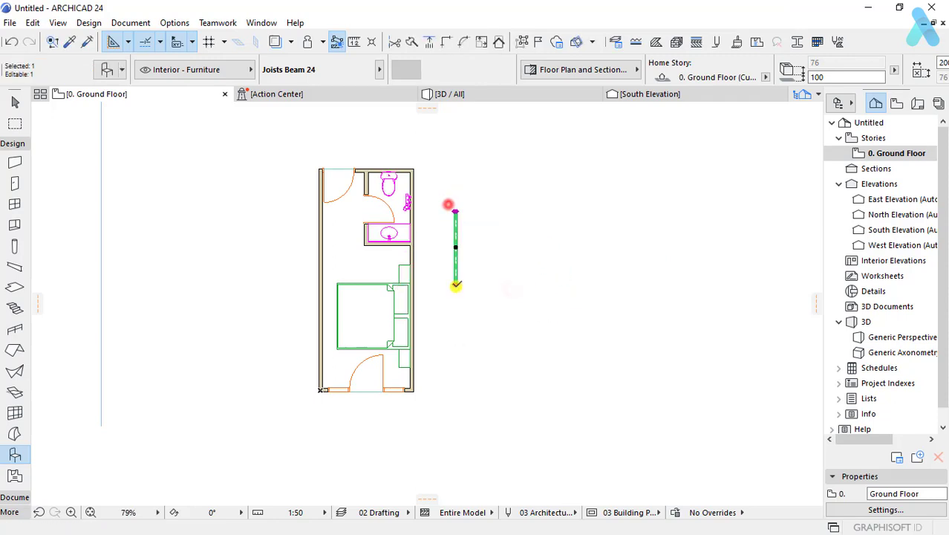
left_click(429, 325)
Step: In 3D, move the beam onto the wall's bottom edge, then return to the plan
left_click(488, 89)
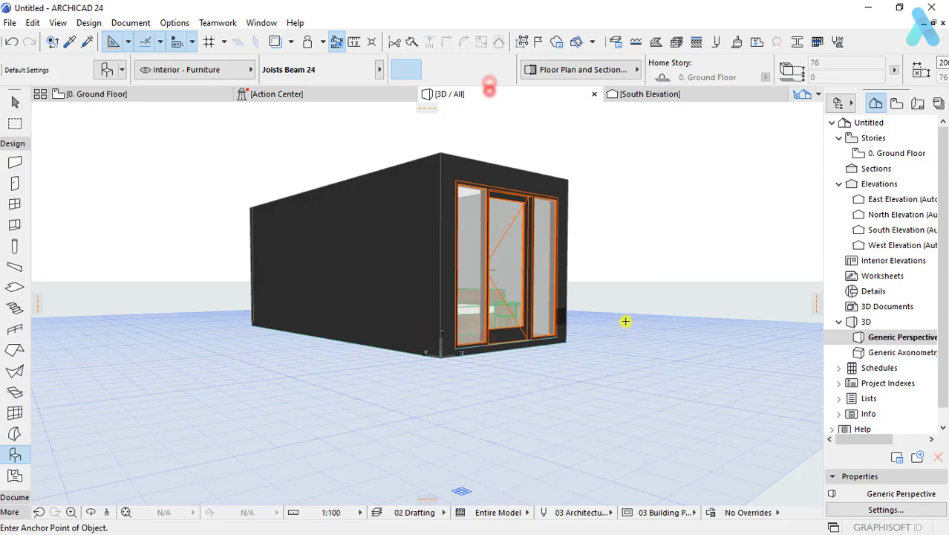
mouse_move(625, 320)
middle_mouse_down("shift")
mouse_move(461, 329)
mouse_move(229, 318)
mouse_move(452, 339)
mouse_move(486, 331)
mouse_move(518, 298)
middle_mouse_up("shift")
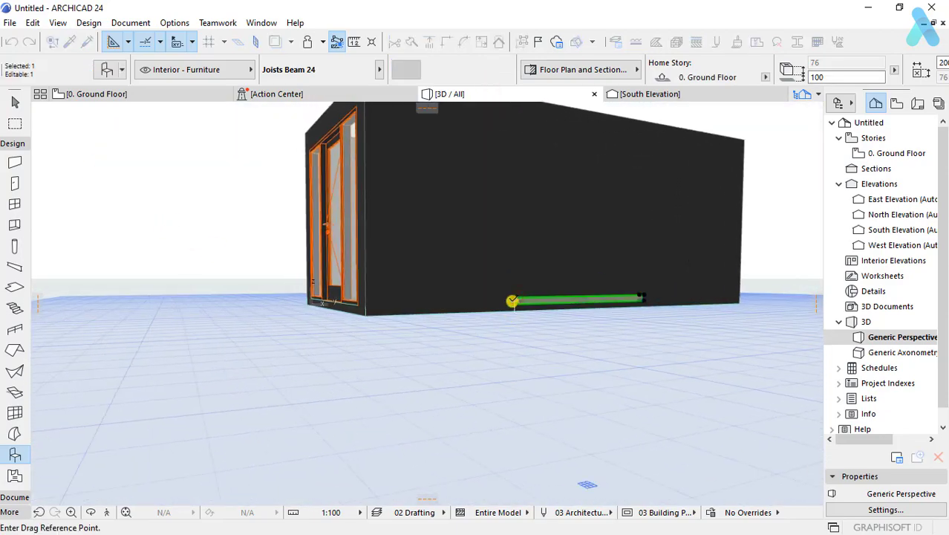
left_click(513, 300)
mouse_move(512, 329)
middle_mouse_down("shift")
mouse_move(516, 396)
mouse_move(496, 312)
mouse_move(598, 280)
mouse_move(415, 295)
mouse_move(374, 321)
mouse_move(474, 334)
mouse_move(592, 305)
middle_mouse_up("shift")
left_click(507, 315)
left_click(635, 304)
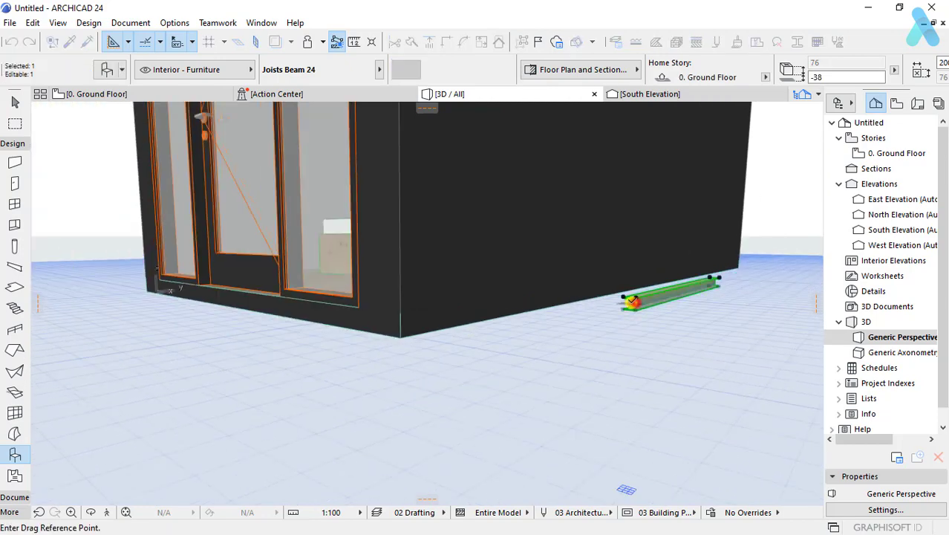
left_click(396, 336)
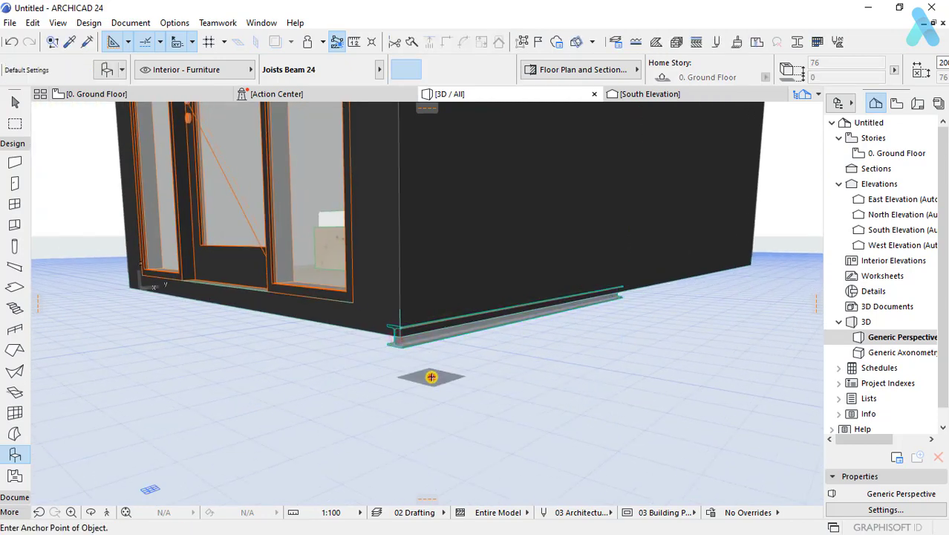
key("F2")
scroll(417, 352, "up", 5)
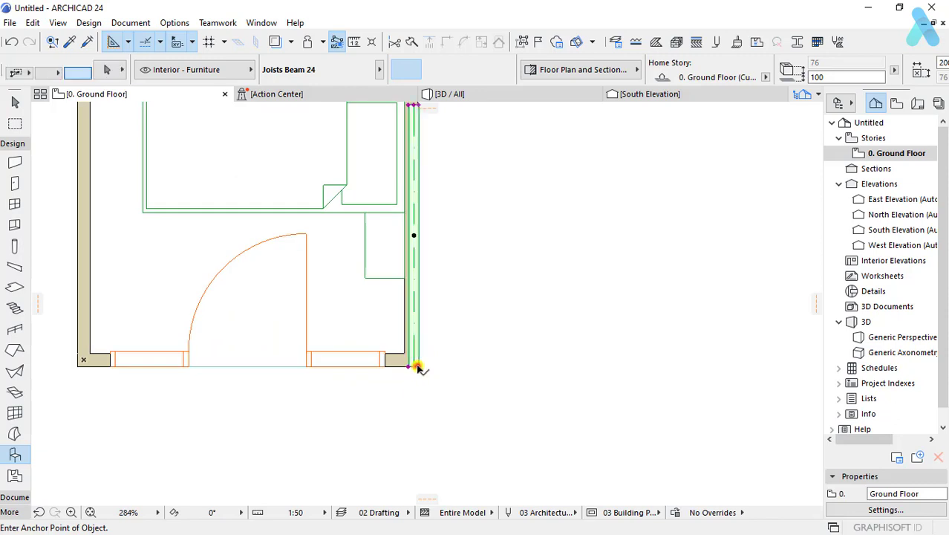
Step: Snap the joist beam to the wall's outer corner, then lower it 76 mm beneath the wall in 3D
left_click_drag(417, 367, 457, 357)
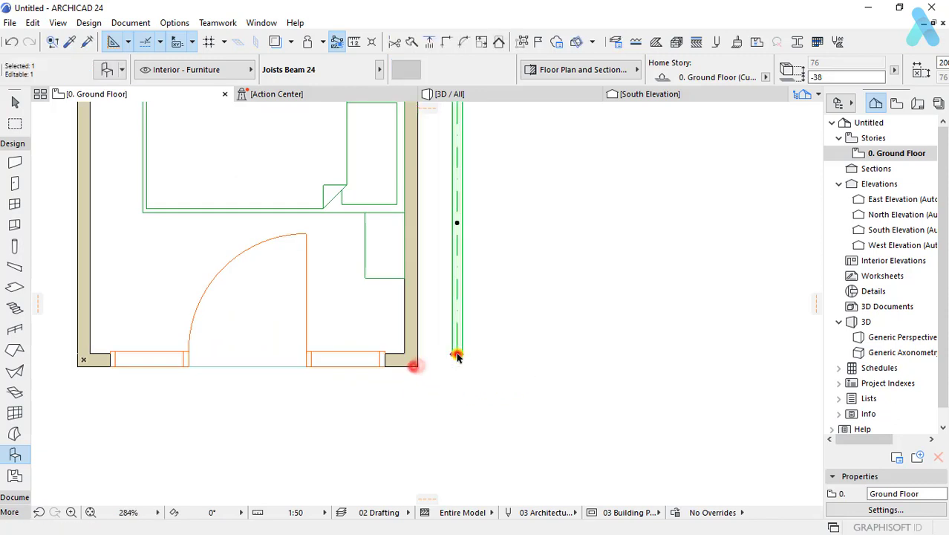
left_click(413, 362)
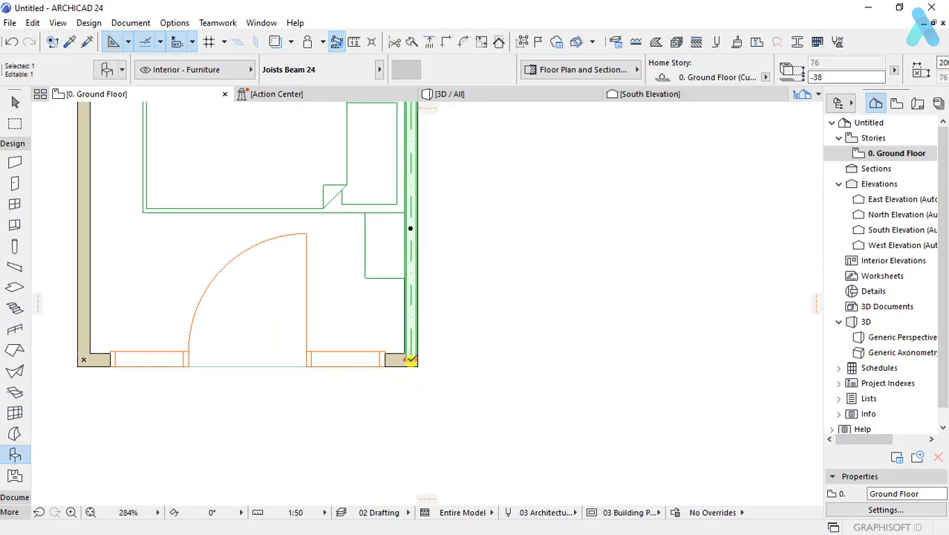
left_click(507, 96)
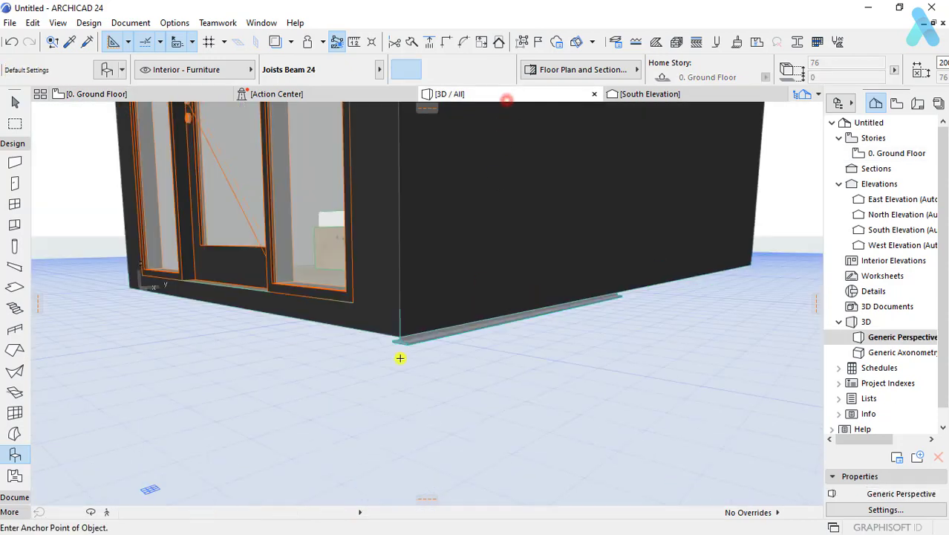
scroll(416, 345, "up", 2)
scroll(427, 338, "up", 2)
left_click(404, 336)
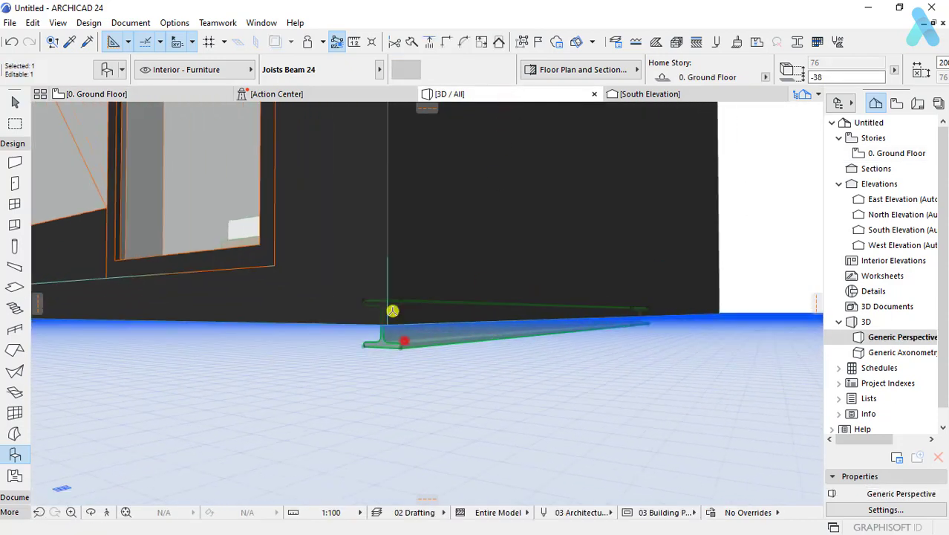
key("ctrl+d")
left_click(401, 318)
left_click(399, 324)
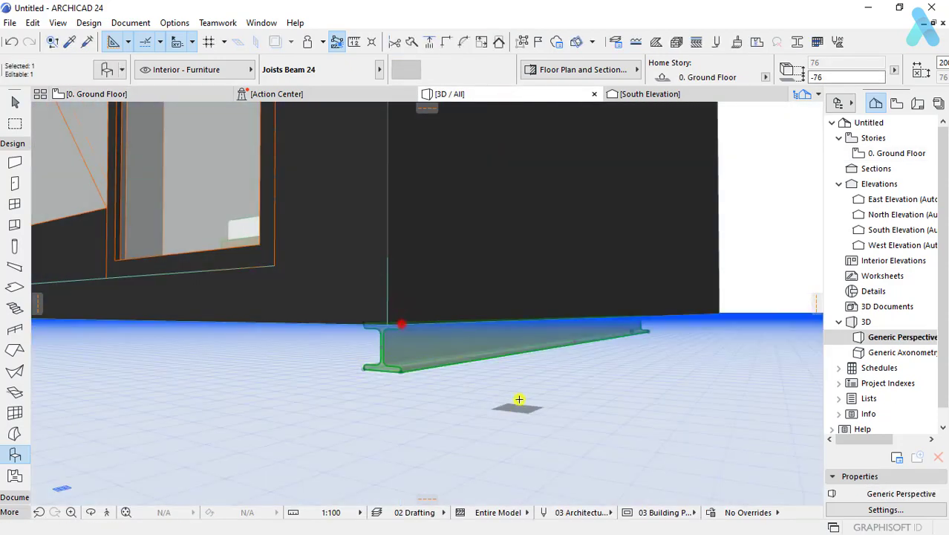
key("ctrl+t")
key("Escape")
mouse_move(503, 390)
middle_mouse_down("shift")
mouse_move(493, 369)
mouse_move(555, 360)
mouse_move(563, 345)
middle_mouse_up("shift")
Step: Change the beam's BS profile size to 102x44x7 in its settings
key("ctrl+t")
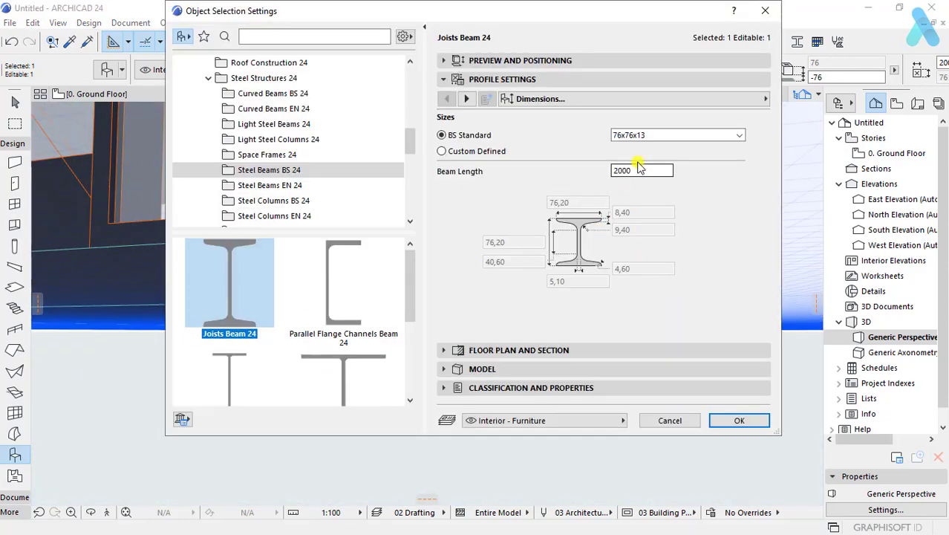
left_click(662, 138)
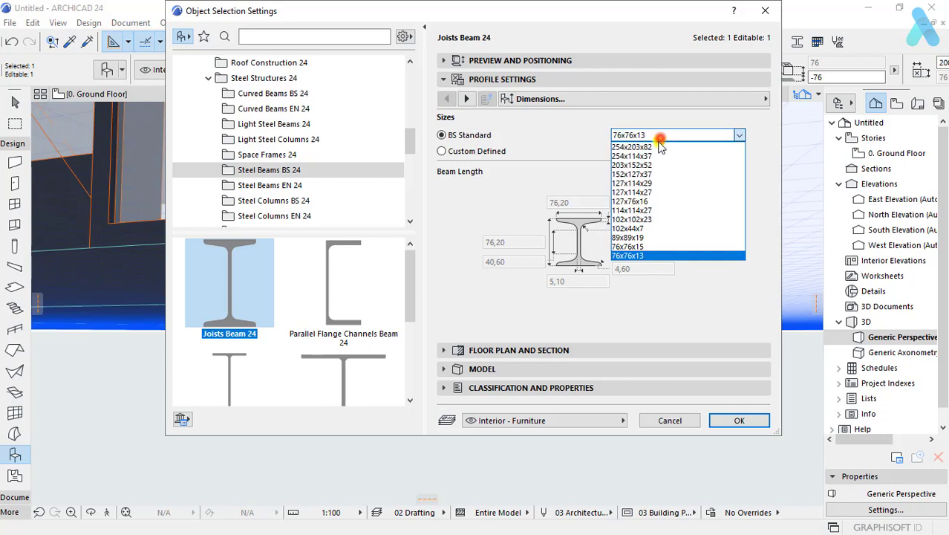
left_click(470, 212)
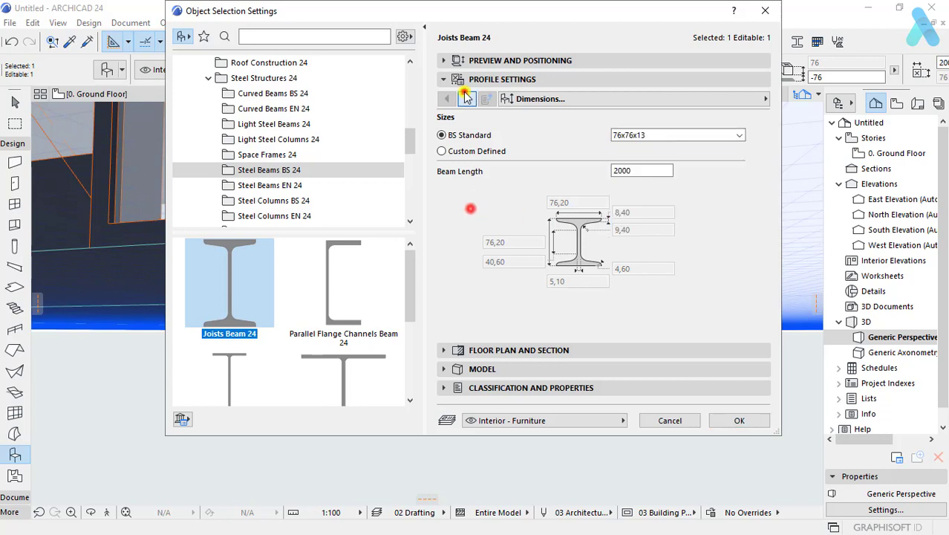
left_click(448, 98)
left_click(447, 98)
left_click(635, 134)
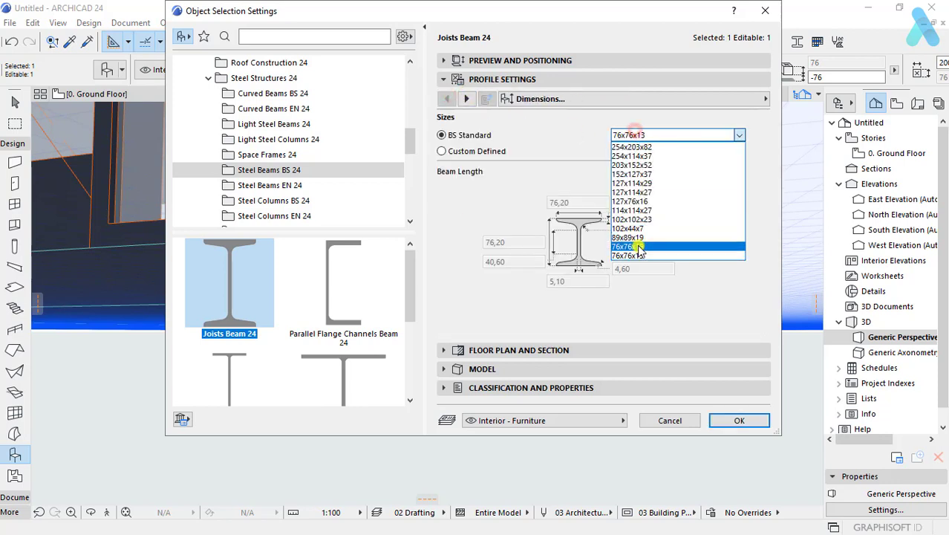
left_click(638, 229)
left_click(738, 420)
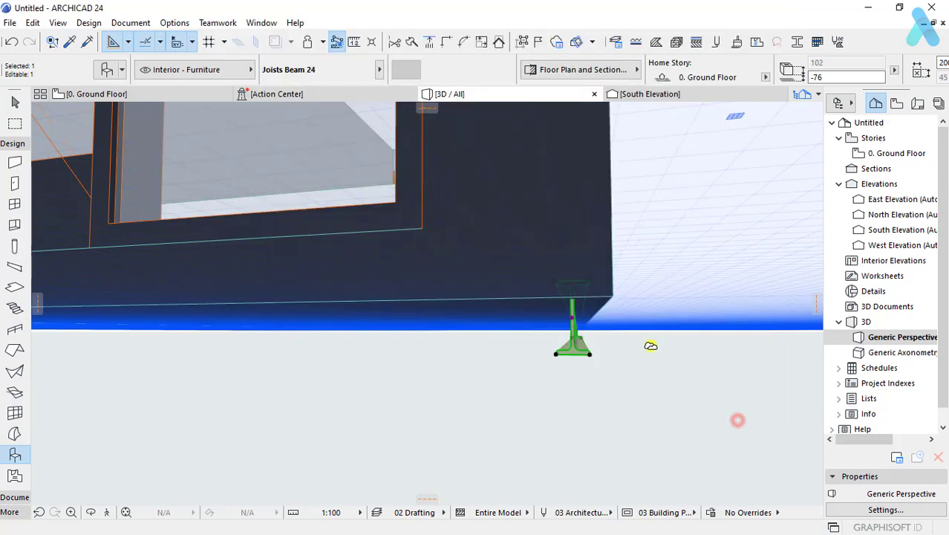
Step: Move the beam's endpoint onto the wall corner and return to the Ground Floor plan
middle_click_drag(650, 345, 628, 347, "shift")
left_click_drag(489, 298, 497, 328)
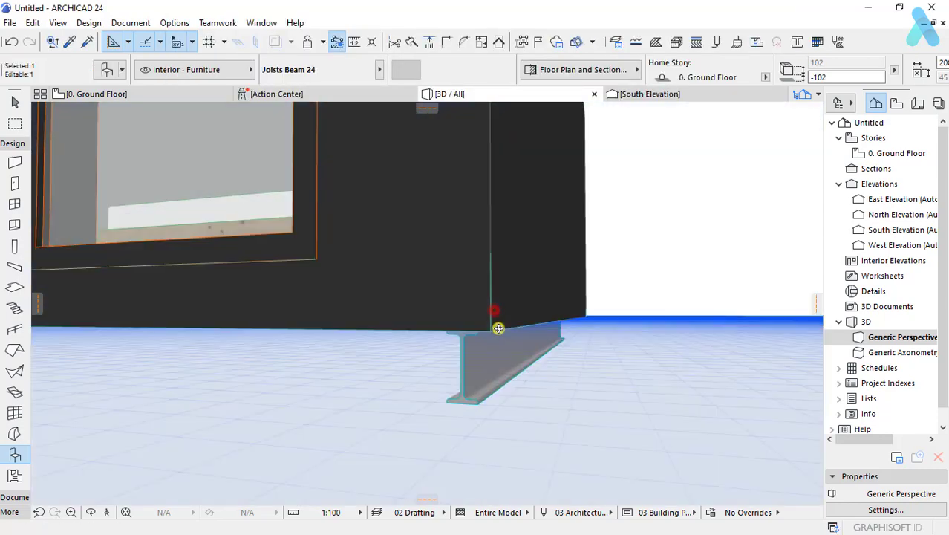
middle_click_drag(498, 327, 519, 330, "shift")
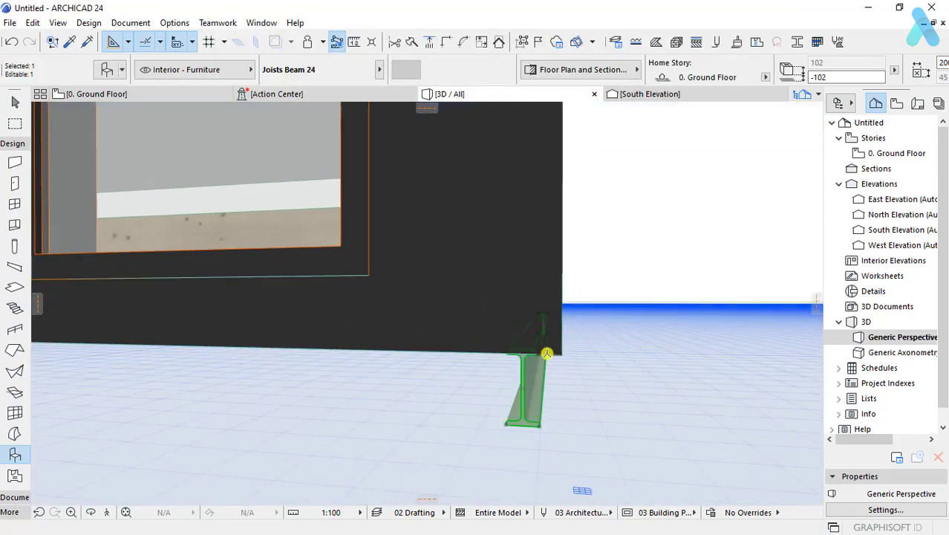
left_click(547, 354)
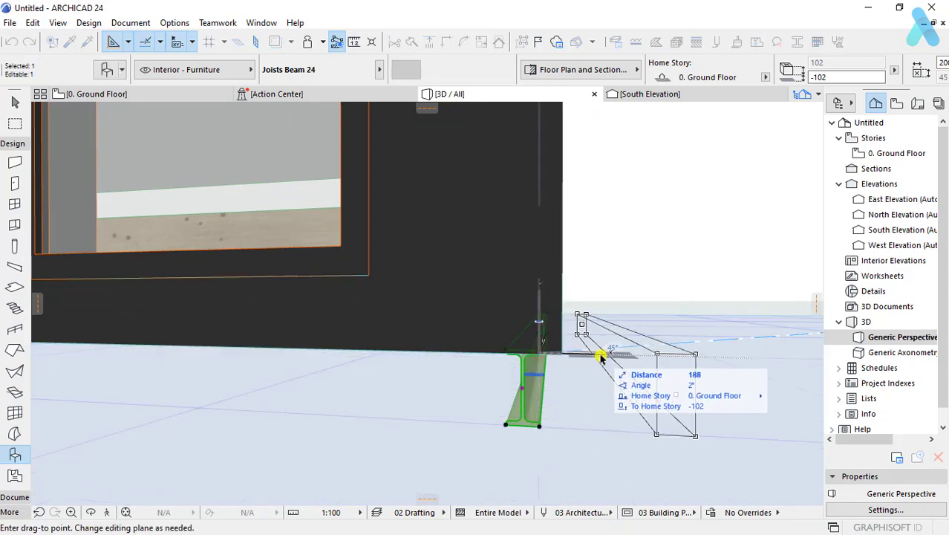
left_click(563, 355)
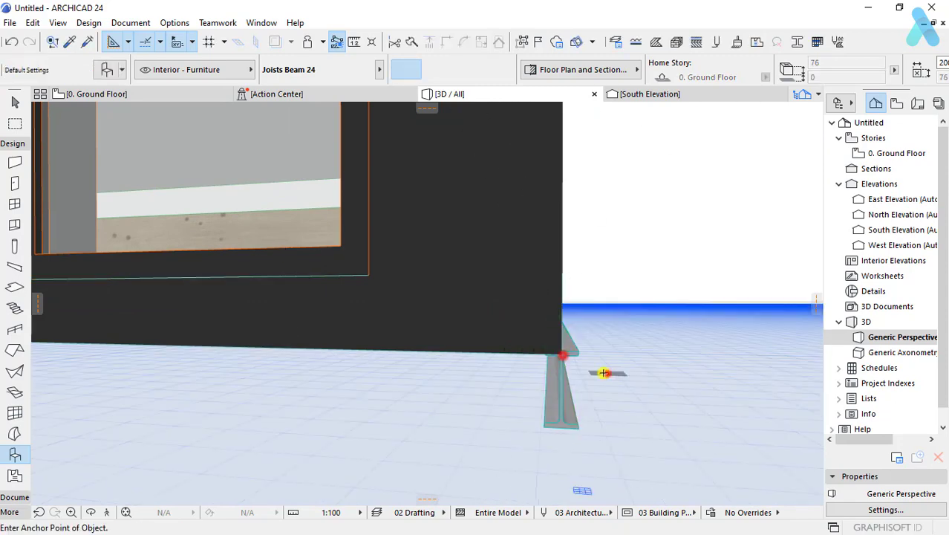
key("F2")
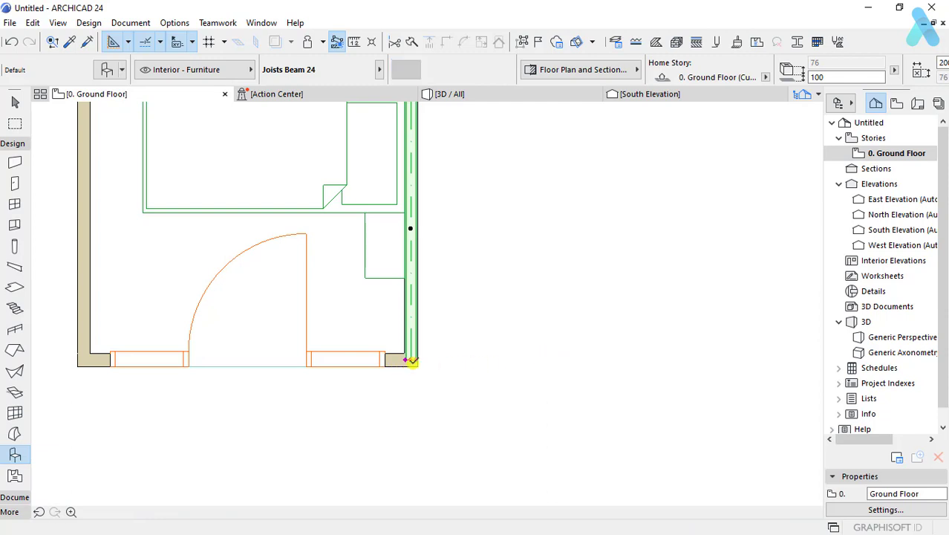
Step: Place the beam on the wall corner and rotate a copy 90° along the front wall
scroll(412, 362, "up", 3)
left_click(434, 350)
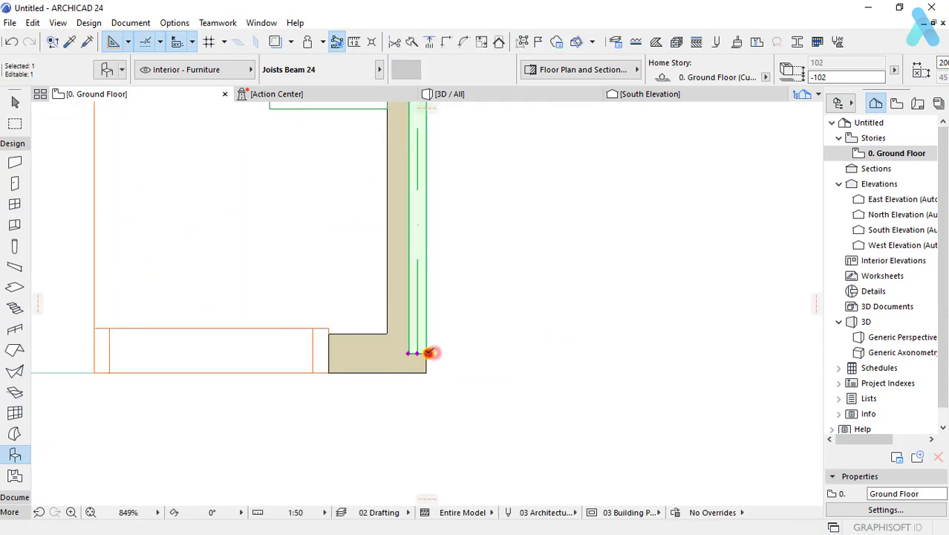
left_click(418, 352)
left_click(421, 351)
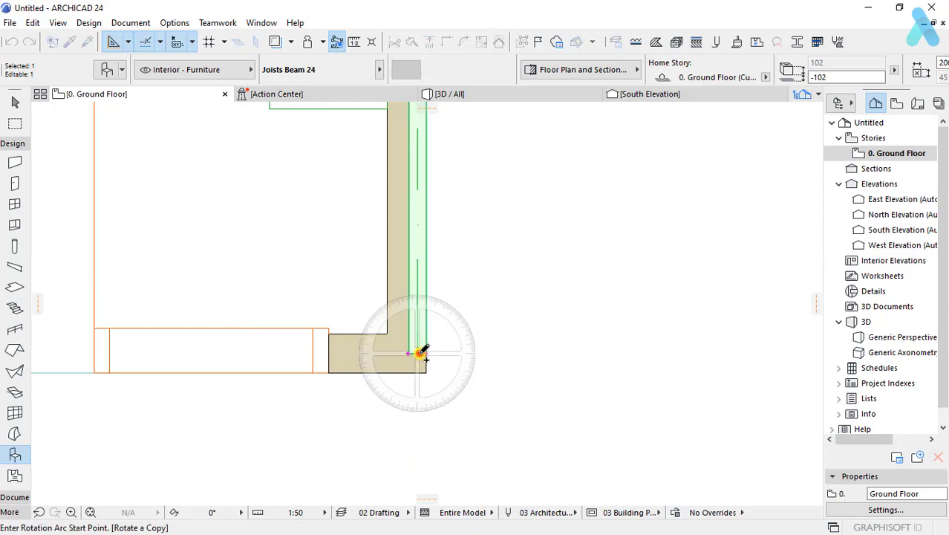
left_click(417, 299)
left_click(336, 355)
Step: Angle the front beam's corner end into a miter cut
scroll(424, 365, "up", 3)
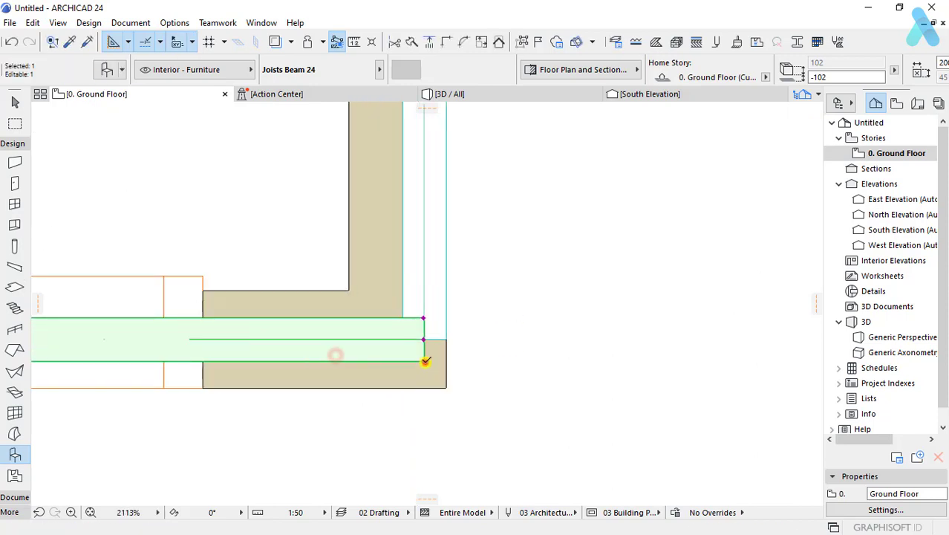
left_click(425, 362)
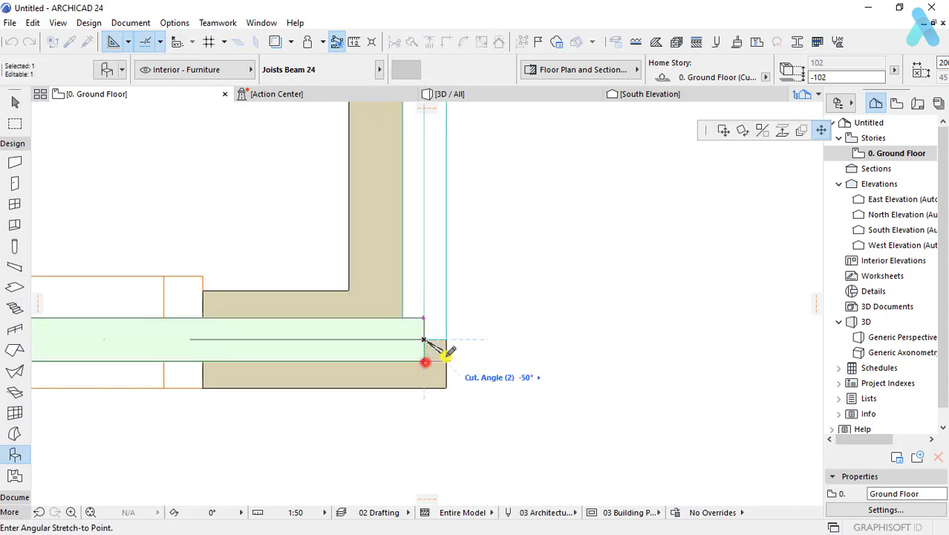
left_click(518, 332)
left_click(449, 341)
left_click(461, 362)
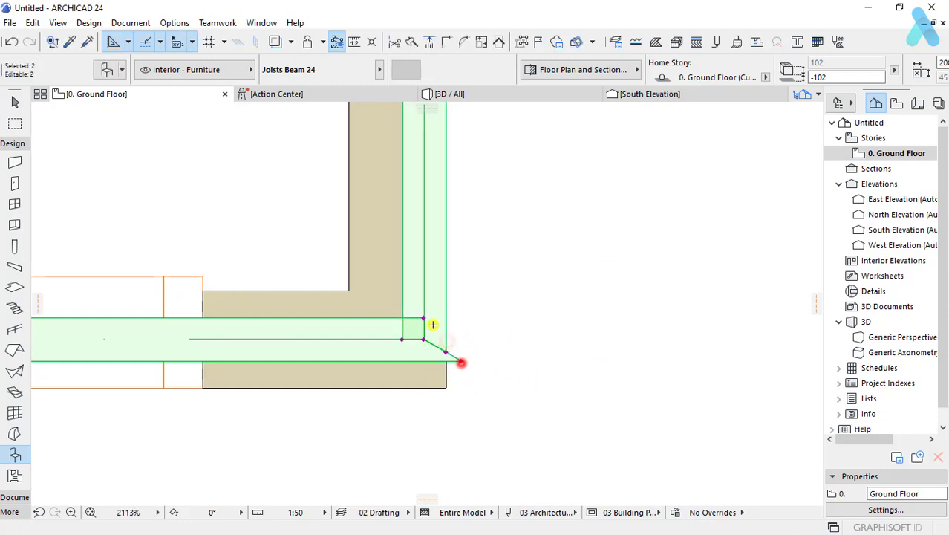
Step: Angle the vertical beam's corner end to close the mitered joint
left_click(458, 359)
left_click(449, 361)
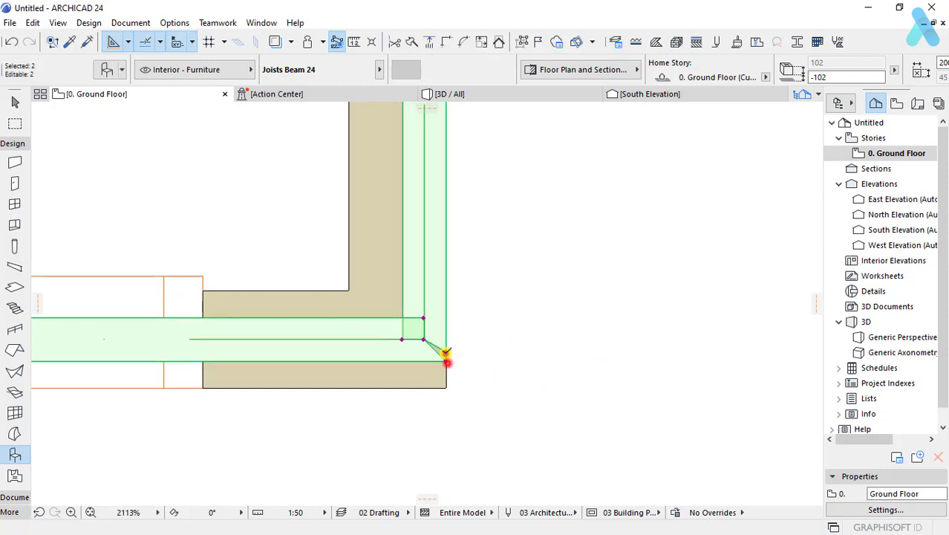
left_click(446, 360)
left_click(434, 345)
left_click(423, 318)
left_click(408, 315)
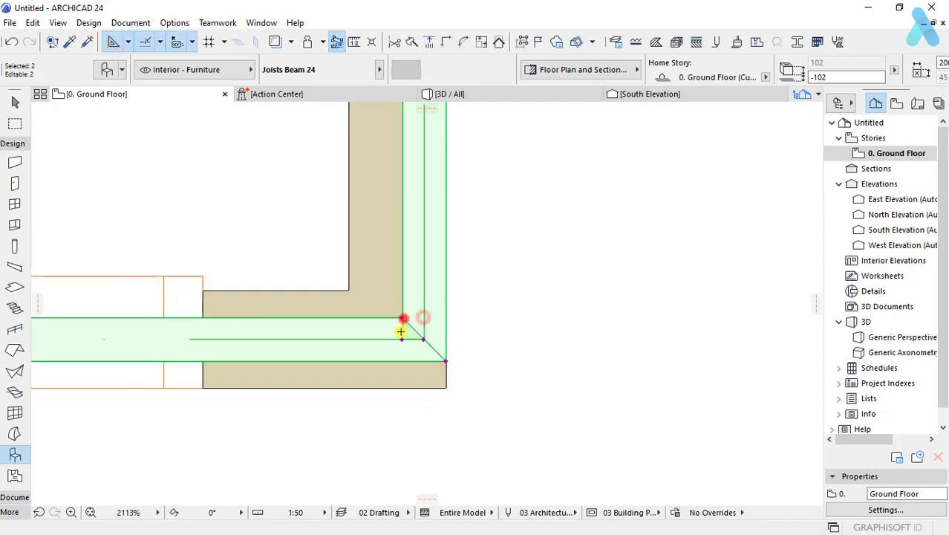
left_click(404, 324)
left_click(408, 315)
Step: Stretch the front beam's left end out to the left wall corner
scroll(476, 353, "down", 3)
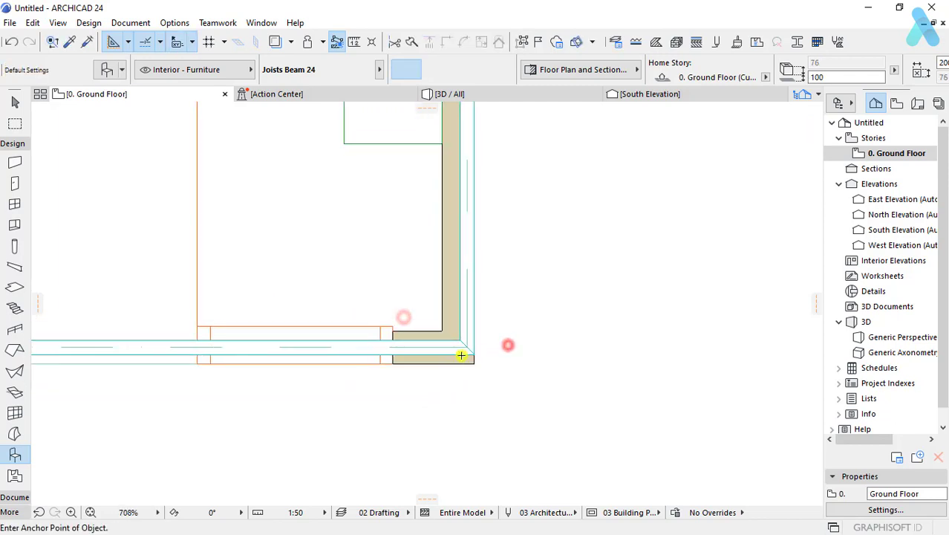
scroll(474, 352, "down", 4)
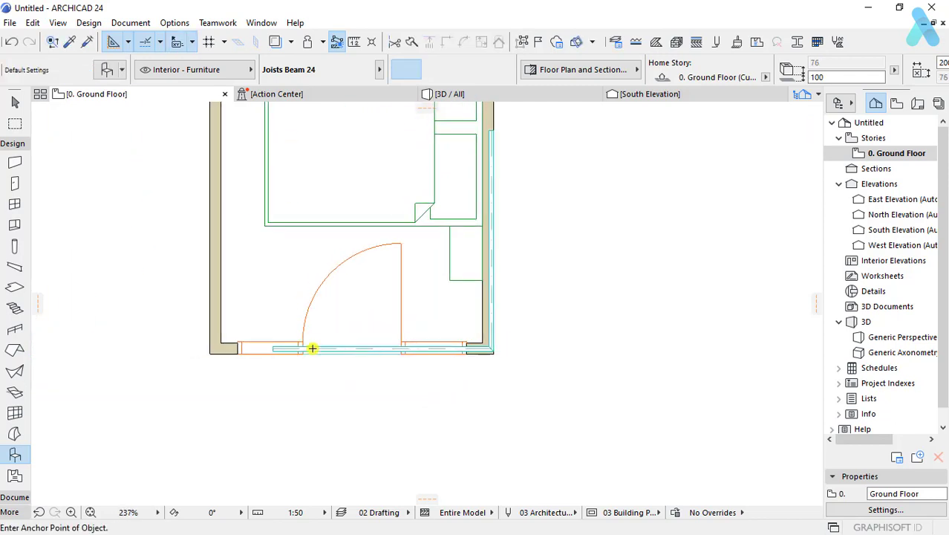
left_click(275, 349)
scroll(208, 342, "up", 3)
left_click(227, 372)
scroll(227, 372, "down", 2)
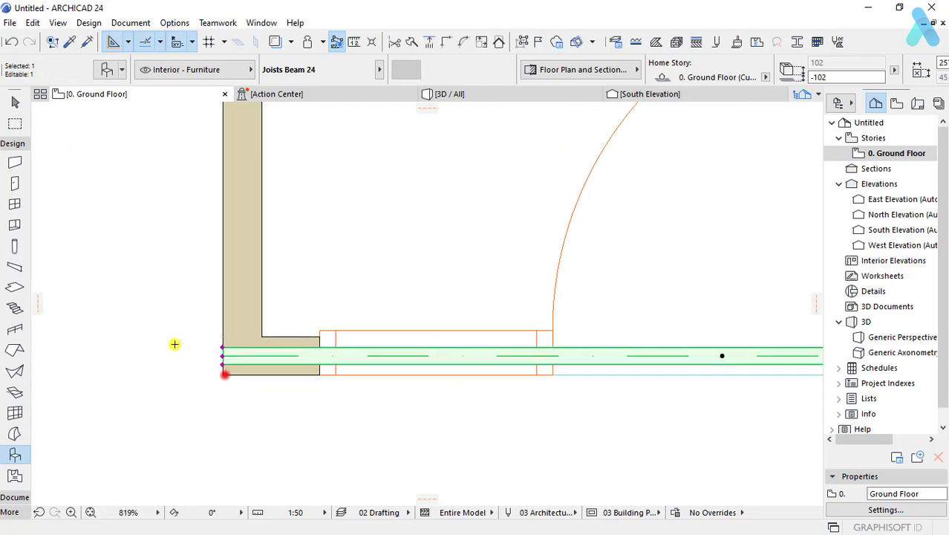
scroll(227, 371, "down", 3)
scroll(601, 368, "up", 3)
scroll(608, 360, "up", 3)
Step: Stretch the right-hand beam's top end up to the top-right wall corner
left_click(589, 338, "shift")
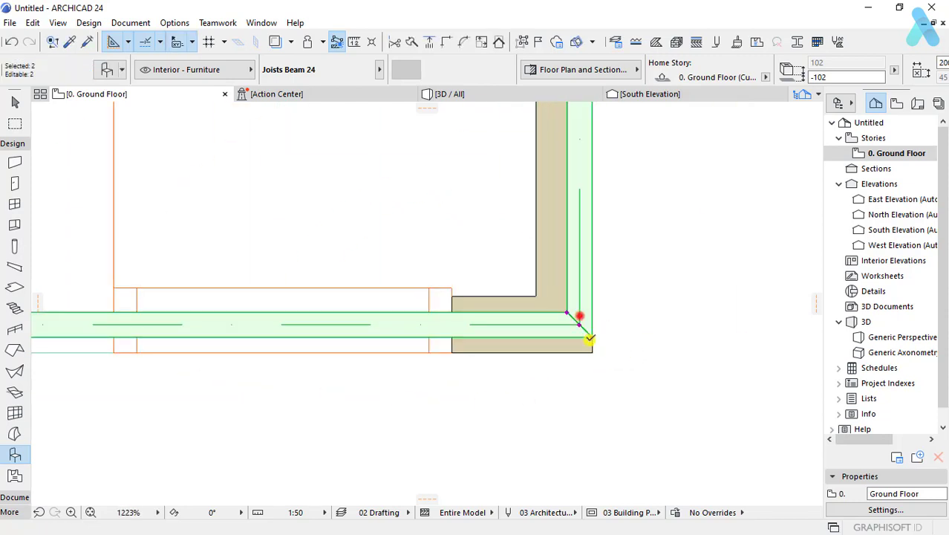
left_click(591, 340)
scroll(485, 387, "down", 2)
scroll(493, 396, "down", 2)
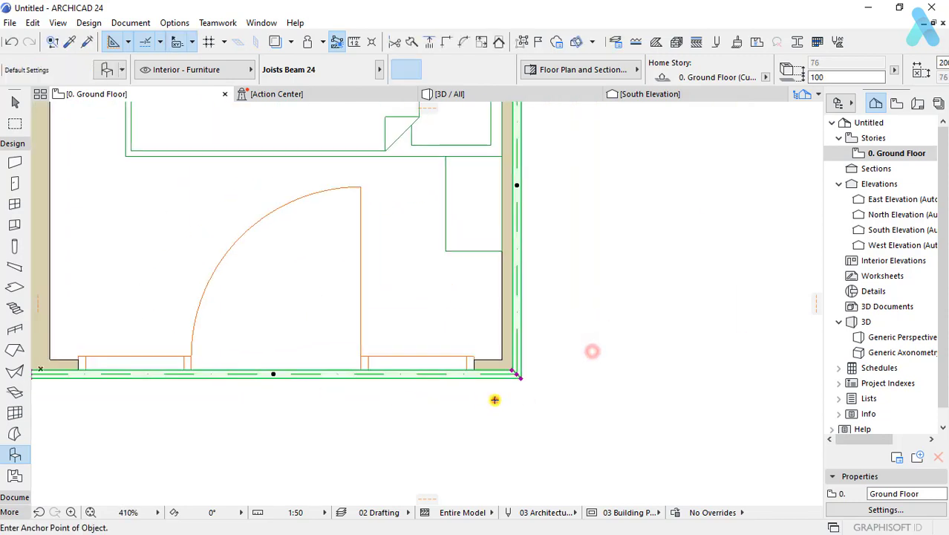
key("Escape")
scroll(490, 336, "down", 2)
left_click(474, 312)
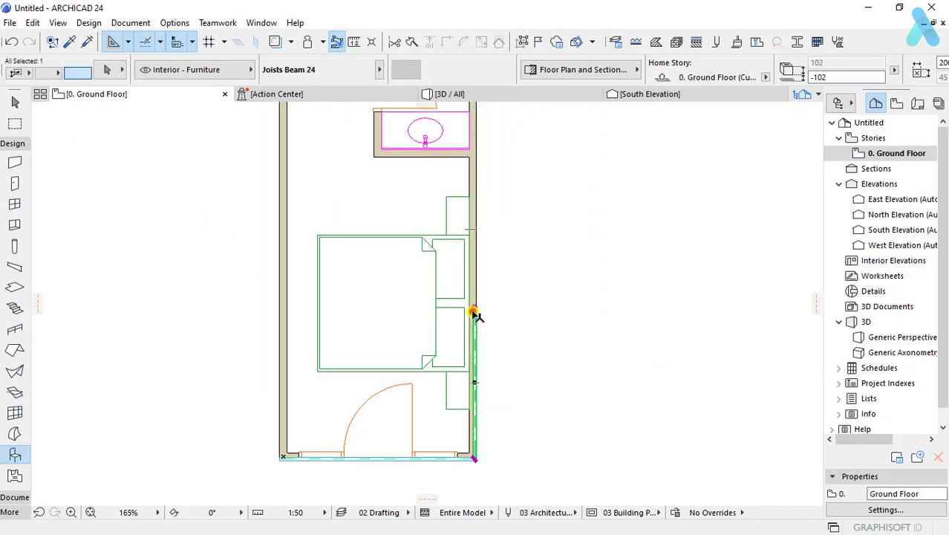
scroll(474, 312, "up", 5)
left_click(479, 307)
scroll(481, 215, "down", 4)
scroll(459, 206, "down", 1)
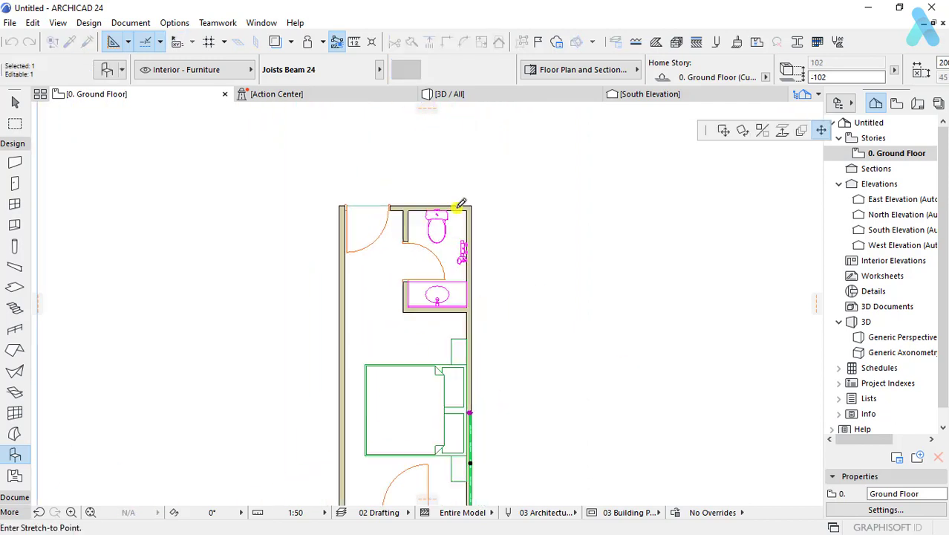
scroll(503, 199, "up", 3)
left_click(495, 190)
scroll(491, 169, "down", 4)
scroll(491, 169, "down", 1)
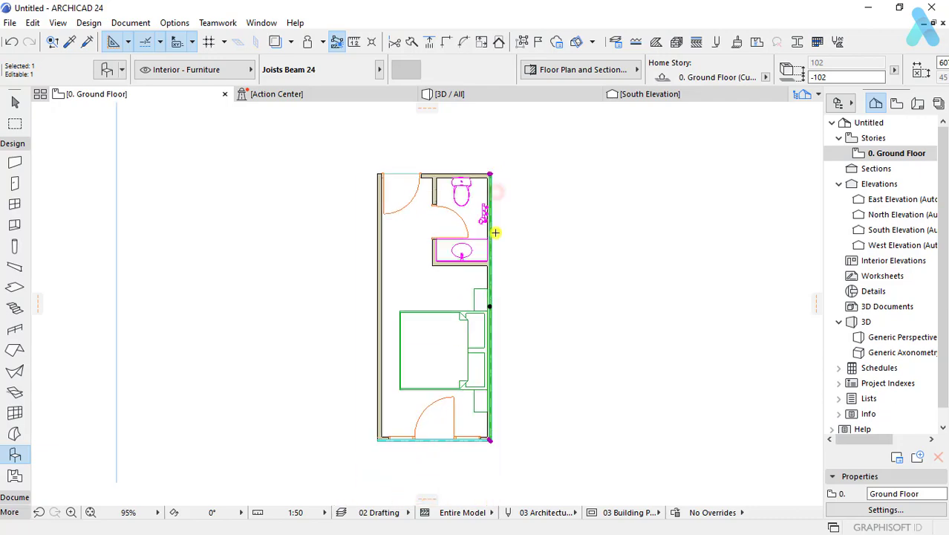
scroll(480, 157, "up", 4)
scroll(491, 159, "up", 1)
scroll(520, 253, "up", 3)
scroll(533, 282, "up", 1)
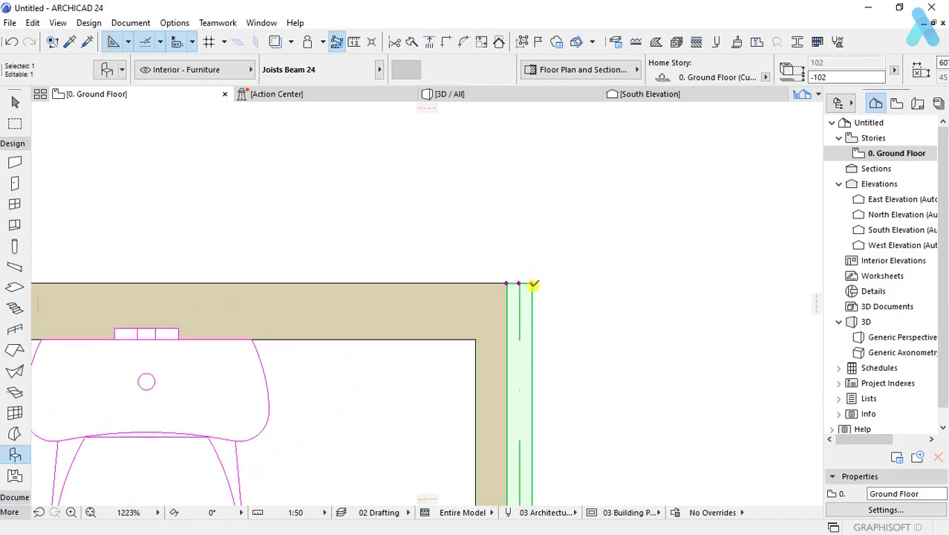
Step: Angle the right beam's top end with a cut at the corner
left_click(533, 284)
left_click(548, 256)
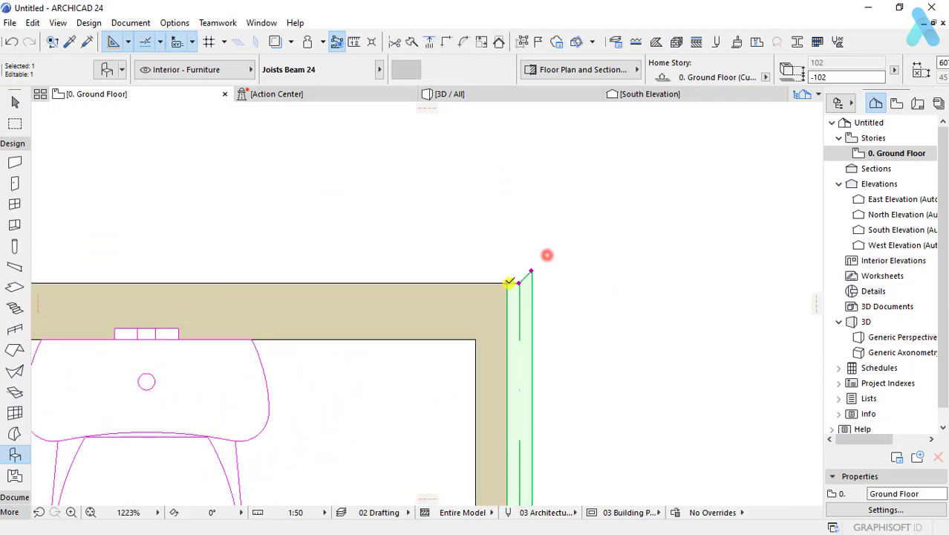
left_click(508, 284)
left_click(507, 296)
scroll(489, 205, "down", 5)
scroll(489, 206, "down", 2)
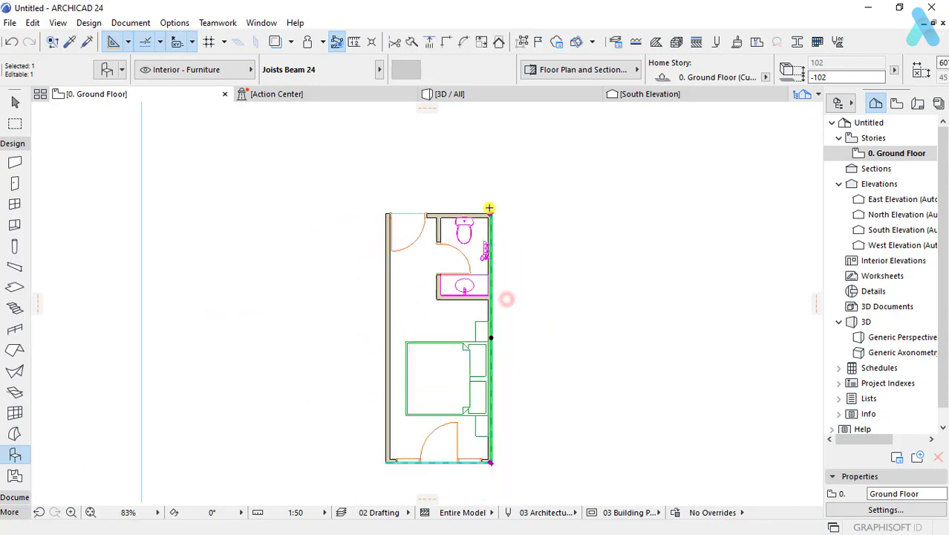
scroll(460, 339, "down", 1)
scroll(461, 343, "up", 3)
scroll(461, 343, "up", 3)
Step: Cut the front beam's left end at an angle
scroll(367, 339, "up", 3)
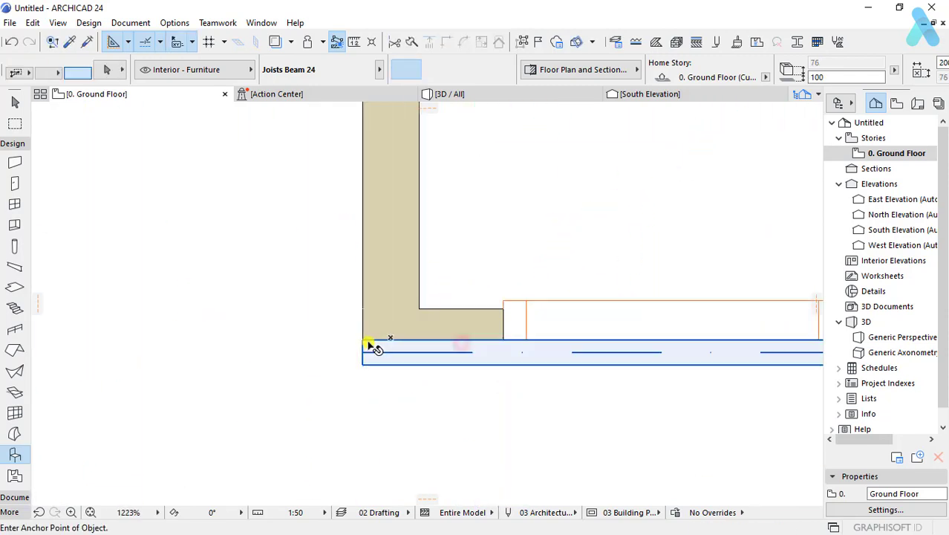
left_click(364, 339)
left_click(361, 343)
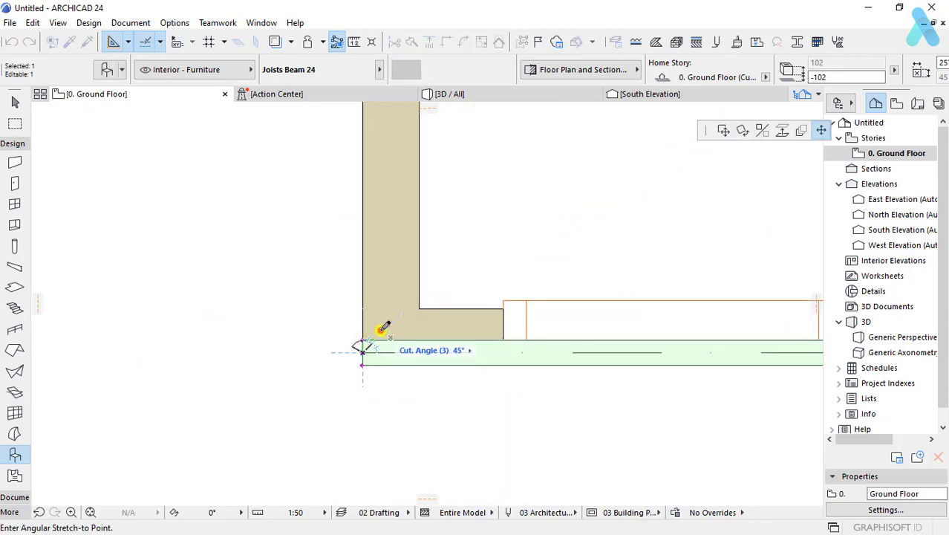
left_click(363, 363)
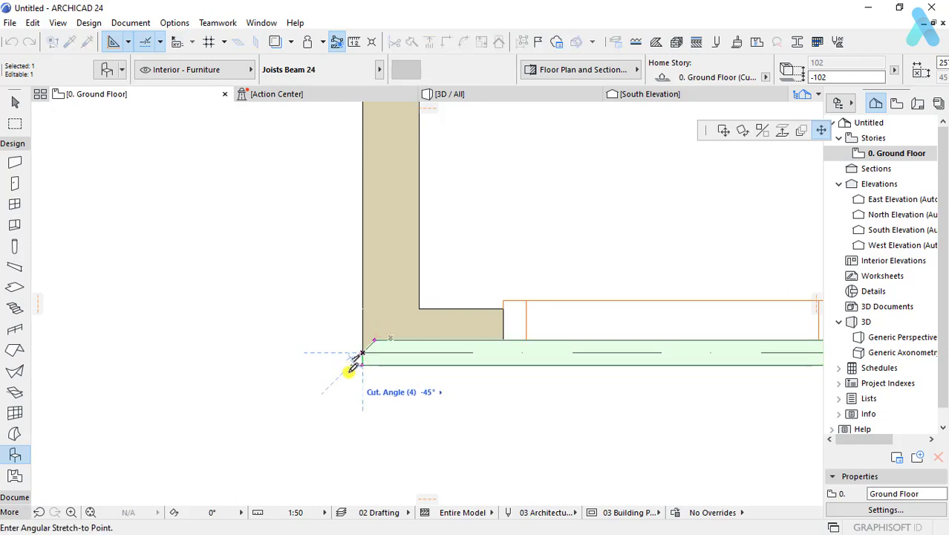
left_click(351, 366)
Step: Extend the front beam's end point to the wall corner
scroll(345, 357, "up", 3)
left_click(330, 318)
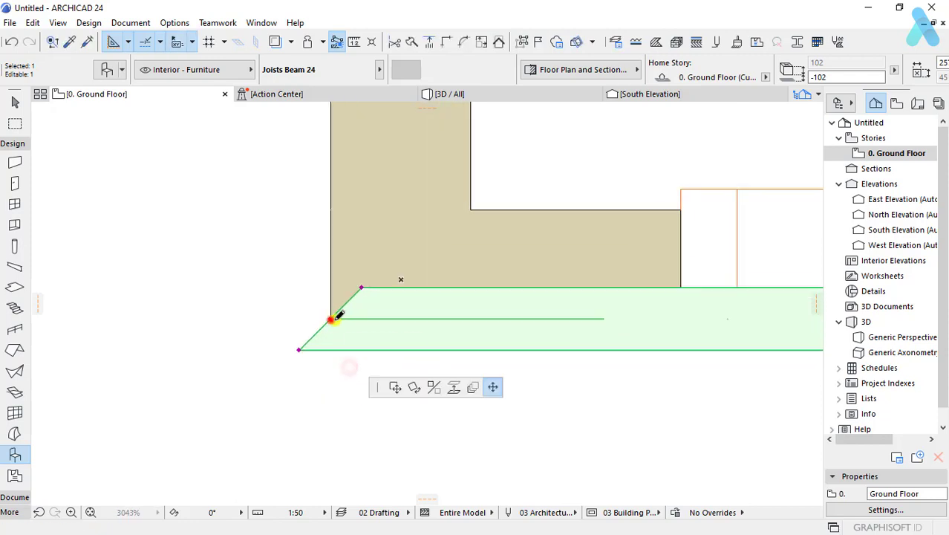
left_click(371, 318)
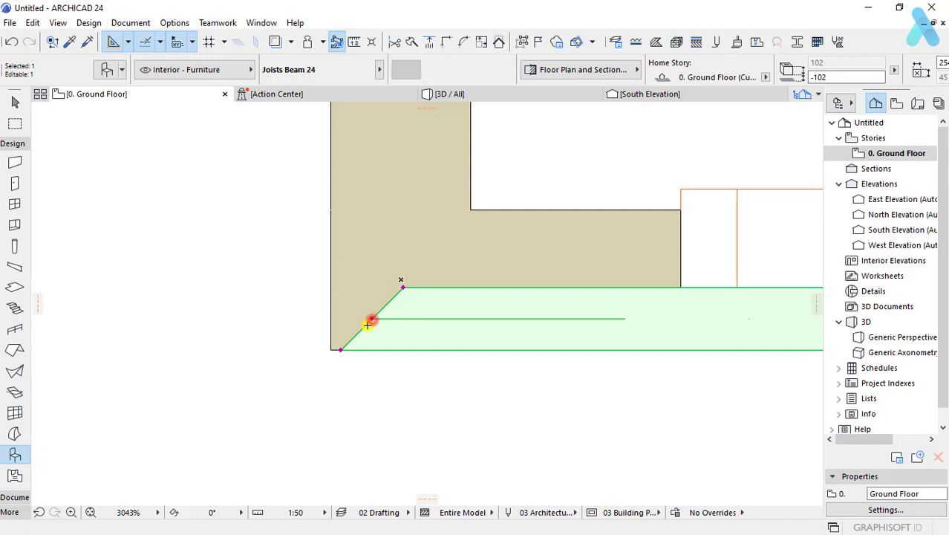
scroll(375, 318, "down", 10)
key("Escape")
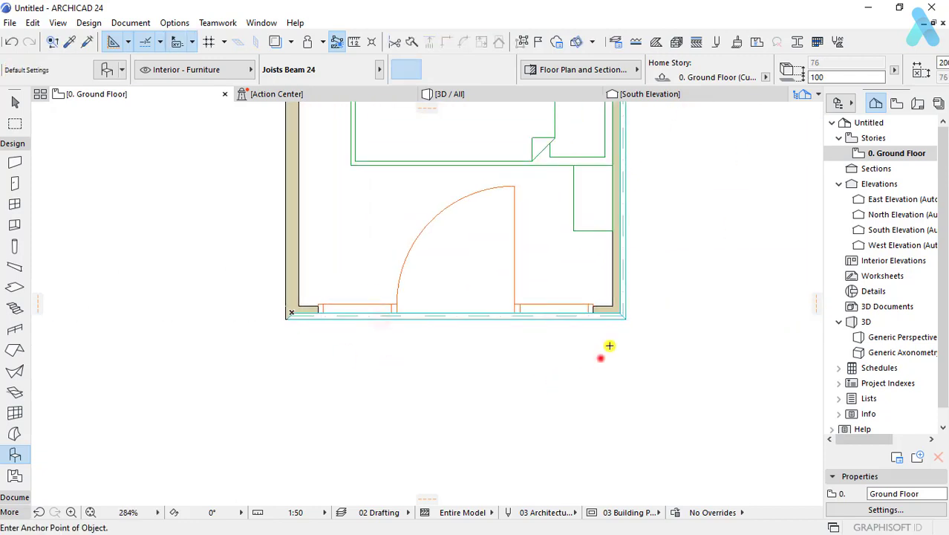
Step: Mirror a copy of the right beam onto the left wall and stretch it to meet the bottom beam
left_click(625, 293)
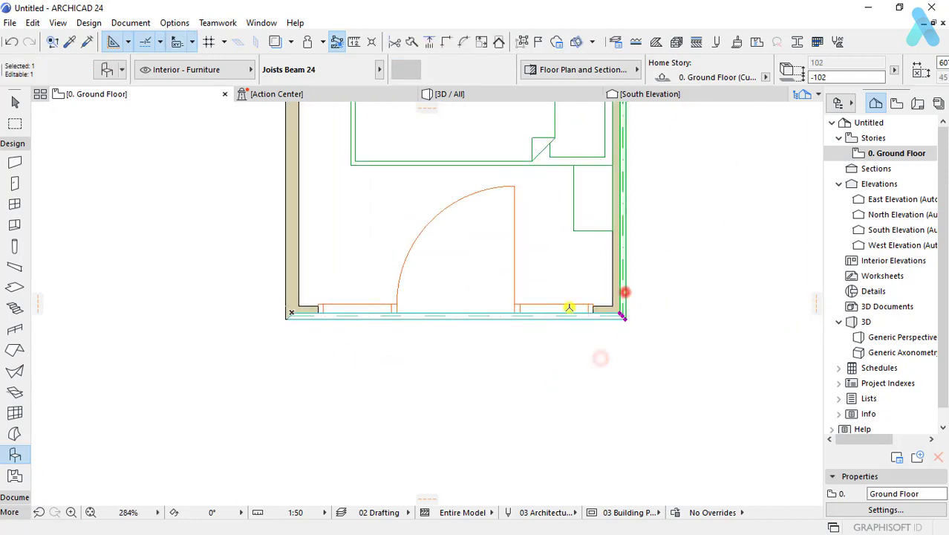
left_click(456, 298)
scroll(295, 318, "up", 6)
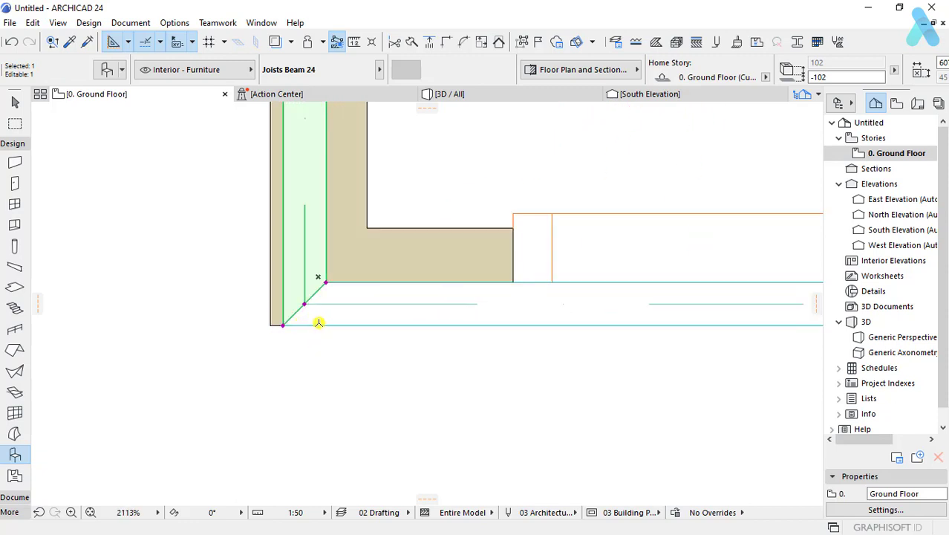
left_click(271, 324)
left_click(308, 311)
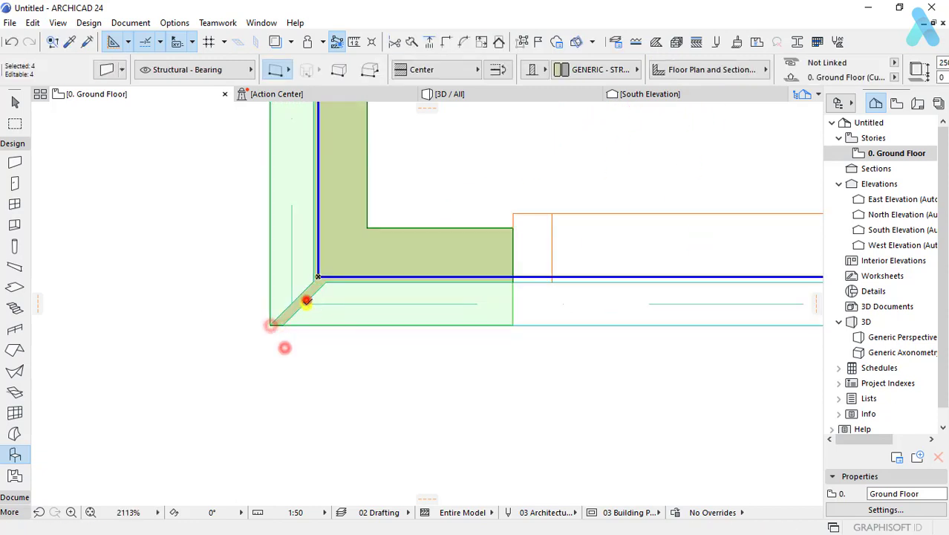
left_click(312, 306)
left_click(271, 324)
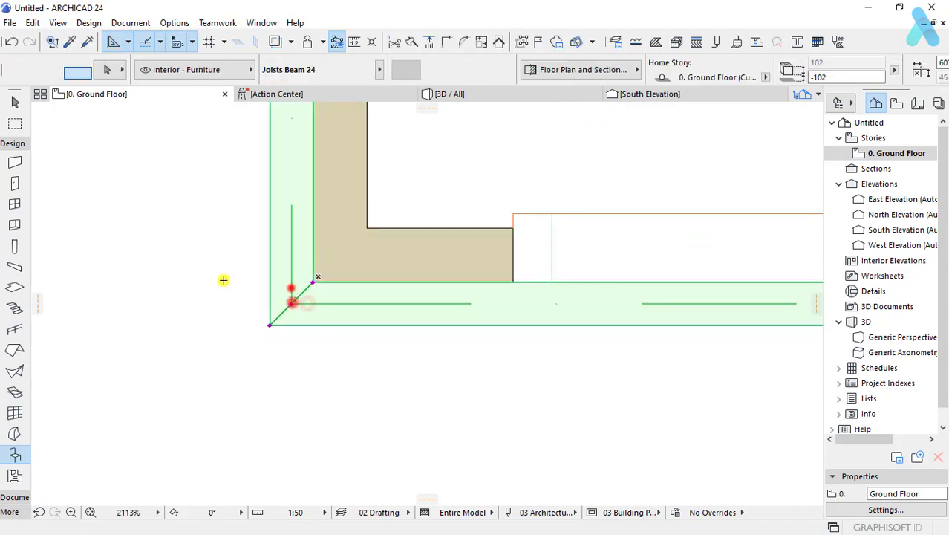
scroll(224, 274, "down", 6)
Step: Deselect both beams and reselect the bottom beam
left_click(464, 259)
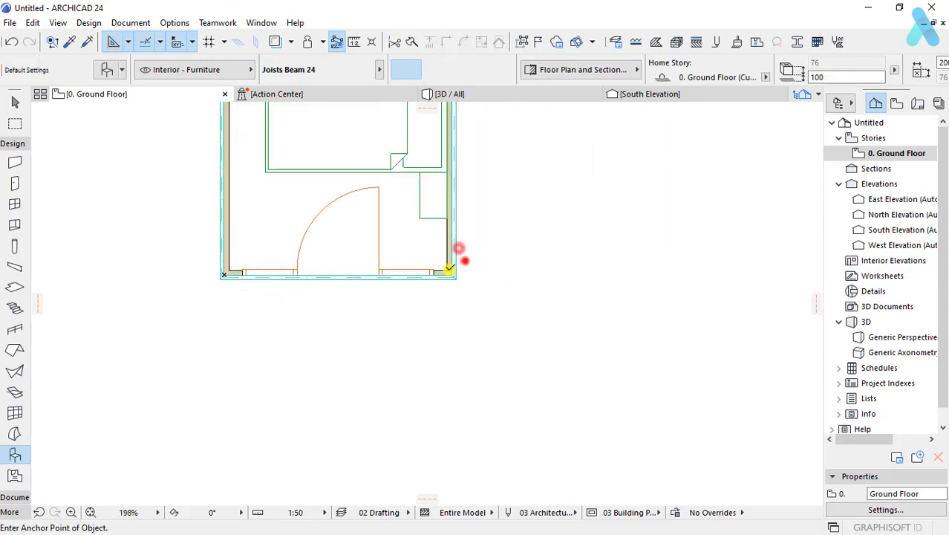
scroll(445, 286, "up", 2)
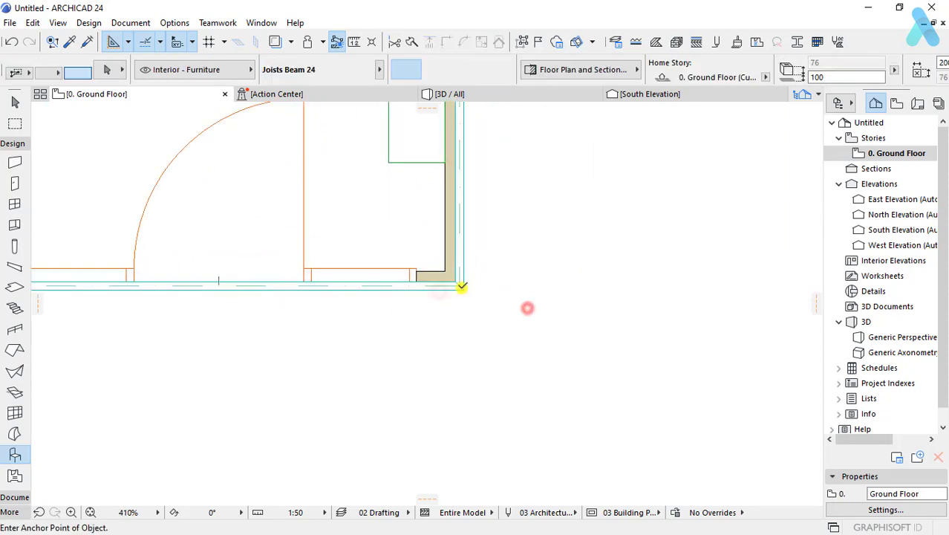
scroll(450, 281, "up", 3)
left_click(479, 289, "shift")
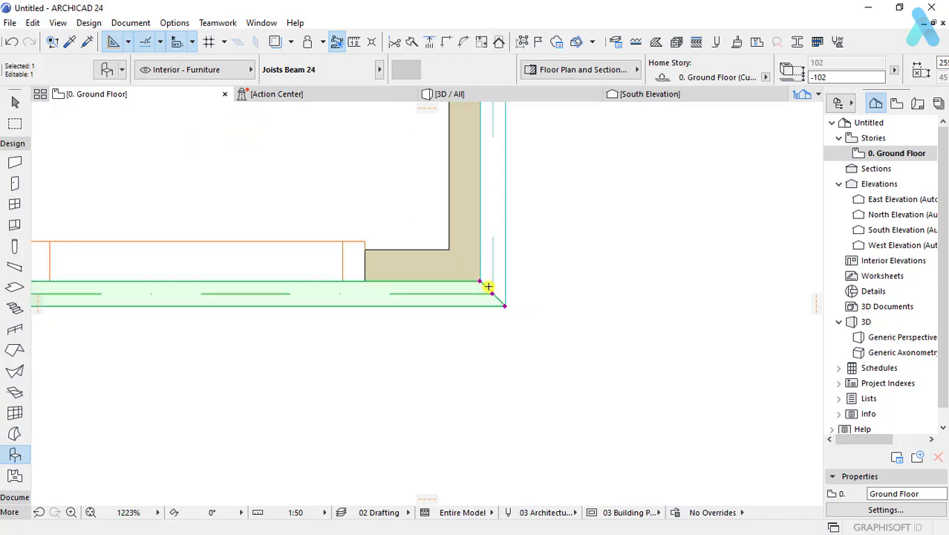
scroll(503, 315, "down", 4)
Step: Select the frame beams and move them down 1500 to form the porch
key("ctrl+f")
left_click(787, 395)
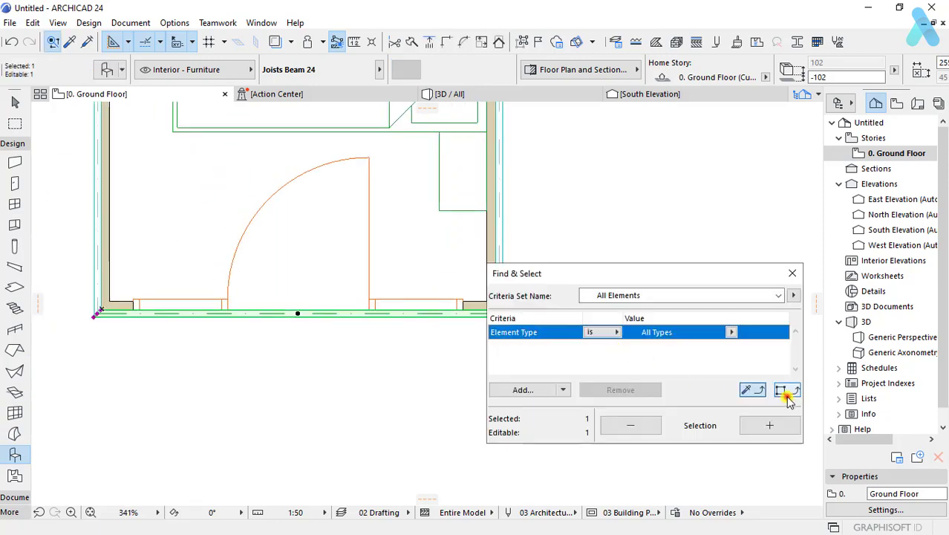
left_click(780, 420)
left_click(793, 274)
left_click(551, 318)
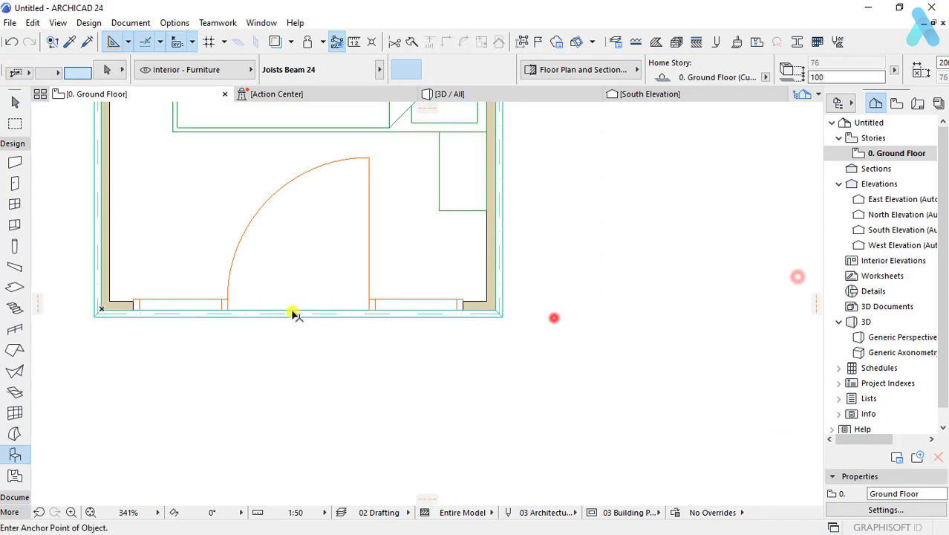
left_click(292, 313)
scroll(452, 388, "down", 2)
scroll(469, 269, "down", 2)
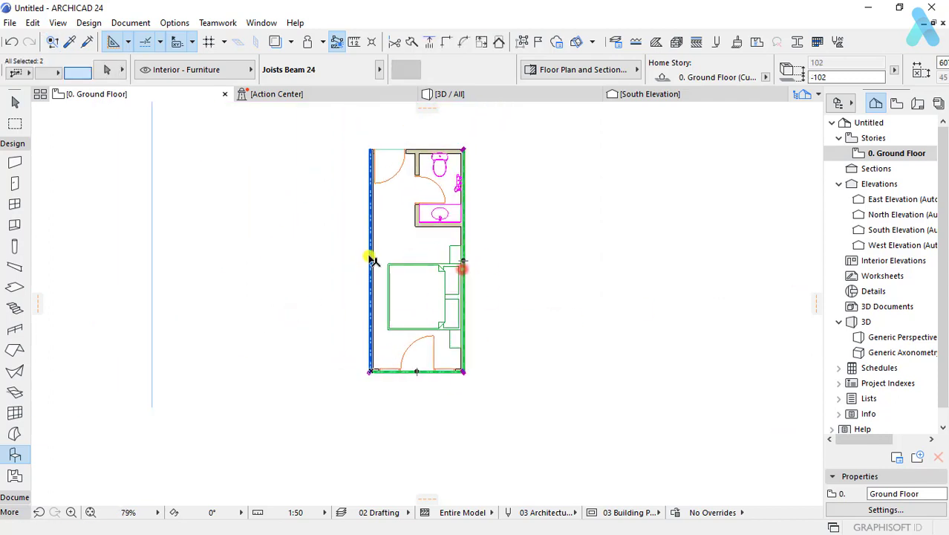
scroll(429, 347, "up", 5)
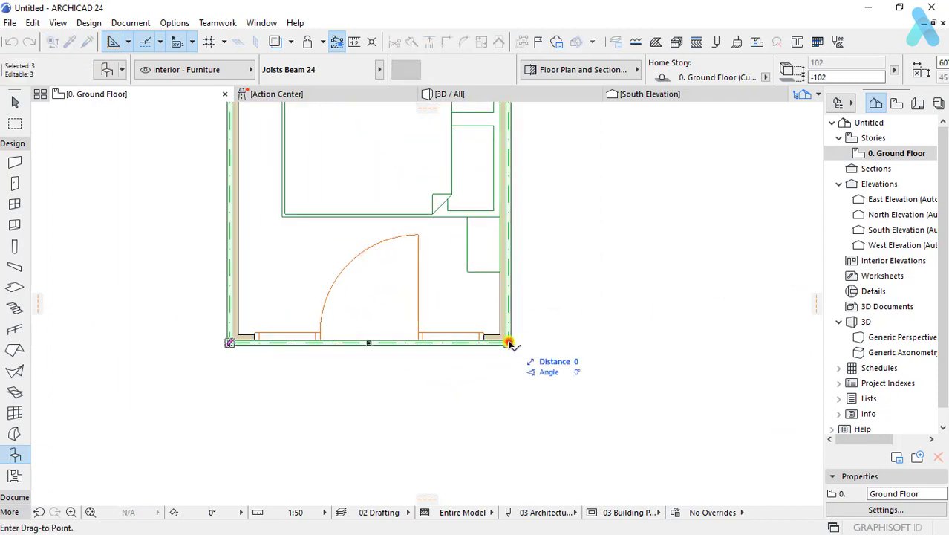
scroll(418, 323, "down", 3)
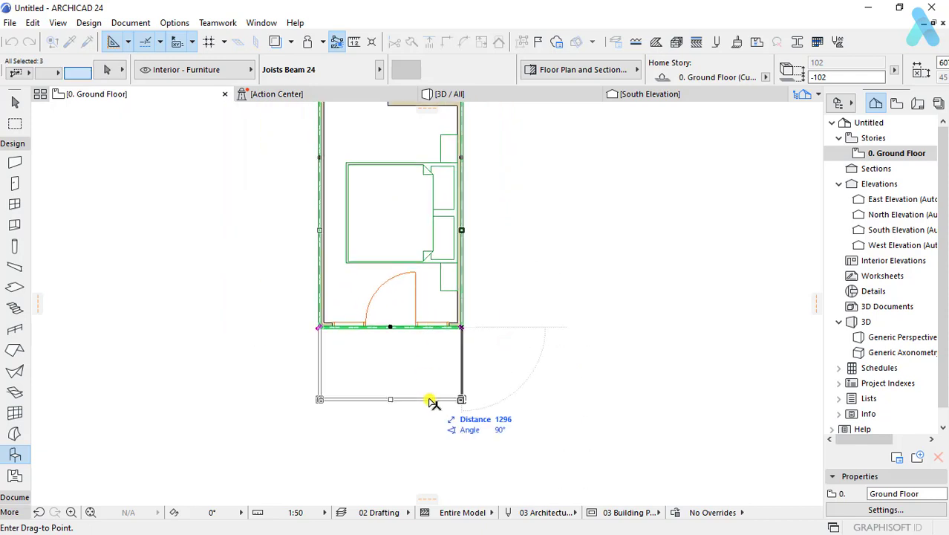
key("Return")
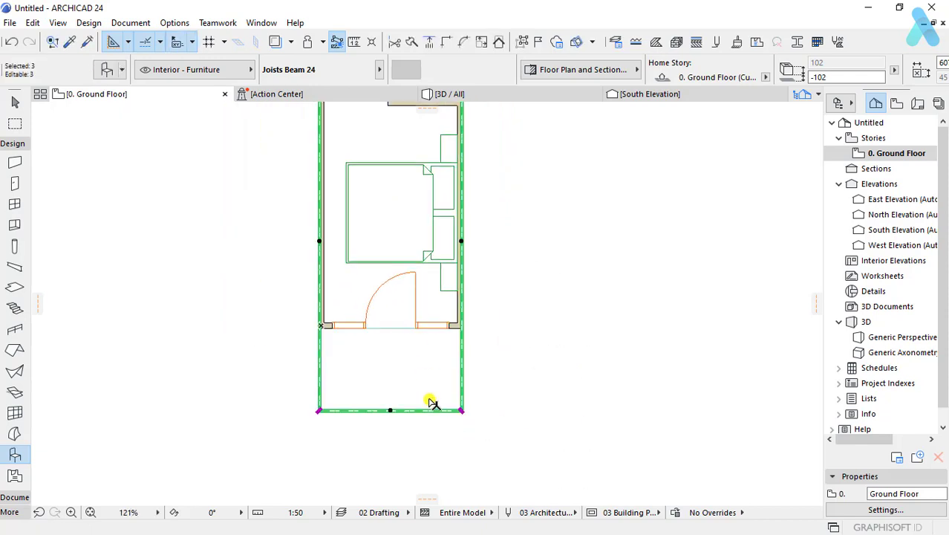
Step: Mirror a copy of the bottom porch beam across to the top
left_click(481, 408)
left_click(414, 410)
scroll(423, 378, "down", 2)
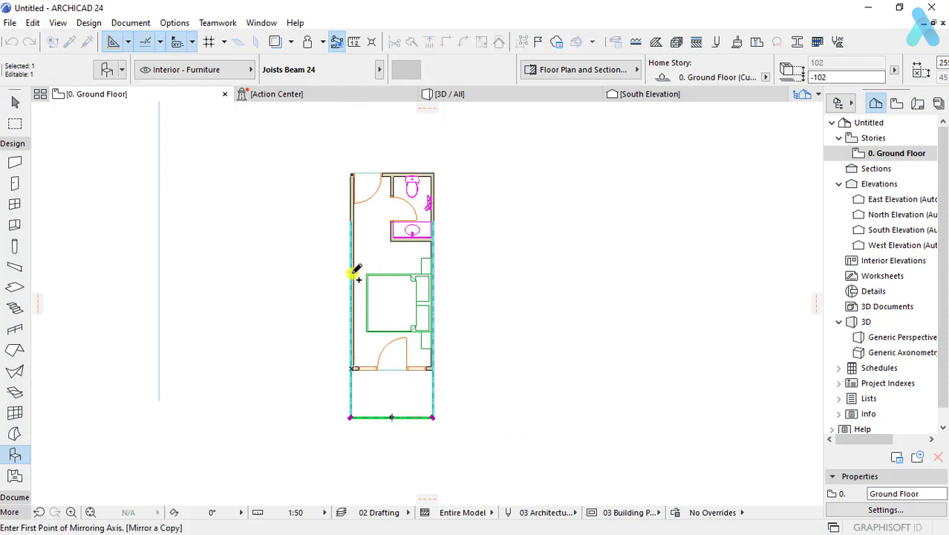
left_click(321, 270)
left_click(391, 150)
scroll(392, 151, "up", 3)
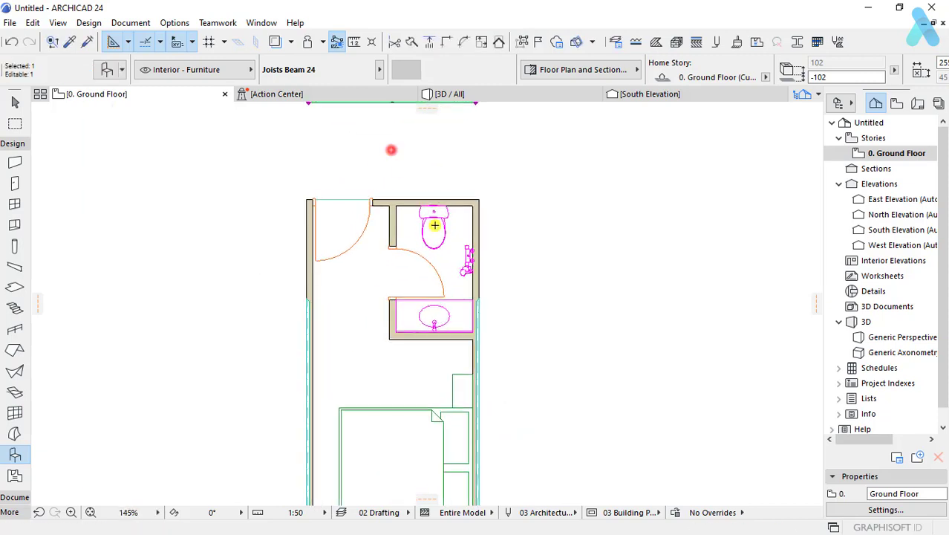
middle_click_drag(441, 222, 443, 293)
Step: Stretch the right and left side beams up to the top beam, then box-select the frame
left_click(482, 374)
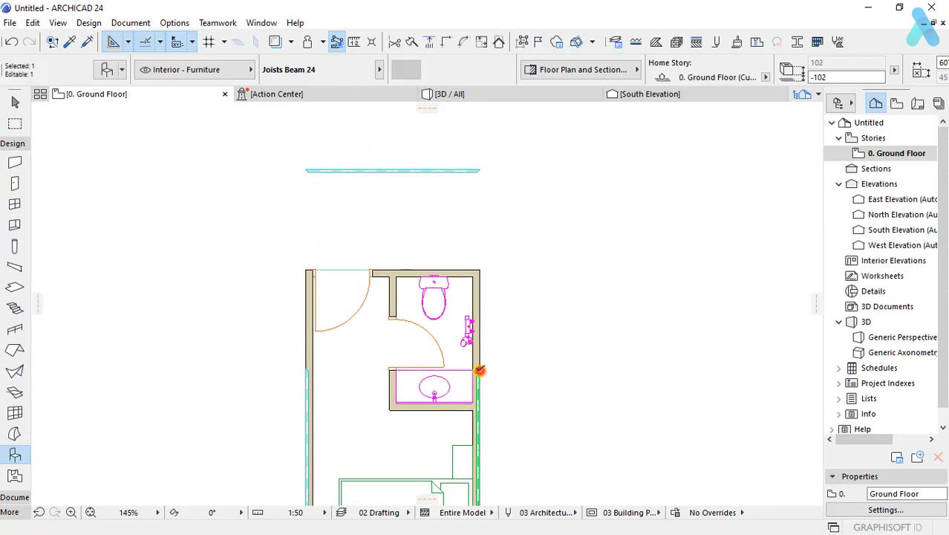
left_click(479, 371)
left_click(479, 169)
left_click(358, 206)
left_click(308, 373)
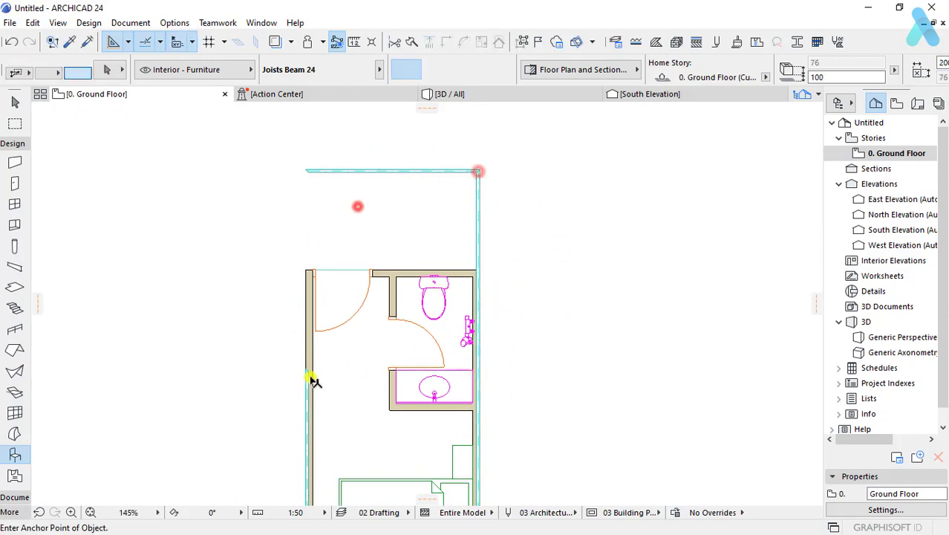
left_click(307, 371)
left_click(309, 167)
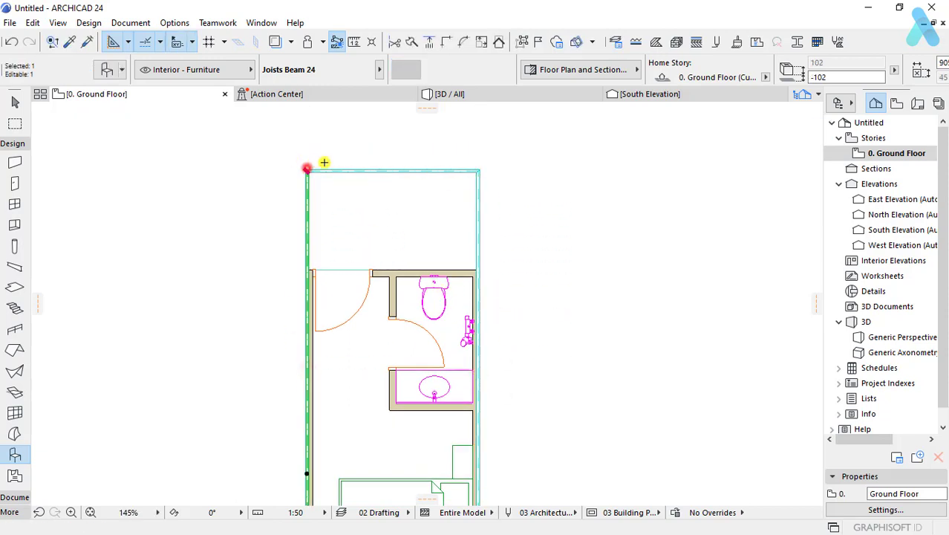
left_click(387, 122)
left_click(576, 211)
scroll(394, 208, "down", 3)
scroll(384, 408, "up", 3)
Step: Override the surface of all four frame joist beams with Paint - Forest Green
left_click(382, 407, "shift")
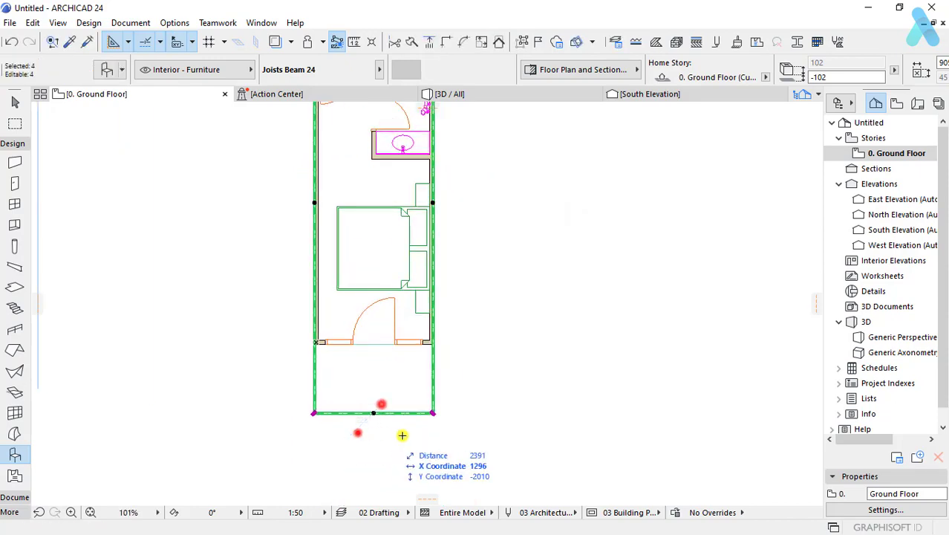
key("ctrl+t")
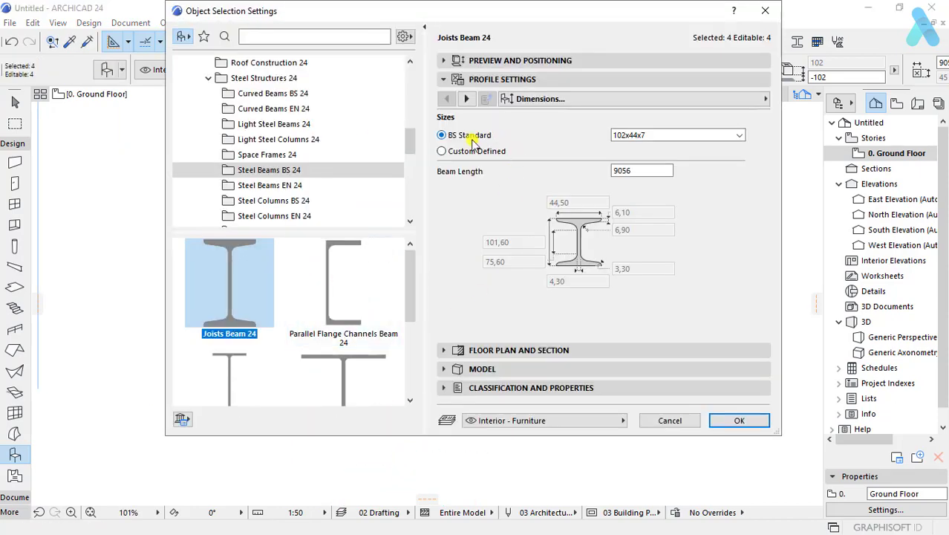
left_click(457, 368)
left_click(447, 409)
left_click(519, 409)
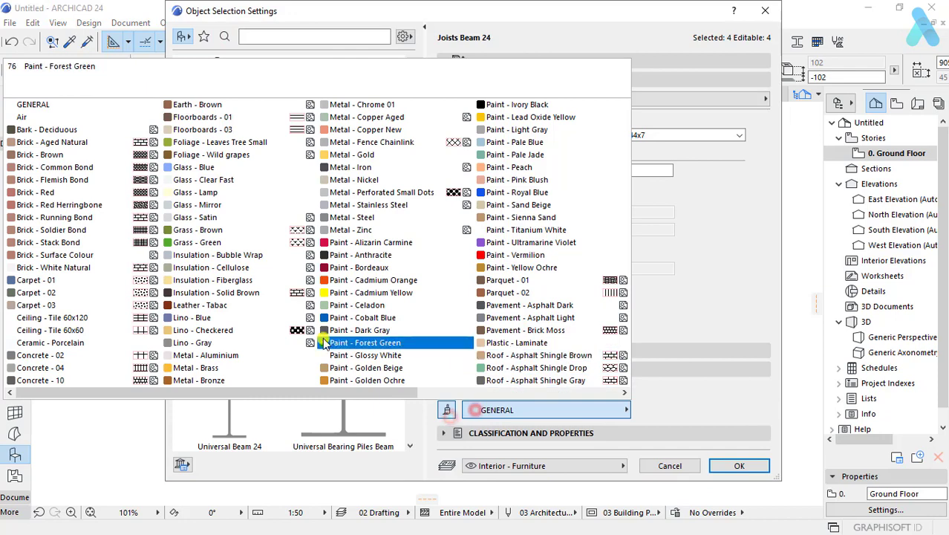
left_click(341, 254)
left_click(738, 466)
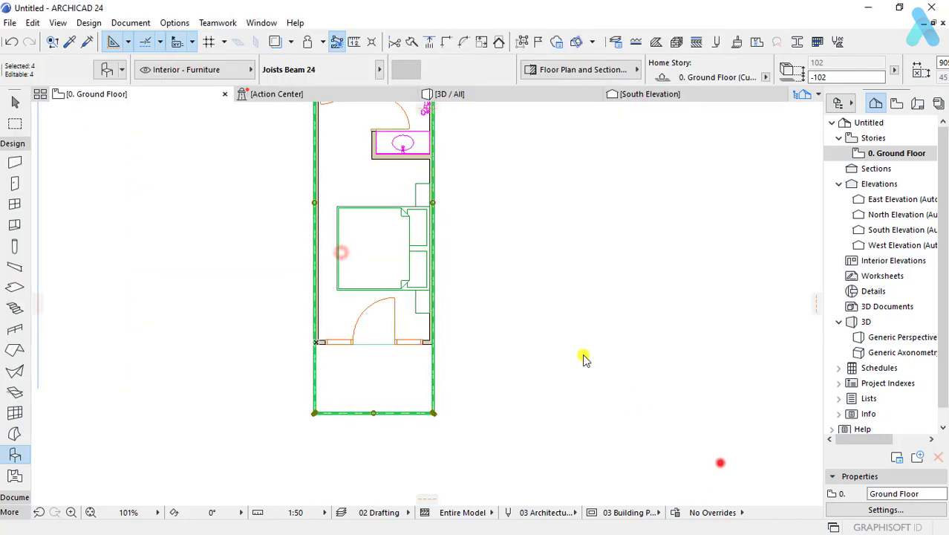
left_click(388, 418)
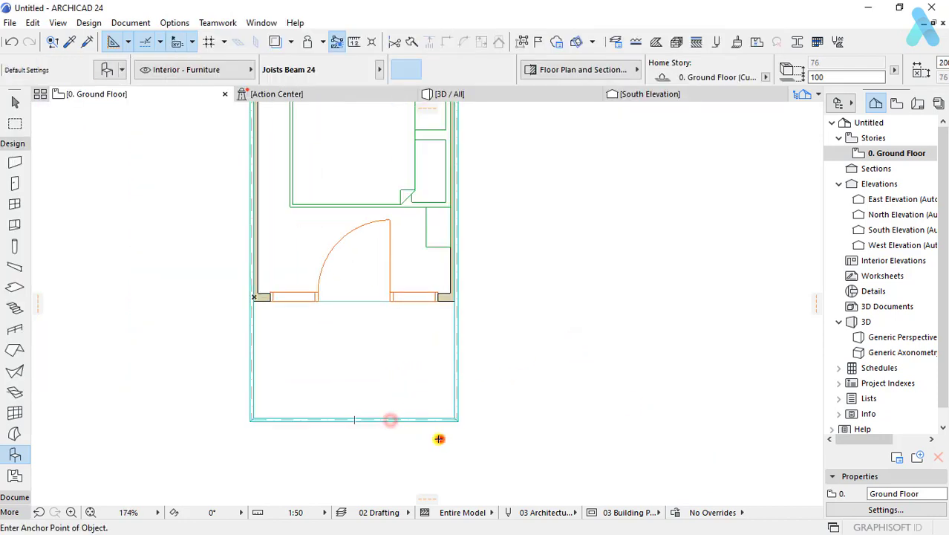
Step: Start a Drag Multiply with Spread on the bottom porch beam, setting the vector's start point
left_click(423, 421)
left_click(456, 417)
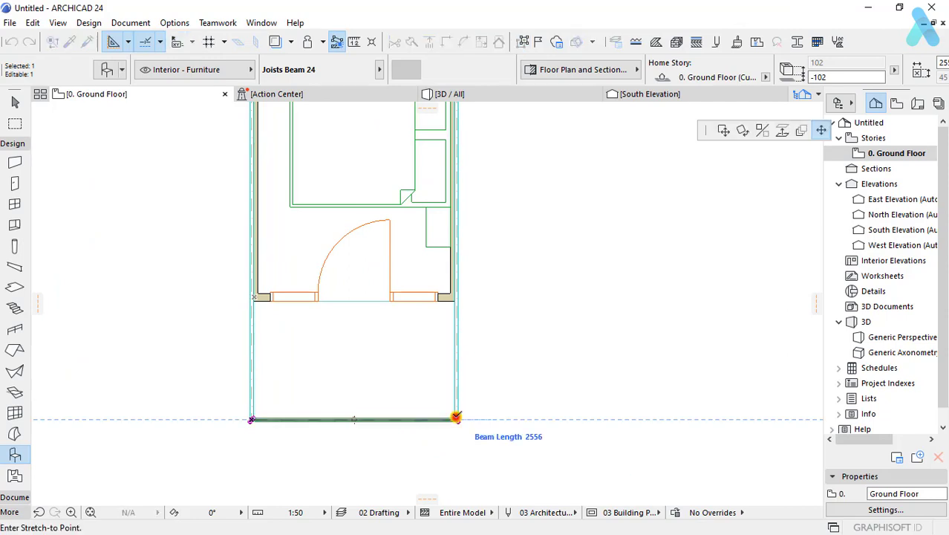
left_click(802, 131)
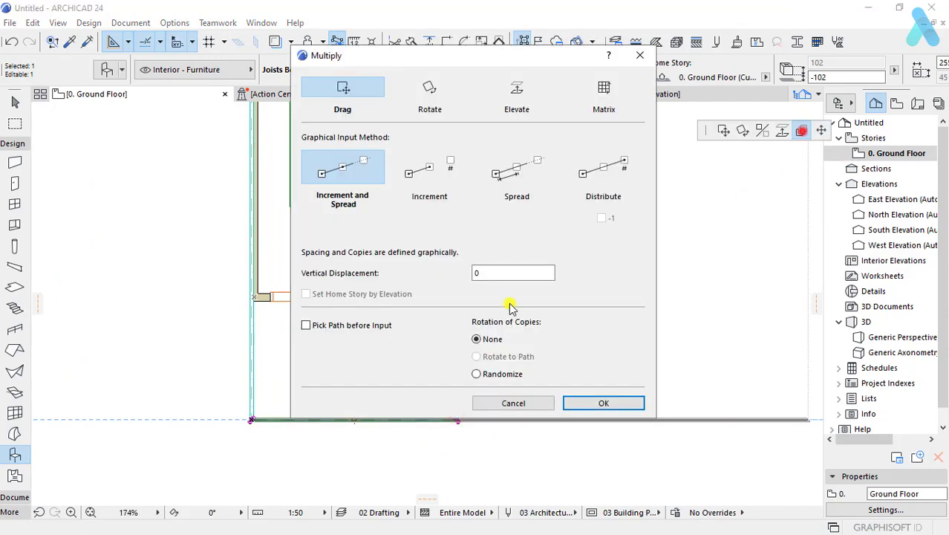
left_click(524, 172)
left_click(587, 402)
left_click(524, 421)
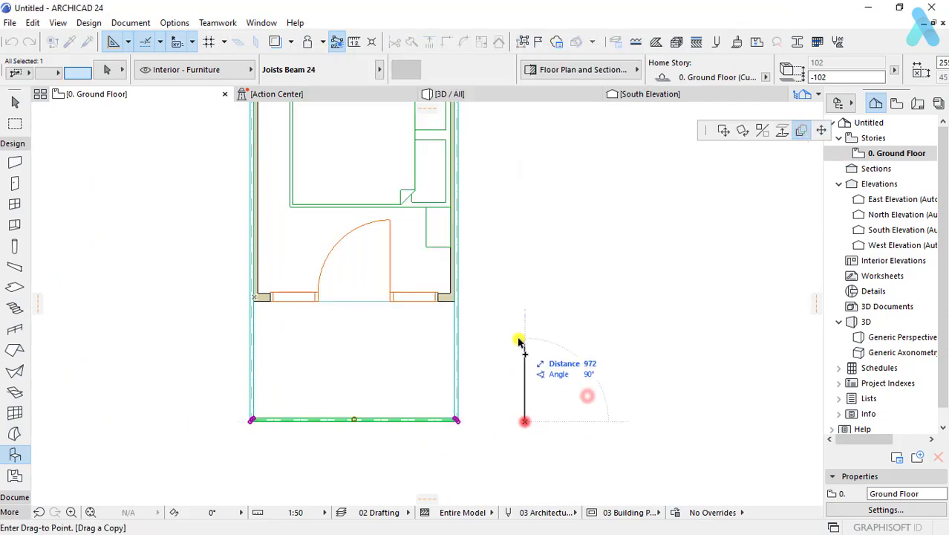
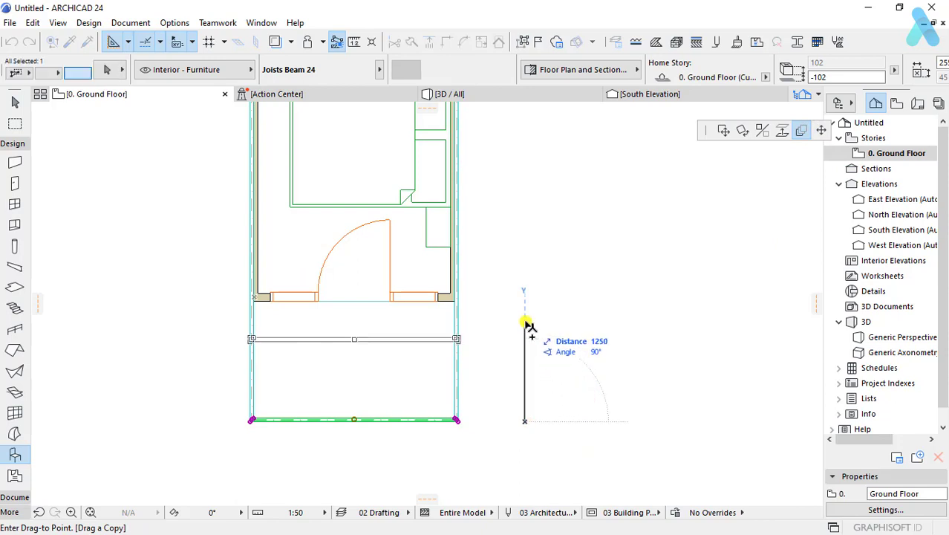
Step: Move the horizontal joist beam so its end sits at the front wall corner
left_click(525, 325)
left_click(513, 365)
scroll(424, 329, "up", 2)
left_click(447, 339)
scroll(460, 327, "up", 4)
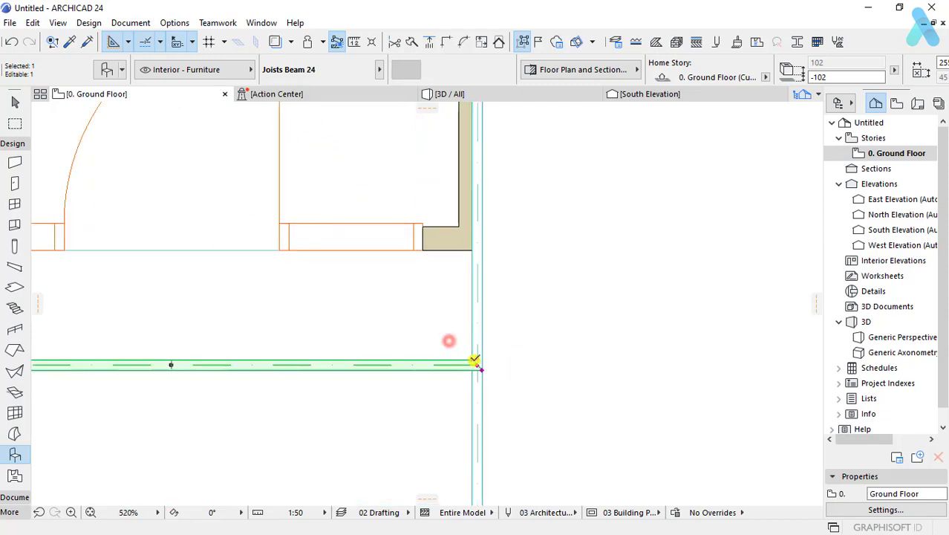
left_click(474, 238)
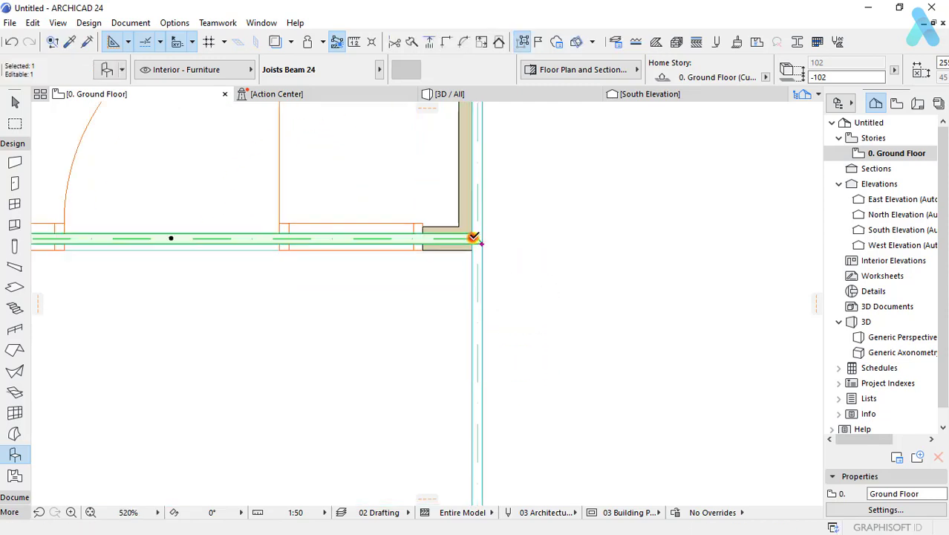
scroll(492, 246, "up", 2)
Step: Square the beam's right end flush against the side frame with Angular Stretch
left_click(492, 247)
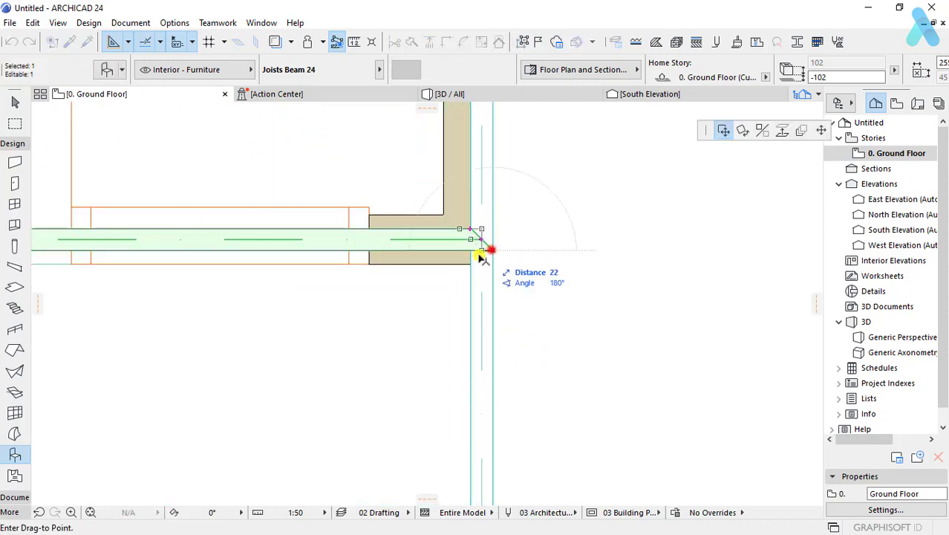
left_click(822, 130)
left_click(483, 276)
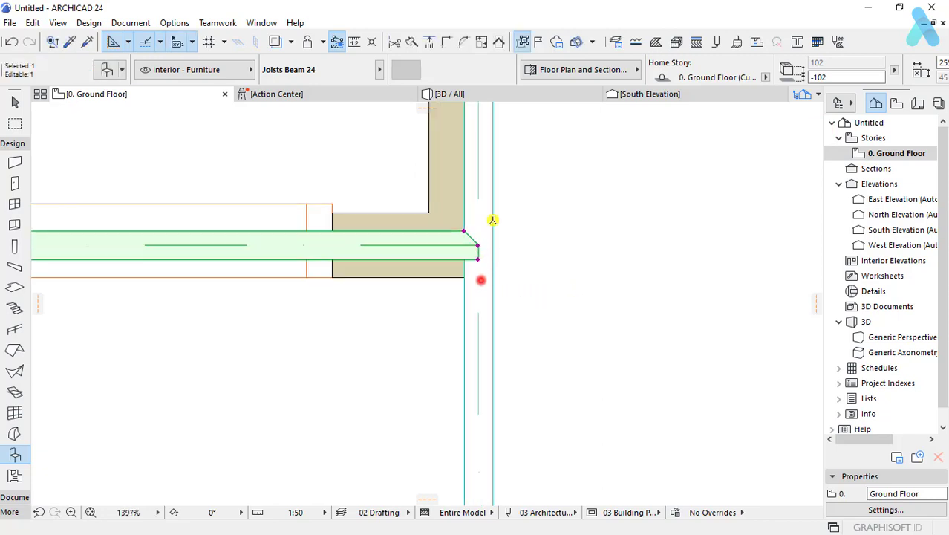
scroll(493, 218, "up", 2)
left_click(445, 237)
left_click(473, 225)
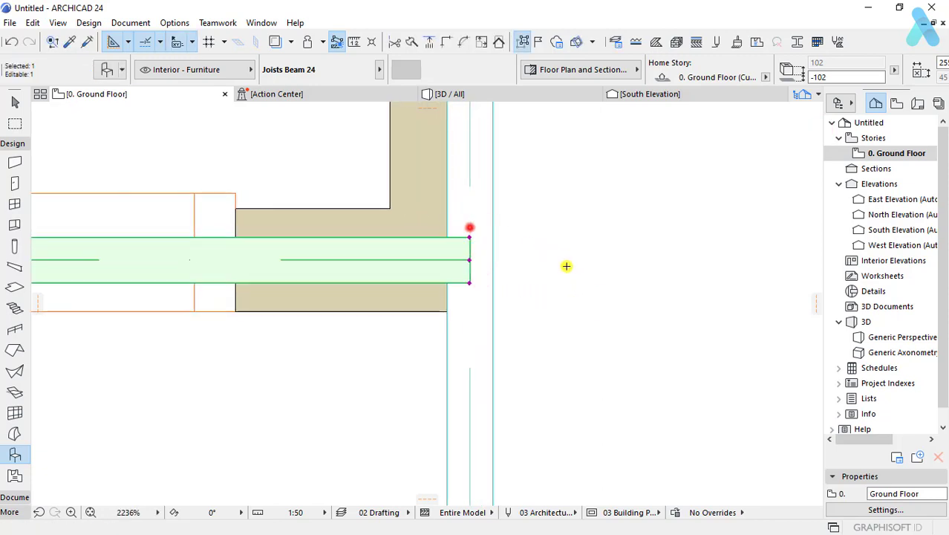
scroll(566, 264, "down", 4)
scroll(120, 269, "up", 1)
scroll(137, 286, "up", 3)
Step: Square the beam's left end flush against the opposite side frame
left_click(137, 286)
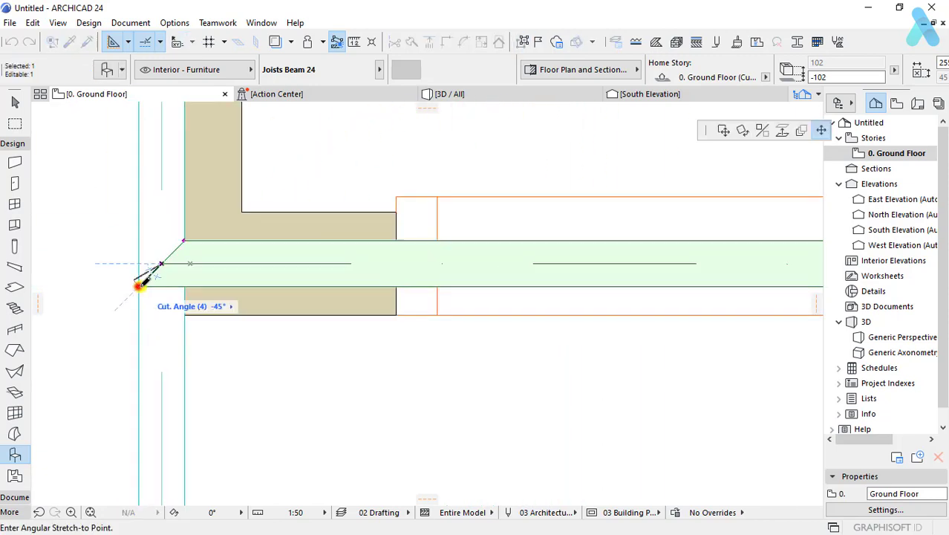
left_click(163, 238)
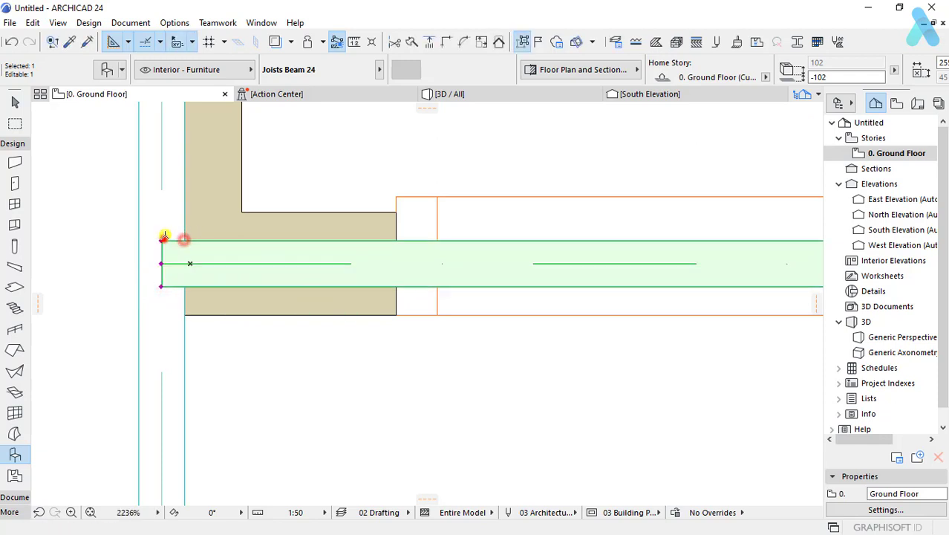
scroll(283, 318, "down", 5)
scroll(312, 319, "down", 2)
middle_click_drag(333, 318, 343, 378)
scroll(343, 371, "down", 1)
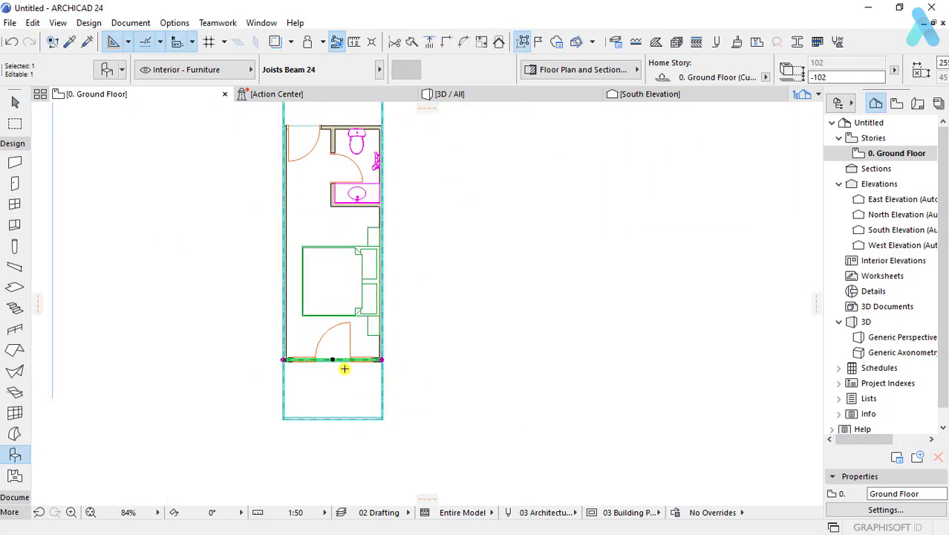
scroll(261, 355, "up", 1)
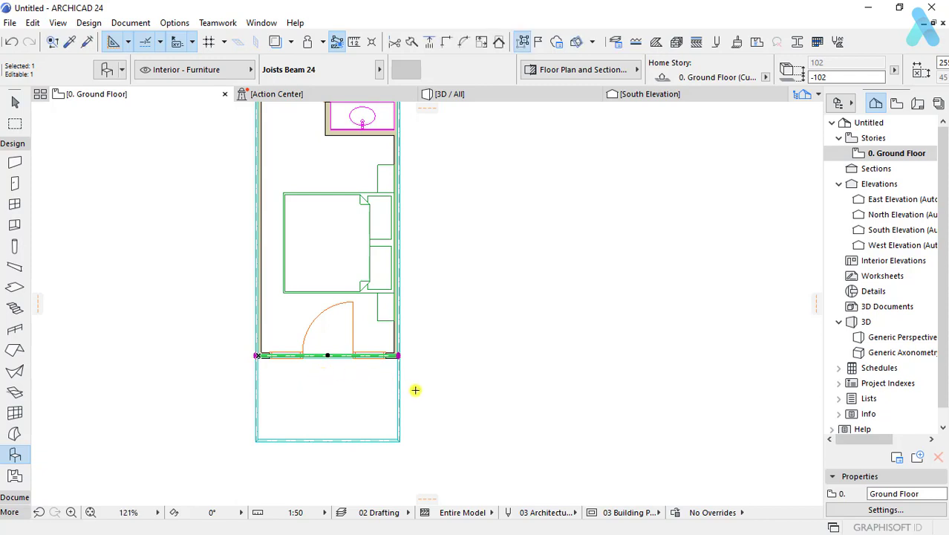
Step: Array the joist beam at even spacing along the cabin floor with Multiply
left_click(398, 356)
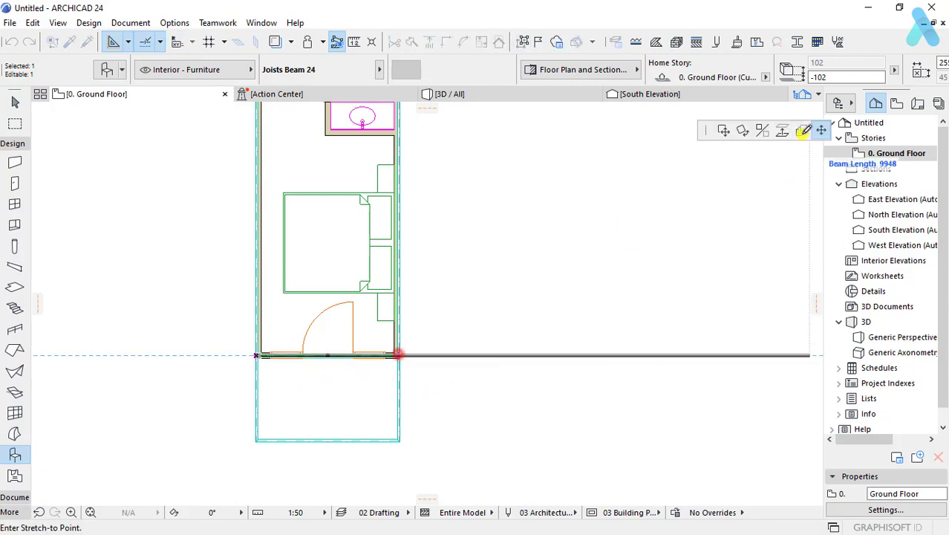
left_click(800, 130)
left_click(602, 403)
scroll(452, 372, "down", 1)
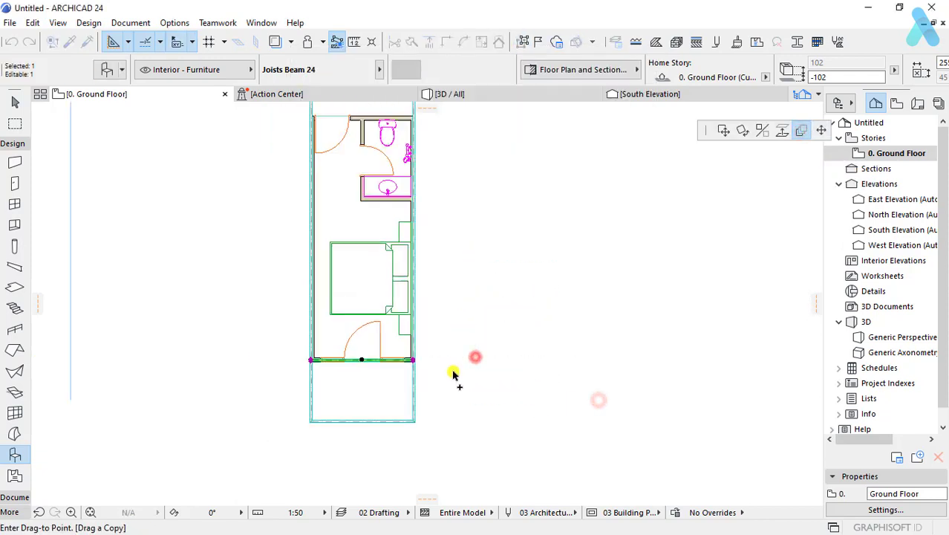
scroll(452, 371, "down", 1)
left_click(465, 198)
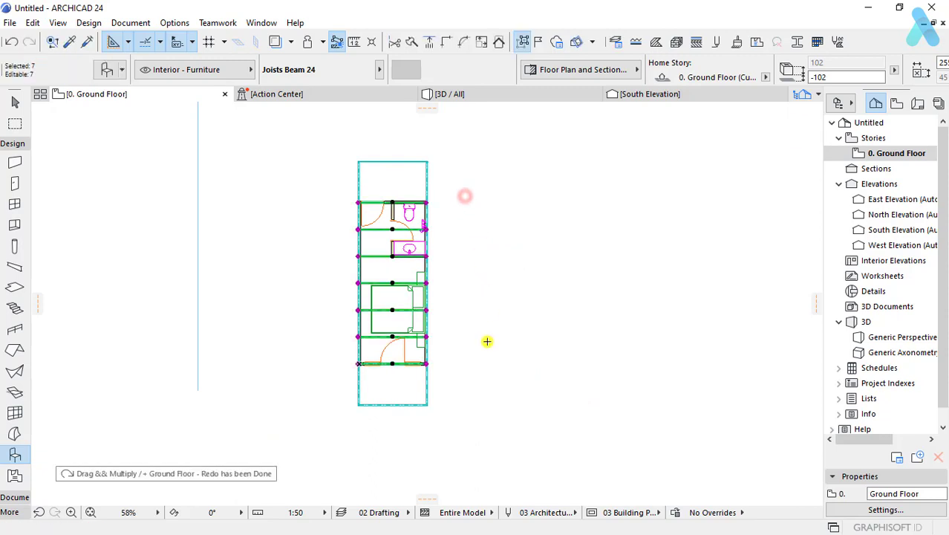
left_click(449, 394)
scroll(377, 256, "up", 4)
scroll(373, 278, "down", 2)
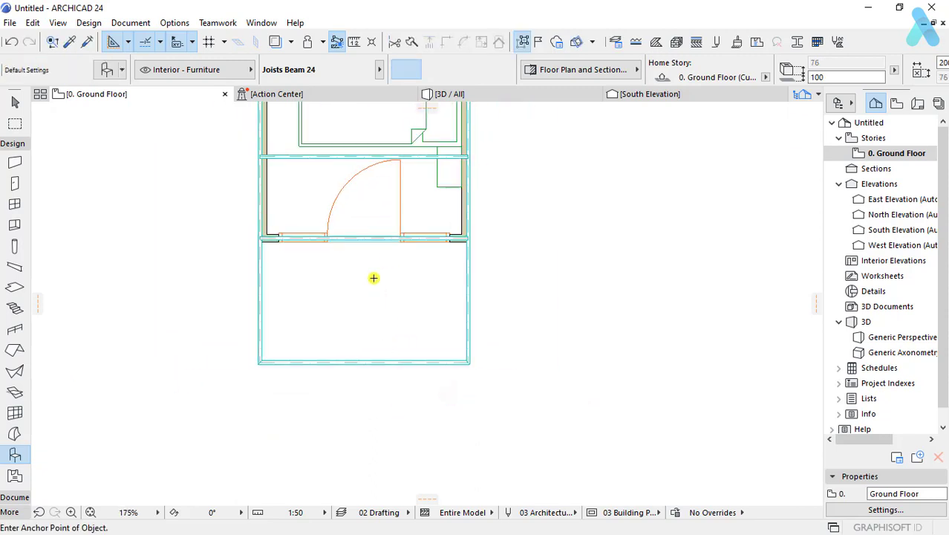
scroll(371, 234, "up", 1)
scroll(404, 277, "up", 1, "ctrl")
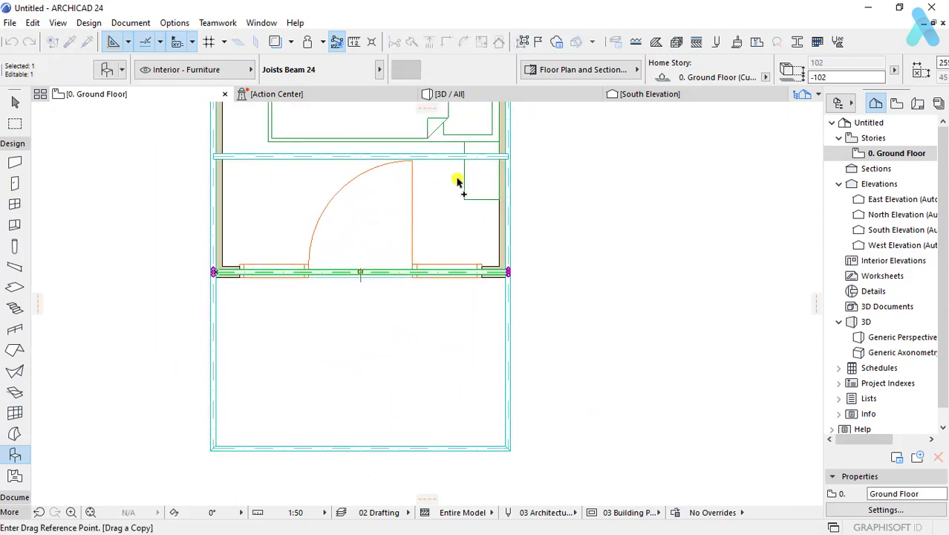
Step: Copy a joist beam across the middle of the deck
left_click(508, 159)
left_click(509, 271)
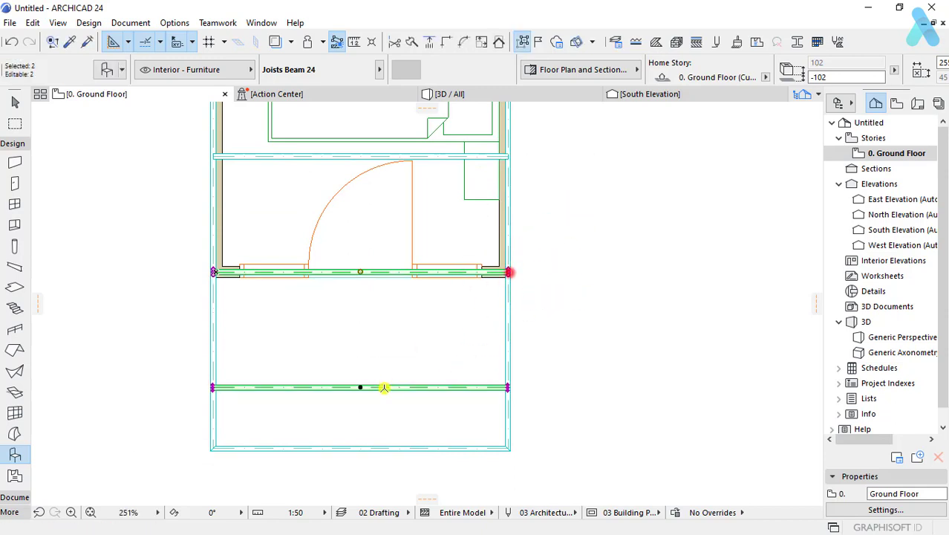
scroll(371, 392, "down", 2)
key("Escape")
Step: Mirror a copy of the lower joist beam to the far end of the floor
left_click(430, 383)
left_click(393, 398)
scroll(392, 392, "down", 2)
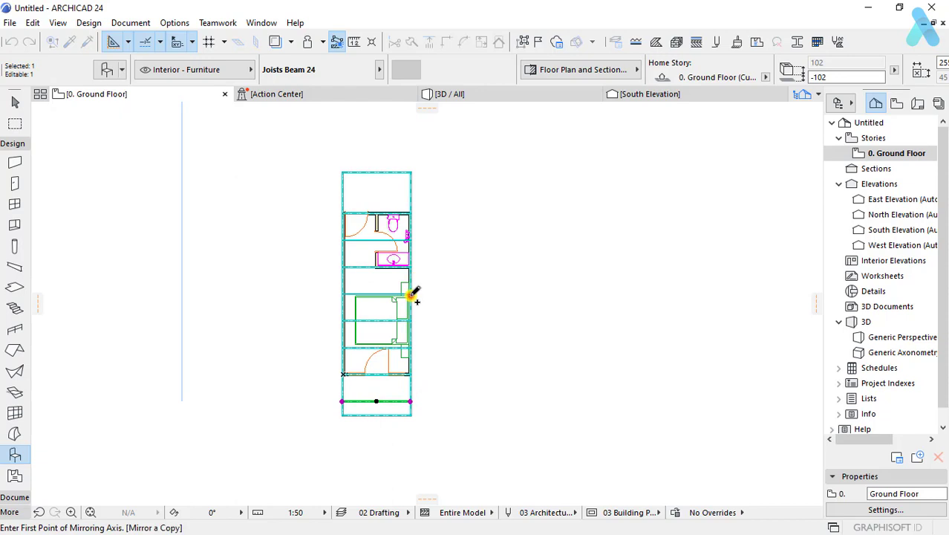
left_click(440, 297)
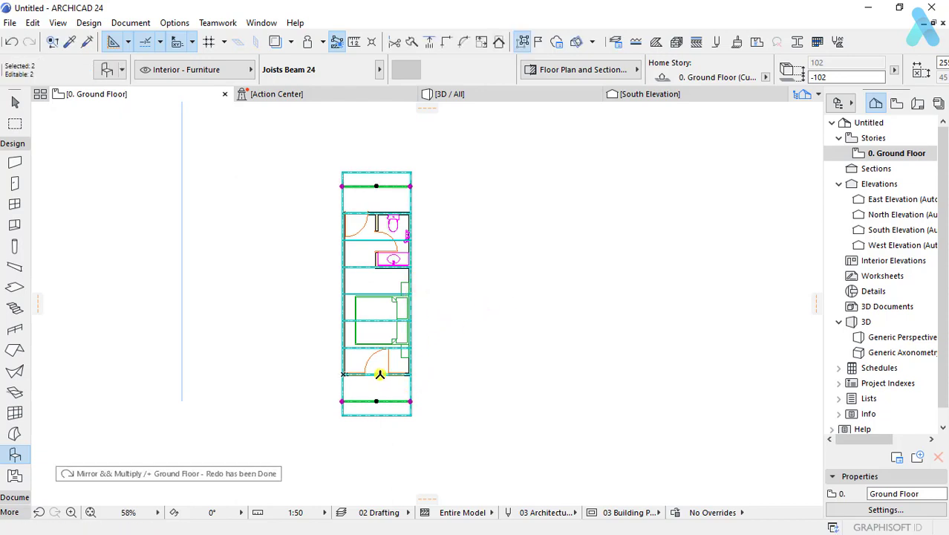
key("Escape")
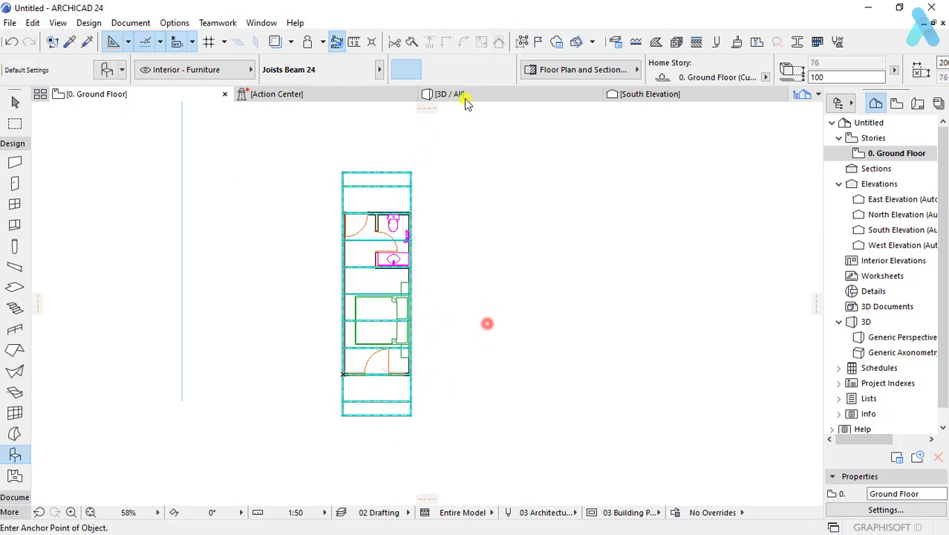
left_click(460, 95)
Step: Select all joist beams in 3D and switch their profile to custom dimensions
scroll(450, 271, "down", 5)
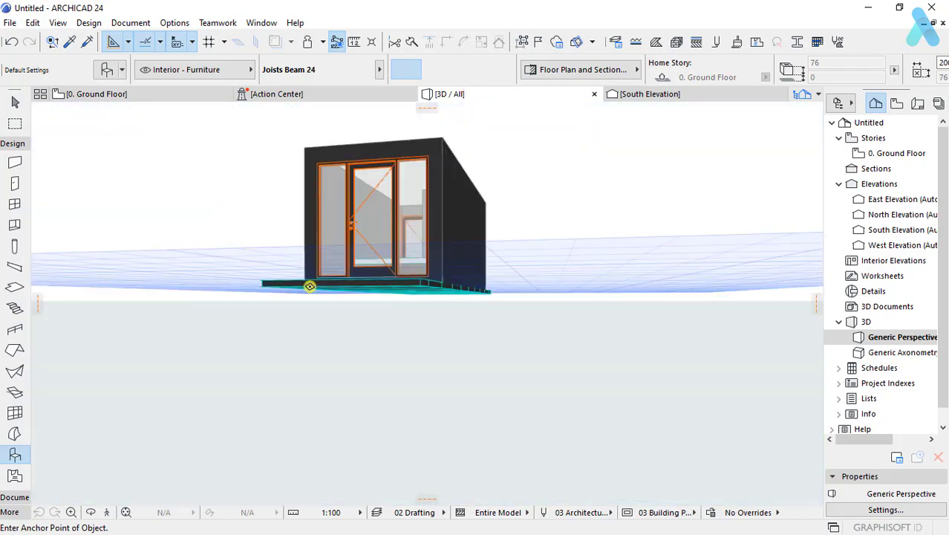
mouse_move(310, 287)
middle_mouse_down("shift")
mouse_move(601, 290)
mouse_move(500, 314)
mouse_move(254, 290)
mouse_move(303, 298)
mouse_move(271, 277)
mouse_move(252, 280)
mouse_move(313, 276)
mouse_move(281, 310)
mouse_move(341, 338)
middle_mouse_up("shift")
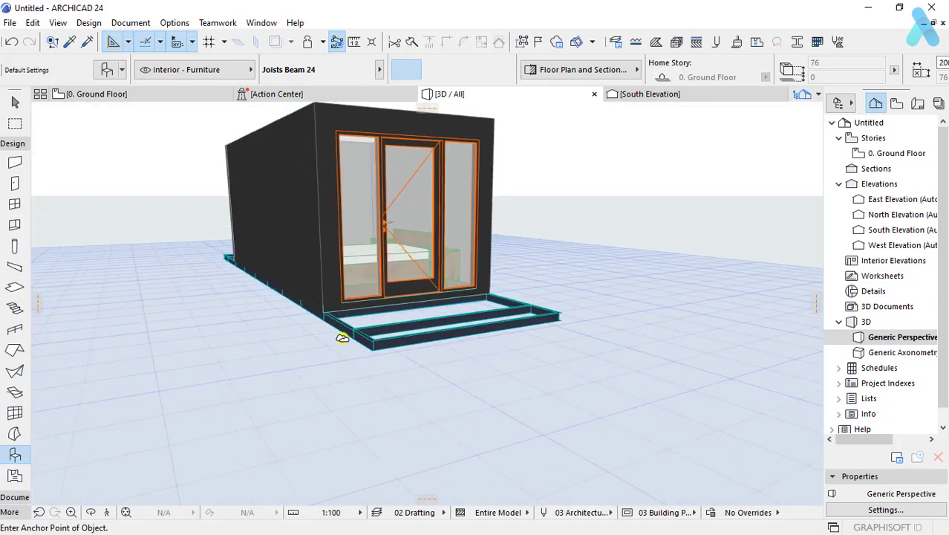
scroll(341, 337, "up", 3)
left_click(384, 341)
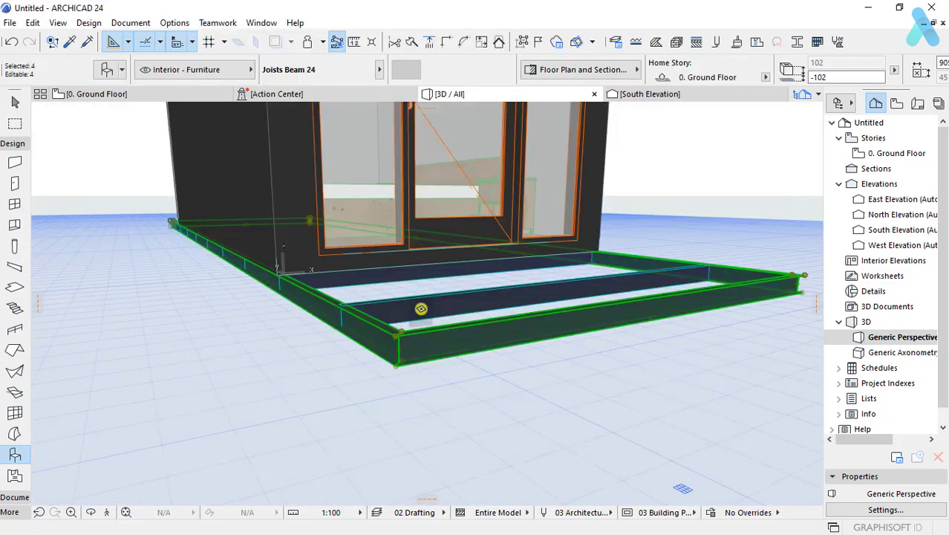
left_click(421, 308)
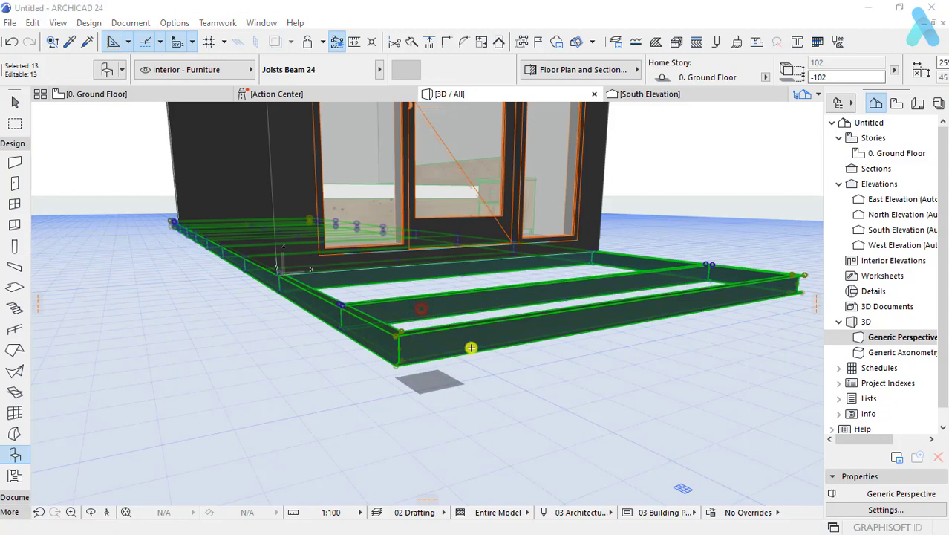
key("ctrl+t")
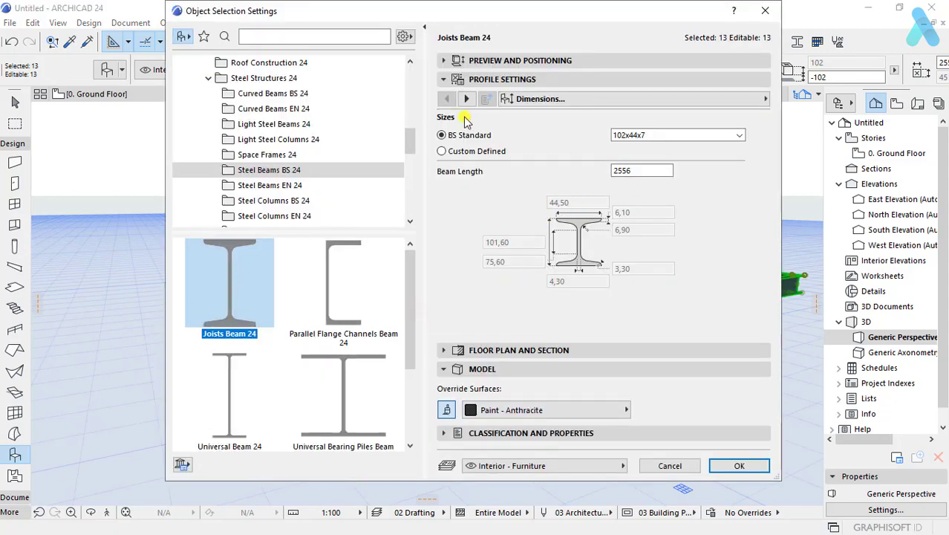
left_click(478, 62)
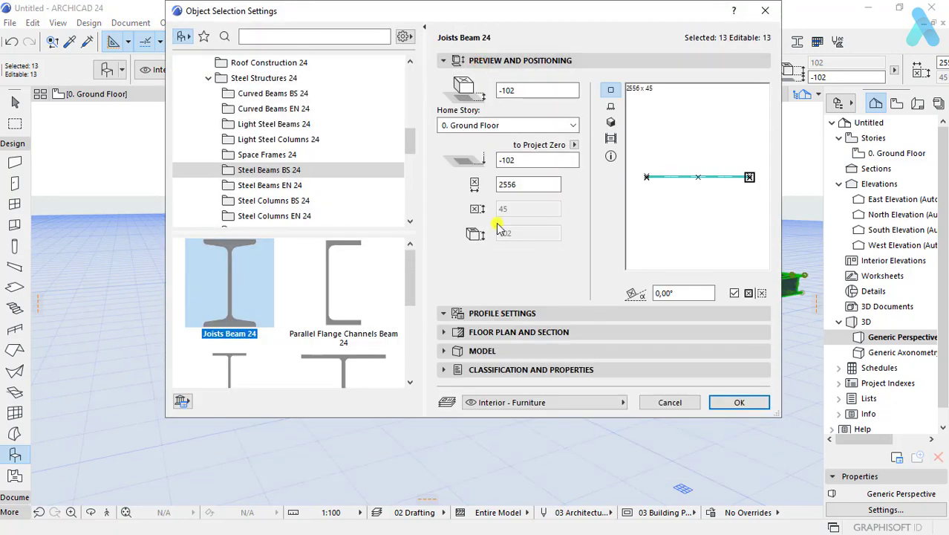
left_click(495, 313)
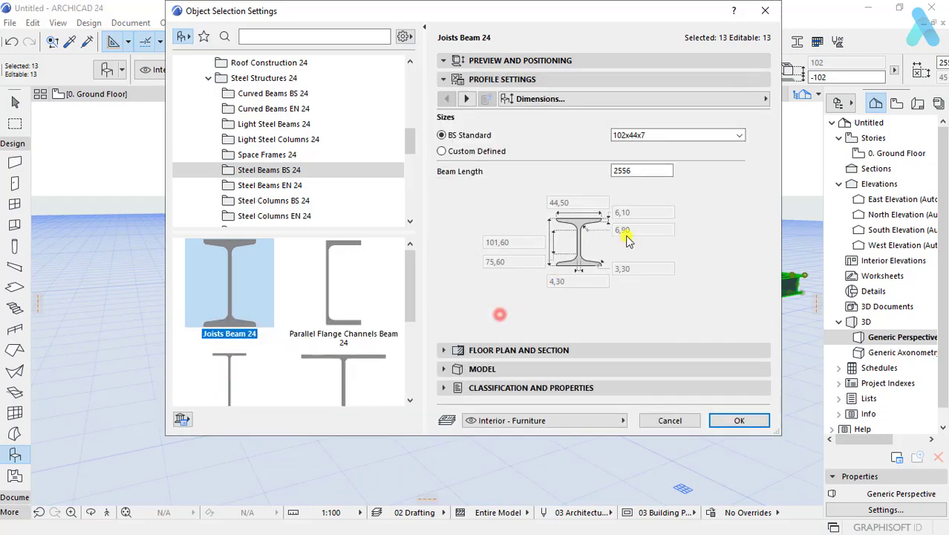
left_click(670, 135)
left_click(522, 138)
left_click(482, 151)
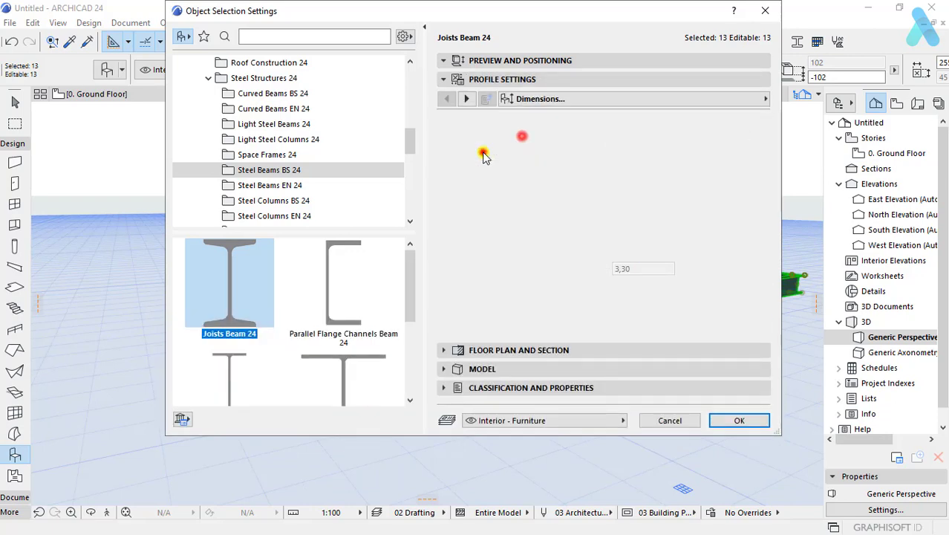
left_click(719, 425)
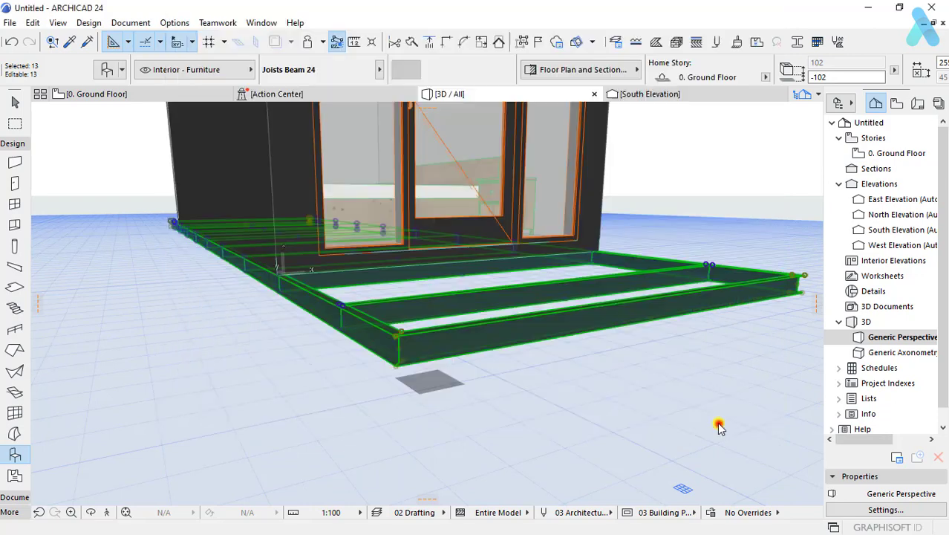
Step: Lower the joist beams to elevation -361, beneath the cabin floor
key("ctrl+t")
type("120")
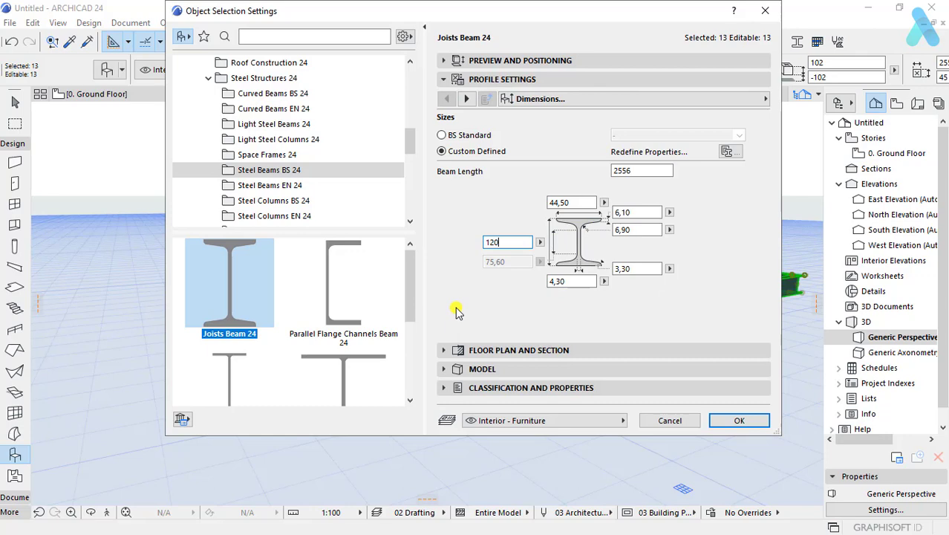
key("Return")
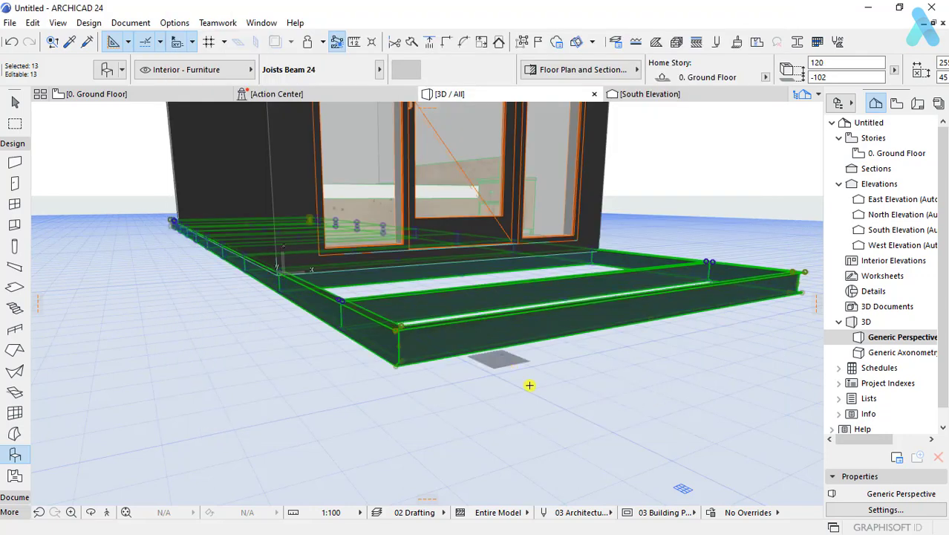
middle_click_drag(375, 329, 439, 250, "shift")
mouse_move(445, 227)
left_mouse_down()
mouse_move(445, 351)
mouse_move(264, 232)
left_mouse_up()
left_click(445, 352)
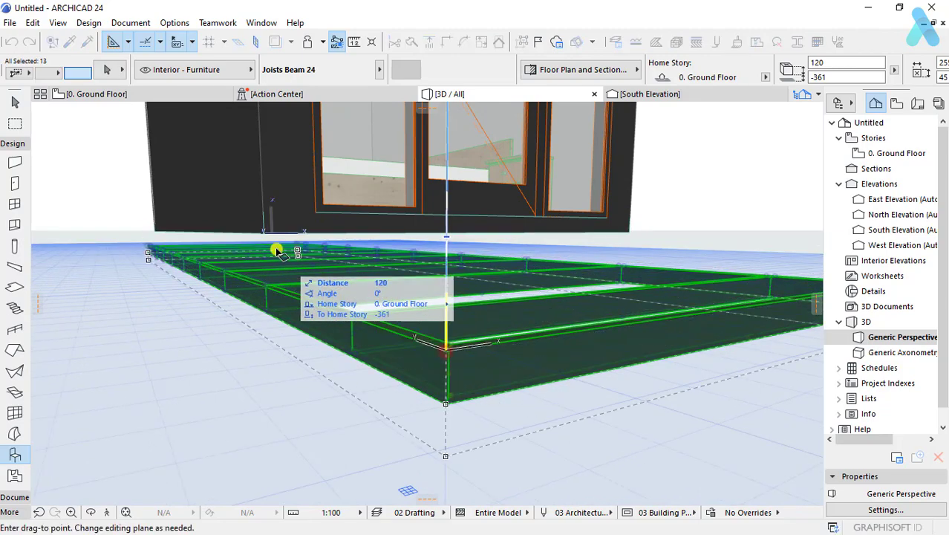
left_click(263, 231)
scroll(362, 336, "down", 3)
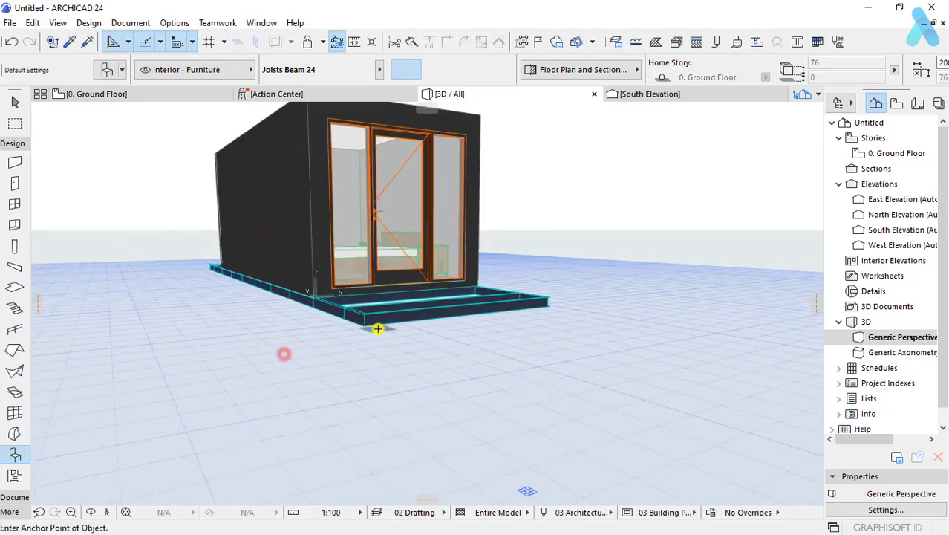
middle_click_drag(378, 328, 245, 388, "shift")
Step: On the Ground Floor plan, offset the slab's upper edge out to the outer joist
key("F2")
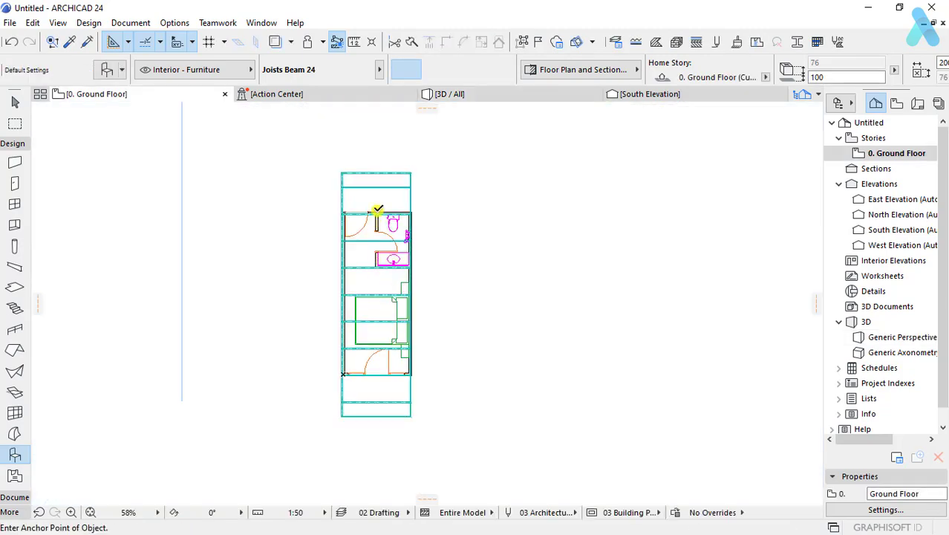
left_click(378, 209)
scroll(379, 209, "up", 5)
left_click(372, 228)
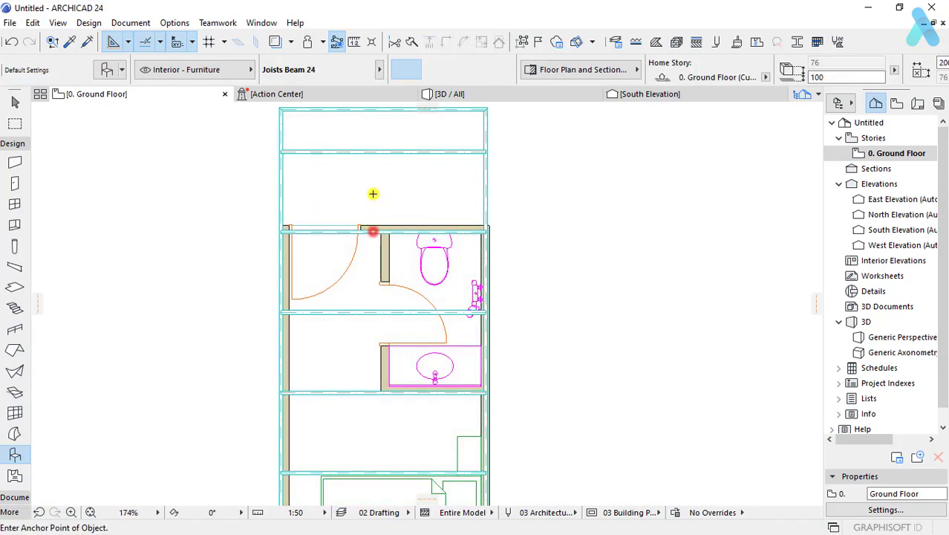
left_click(354, 284)
left_click(341, 225)
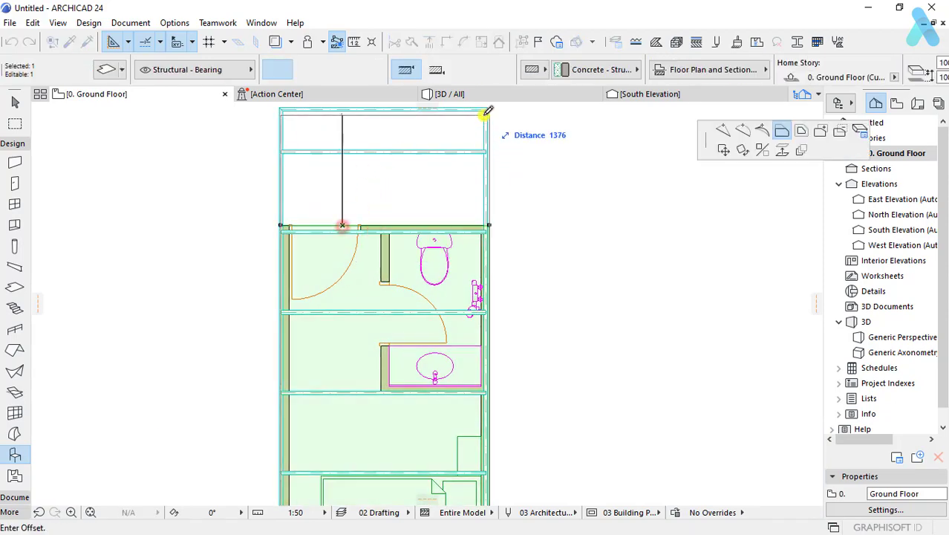
scroll(476, 143, "up", 2)
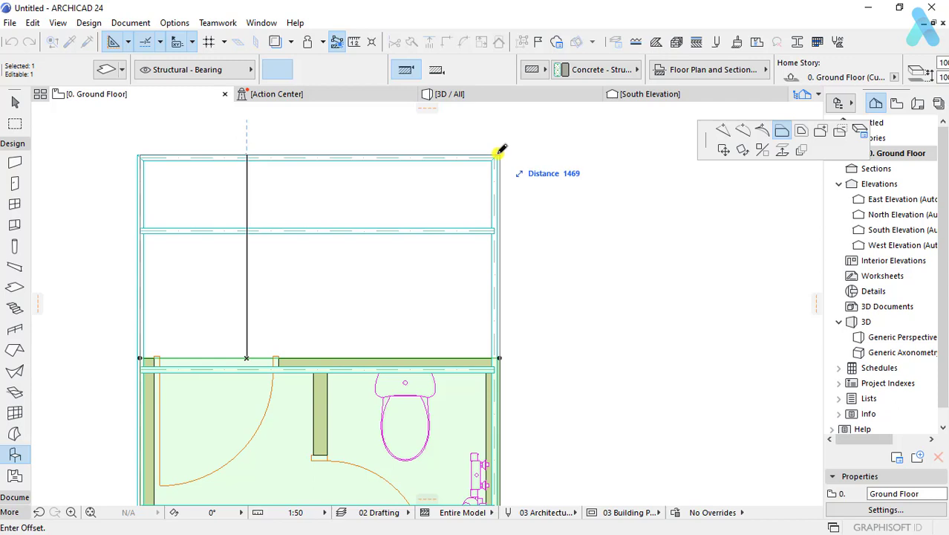
left_click(500, 152)
scroll(496, 151, "down", 4)
Step: Offset the slab's lower edge out to the bottom joist
scroll(458, 394, "down", 2)
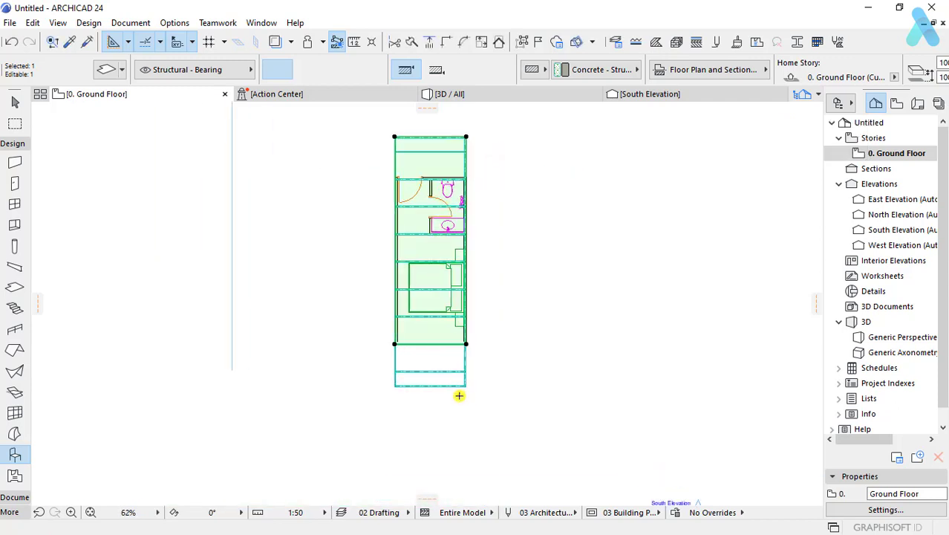
scroll(443, 319, "up", 5)
left_click(426, 265)
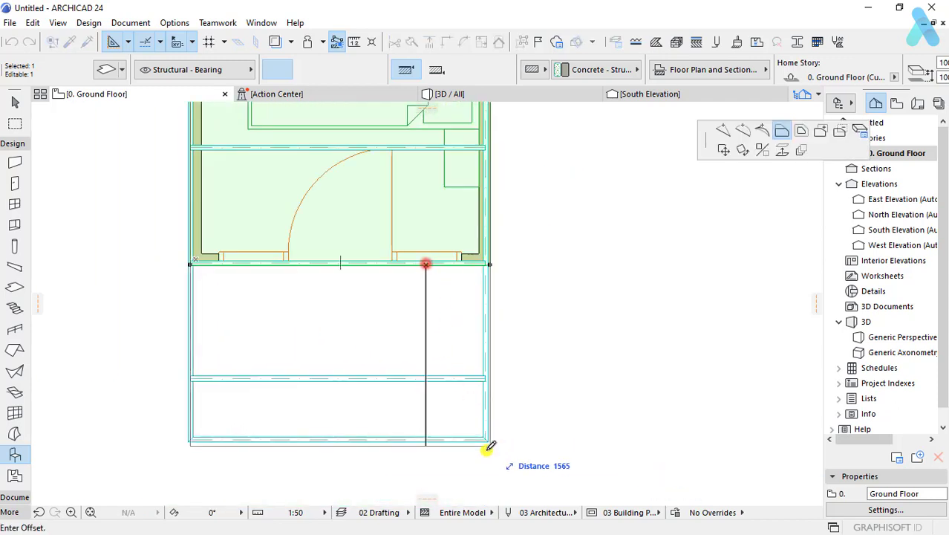
left_click(484, 442)
scroll(499, 297, "up", 1)
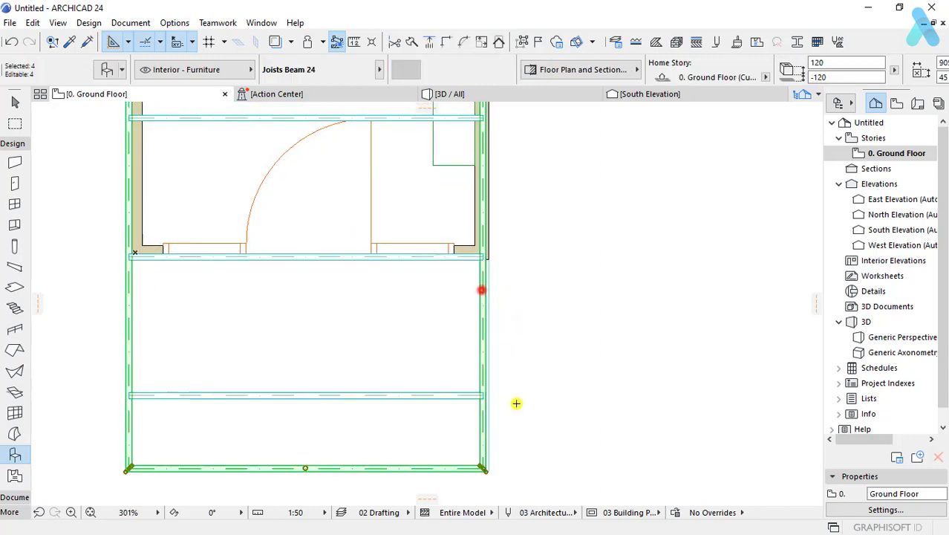
Step: Select all joist beams and check the hotspot at a beam corner junction
middle_click_drag(516, 403, 524, 307)
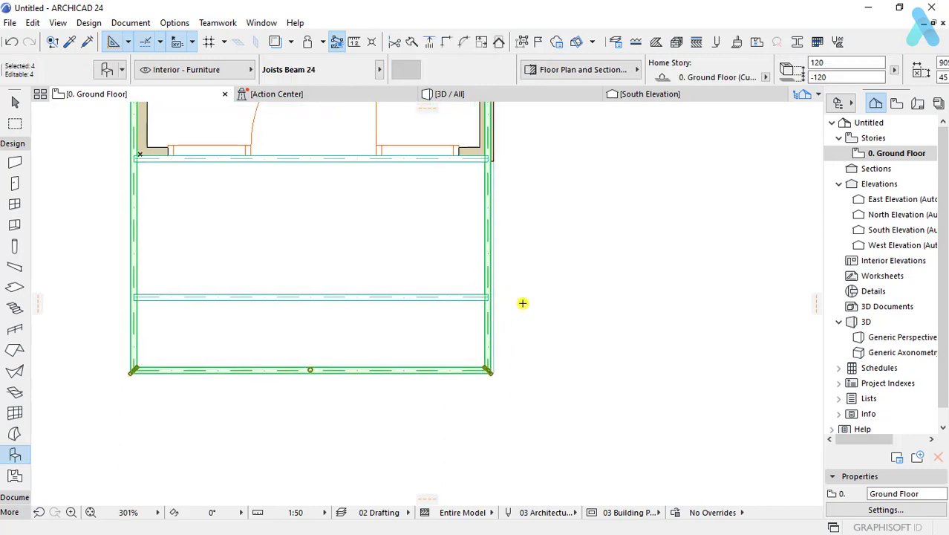
middle_click_drag(235, 249, 274, 290)
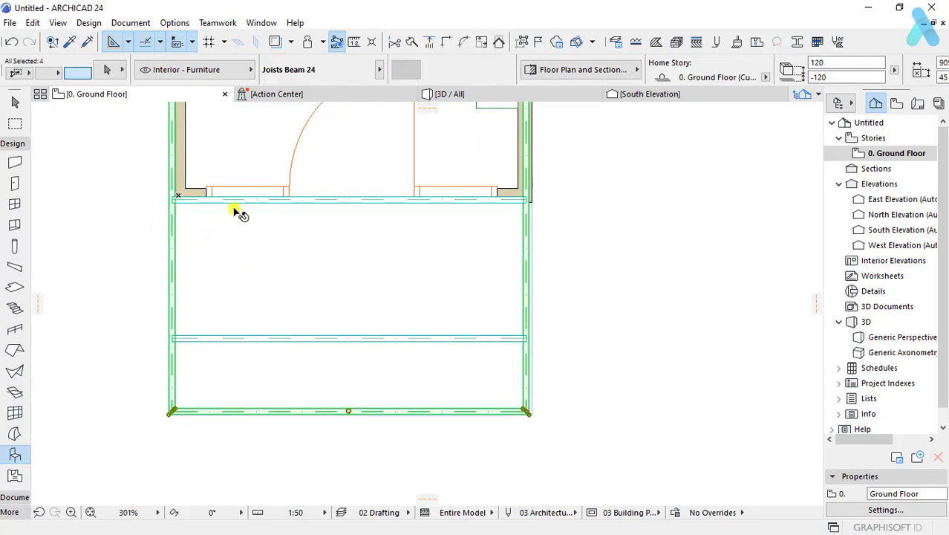
scroll(201, 207, "up", 2)
scroll(201, 207, "up", 2)
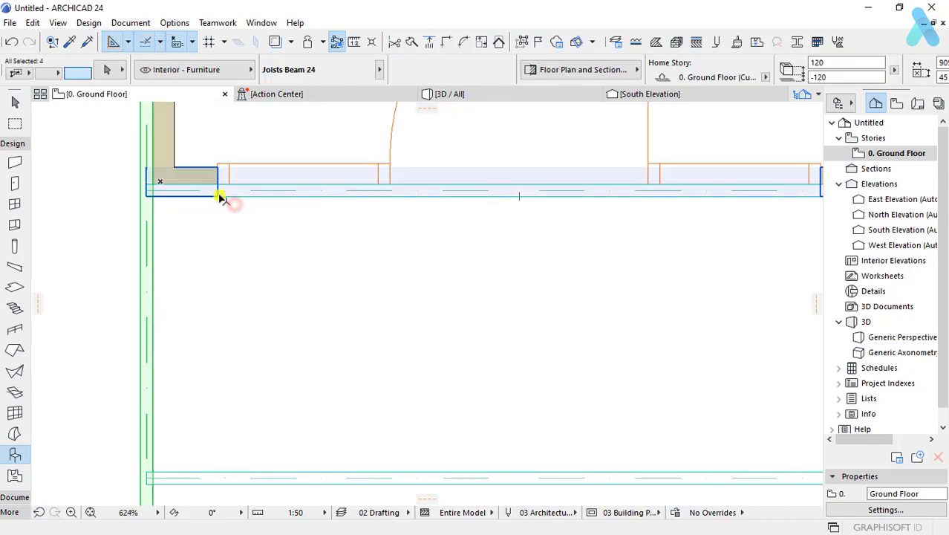
left_click(518, 189)
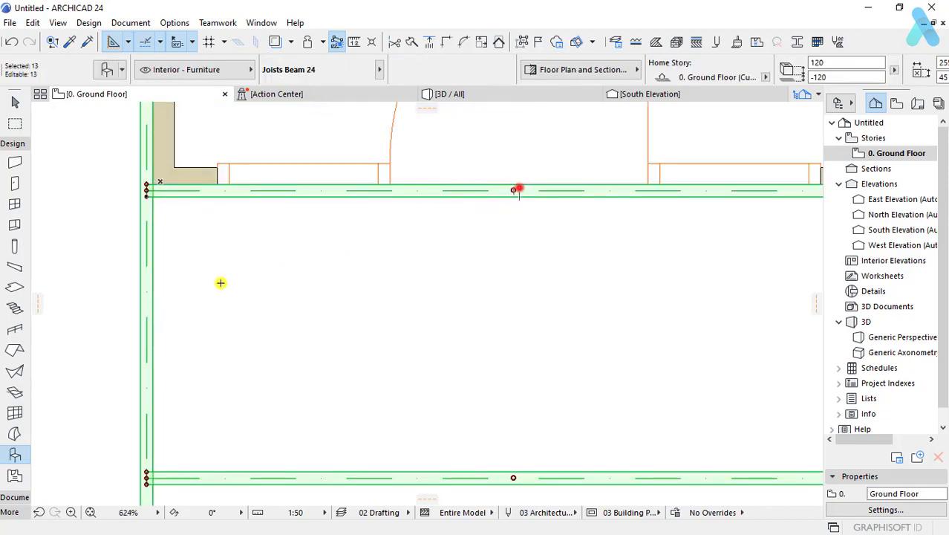
middle_click_drag(220, 283, 392, 263)
scroll(381, 292, "up", 8)
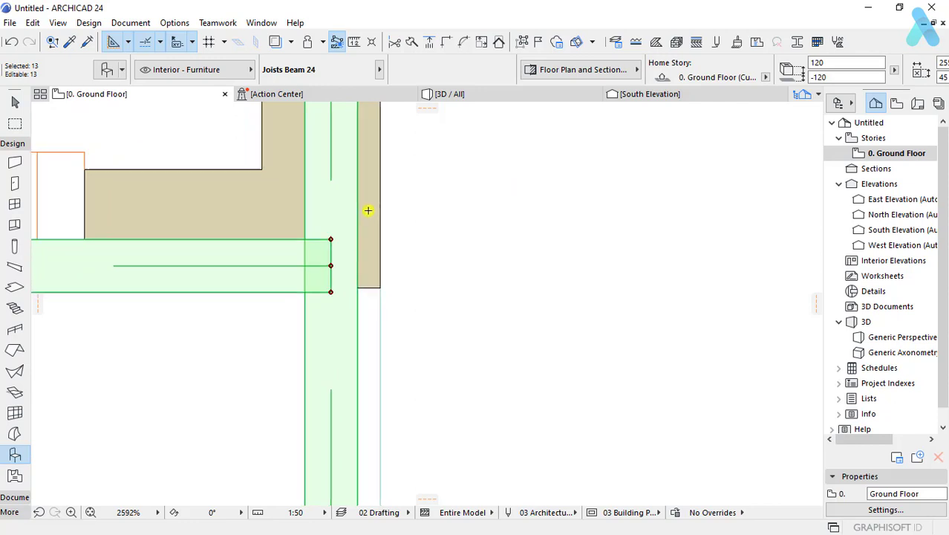
scroll(359, 405, "down", 12)
scroll(366, 429, "up", 5)
scroll(375, 404, "up", 3)
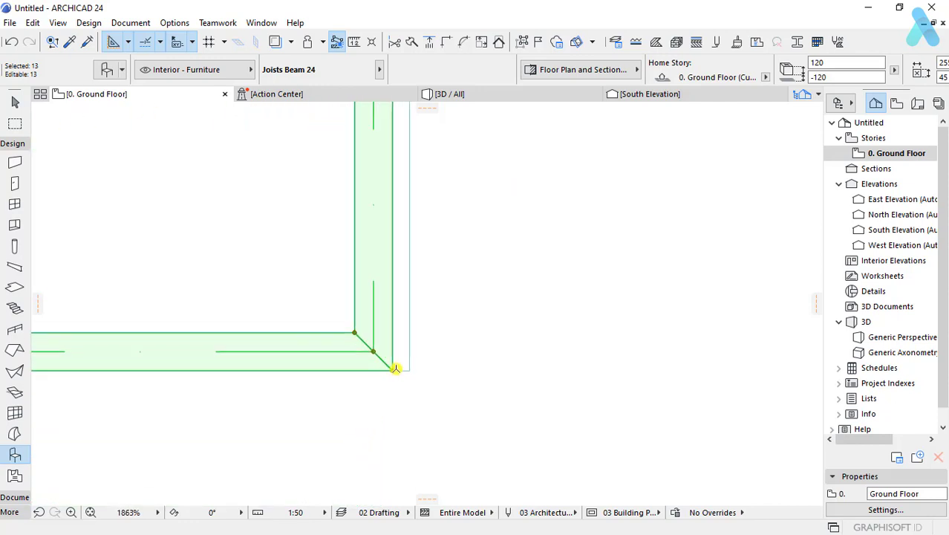
left_click(395, 367)
Step: View the cabin in 3D from eye level to check the slab-covered deck
left_click(479, 358)
left_click(458, 95)
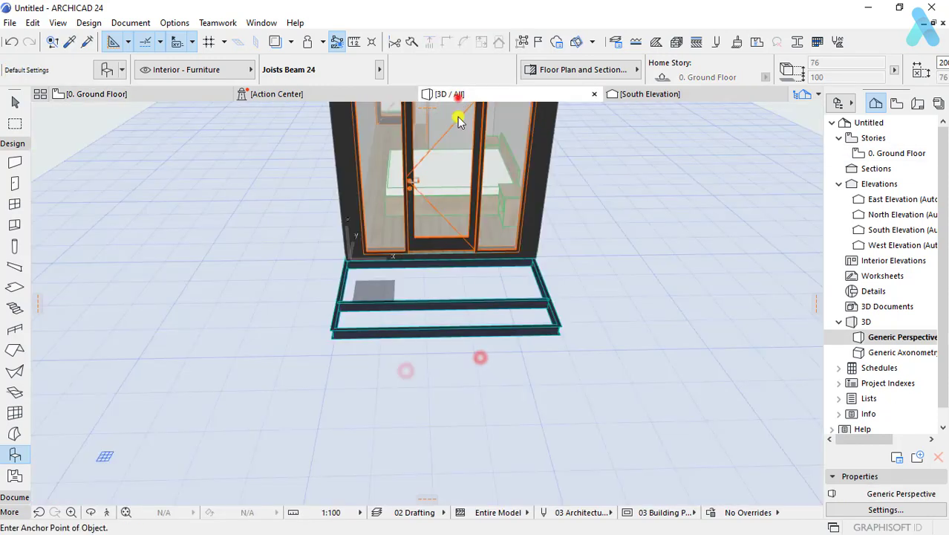
mouse_move(461, 303)
middle_mouse_down("shift")
mouse_move(479, 320)
mouse_move(560, 253)
mouse_move(393, 340)
mouse_move(311, 311)
mouse_move(186, 338)
mouse_move(398, 352)
mouse_move(419, 336)
mouse_move(612, 370)
mouse_move(401, 362)
mouse_move(572, 362)
mouse_move(457, 350)
mouse_move(358, 407)
middle_mouse_up("shift")
scroll(420, 336, "down", 3)
Step: Drag copies of a deck joist 1000 further out on the Ground Floor plan
scroll(415, 353, "down", 3)
key("F2")
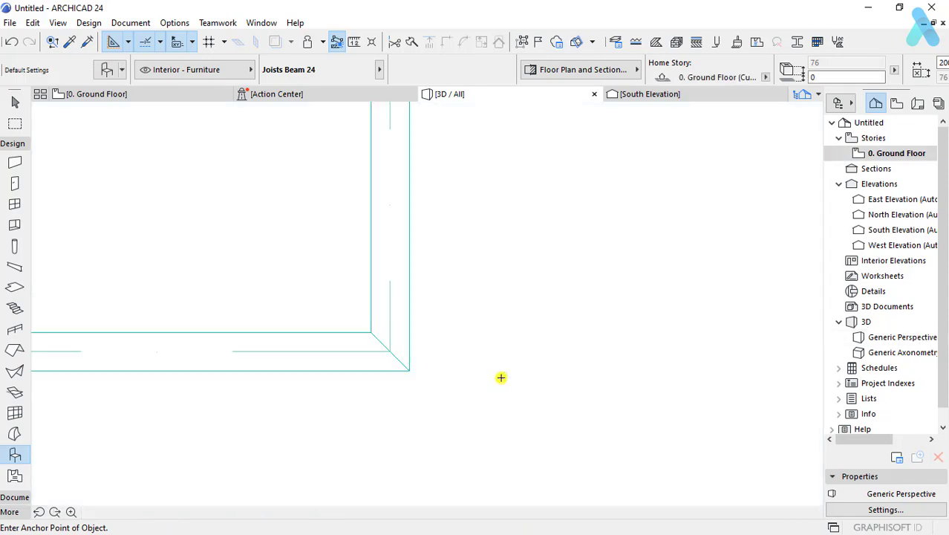
scroll(515, 262, "down", 5)
scroll(475, 312, "down", 4)
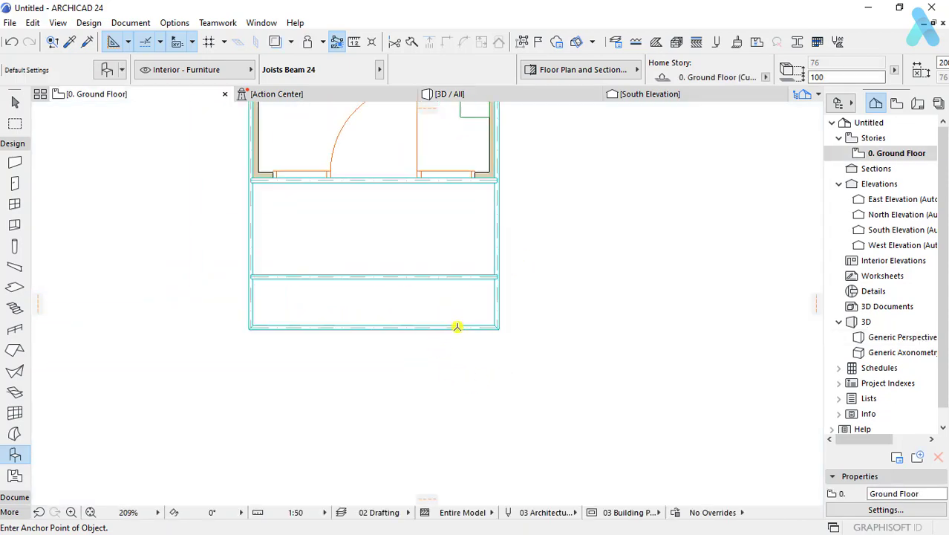
left_click(466, 326)
left_click(469, 282)
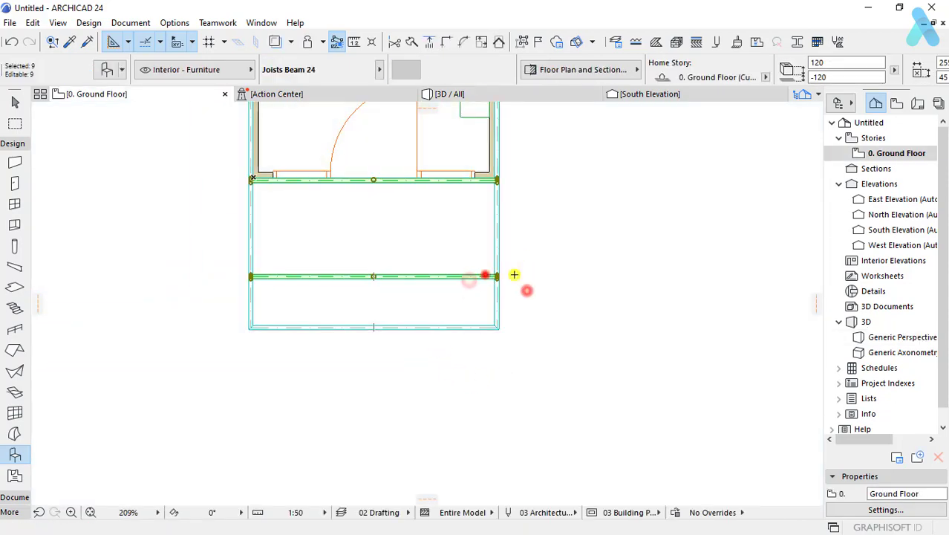
left_click(525, 269)
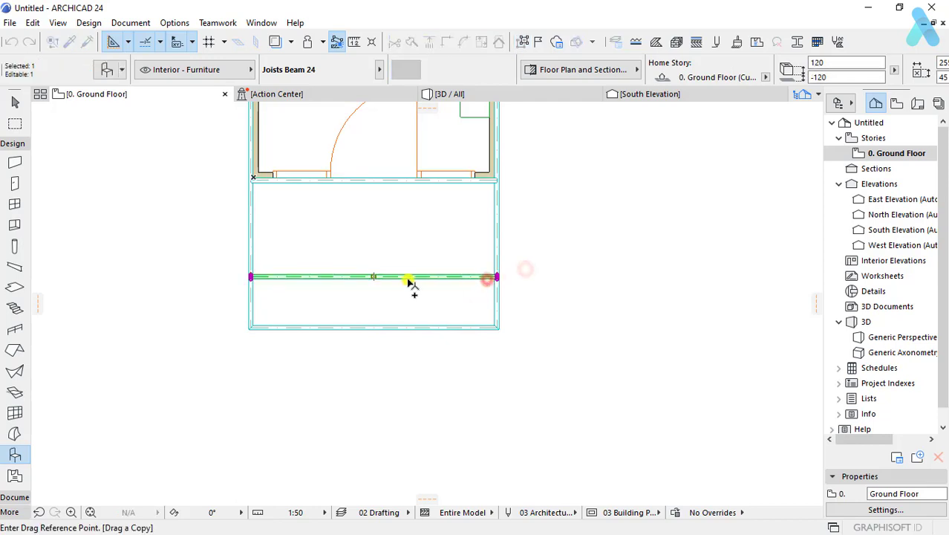
left_click(373, 180)
left_click(373, 276)
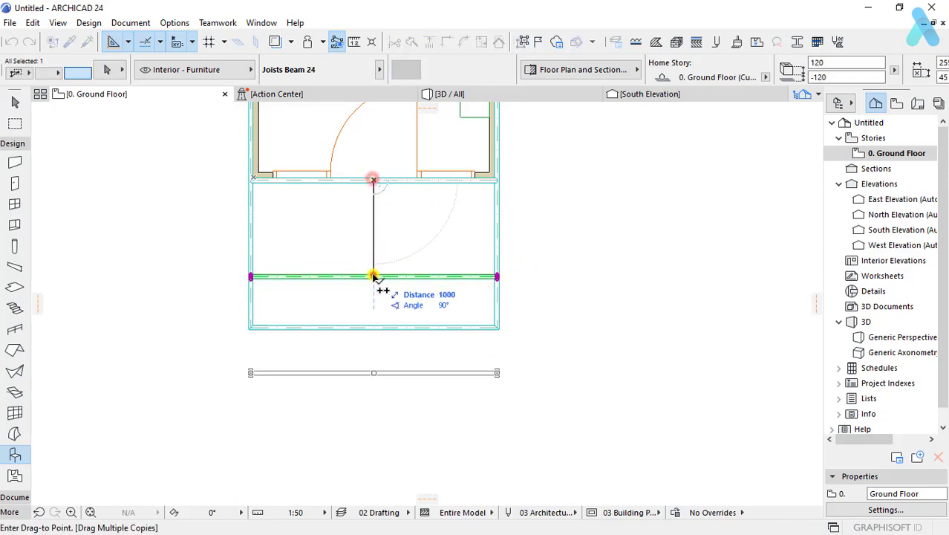
left_click(521, 353)
left_click(563, 364)
Step: Move the joist copy to the deck's new outer edge
left_click(496, 426)
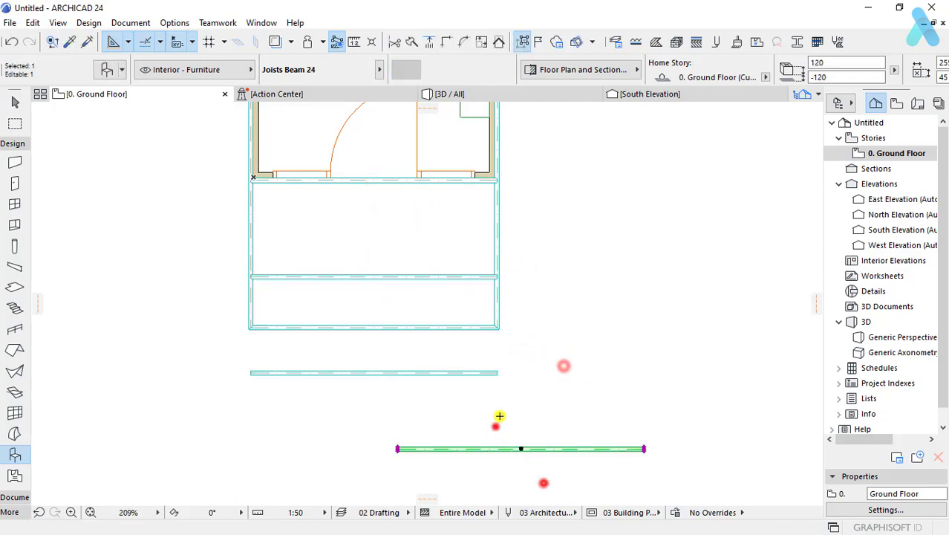
left_click(483, 325)
scroll(413, 384, "up", 2)
scroll(412, 384, "up", 1)
key("ctrl+d")
left_click(556, 286)
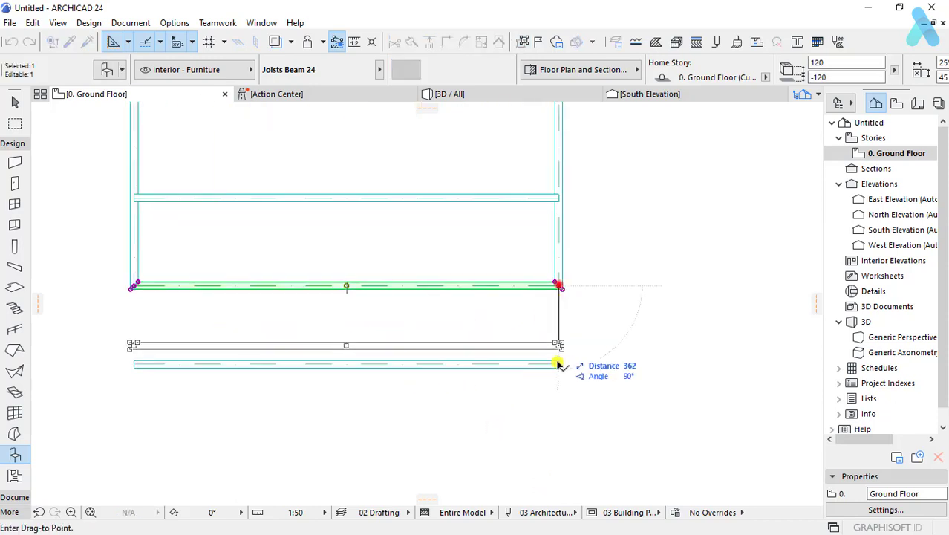
left_click(559, 363)
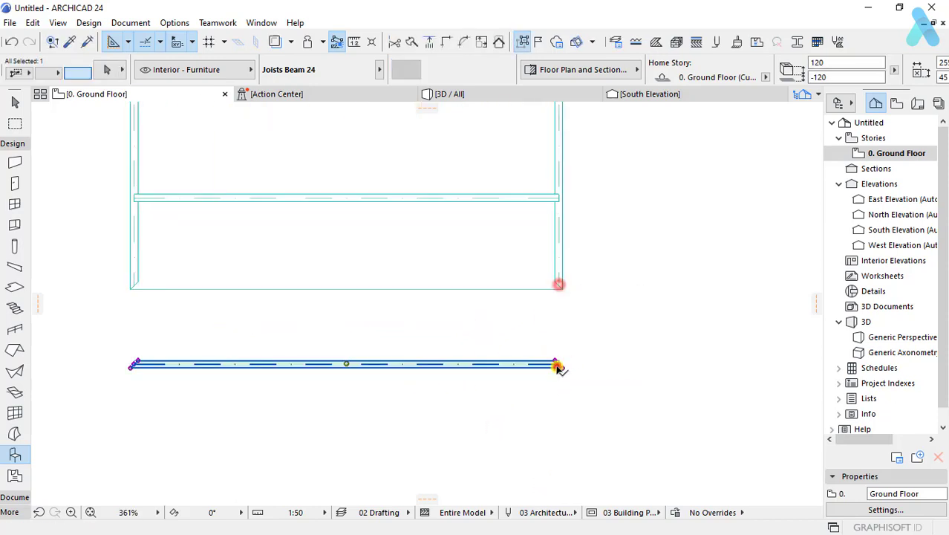
Step: Stretch the right and left side joists to meet the new outer joist
left_click(558, 286)
left_click(817, 131)
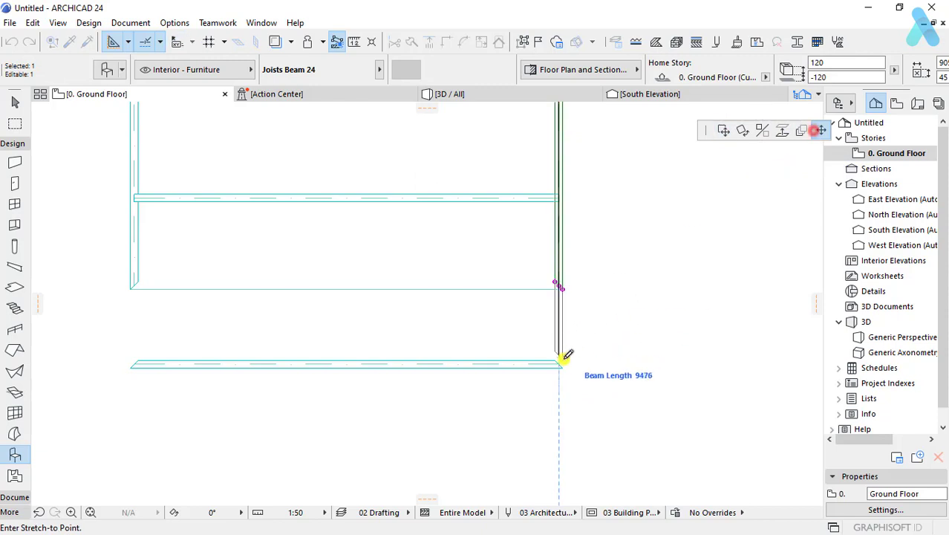
left_click(559, 364)
left_click(134, 285)
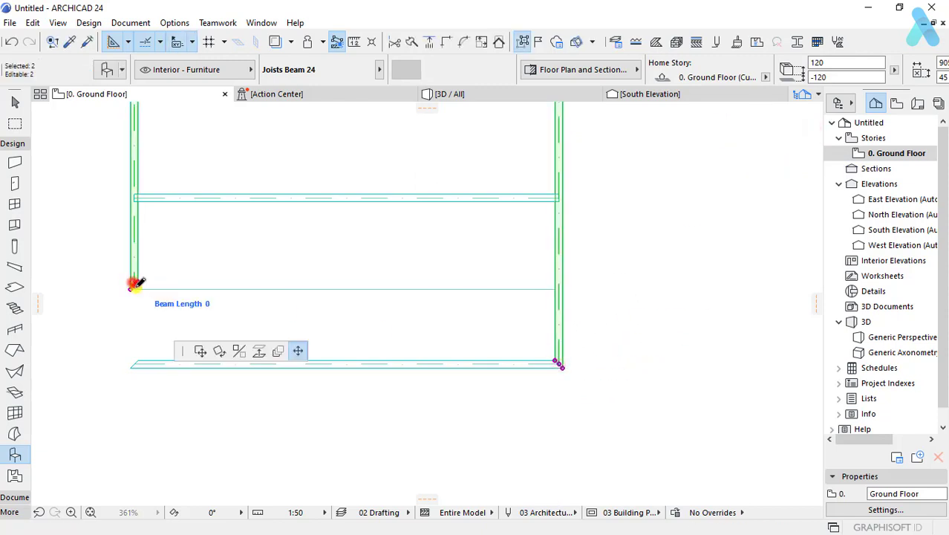
Step: Offset the floor slab's front edge out to the new outer joist
left_click(133, 363)
left_click(196, 325)
left_click(205, 289)
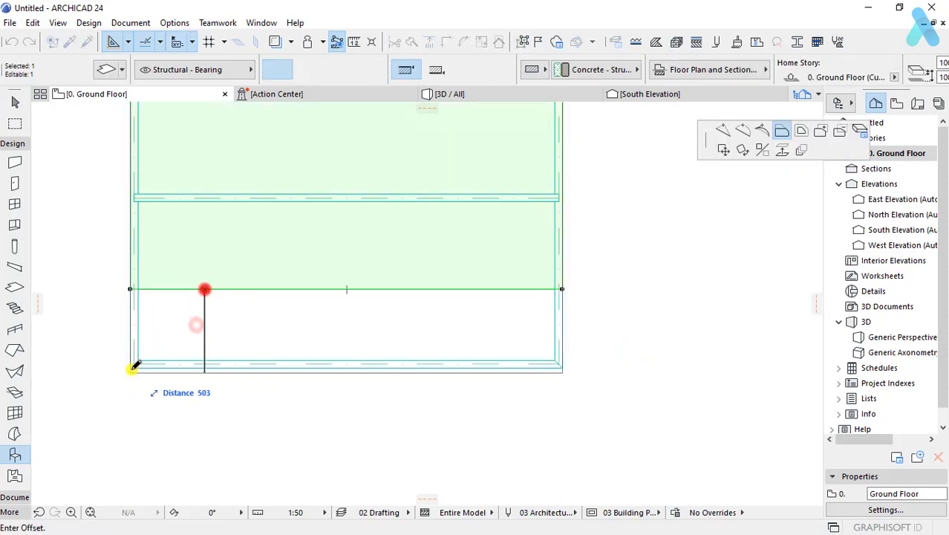
left_click(131, 367)
left_click(187, 388)
left_click(212, 361)
scroll(297, 410, "down", 3)
scroll(297, 409, "down", 5)
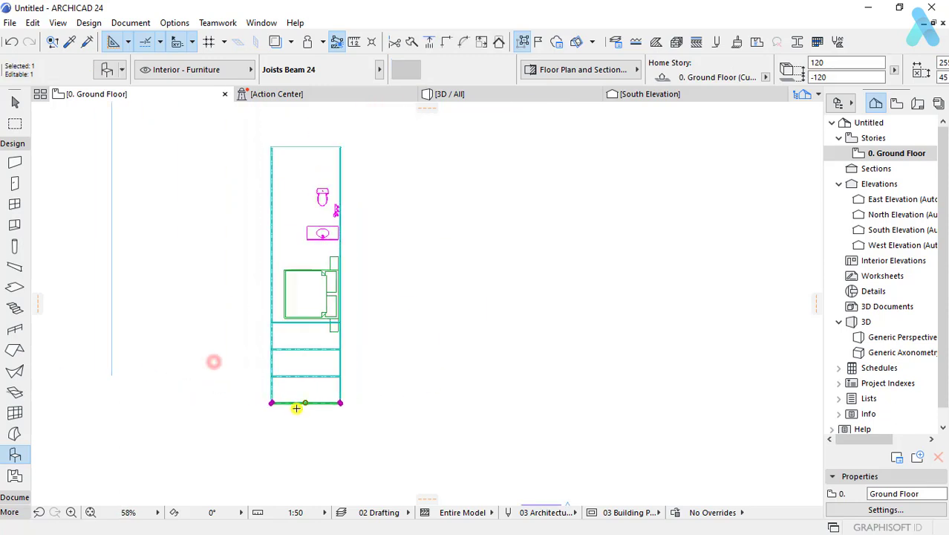
Step: Move the top-end cross beam outward so it sits beyond the platform end
left_click(386, 276)
scroll(305, 147, "up", 5)
left_click(281, 147)
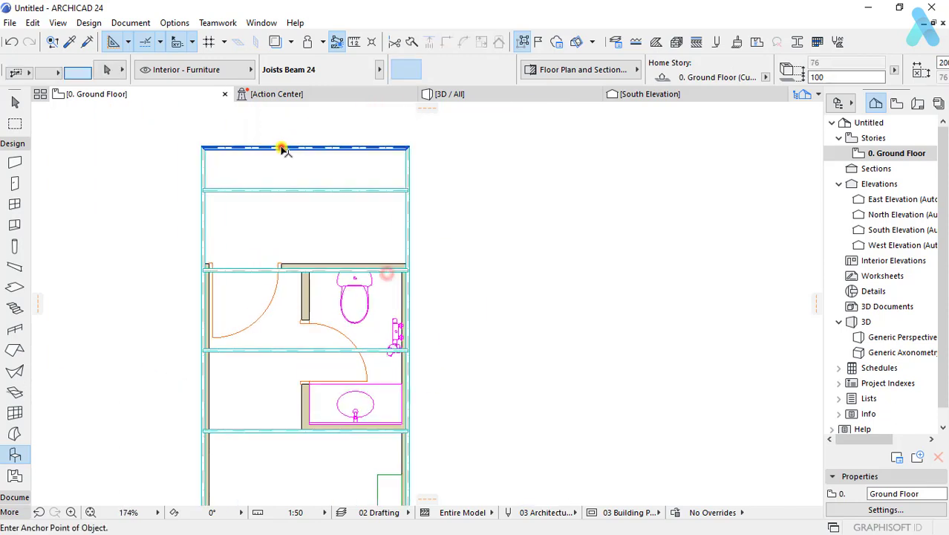
left_click(304, 147)
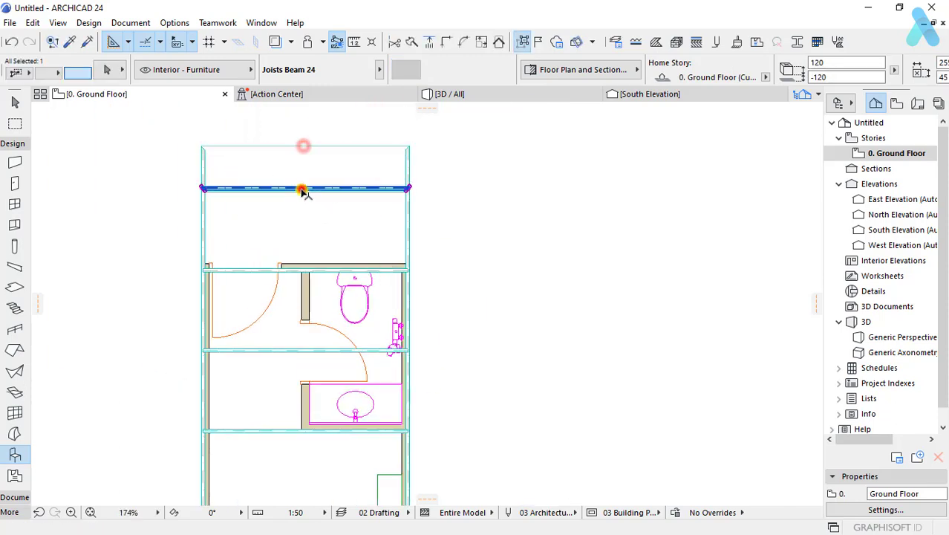
scroll(304, 191, "up", 4)
left_click(311, 191)
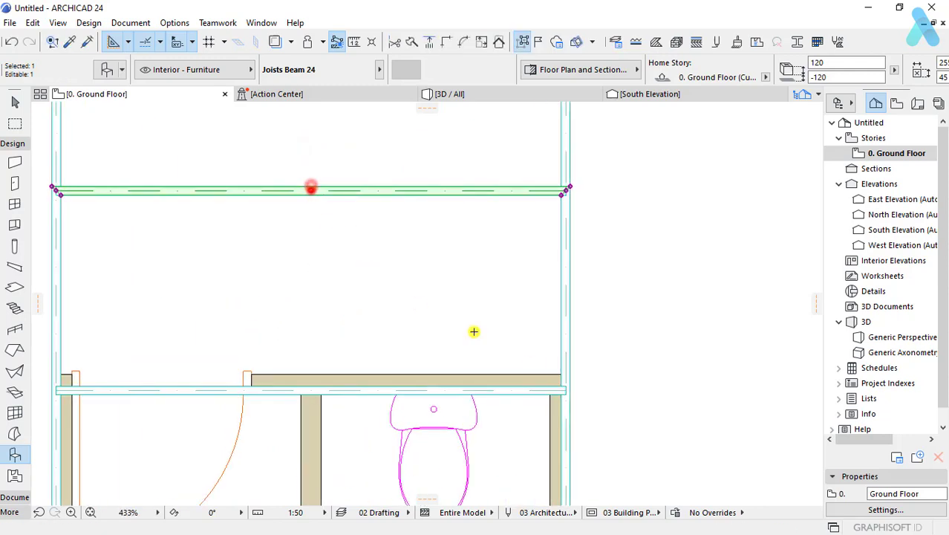
left_click(564, 394)
left_click(564, 192)
scroll(462, 291, "down", 3)
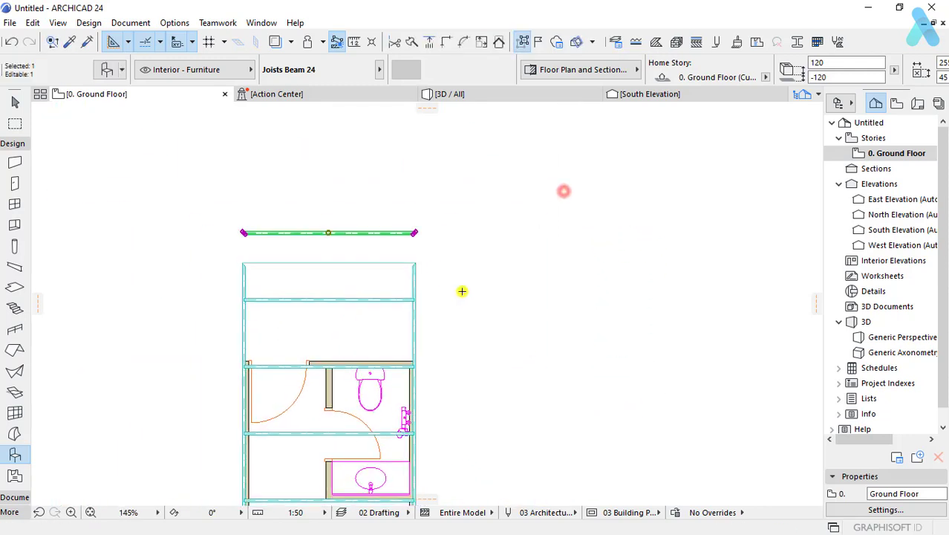
scroll(461, 291, "up", 2)
scroll(303, 254, "up", 3)
Step: Offset the deck slab's top edge out to meet the moved beam
left_click(535, 315)
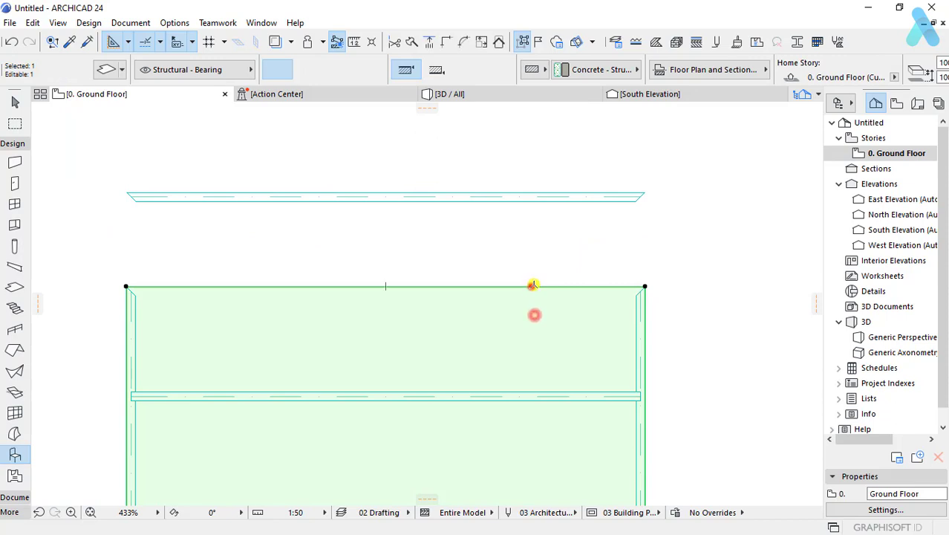
left_click(533, 285)
key("ctrl+u")
left_click(541, 403)
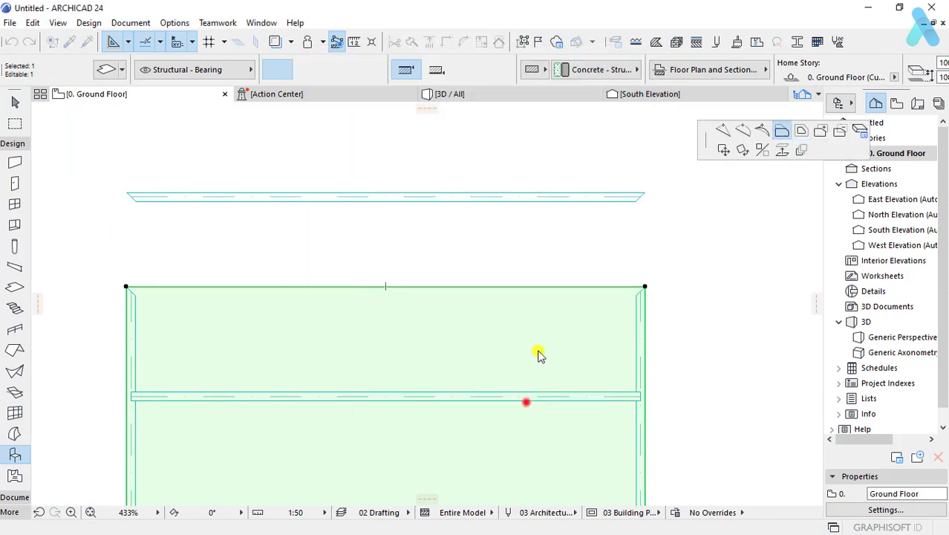
Step: Stretch the right and left side joists up to the new top corners
left_click(644, 191)
left_click(665, 275)
left_click(641, 292)
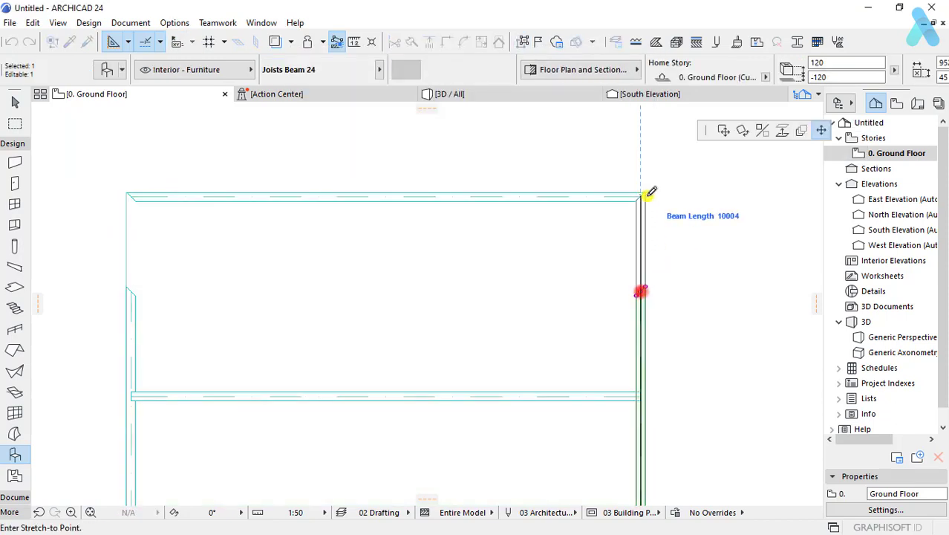
left_click(645, 192)
left_click(132, 292)
left_click(132, 292)
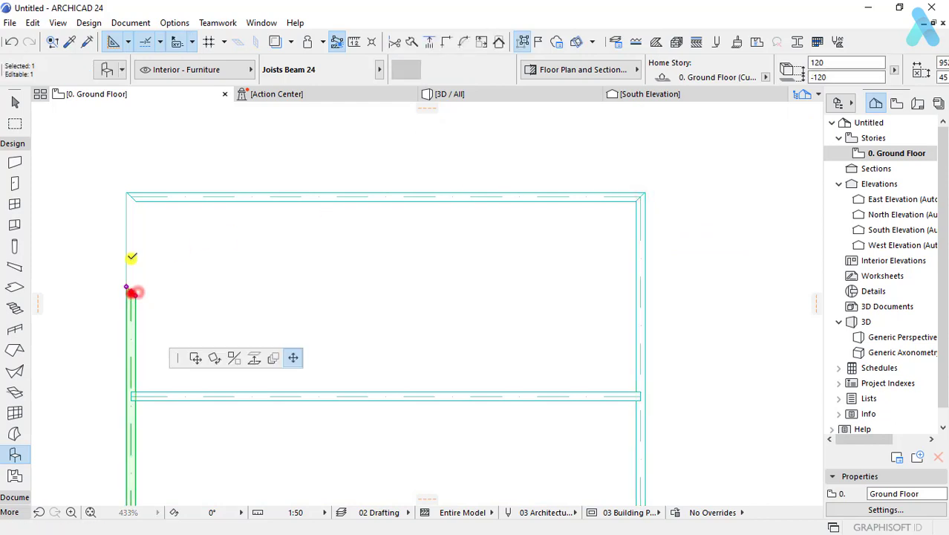
left_click(131, 195)
scroll(305, 223, "down", 3)
scroll(304, 222, "down", 2)
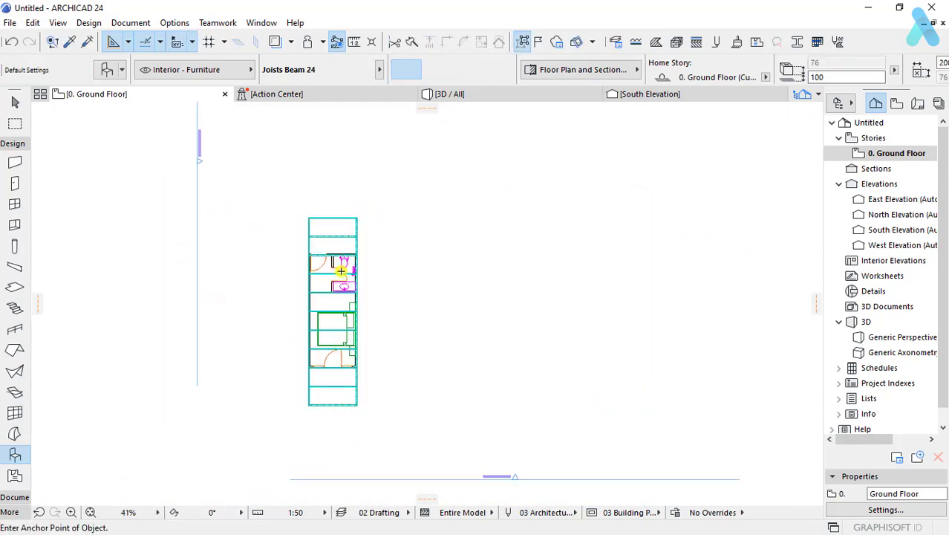
left_click(488, 93)
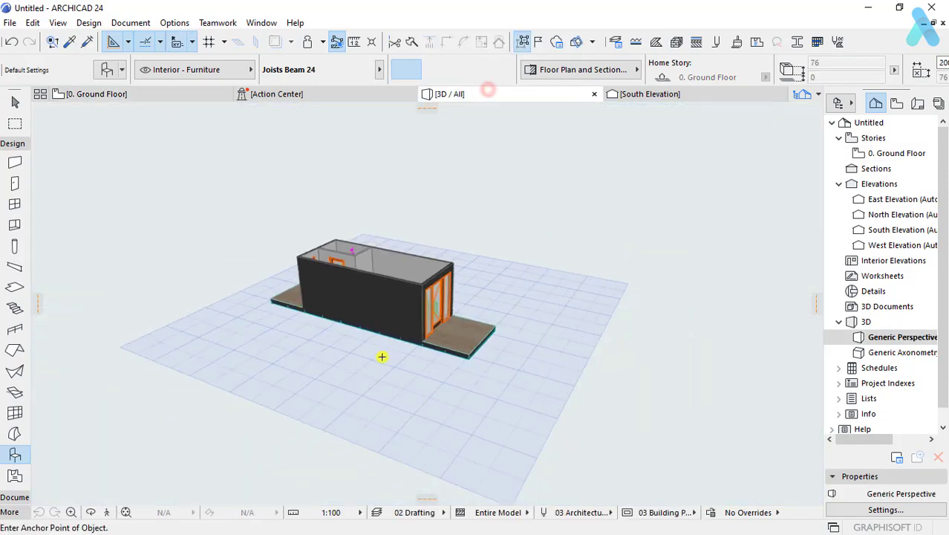
scroll(375, 334, "up", 3)
mouse_move(349, 307)
middle_mouse_down("shift")
mouse_move(360, 282)
mouse_move(564, 290)
mouse_move(239, 347)
mouse_move(409, 314)
mouse_move(214, 271)
mouse_move(354, 281)
mouse_move(576, 261)
mouse_move(291, 306)
middle_mouse_up("shift")
mouse_move(494, 377)
middle_mouse_down("shift")
mouse_move(426, 377)
mouse_move(559, 382)
mouse_move(558, 391)
mouse_move(650, 409)
middle_mouse_up("shift")
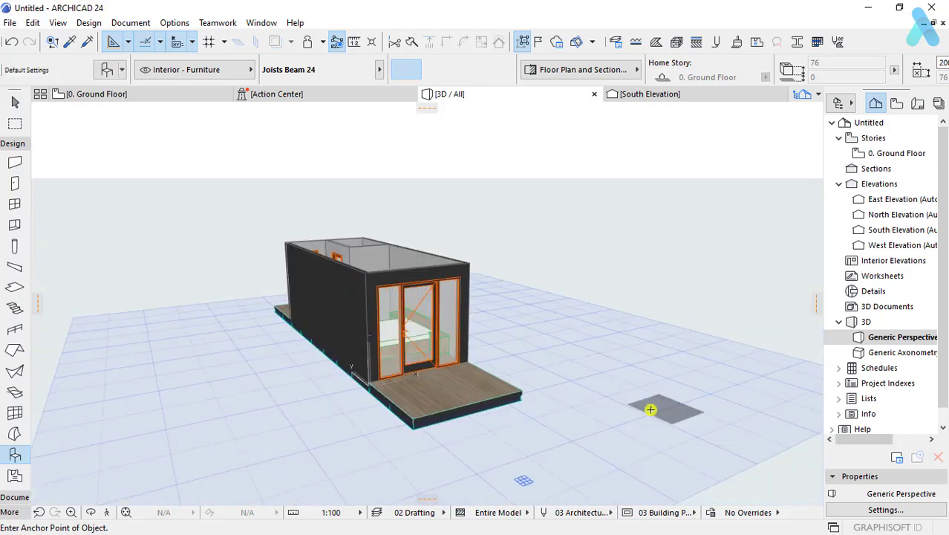
key("F2")
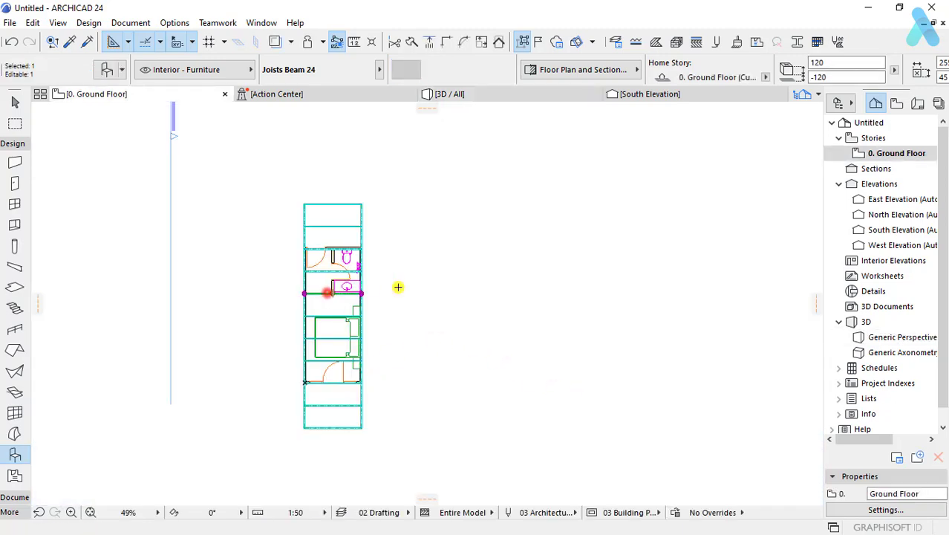
left_click(443, 274)
scroll(460, 297, "up", 2)
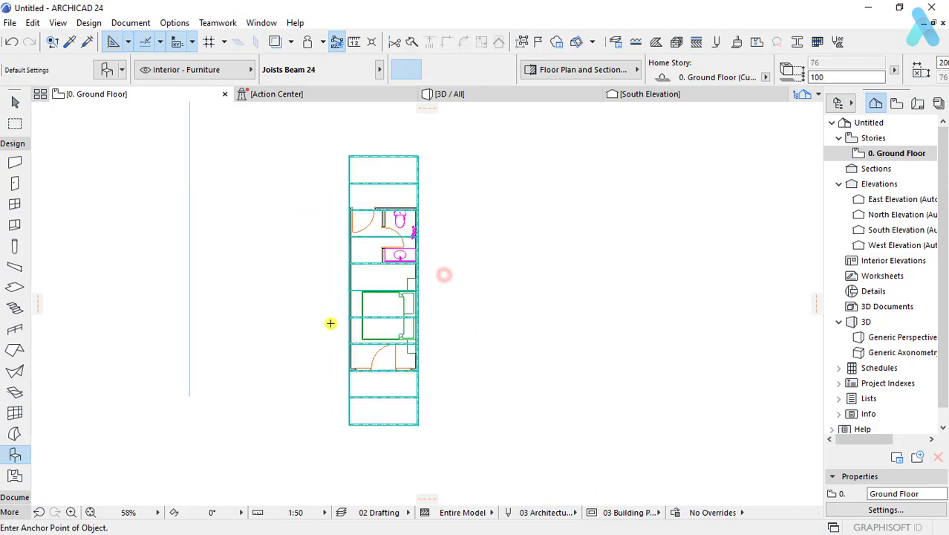
scroll(401, 299, "up", 1)
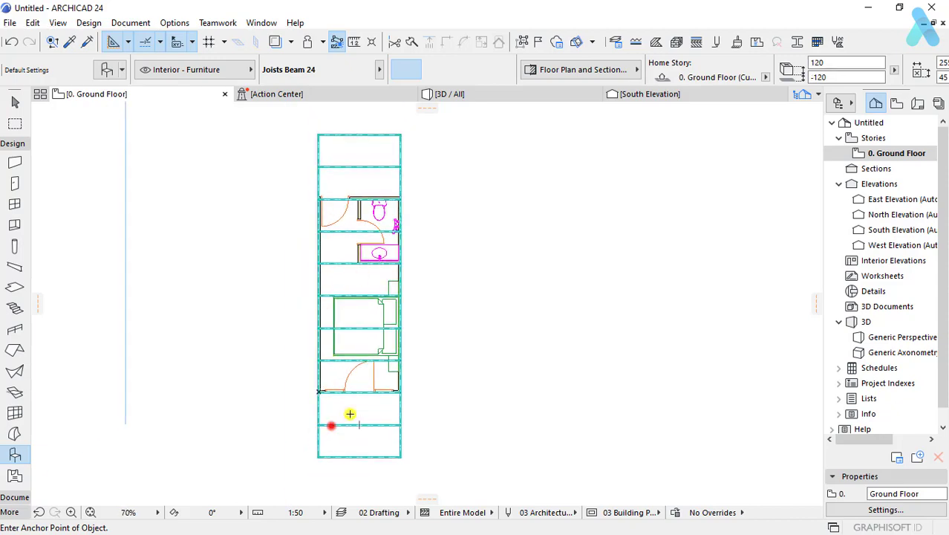
key("ctrl+t")
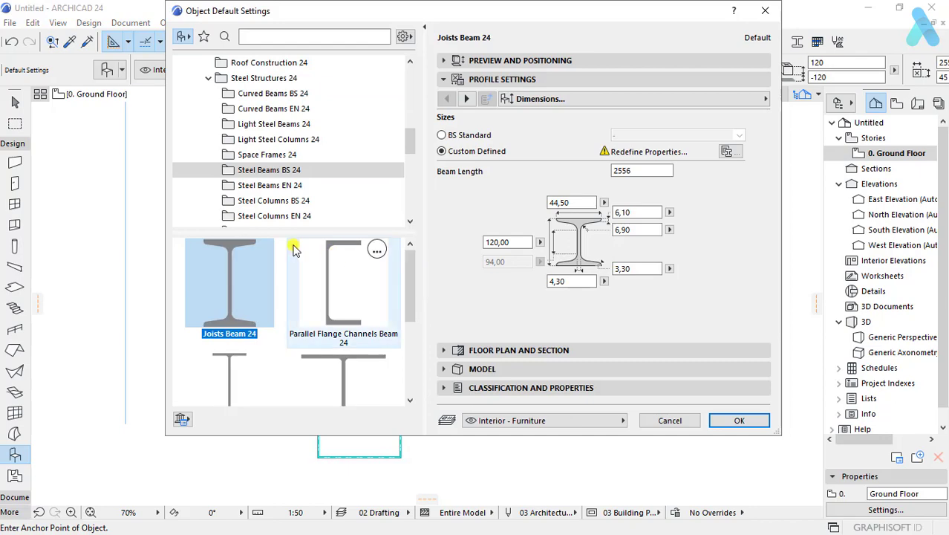
scroll(276, 299, "down", 1)
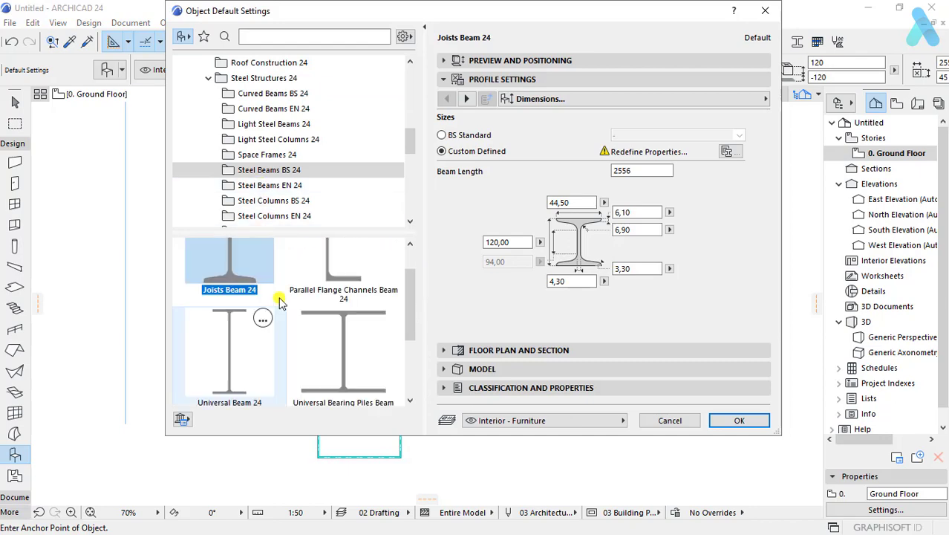
scroll(262, 313, "up", 1)
left_click(739, 420)
scroll(425, 292, "up", 2)
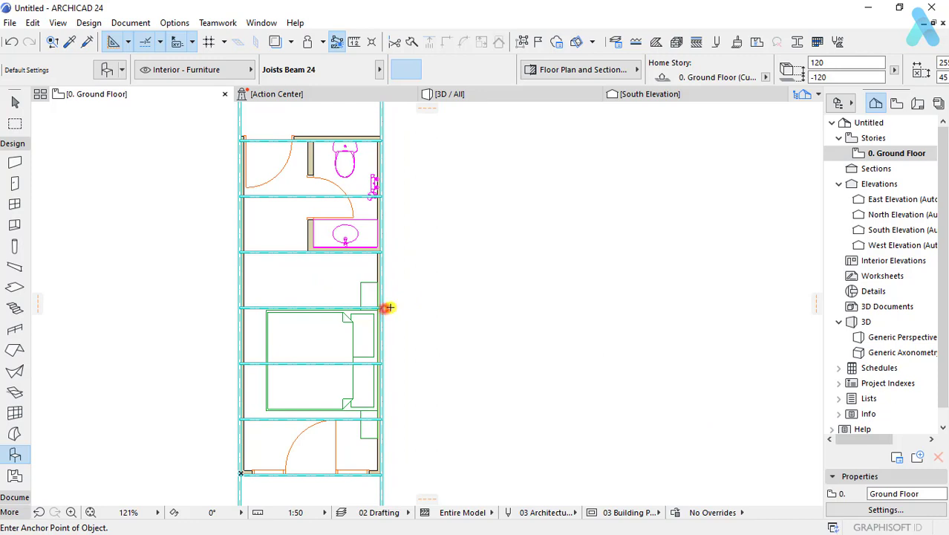
scroll(389, 306, "up", 3)
Step: Restore the beam, place a copy past the wall and rotate it 90° alongside
key("ctrl+shift+z")
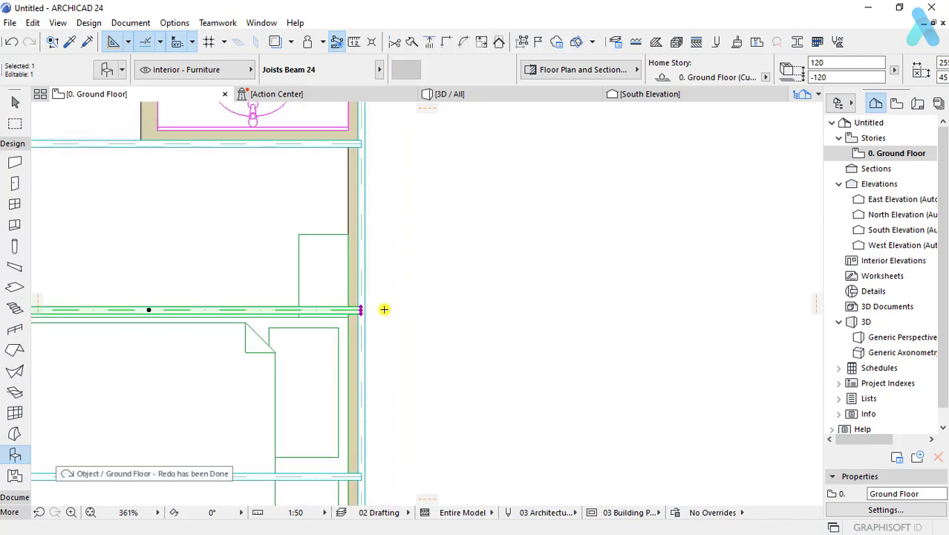
left_click(408, 310)
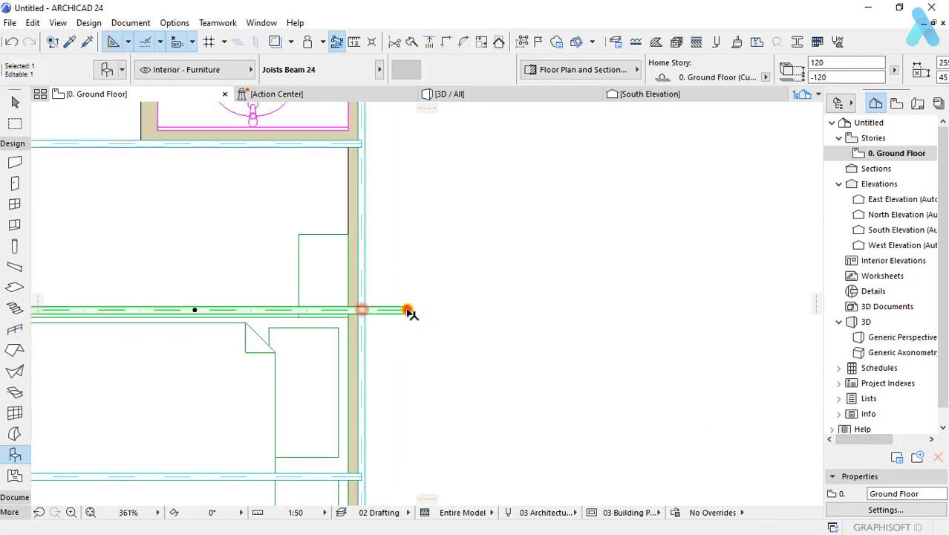
key("ctrl+e")
left_click(407, 310)
left_click(367, 311)
left_click(412, 216)
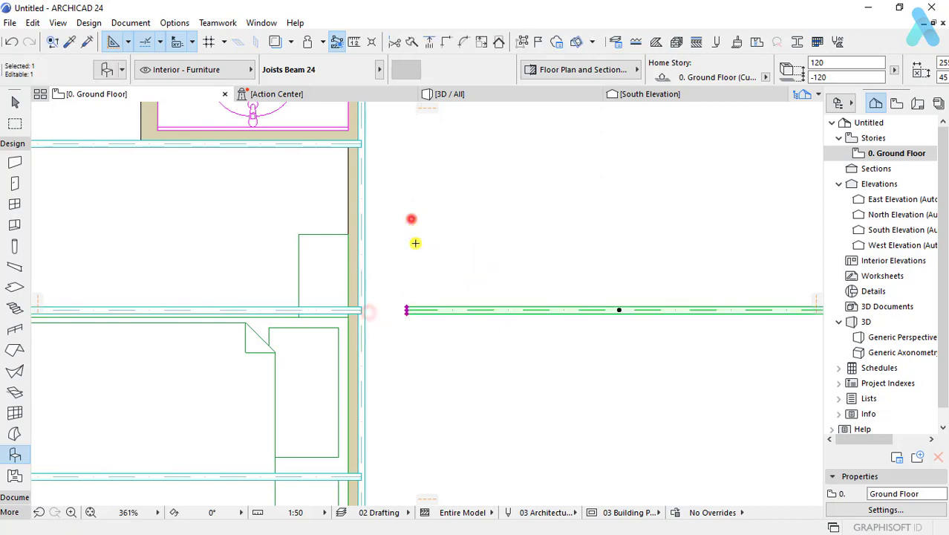
key("ctrl+z")
key("ctrl+e")
left_click(407, 310)
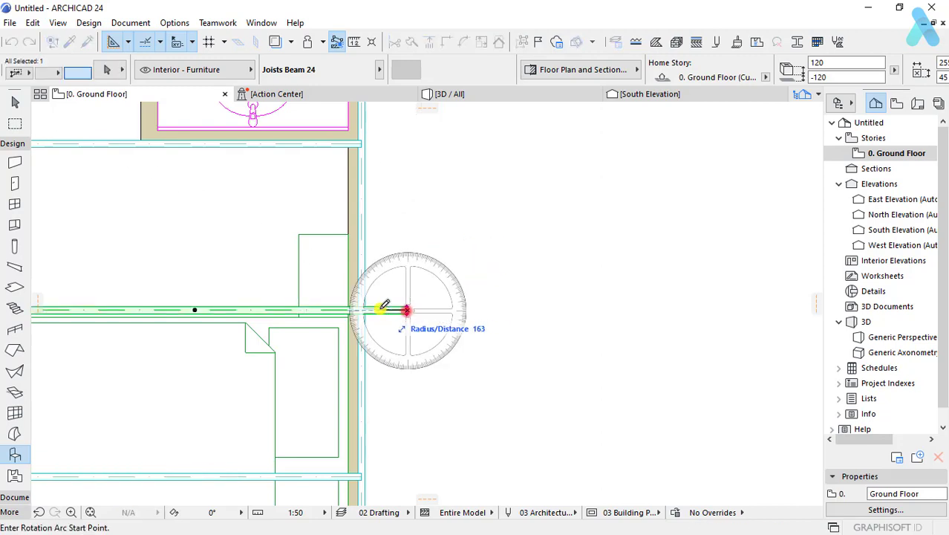
left_click(380, 310)
left_click(408, 238)
Step: Set the copied beam to the BS Standard 254x114x37 profile
key("ctrl+t")
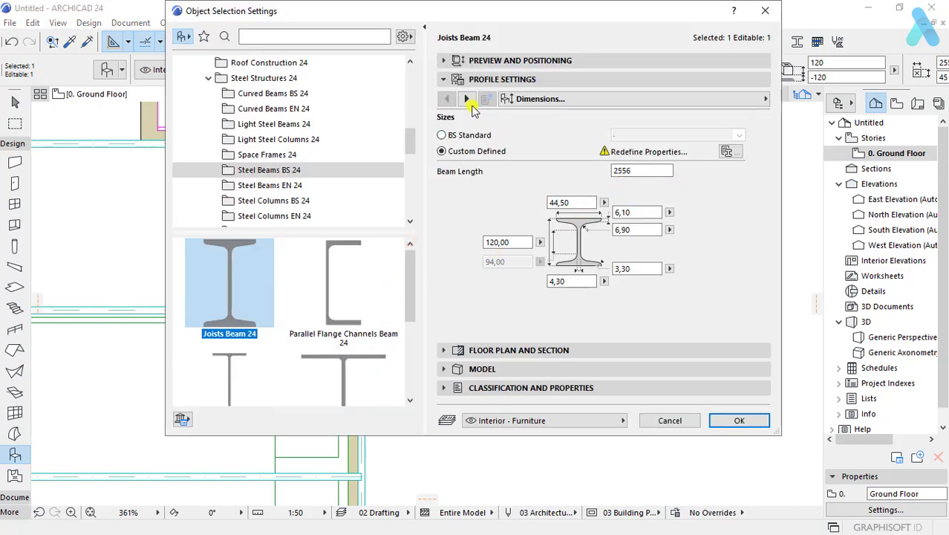
left_click(466, 99)
left_click(466, 99)
left_click(450, 98)
left_click(449, 99)
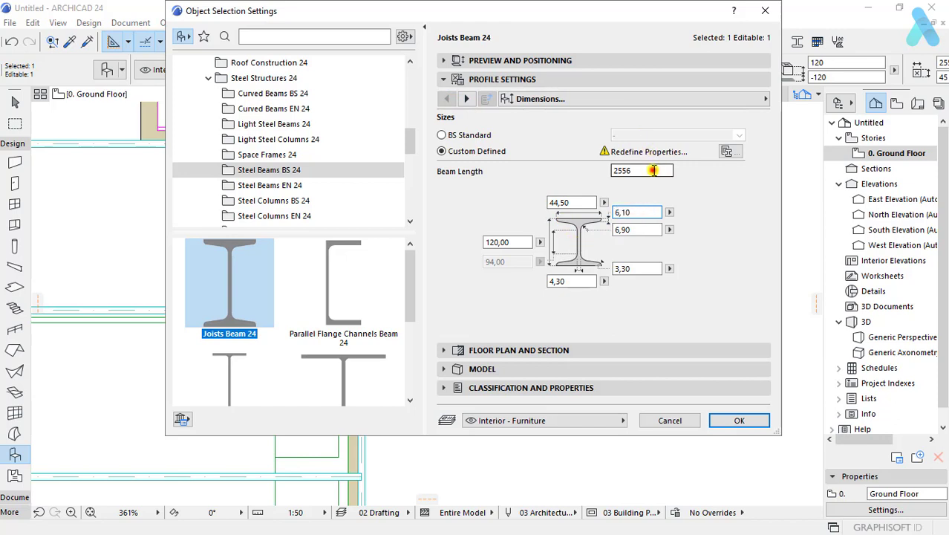
left_click(441, 134)
left_click(656, 135)
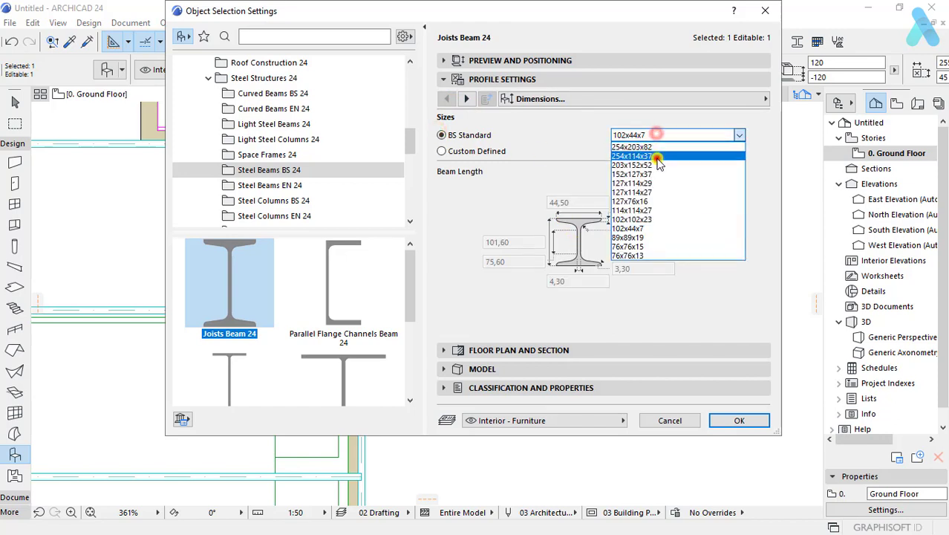
left_click(657, 158)
left_click(731, 417)
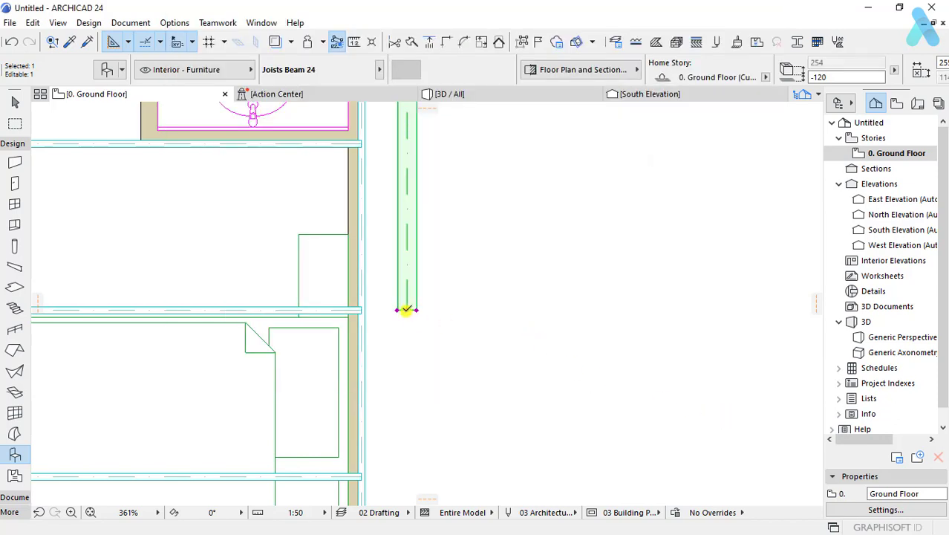
Step: Deselect the beam and switch to the 3D view
left_click(364, 312)
left_click(394, 339)
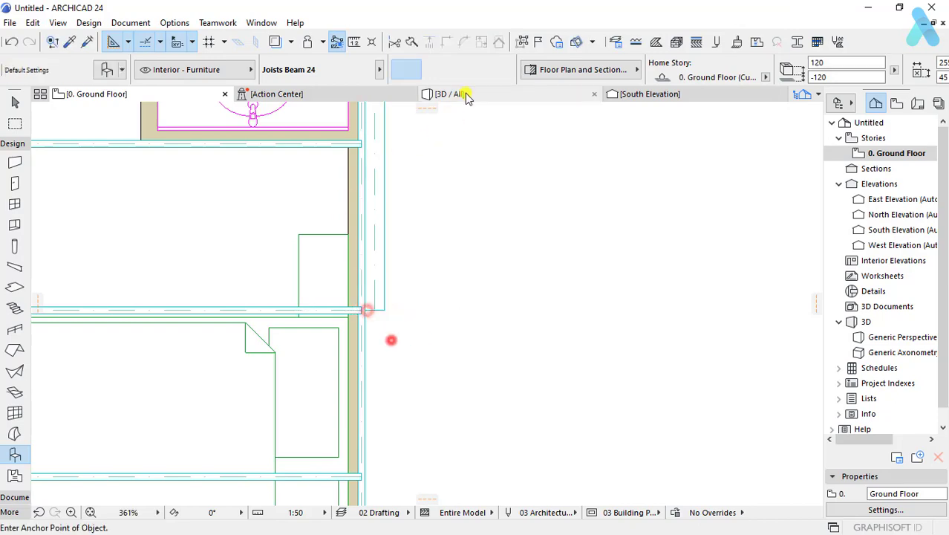
left_click(457, 93)
Step: Move the new beam down and out so it lies in front of the deck
middle_click_drag(538, 338, 243, 300, "shift")
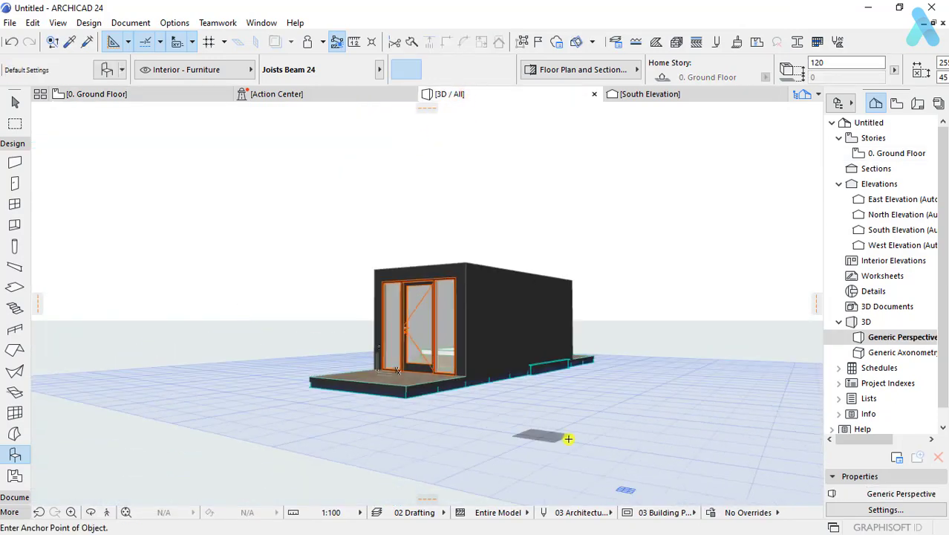
mouse_move(568, 439)
middle_mouse_down("shift")
mouse_move(464, 394)
mouse_move(329, 389)
mouse_move(429, 379)
mouse_move(455, 334)
middle_mouse_up("shift")
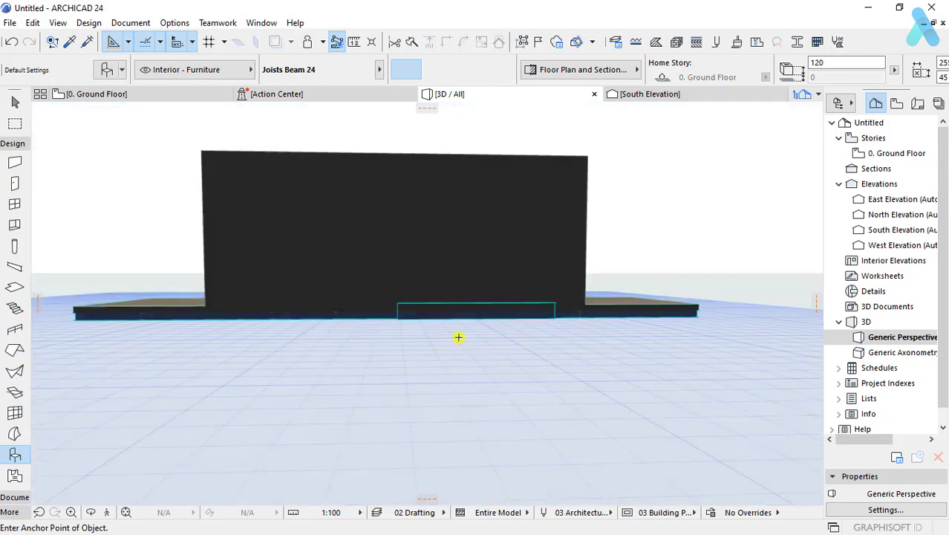
left_click(457, 308)
key("ctrl+d")
left_click(399, 303)
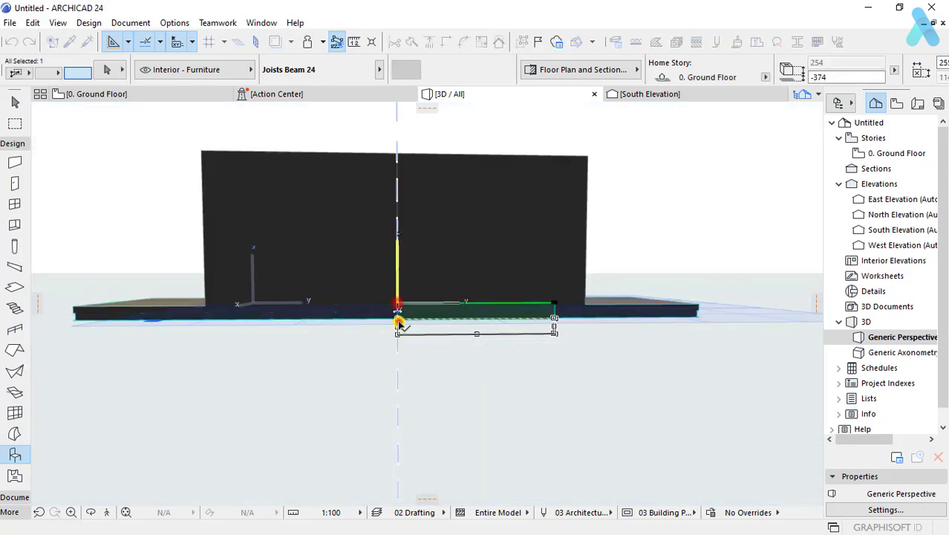
left_click(398, 320)
key("ctrl+d")
left_click(589, 157)
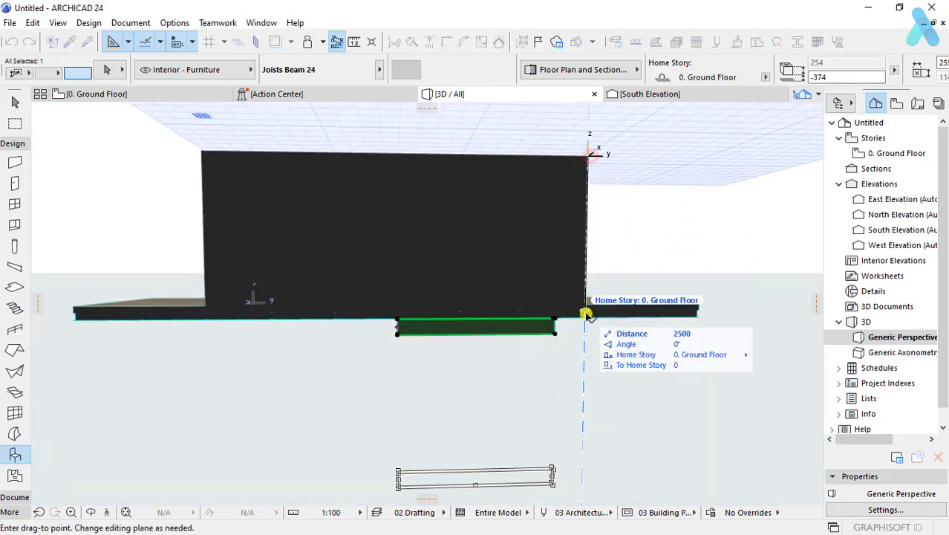
left_click(587, 314)
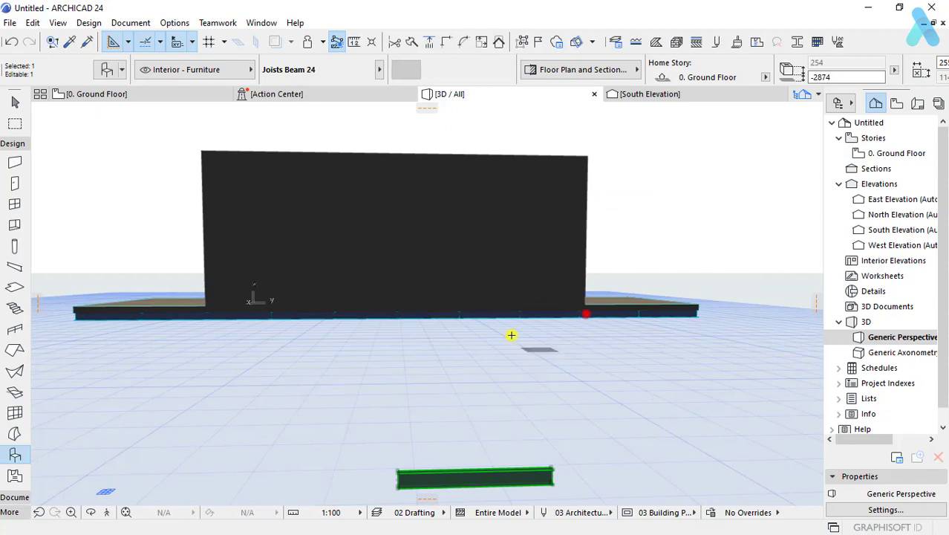
Step: Stretch the beam's end to shorten it
left_click(551, 475)
left_click(724, 131)
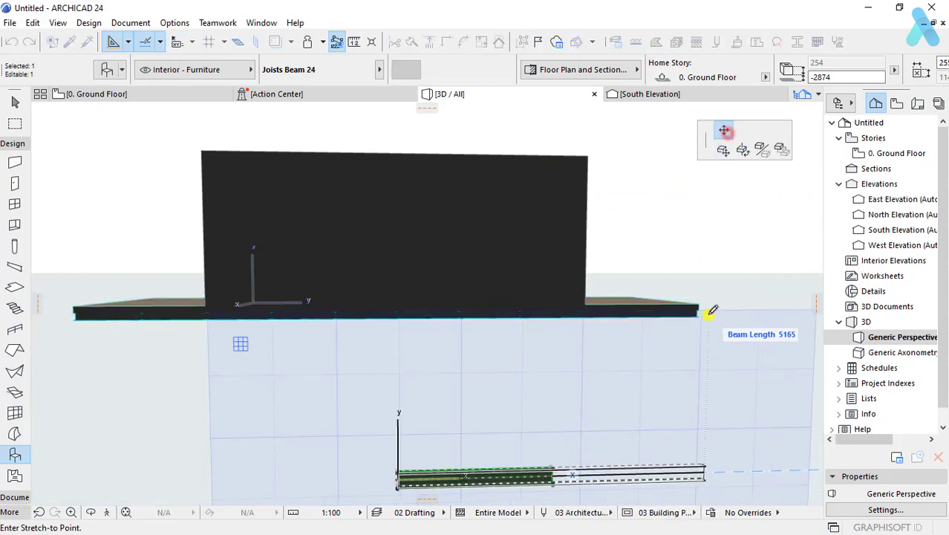
left_click(615, 391)
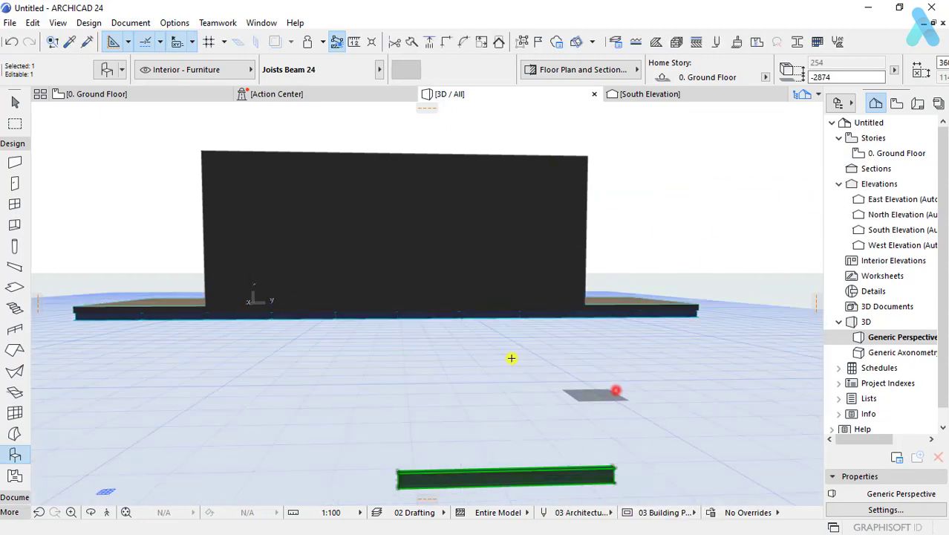
Step: Open the beam's settings at the Placement page of profile settings
key("ctrl+t")
left_click(469, 100)
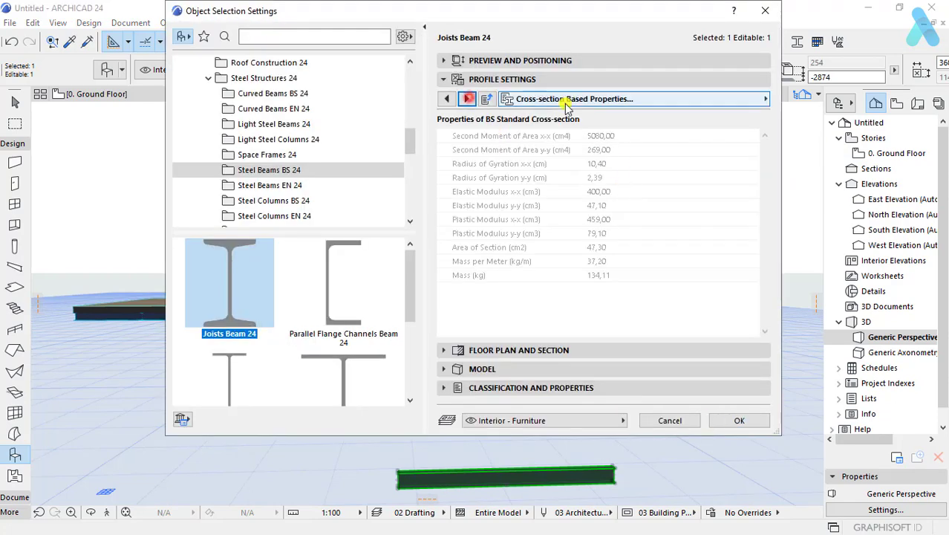
left_click(567, 98)
left_click(796, 129)
Step: Tilt the beam 45° and stretch its upper end along the guide to the deck edge
left_click(669, 228)
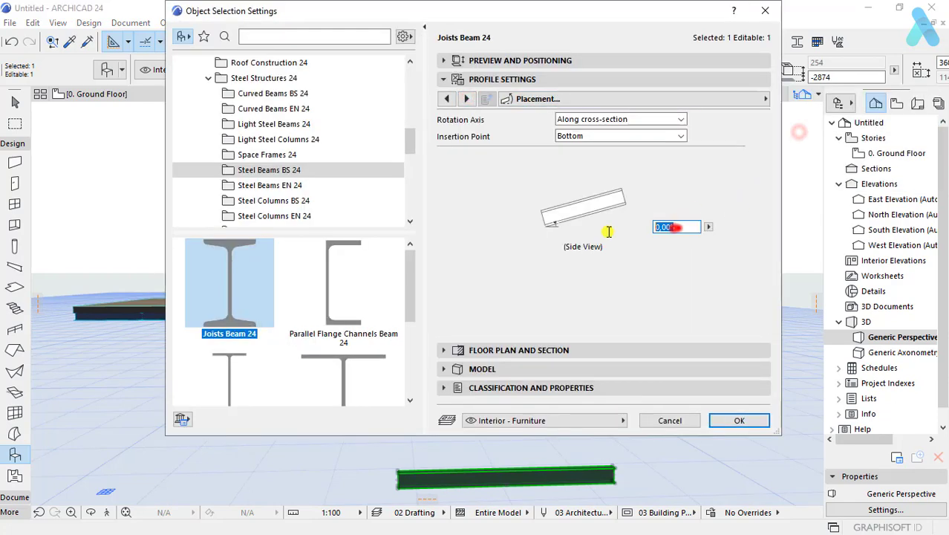
key("Return")
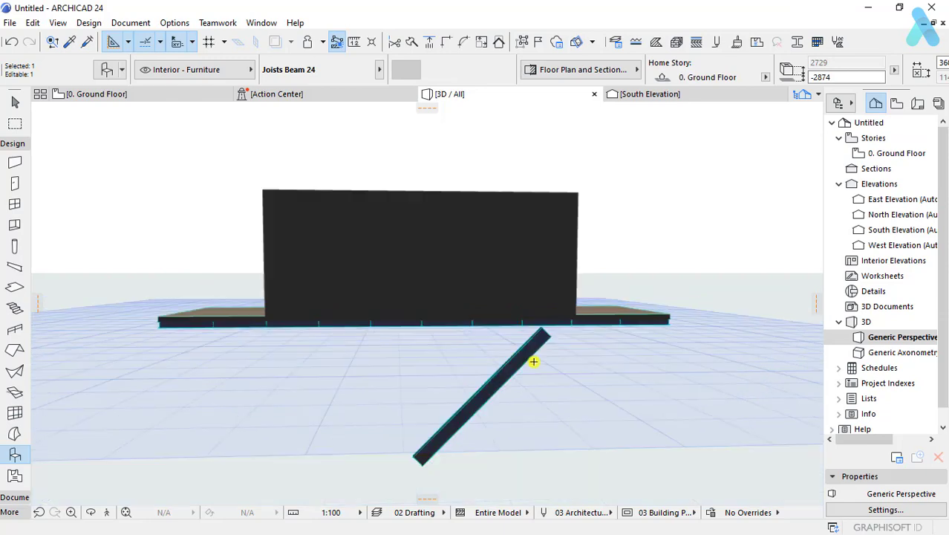
left_click(546, 336)
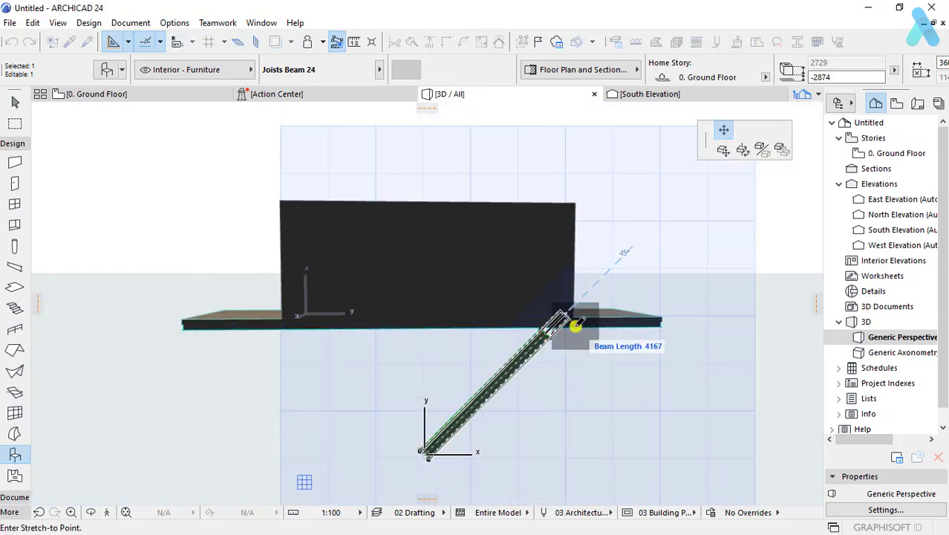
middle_click_drag(574, 326, 523, 314)
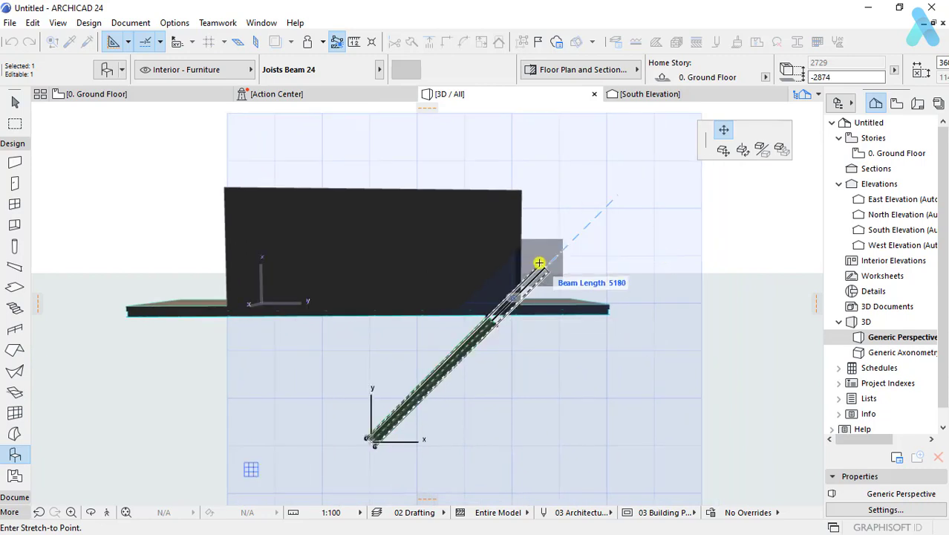
left_click(516, 303)
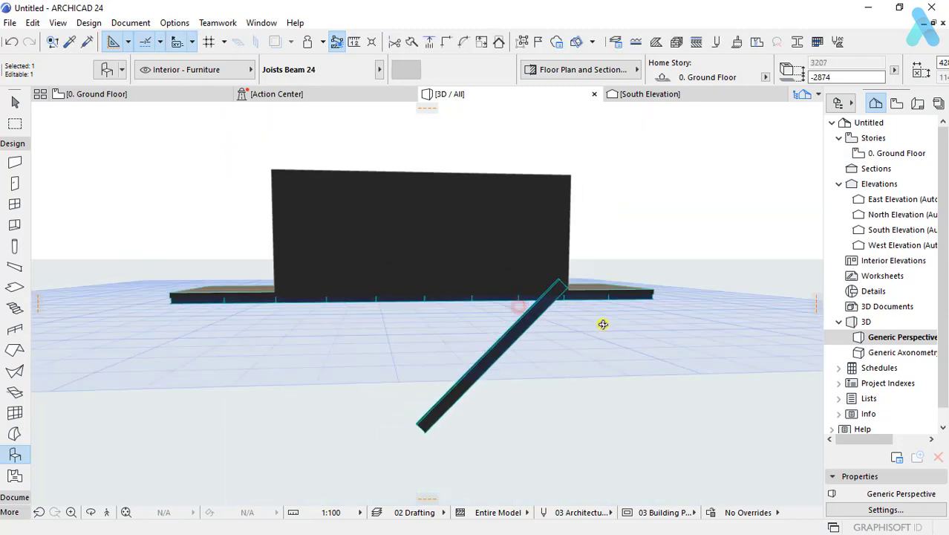
Step: Move the sloped beam's top end to snap onto the deck corner
middle_click_drag(603, 323, 560, 347, "shift")
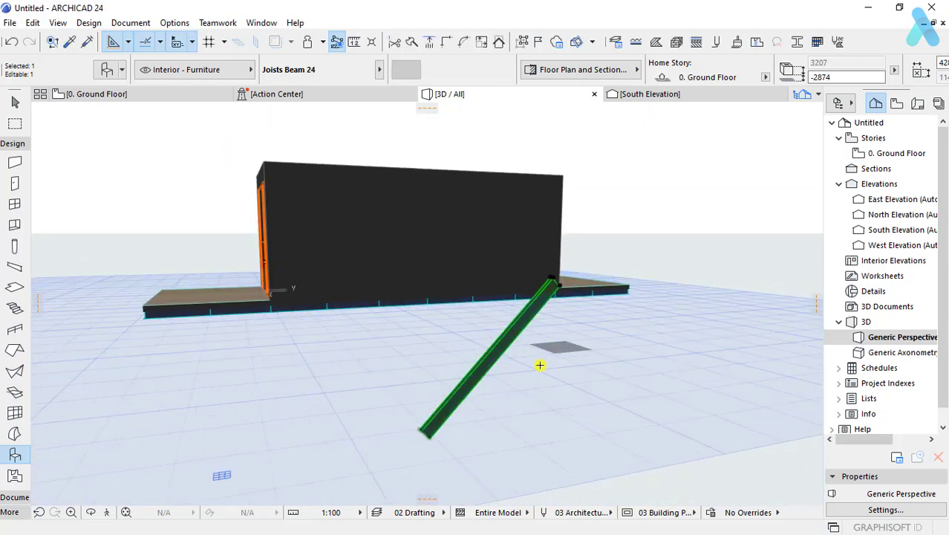
middle_click_drag(582, 391, 457, 430, "shift")
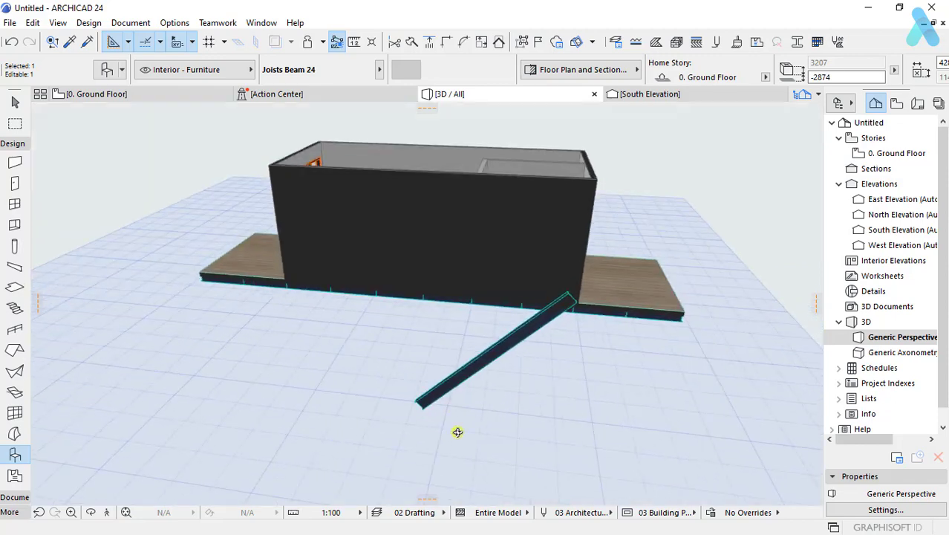
scroll(567, 303, "up", 3)
scroll(500, 305, "up", 3)
left_click(388, 297)
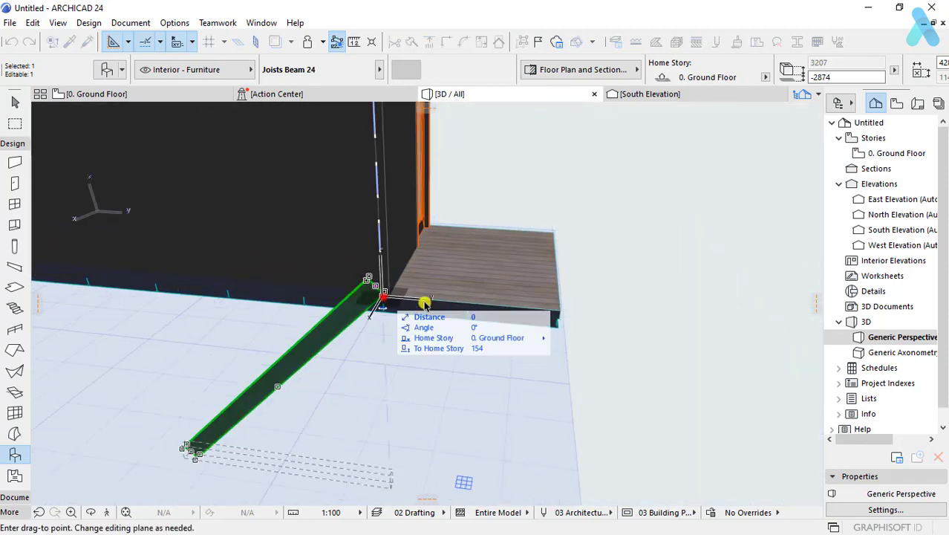
left_click(560, 312)
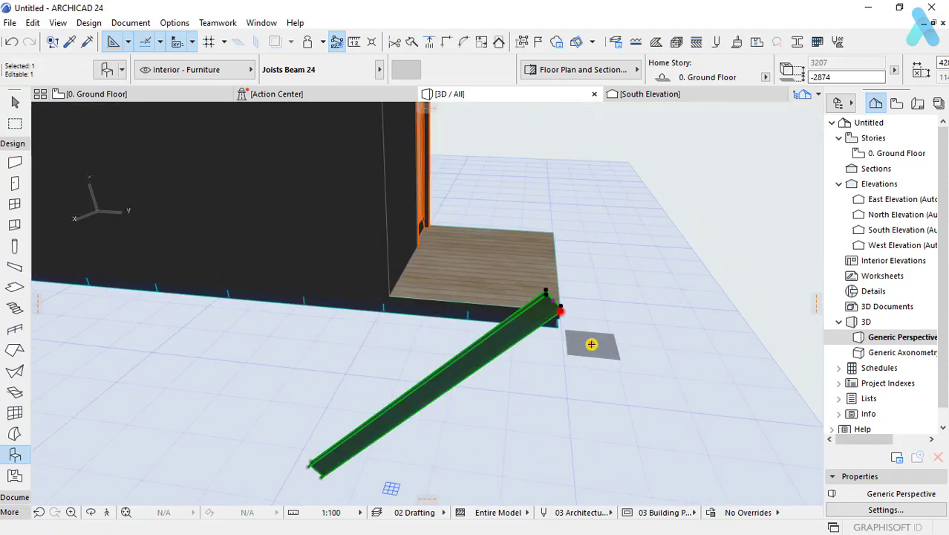
scroll(598, 308, "down", 5)
Step: Mirror a copy of the beam about its foot to form a V, selecting both beams
middle_click_drag(573, 350, 682, 339, "shift")
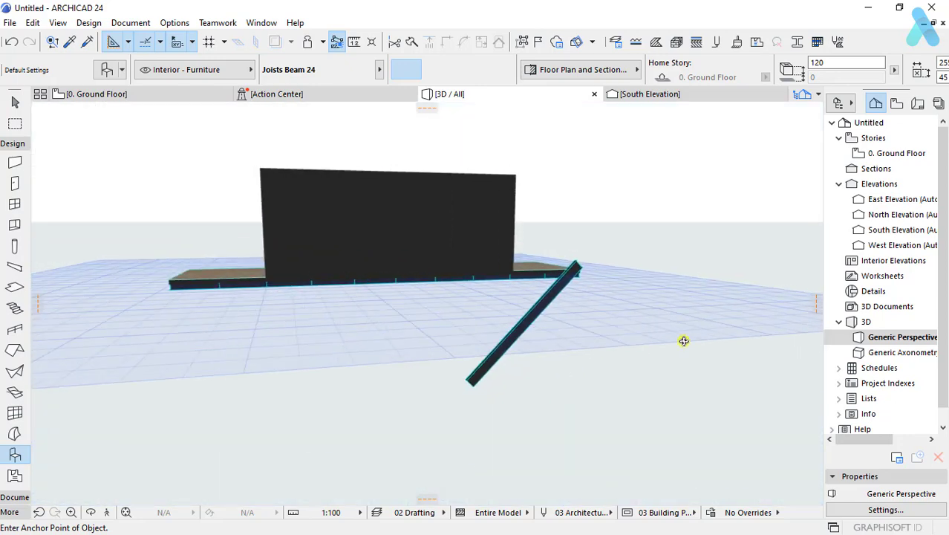
key("ctrl+m")
middle_click_drag(508, 350, 485, 400, "shift")
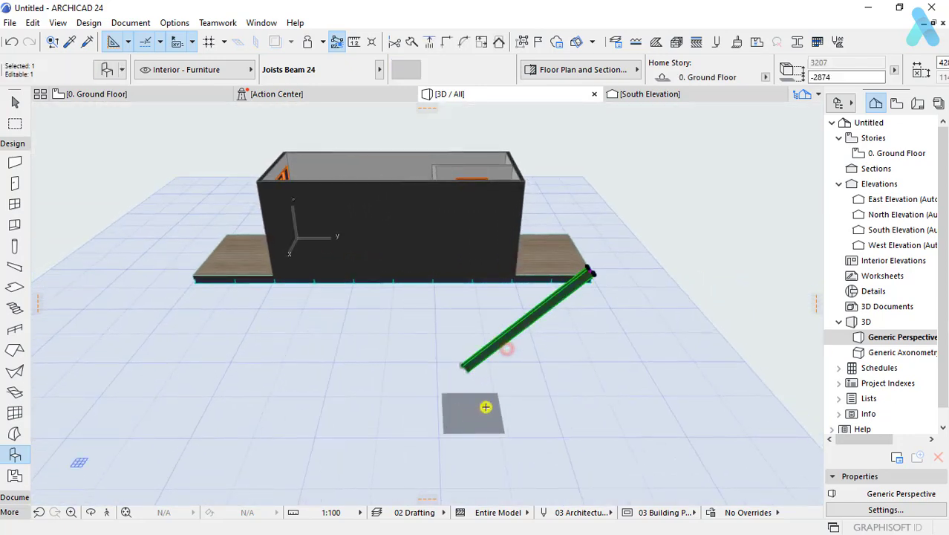
left_click(465, 367)
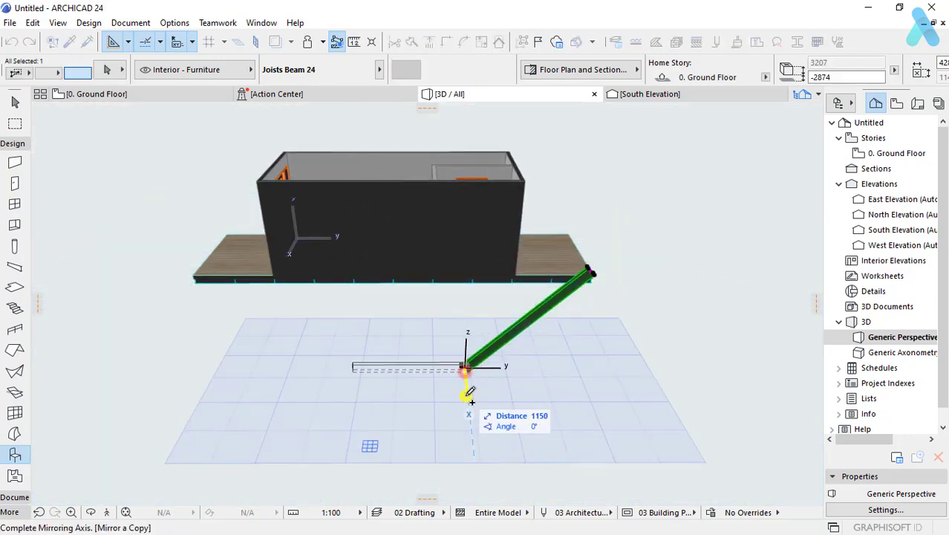
left_click(468, 396)
mouse_move(475, 401)
middle_mouse_down("shift")
mouse_move(510, 408)
mouse_move(504, 343)
middle_mouse_up("shift")
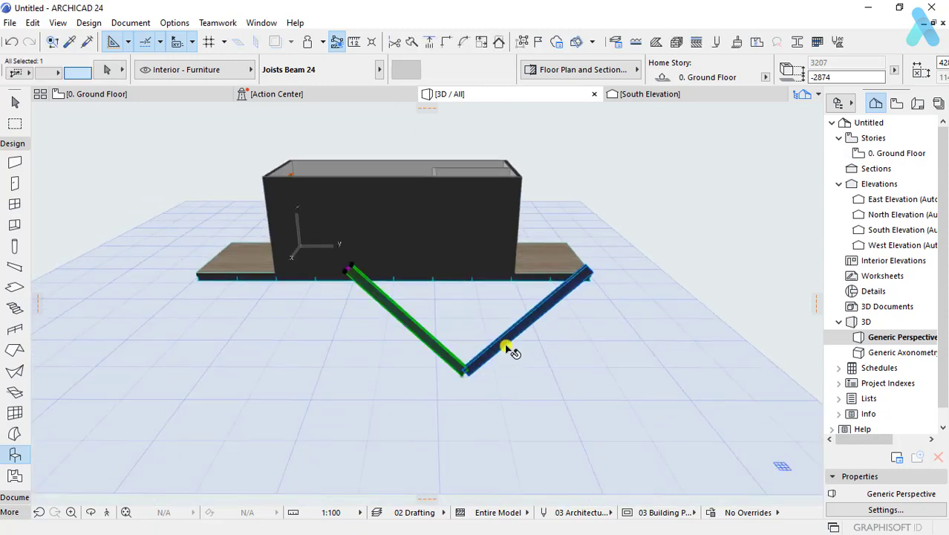
left_click(508, 343, "shift")
Step: Mirror a copy of the V about its top end, making four beams in a W
key("ctrl+t")
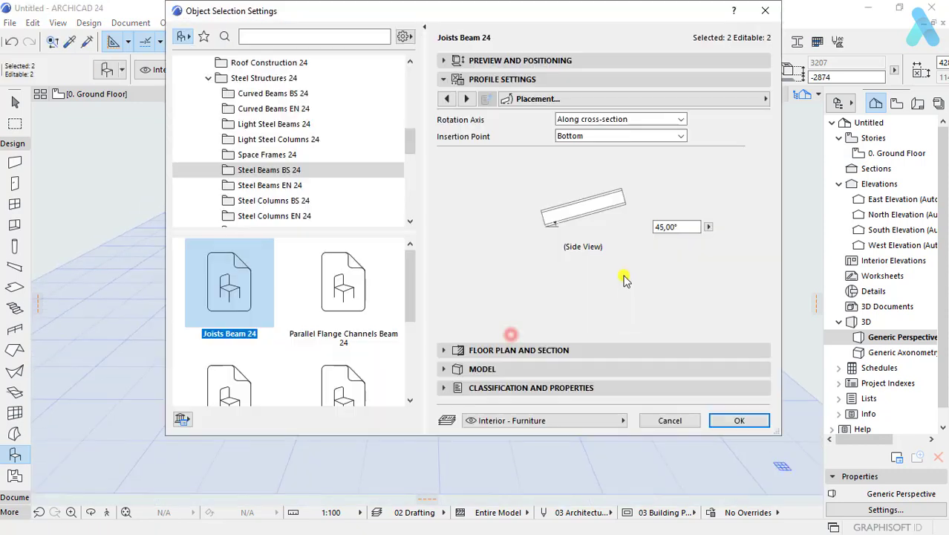
key("Return")
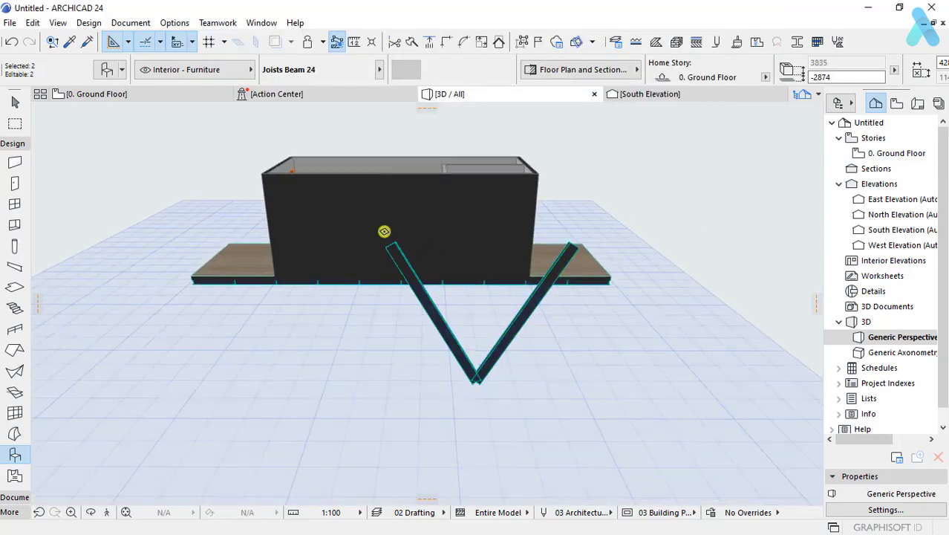
scroll(386, 231, "up", 3)
left_click(391, 250)
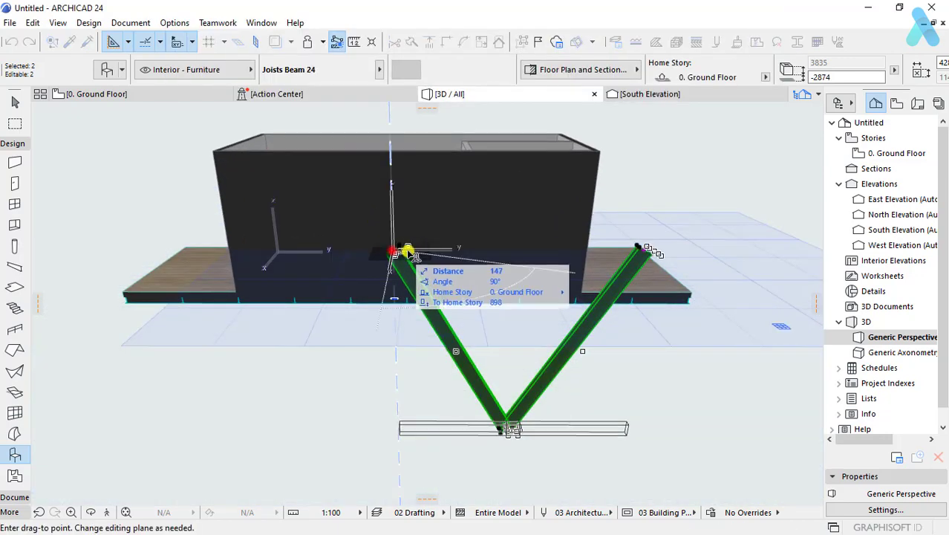
scroll(416, 315, "down", 3)
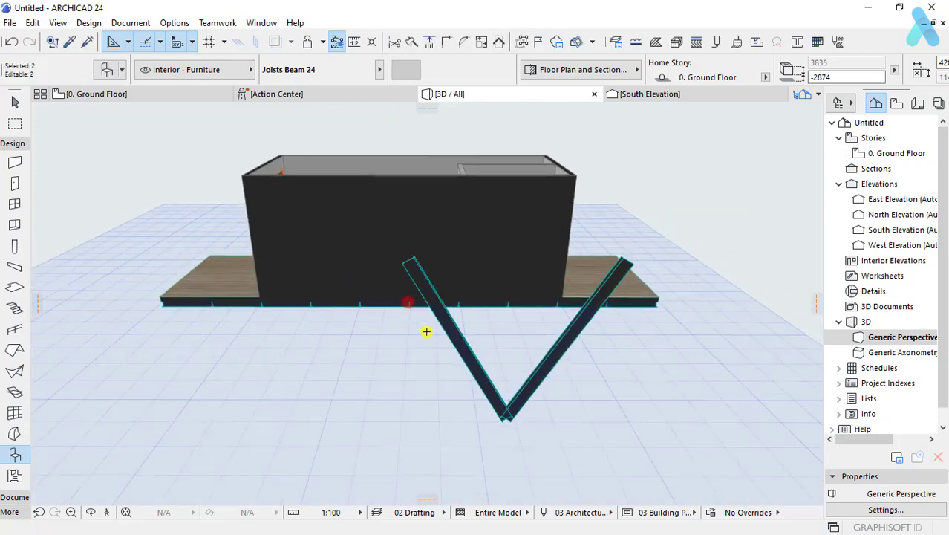
scroll(423, 335, "down", 2)
left_click(421, 316)
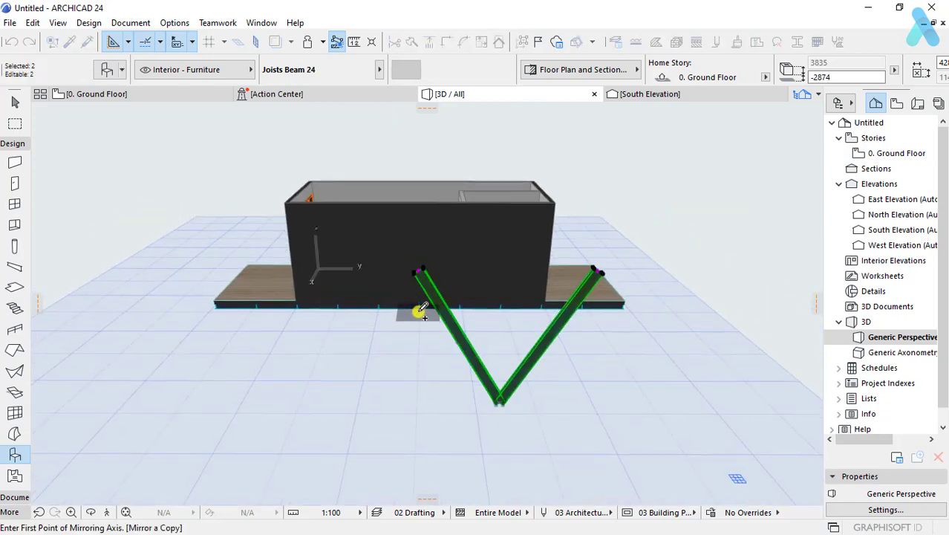
left_click(420, 312)
left_click(418, 361)
left_click(459, 413)
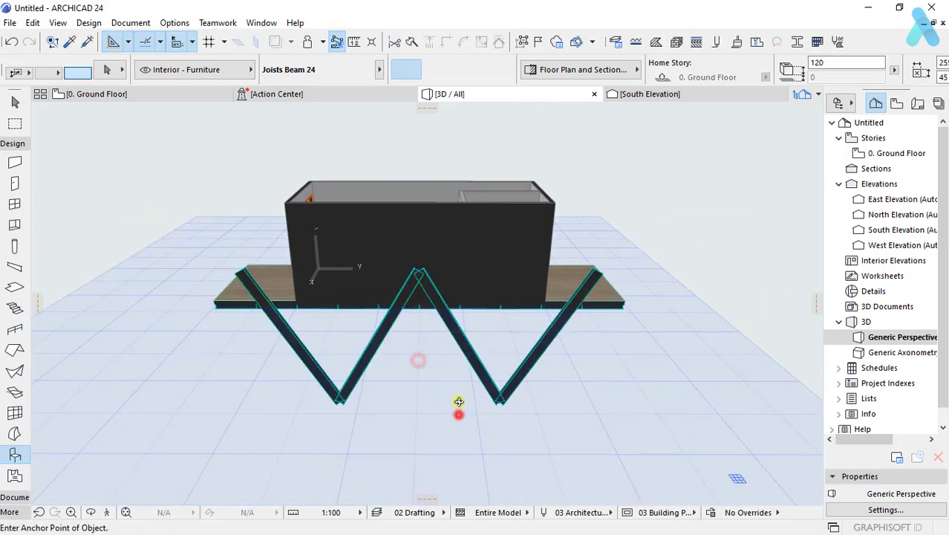
Step: Select all four diagonal beams to check them, then deselect
mouse_move(459, 402)
middle_mouse_down("shift")
mouse_move(457, 352)
mouse_move(680, 356)
mouse_move(473, 360)
mouse_move(435, 384)
middle_mouse_up("shift")
left_click(250, 377)
left_click(555, 448)
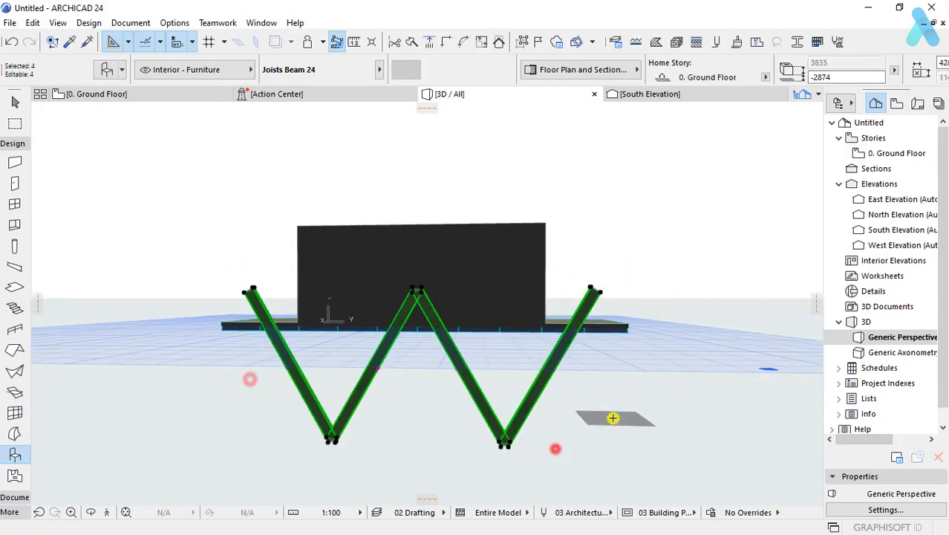
middle_click_drag(614, 414, 584, 412, "shift")
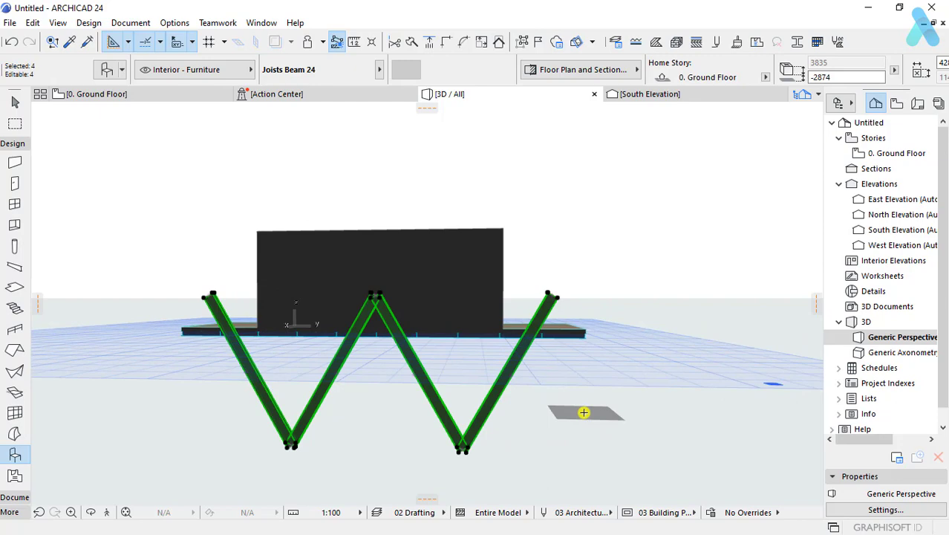
key("Escape")
Step: Stretch the left and second diagonal beams so their tops rise above the house
scroll(360, 295, "up", 3)
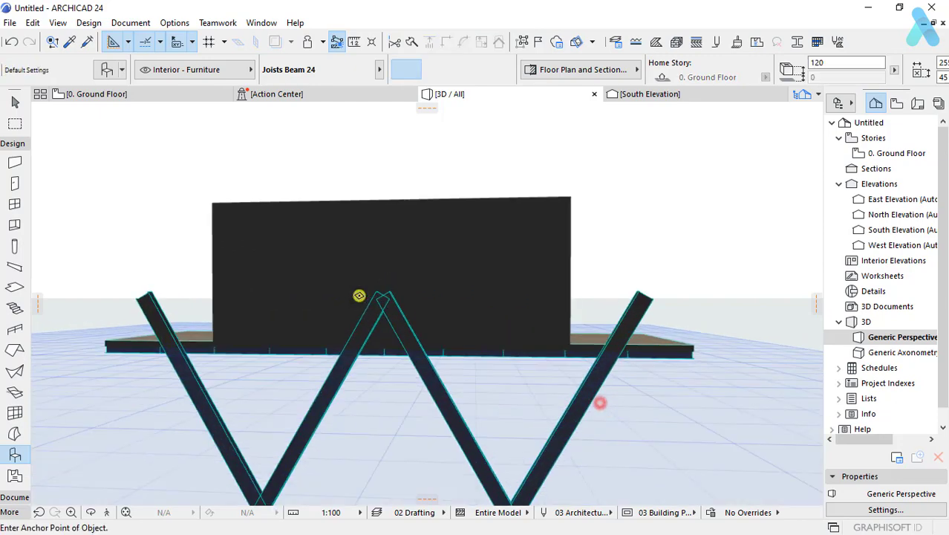
scroll(360, 294, "up", 3)
scroll(404, 282, "up", 2)
scroll(404, 282, "down", 3)
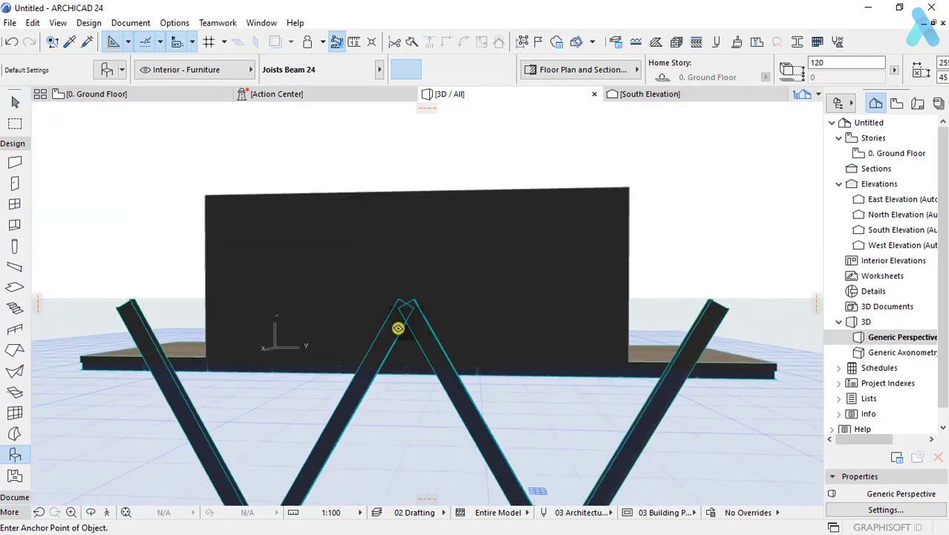
left_click(398, 327)
left_click(399, 306)
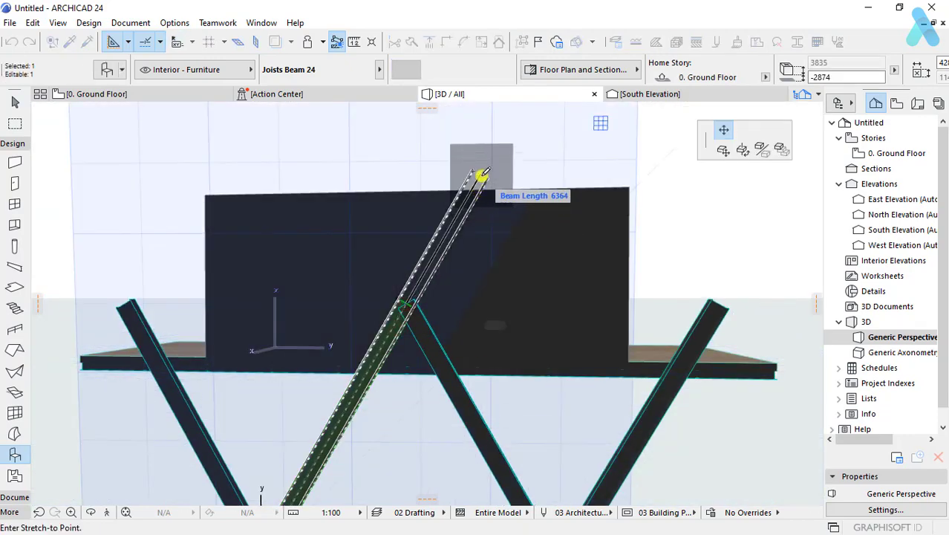
left_click(631, 184)
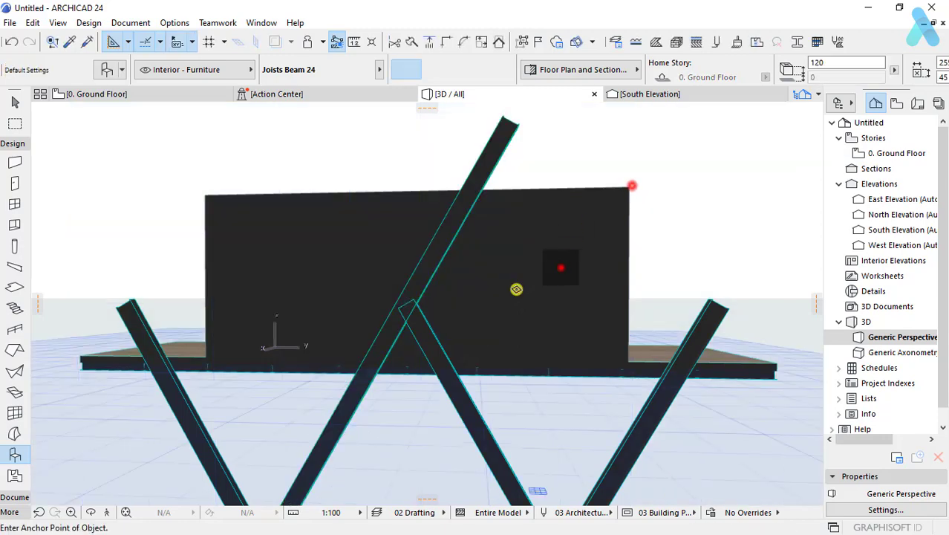
left_click(417, 322)
left_click(405, 300)
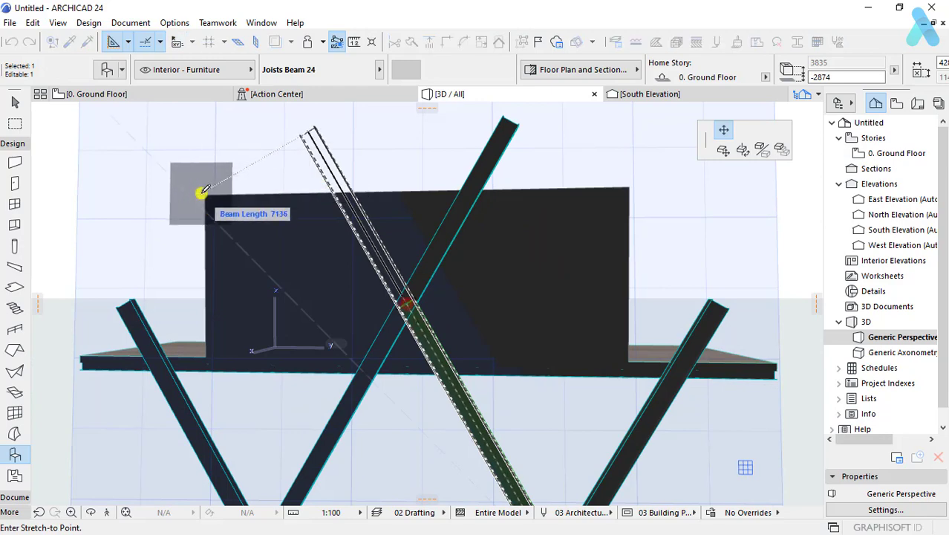
left_click(203, 193)
Step: Stretch the right diagonal beam's top end up to roof height
scroll(262, 241, "down", 5)
mouse_move(386, 341)
middle_mouse_down("shift")
mouse_move(663, 352)
mouse_move(663, 344)
mouse_move(309, 352)
mouse_move(519, 359)
mouse_move(583, 381)
mouse_move(479, 394)
mouse_move(455, 335)
mouse_move(459, 367)
mouse_move(491, 337)
mouse_move(627, 345)
mouse_move(511, 281)
middle_mouse_up("shift")
left_click(475, 296)
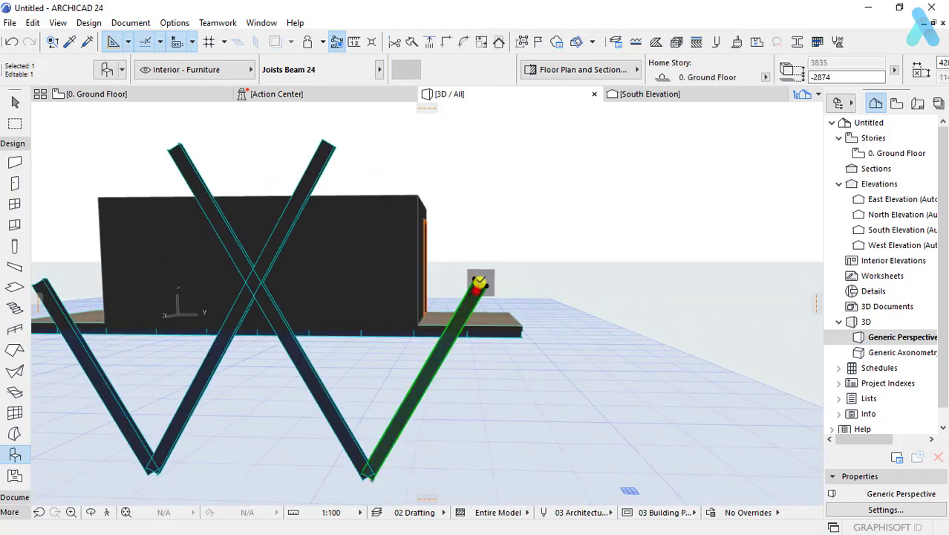
left_click(477, 282)
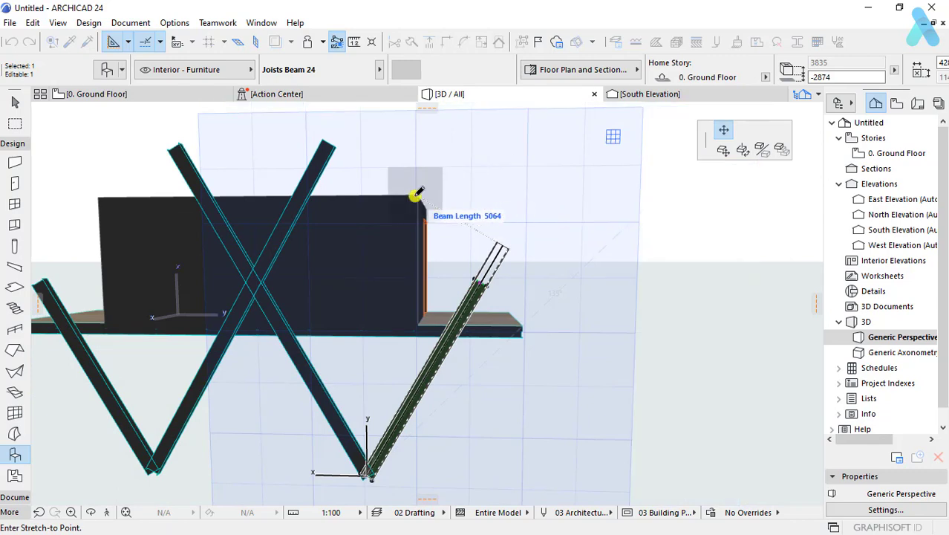
left_click(536, 187)
scroll(565, 249, "down", 3)
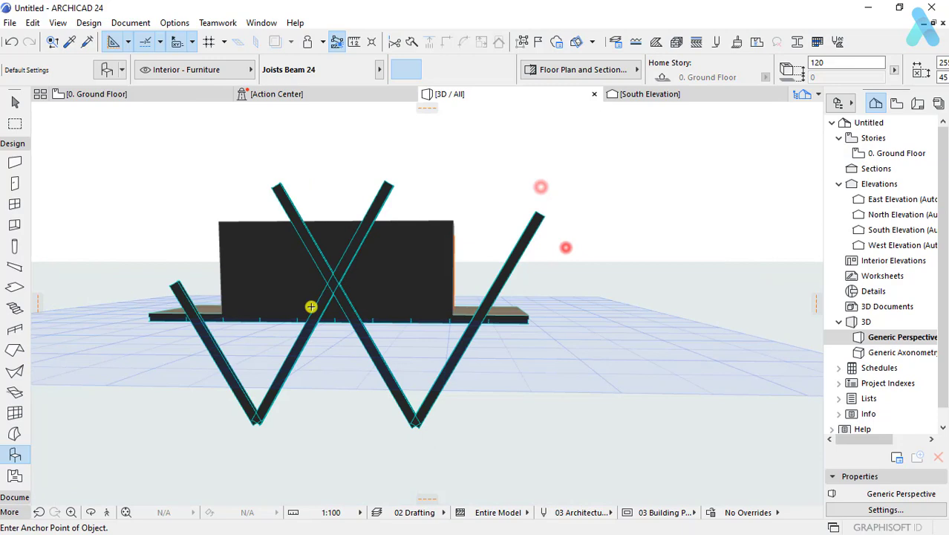
Step: Stretch the left diagonal beam's top end up to the upper left
left_click(178, 297)
left_click(172, 287)
left_click(130, 216)
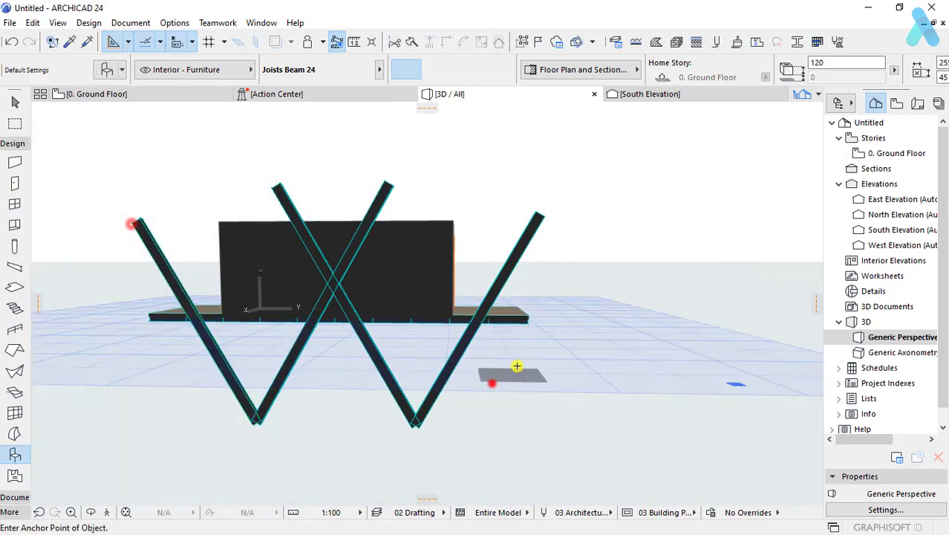
middle_click_drag(492, 383, 495, 411, "shift")
middle_click_drag(535, 374, 511, 339, "shift")
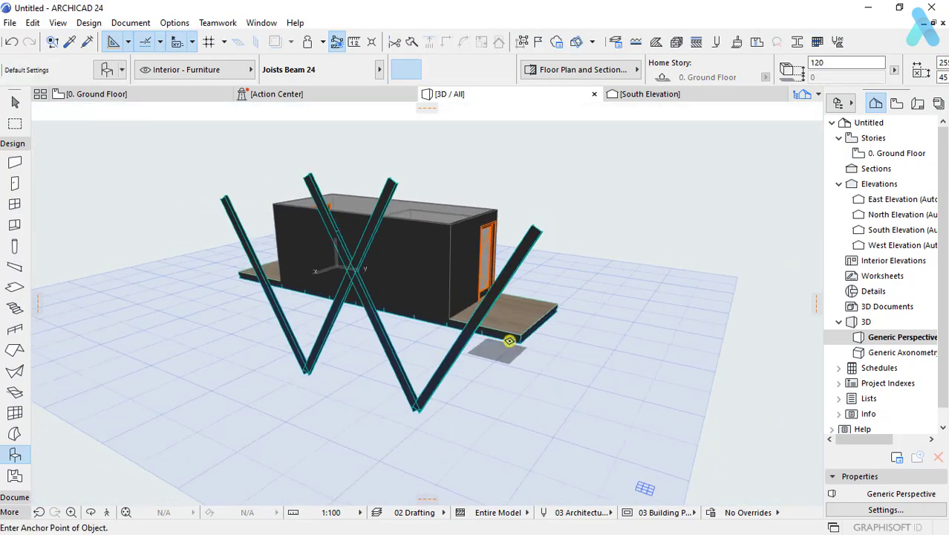
Step: Copy the four deck-edge beams upward to the tops of the legs
left_click(514, 386, "shift")
left_click(523, 343)
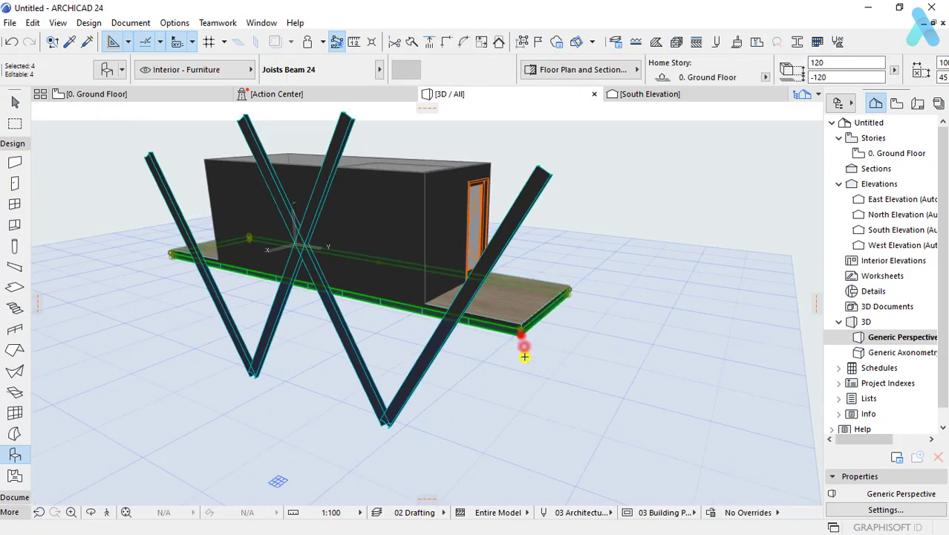
left_click(522, 326)
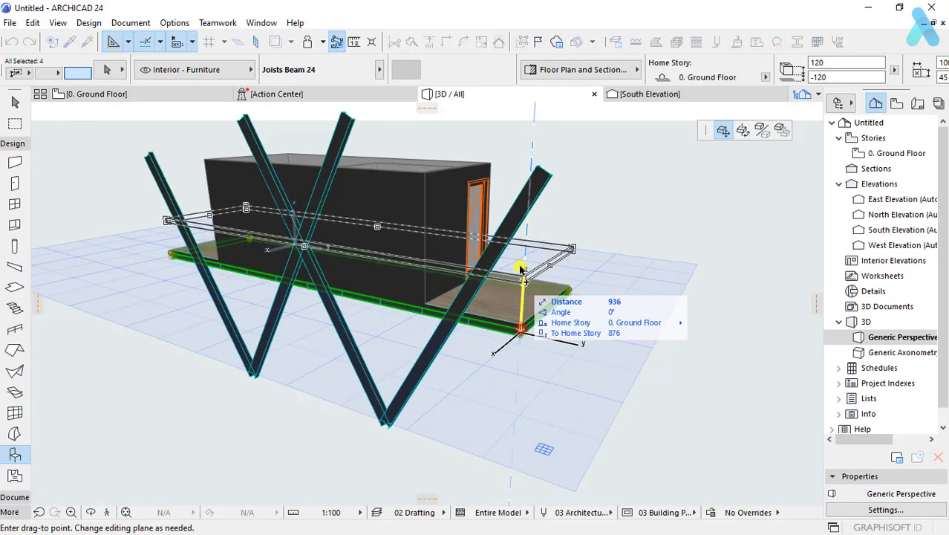
left_click(515, 198)
left_click(529, 180)
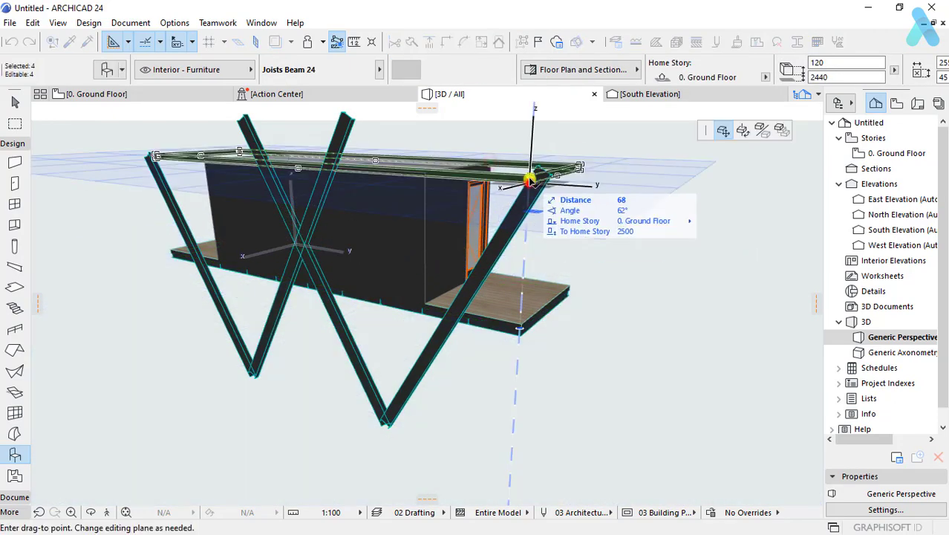
left_click(515, 185)
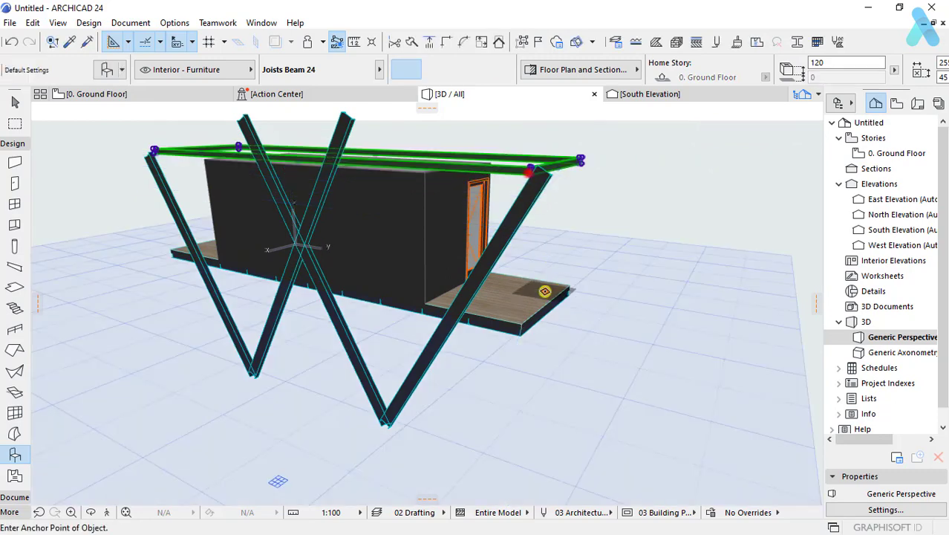
Step: Raise the deck slab to the top frame and select the frame's four beams
left_click(537, 304)
left_click(524, 324)
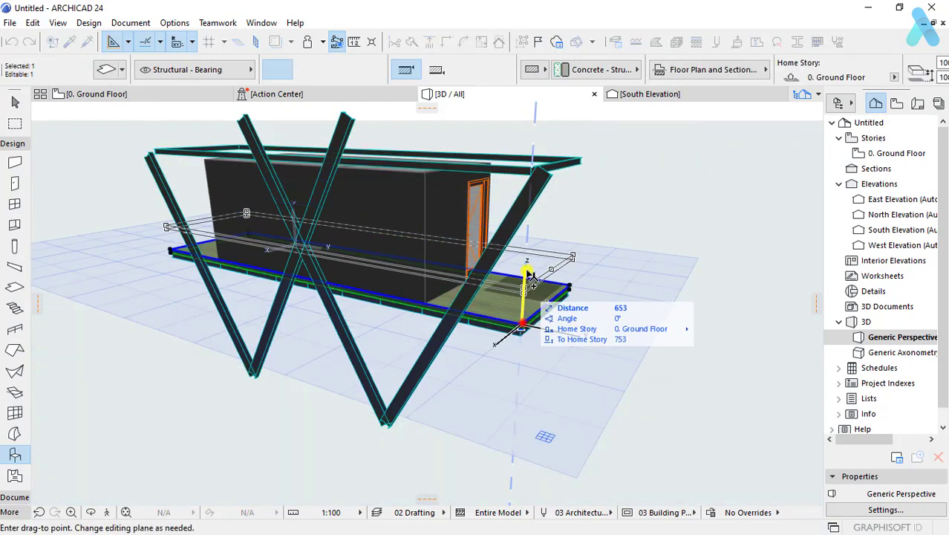
left_click(534, 169)
scroll(534, 169, "up", 2)
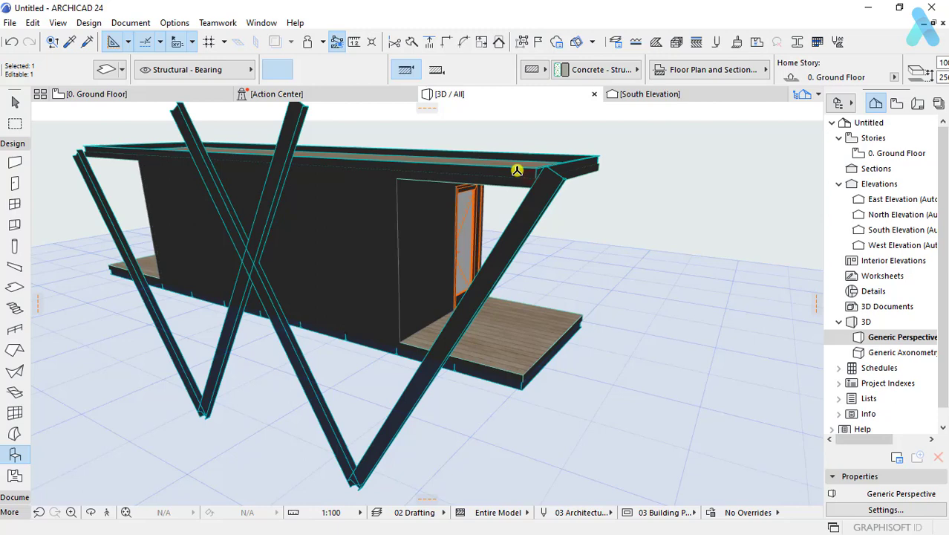
left_click(598, 158)
scroll(535, 180, "up", 2)
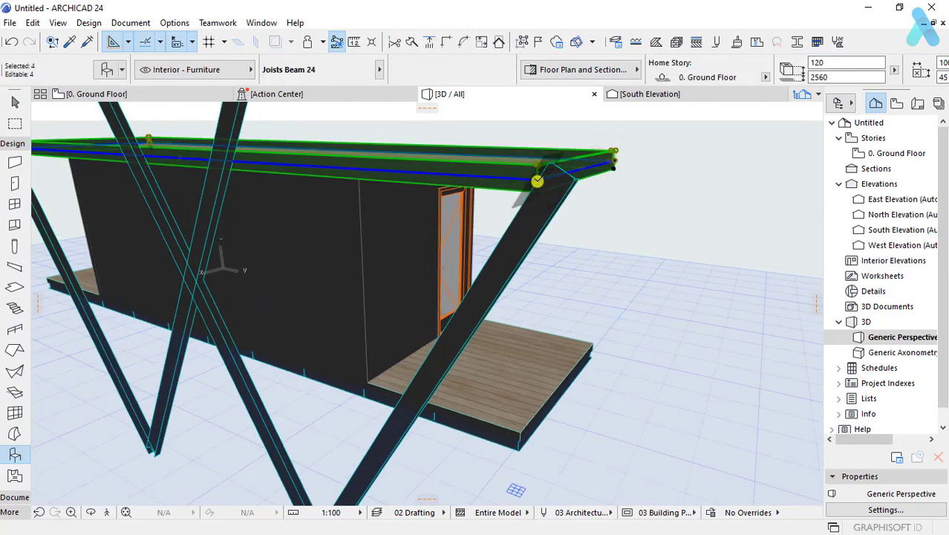
Step: Undo the edge-beam copy and copy all the deck joists up to roof height
left_click(629, 375)
key("Escape")
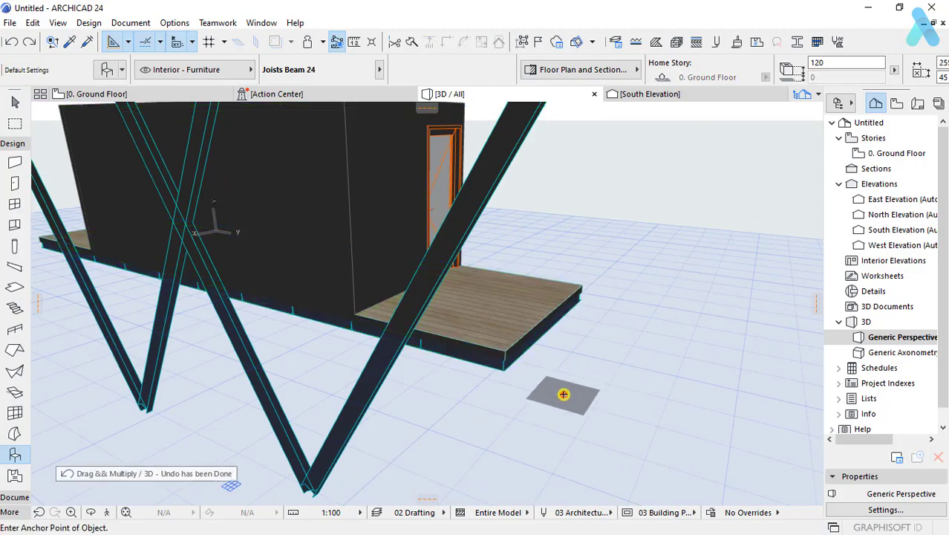
middle_click_drag(561, 394, 553, 297, "shift")
key("ctrl+a")
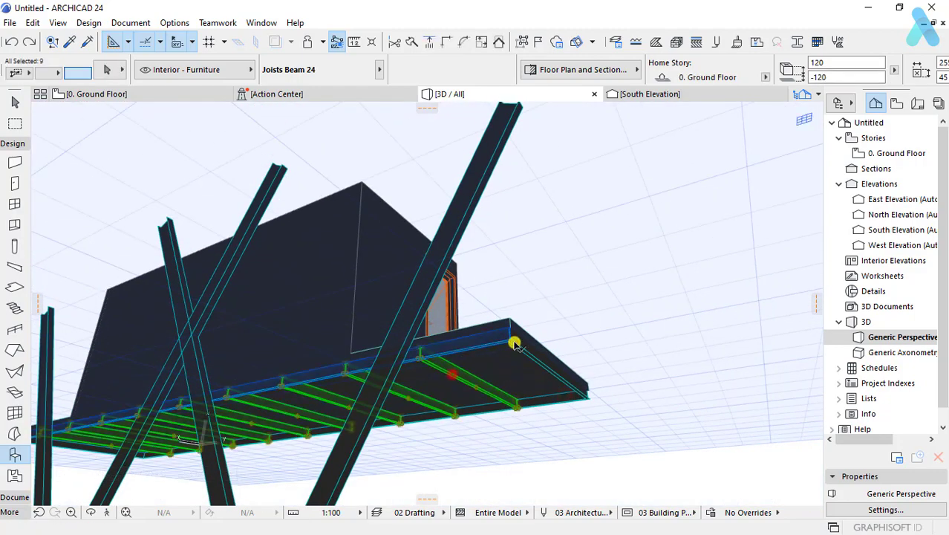
left_click(509, 337)
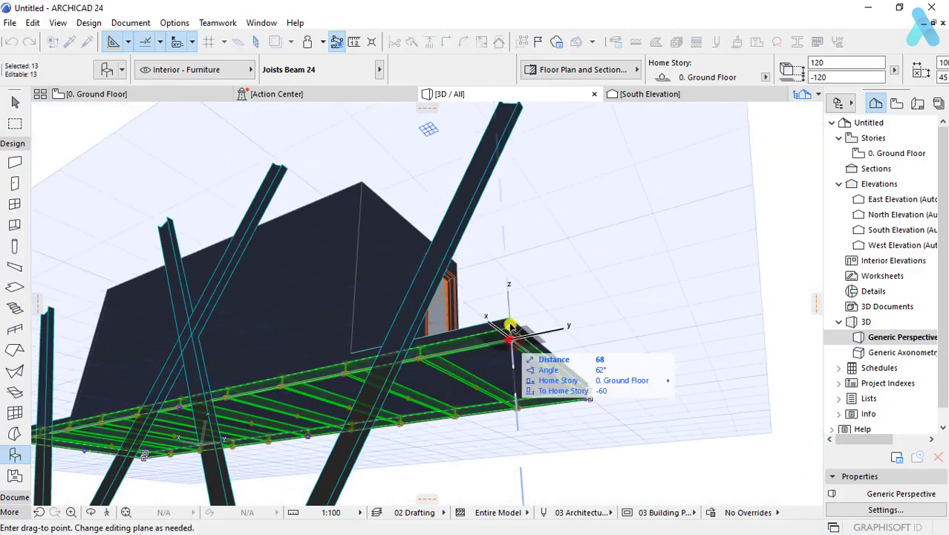
left_click(365, 185)
Step: Copy the deck slab up to roof height above the copied joists
left_click(512, 326)
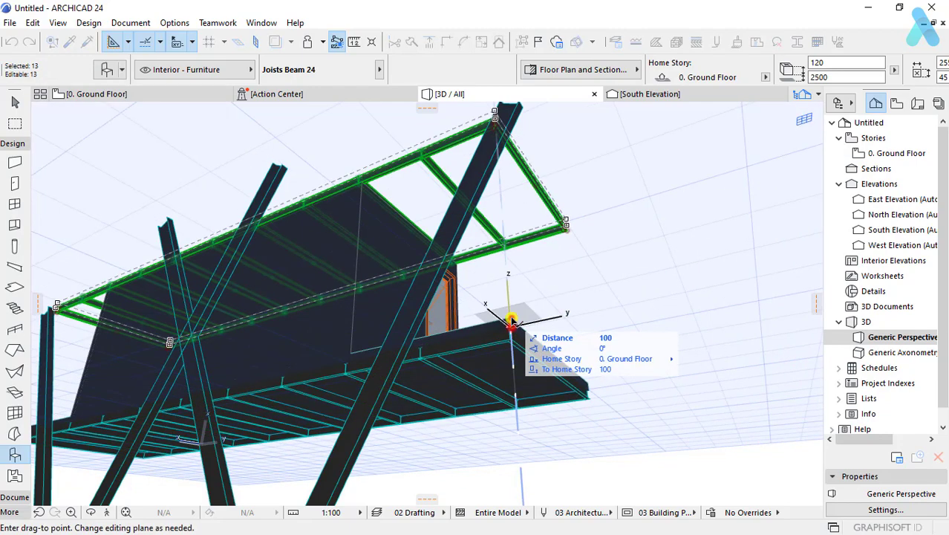
key("Escape")
left_click(509, 319)
left_click(509, 321)
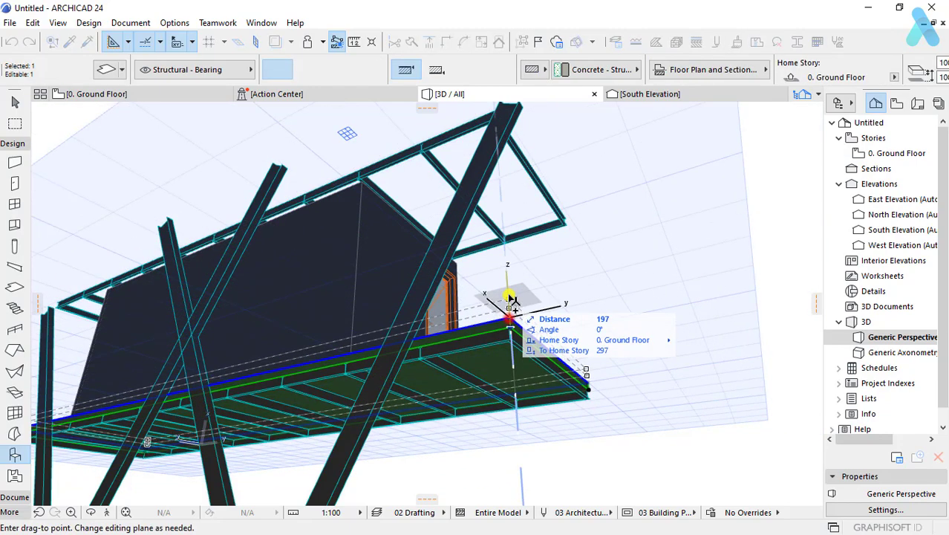
left_click(564, 227)
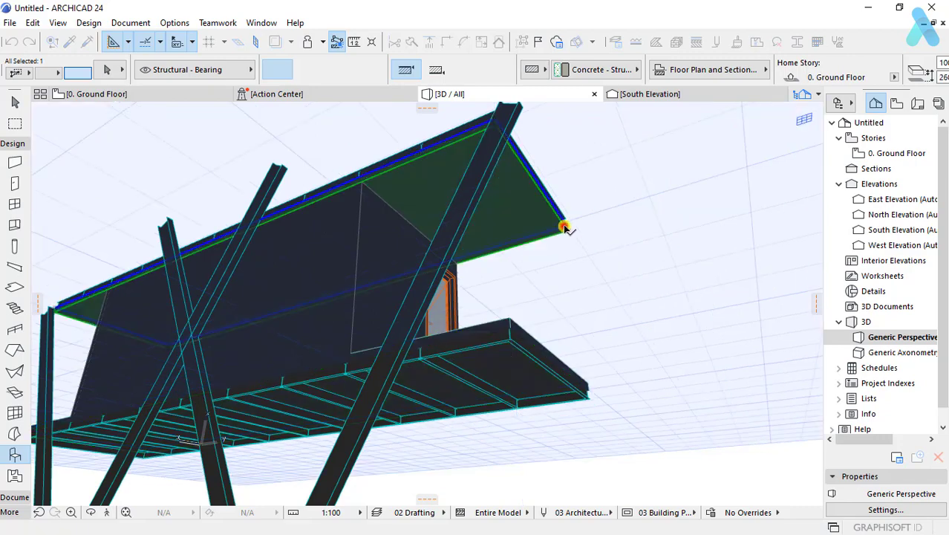
Step: Give the roof slab a 50 mm thickness and start repositioning it from a corner
mouse_move(566, 224)
middle_mouse_down("shift")
mouse_move(584, 301)
mouse_move(417, 361)
mouse_move(493, 360)
mouse_move(542, 322)
mouse_move(496, 233)
mouse_move(464, 313)
middle_mouse_up("shift")
double_click(461, 316)
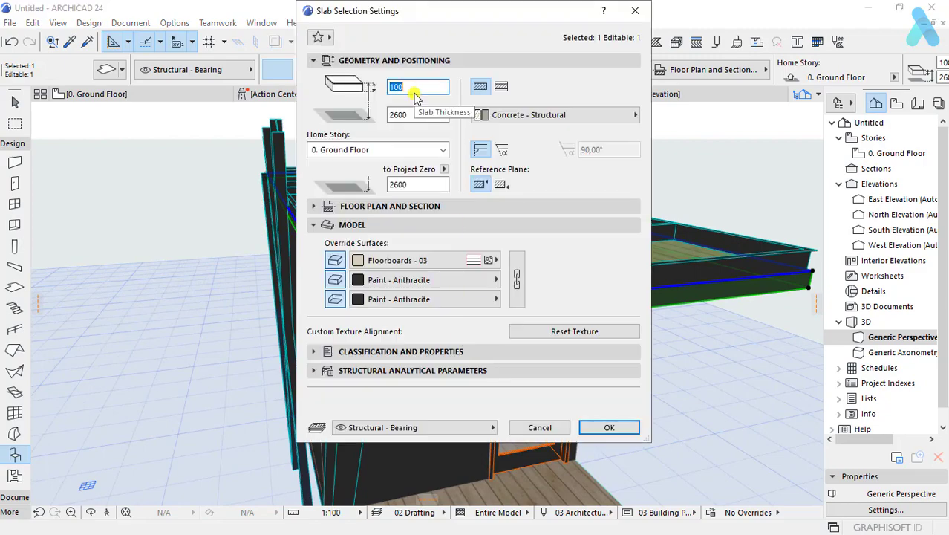
key("Return")
middle_click_drag(408, 347, 228, 319, "shift")
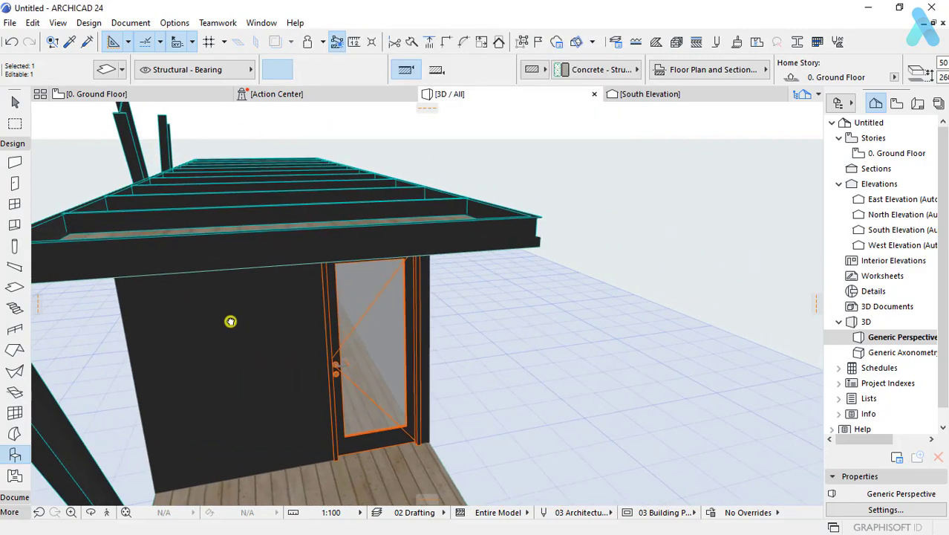
key("ctrl+d")
left_click(537, 245)
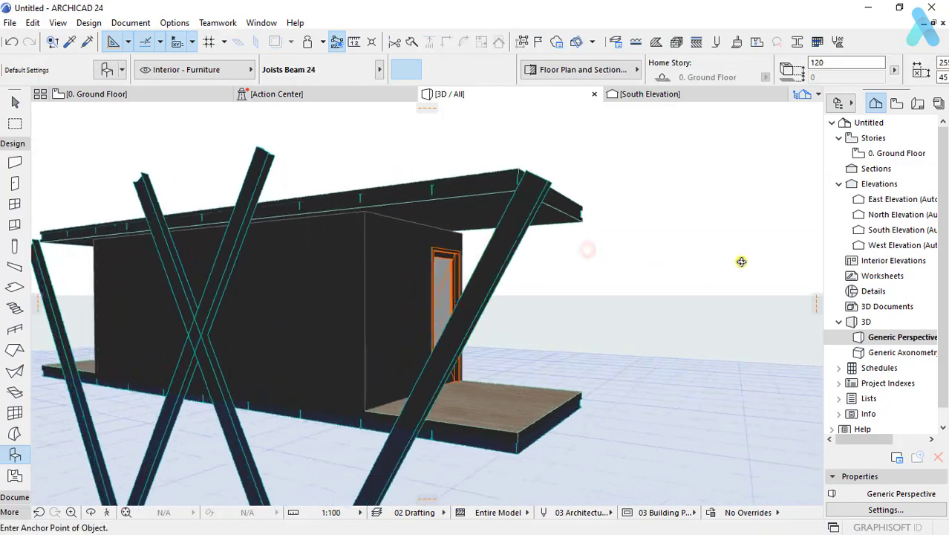
mouse_move(741, 261)
middle_mouse_down("shift")
mouse_move(669, 325)
mouse_move(482, 360)
mouse_move(653, 360)
mouse_move(563, 356)
mouse_move(425, 371)
middle_mouse_up("shift")
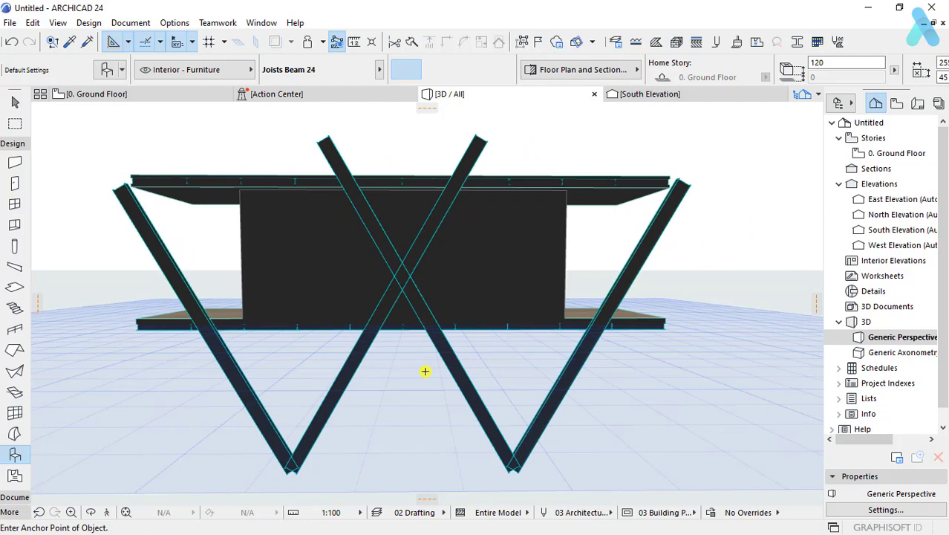
Step: Select the four diagonal legs and change their tilt in the beam settings
left_click(551, 409)
left_click(454, 373, "shift")
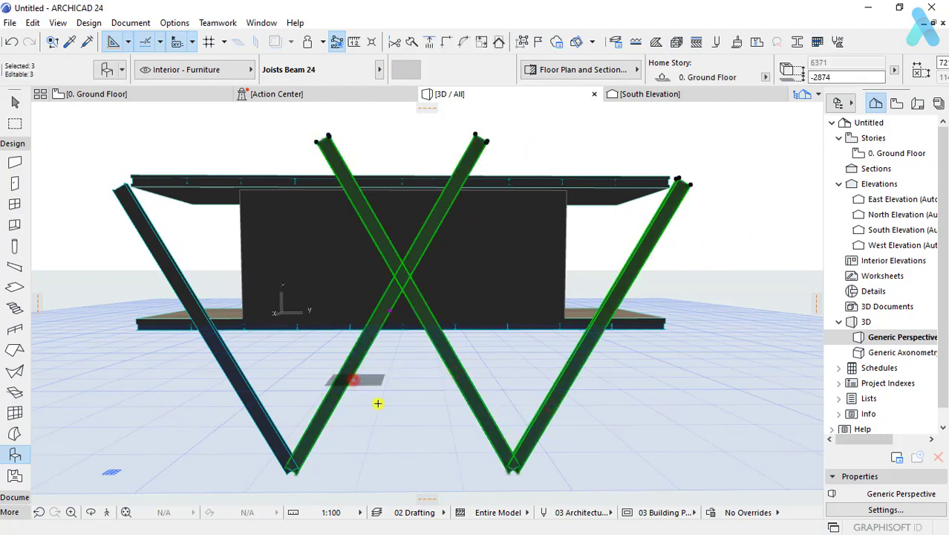
left_click(249, 399, "shift")
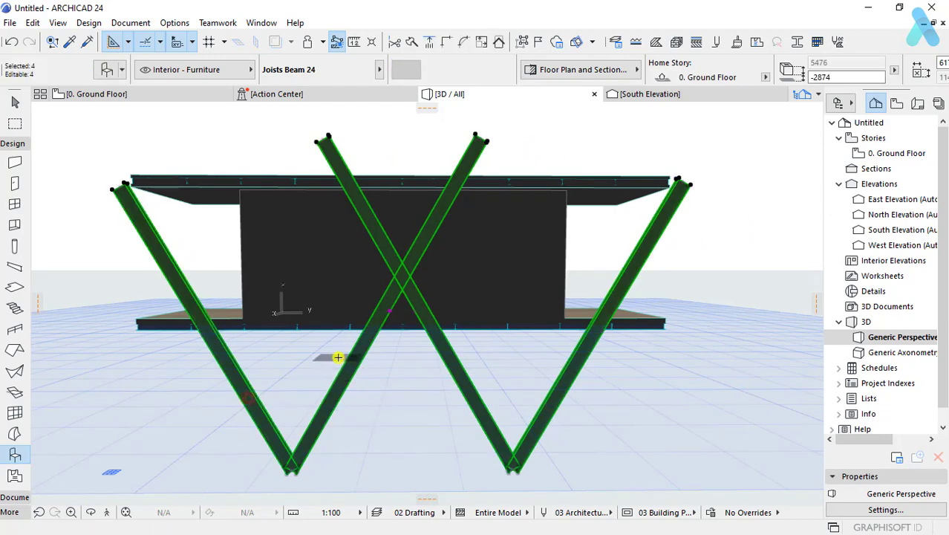
key("ctrl+t")
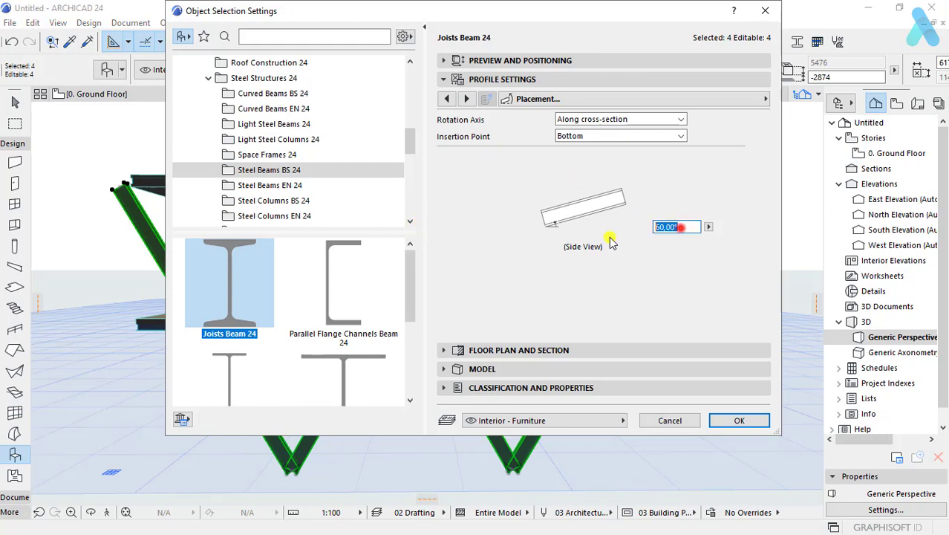
key("Escape")
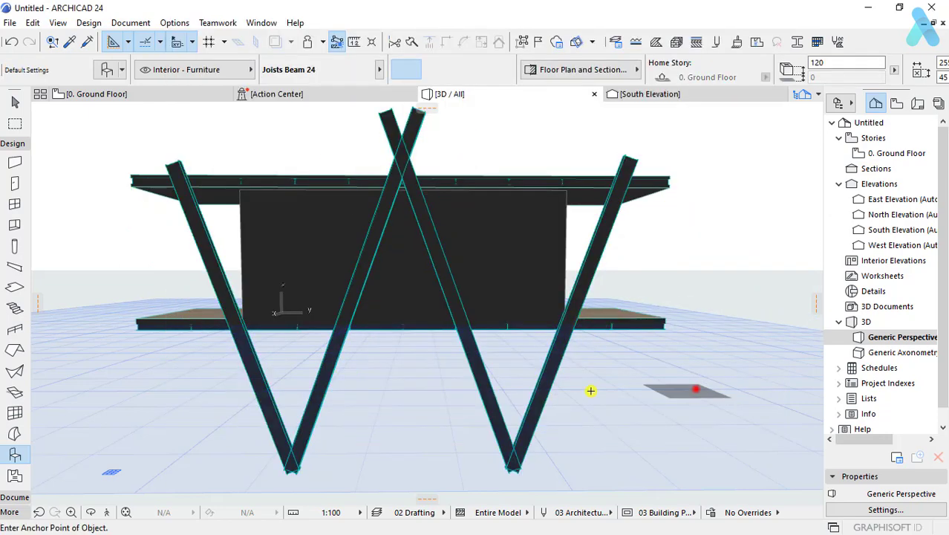
scroll(694, 388, "down", 3)
mouse_move(436, 346)
middle_mouse_down("shift")
mouse_move(485, 347)
mouse_move(390, 331)
middle_mouse_up("shift")
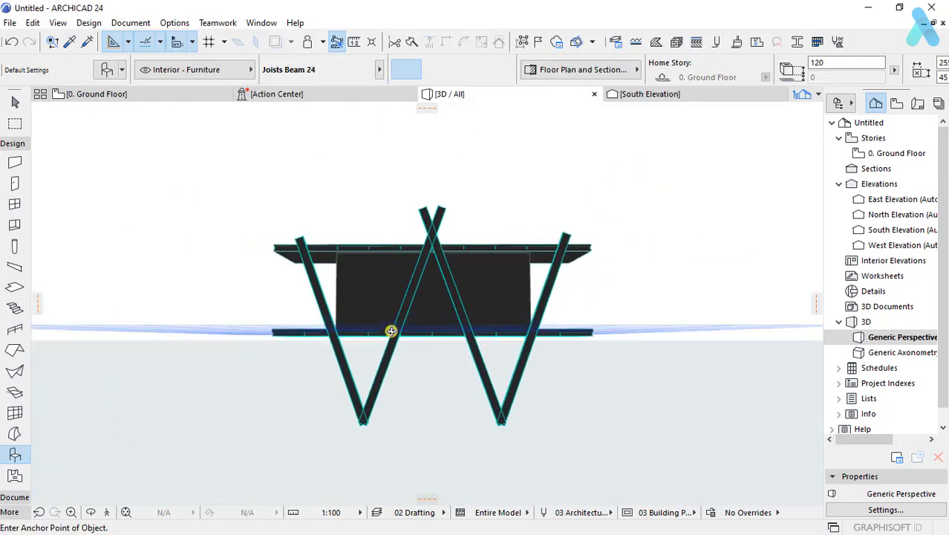
Step: Undo the leg change, recheck the leg settings, and view the model edge-on
key("ctrl+z")
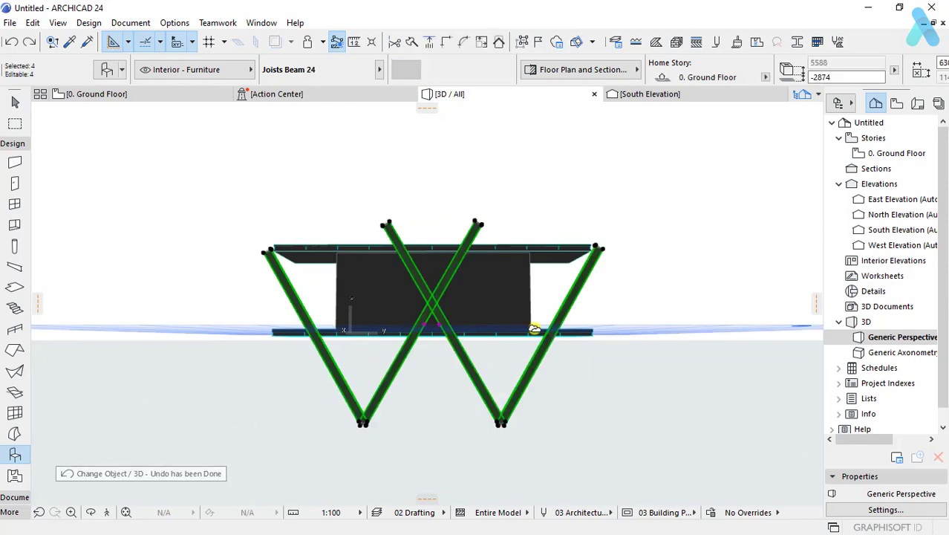
key("ctrl+t")
type("65")
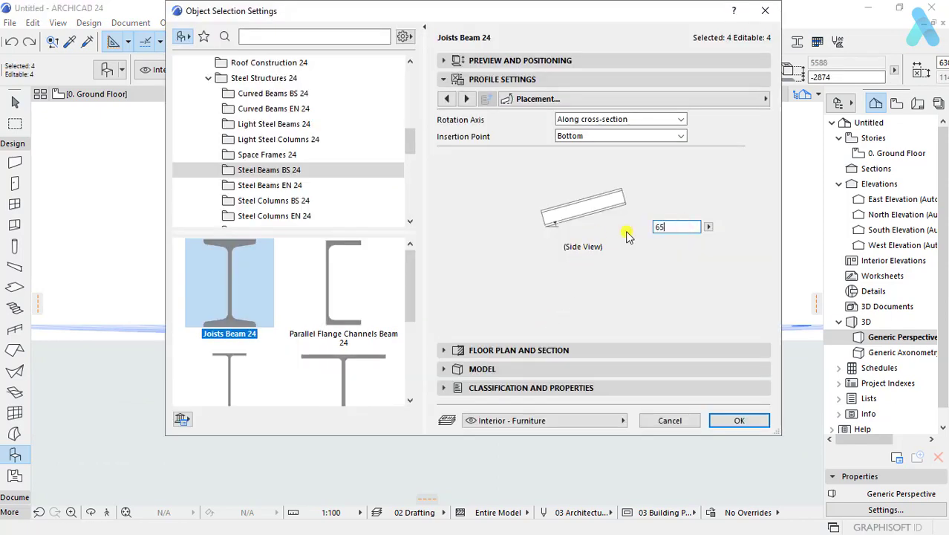
key("Return")
key("Escape")
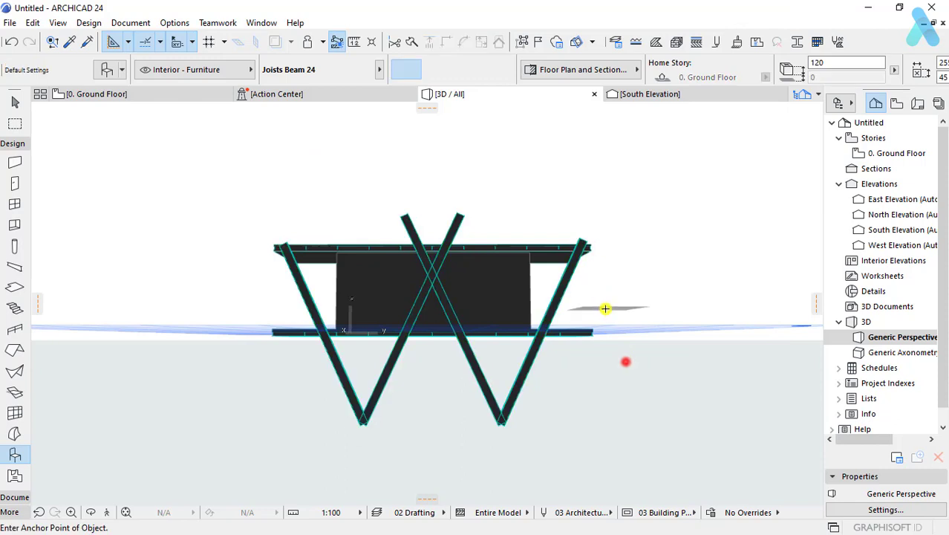
mouse_move(603, 307)
middle_mouse_down("shift")
mouse_move(550, 321)
mouse_move(612, 313)
middle_mouse_up("shift")
scroll(408, 252, "up", 1)
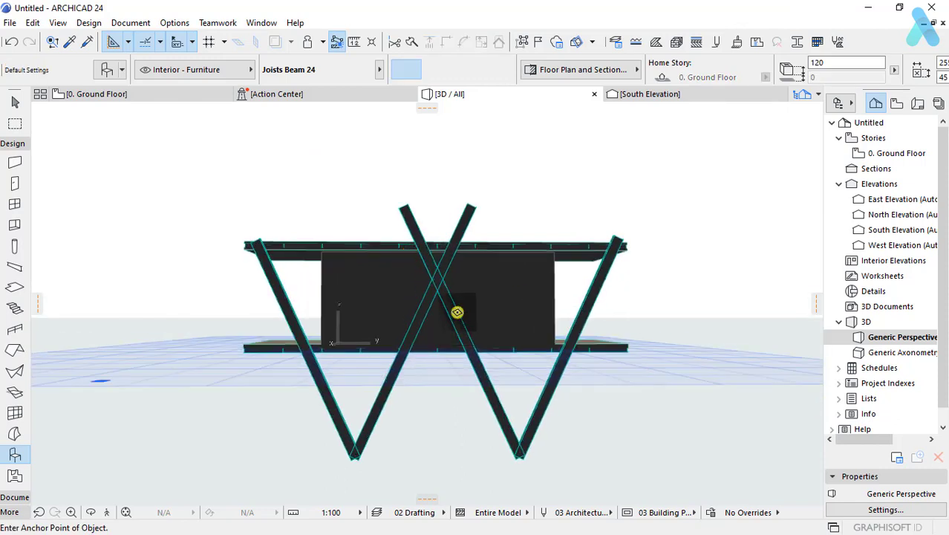
middle_click_drag(513, 369, 510, 361, "shift")
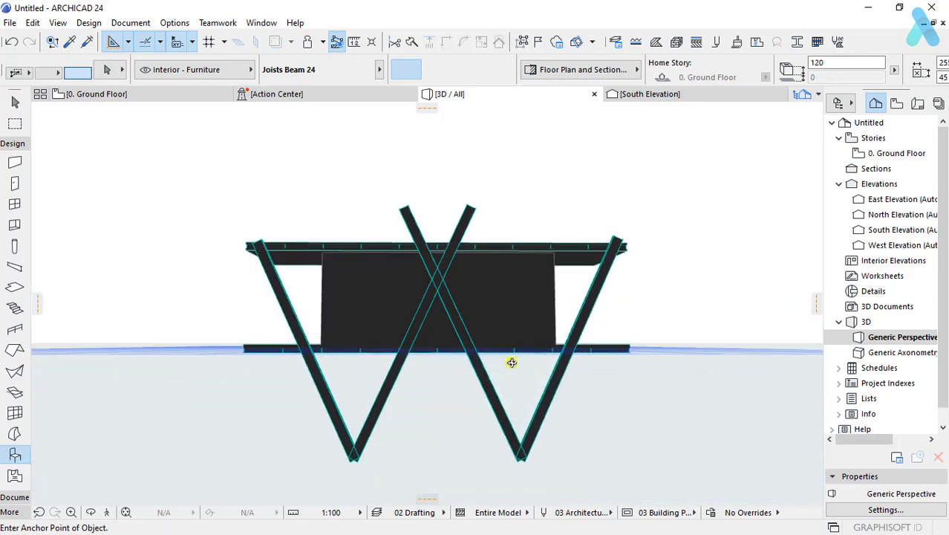
Step: Select the four W legs for a move, then cancel it
left_click(517, 450)
left_click(540, 416, "shift")
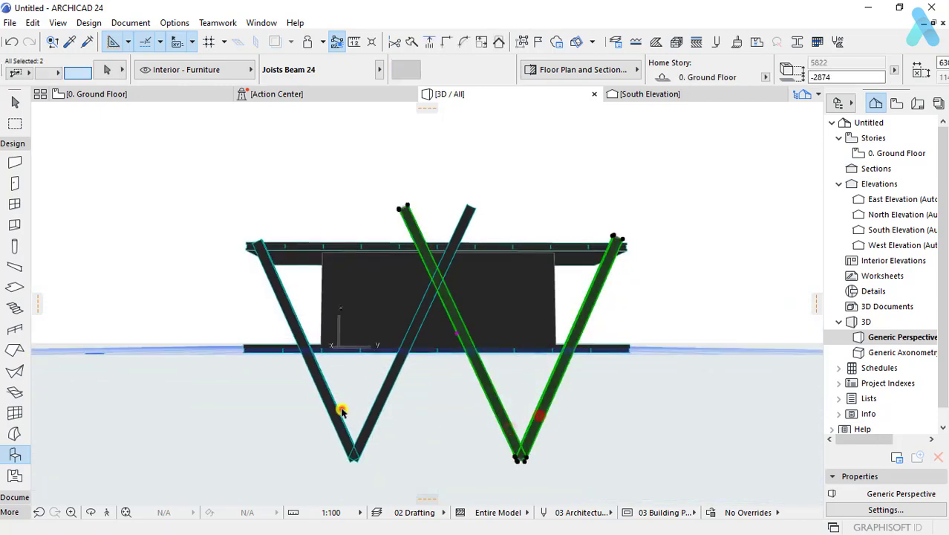
left_click(366, 429, "shift")
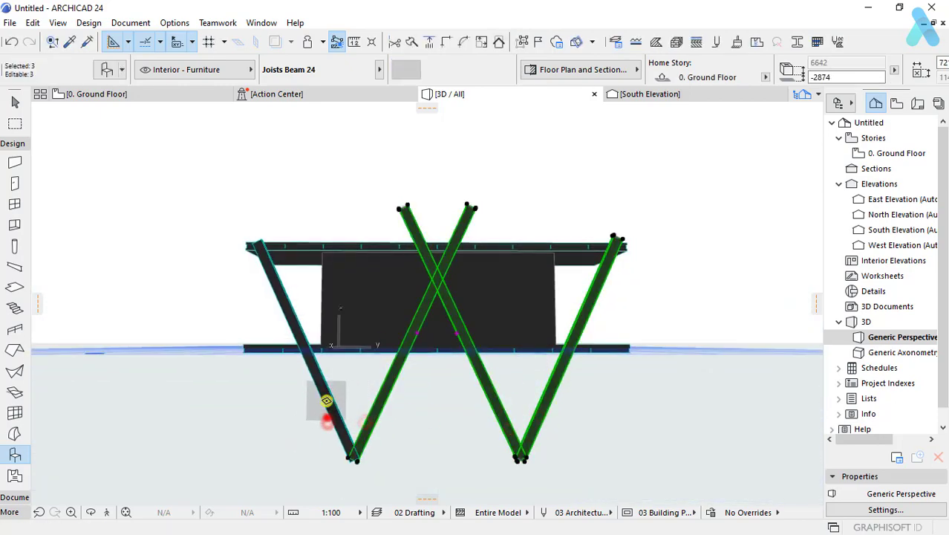
left_click(326, 400, "shift")
middle_click_drag(421, 262, 465, 311, "shift")
key("ctrl+d")
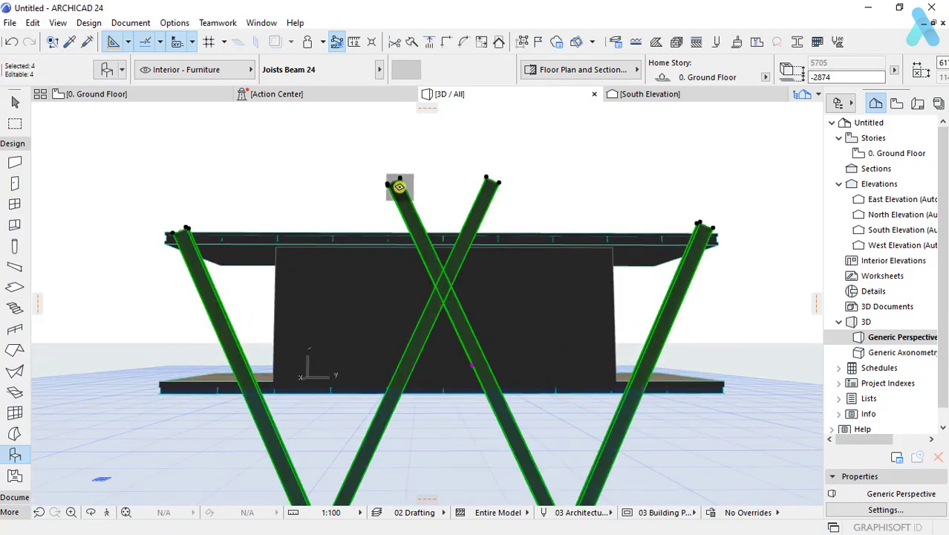
key("Escape")
Step: Shorten one inner leg so its top ends at the crossing point
left_click(398, 182)
left_click(399, 182)
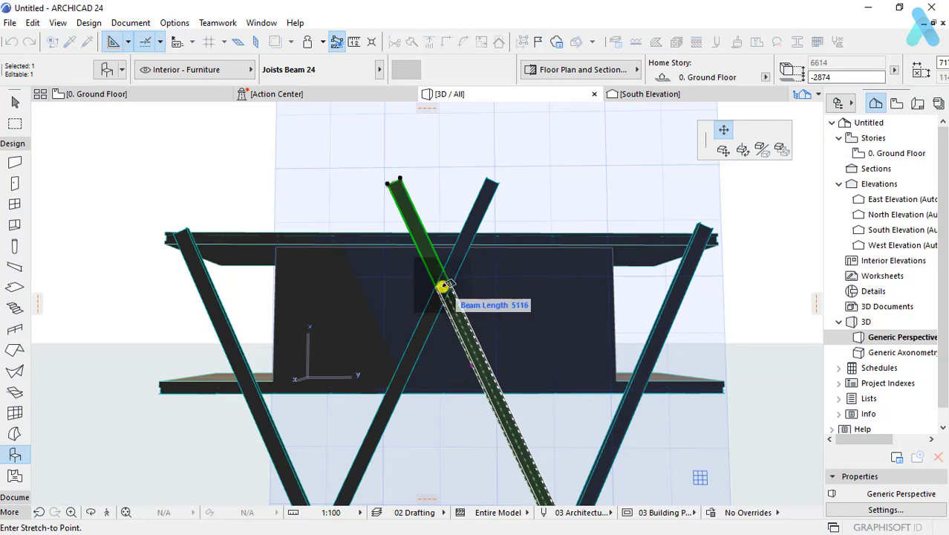
left_click(443, 286)
middle_click_drag(492, 315, 464, 290)
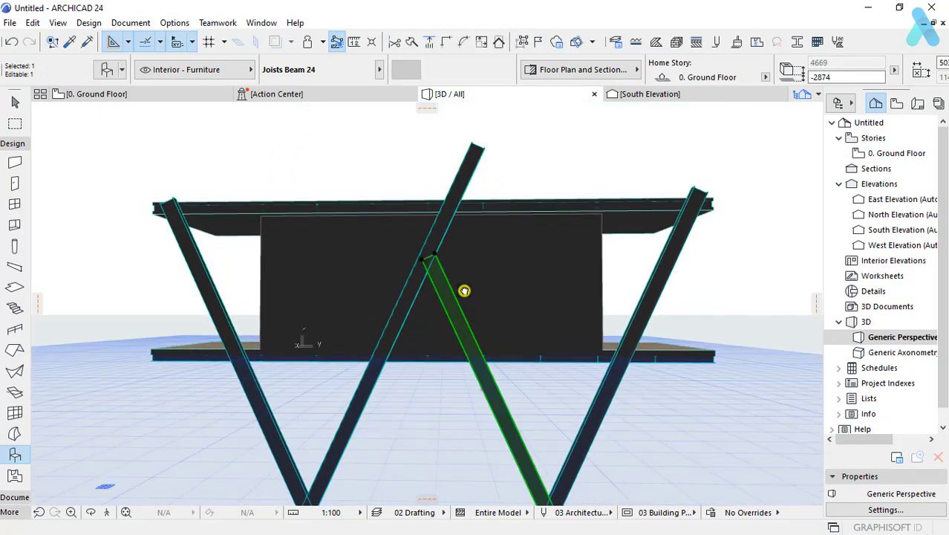
Step: Move the four legs up from their crossing toward the roof, then undo the move
left_click(475, 168, "shift")
left_click(698, 192, "shift")
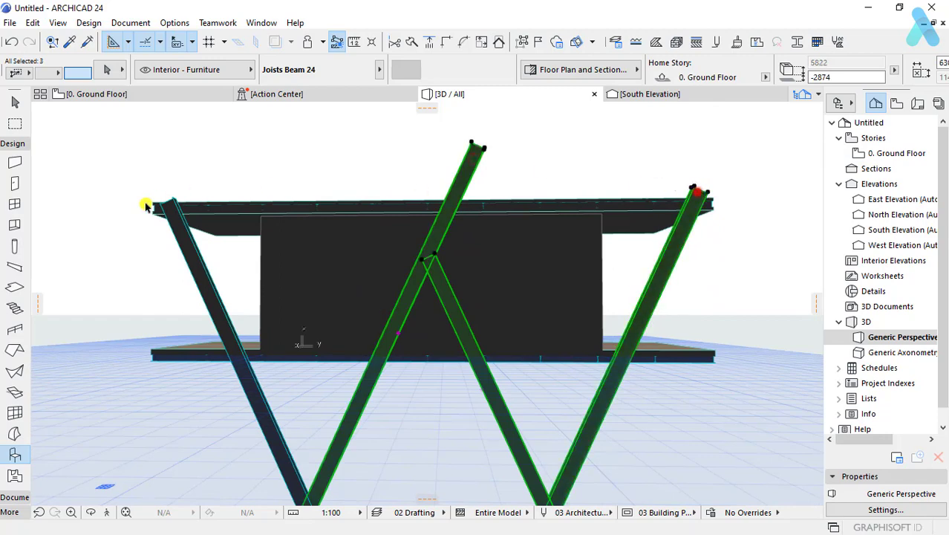
left_click(188, 236, "shift")
key("ctrl+d")
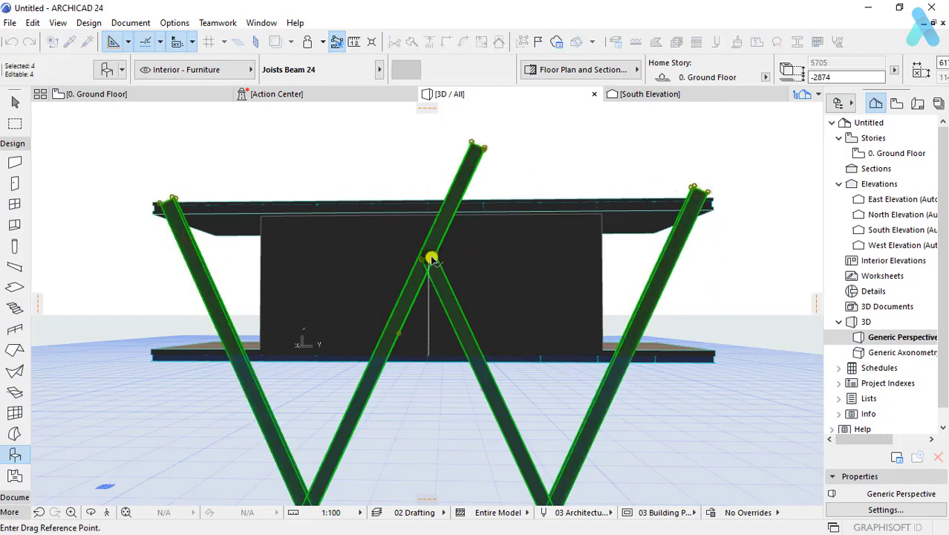
left_click(429, 259)
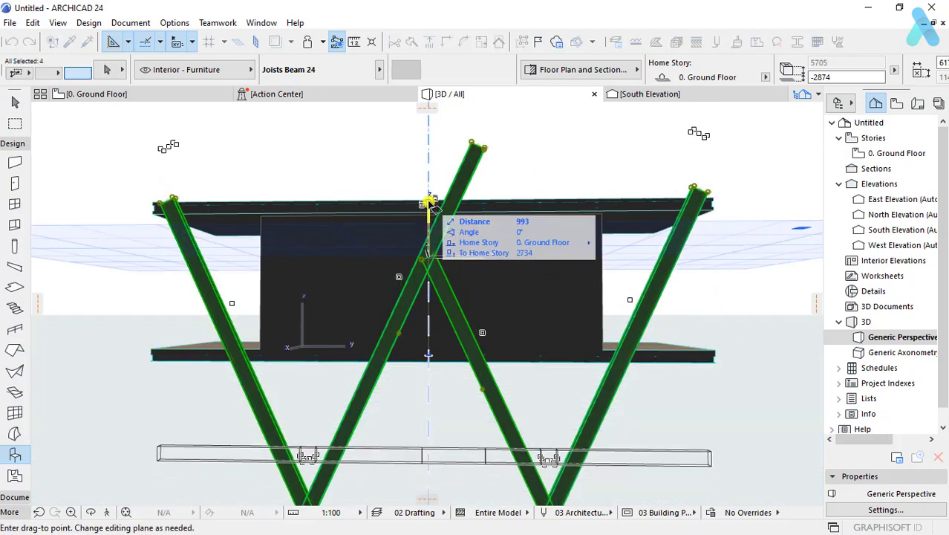
left_click(428, 202)
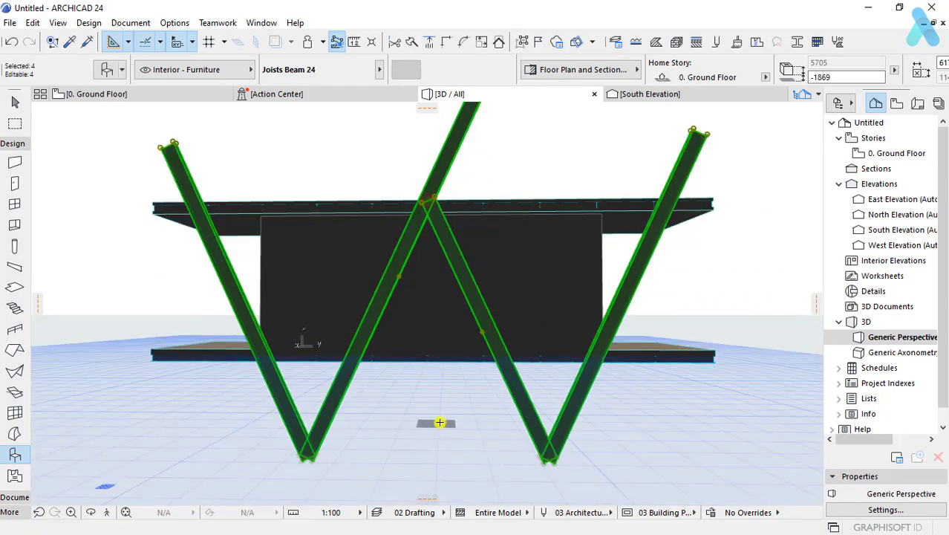
left_click(441, 421)
scroll(441, 420, "down", 2)
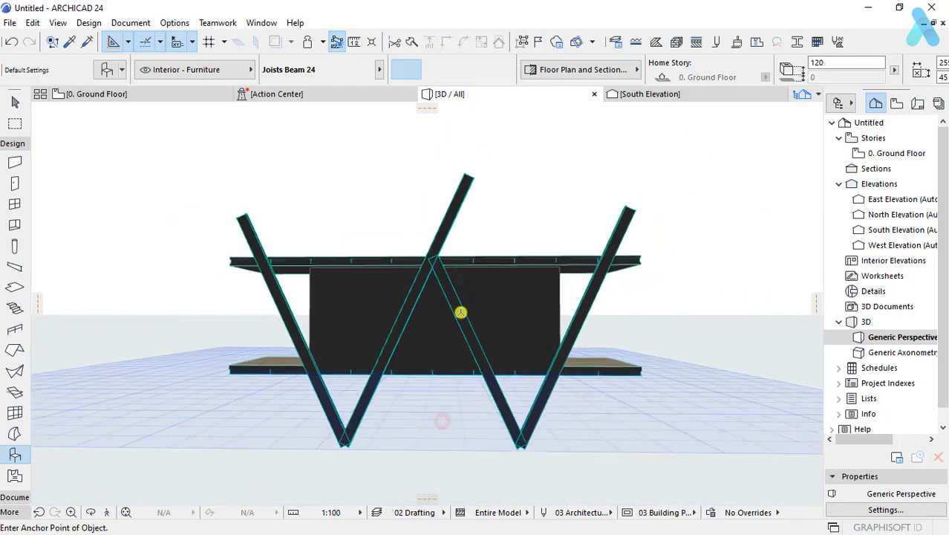
key("ctrl+z")
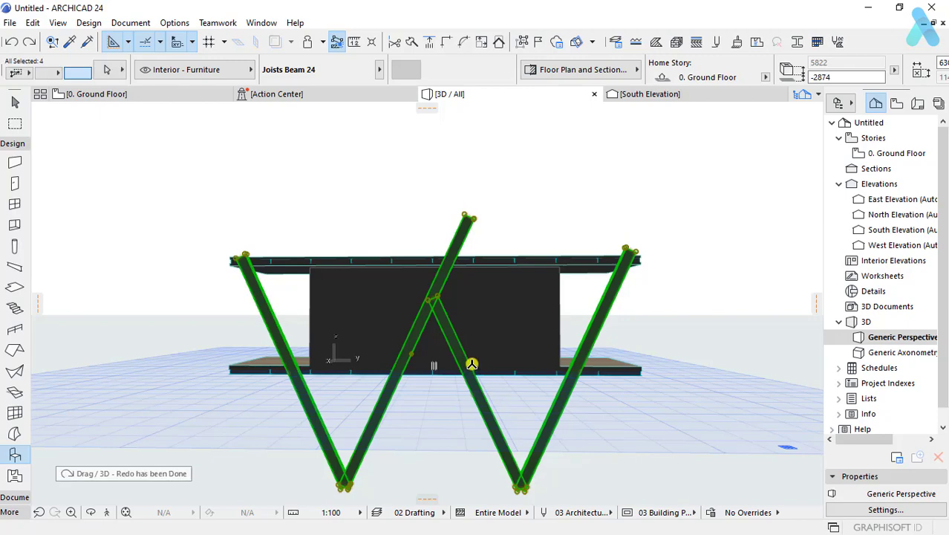
Step: Reopen the leg settings, undo the change, reframe the cabin, and select all the legs
double_click(468, 363)
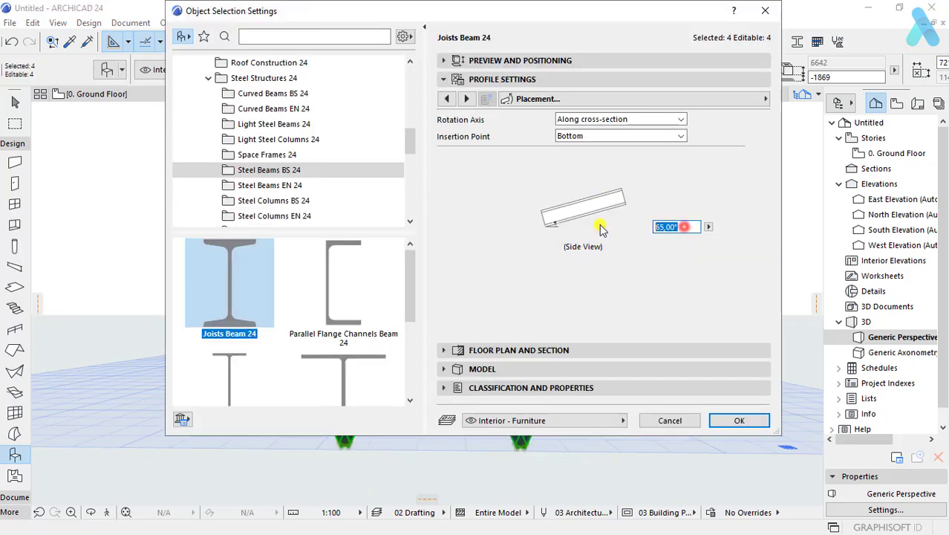
key("Return")
key("ctrl+z")
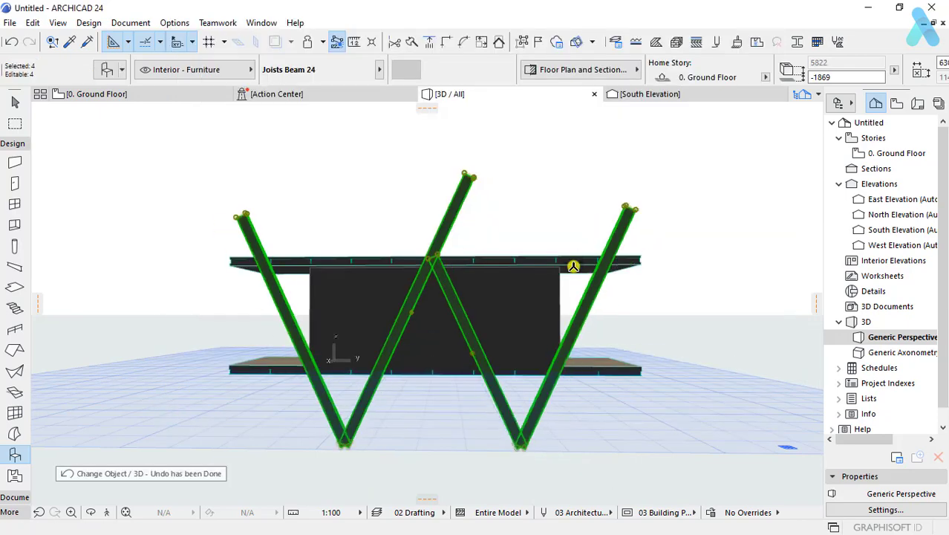
mouse_move(500, 297)
left_mouse_down()
mouse_move(689, 293)
mouse_move(522, 314)
left_mouse_up()
scroll(688, 293, "down", 3)
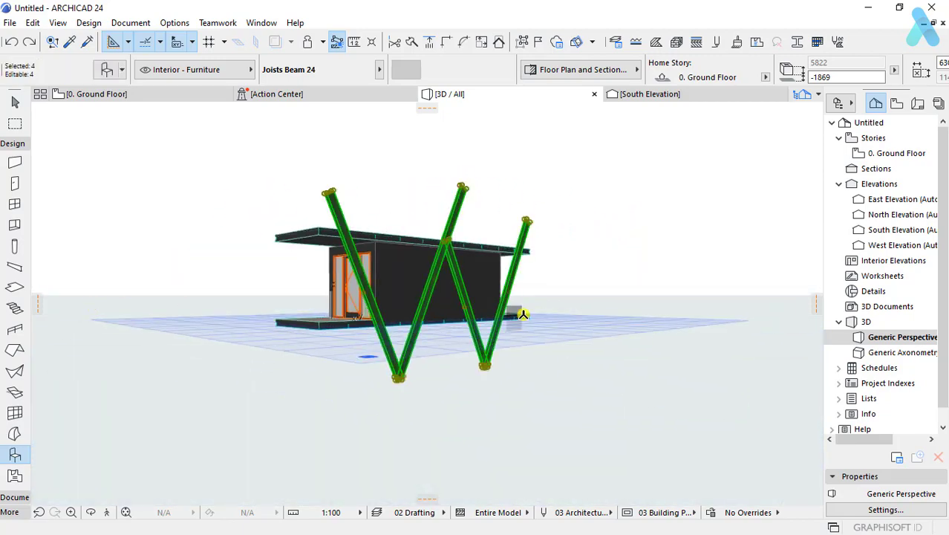
scroll(442, 232, "up", 2)
scroll(442, 233, "up", 3)
key("Escape")
scroll(577, 342, "down", 2)
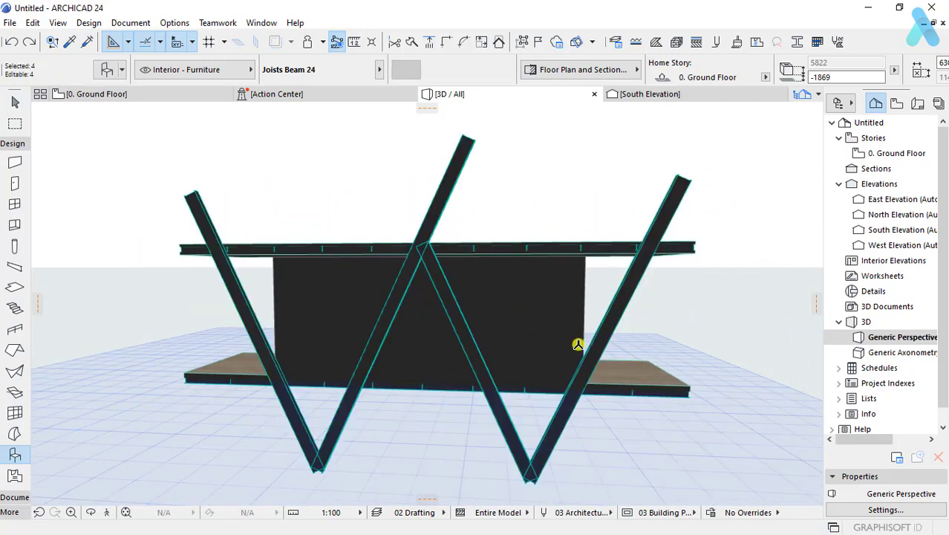
key("ctrl+a")
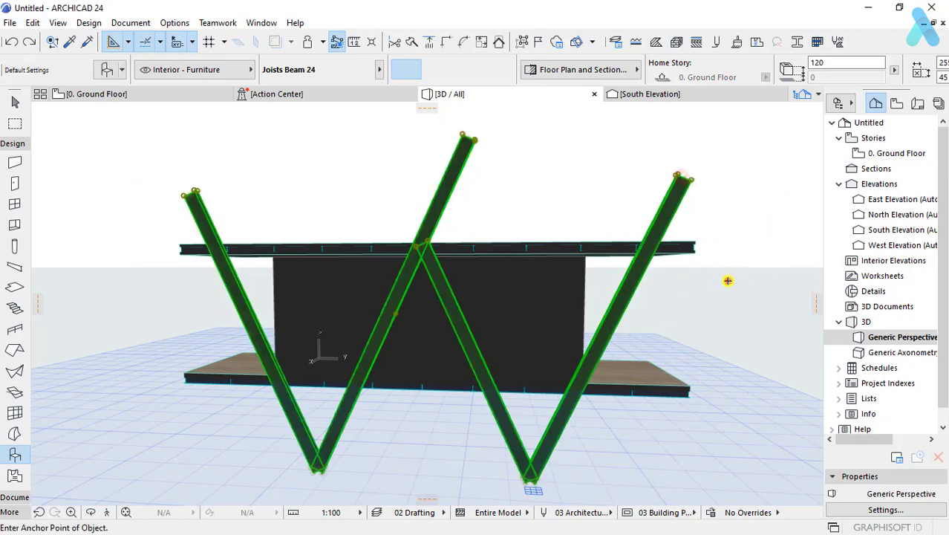
Step: Stretch the right outer leg and an inner leg so their tops end at the roof
key("Escape")
left_click(683, 184)
left_click(681, 181)
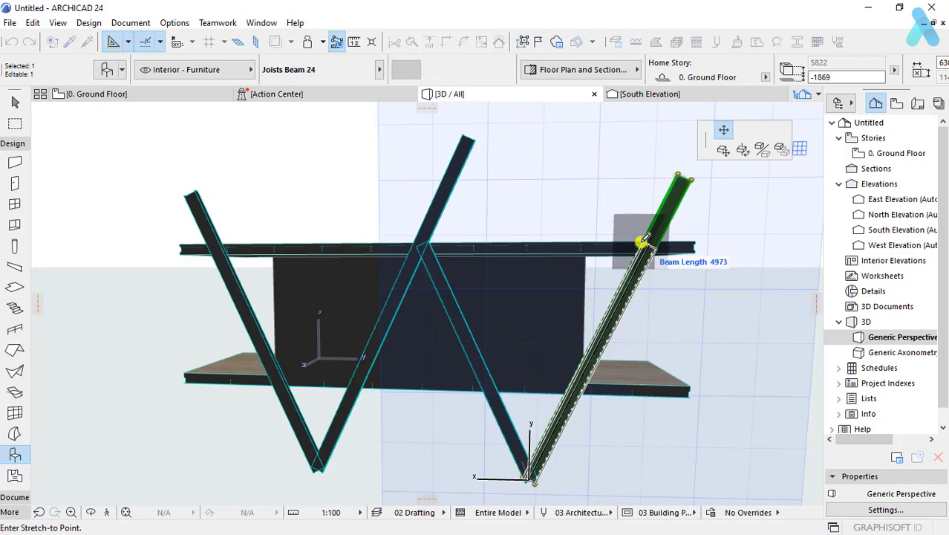
left_click(656, 239)
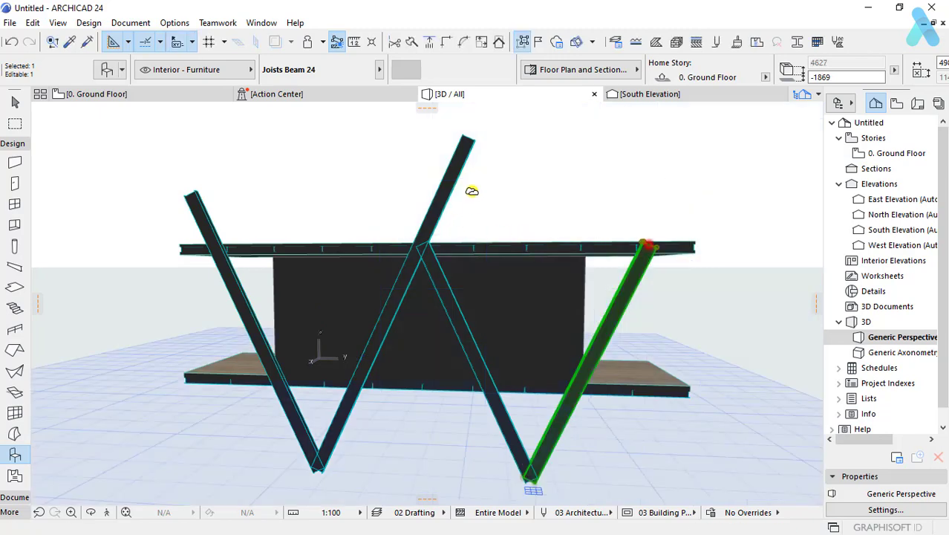
left_click(461, 153)
left_click(465, 140)
left_click(426, 241)
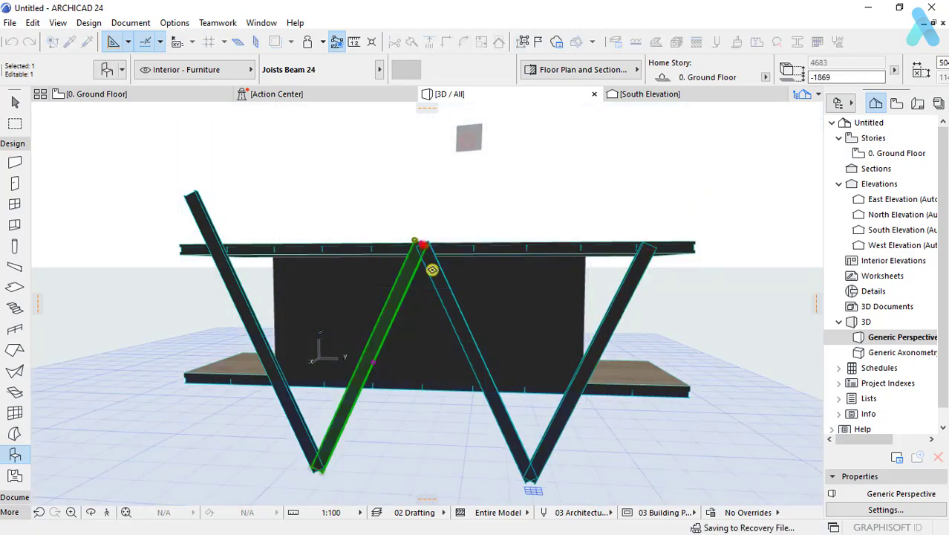
Step: Select the four legs and apply their length in the beam settings
left_click(643, 272, "shift")
left_click(191, 212, "shift")
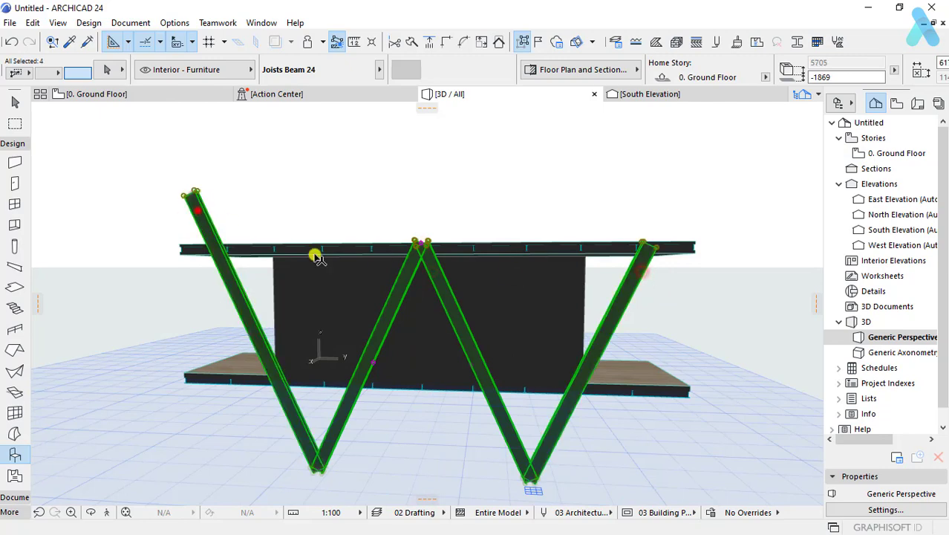
left_click(394, 291, "shift")
left_click(372, 290, "shift")
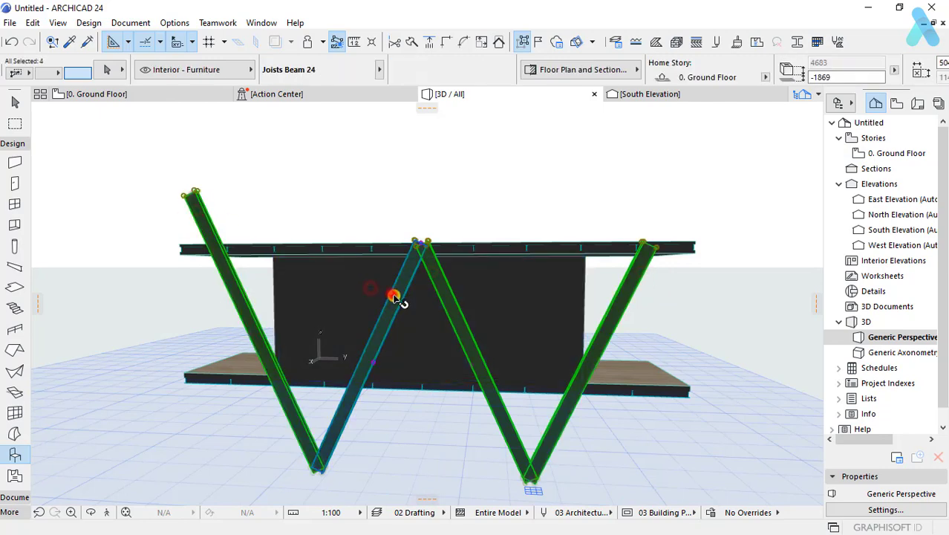
key("ctrl+t")
left_click(445, 98)
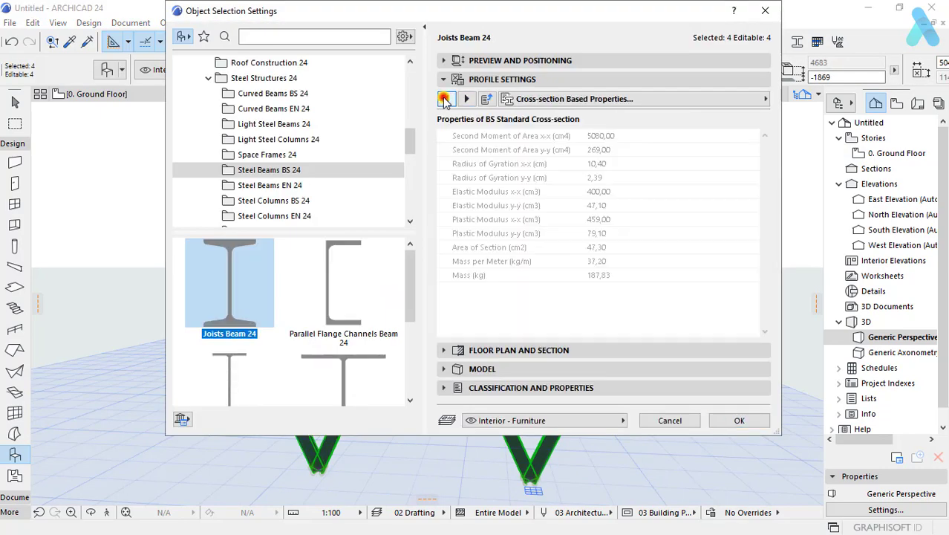
left_click(445, 99)
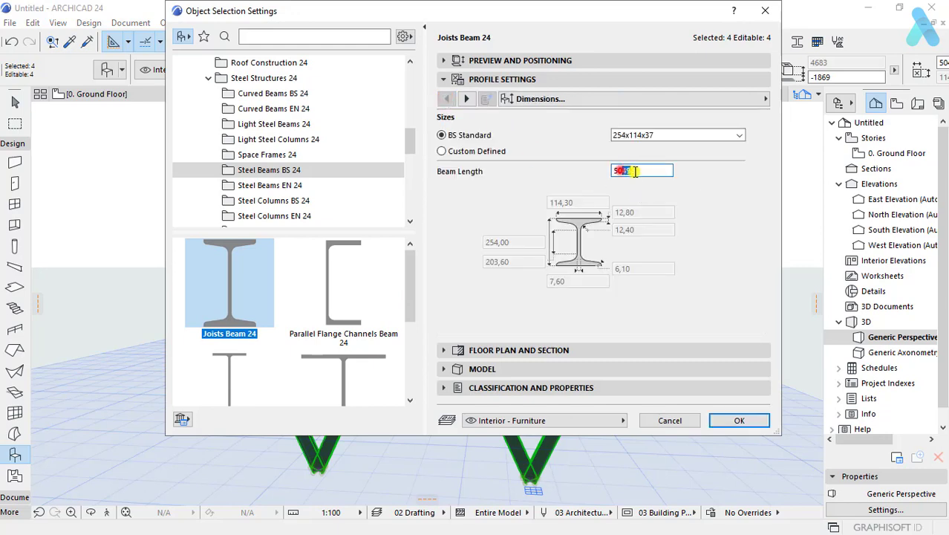
key("Return")
key("Escape")
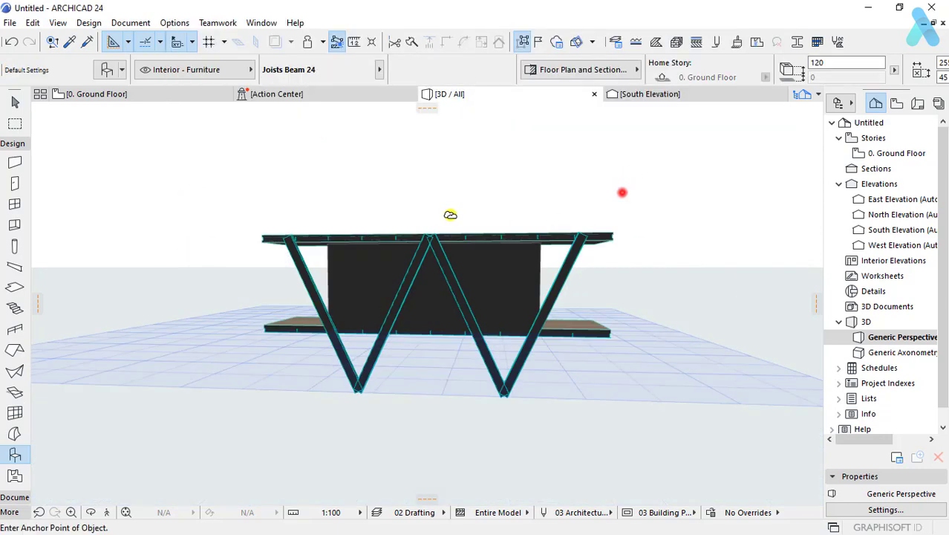
Step: Pick the four diagonal leg beams and switch to the Ground Floor plan
mouse_move(449, 212)
middle_mouse_down("shift")
mouse_move(678, 277)
mouse_move(419, 295)
middle_mouse_up("shift")
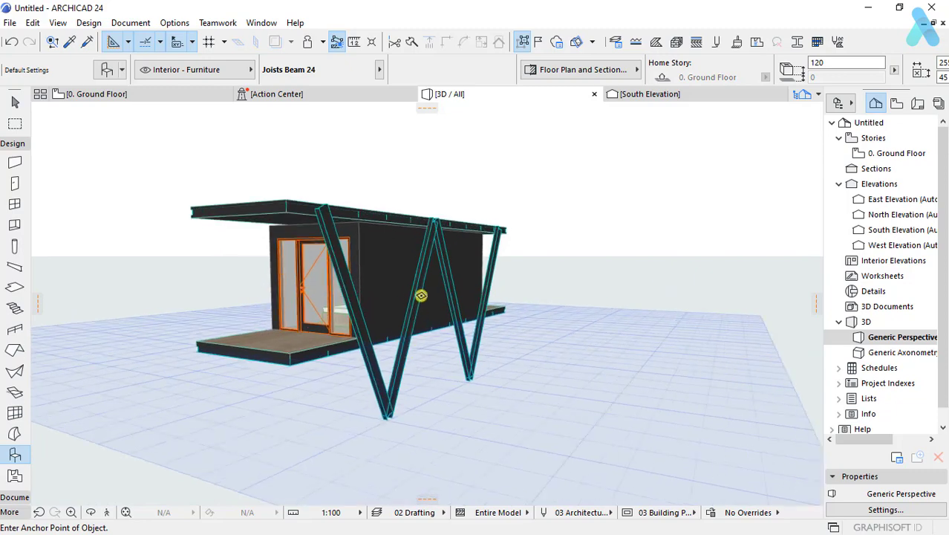
left_click(419, 294)
key("Escape")
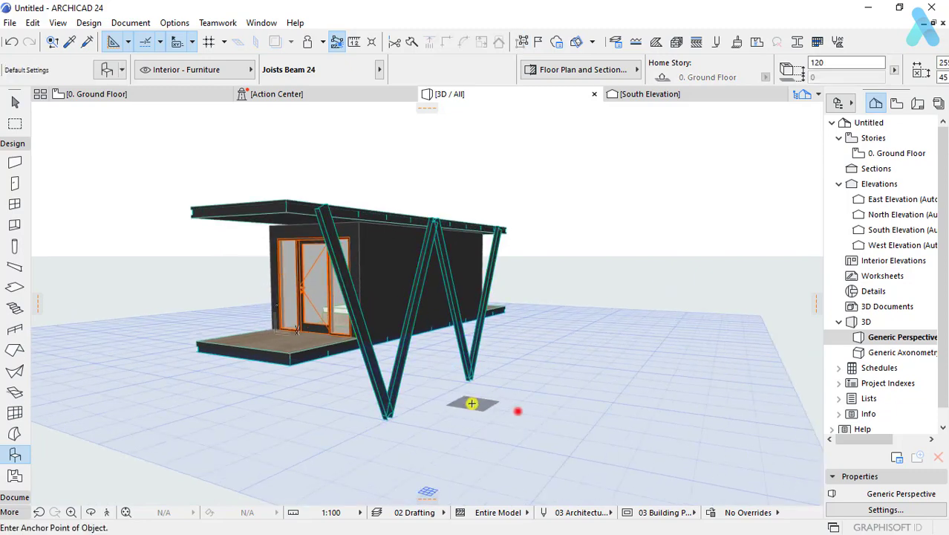
key("F2")
Step: Mirror-copy the four leg beams along a vertical axis in plan, then view the deck front in 3D
left_click(386, 306)
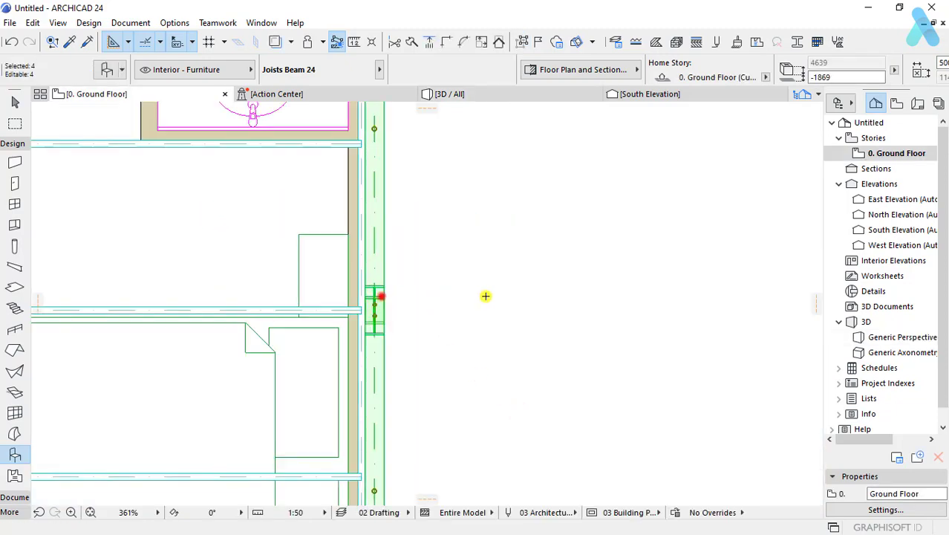
scroll(494, 297, "down", 6)
scroll(379, 245, "down", 2)
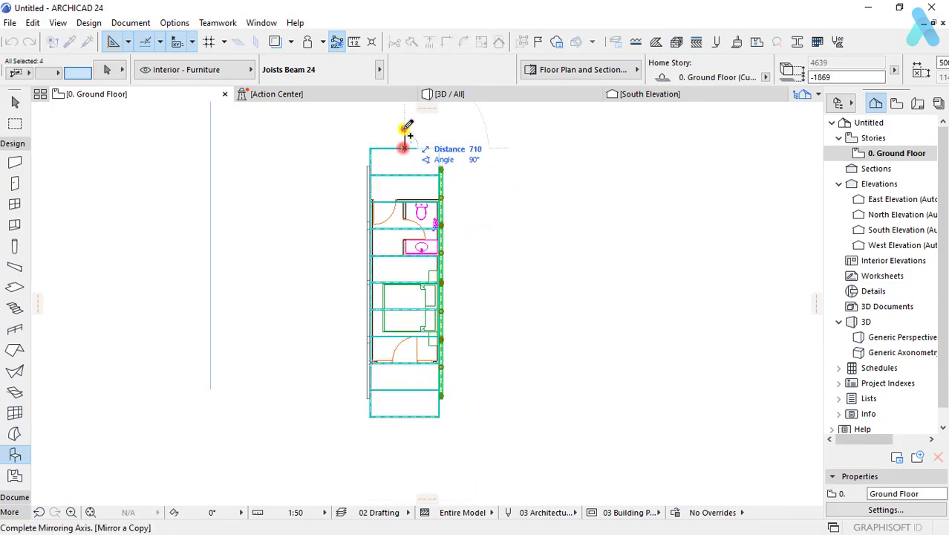
left_click(478, 216)
left_click(480, 98)
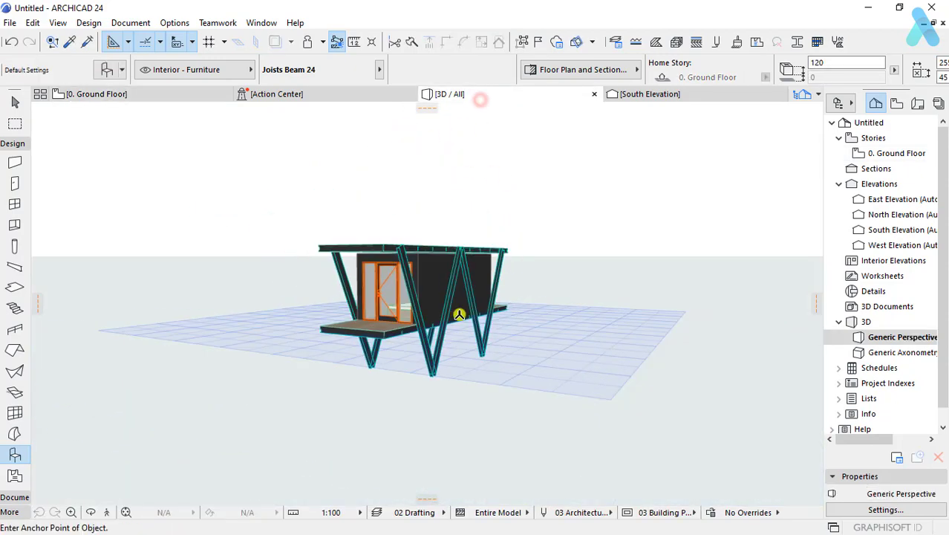
mouse_move(459, 315)
middle_mouse_down("shift")
mouse_move(752, 317)
mouse_move(336, 369)
mouse_move(362, 328)
mouse_move(353, 335)
mouse_move(405, 313)
mouse_move(394, 365)
mouse_move(528, 363)
mouse_move(352, 355)
mouse_move(373, 390)
mouse_move(504, 401)
mouse_move(272, 387)
mouse_move(430, 424)
mouse_move(430, 401)
middle_mouse_up("shift")
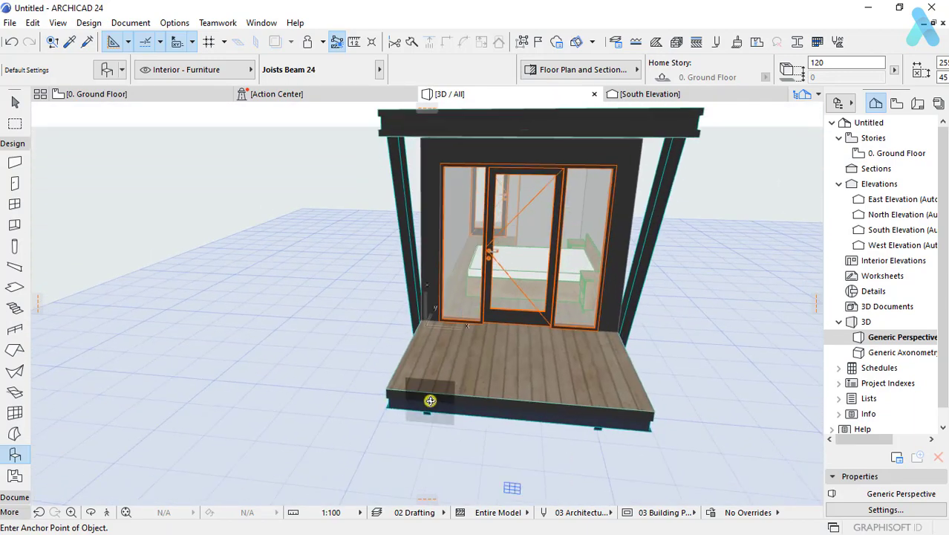
Step: Give the deck slab the Floorboards - 03 surface
left_click(502, 360, "shift")
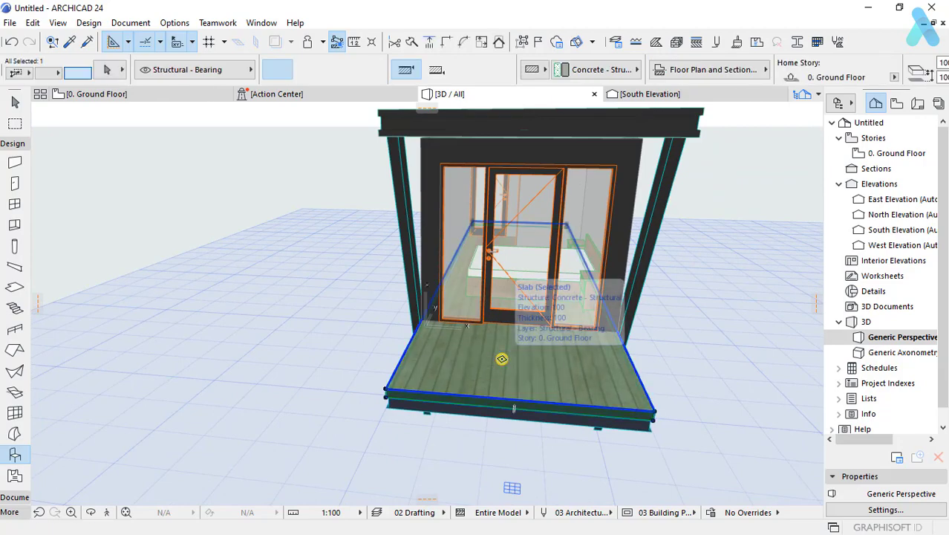
double_click(502, 359)
left_click(449, 44)
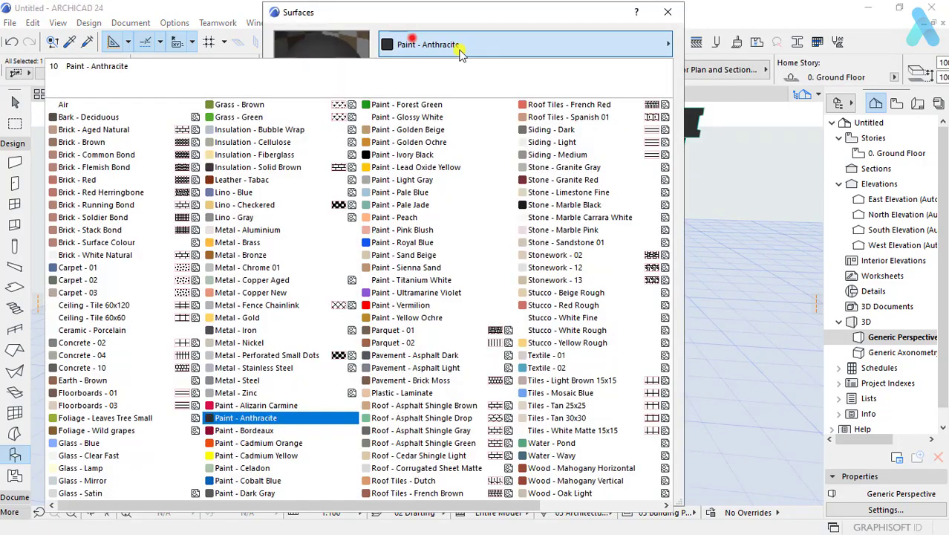
left_click(152, 395)
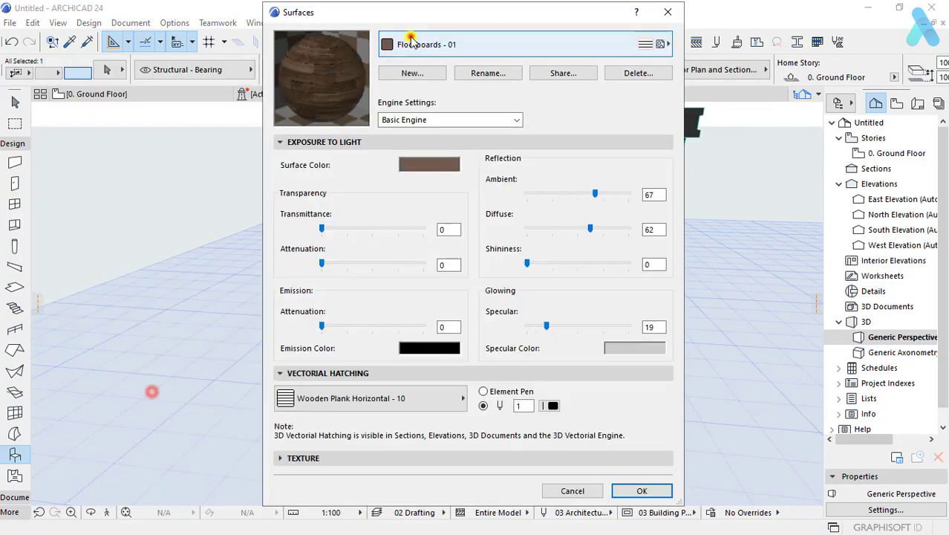
left_click(450, 44)
left_click(161, 407)
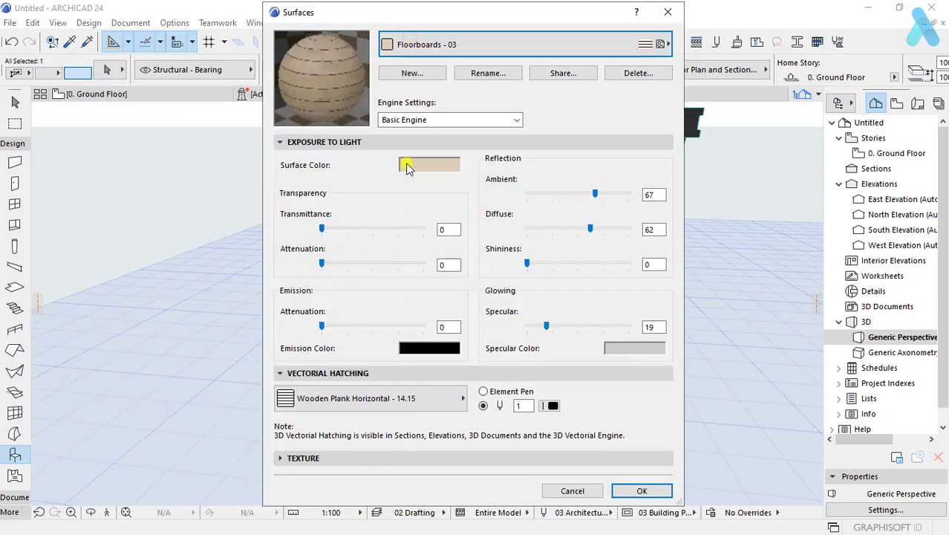
Step: Cycle through the available texture images for the Floorboards - 03 surface
left_click(345, 456)
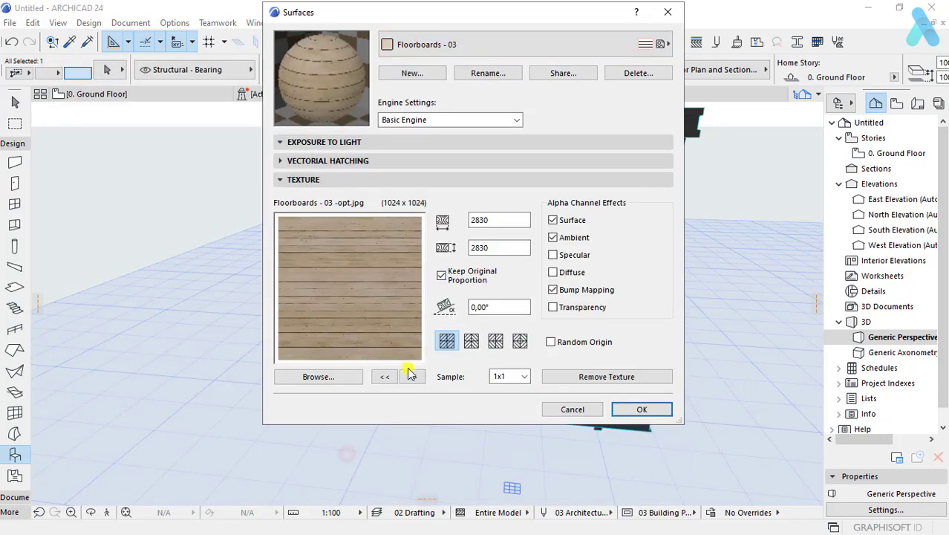
left_click(411, 376)
left_click(410, 376)
left_click(411, 376)
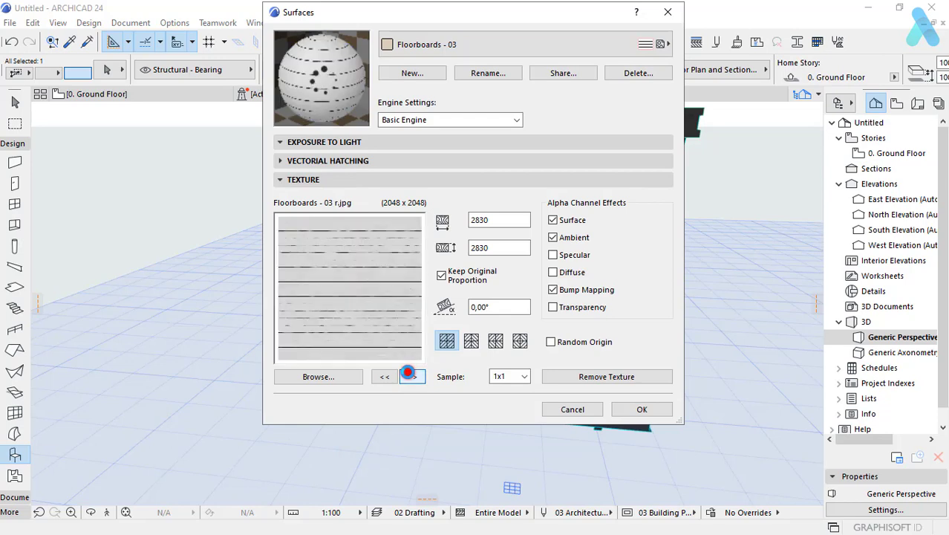
left_click(411, 376)
left_click(410, 376)
left_click(411, 376)
left_click(411, 376)
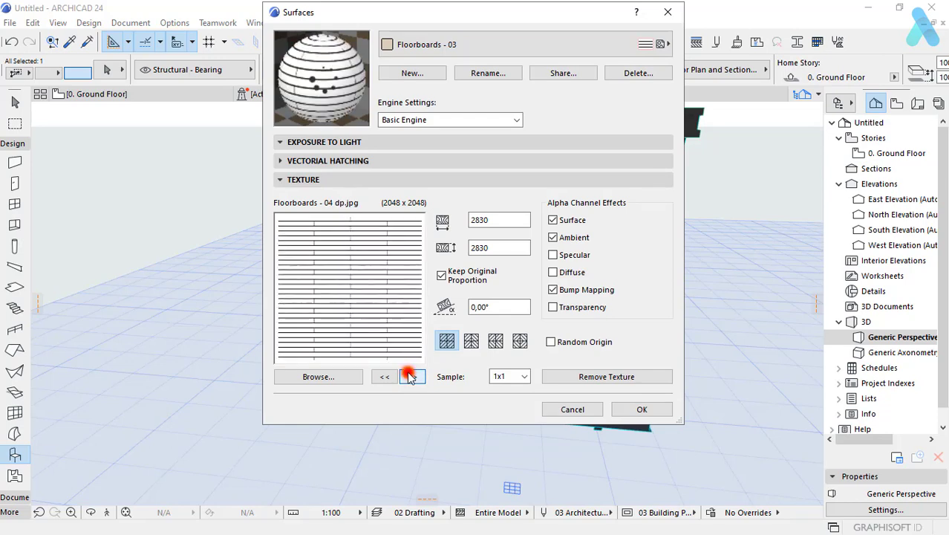
left_click(411, 375)
left_click(411, 376)
left_click(410, 376)
left_click(411, 376)
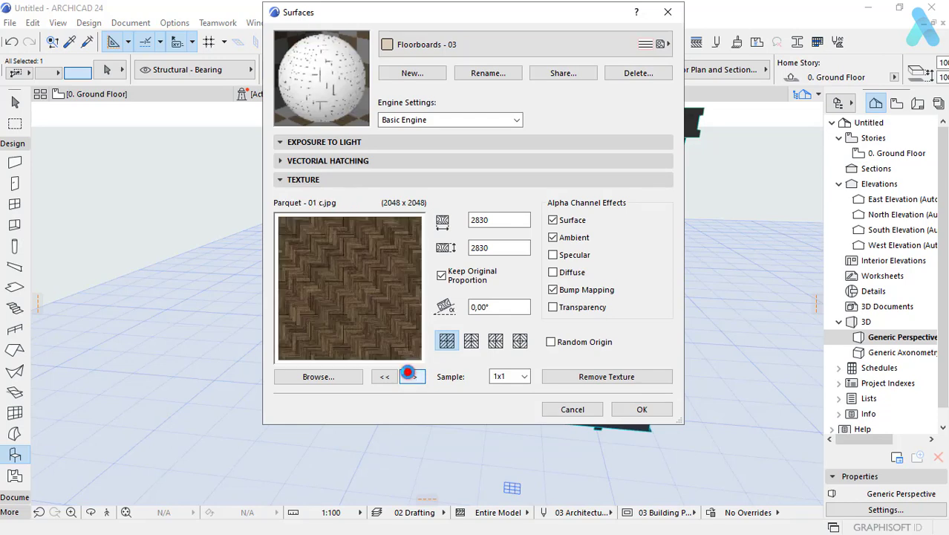
left_click(410, 375)
Step: Load the Floorboards - 04 -opt.jpg image as the surface texture and confirm
left_click(354, 377)
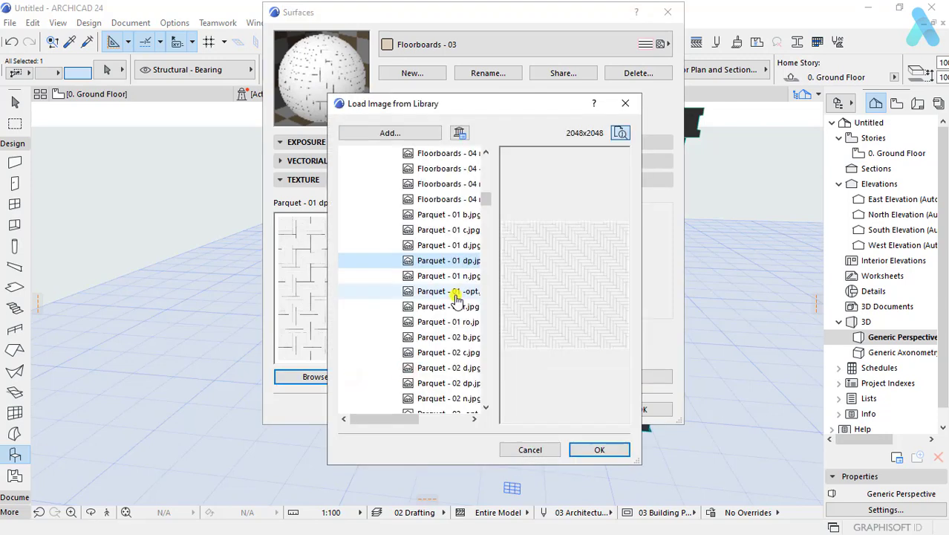
key("Up")
key("Up")
key("Up")
key("Up")
key("Up")
key("Up")
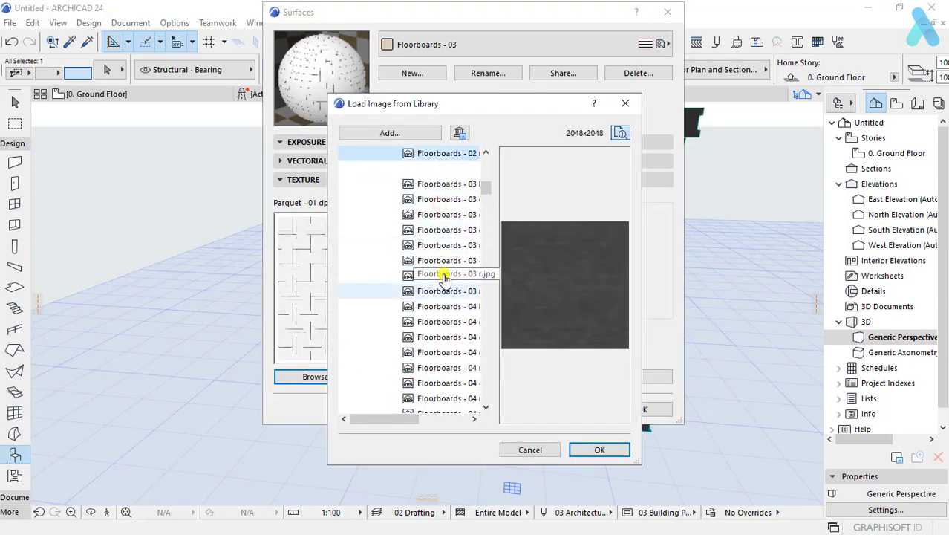
key("Up")
key("Up")
key("Up")
key("Up")
key("Up")
key("Up")
key("Up")
key("Up")
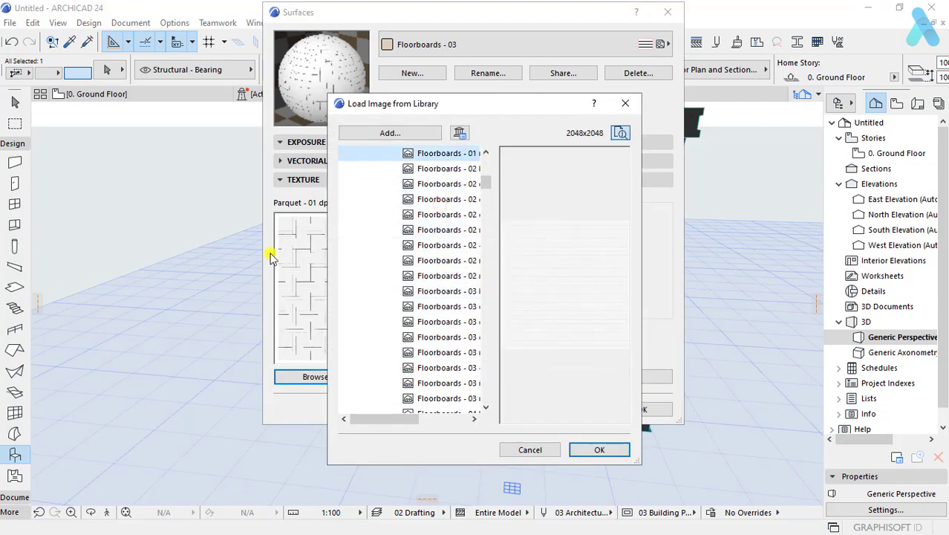
key("Up")
key("Up")
key("Up")
key("Up")
key("Up")
key("Up")
key("Up")
key("Up")
key("Up")
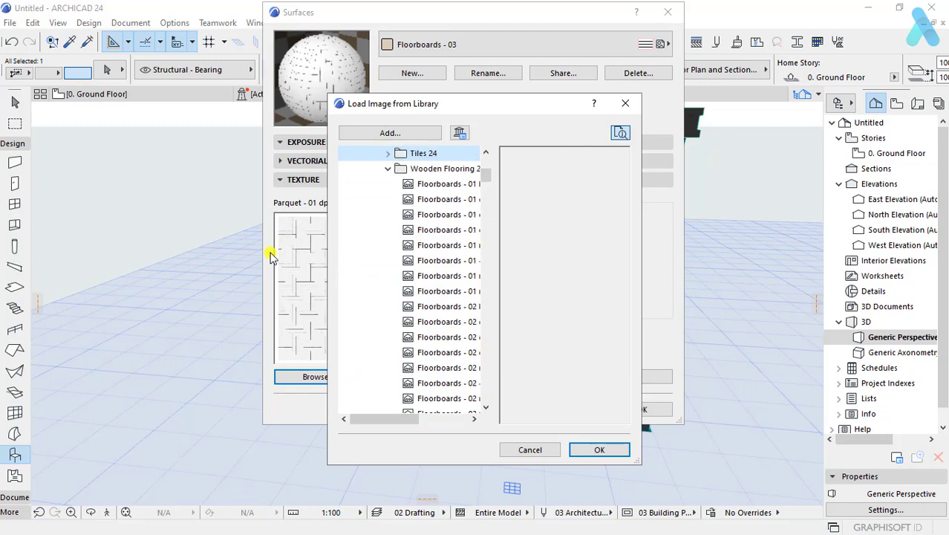
left_click(435, 291)
scroll(446, 359, "down", 7)
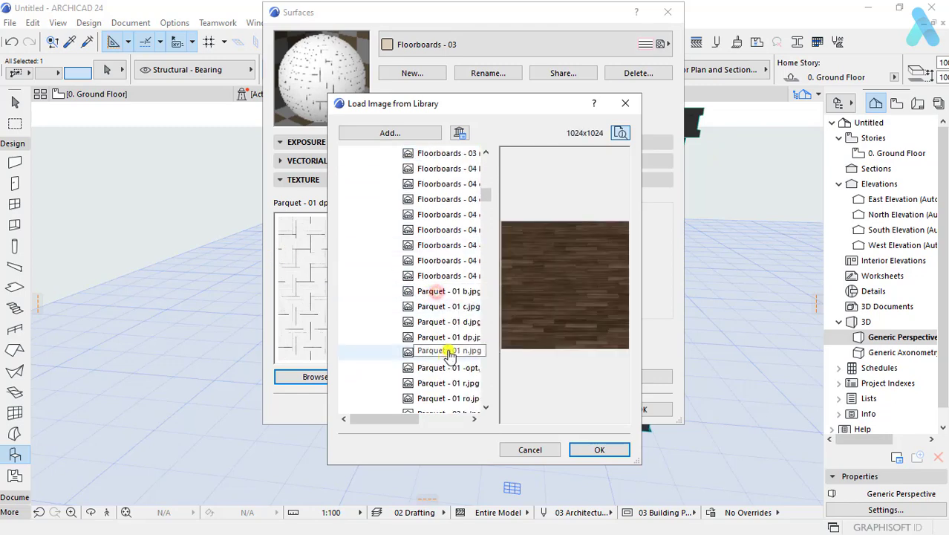
key("Up")
key("Up")
key("Up")
key("Up")
key("Up")
key("Up")
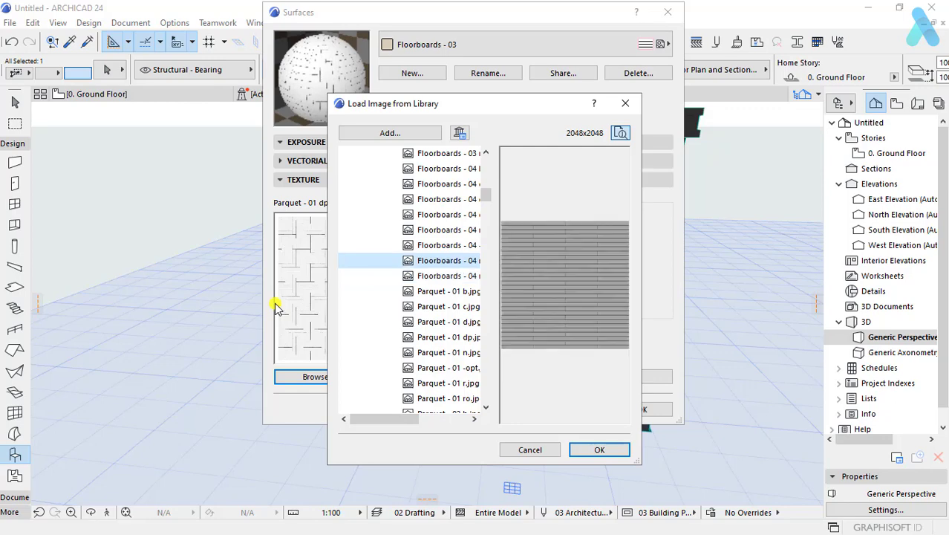
key("Up")
left_click(573, 444)
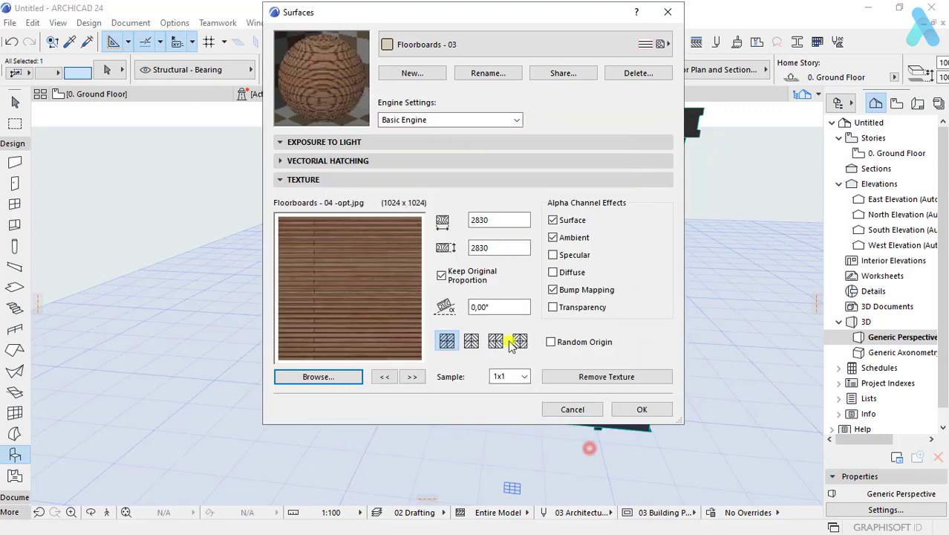
left_click(642, 410)
Step: Set the next slab surface to Floorboards - 03 with its texture rotated 90°
mouse_move(572, 409)
middle_mouse_down("shift")
mouse_move(547, 410)
mouse_move(547, 387)
mouse_move(611, 393)
middle_mouse_up("shift")
left_click(622, 392)
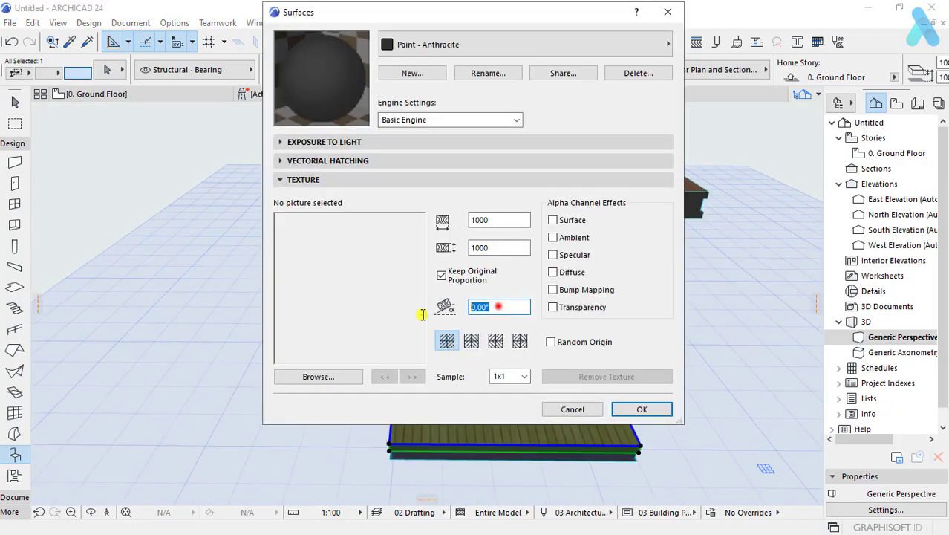
left_click(546, 44)
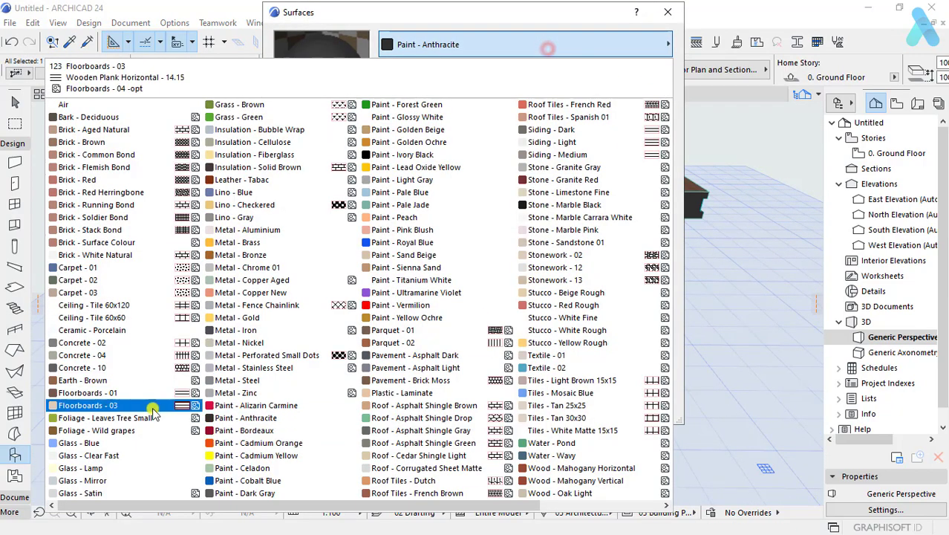
left_click(134, 404)
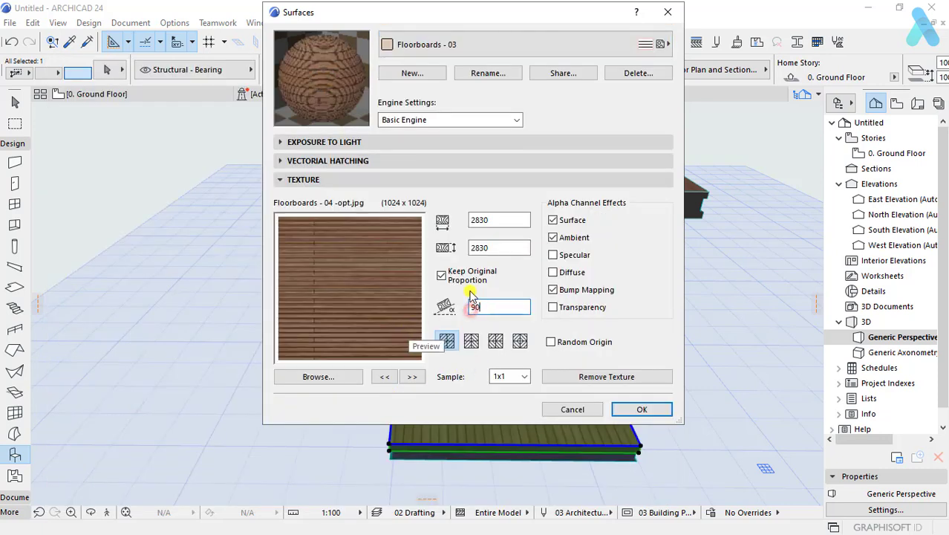
left_click(499, 220)
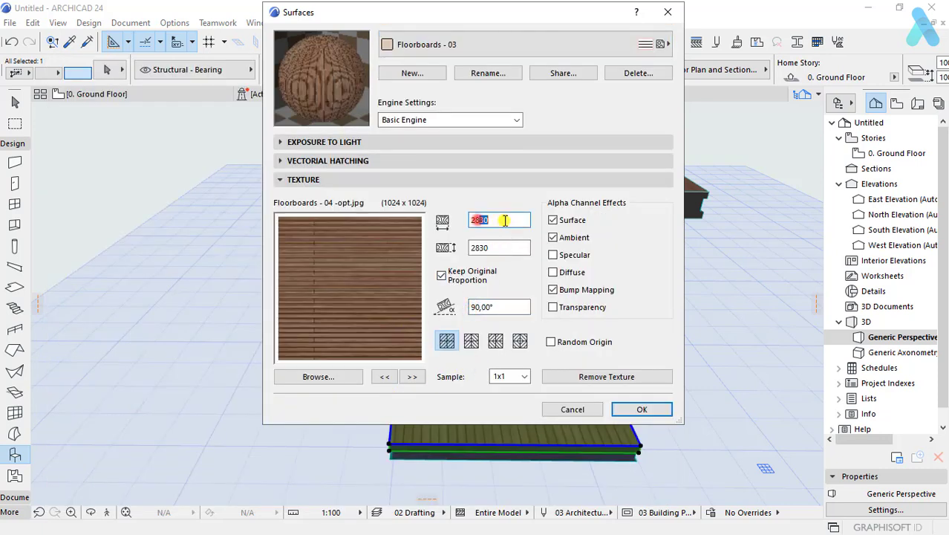
type("250")
key("Return")
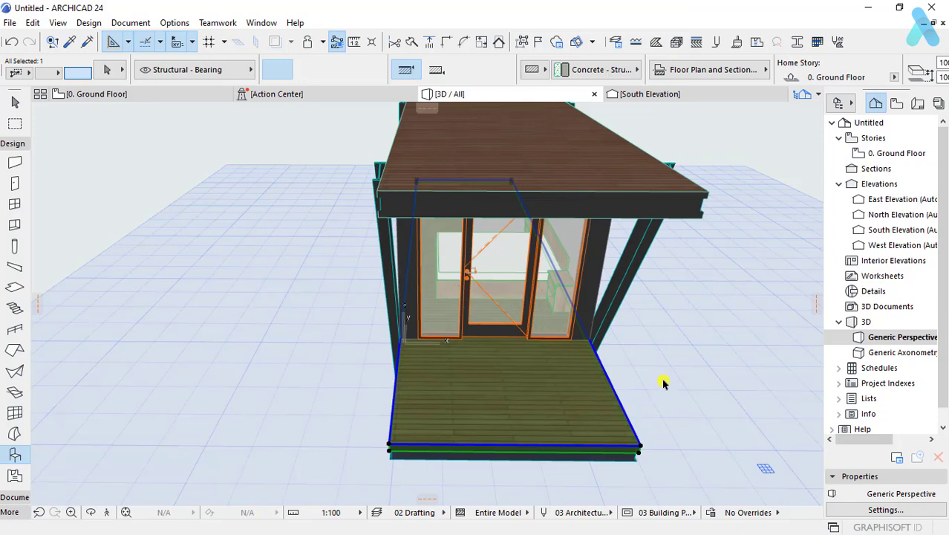
Step: Give the roof slab's edges the Paint - Anthracite surface
left_click(667, 355)
double_click(561, 152)
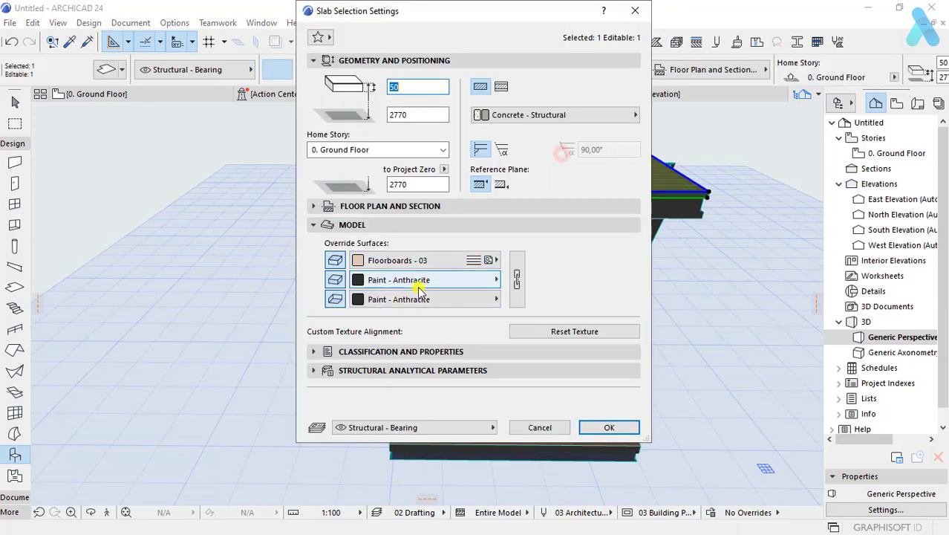
left_click(518, 280)
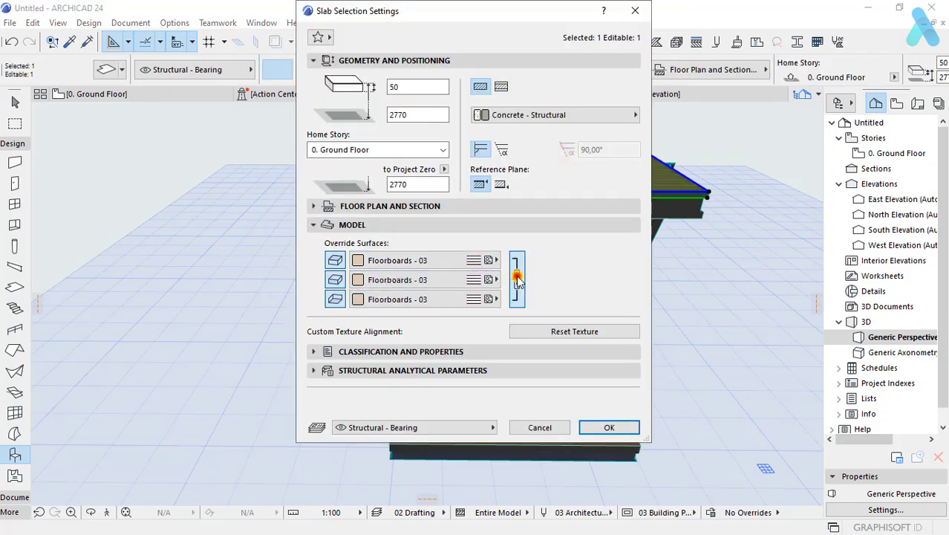
left_click(493, 279)
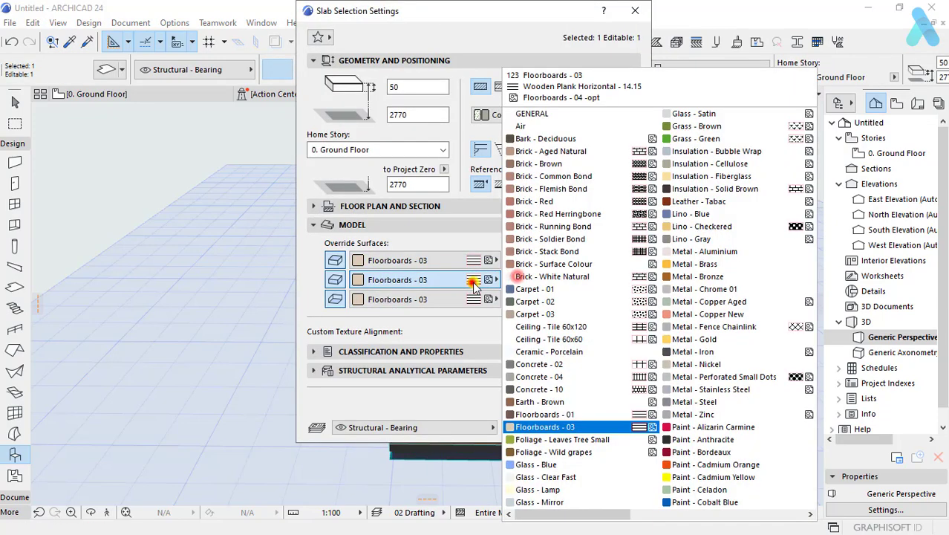
left_click(702, 439)
left_click(614, 432)
left_click(683, 348)
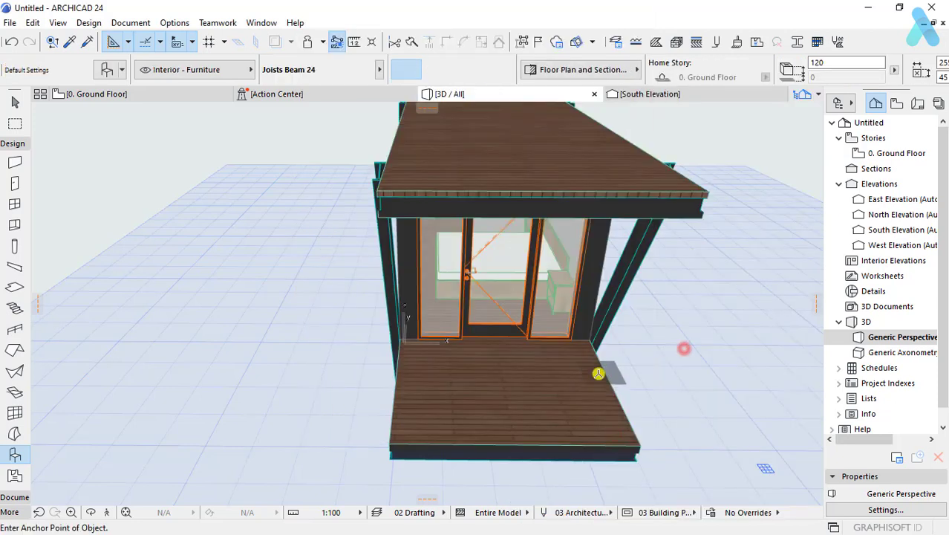
Step: Undo, then set the roof slab's edges and top to Paint - Anthracite
key("ctrl+z")
key("ctrl+t")
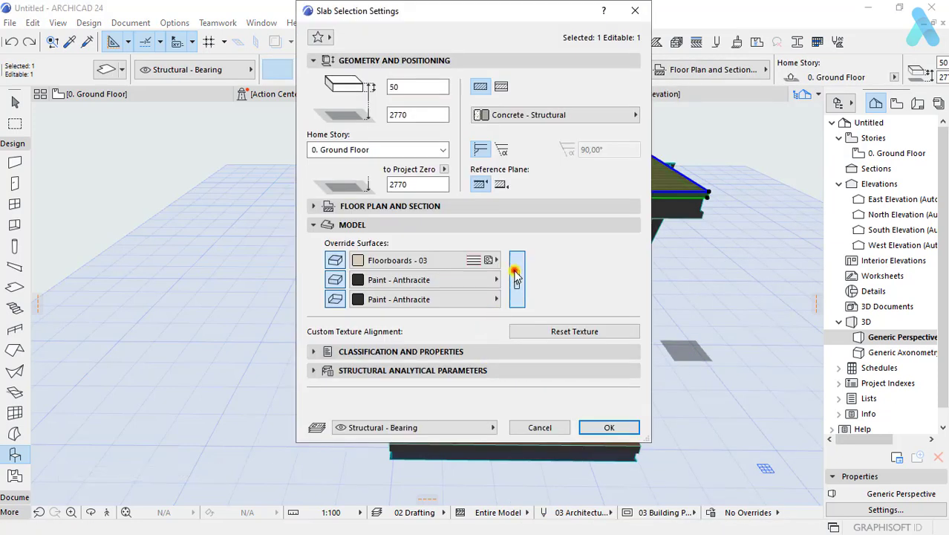
left_click(490, 280)
left_click(720, 441)
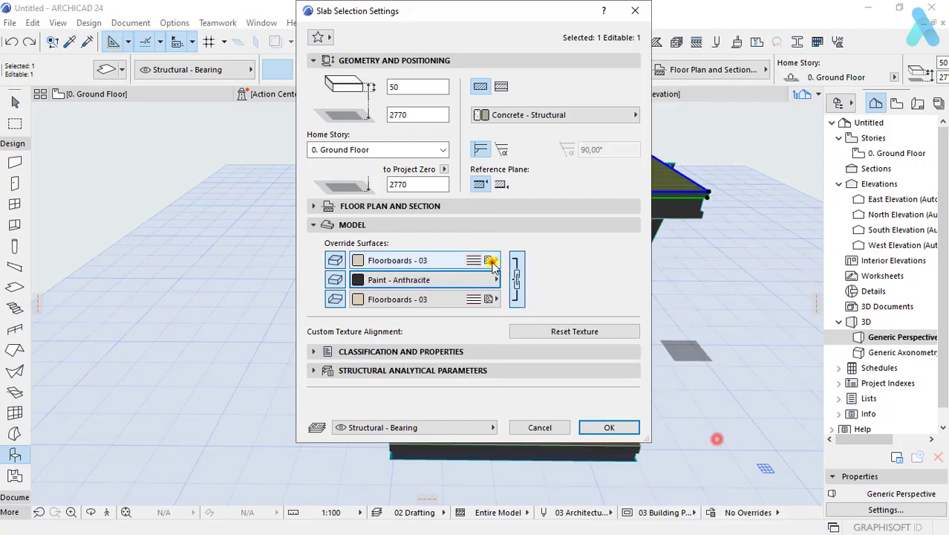
left_click(491, 261)
left_click(716, 442)
left_click(609, 427)
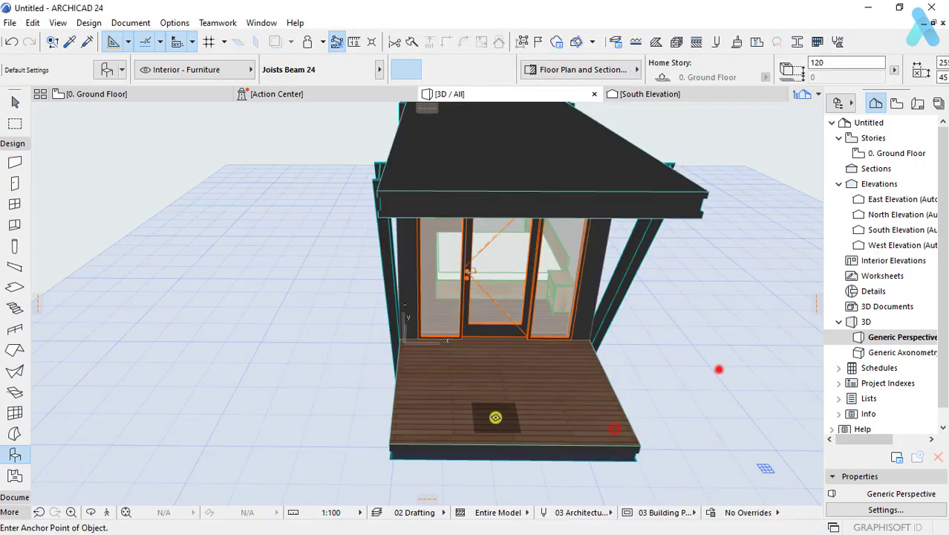
middle_click_drag(495, 417, 649, 334, "shift")
Step: Give the roof slab's edges and top a Paint - Anthracite override surface
left_click(542, 159)
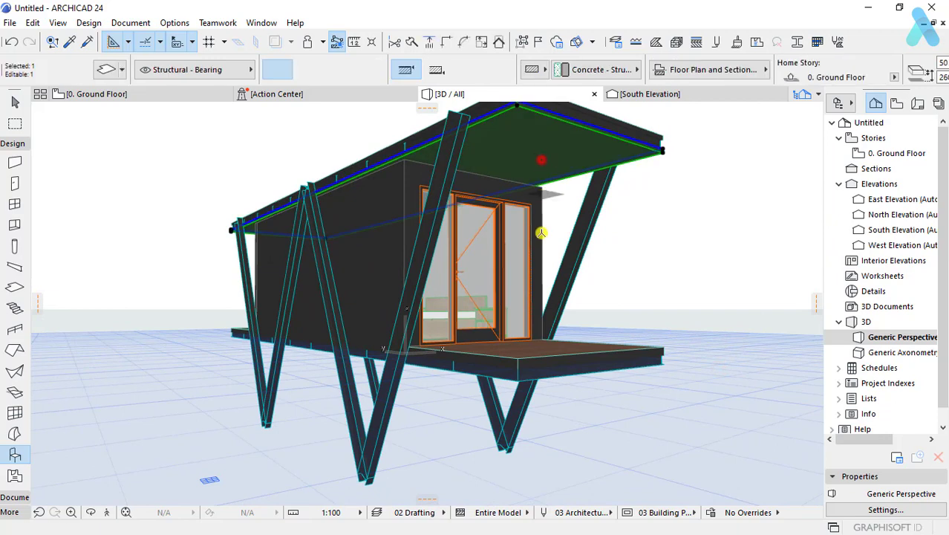
key("ctrl+t")
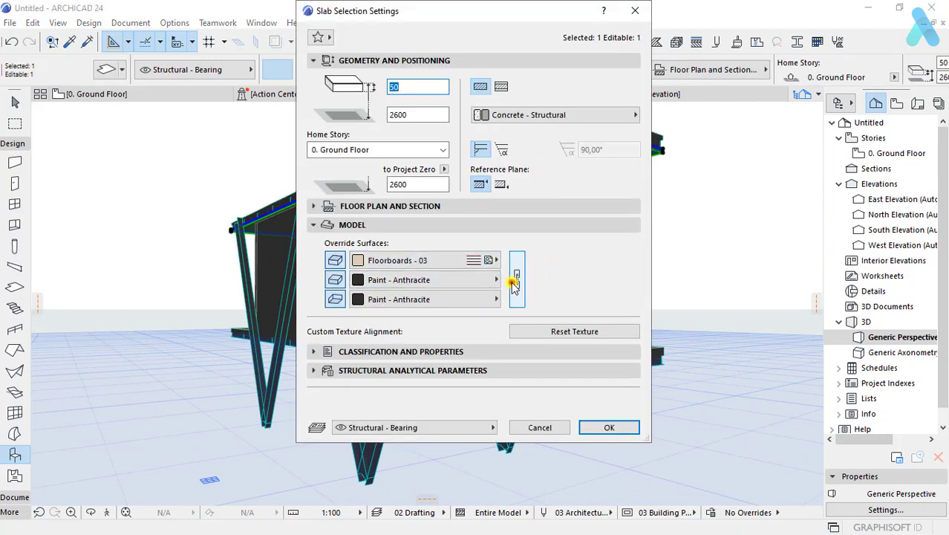
left_click(456, 286)
left_click(712, 438)
left_click(472, 260)
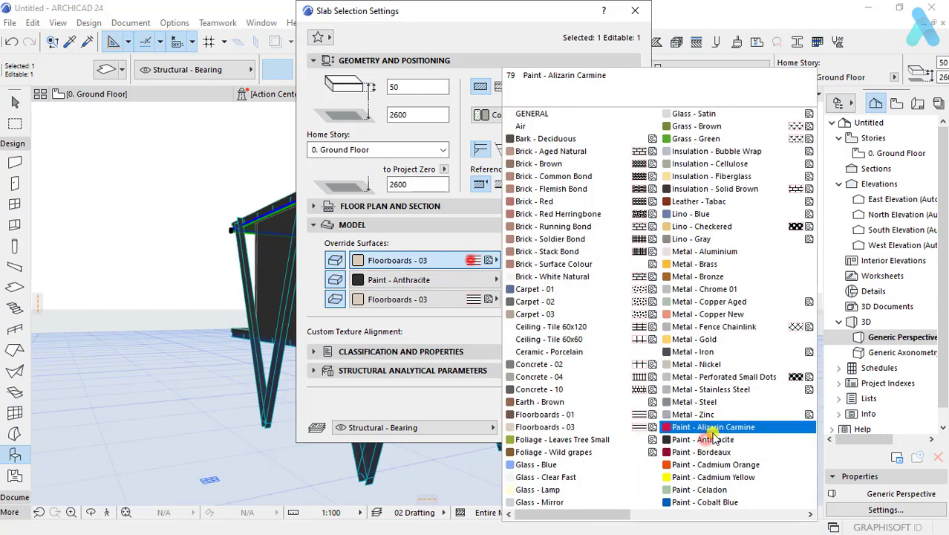
left_click(713, 439)
left_click(626, 429)
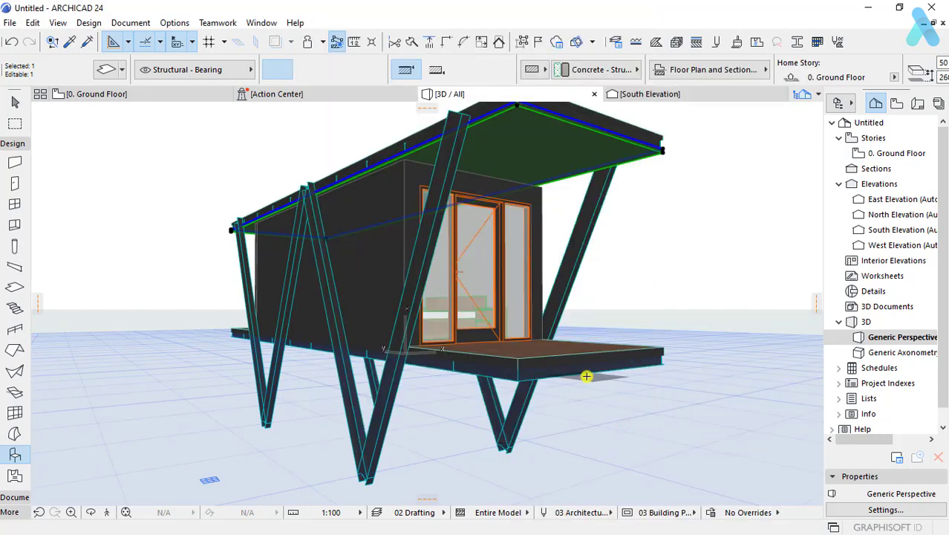
Step: Keep the roof top Paint - Anthracite, set its underside to Floorboards - 03, and check it from below
key("ctrl+t")
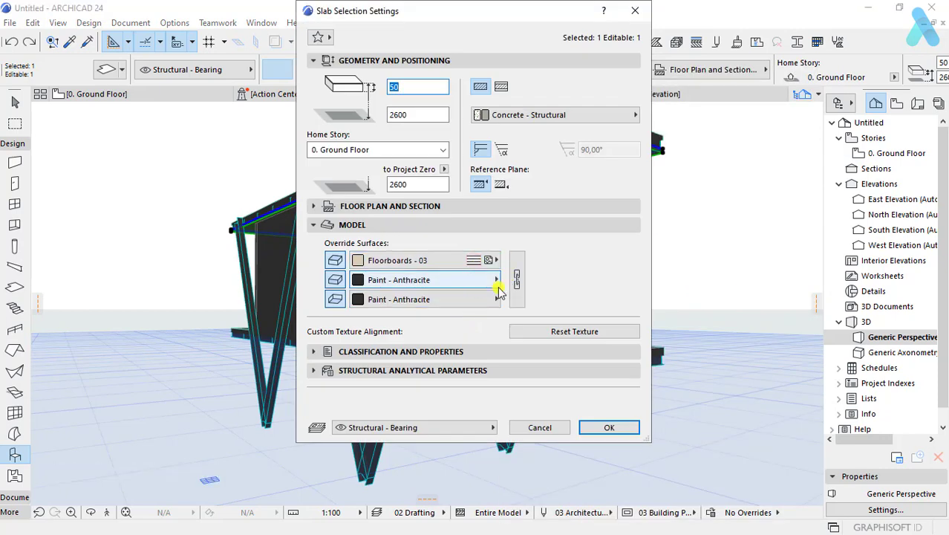
left_click(490, 260)
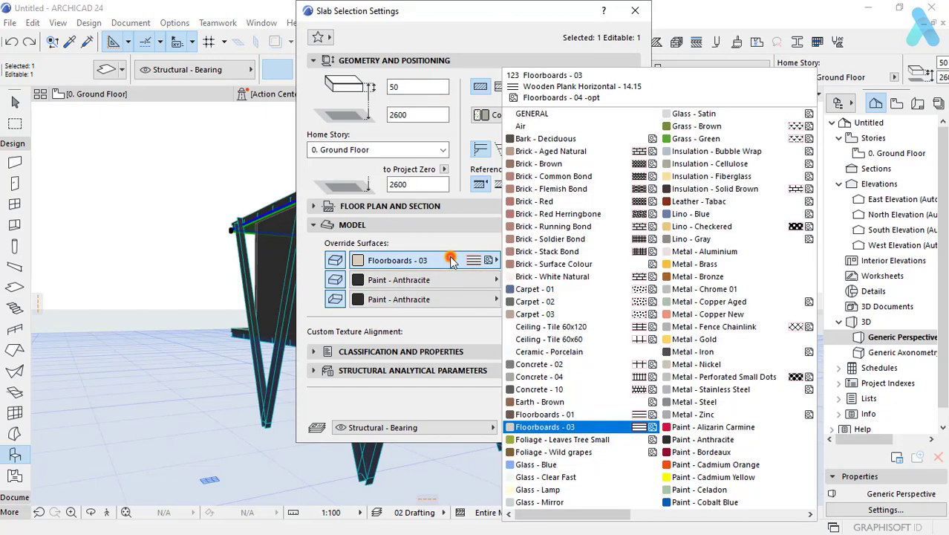
left_click(712, 442)
left_click(464, 299)
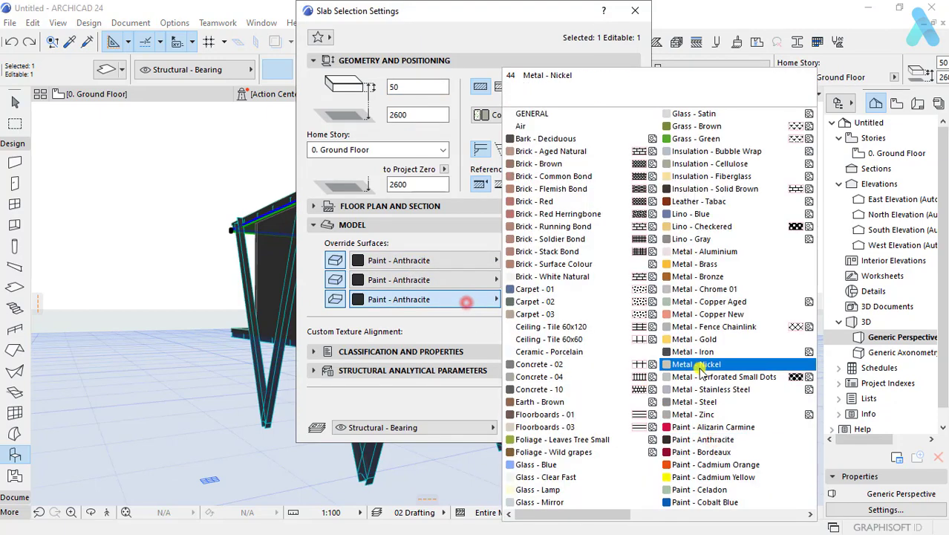
left_click(621, 427)
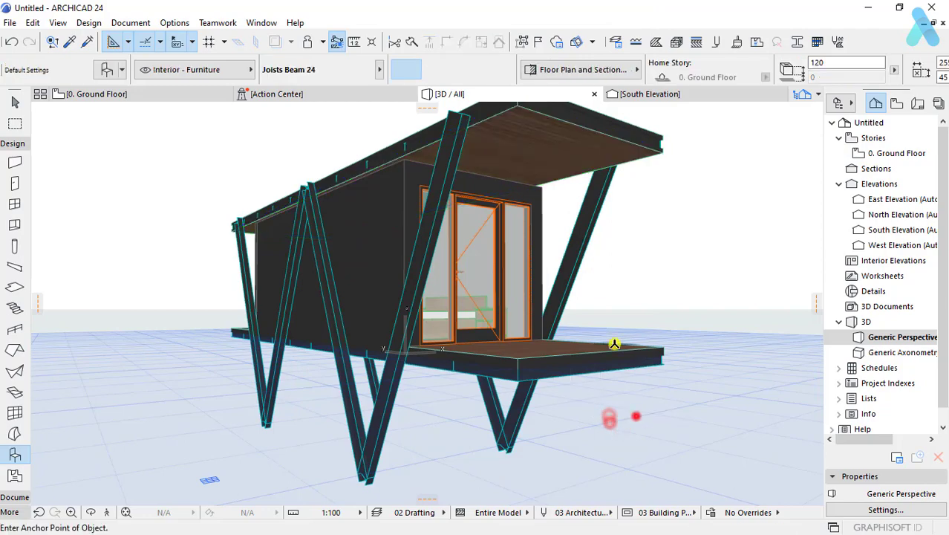
mouse_move(630, 414)
middle_mouse_down("shift")
mouse_move(529, 322)
mouse_move(369, 324)
mouse_move(294, 343)
mouse_move(553, 336)
mouse_move(578, 286)
mouse_move(394, 282)
mouse_move(456, 374)
mouse_move(678, 326)
middle_mouse_up("shift")
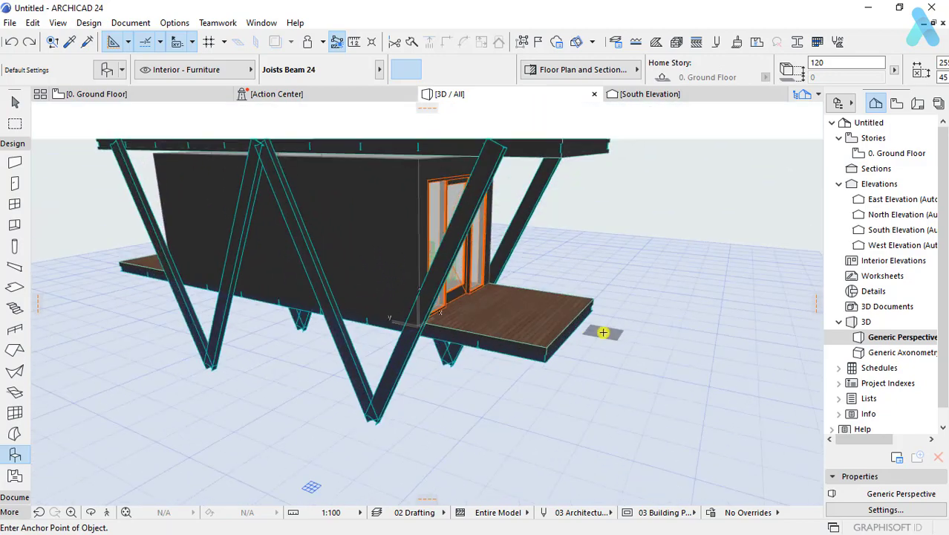
key("F2")
Step: With the Railing tool, start a railing at the deck corner beside the wall
scroll(389, 420, "up", 3)
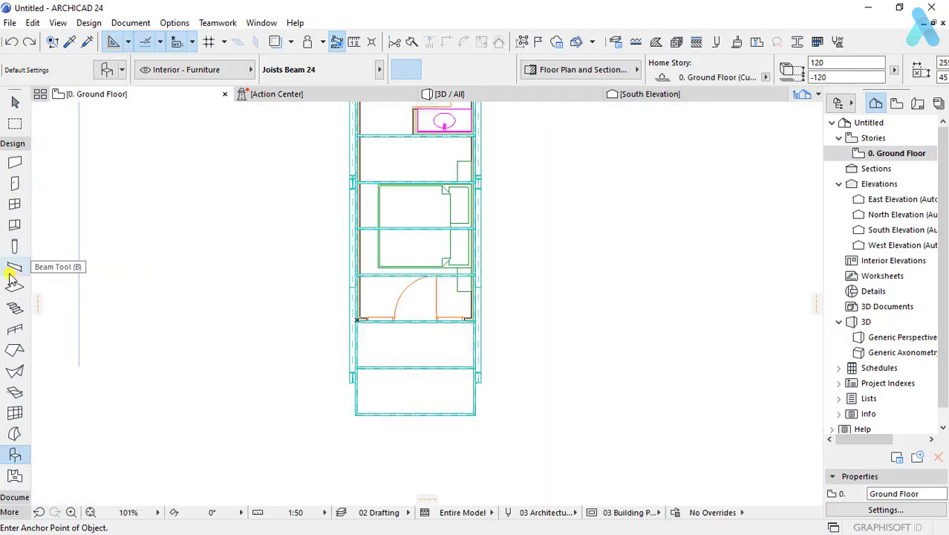
left_click(5, 332)
scroll(418, 413, "up", 2)
scroll(417, 413, "up", 1)
left_click(293, 220)
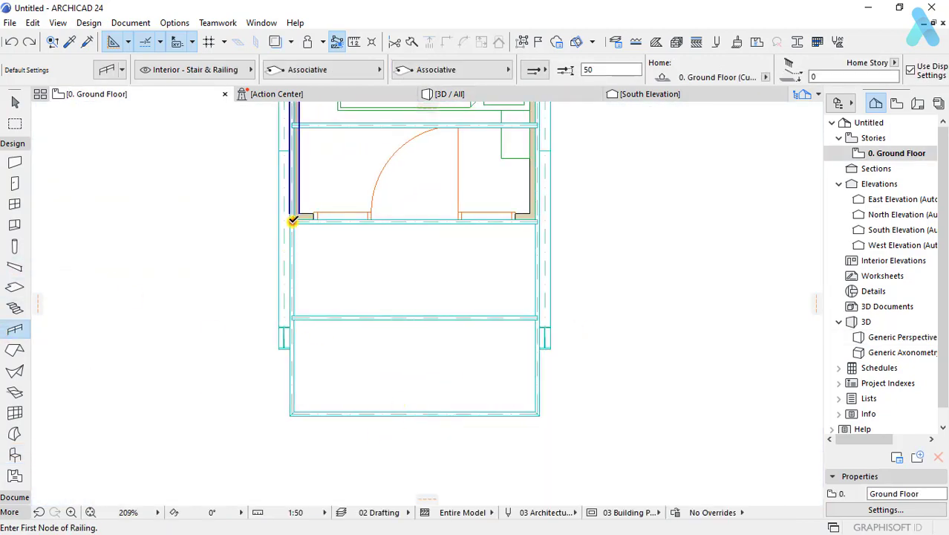
key("Escape")
scroll(296, 239, "up", 3)
scroll(296, 237, "up", 1)
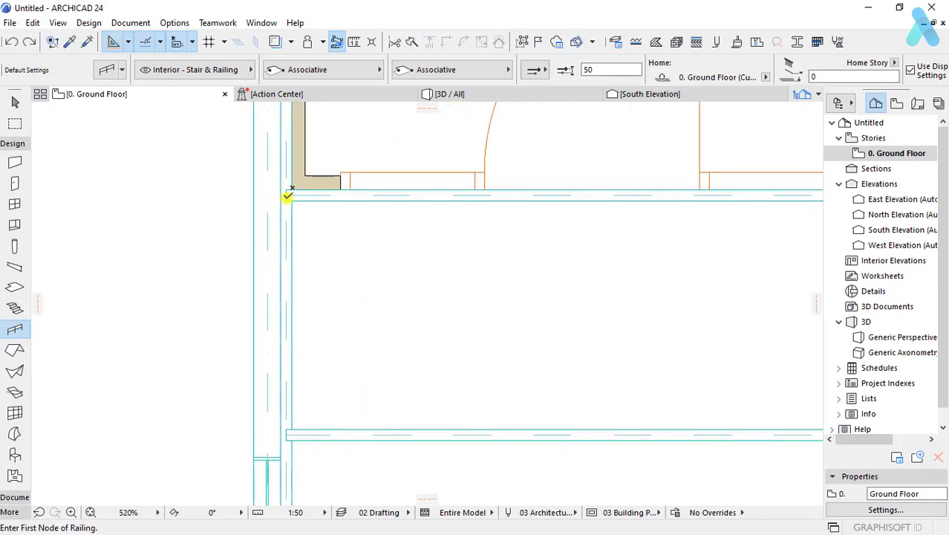
left_click(287, 196)
Step: Run the railing through the deck's lower-right and upper-right corners to the wall corner, then view it in 3D
scroll(445, 383, "down", 3)
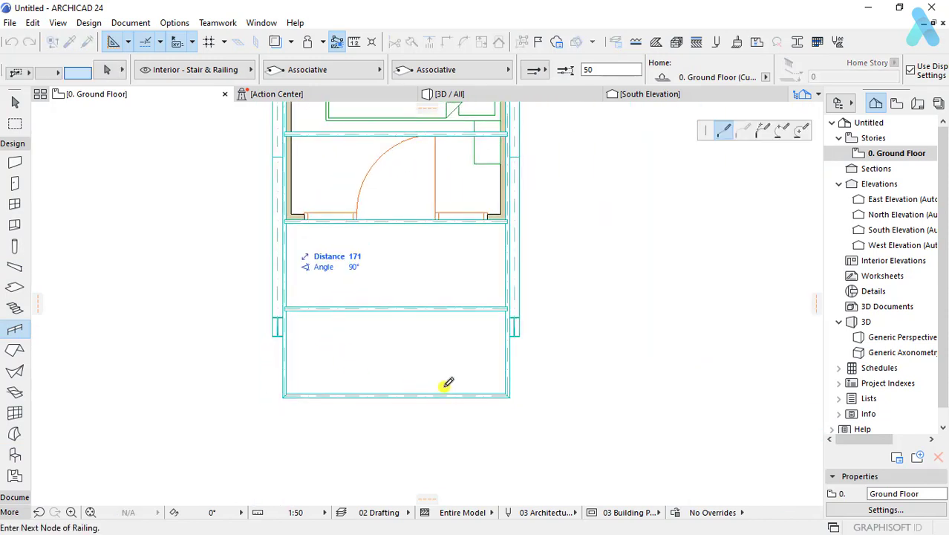
scroll(505, 392, "up", 3)
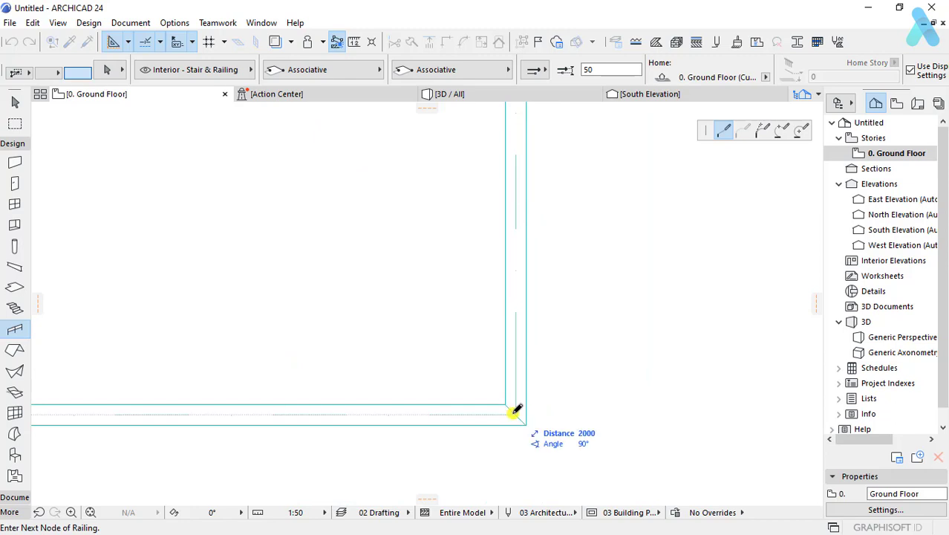
left_click(515, 411)
scroll(470, 448, "down", 3)
left_click(484, 180)
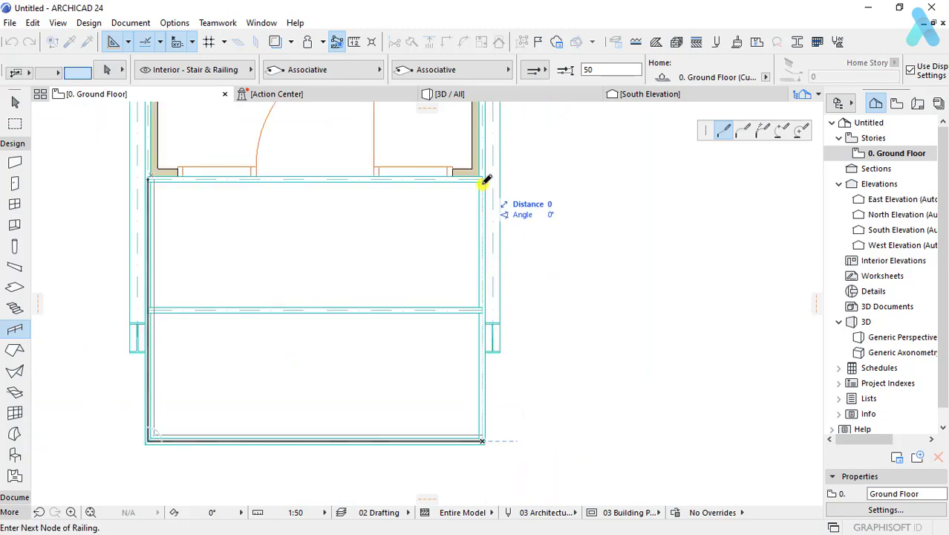
scroll(484, 181, "up", 2)
left_click(482, 170)
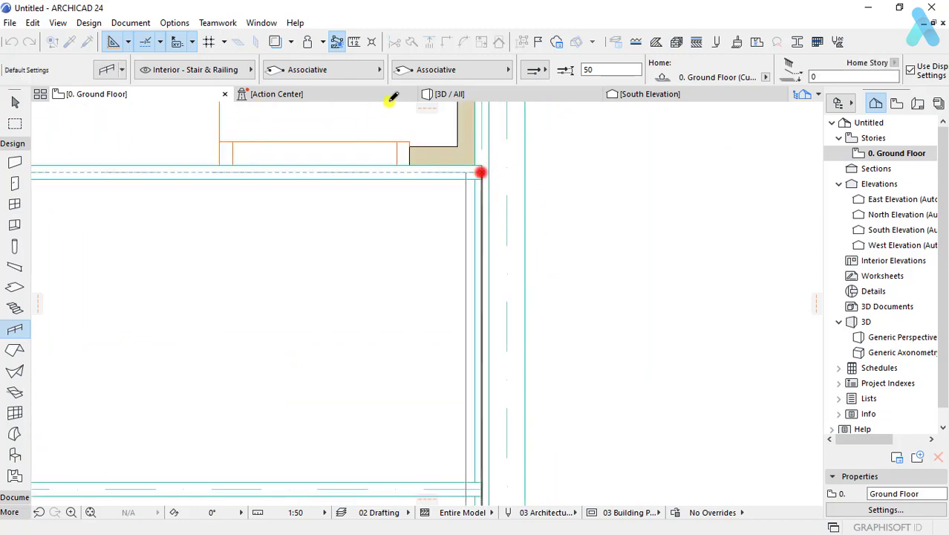
left_click(458, 95)
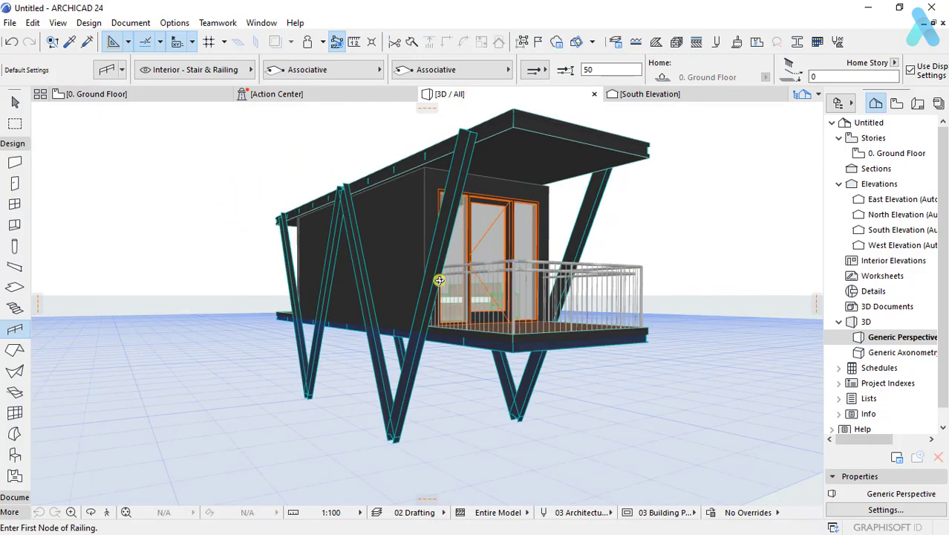
Step: In the deck railing's settings, give the balusters a square section and bring up the top rail settings
scroll(594, 286, "up", 3)
left_click(616, 252)
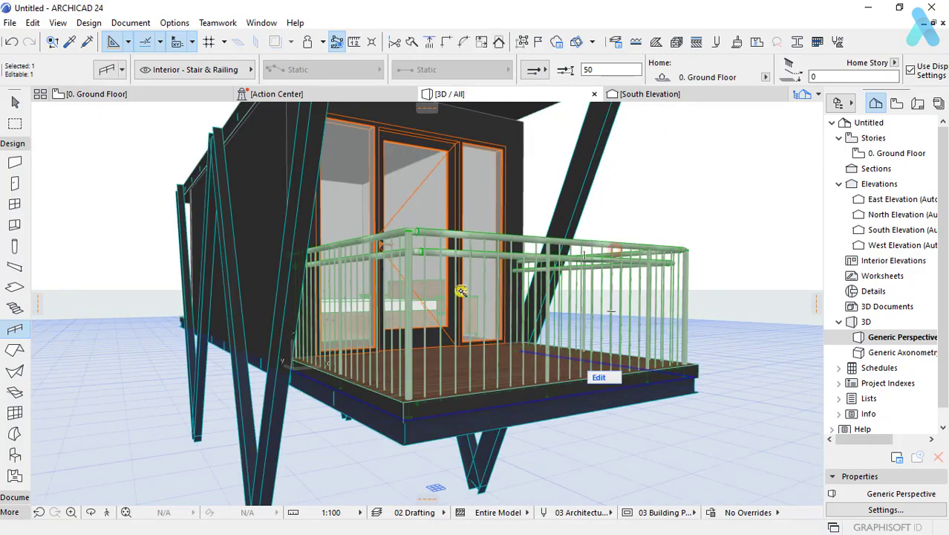
double_click(461, 291)
left_click(438, 219)
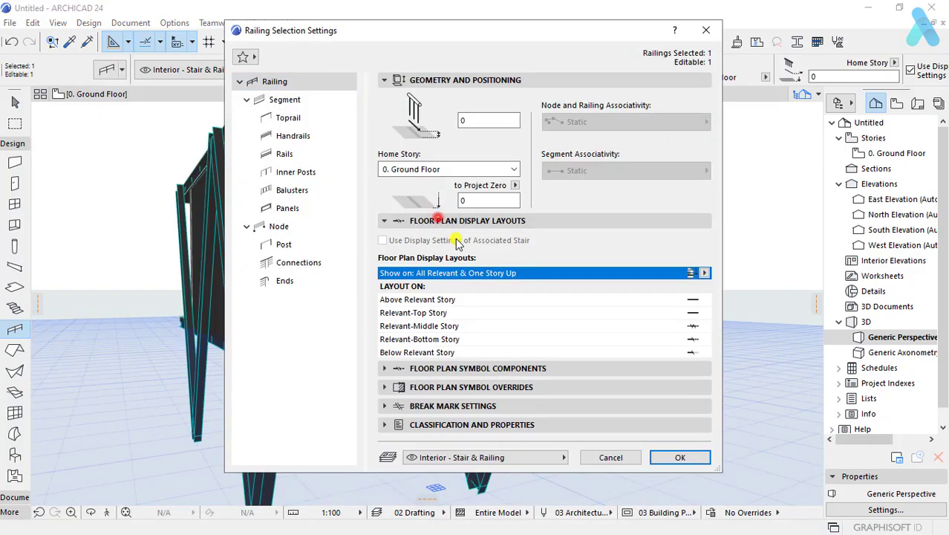
left_click(275, 100)
left_click(471, 155)
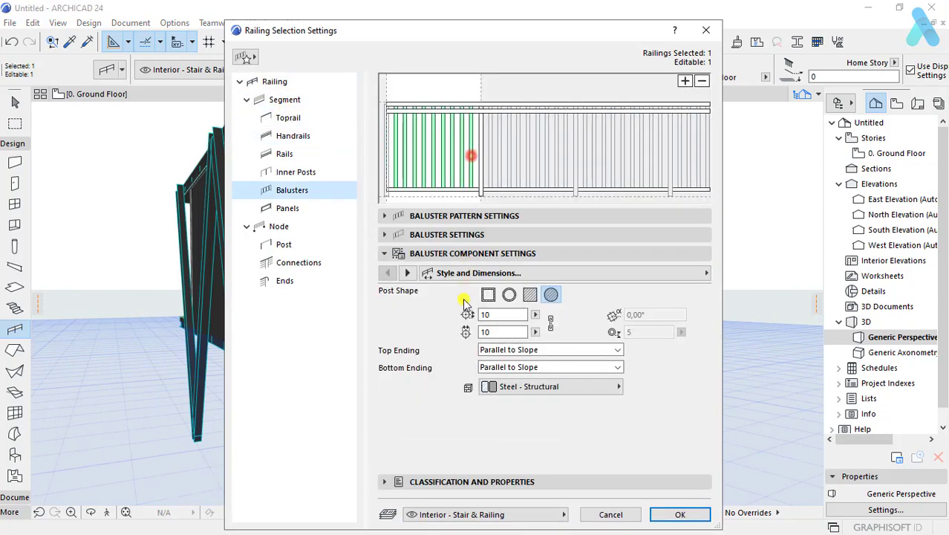
left_click(489, 296)
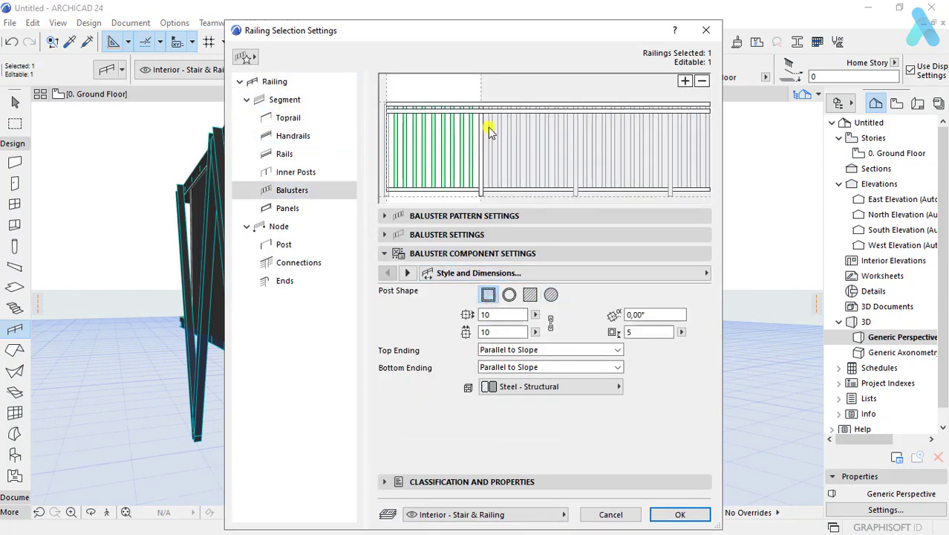
left_click(470, 113)
left_click(455, 105)
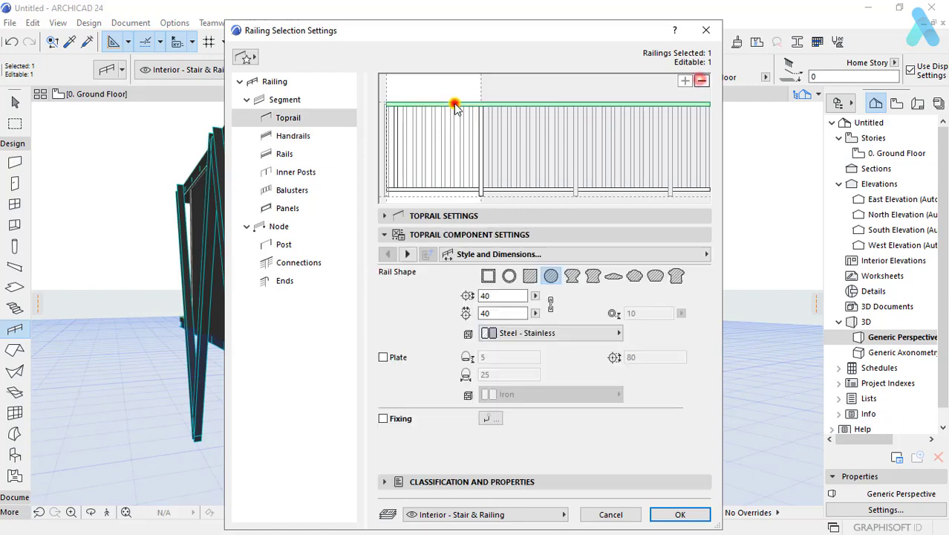
Step: Give the balcony railing square inner posts and apply the change
left_click(458, 190)
left_click(480, 158)
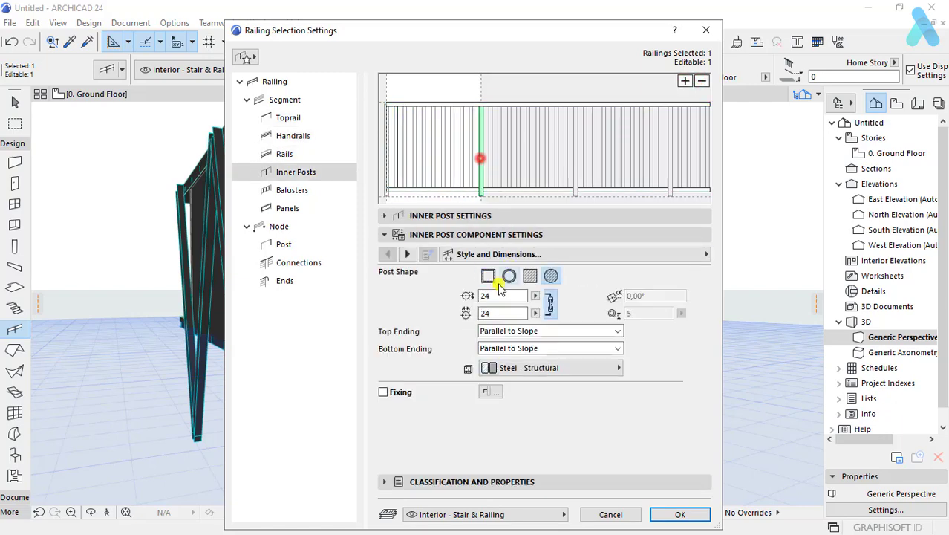
left_click(488, 276)
left_click(672, 514)
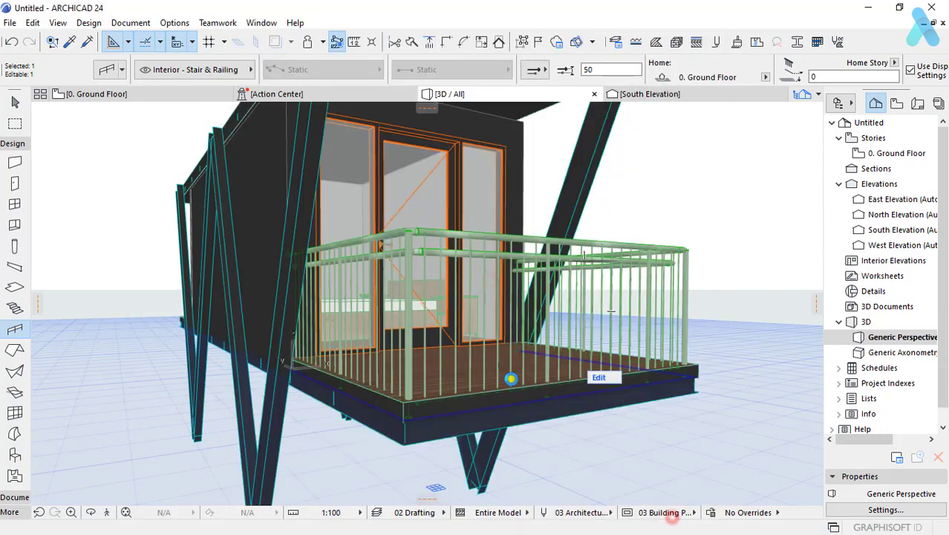
Step: Raise the railing to sit 100 above its home story, then reopen its settings
scroll(463, 320, "up", 5)
scroll(463, 320, "down", 3)
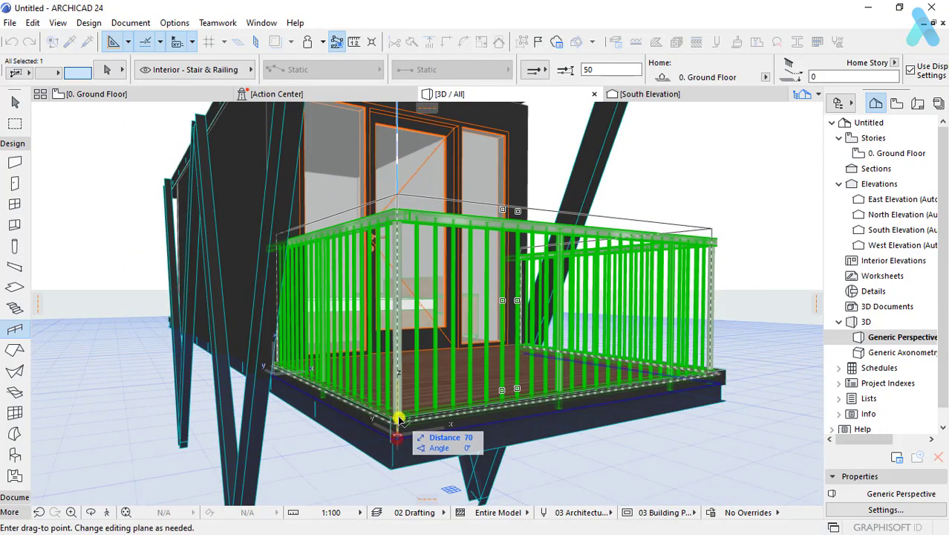
left_click(768, 377)
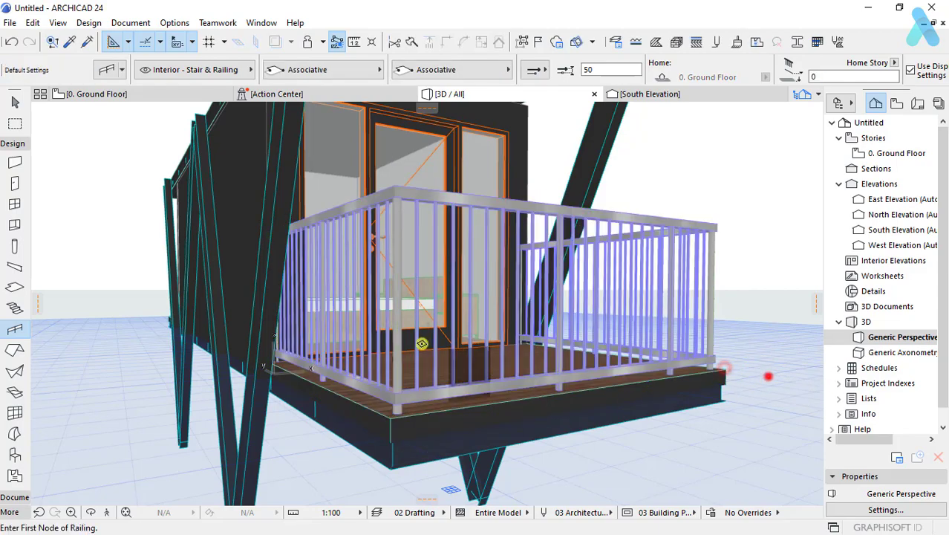
scroll(426, 356, "down", 5)
mouse_move(435, 392)
middle_mouse_down("shift")
mouse_move(313, 387)
mouse_move(516, 371)
mouse_move(576, 385)
mouse_move(228, 357)
middle_mouse_up("shift")
scroll(317, 360, "up", 3)
left_click(311, 268, "shift")
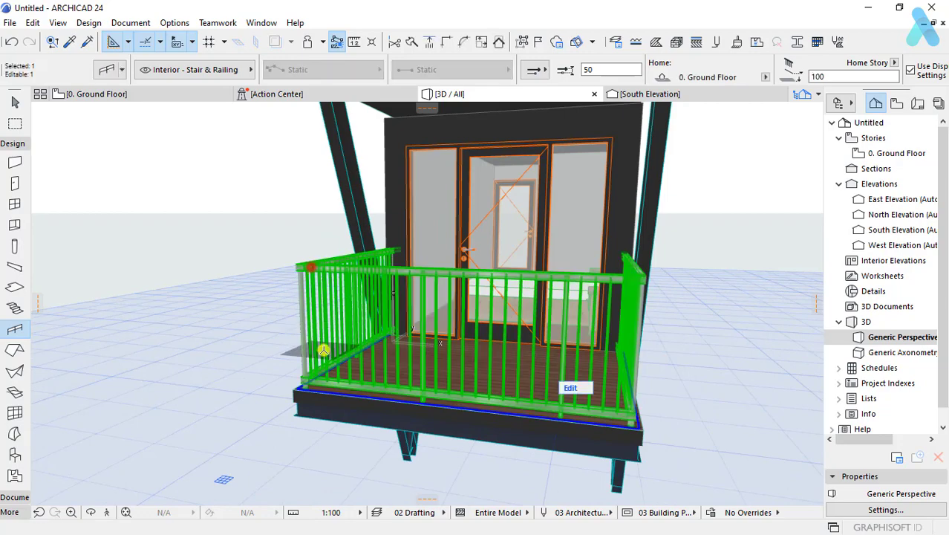
key("ctrl+t")
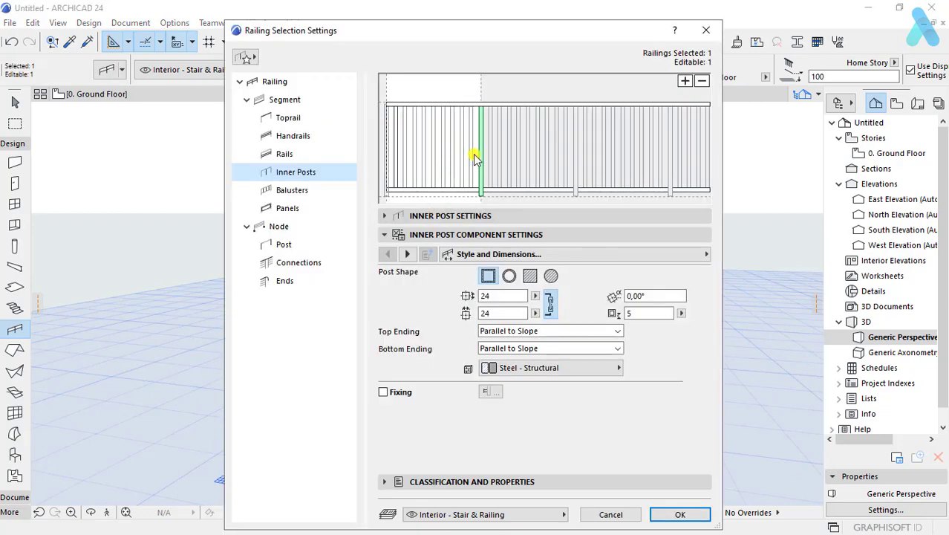
Step: Set the railing balusters to a 15 by 15 cross-section
left_click(538, 368)
left_click(537, 368)
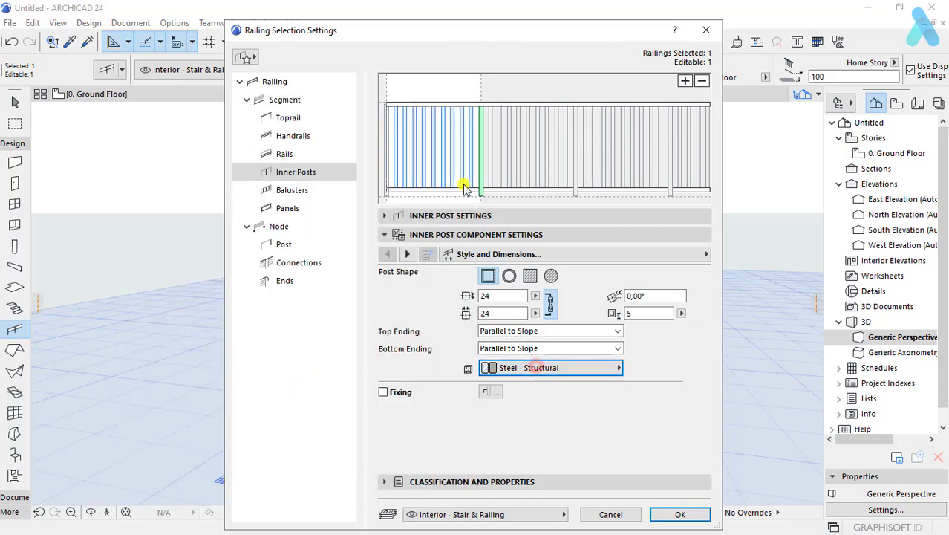
left_click(462, 178)
left_click(490, 317)
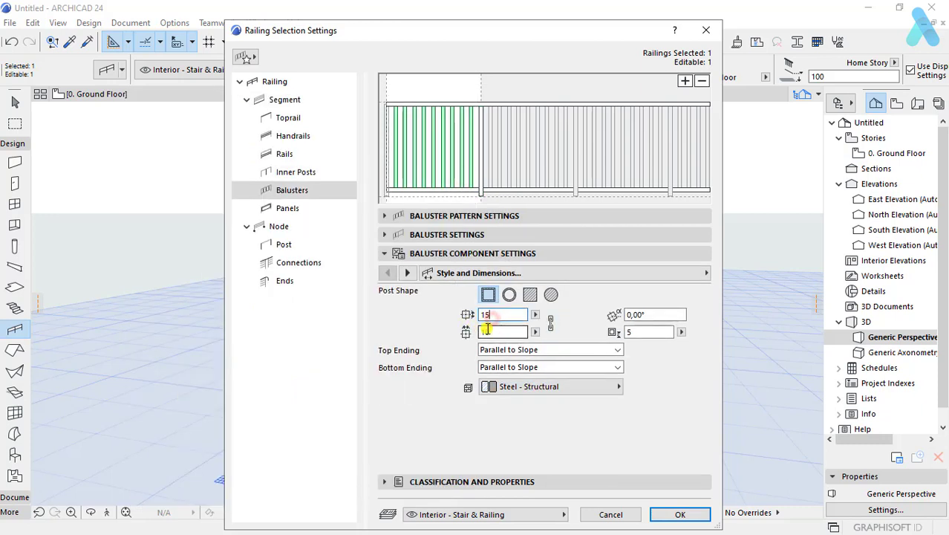
left_click(672, 514)
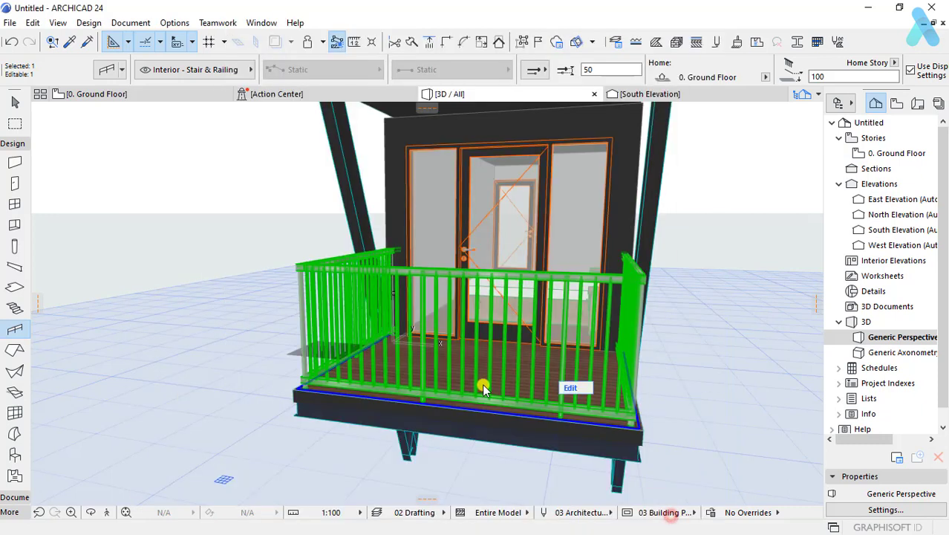
Step: Override the baluster surface with Paint - Anthracite
mouse_move(482, 383)
middle_mouse_down("shift")
mouse_move(609, 352)
mouse_move(741, 346)
middle_mouse_up("shift")
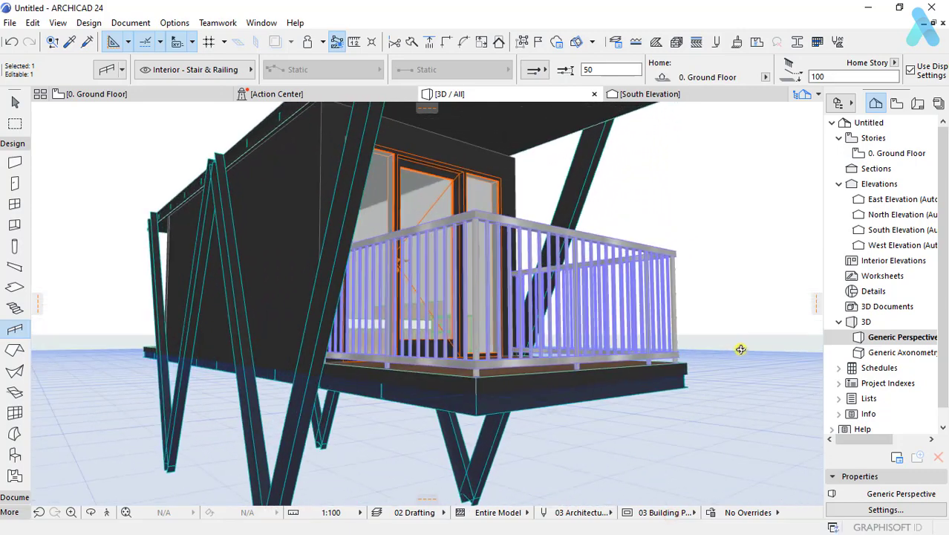
double_click(479, 335)
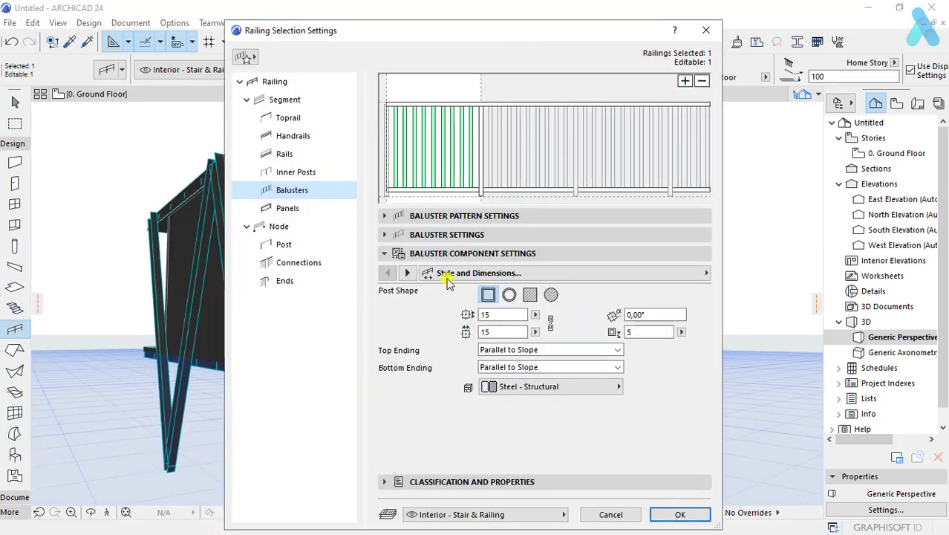
left_click(516, 387)
left_click(518, 387)
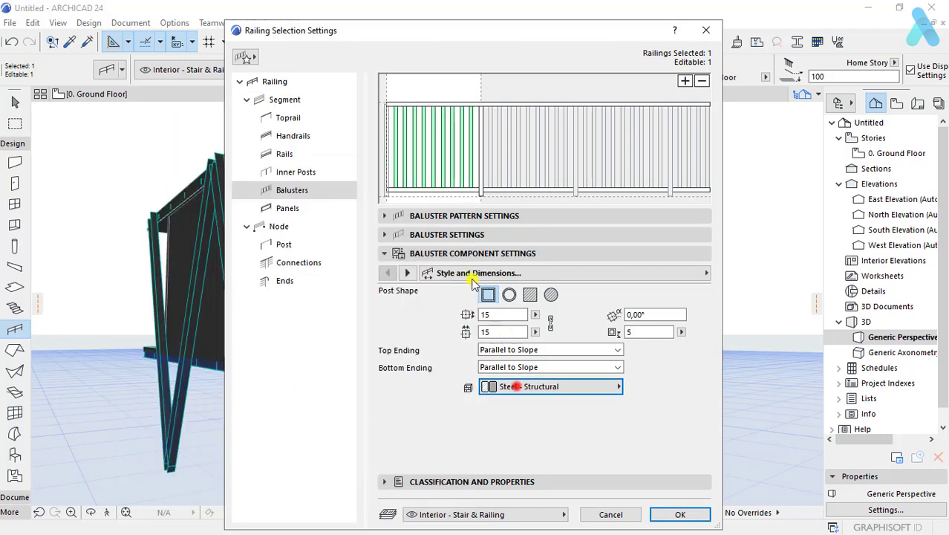
left_click(408, 272)
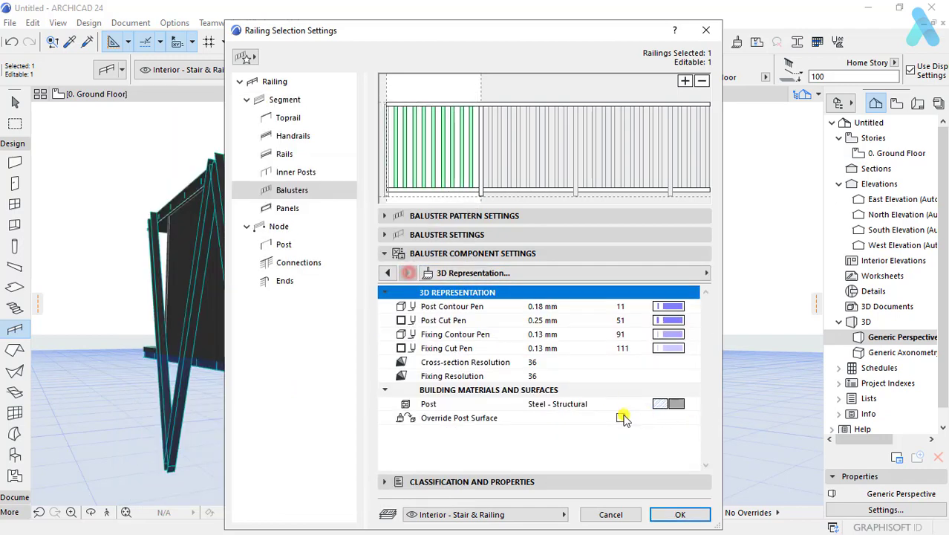
left_click(621, 417)
left_click(657, 430)
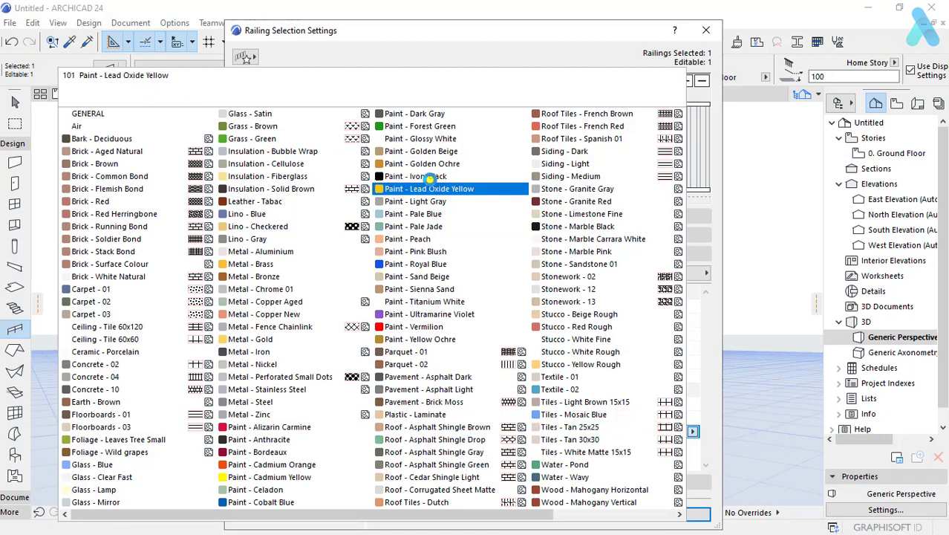
left_click(297, 438)
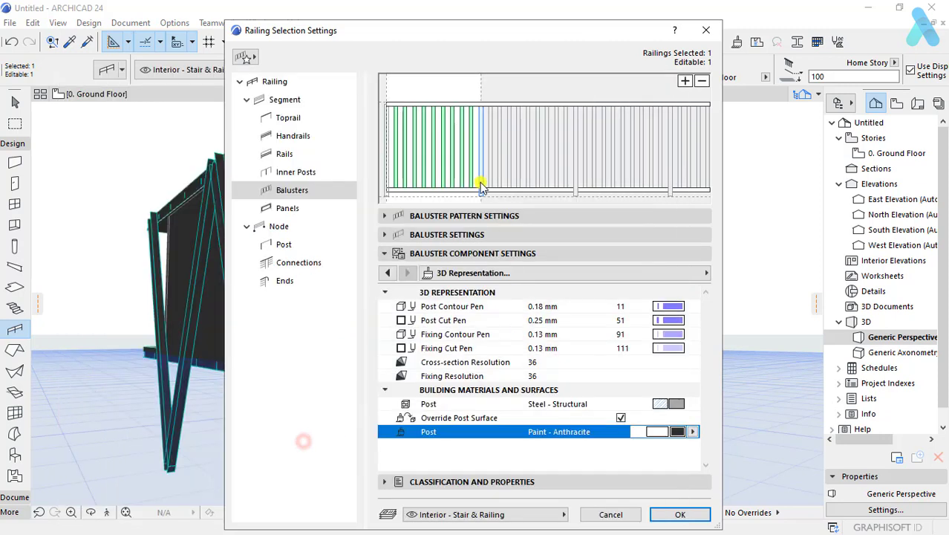
Step: Override the inner post surface with Paint - Anthracite
left_click(480, 182)
left_click(509, 254)
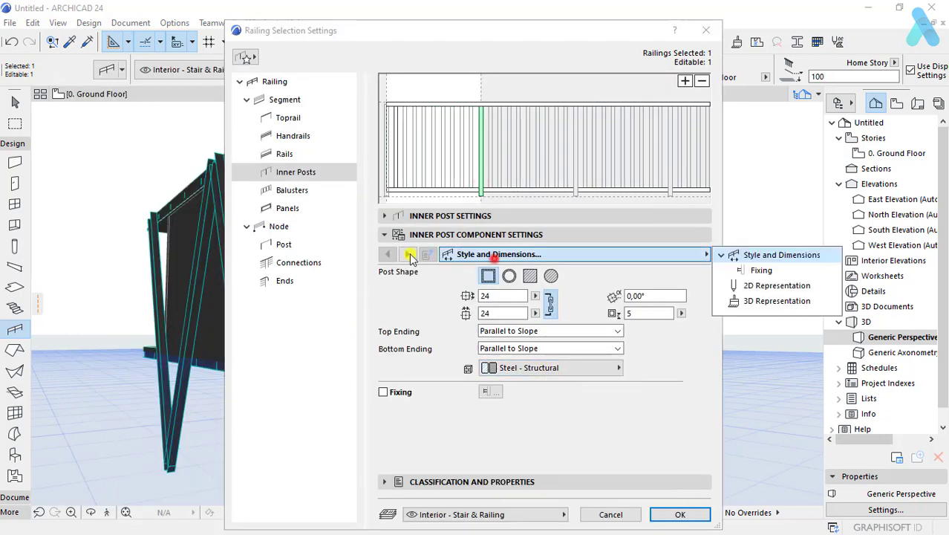
left_click(408, 254)
left_click(409, 253)
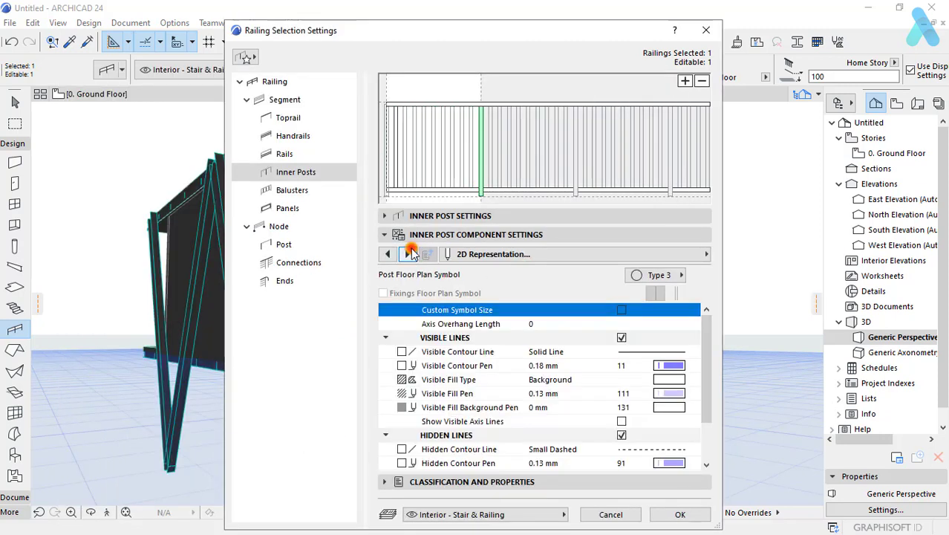
left_click(411, 254)
left_click(622, 413)
left_click(657, 442)
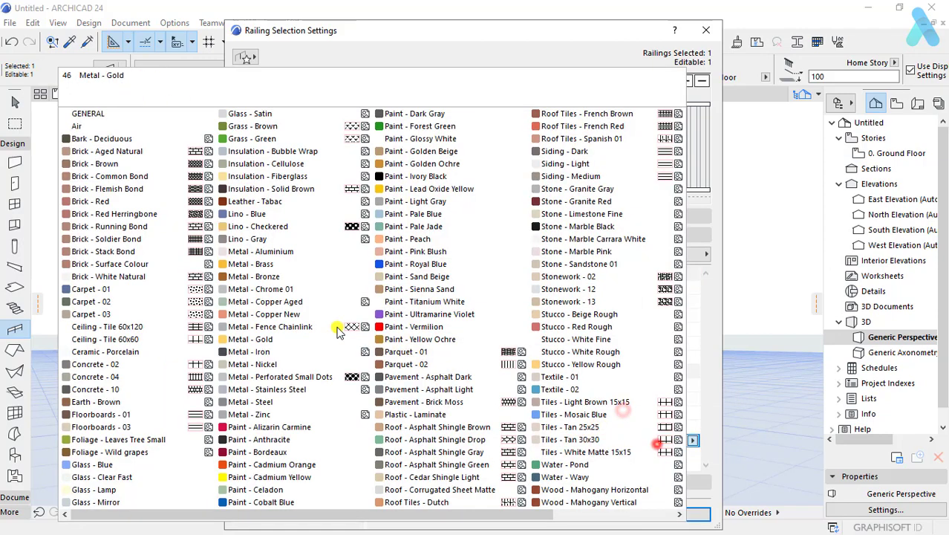
left_click(251, 439)
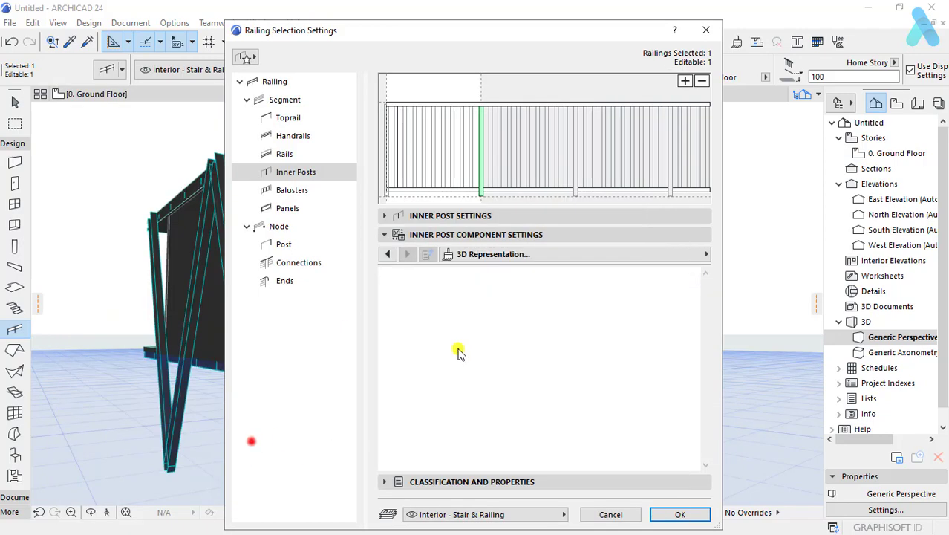
Step: Override the rail surface with Paint - Anthracite and apply the railing settings
left_click(468, 191)
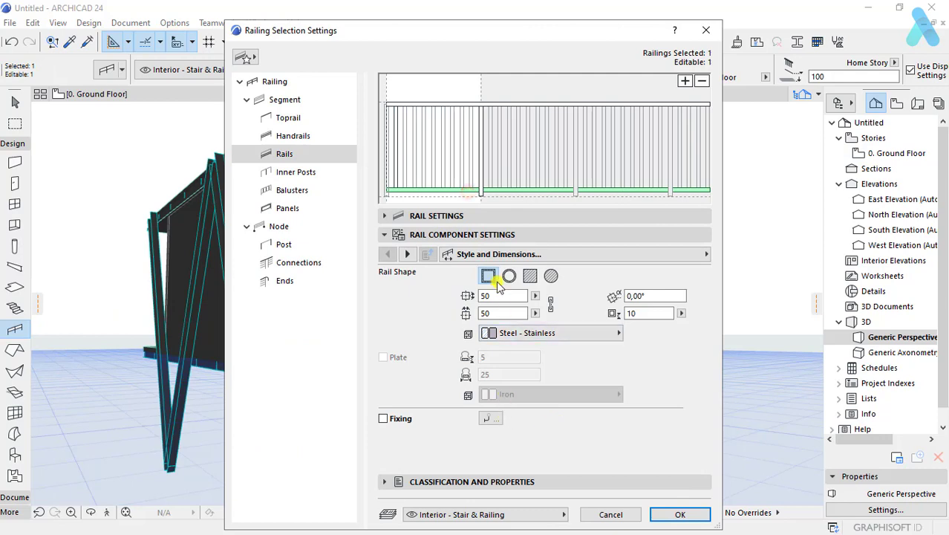
left_click(513, 255)
left_click(735, 316)
left_click(643, 415)
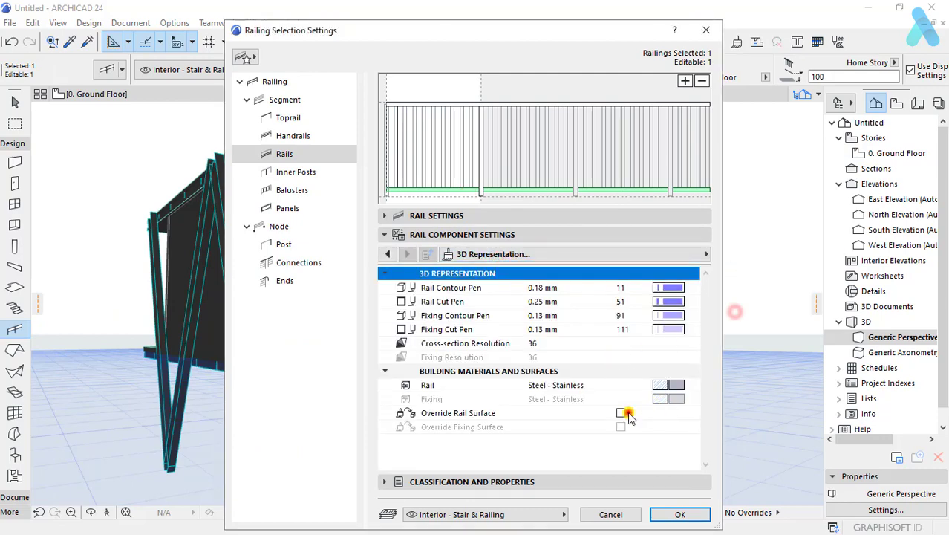
left_click(660, 441)
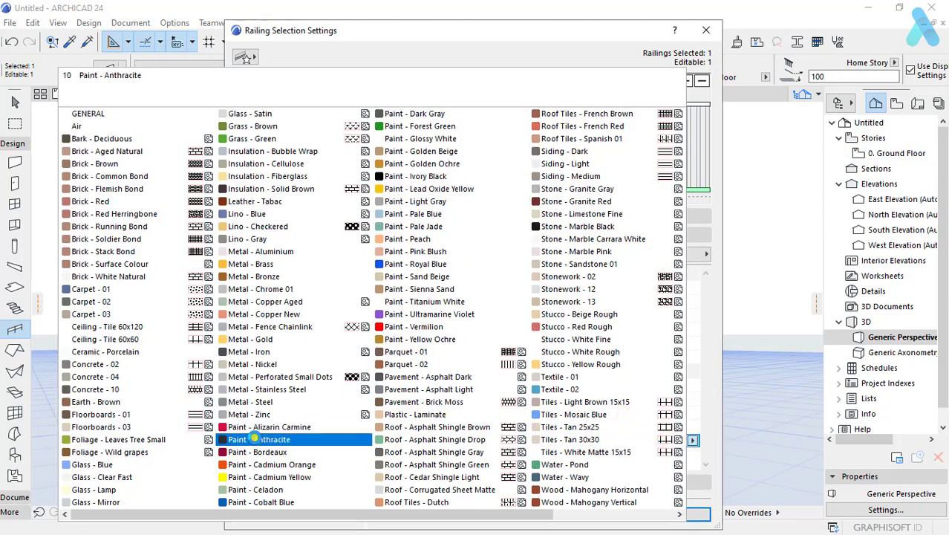
left_click(254, 439)
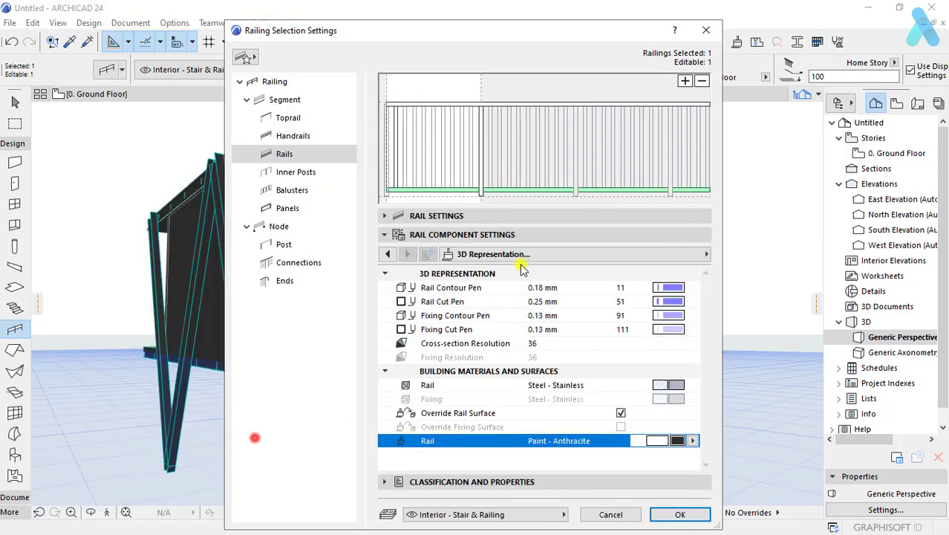
left_click(672, 515)
Step: Select all four railing posts with Find & Select and override their surface with Paint - Anthracite
left_click(603, 340)
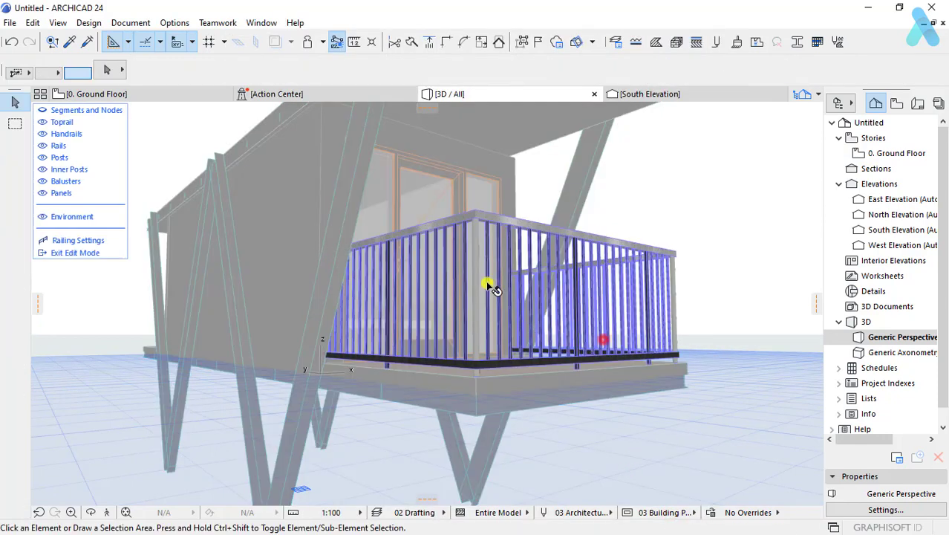
left_click(476, 272)
key("ctrl+f")
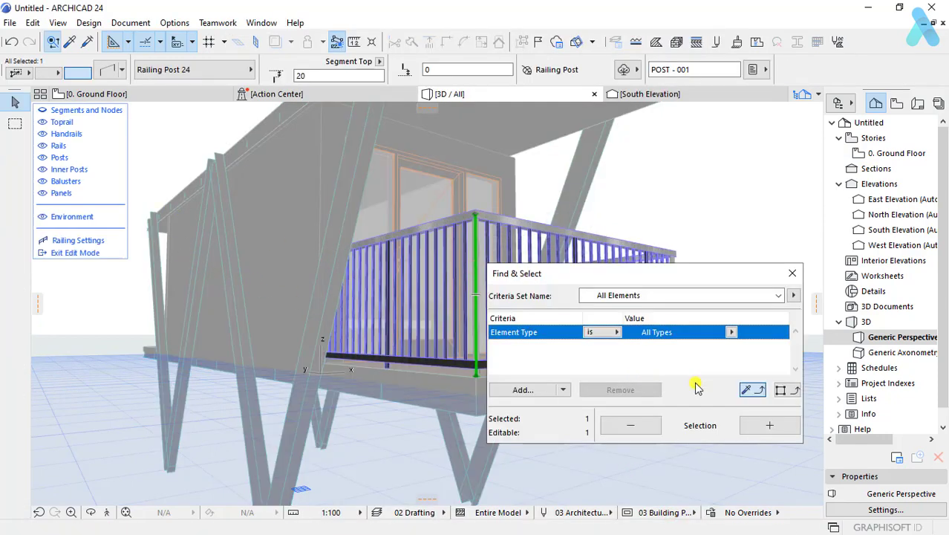
key("ctrl+t")
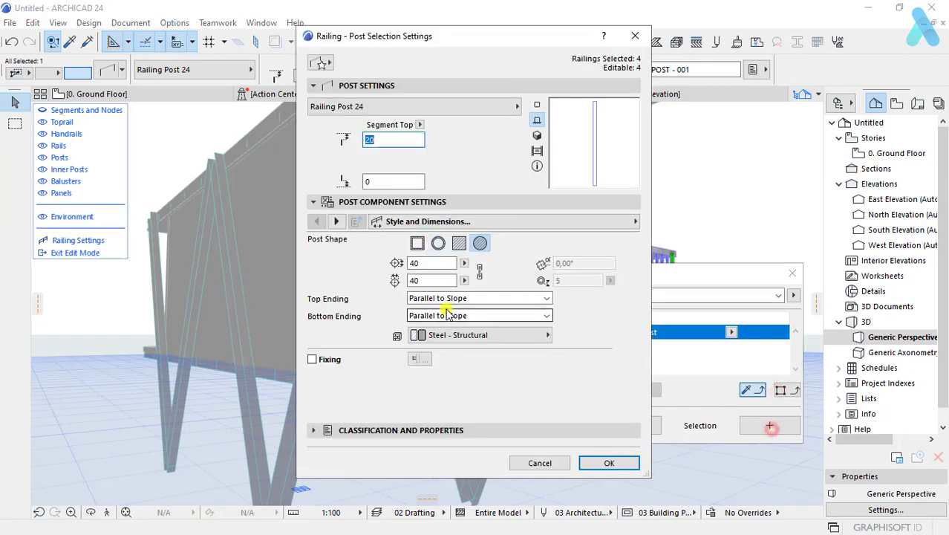
left_click(607, 462)
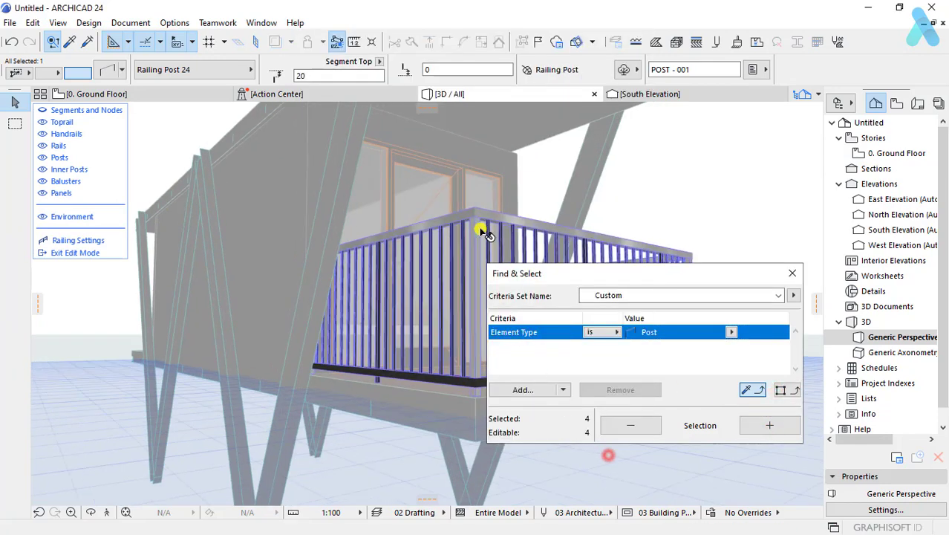
key("ctrl+t")
left_click(470, 222)
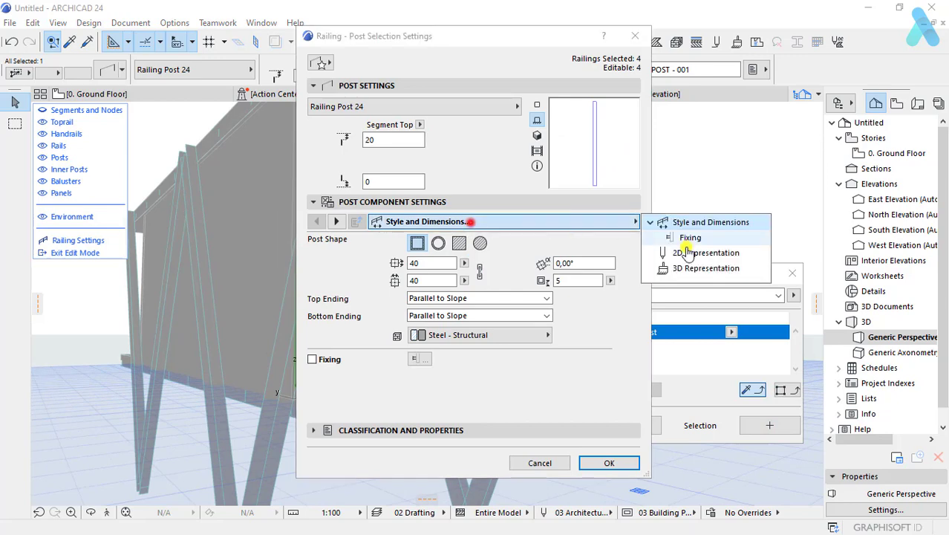
left_click(683, 264)
left_click(547, 380)
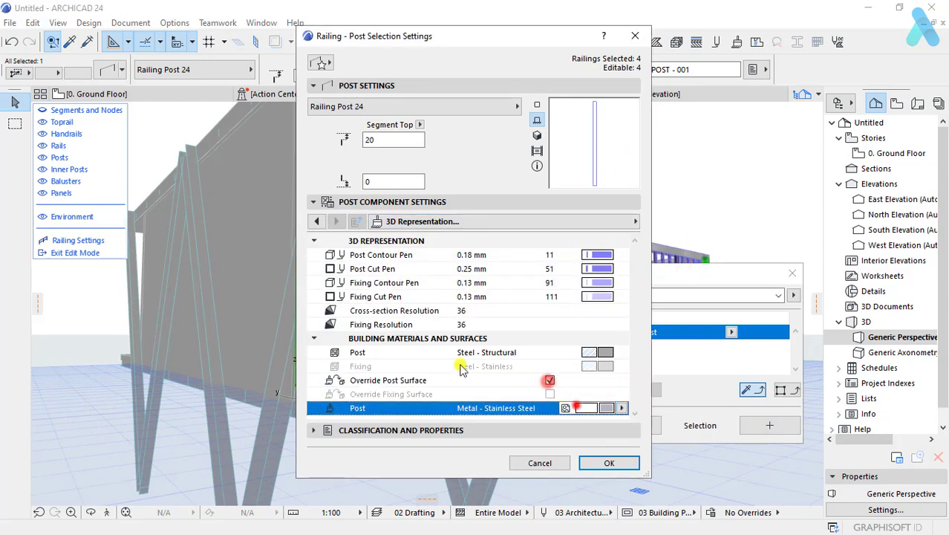
left_click(616, 414)
left_click(375, 435)
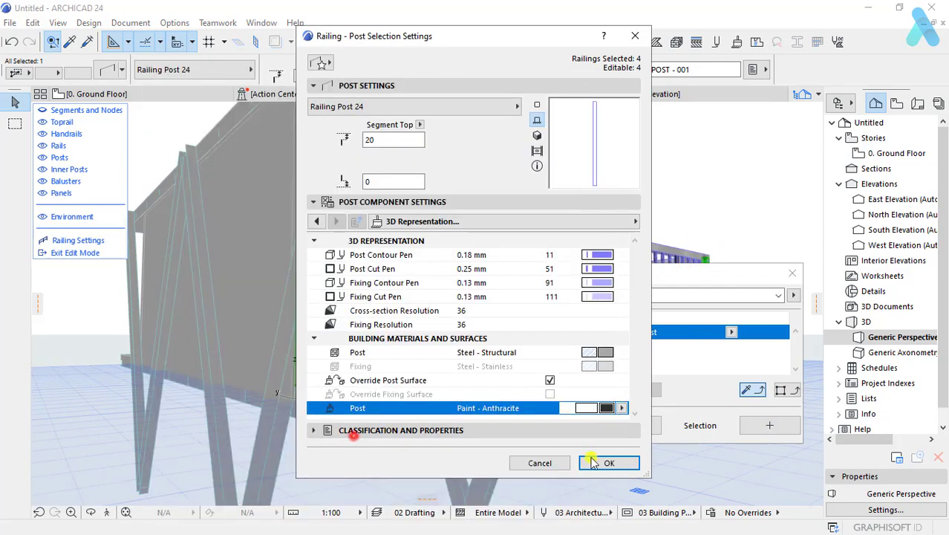
left_click(608, 462)
Step: Override the top rail surface with Paint - Anthracite and leave railing editing
left_click(511, 220)
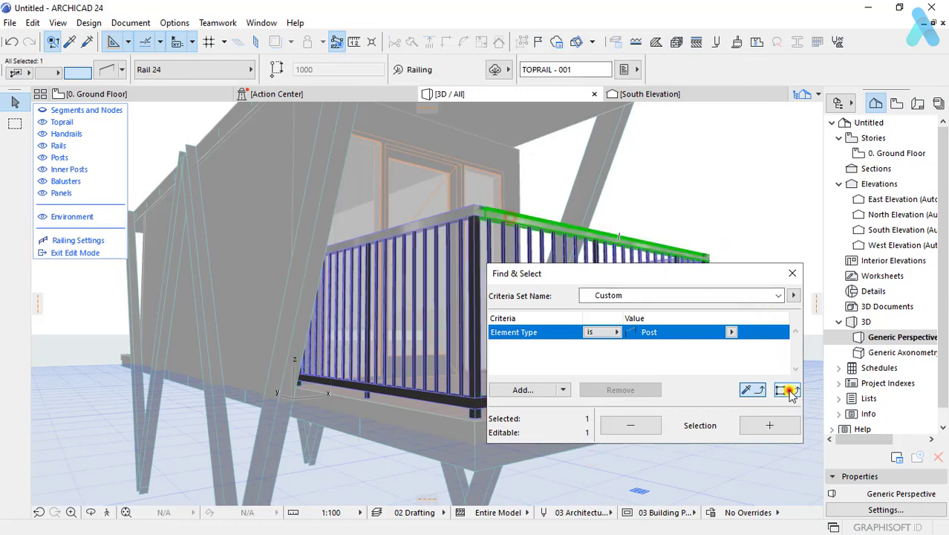
key("ctrl+t")
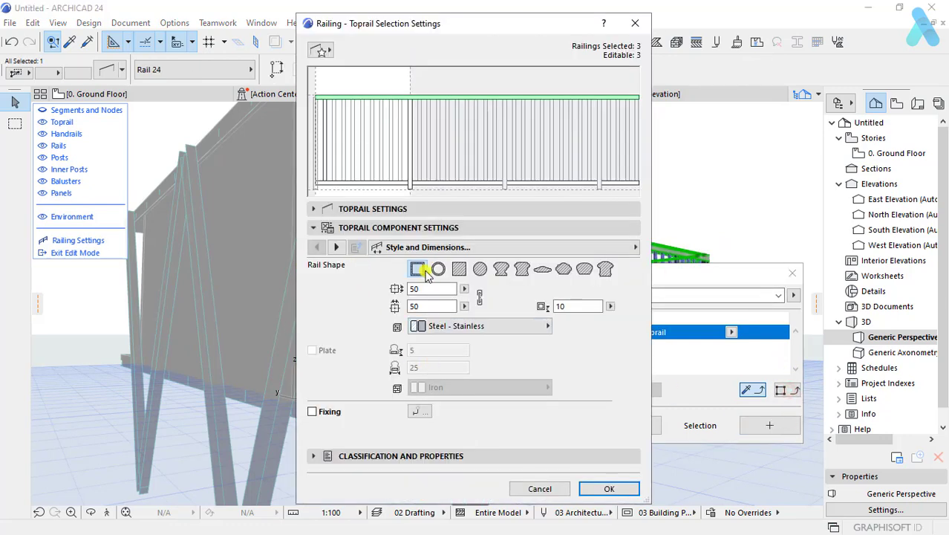
left_click(376, 246)
left_click(705, 308)
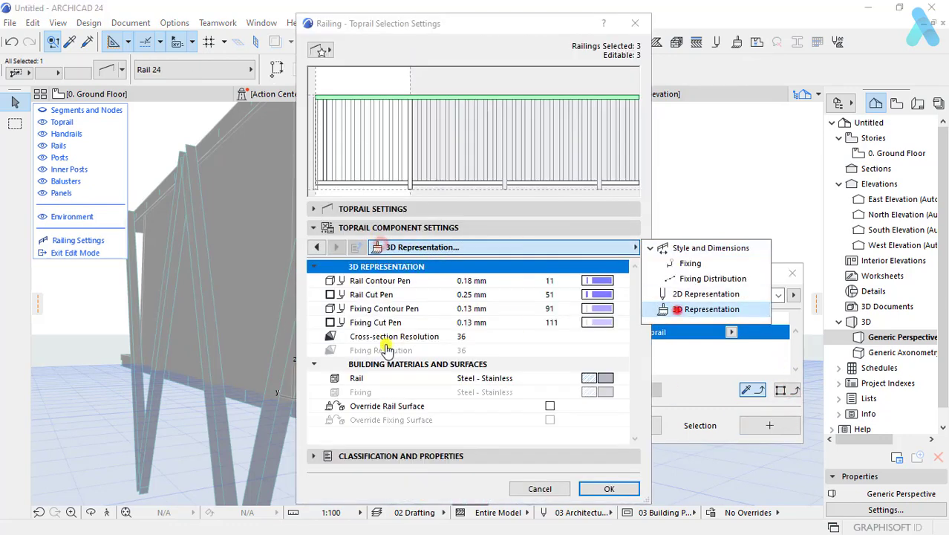
left_click(552, 405)
left_click(604, 438)
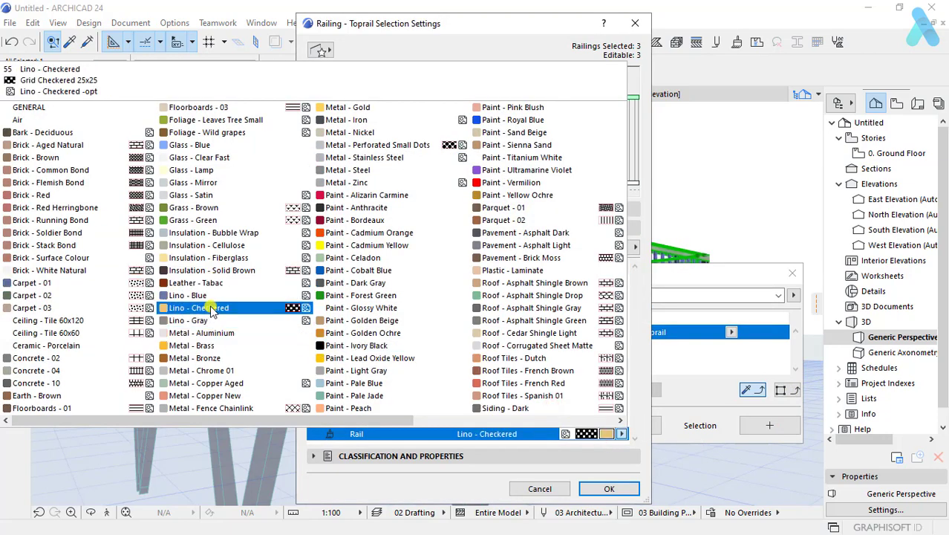
left_click(346, 283)
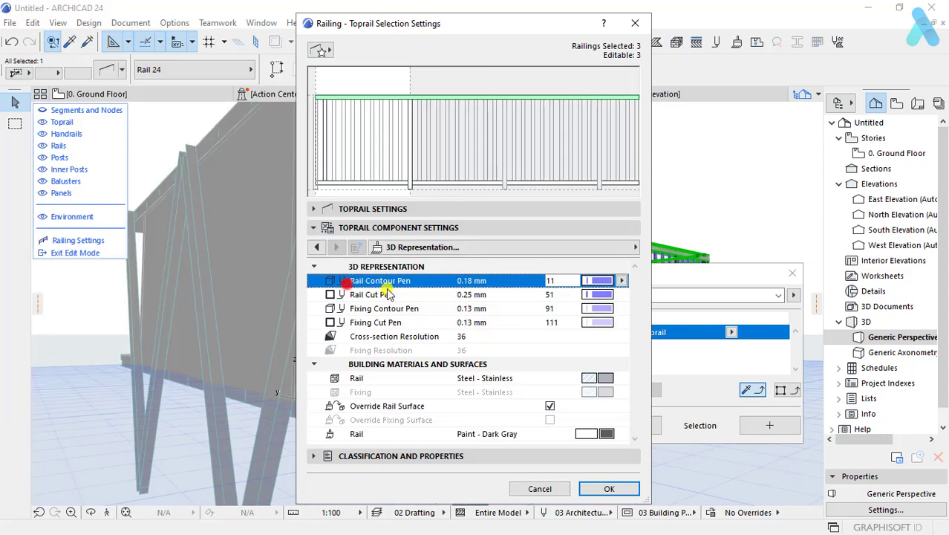
left_click(605, 433)
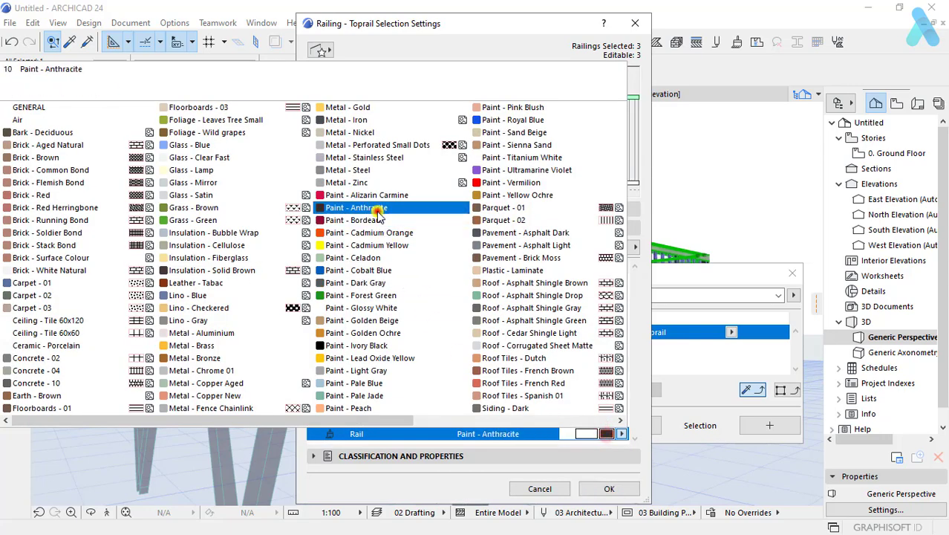
left_click(378, 214)
left_click(614, 488)
left_click(792, 272)
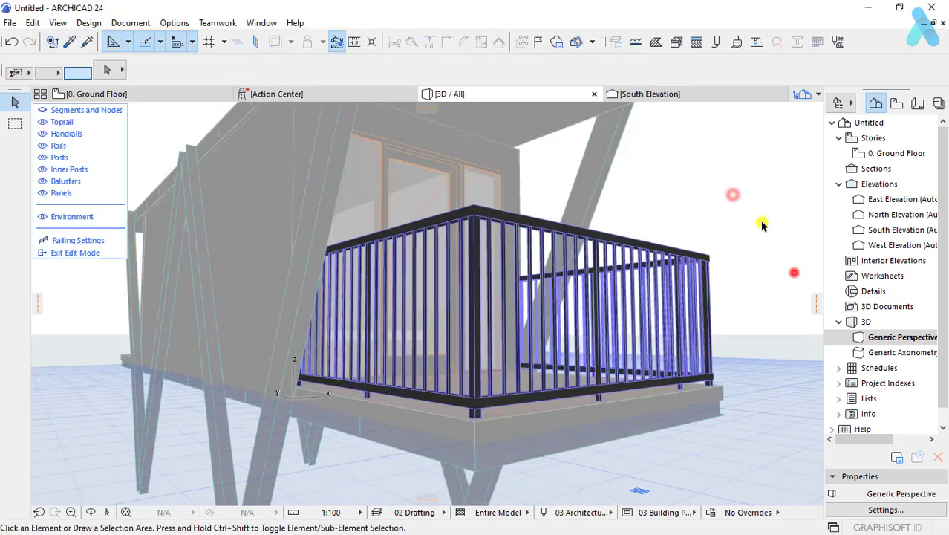
key("Escape")
Step: Mirror a copy of the balcony railing to the cabin's opposite end in the Ground Floor plan
scroll(452, 335, "down", 5)
scroll(451, 335, "down", 5)
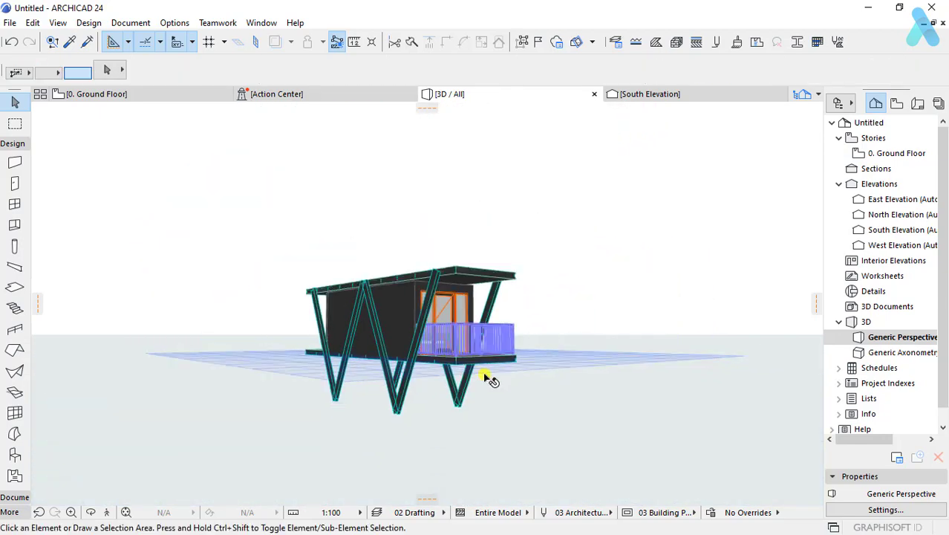
middle_click_drag(197, 367, 509, 352, "shift")
key("F2")
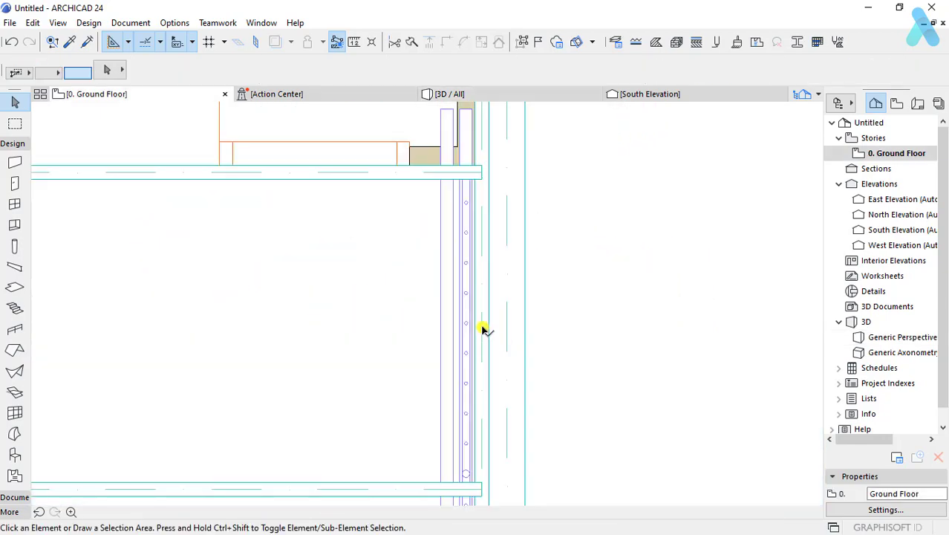
left_click(466, 251)
scroll(475, 297, "down", 2)
scroll(481, 311, "down", 2)
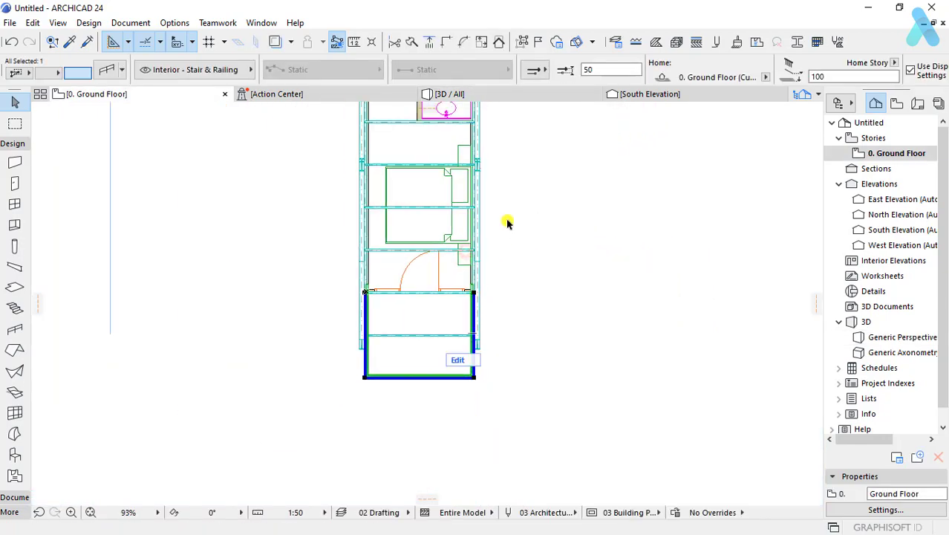
scroll(507, 218, "down", 2)
scroll(462, 322, "down", 2)
key("ctrl")
scroll(483, 312, "up", 1)
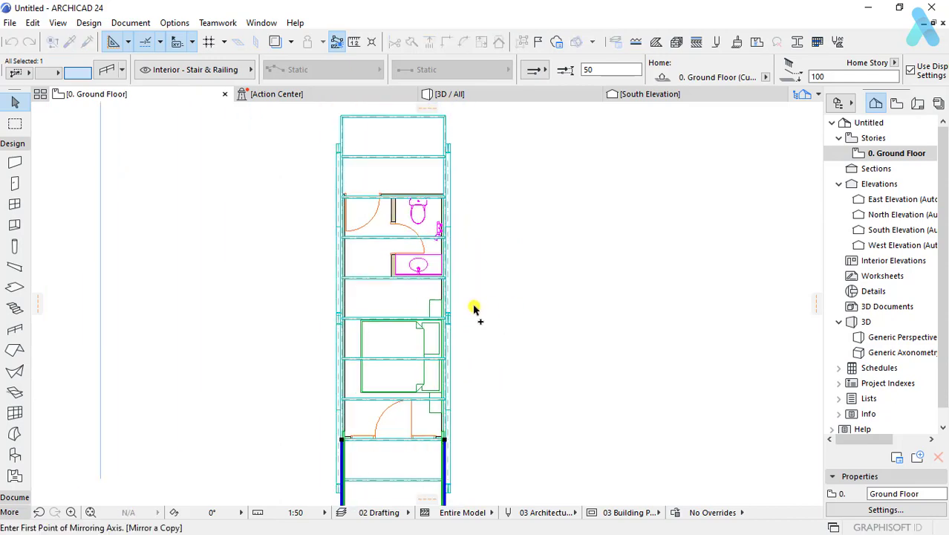
scroll(448, 298, "up", 1)
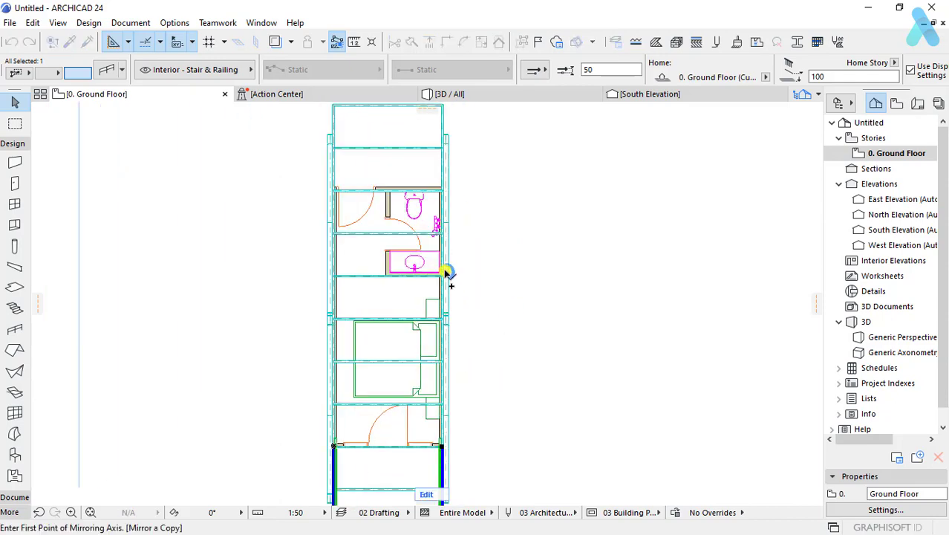
scroll(445, 274, "down", 1)
scroll(347, 284, "up", 1)
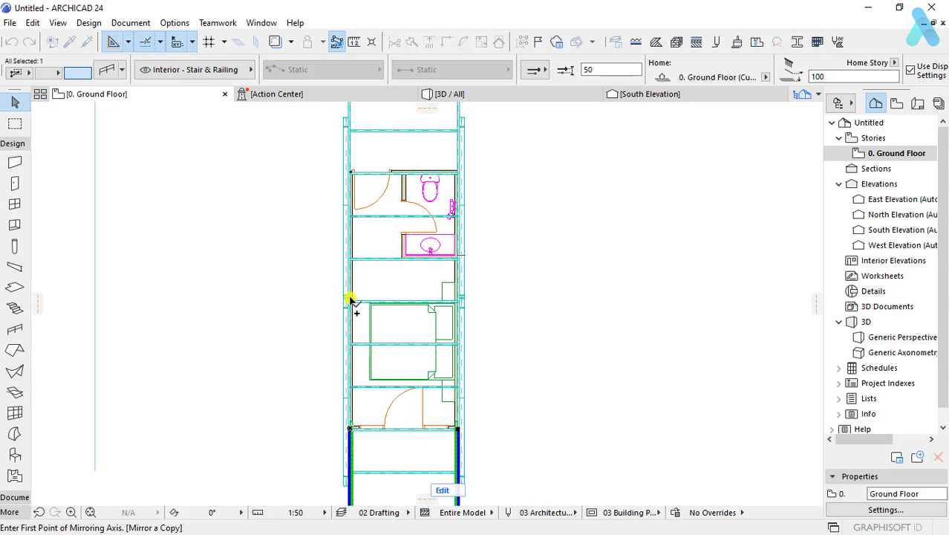
left_click(409, 302)
scroll(508, 276, "down", 2)
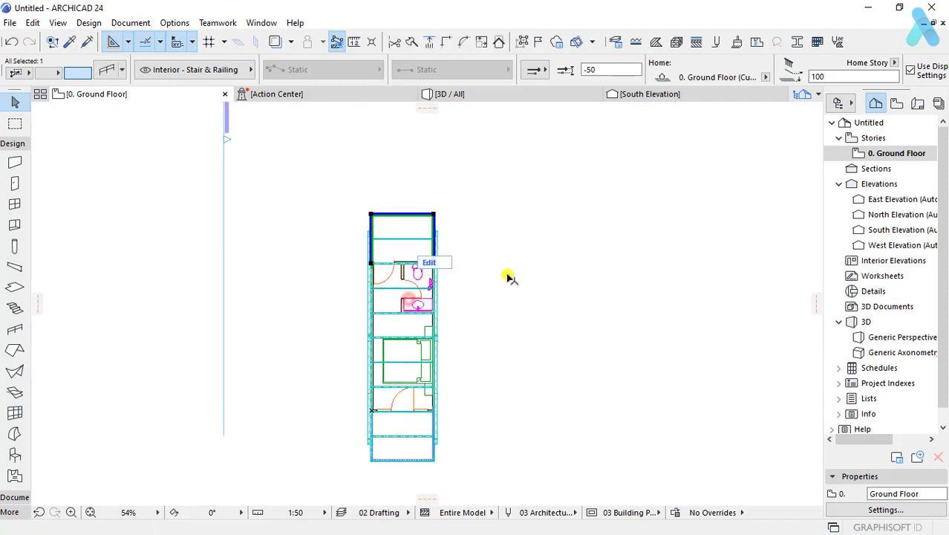
Step: Deselect and return to the 3D view at a low viewing angle
left_click(511, 222)
scroll(505, 156, "up", 1)
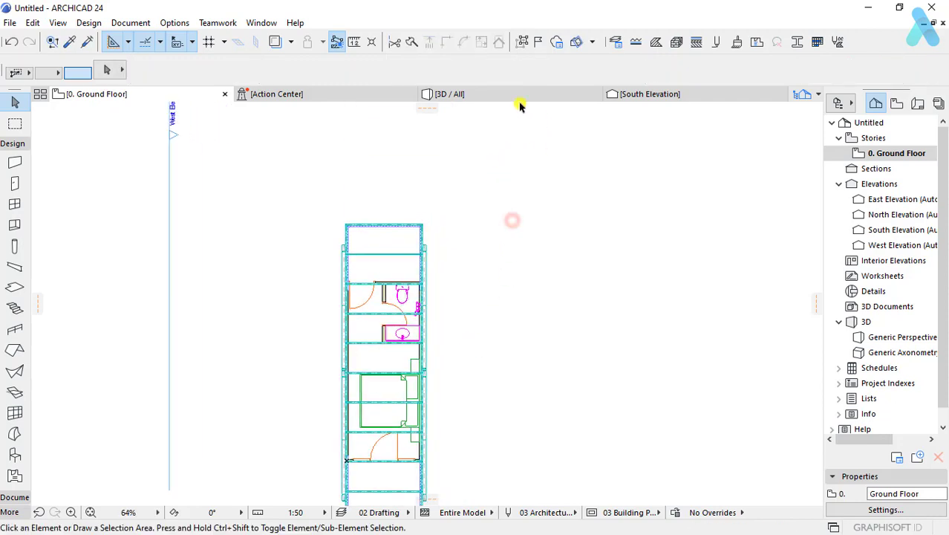
left_click(457, 94)
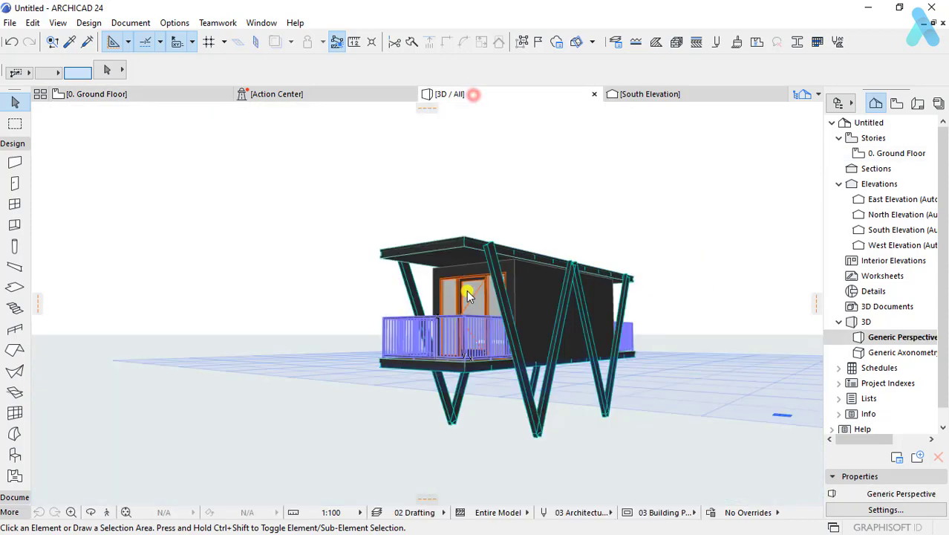
mouse_move(561, 346)
middle_mouse_down("shift")
mouse_move(228, 324)
mouse_move(155, 301)
mouse_move(388, 318)
mouse_move(644, 356)
mouse_move(493, 359)
mouse_move(578, 335)
mouse_move(364, 311)
mouse_move(313, 295)
mouse_move(365, 357)
mouse_move(430, 303)
mouse_move(456, 352)
mouse_move(459, 396)
mouse_move(577, 372)
mouse_move(622, 236)
mouse_move(540, 441)
mouse_move(523, 384)
mouse_move(567, 309)
mouse_move(523, 339)
middle_mouse_up("shift")
Step: Draw a slab outline through the four V-shaped leg bases
left_click(534, 437)
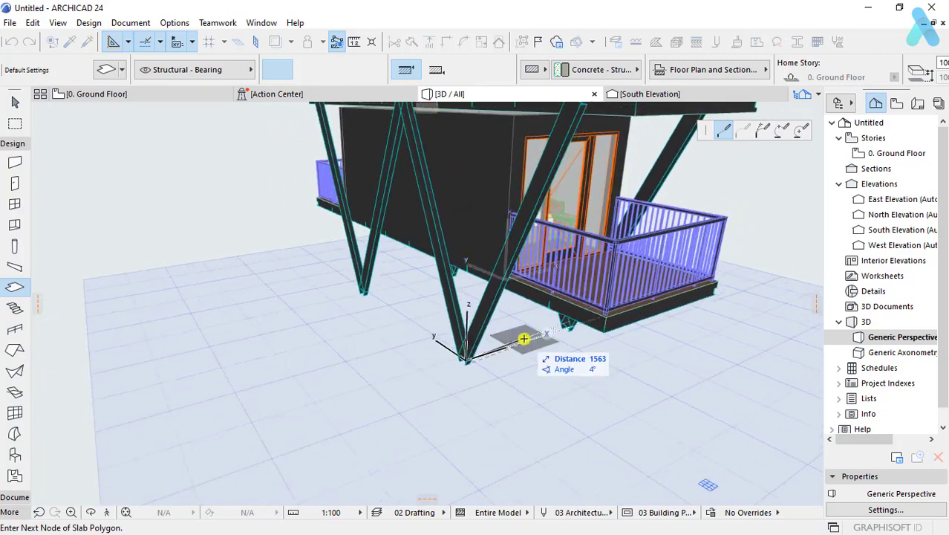
left_click(566, 325)
middle_click_drag(421, 291, 269, 122, "shift")
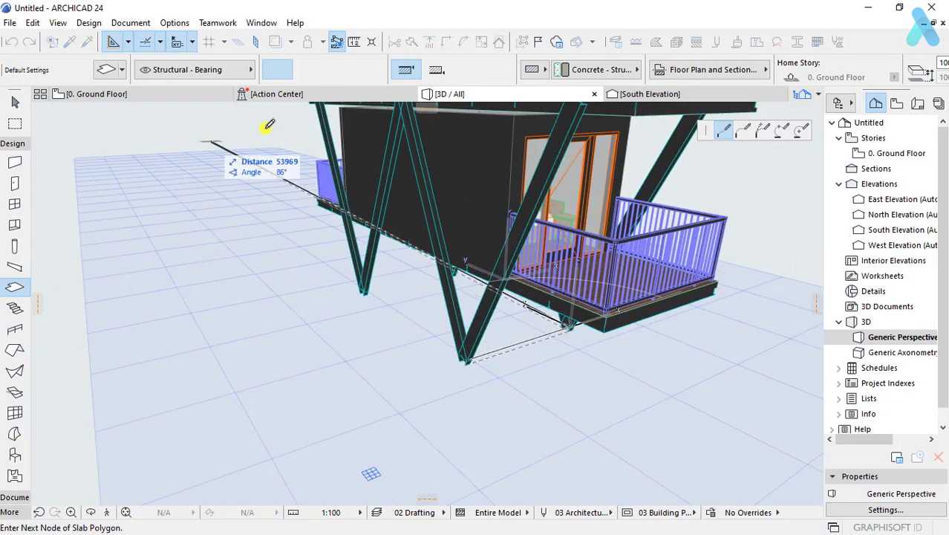
middle_click_drag(415, 327, 473, 302, "shift")
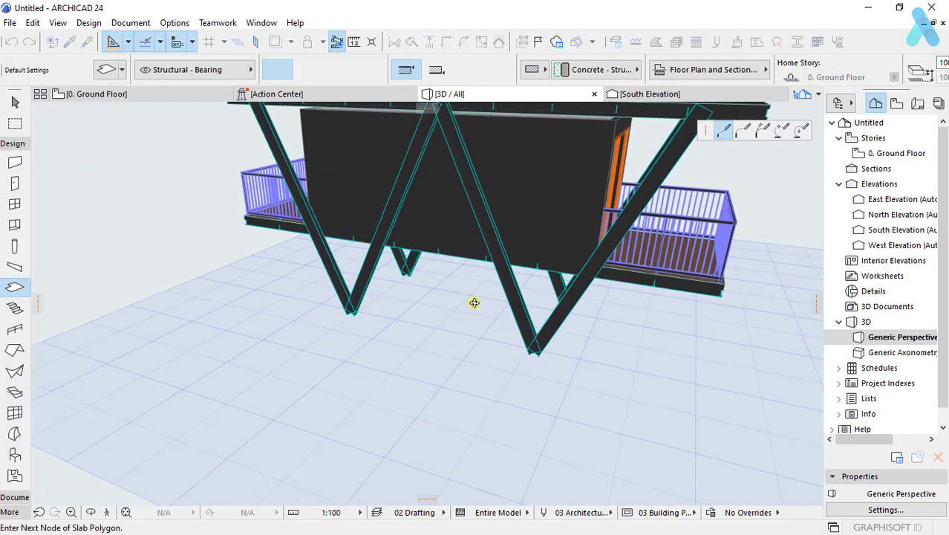
left_click(406, 275)
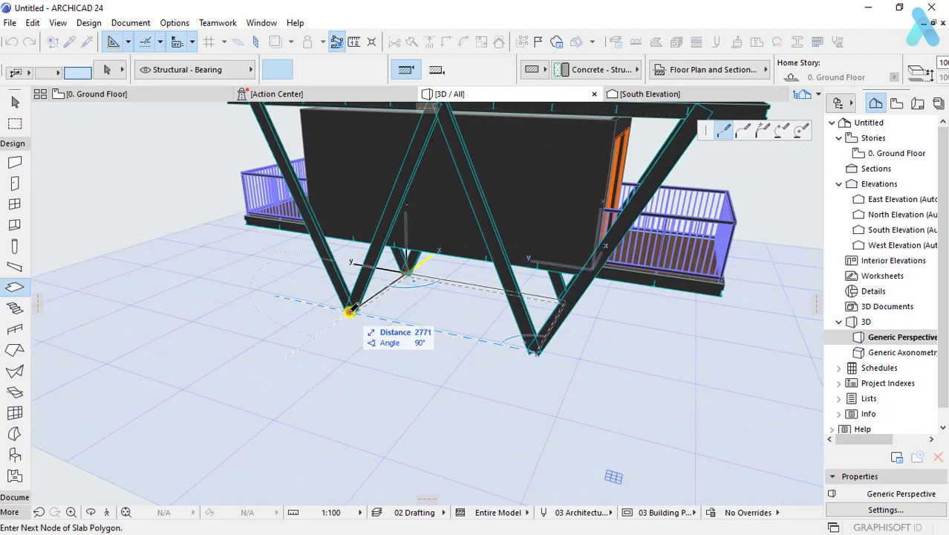
left_click(350, 312)
left_click(534, 353)
Step: Give all faces of the new slab the Concrete - 02 surface
double_click(453, 321)
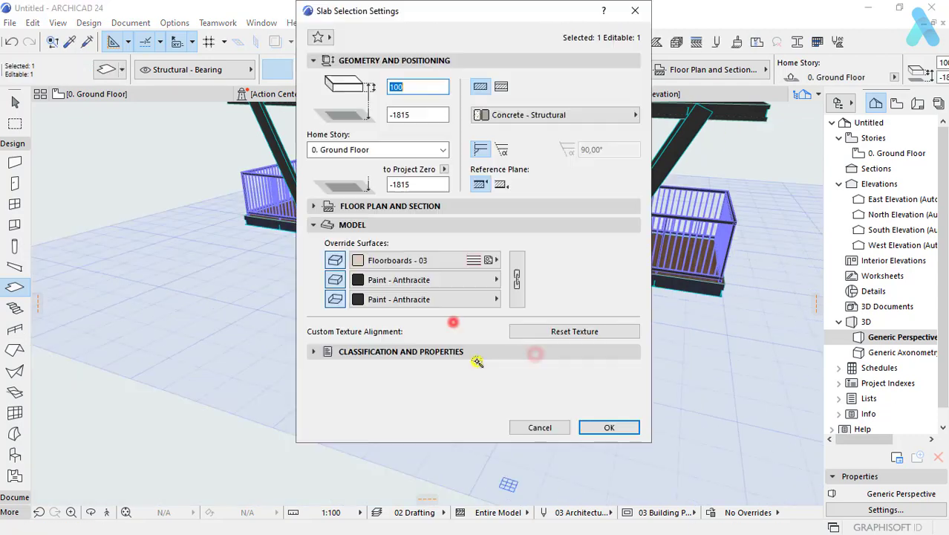
left_click(488, 281)
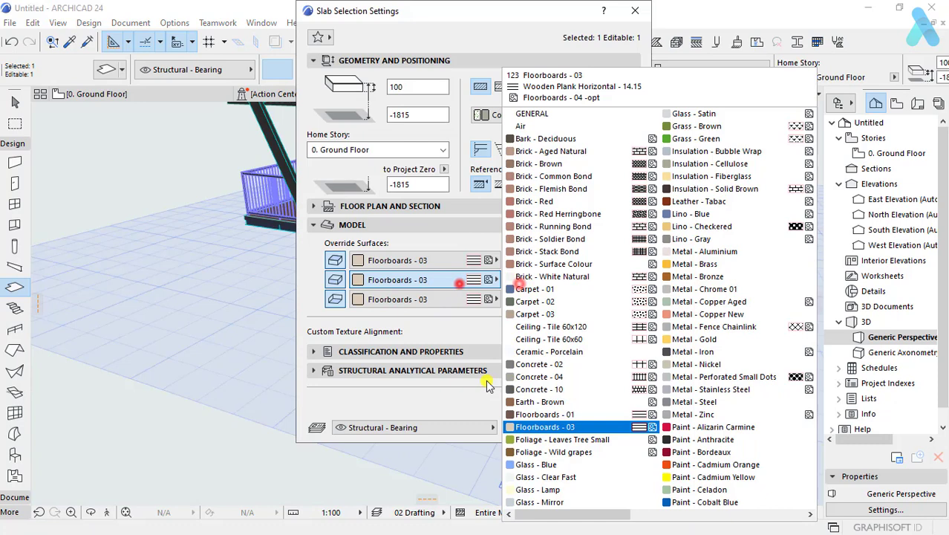
left_click(532, 364)
left_click(597, 427)
Step: Offset the slab outline outward beyond the leg bases
scroll(537, 356, "up", 2)
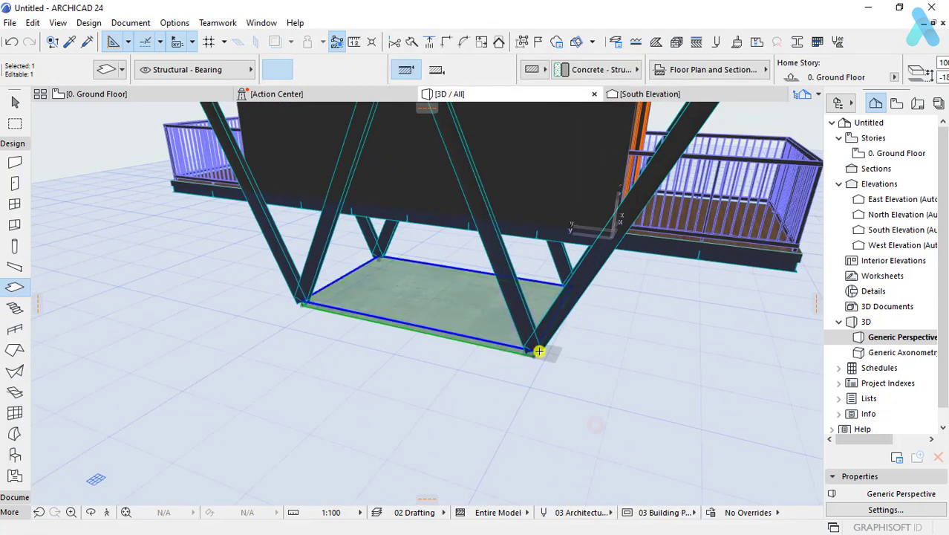
left_click(536, 350)
left_click(762, 130)
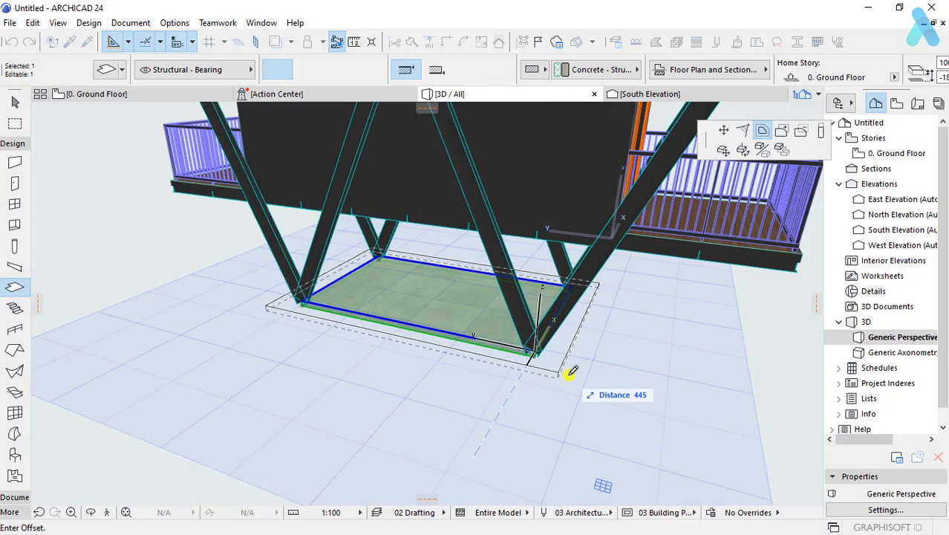
left_click(569, 371)
scroll(594, 403, "down", 5)
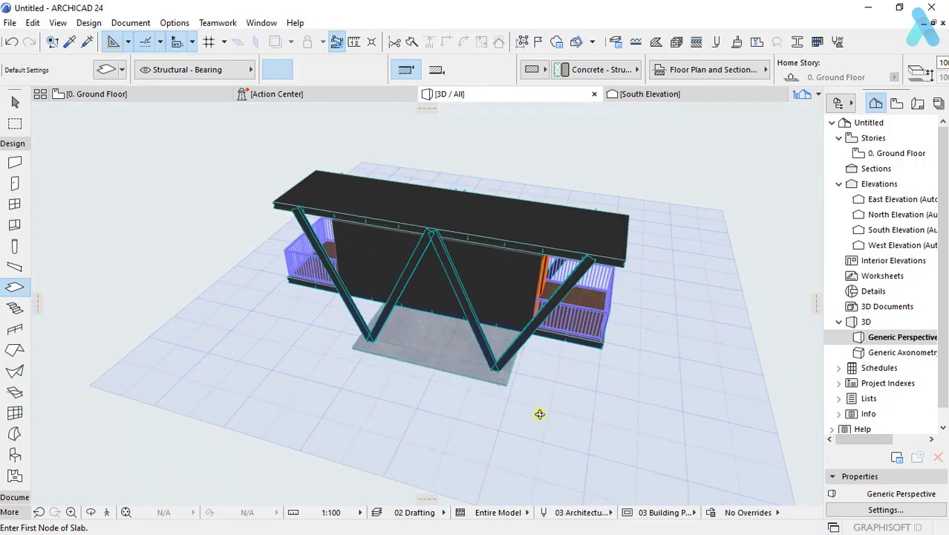
Step: Check the cabin in the Ground Floor plan, then return to the 3D view
middle_click_drag(539, 414, 460, 443, "shift")
key("F2")
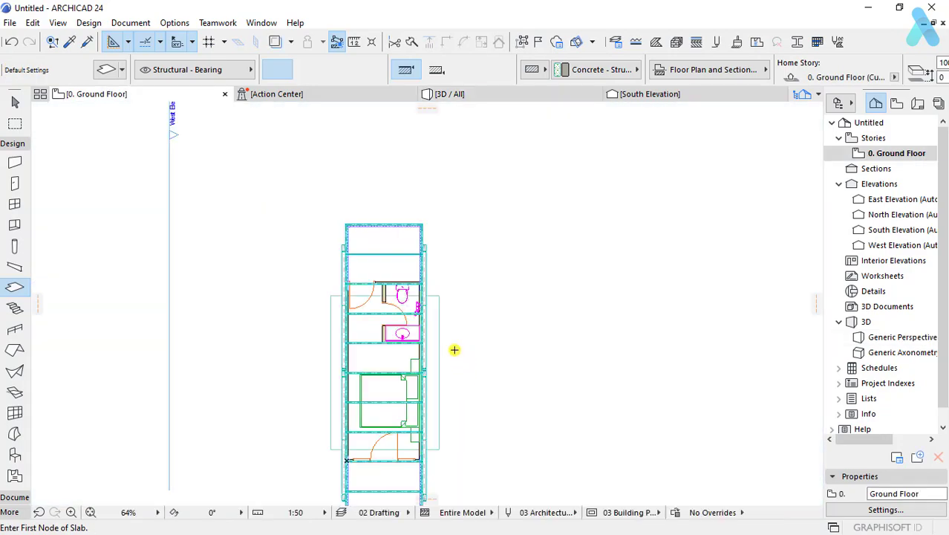
scroll(454, 349, "up", 3)
left_click(430, 265)
scroll(439, 285, "down", 3)
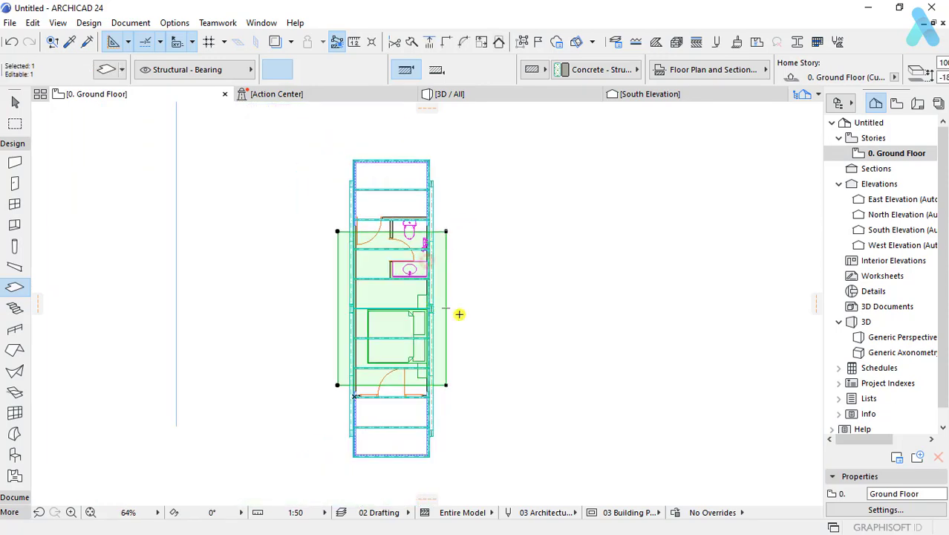
scroll(394, 387, "up", 2)
scroll(352, 377, "up", 2)
scroll(432, 371, "down", 2)
scroll(482, 334, "down", 1)
key("Escape")
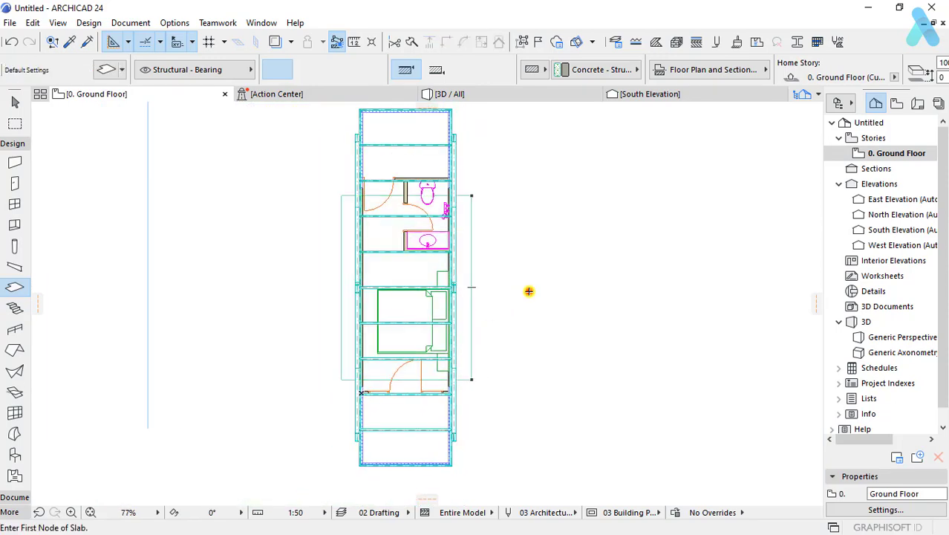
scroll(387, 278, "down", 1)
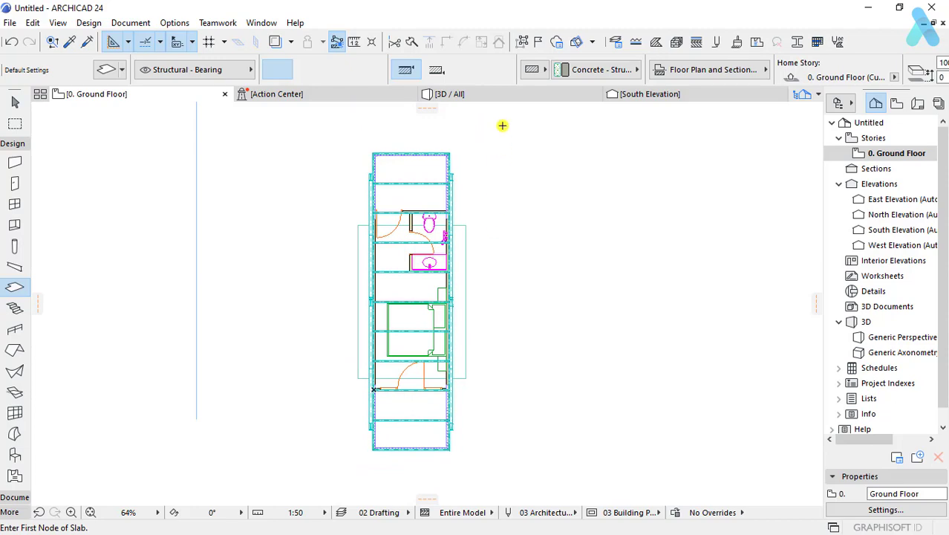
left_click(494, 97)
Step: Orbit above the balcony and select its railing
middle_click_drag(452, 377, 468, 363, "shift")
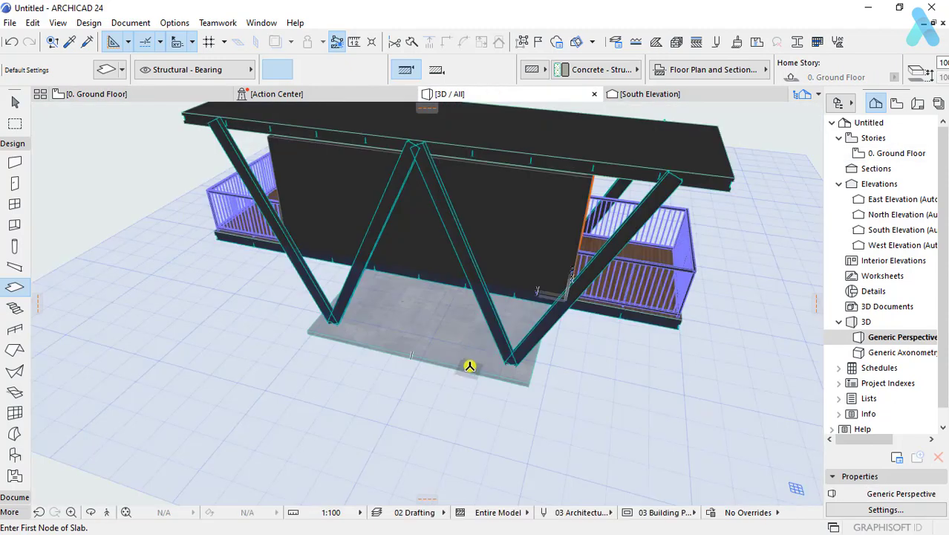
scroll(491, 417, "down", 3)
mouse_move(491, 417)
middle_mouse_down("shift")
mouse_move(381, 341)
mouse_move(439, 349)
mouse_move(424, 418)
mouse_move(299, 363)
middle_mouse_up("shift")
scroll(365, 339, "up", 3)
scroll(460, 265, "up", 2)
left_click(461, 266)
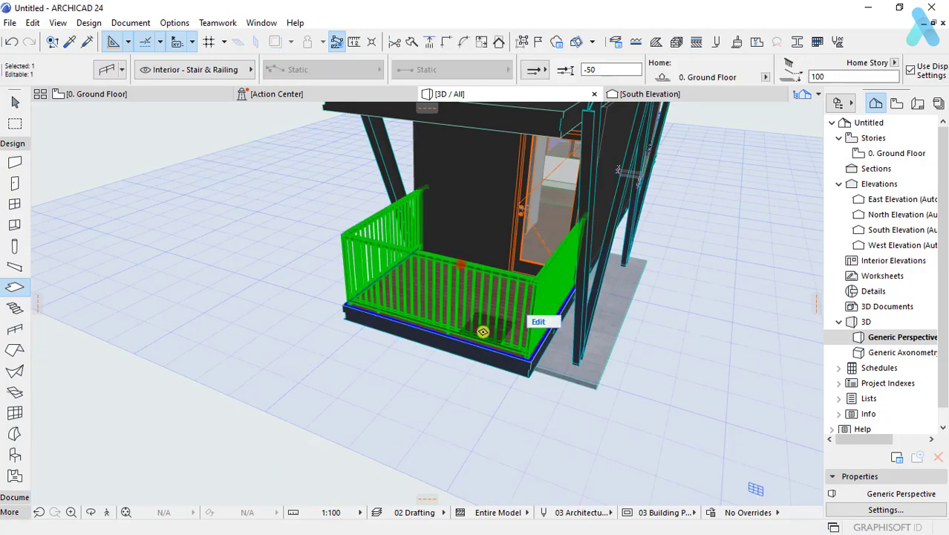
Step: Stretch the railing's corner end in plan to shorten its outer run, then show 3D
key("F2")
scroll(396, 156, "up", 2)
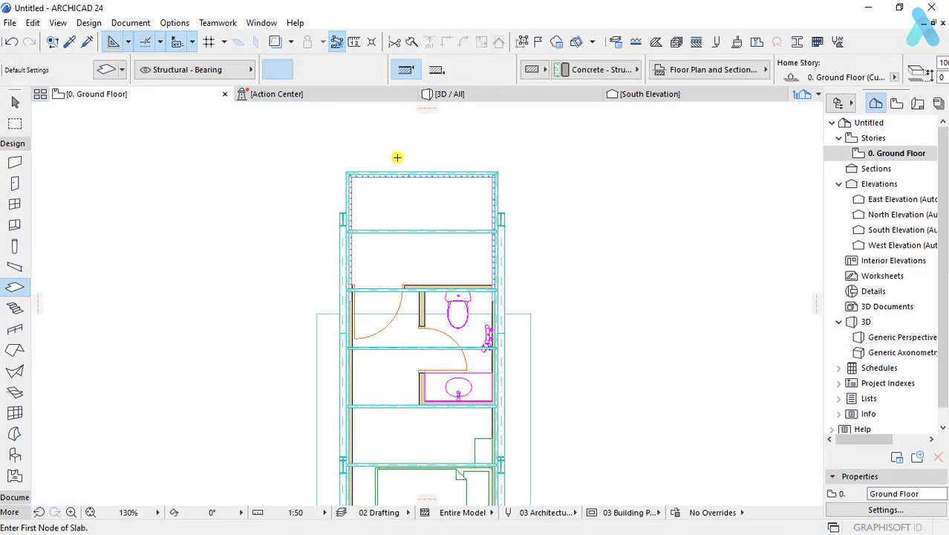
scroll(370, 195, "up", 2)
left_click(418, 192, "shift")
scroll(386, 195, "up", 2)
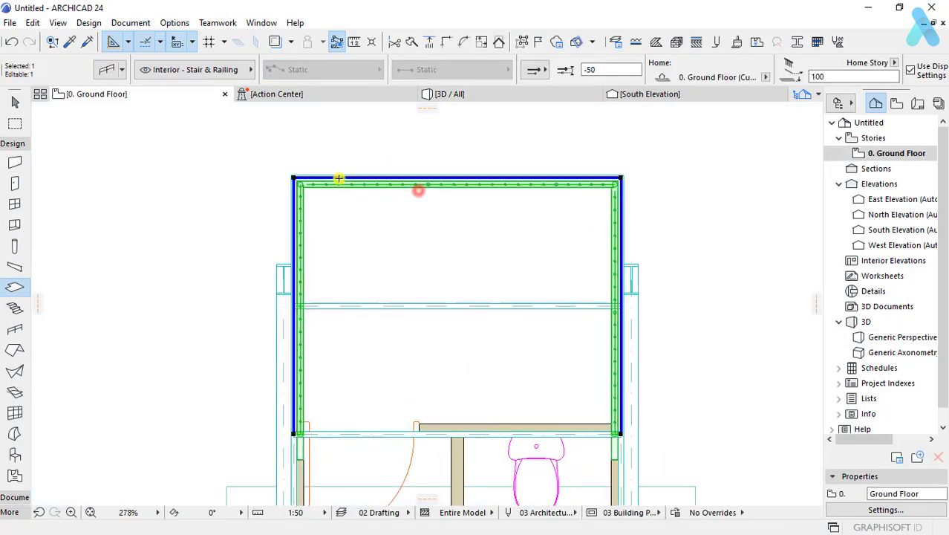
scroll(338, 178, "up", 2)
left_click(317, 251)
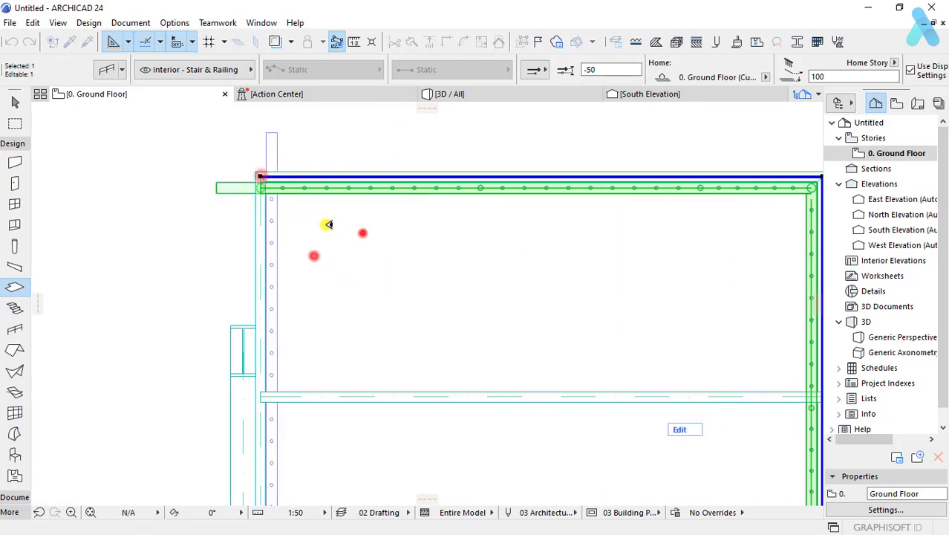
scroll(285, 183, "down", 3)
left_click(276, 179)
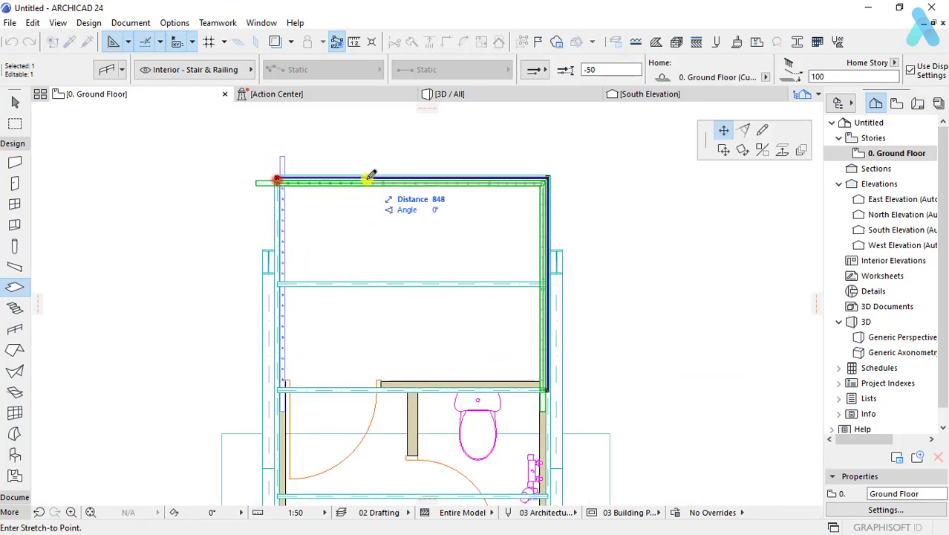
left_click(385, 377)
key("Escape")
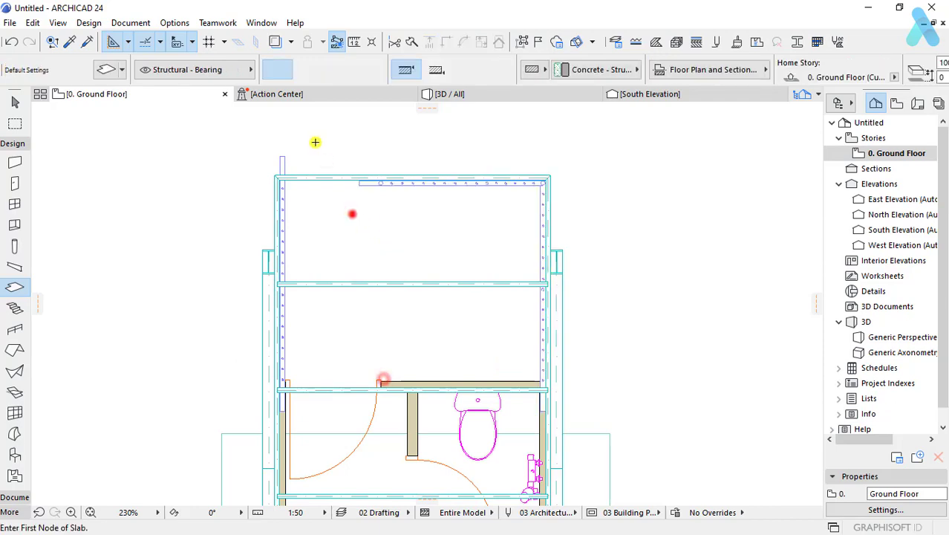
scroll(400, 214, "up", 3)
key("F3")
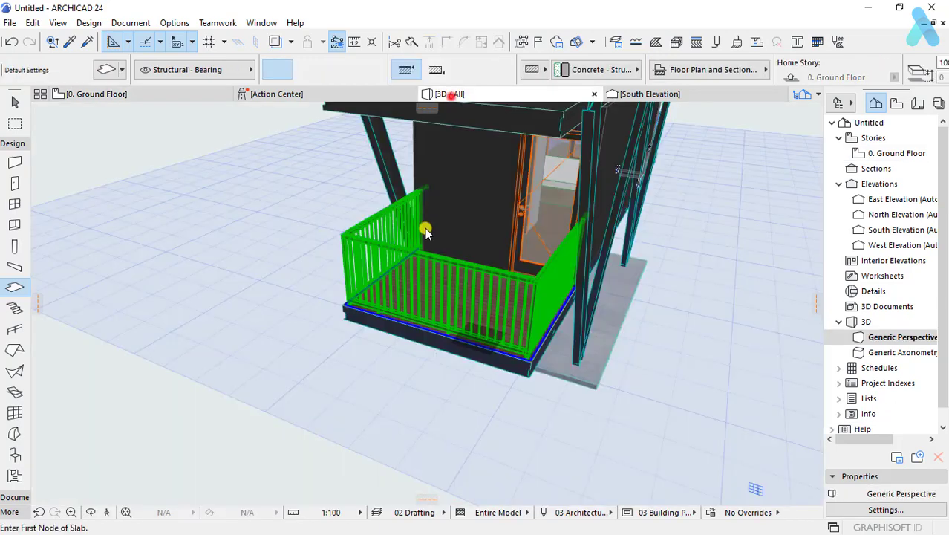
Step: Enter the side railing's part-editing mode and pick its top rail end
left_click(483, 332)
middle_click_drag(483, 332, 577, 343, "shift")
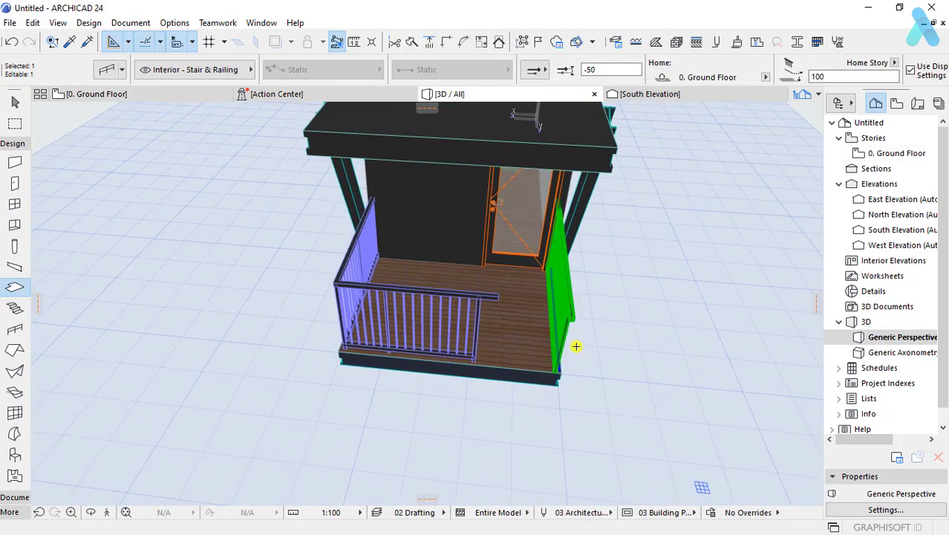
scroll(628, 265, "up", 3)
scroll(546, 292, "up", 2)
double_click(604, 339)
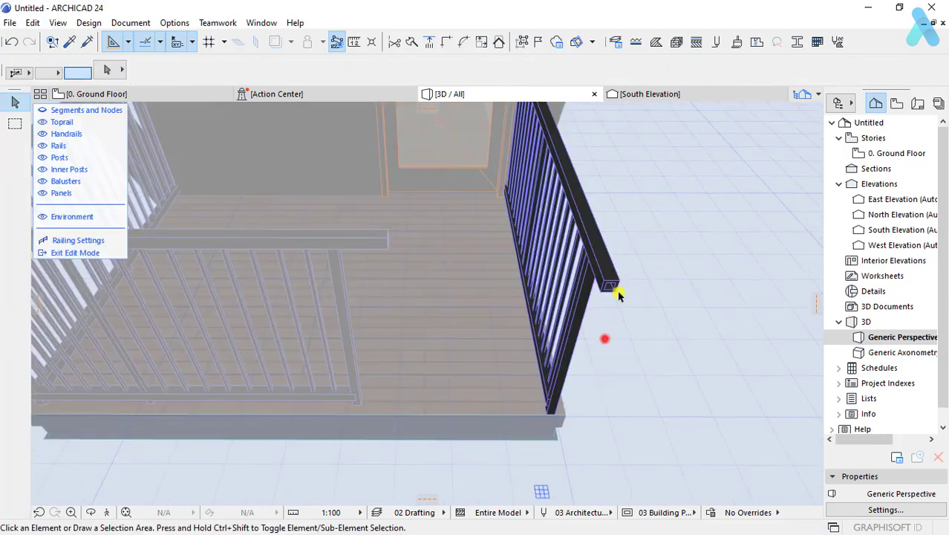
left_click(609, 282)
left_click(609, 282)
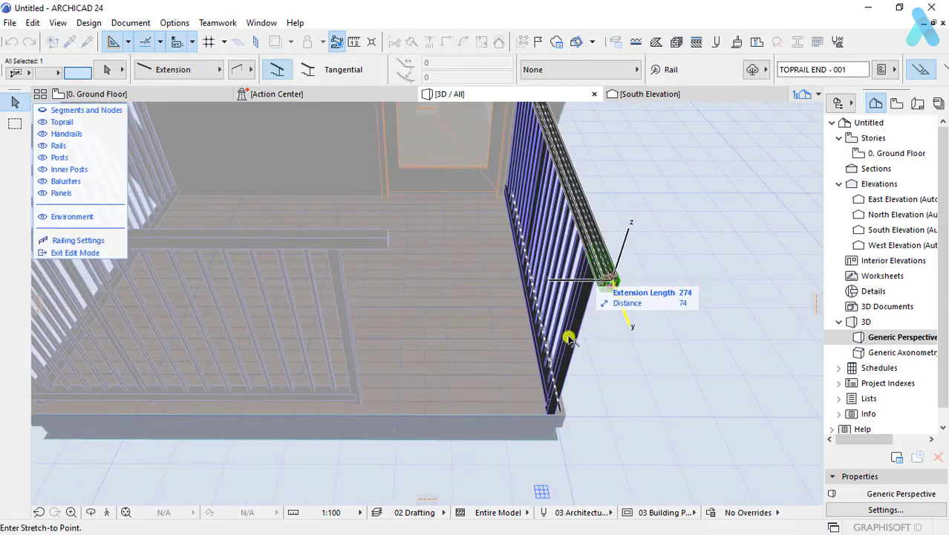
Step: Stretch the top rail end a distance of 39 toward the cabin wall
left_click(547, 417)
scroll(599, 261, "up", 1)
scroll(595, 238, "up", 2)
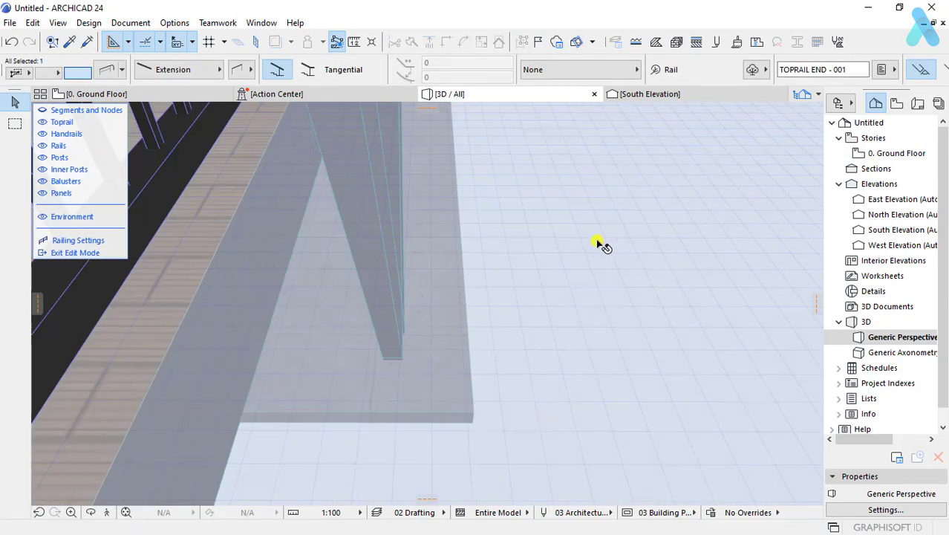
scroll(598, 243, "up", 2)
left_click(596, 199)
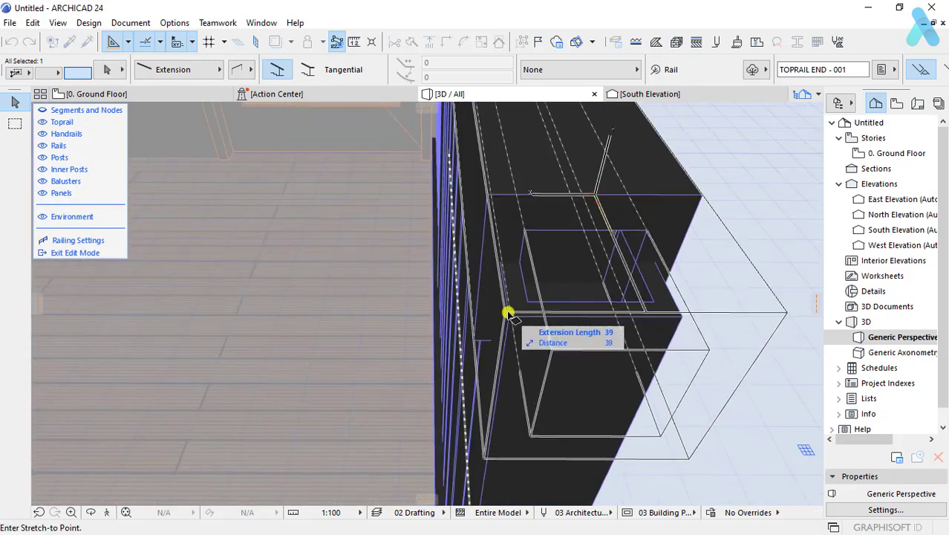
key("Tab")
key("Return")
Step: Exit railing part editing, then open and close the railing settings unchanged
scroll(633, 237, "down", 4)
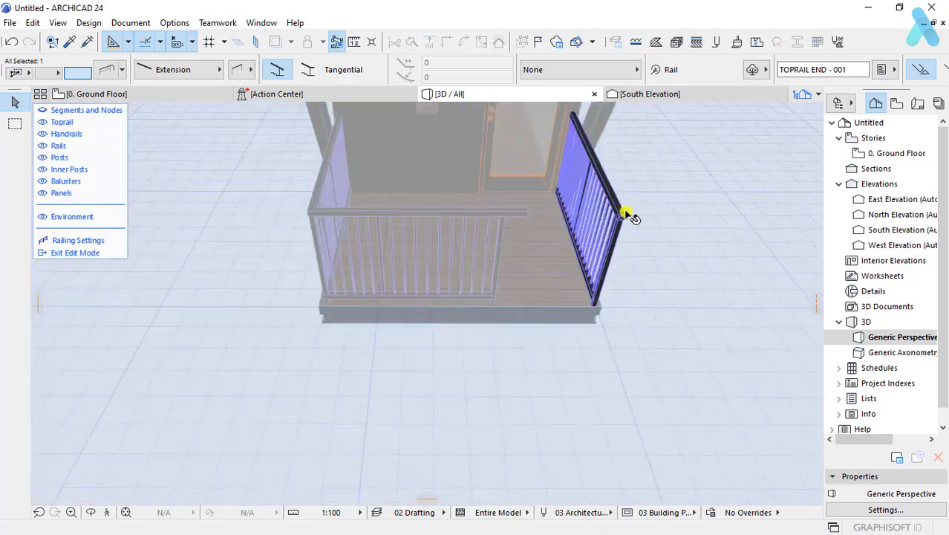
scroll(534, 212, "up", 3)
scroll(509, 207, "up", 2)
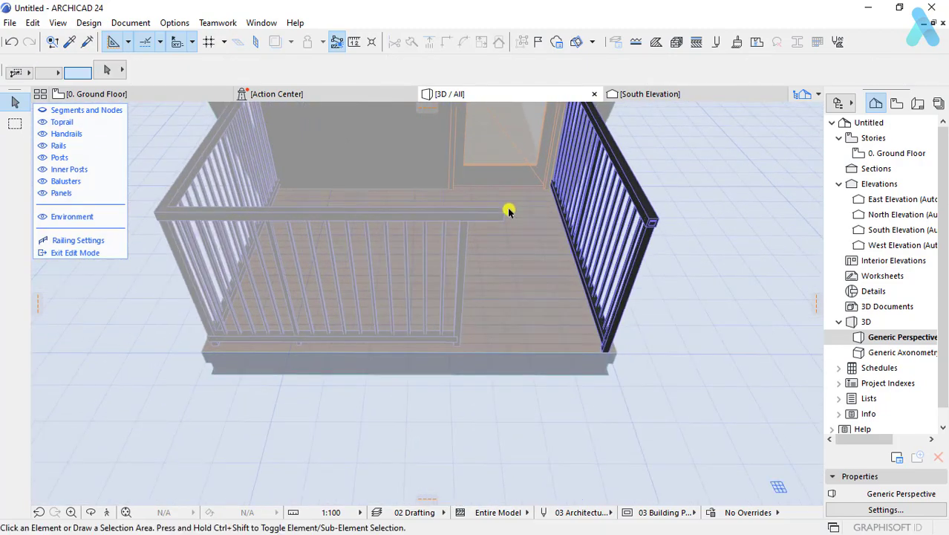
key("Escape")
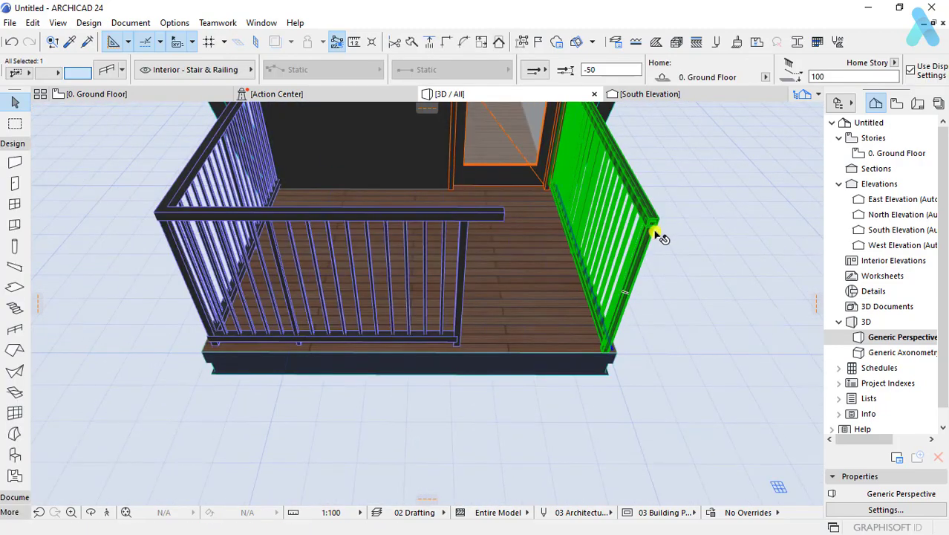
double_click(657, 235)
key("Escape")
Step: Review the Toprail End settings, leaving its end component as None
middle_click_drag(528, 336, 618, 256, "shift")
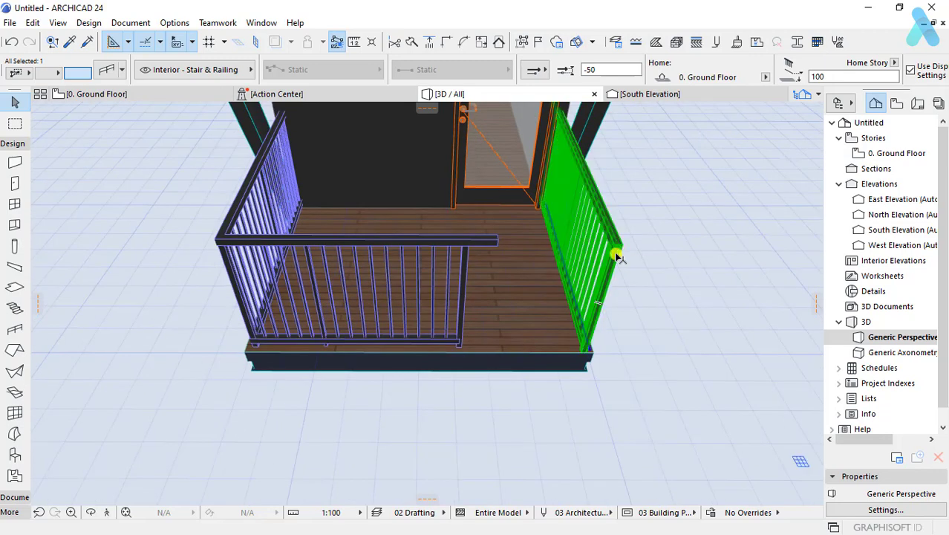
left_click(620, 292)
double_click(619, 247)
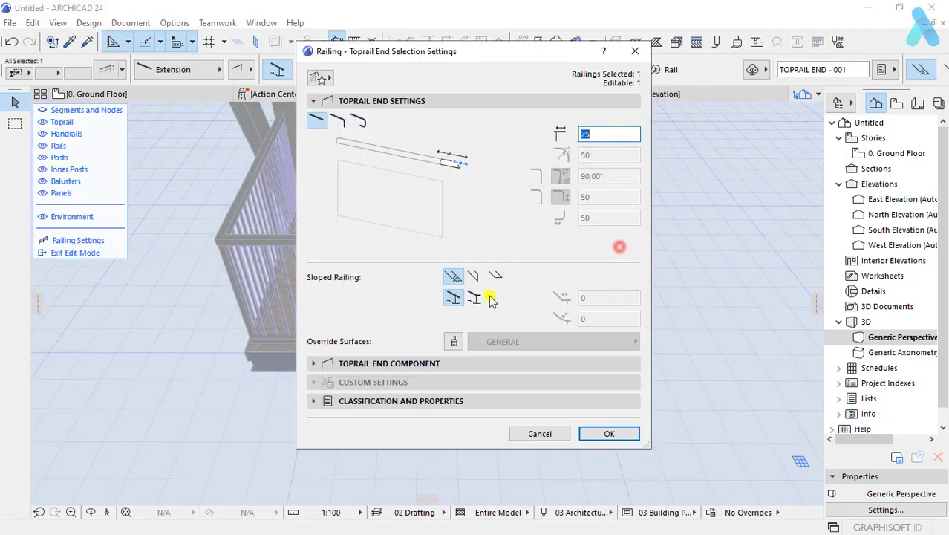
left_click(364, 361)
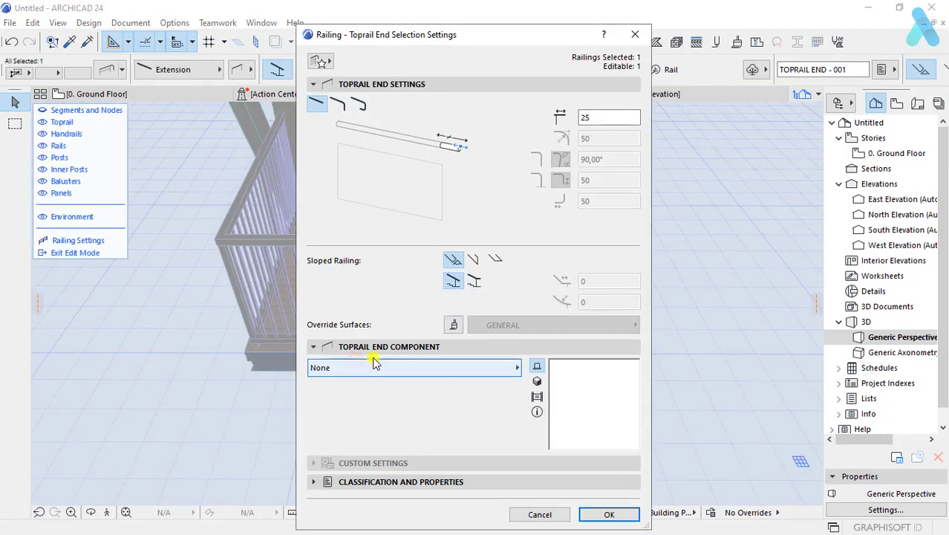
left_click(374, 368)
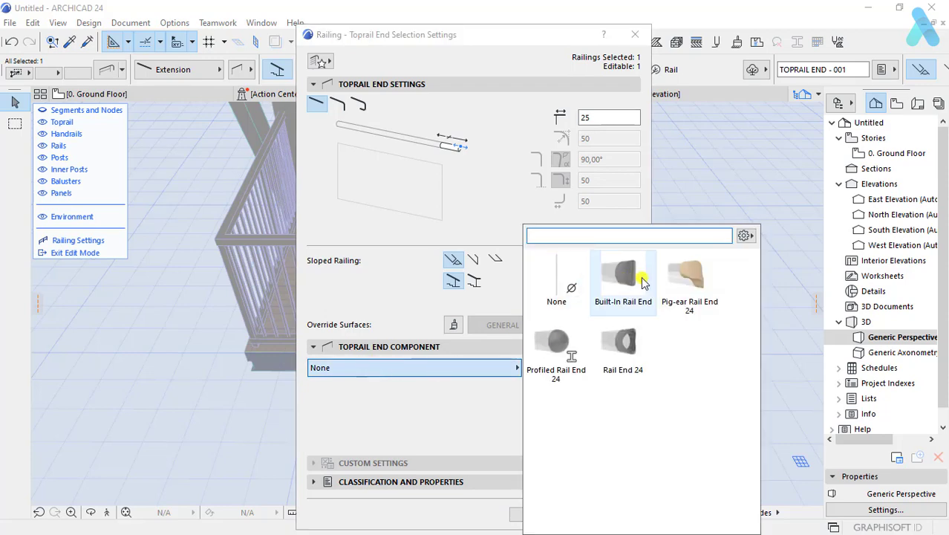
left_click(448, 411)
left_click(338, 87)
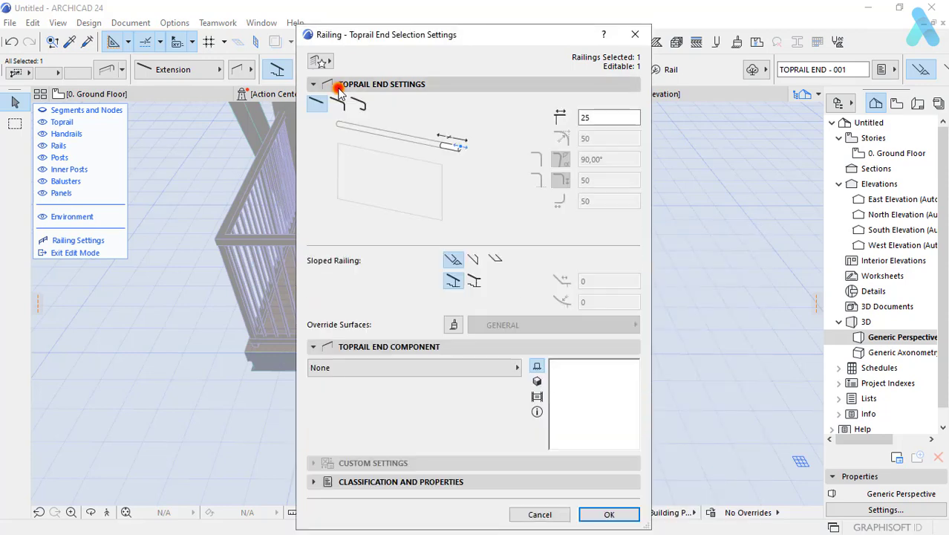
left_click(529, 270)
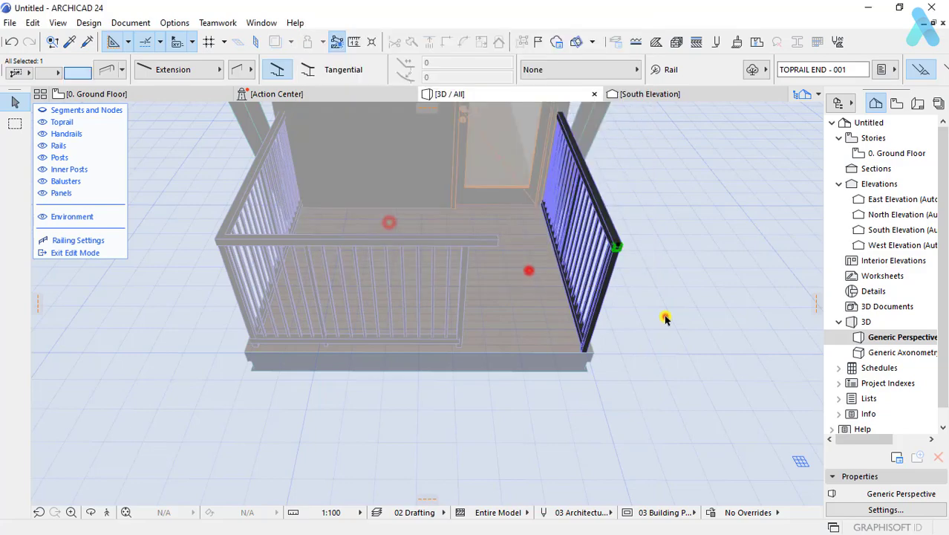
left_click(663, 314)
scroll(529, 243, "up", 3)
scroll(455, 245, "up", 2)
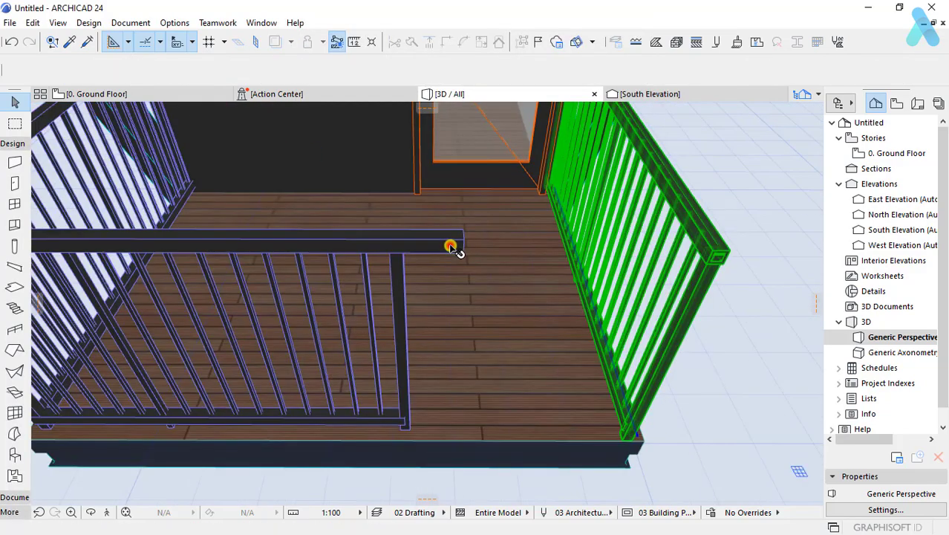
Step: Pull the front railing's overhanging top rail end back to its last post, then orbit out
left_click(449, 246)
double_click(379, 353)
left_click(461, 238)
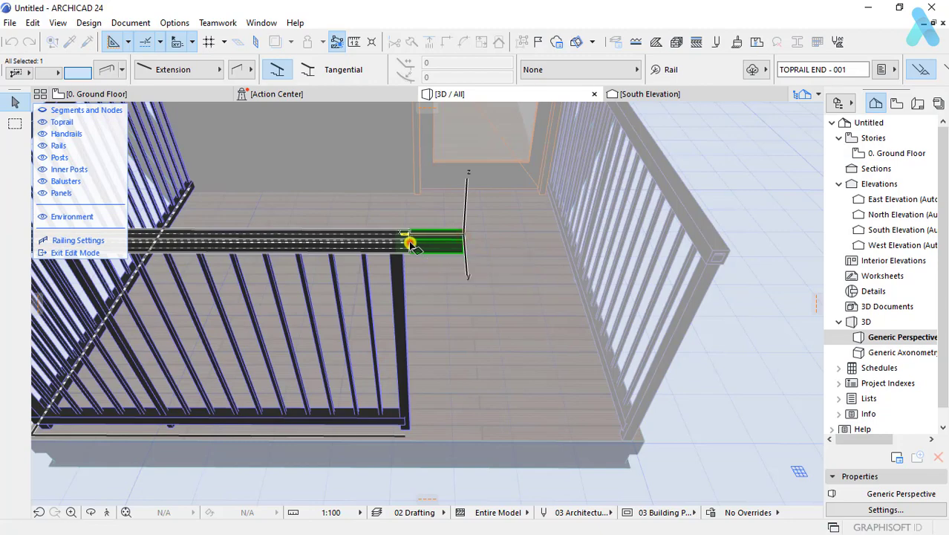
left_click(409, 243)
key("Escape")
key("Escape")
scroll(432, 245, "down", 2)
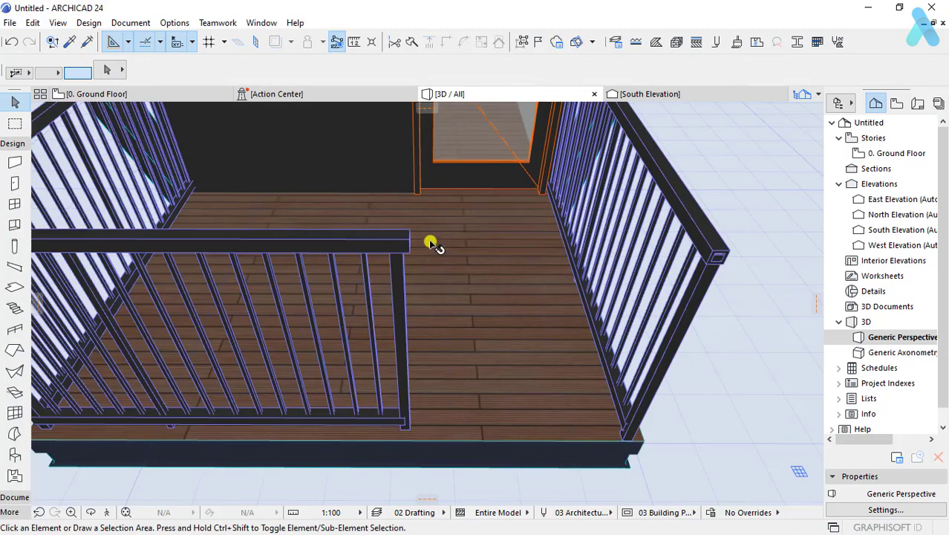
scroll(447, 377, "down", 5)
mouse_move(447, 377)
middle_mouse_down("shift")
mouse_move(248, 340)
mouse_move(246, 261)
mouse_move(298, 354)
middle_mouse_up("shift")
middle_click_drag(394, 376, 202, 364, "shift")
scroll(455, 383, "up", 3)
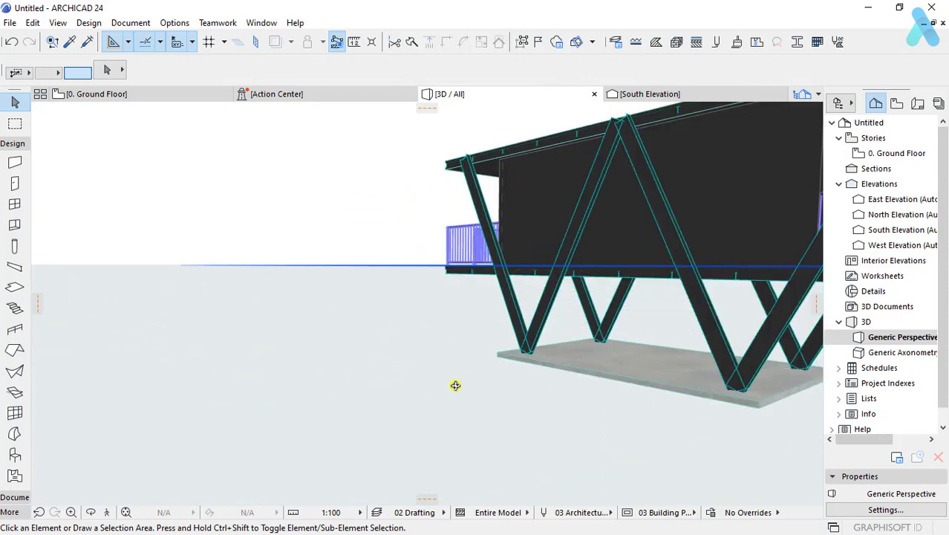
Step: Look over the Ground Floor plan and pick a drawing tool from the toolbox
left_click(575, 362, "alt")
key("F2")
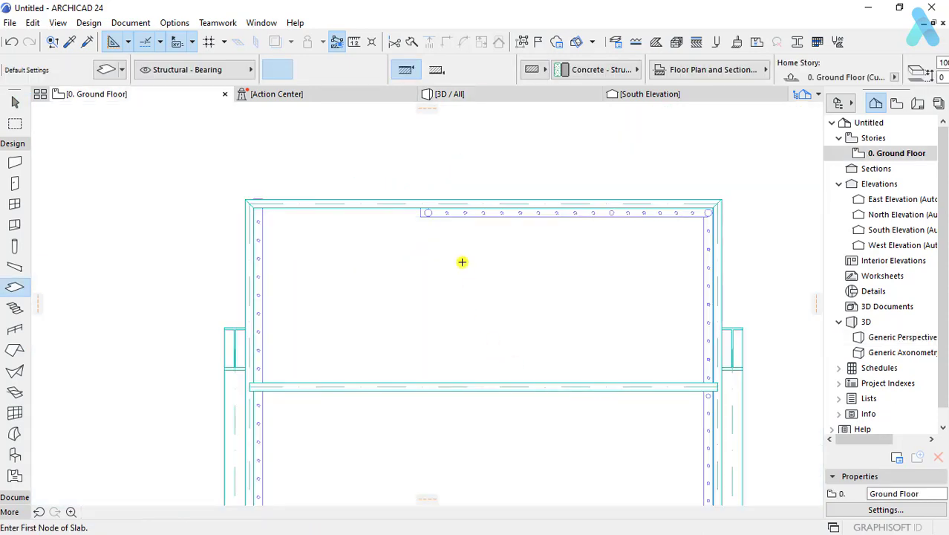
scroll(392, 214, "down", 3)
scroll(392, 214, "down", 2)
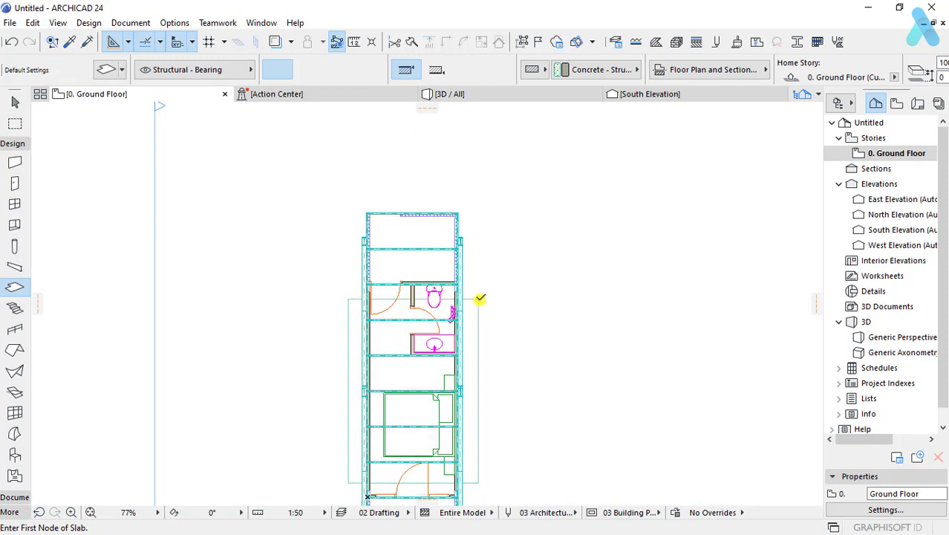
scroll(338, 168, "up", 1)
scroll(371, 159, "up", 1)
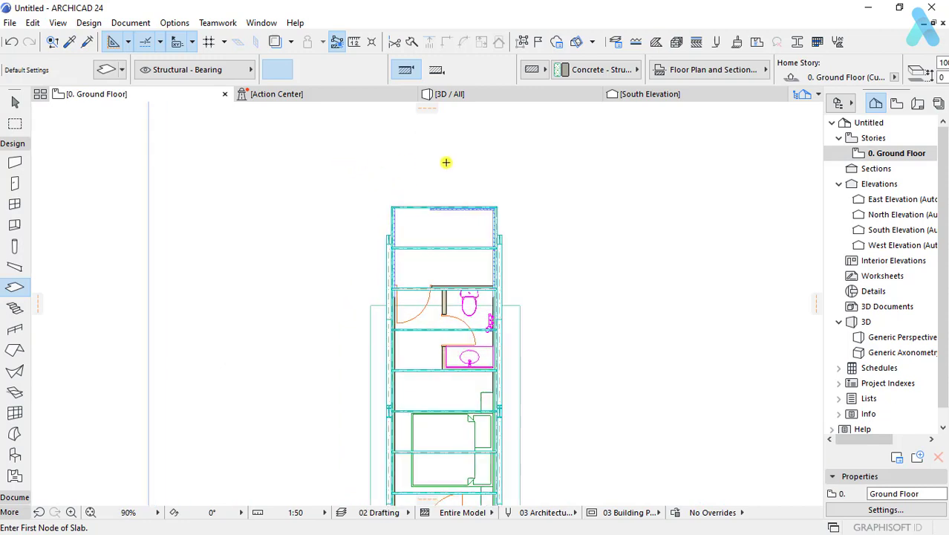
left_click(14, 349)
scroll(419, 236, "down", 2)
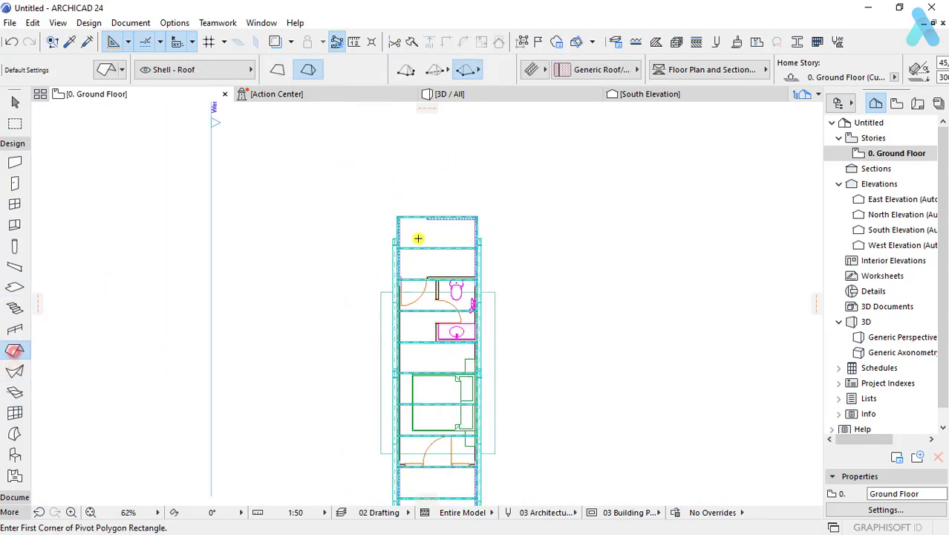
scroll(360, 212, "up", 2)
scroll(492, 104, "down", 3)
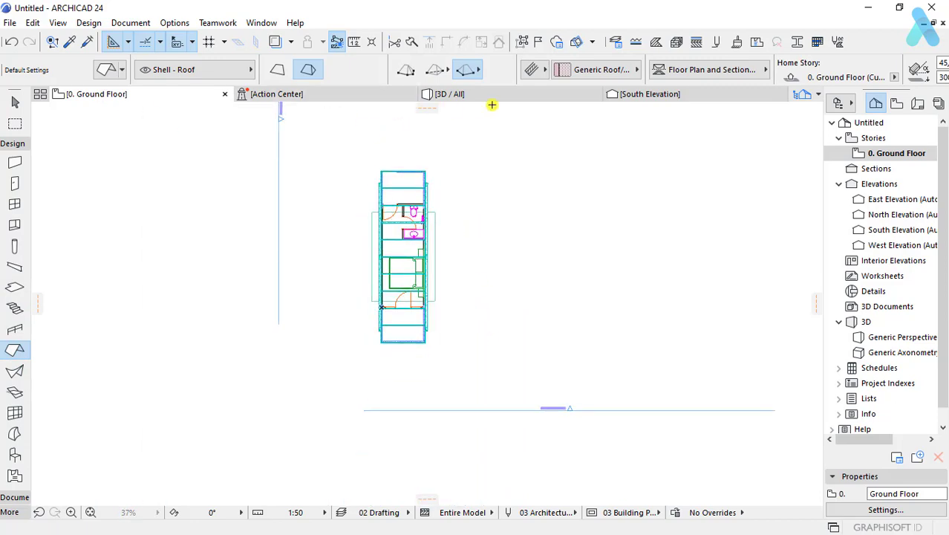
Step: Return to 3D and orbit to the column base, cancelling two trial slab starts
left_click(498, 93)
middle_click_drag(583, 368, 536, 359, "shift")
scroll(614, 393, "up", 2)
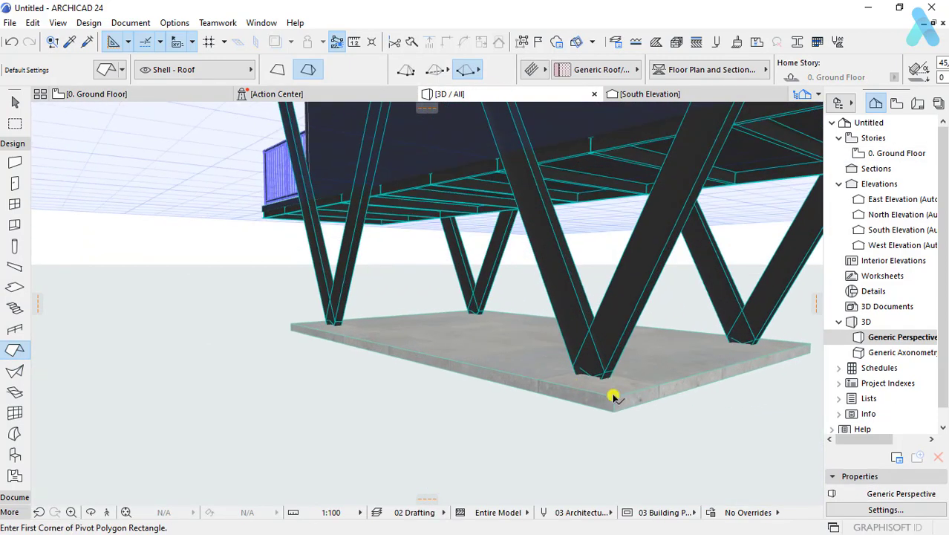
left_click(614, 395, "shift")
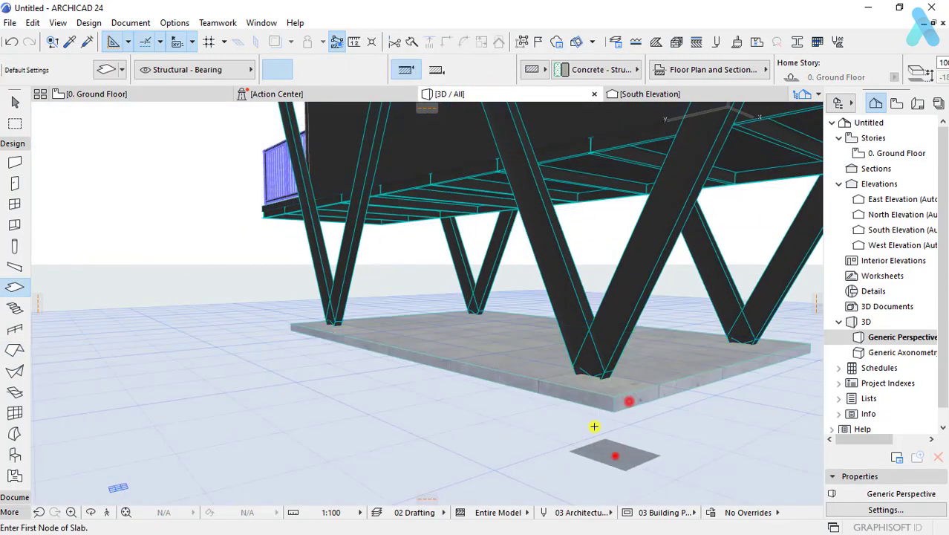
mouse_move(628, 400)
middle_mouse_down("shift")
mouse_move(609, 409)
mouse_move(557, 385)
middle_mouse_up("shift")
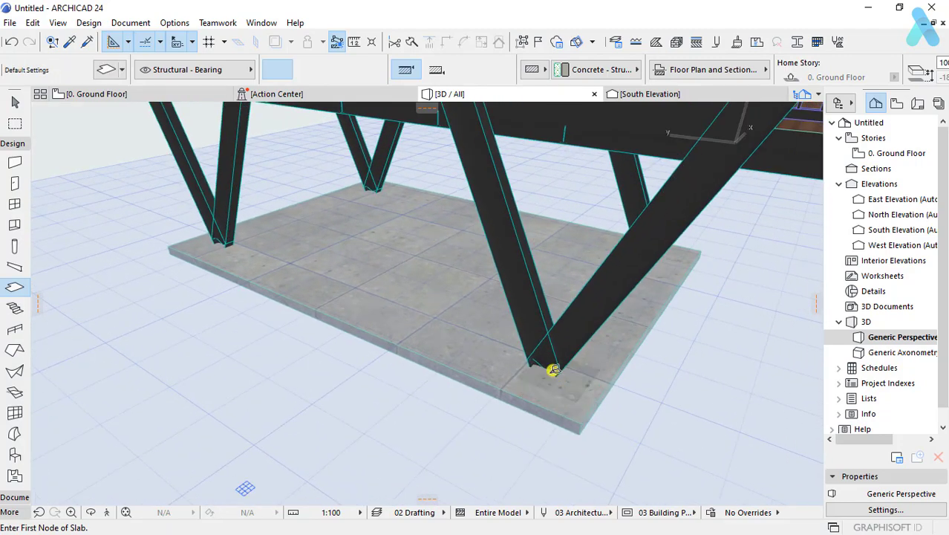
left_click(555, 377)
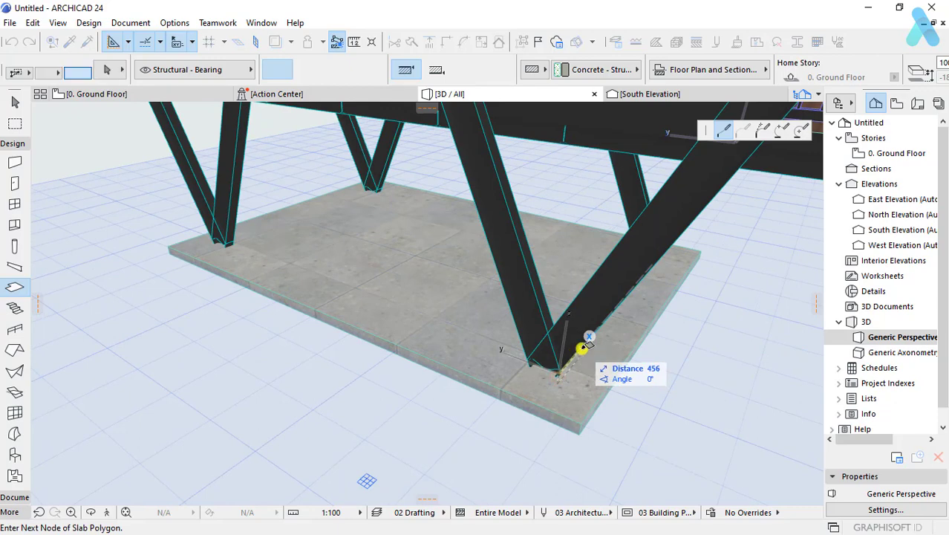
key("Escape")
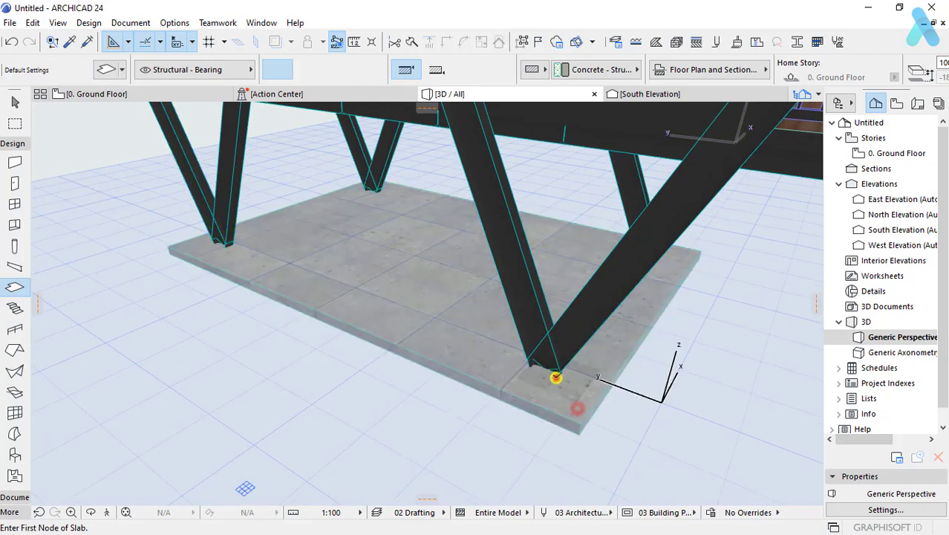
left_click(556, 378)
middle_click_drag(587, 361, 395, 334, "shift")
key("Escape")
scroll(443, 348, "up", 3)
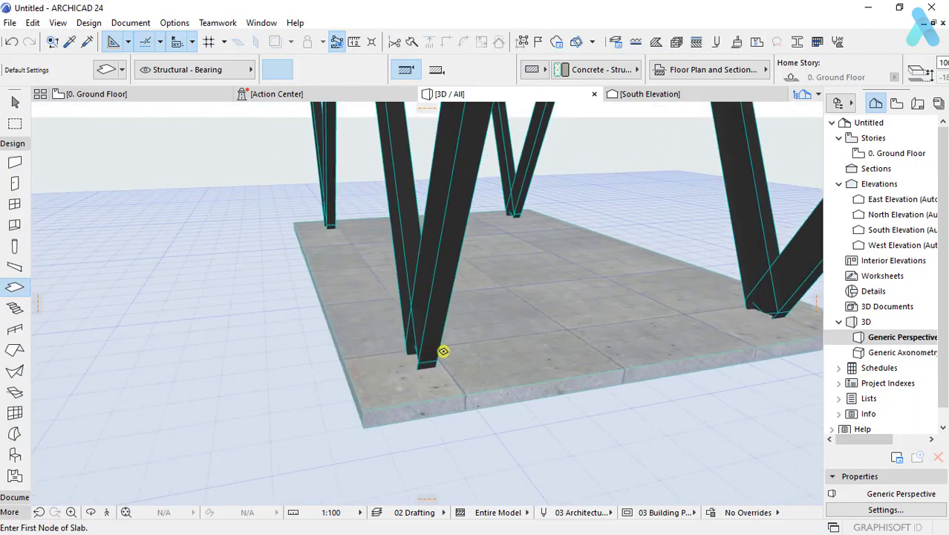
scroll(451, 374, "up", 3)
middle_click_drag(451, 374, 413, 367, "shift")
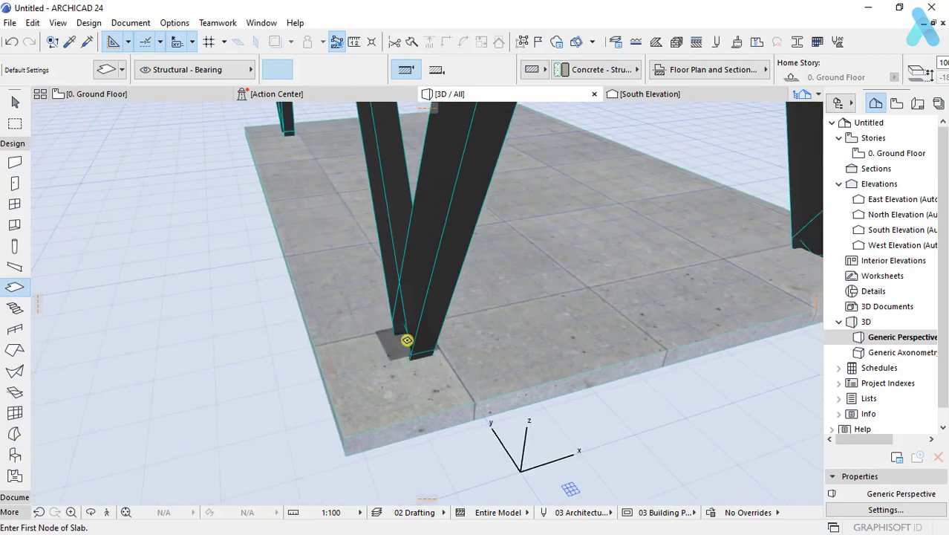
Step: Draw a square slab with 300 side length at the column base, then go to the Ground Floor plan
left_click(405, 377)
type("30")
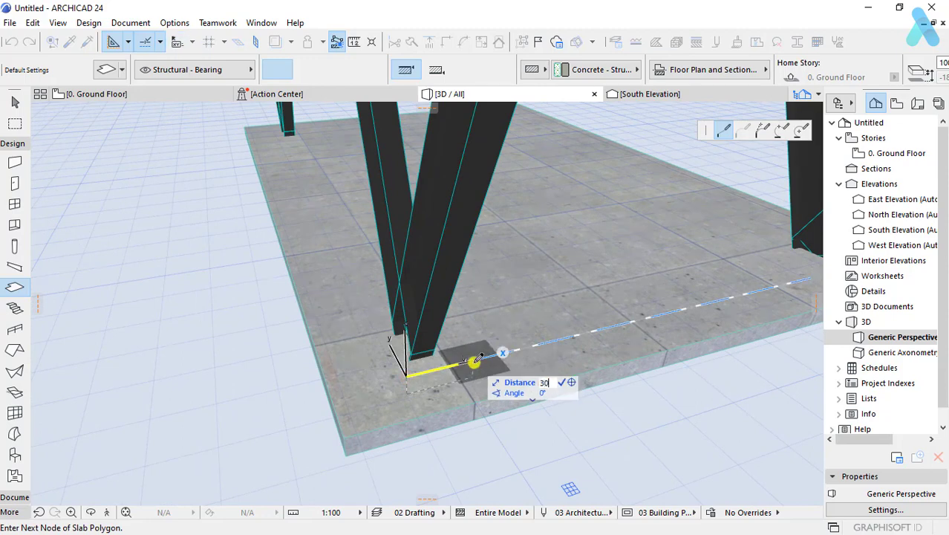
key("Return")
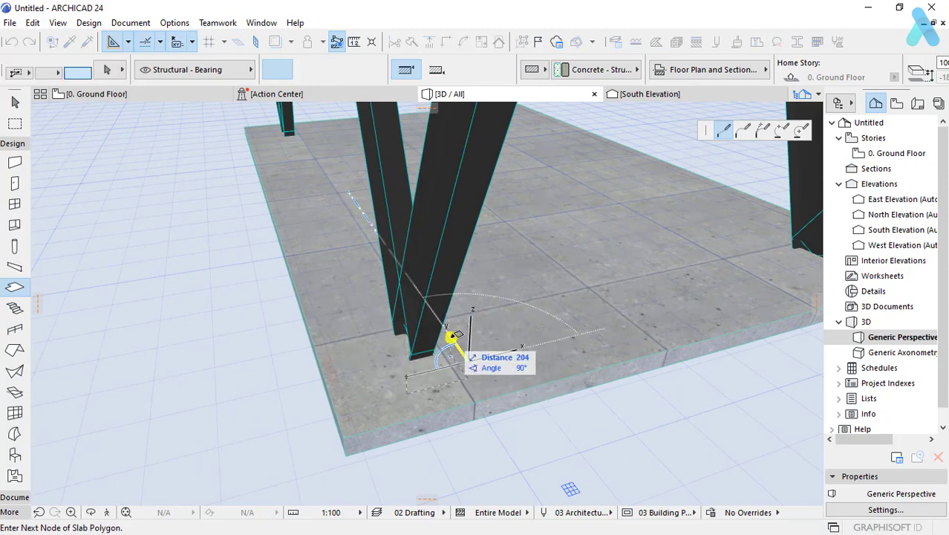
key("Return")
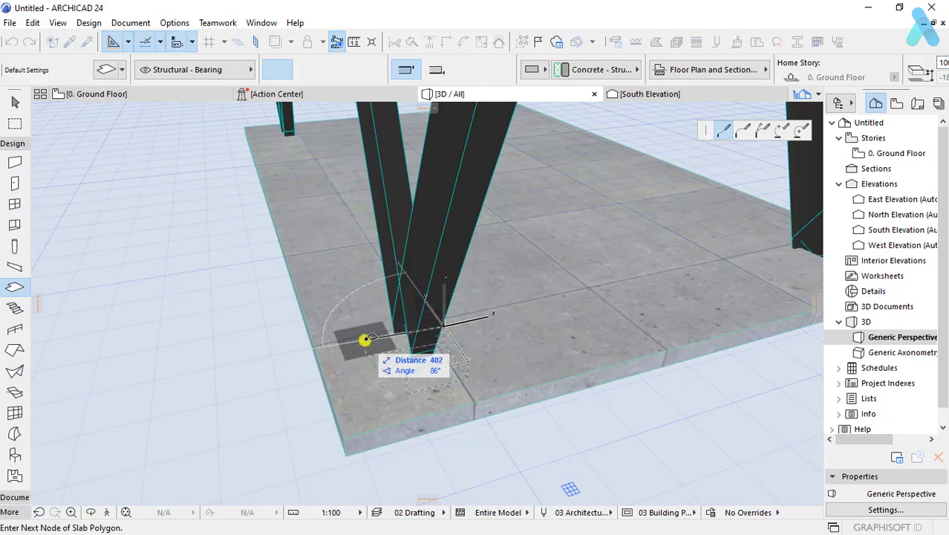
key("Escape")
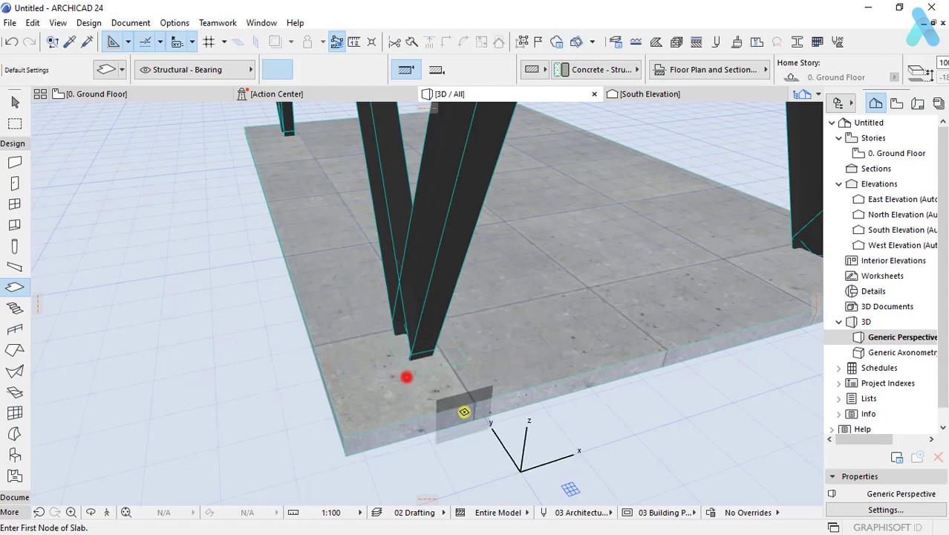
key("F2")
Step: Select the small square slab on the Ground Floor plan
scroll(369, 236, "up", 5)
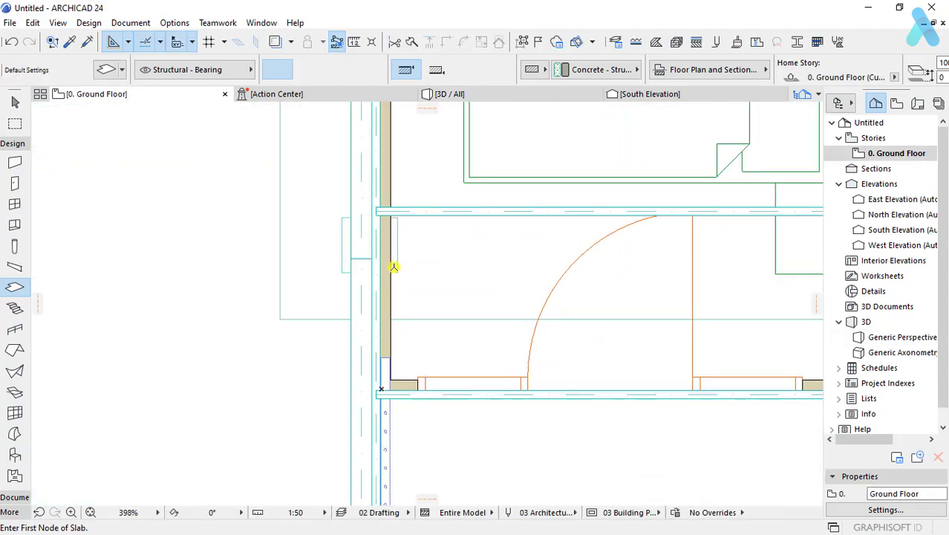
left_click(396, 267)
left_click(340, 215)
scroll(360, 219, "up", 3)
left_click(364, 379)
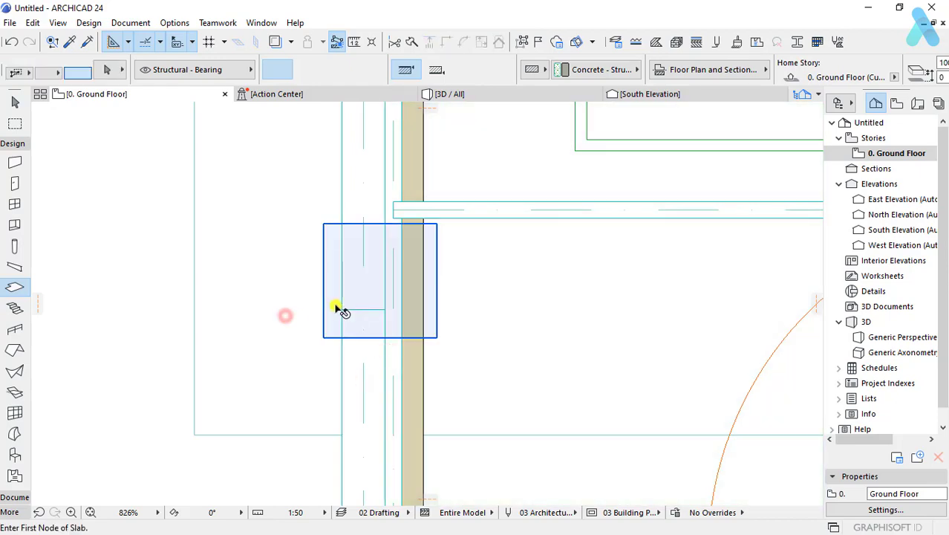
left_click(338, 308)
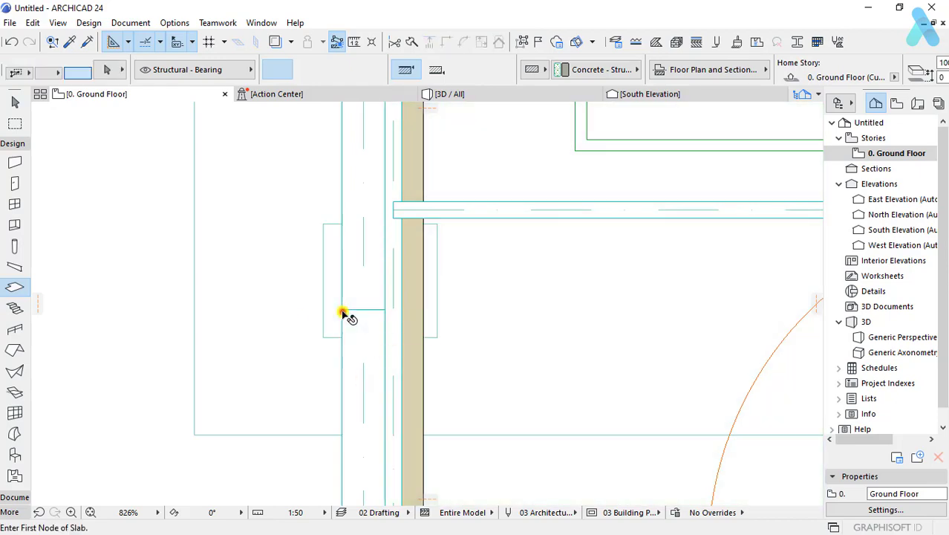
scroll(343, 311, "down", 5)
scroll(375, 297, "down", 4)
scroll(377, 307, "up", 2)
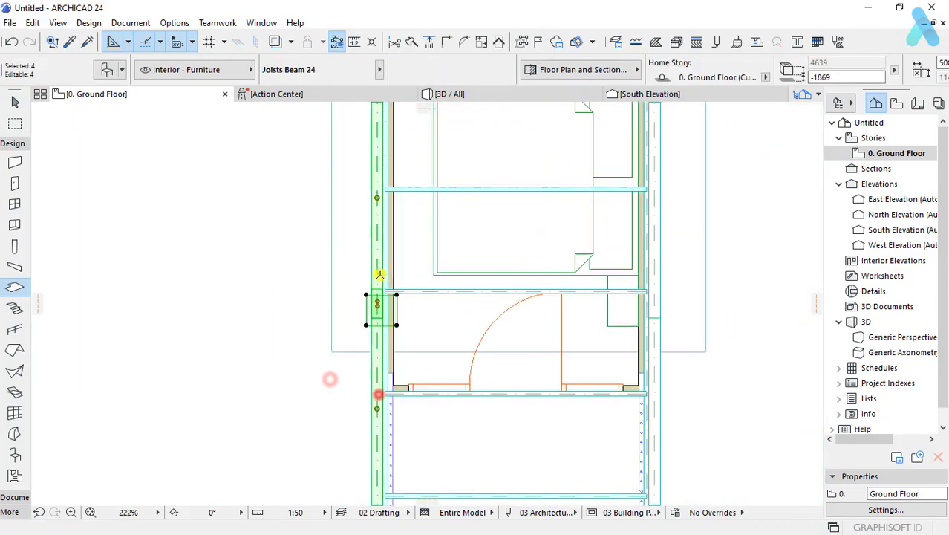
scroll(372, 318, "up", 3)
scroll(371, 319, "up", 1)
left_click(219, 333)
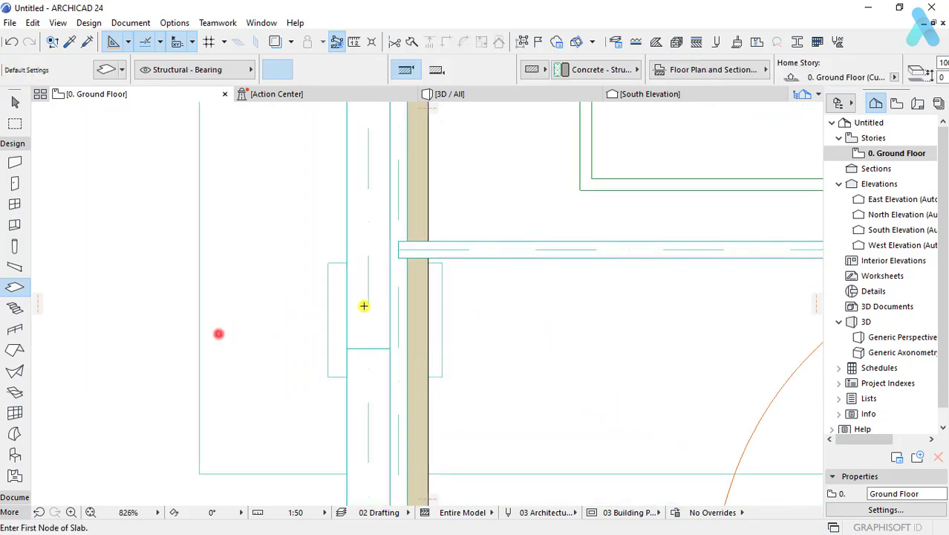
left_click(439, 265)
Step: Move the square slab up against the wall end beneath the cross beam
left_click(385, 264)
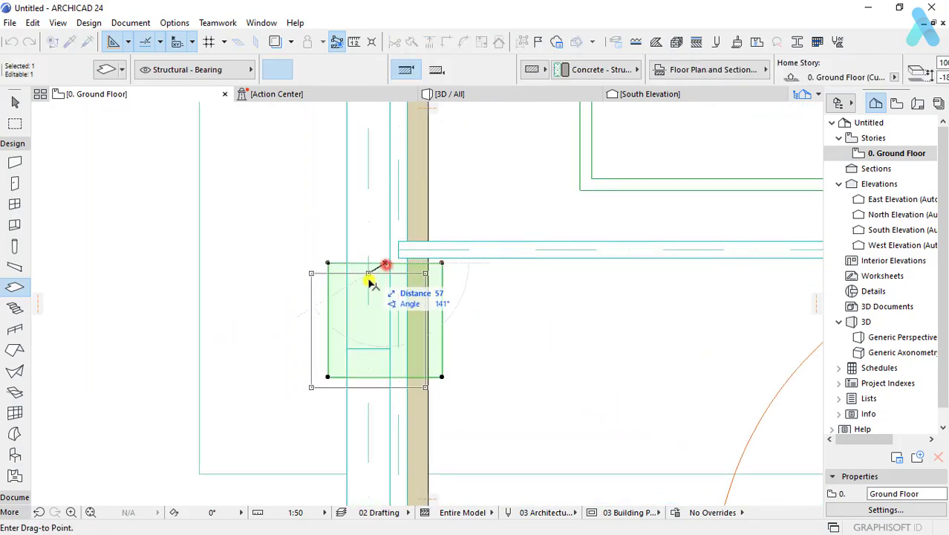
left_click(368, 285)
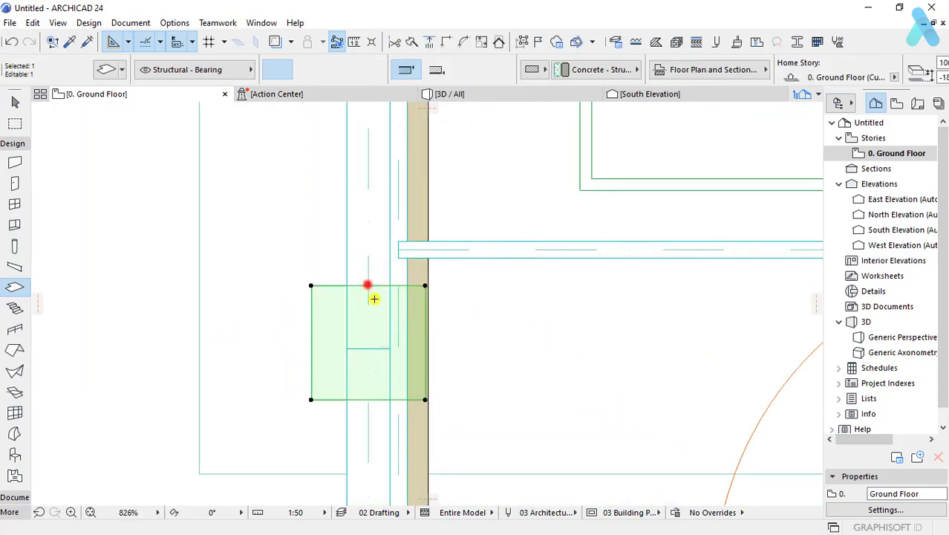
left_click(425, 344)
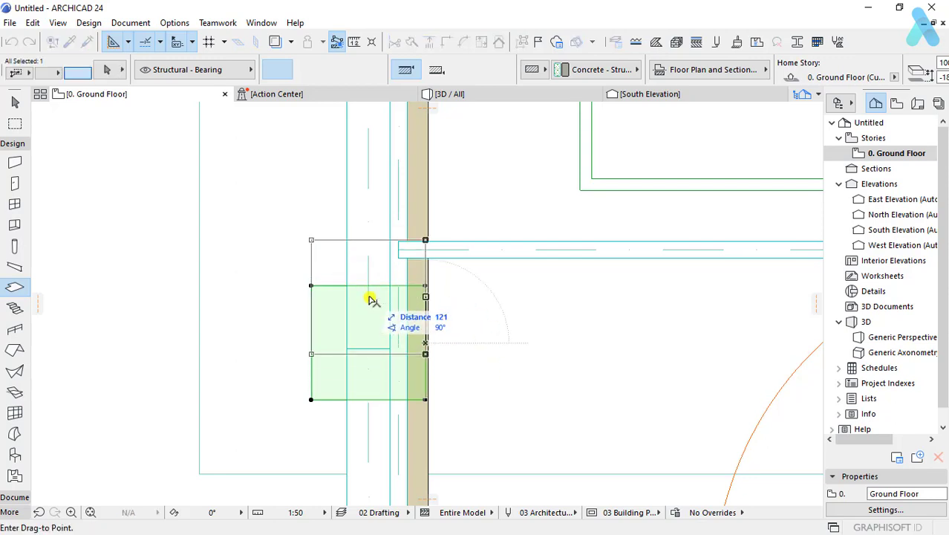
left_click(369, 301)
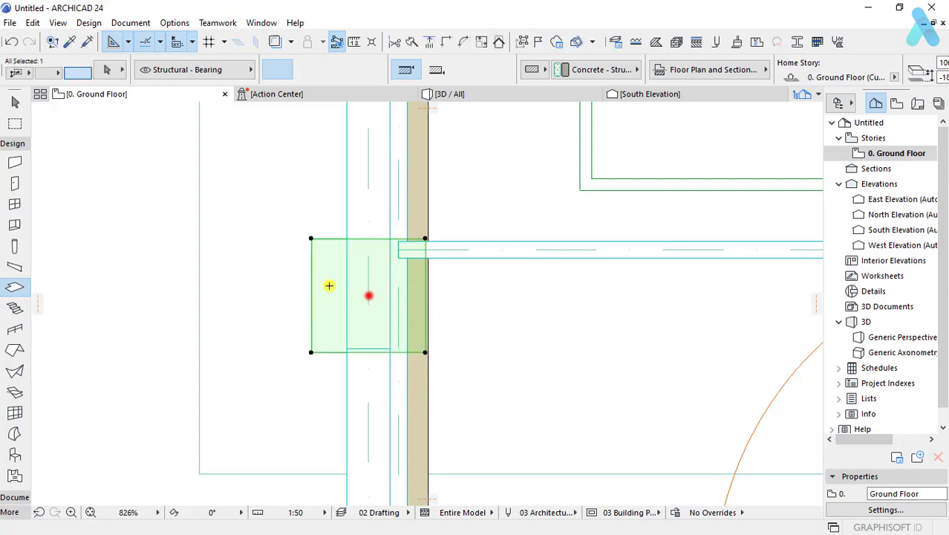
left_click(449, 95)
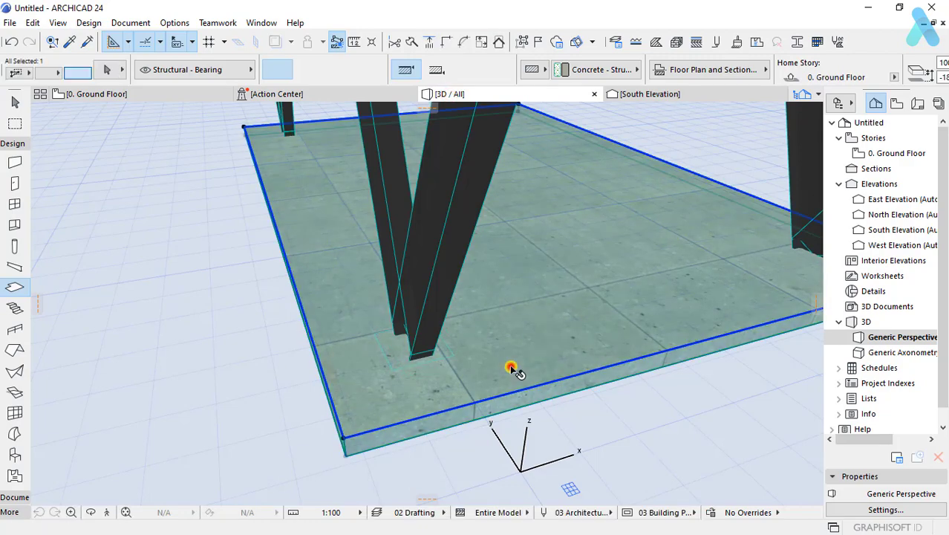
Step: Drag the small footing slab into place at the column base
middle_click_drag(463, 367, 475, 421, "shift")
left_click(475, 421)
key("ctrl+d")
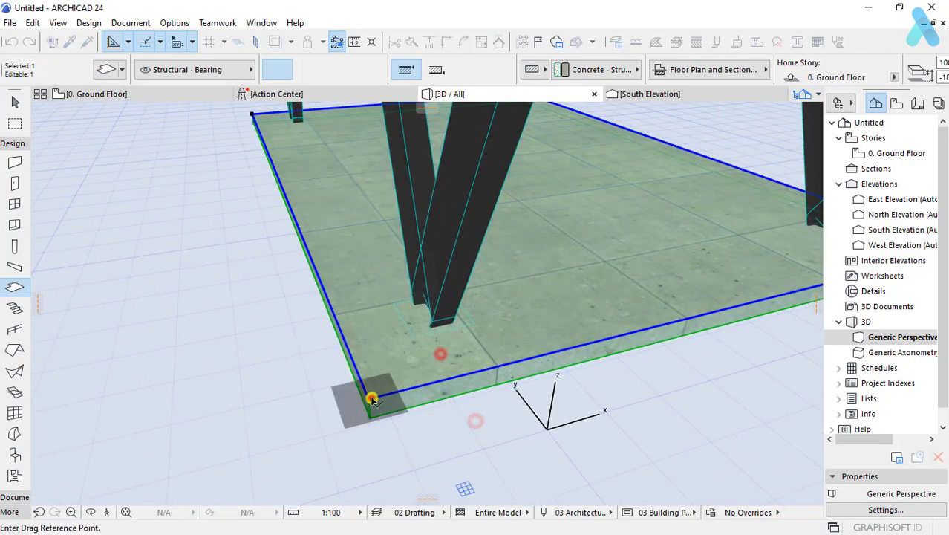
left_click(371, 392)
left_click(371, 397)
left_click(475, 322, "shift")
left_click(473, 321)
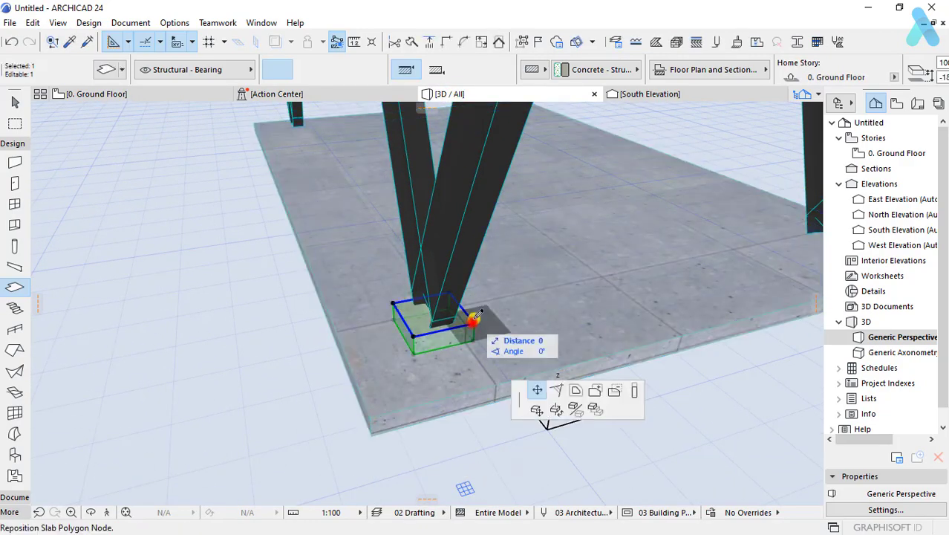
left_click(435, 318)
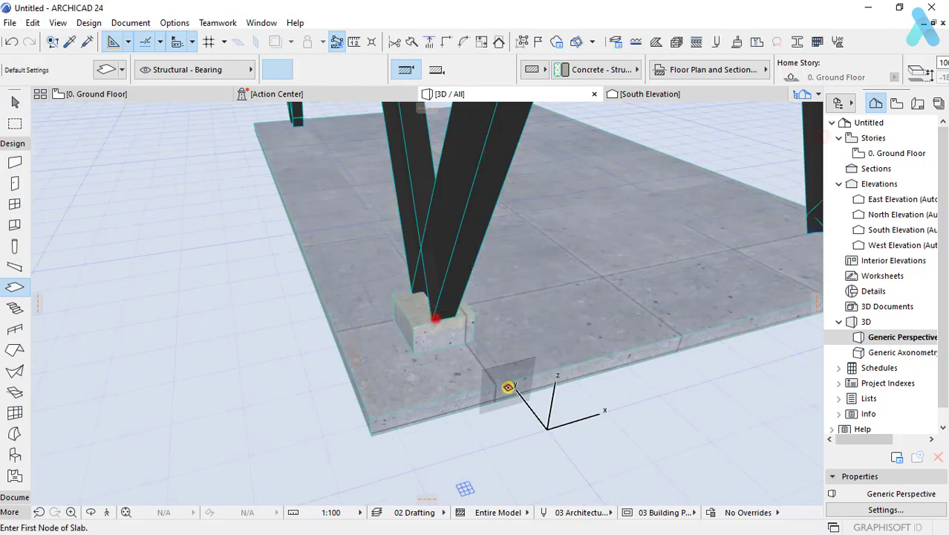
Step: Offset the footing's edges by 100 to fit it to the column
mouse_move(507, 386)
middle_mouse_down("shift")
mouse_move(614, 312)
mouse_move(468, 367)
mouse_move(394, 328)
mouse_move(614, 409)
mouse_move(389, 332)
middle_mouse_up("shift")
left_click(407, 323, "shift")
left_click(375, 327)
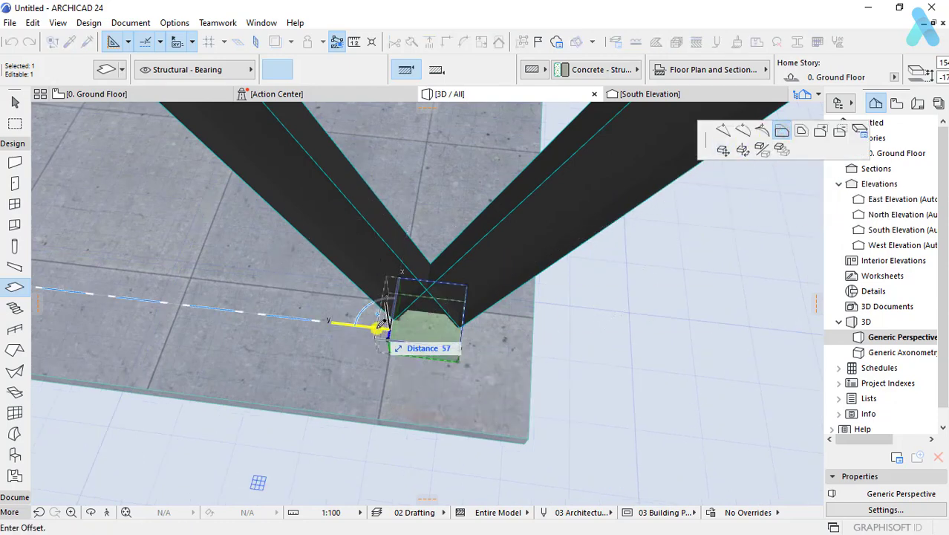
left_click(380, 324)
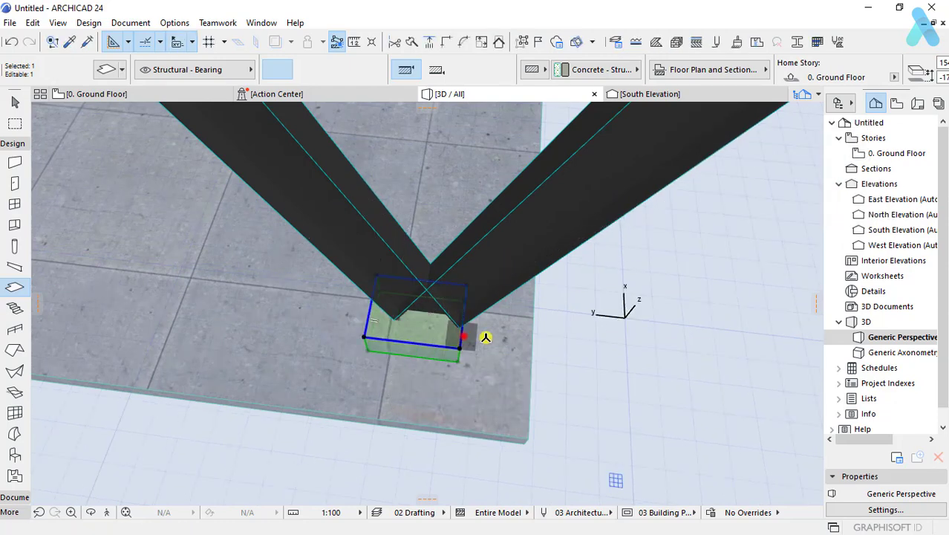
left_click(485, 338)
key("Return")
scroll(464, 397, "down", 2)
scroll(345, 354, "down", 2)
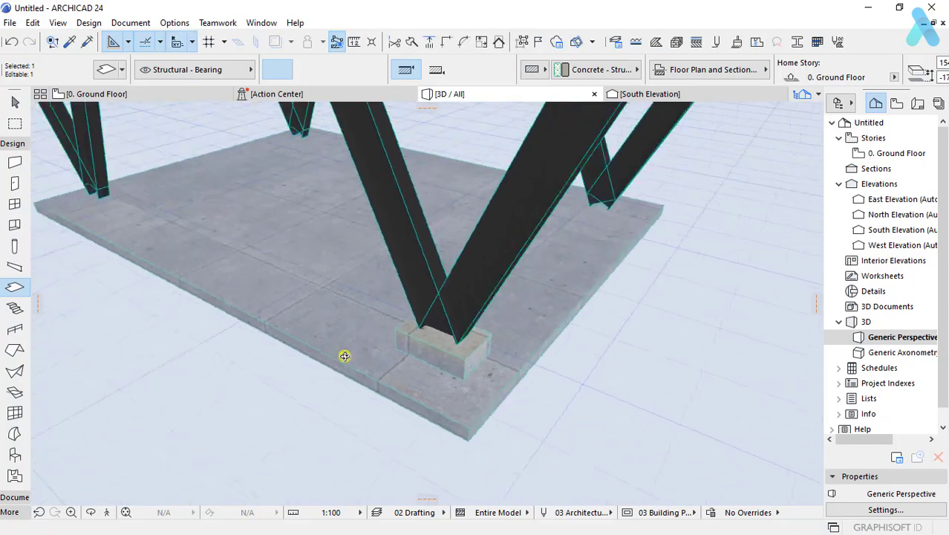
scroll(511, 337, "down", 2)
scroll(523, 362, "down", 2)
scroll(512, 369, "down", 2)
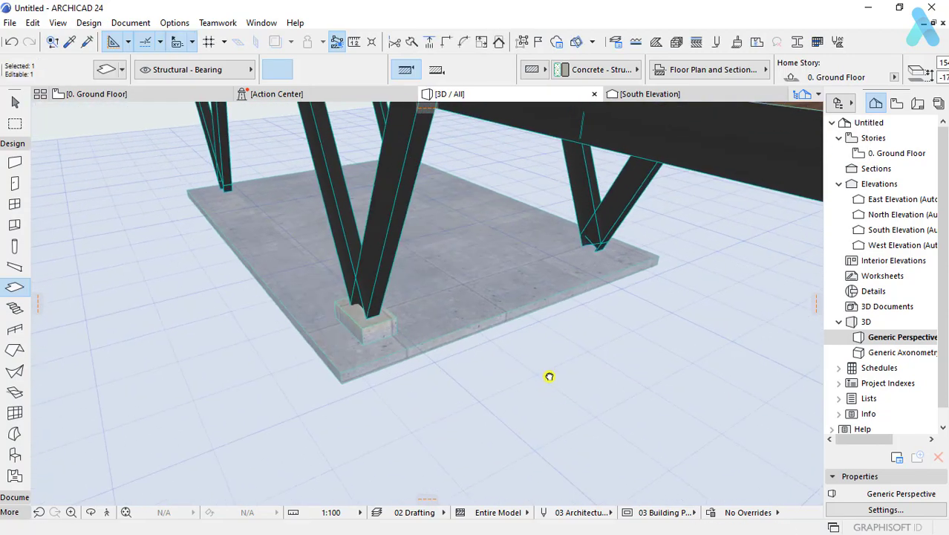
scroll(549, 378, "down", 2)
Step: Mirror copies of the footing twice so footings sit under all four column bases
left_click(375, 314, "shift")
key("ctrl+alt+m")
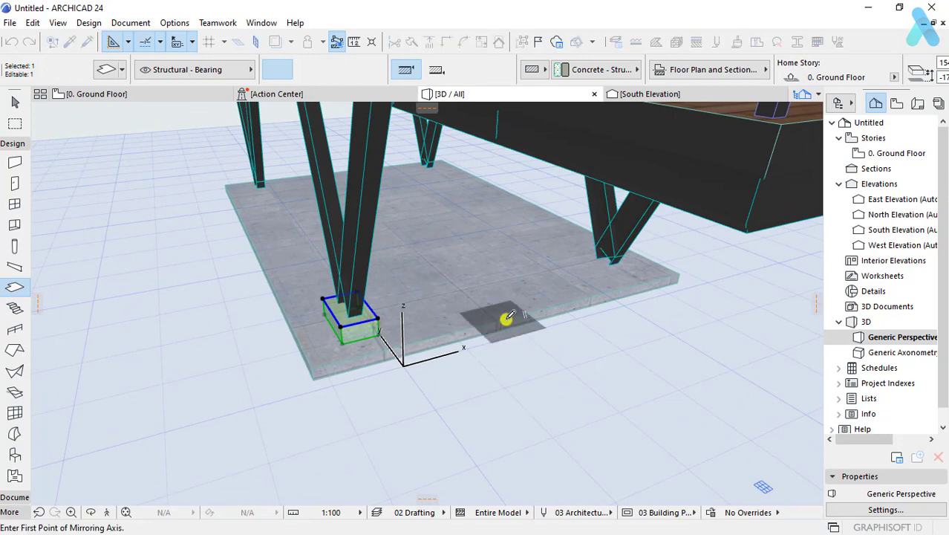
left_click(523, 315)
left_click(554, 339)
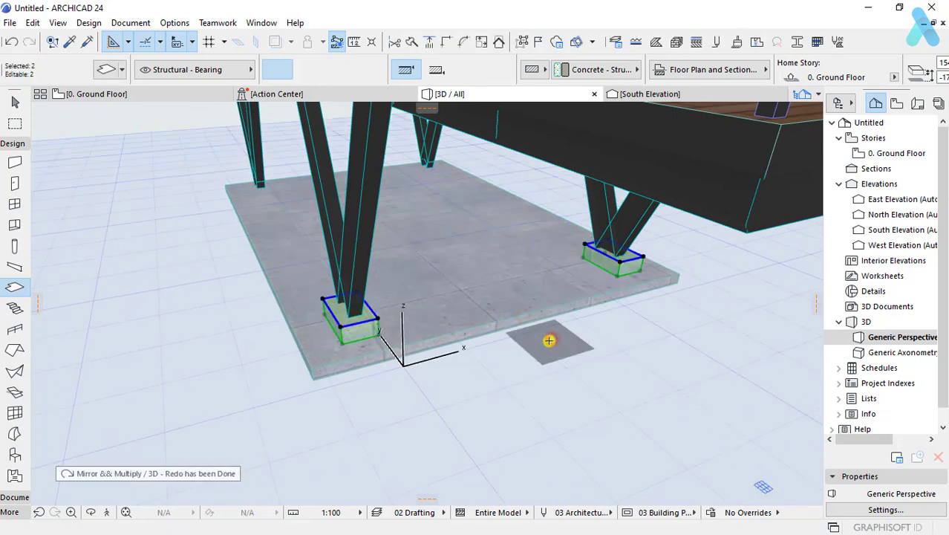
middle_click_drag(548, 340, 400, 298, "shift")
key("ctrl+alt+m")
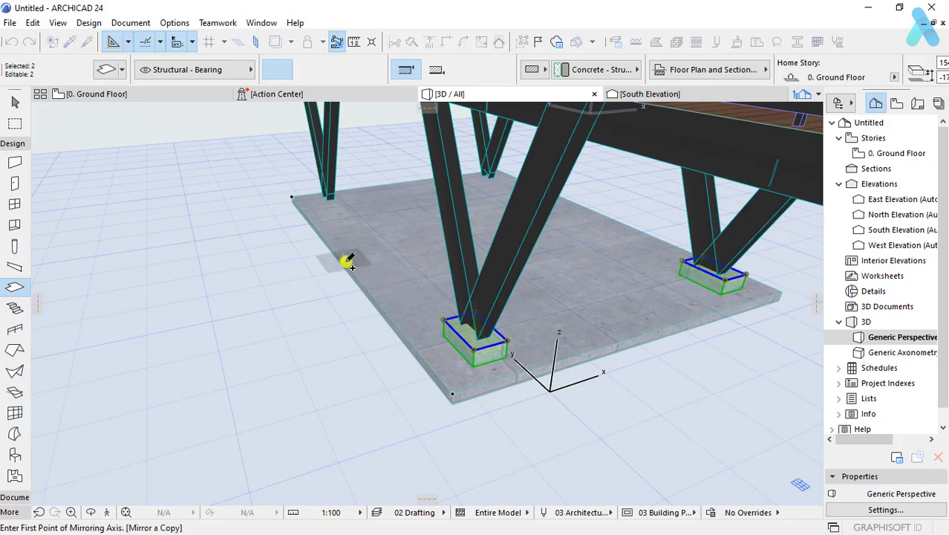
left_click(346, 263)
left_click(278, 276)
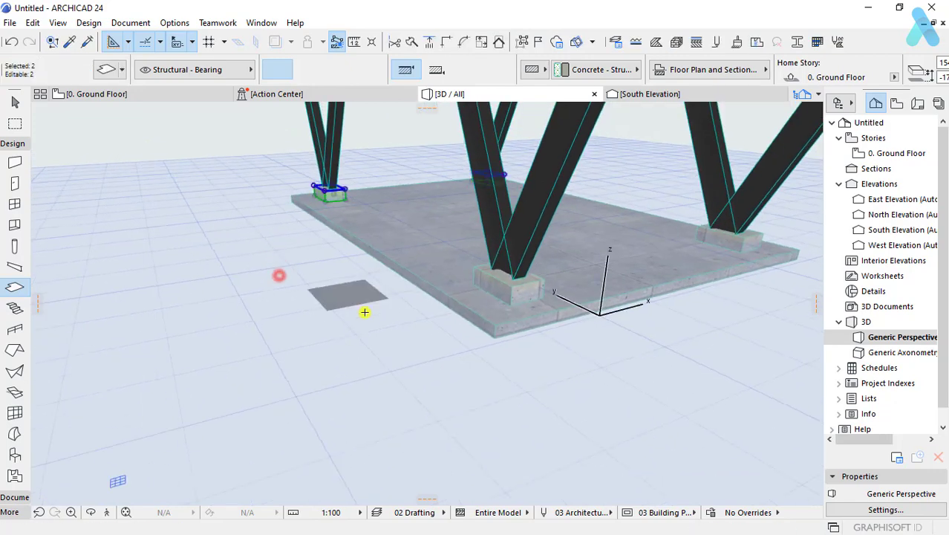
left_click(364, 311)
Step: Give the four selected footings a larger thickness in Slab Selection Settings
key("ctrl+t")
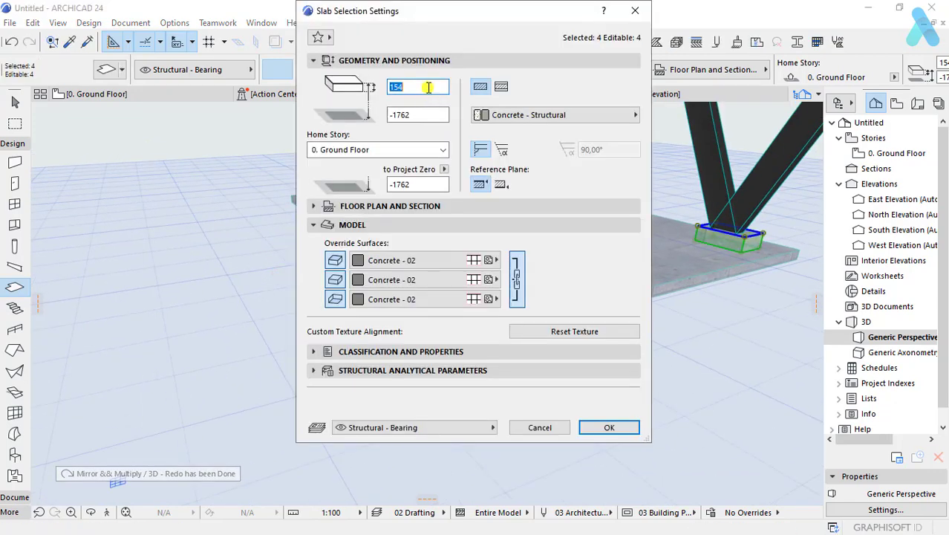
type("1000")
key("Return")
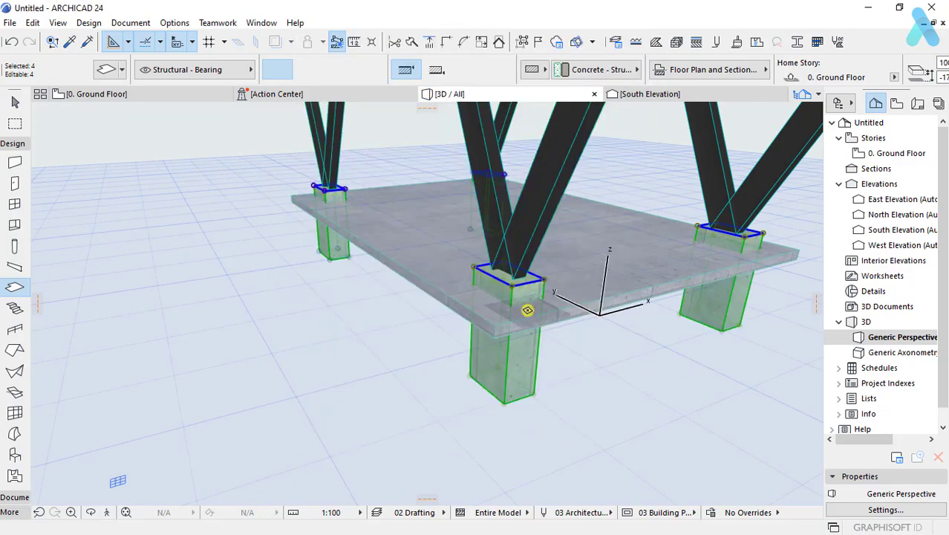
Step: Orbit around the building to inspect the taller footings beneath the V-columns
middle_click_drag(596, 388, 633, 354, "shift")
scroll(366, 394, "down", 5)
mouse_move(367, 394)
middle_mouse_down("shift")
mouse_move(474, 410)
mouse_move(710, 395)
middle_mouse_up("shift")
scroll(450, 321, "up", 3)
mouse_move(449, 321)
middle_mouse_down("shift")
mouse_move(312, 340)
mouse_move(77, 324)
middle_mouse_up("shift")
scroll(410, 413, "down", 3)
mouse_move(409, 413)
middle_mouse_down("shift")
mouse_move(303, 389)
mouse_move(211, 392)
middle_mouse_up("shift")
scroll(409, 317, "up", 3)
mouse_move(409, 318)
middle_mouse_down("shift")
mouse_move(308, 367)
mouse_move(417, 364)
mouse_move(425, 383)
mouse_move(426, 373)
mouse_move(354, 372)
mouse_move(366, 364)
mouse_move(790, 375)
mouse_move(529, 413)
mouse_move(524, 347)
mouse_move(553, 358)
mouse_move(516, 369)
mouse_move(459, 425)
middle_mouse_up("shift")
scroll(389, 369, "down", 3)
scroll(524, 348, "up", 3)
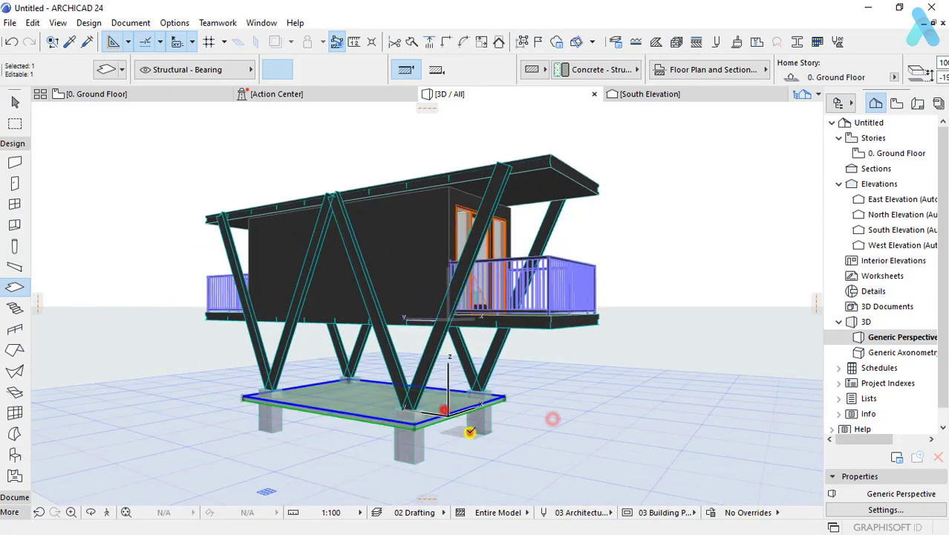
Step: Delete the base slab under the footings and inspect the cabin in 3D
mouse_move(466, 439)
middle_mouse_down("shift")
mouse_move(504, 415)
mouse_move(419, 419)
middle_mouse_up("shift")
key("Delete")
scroll(486, 419, "down", 3)
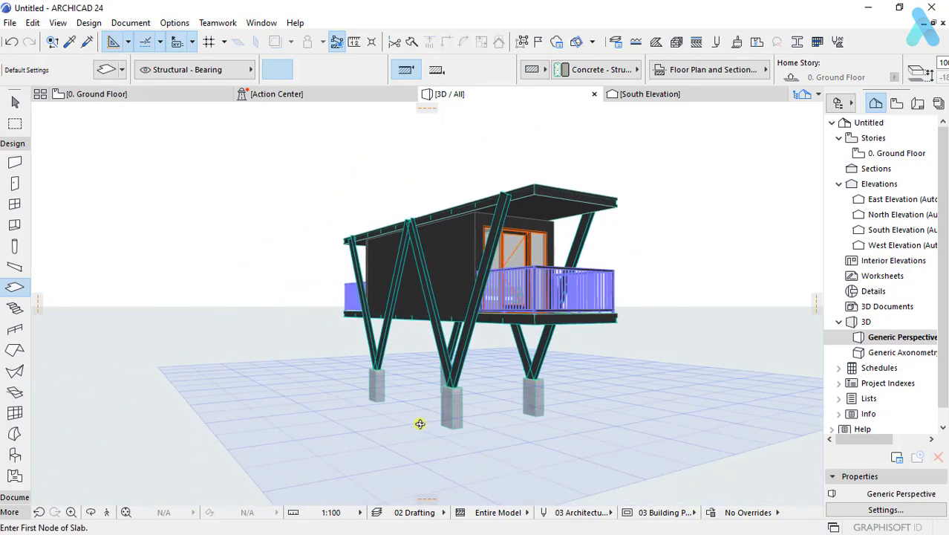
scroll(483, 438, "up", 2)
mouse_move(503, 426)
middle_mouse_down("shift")
mouse_move(746, 395)
mouse_move(540, 413)
mouse_move(423, 408)
mouse_move(629, 367)
mouse_move(294, 357)
mouse_move(220, 345)
middle_mouse_up("shift")
scroll(434, 153, "up", 2)
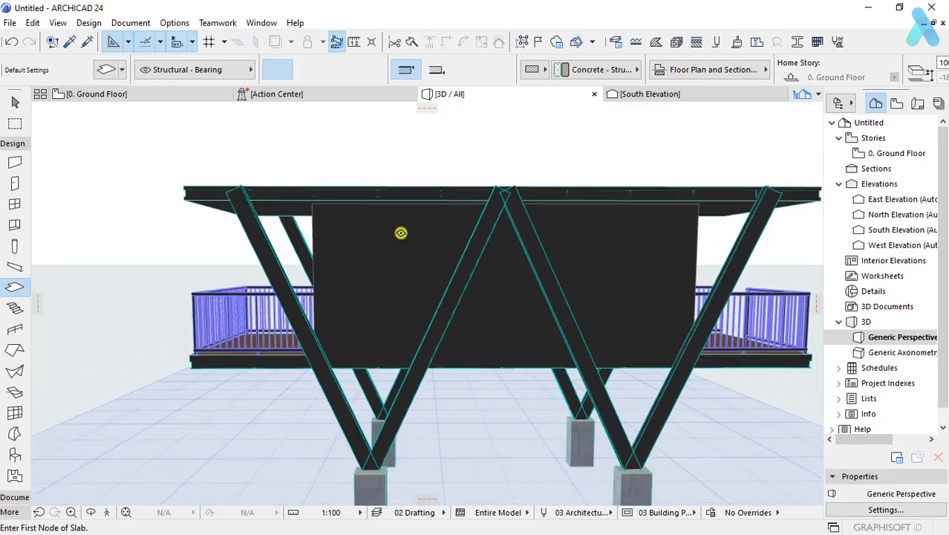
scroll(422, 233, "up", 1)
scroll(436, 412, "down", 1)
middle_click_drag(436, 412, 380, 482, "shift")
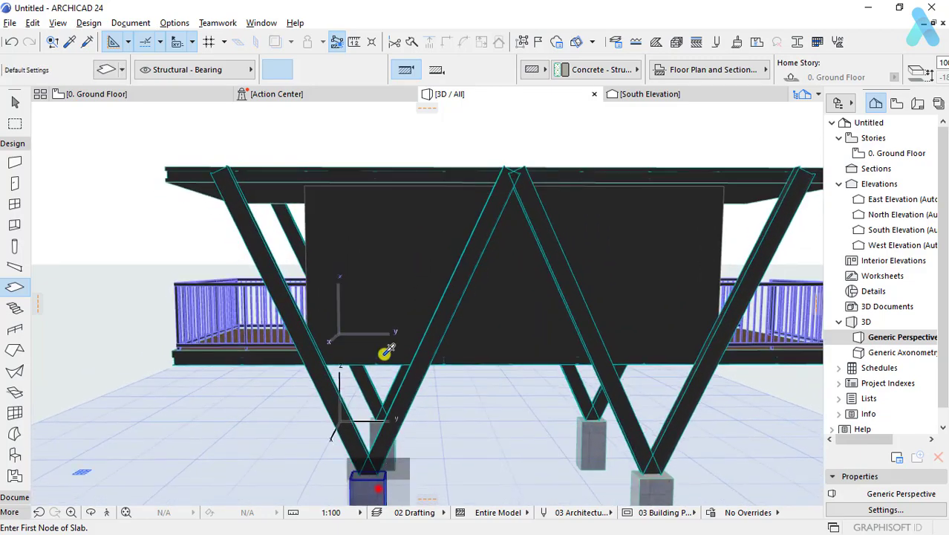
mouse_move(383, 353)
middle_mouse_down("shift")
mouse_move(483, 324)
mouse_move(655, 344)
mouse_move(723, 314)
middle_mouse_up("shift")
Step: Offset the cabin wall tops up to the roof, then return to the Ground Floor plan
scroll(491, 238, "up", 2)
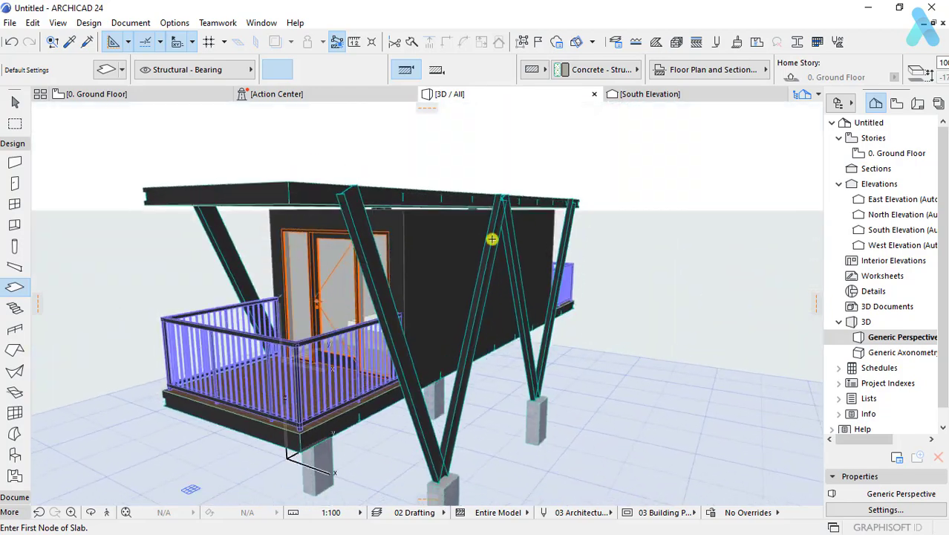
scroll(401, 198, "up", 2)
left_click(409, 227, "shift")
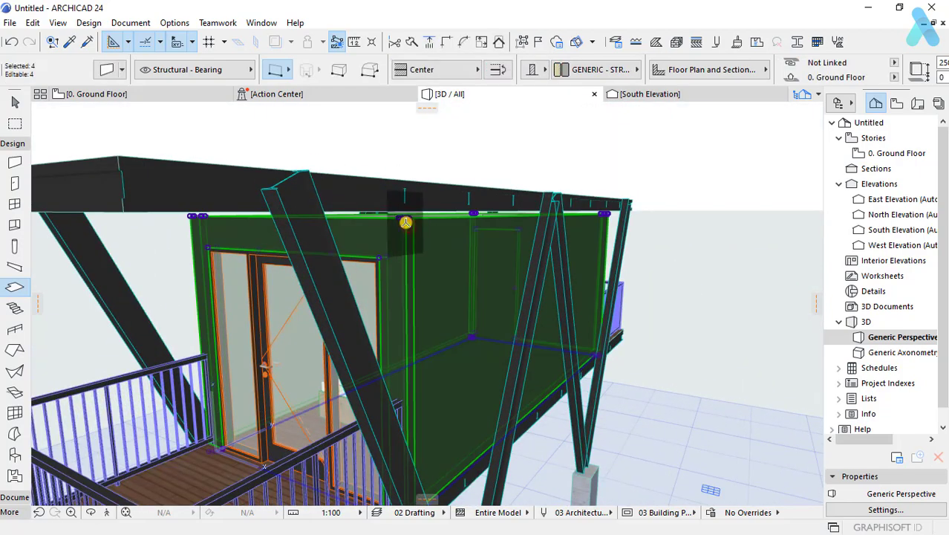
left_click(405, 222)
left_click(848, 131)
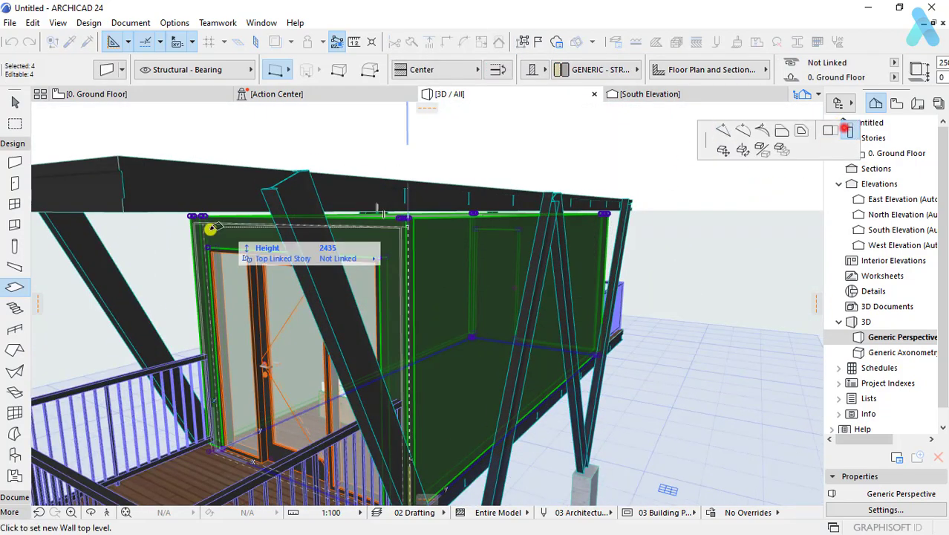
left_click(123, 208)
left_click(683, 285)
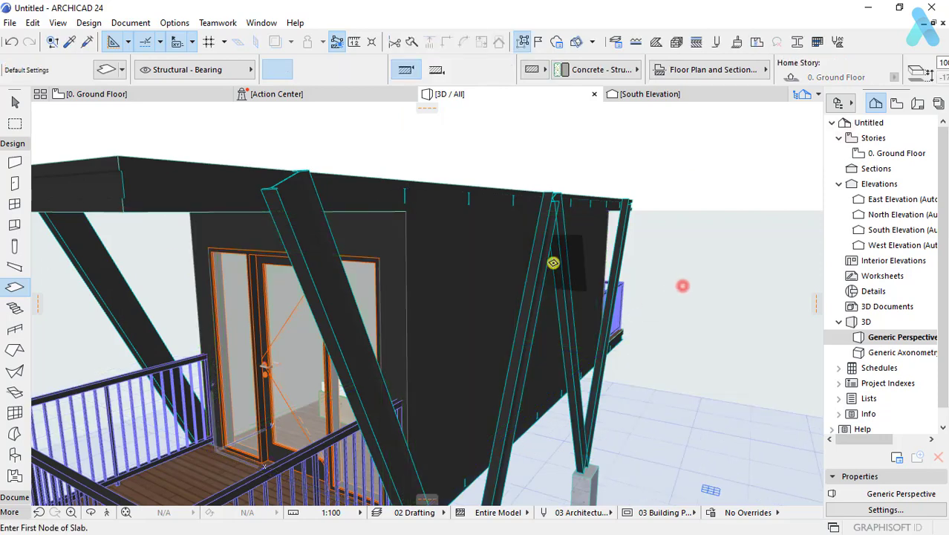
key("F2")
scroll(360, 268, "down", 3)
Step: Draw a rotated-rectangle terrain mesh over the cabin site with the Mesh tool
scroll(360, 269, "down", 3)
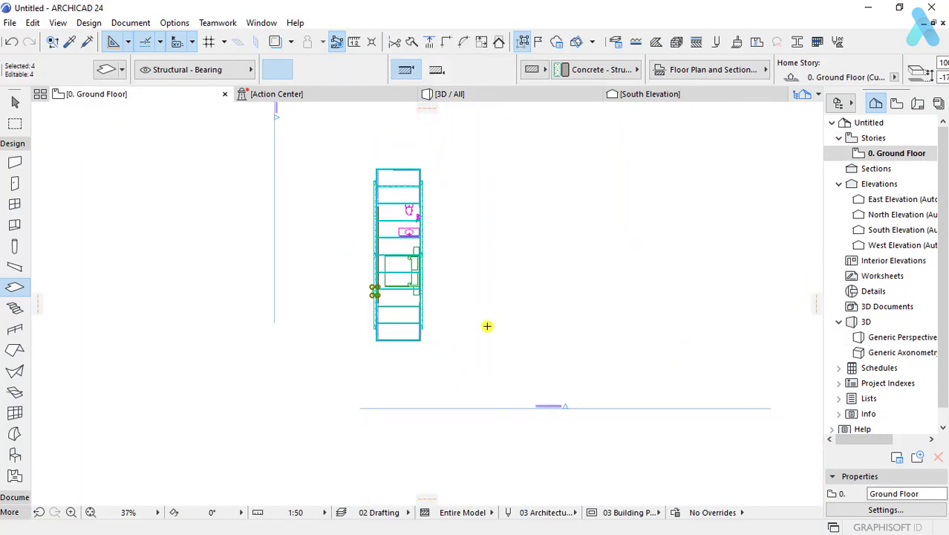
scroll(9, 434, "down", 1)
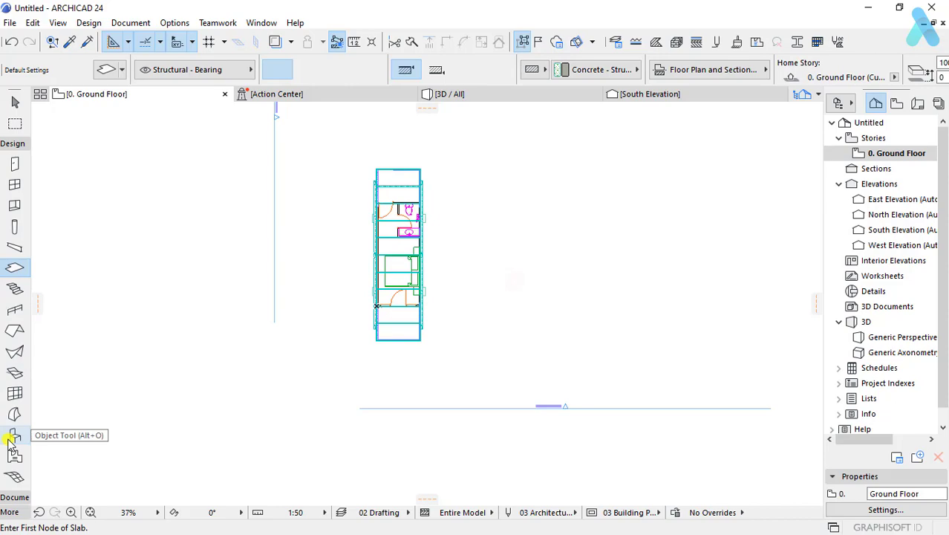
left_click(12, 480)
scroll(427, 219, "up", 2)
scroll(432, 236, "up", 3)
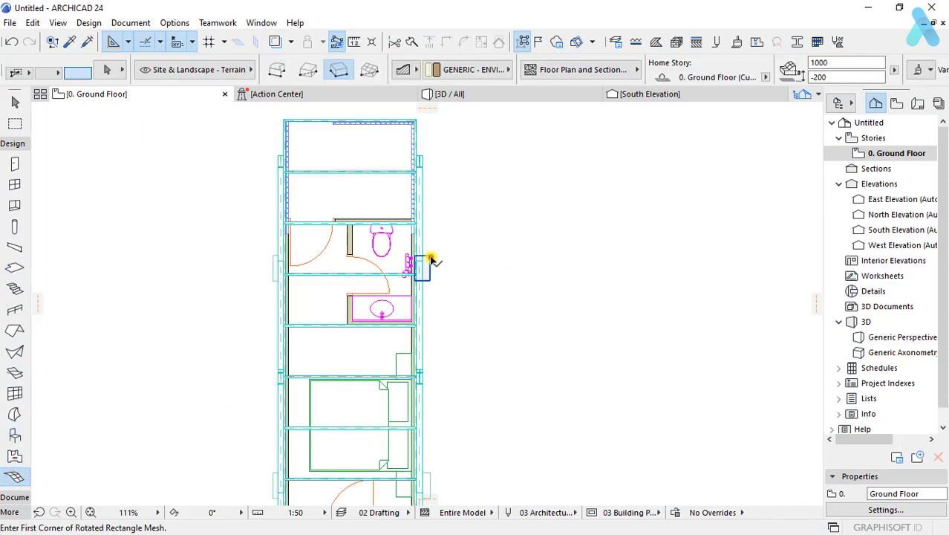
left_click(431, 258)
scroll(346, 239, "down", 5)
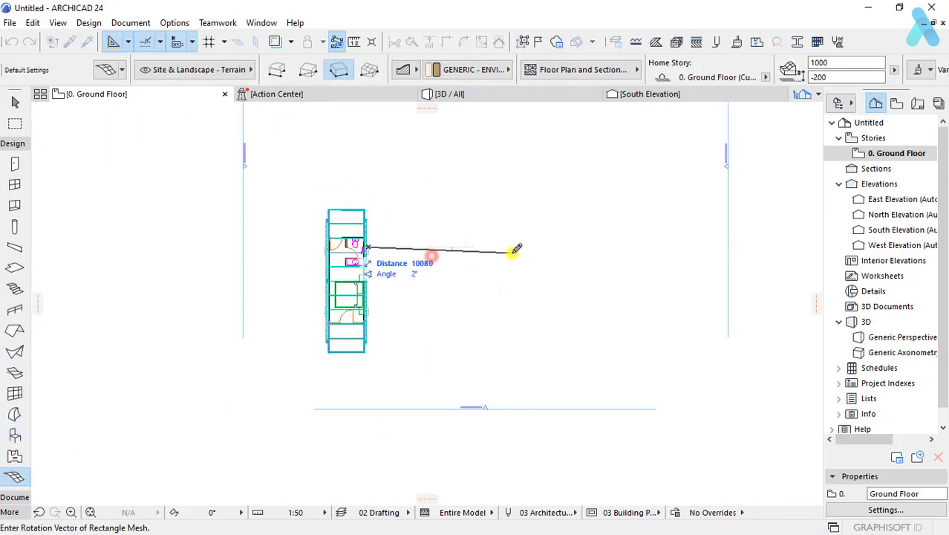
scroll(464, 250, "down", 2)
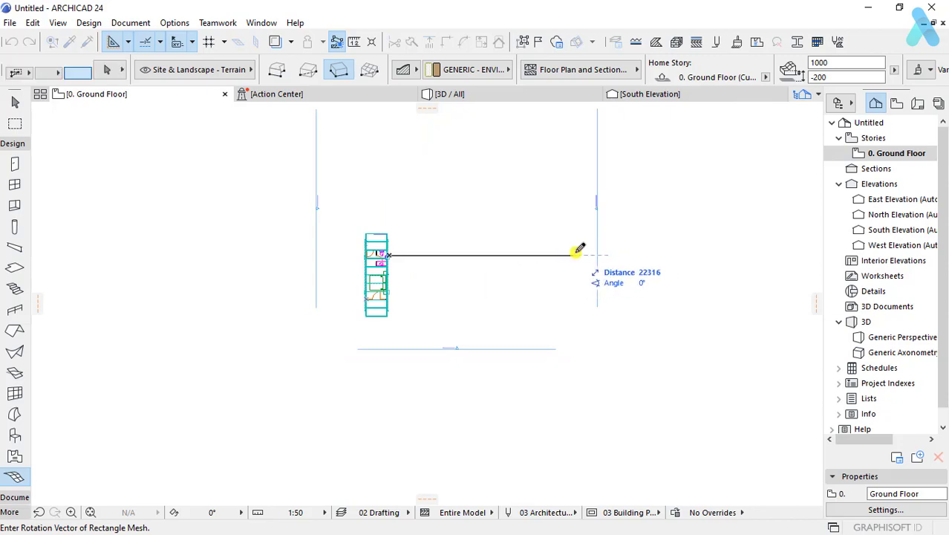
left_click(599, 254)
left_click(599, 168)
Step: Offset the mesh's left and bottom edges outward past the cabin
scroll(418, 172, "up", 2)
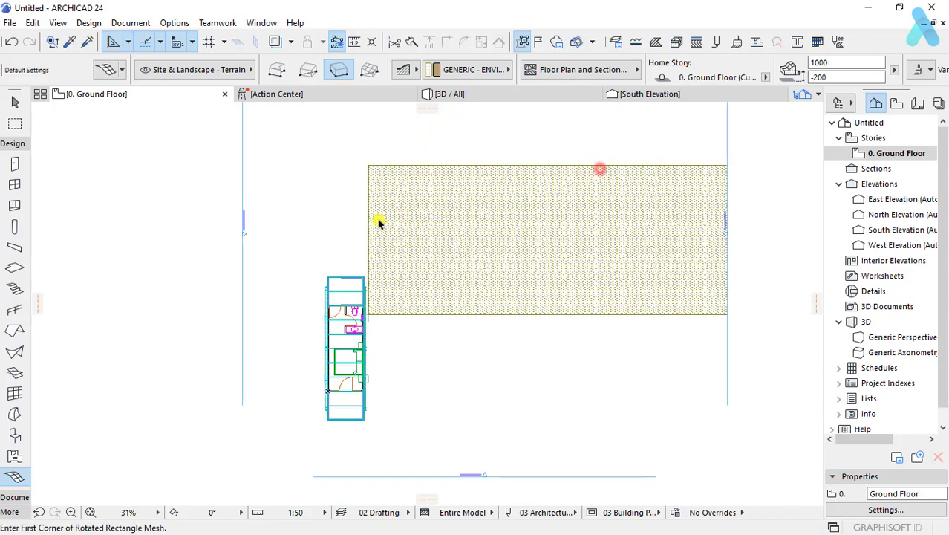
left_click(366, 222)
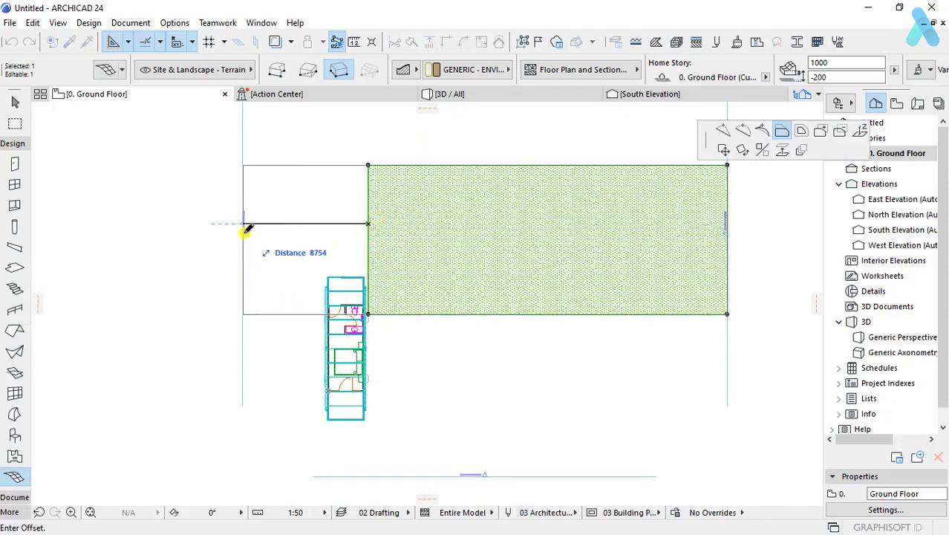
left_click(243, 231)
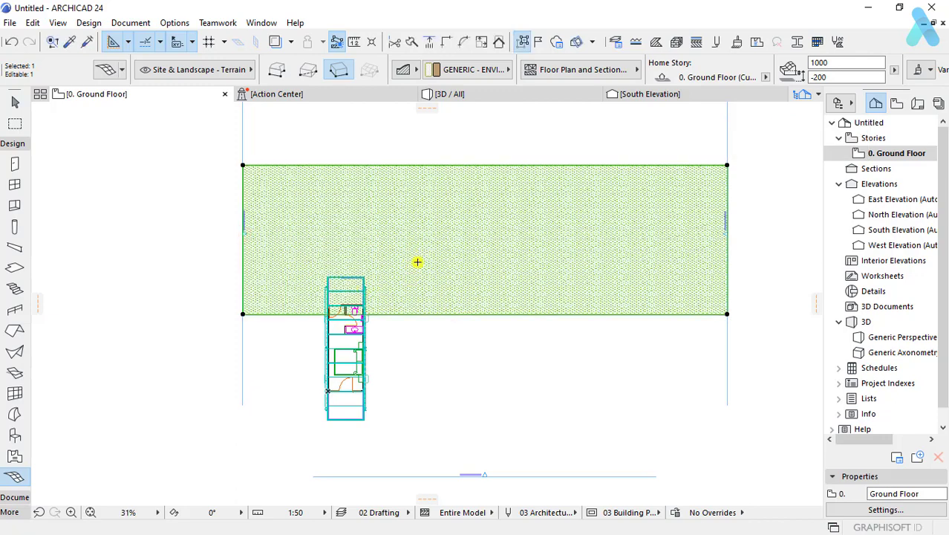
scroll(344, 212, "down", 3)
left_click(381, 255)
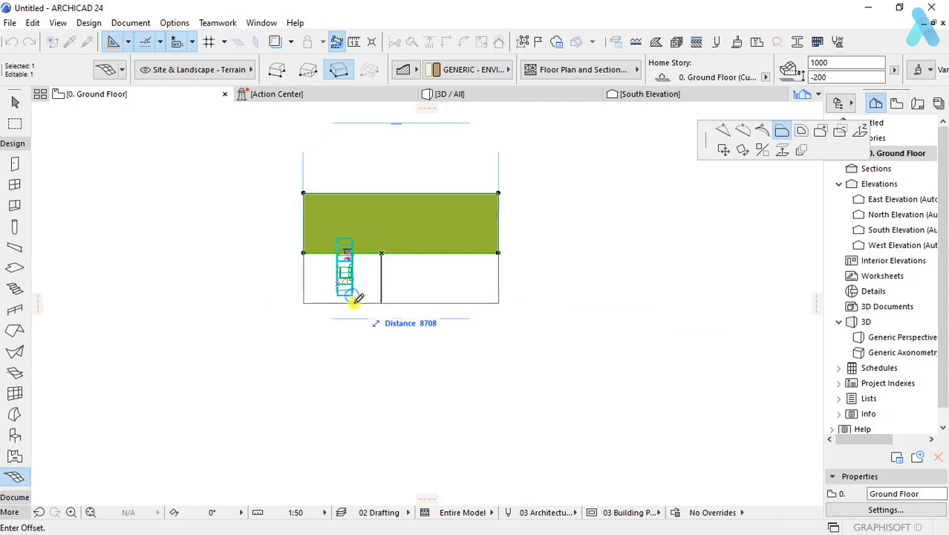
left_click(354, 301)
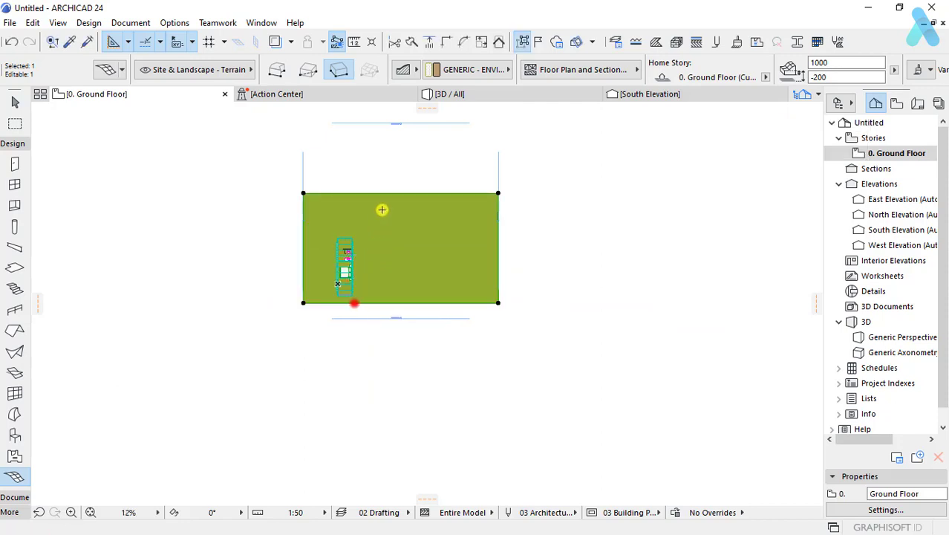
Step: Remove the grass cover fill pattern in the terrain mesh's settings
double_click(497, 242)
scroll(576, 312, "down", 3)
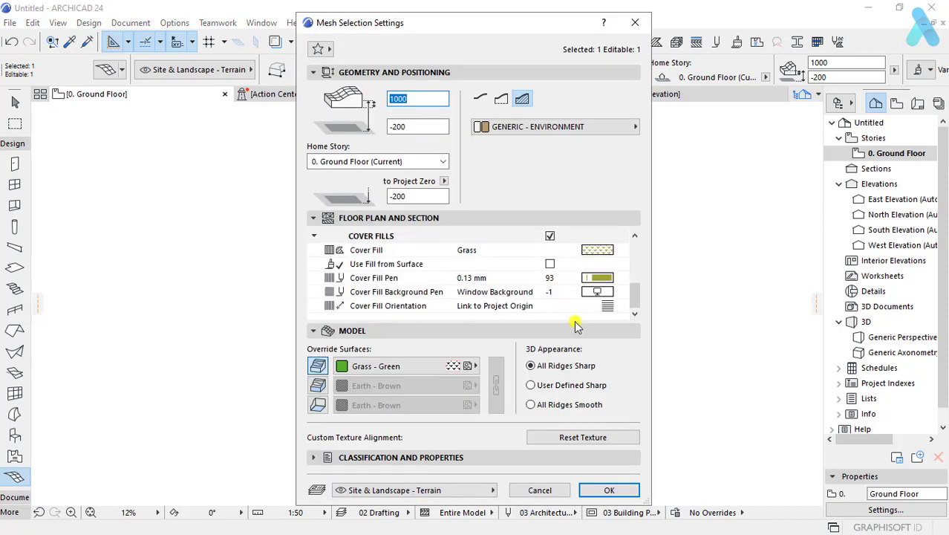
left_click(549, 236)
left_click(608, 490)
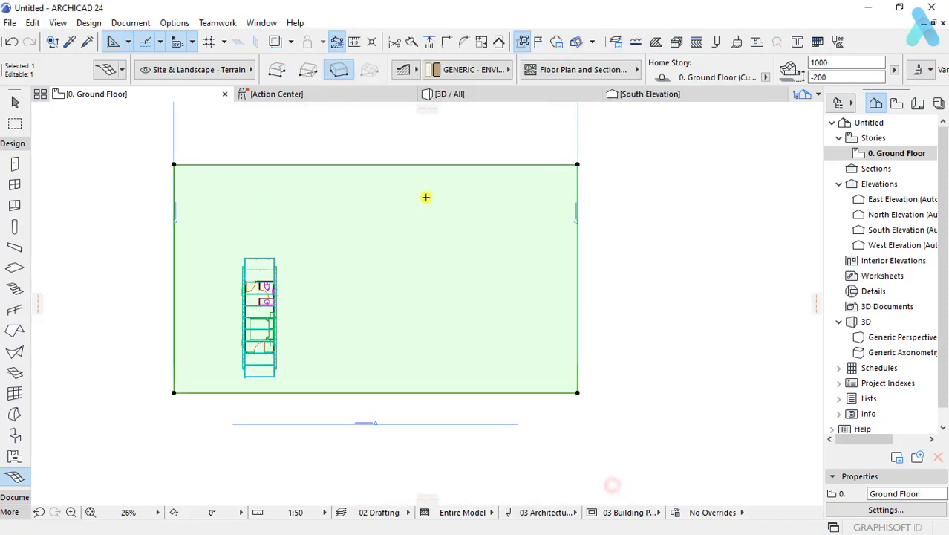
Step: Push the mesh's right and left edges further outward
scroll(410, 181, "down", 2)
left_click(417, 303)
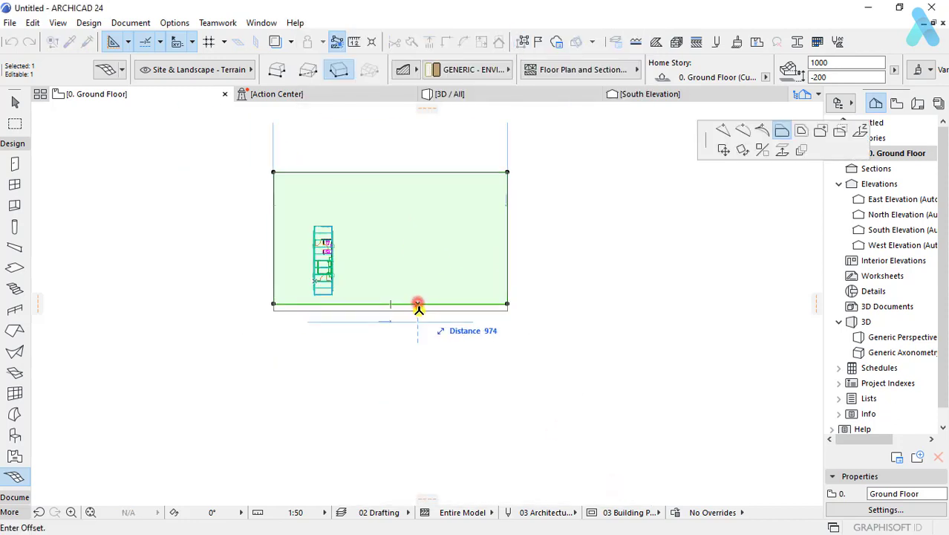
left_click(580, 242)
left_click(273, 229)
left_click(193, 219)
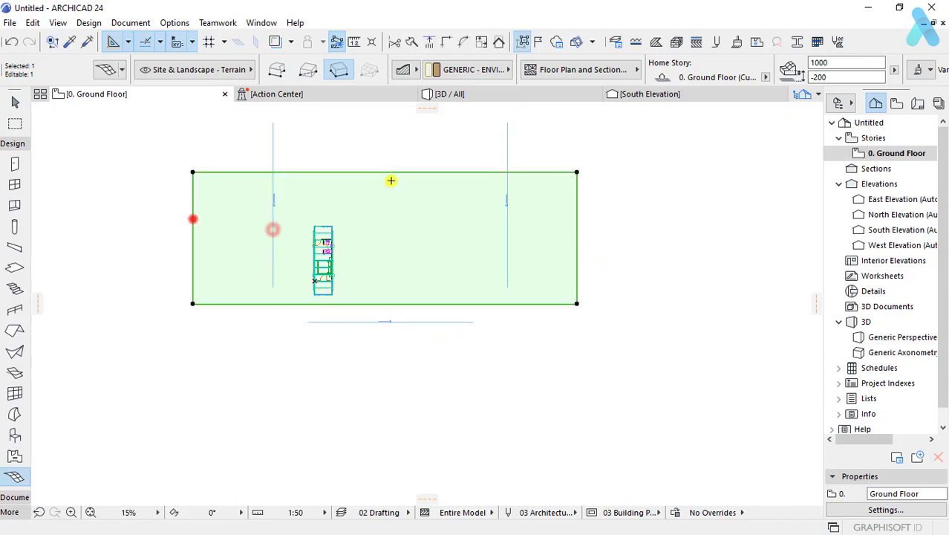
Step: Offset the mesh's top edge up and bottom edge down, then deselect it
left_click(395, 172)
left_click(398, 119)
left_click(413, 305)
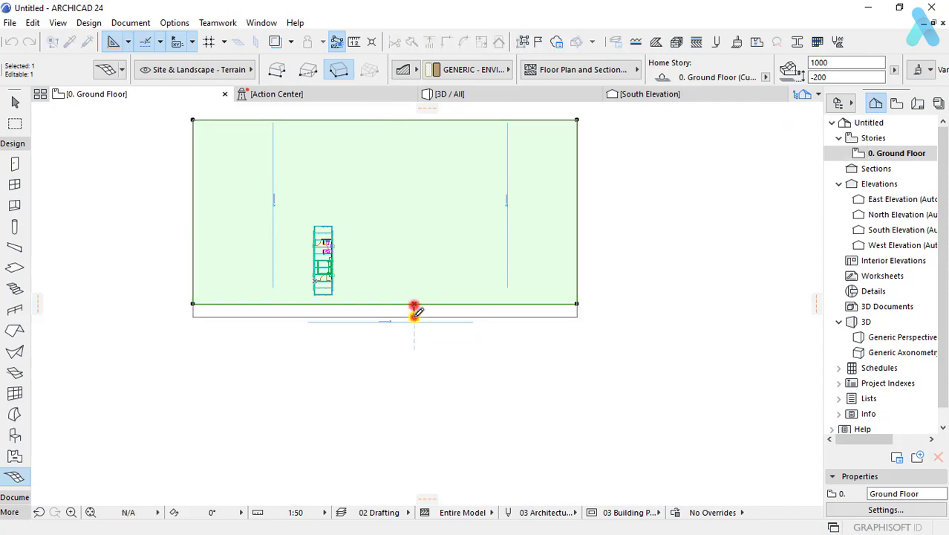
left_click(413, 316)
scroll(395, 184, "up", 1)
left_click(115, 260)
left_click(24, 143)
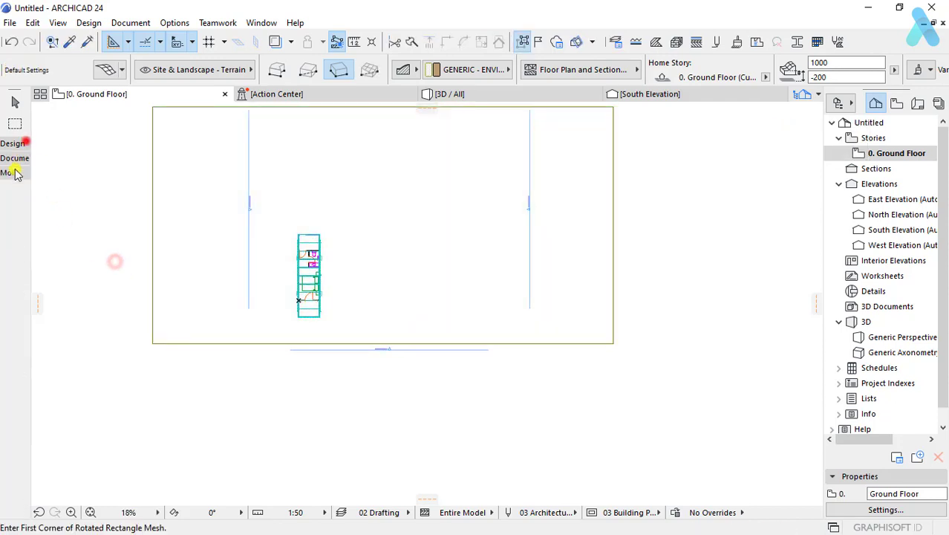
Step: Draw a wavy spline along the terrain mesh's lower edge
left_click(14, 316)
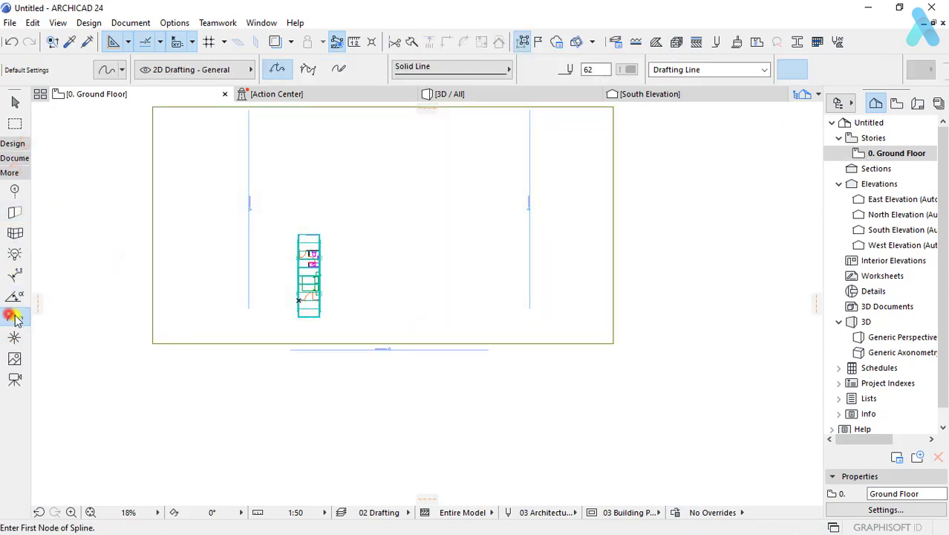
left_click(129, 335)
left_click(218, 314)
left_click(331, 330)
left_click(459, 316)
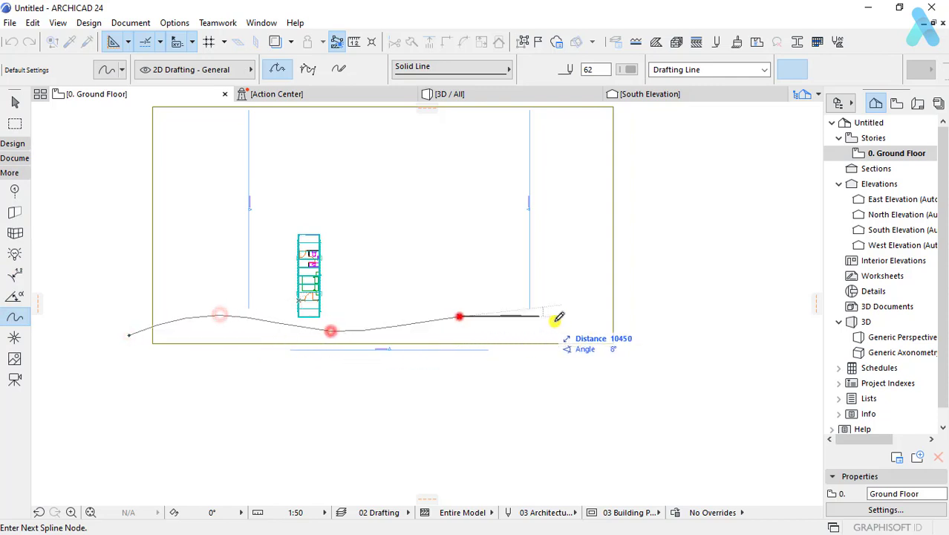
double_click(643, 344)
scroll(422, 310, "up", 1)
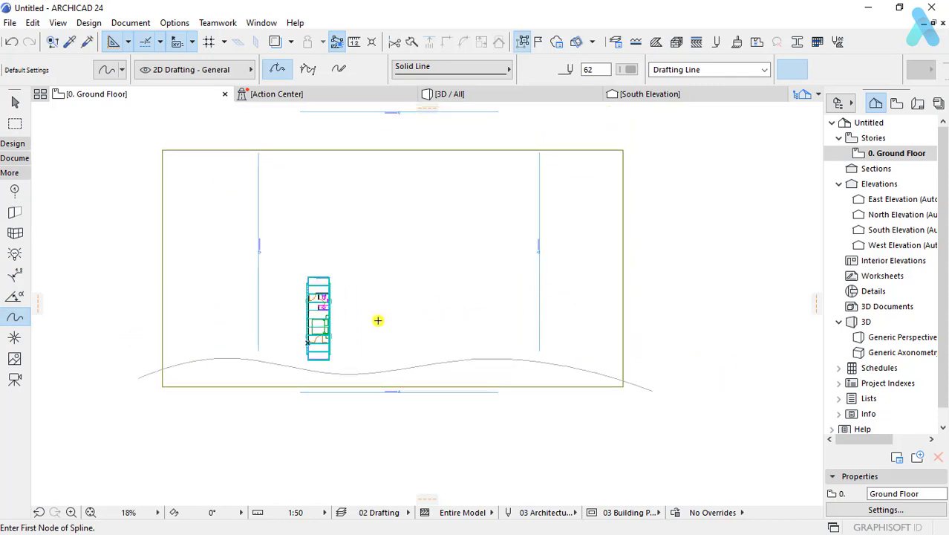
scroll(455, 375, "up", 1)
left_click(483, 367, "shift")
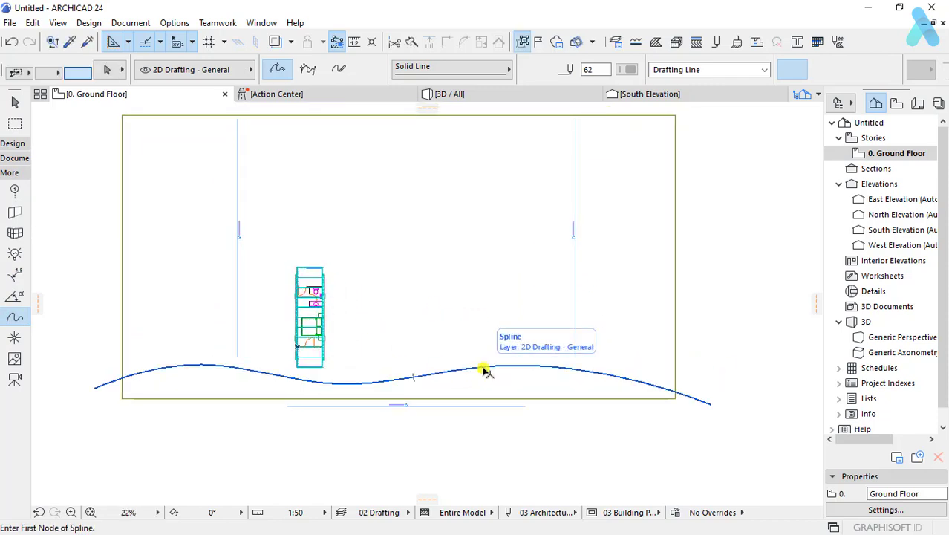
key("Escape")
Step: Draw a second wavy spline from right to left through the cabin
middle_click_drag(452, 285, 458, 268)
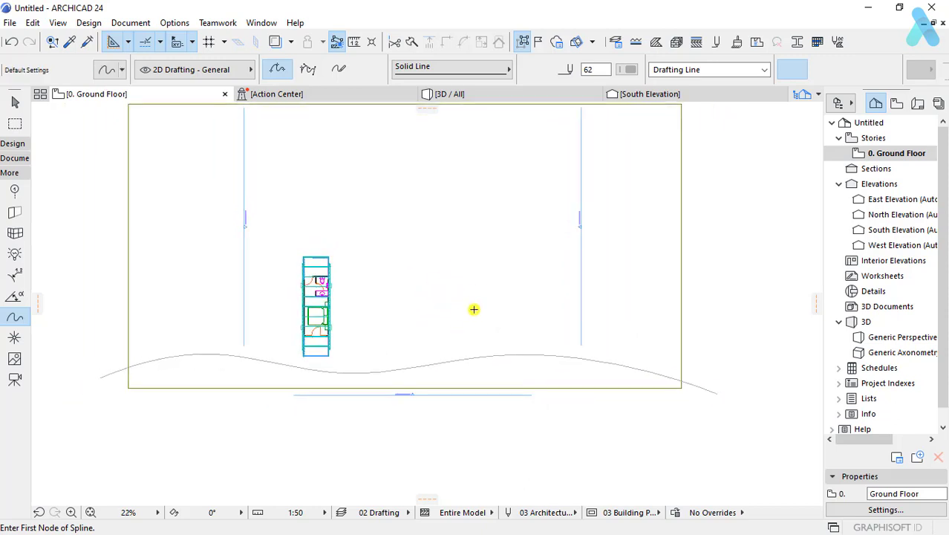
left_click(481, 286, "shift")
left_click(715, 315)
middle_click_drag(555, 254, 566, 257)
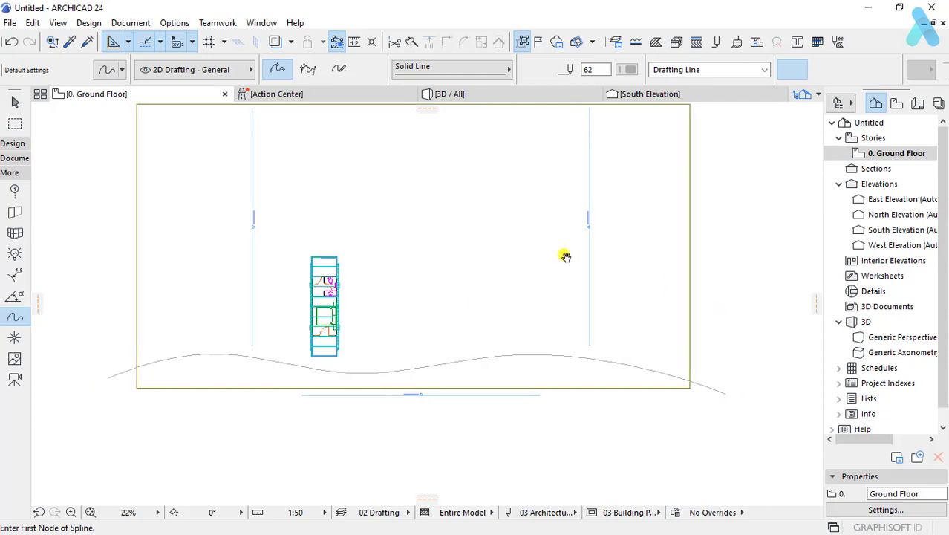
left_click(564, 354)
left_click(748, 299)
left_click(704, 258)
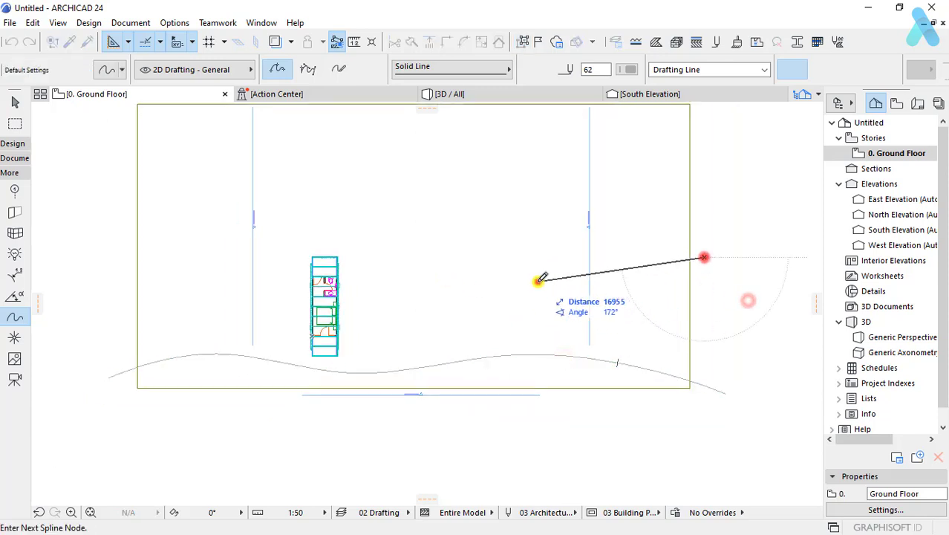
left_click(538, 280)
left_click(381, 252)
left_click(194, 277)
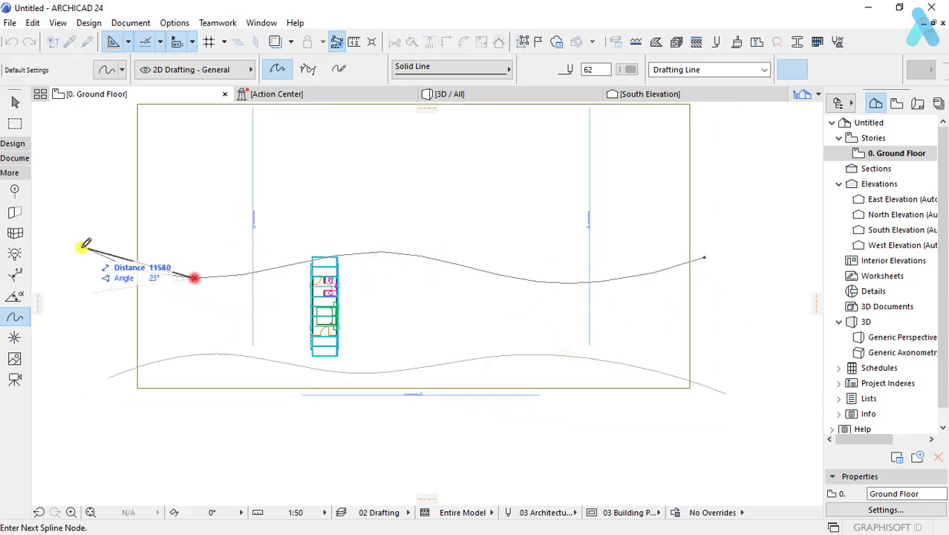
double_click(82, 247)
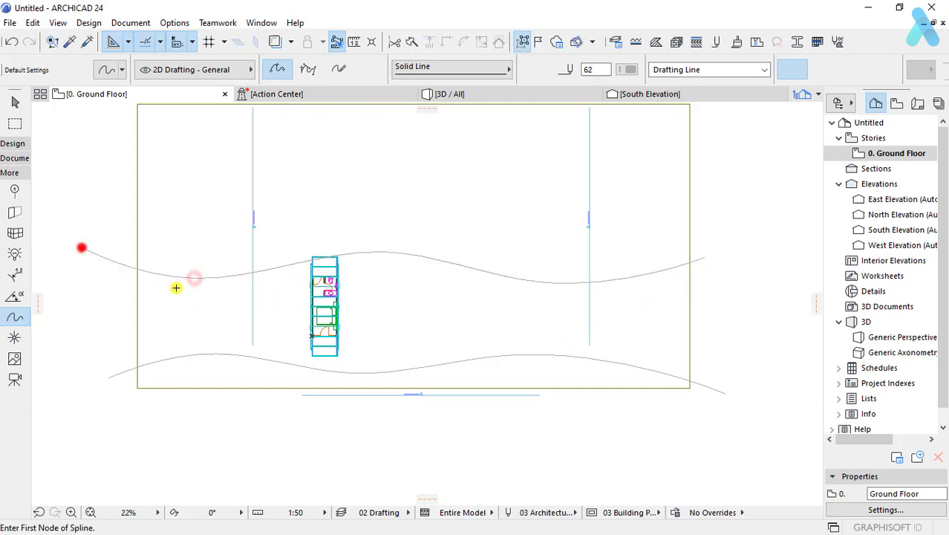
left_click(486, 308)
Step: Drag a copy of the cabin spline to sit just beside the original
left_click(490, 271)
scroll(412, 295, "up", 2)
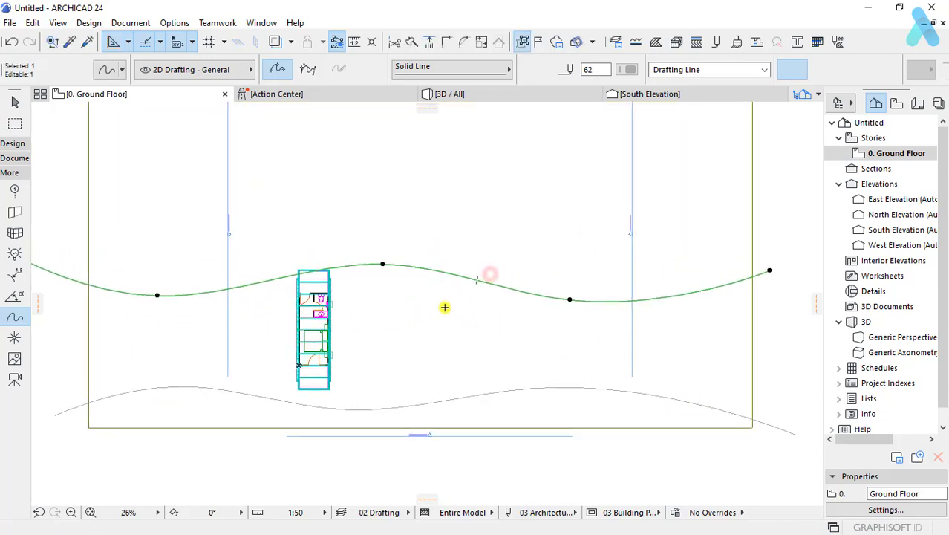
scroll(453, 304, "down", 2)
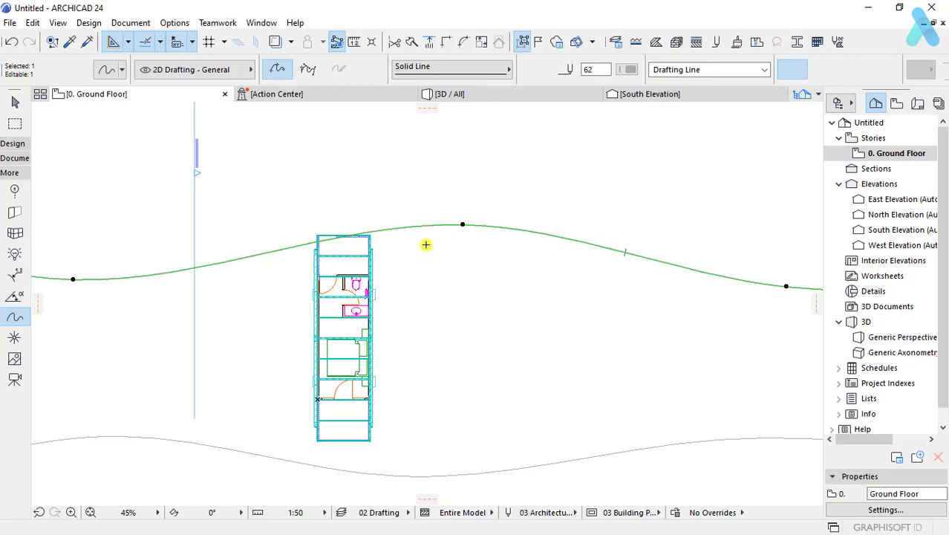
key("ctrl+d")
scroll(403, 235, "up", 2)
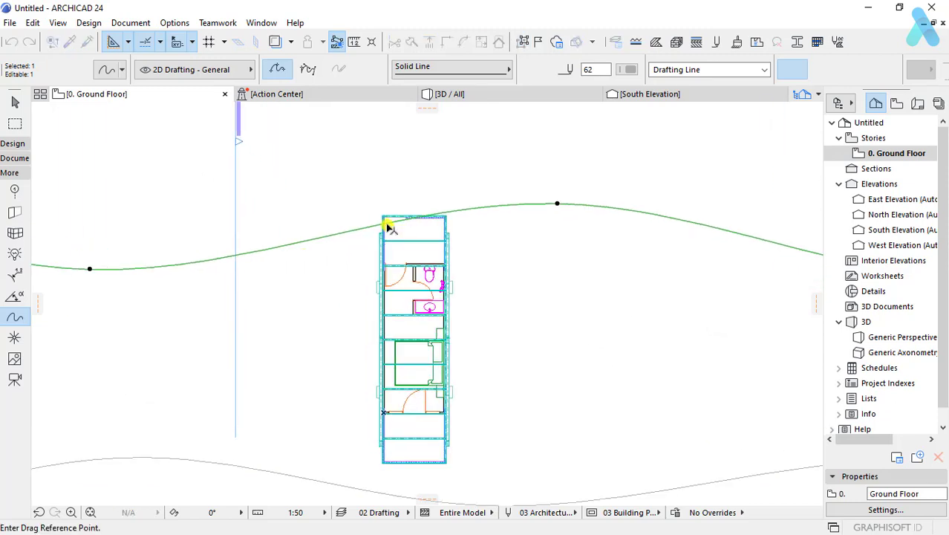
scroll(375, 278, "down", 2)
left_click(371, 281)
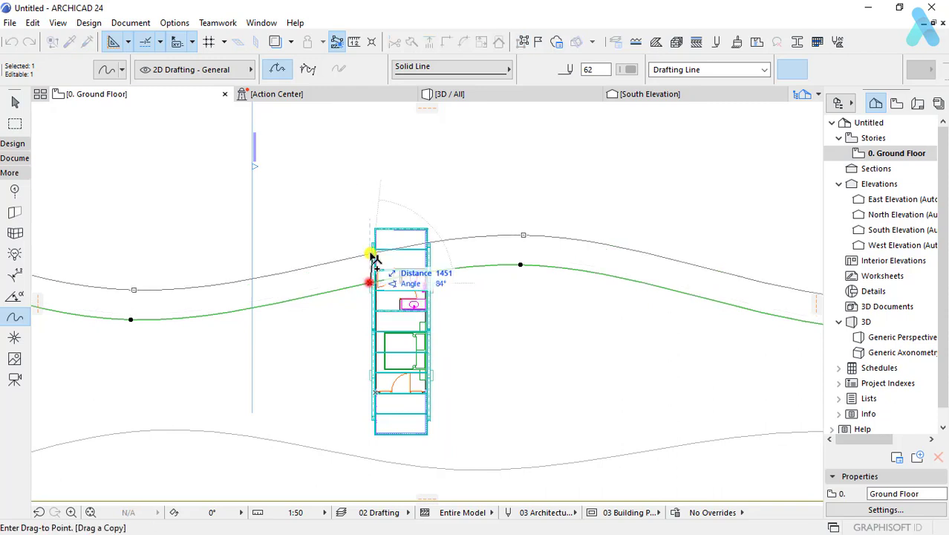
left_click(371, 243)
scroll(321, 343, "down", 5)
left_click(390, 378)
scroll(349, 282, "up", 2)
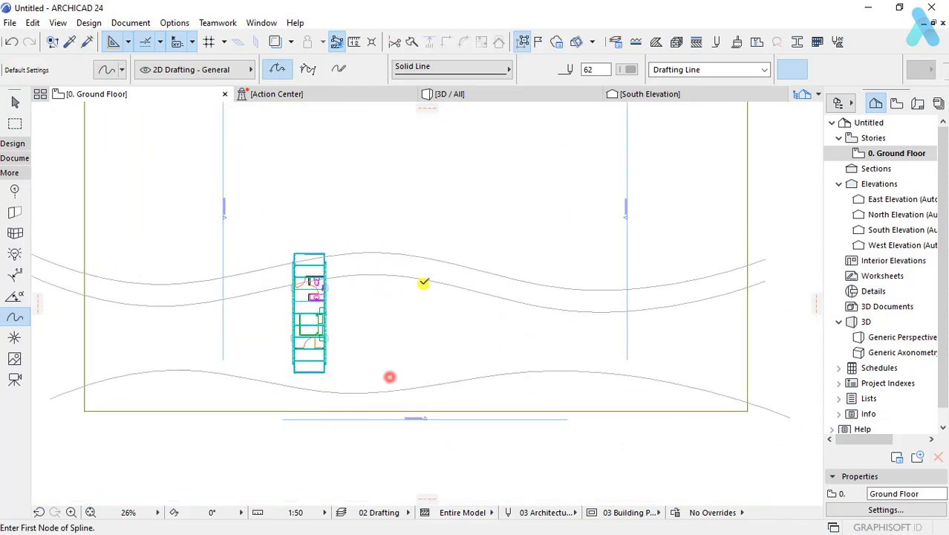
Step: Draw a rotated-rectangle mesh from the right end of the cabin spline
scroll(405, 273, "down", 2)
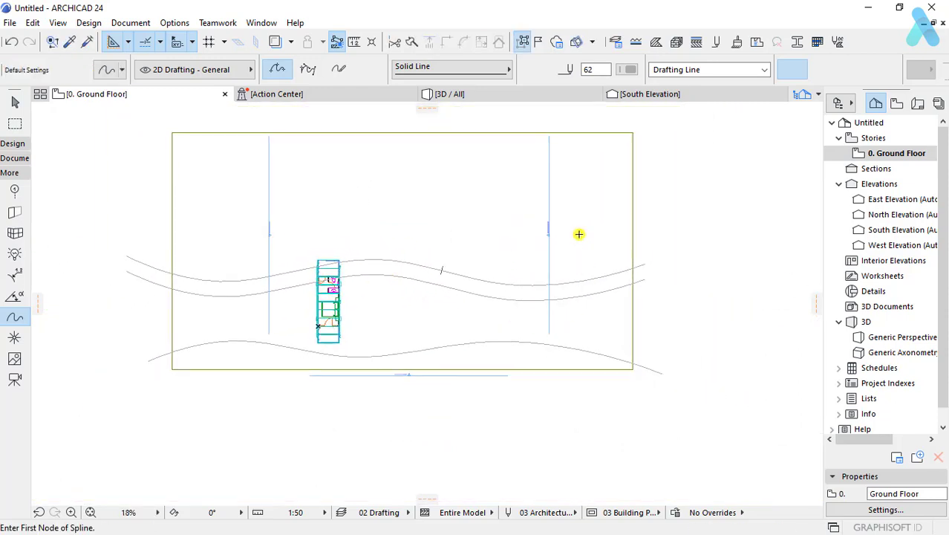
left_click(582, 223, "shift")
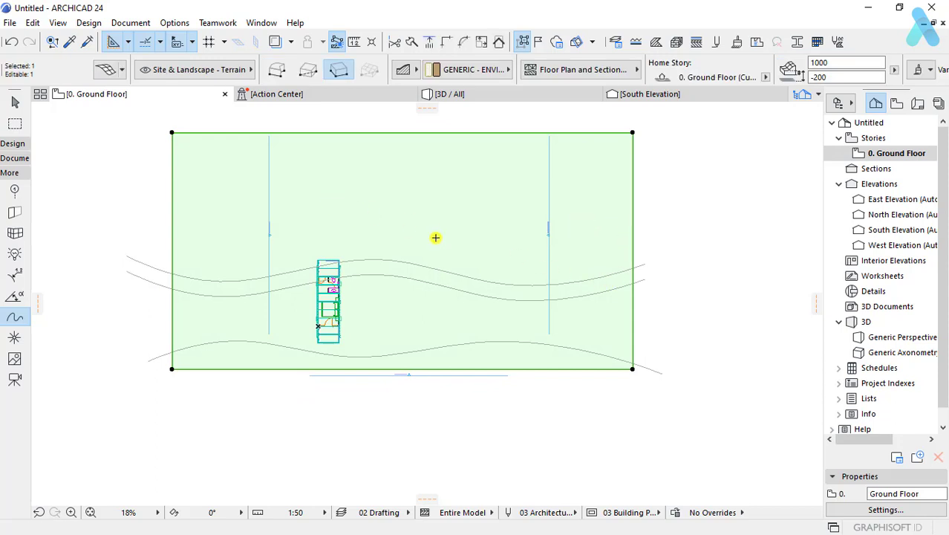
scroll(453, 233, "up", 1)
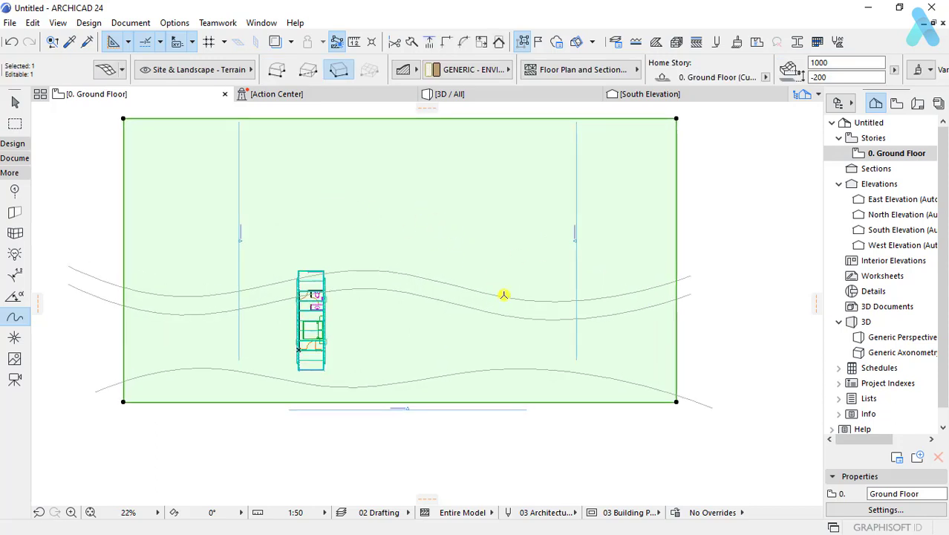
left_click(503, 296)
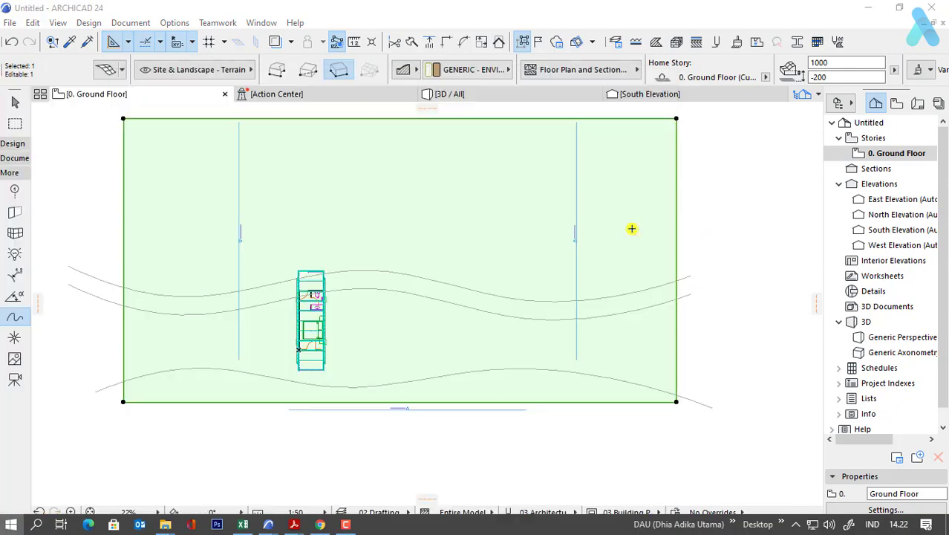
left_click(631, 229)
left_click(696, 238)
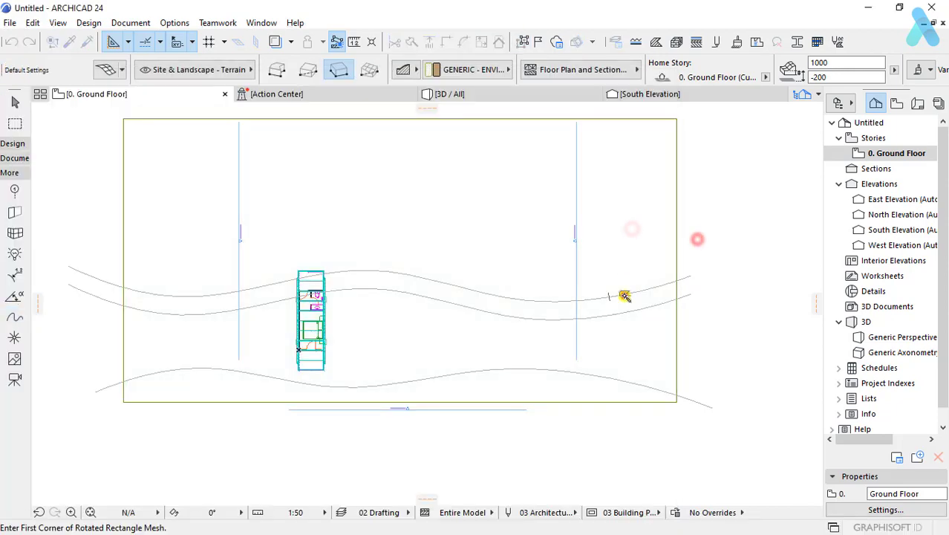
left_click(625, 295)
left_click(649, 291)
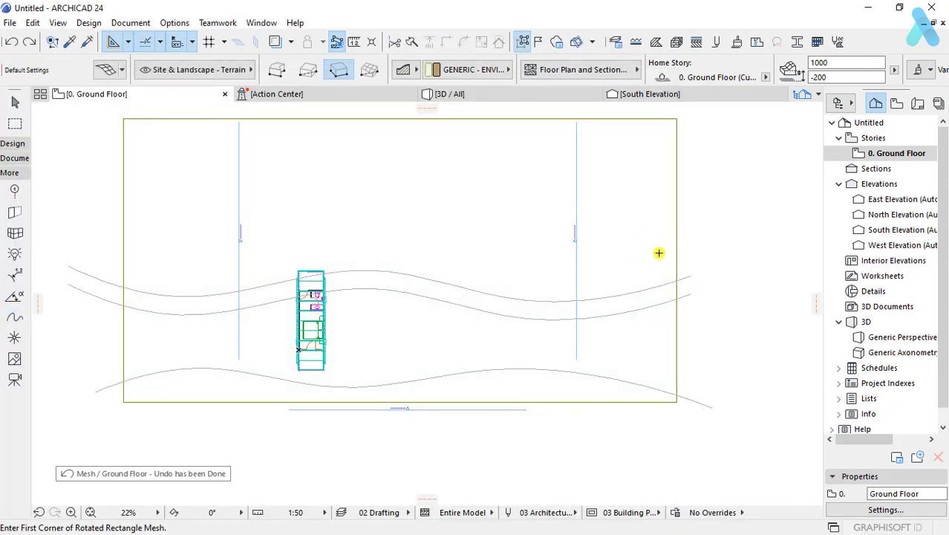
left_click(640, 293)
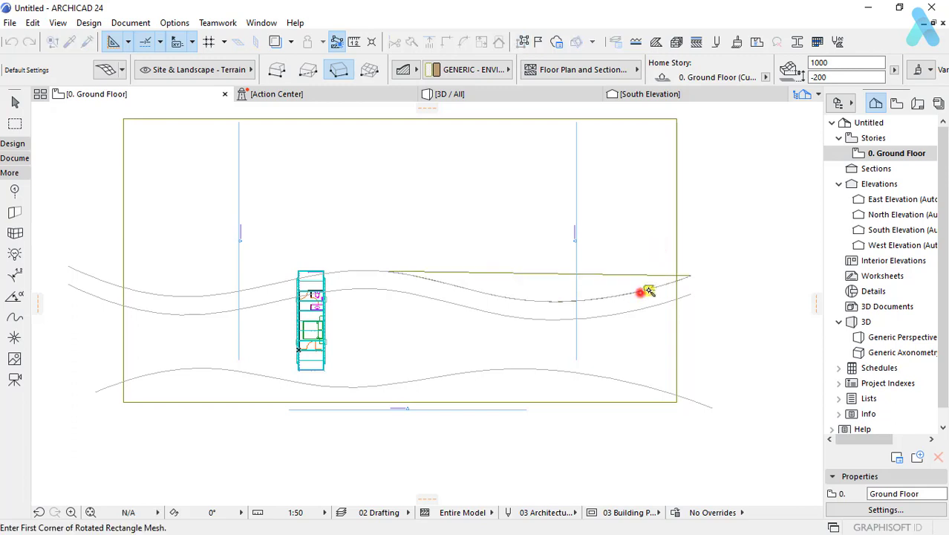
left_click(700, 264)
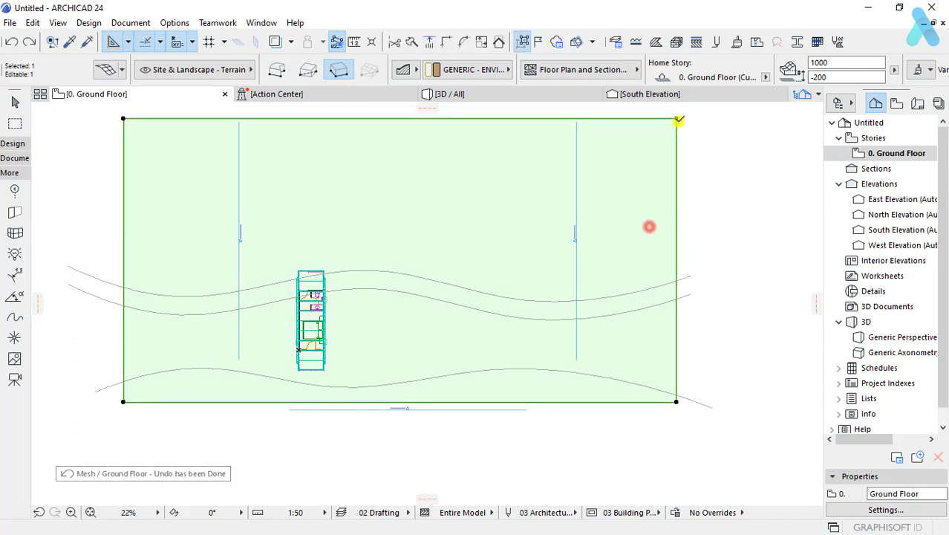
Step: Select the two middle splines and view their settings without changes
middle_click_drag(566, 212, 596, 244)
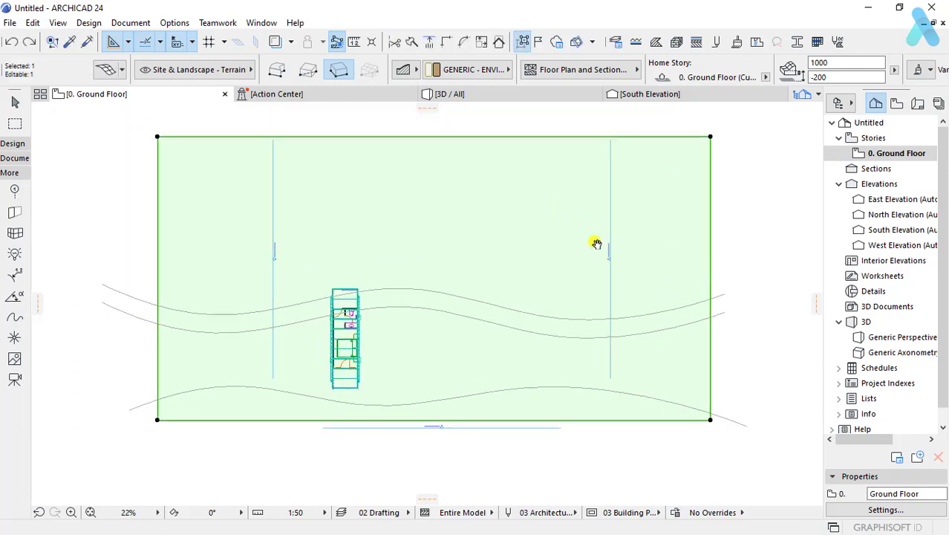
left_click(724, 294)
left_click(722, 314, "shift")
right_click(723, 315)
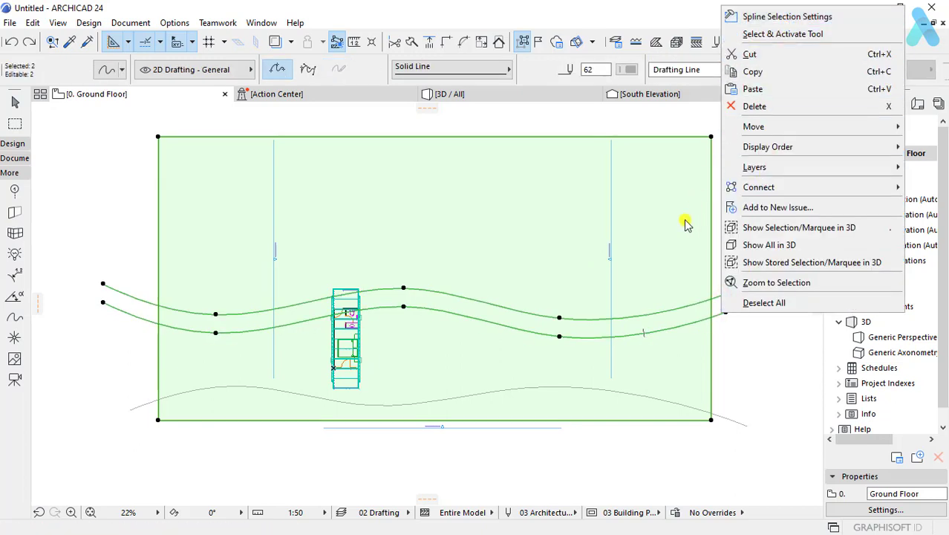
left_click(778, 16)
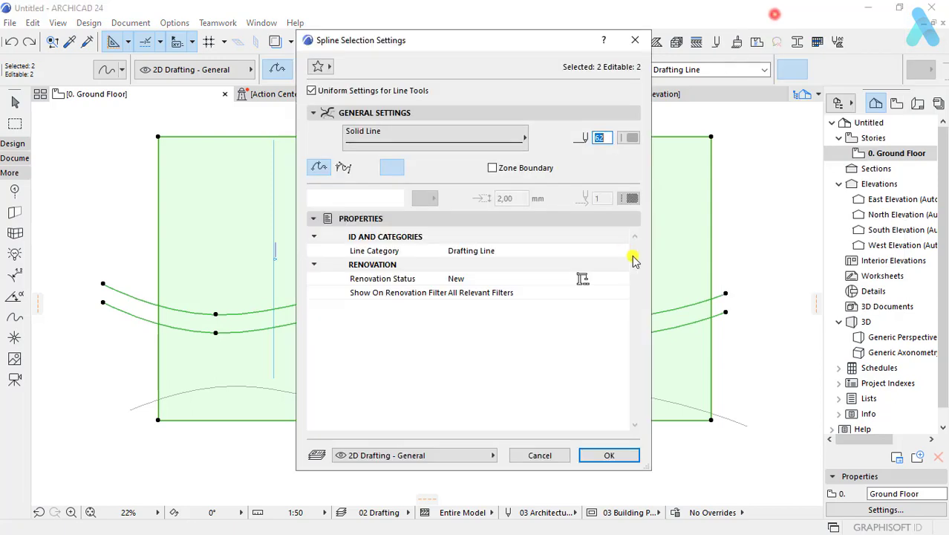
left_click(694, 242)
Step: Undo the last mesh change, then select the mesh and box-select the upper splines
right_click(690, 239)
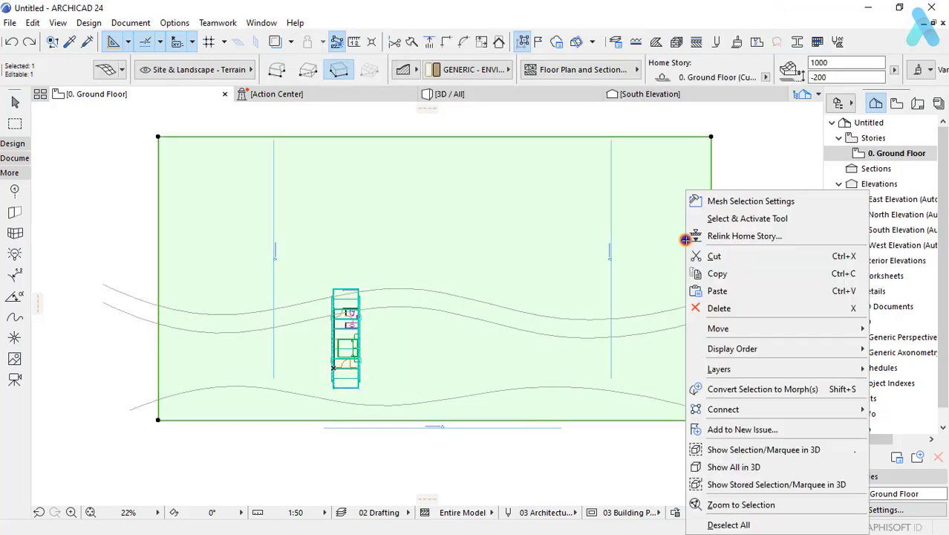
left_click(753, 203)
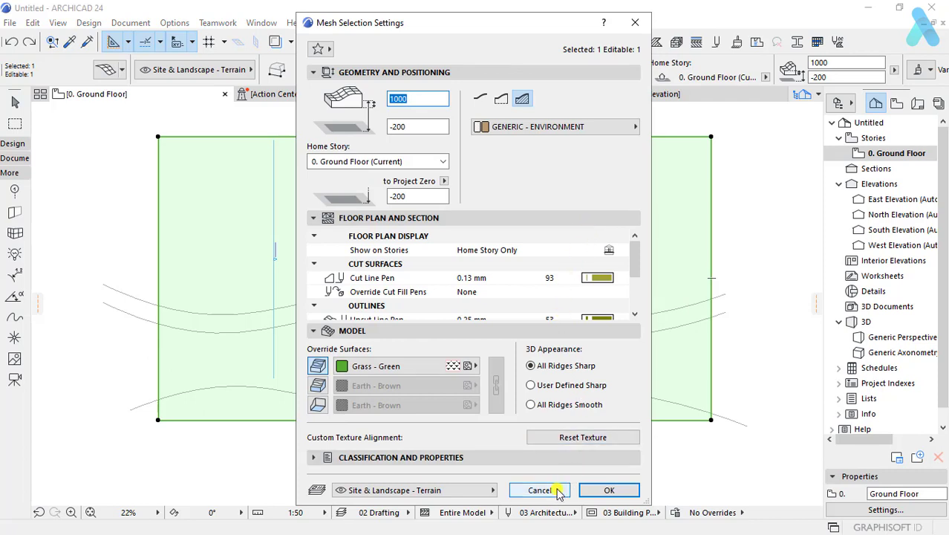
left_click(556, 490)
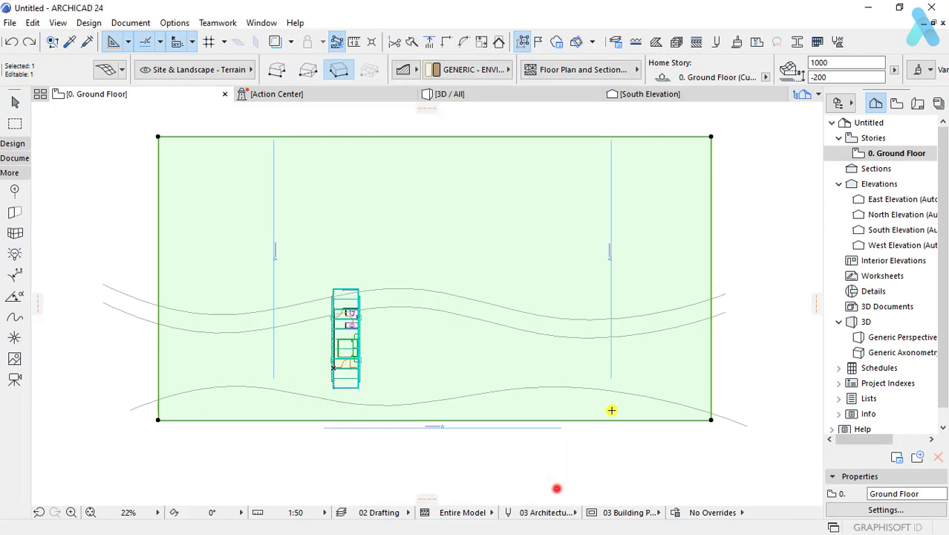
key("Escape")
left_click(714, 275)
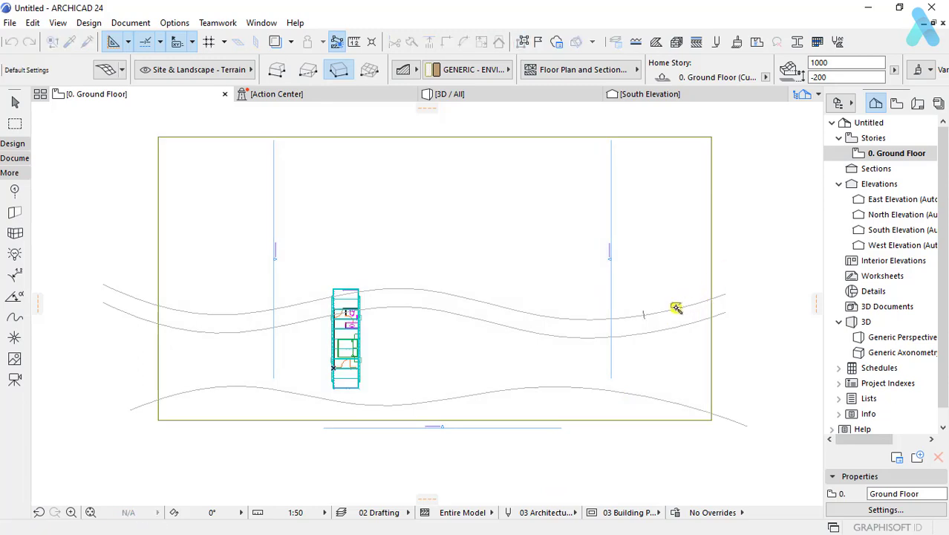
left_click(626, 320)
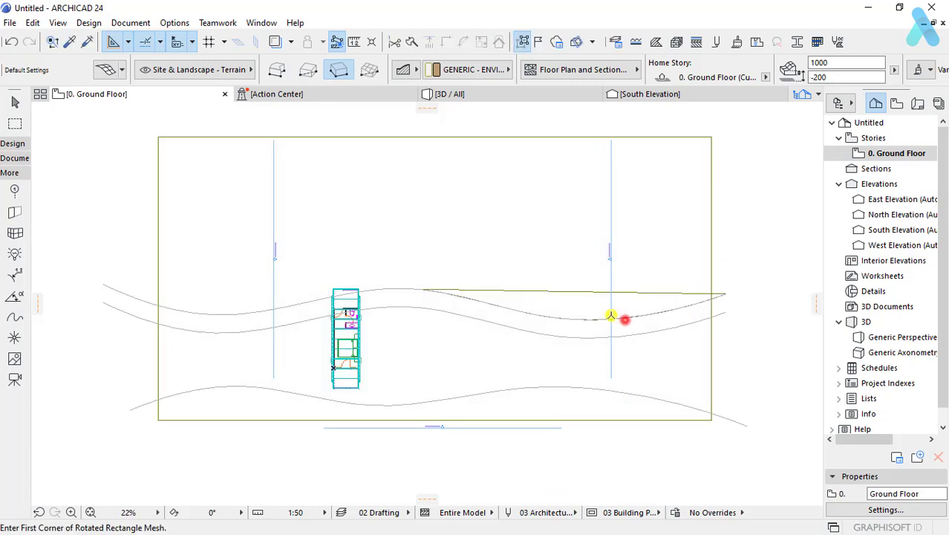
left_click(688, 228)
left_click(746, 276)
Step: Select the three wave splines and the terrain mesh, ready for adding ridges
left_click(715, 331)
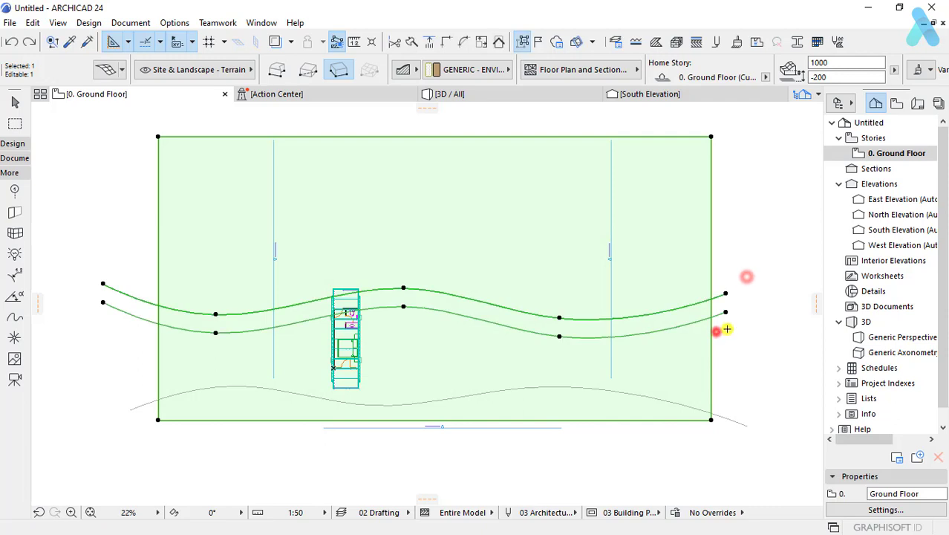
right_click(714, 301)
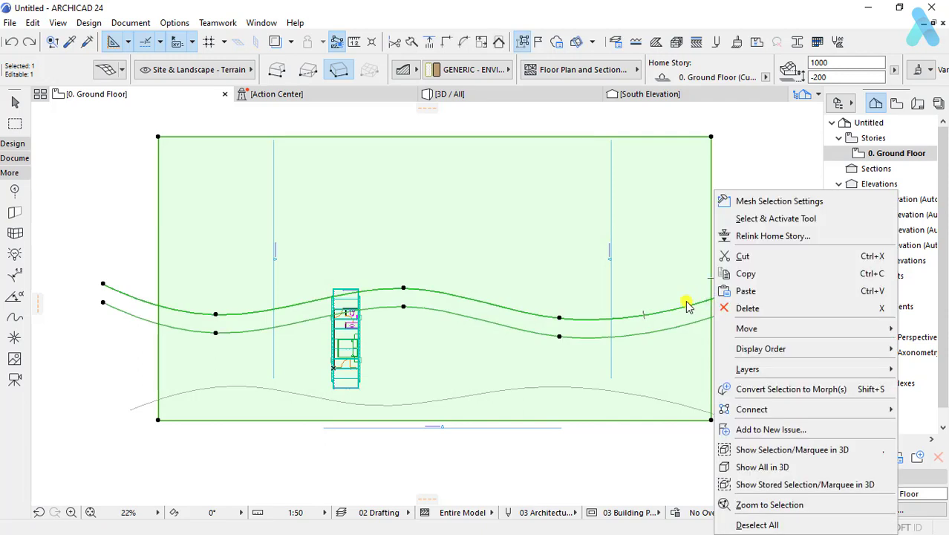
left_click(649, 273)
left_click(735, 388)
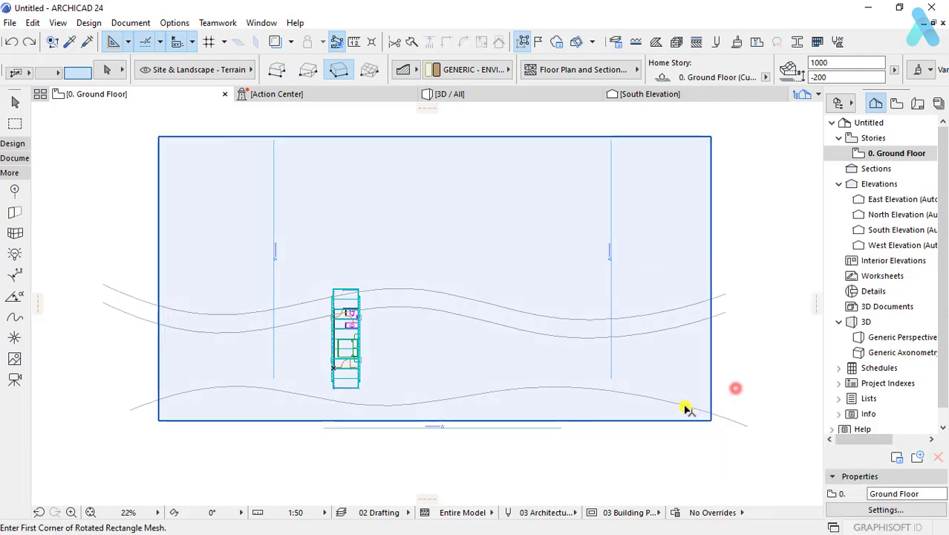
left_click(684, 406)
left_click(673, 328, "shift")
left_click(673, 314, "shift")
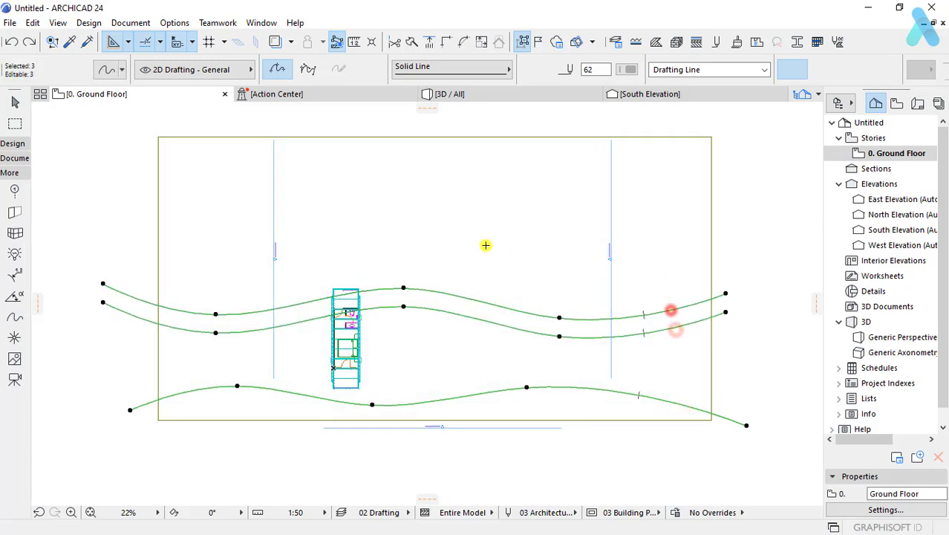
scroll(368, 199, "up", 1)
left_click(362, 227)
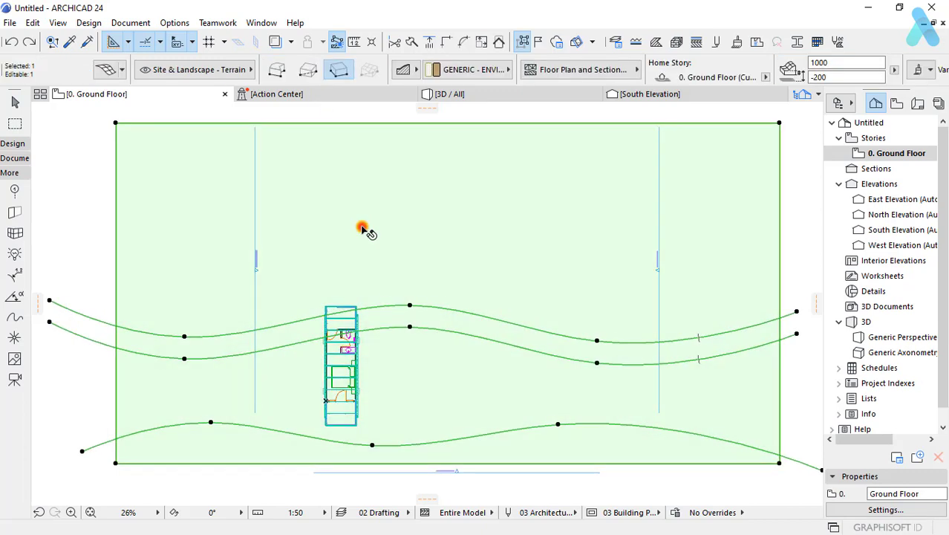
right_click(364, 230)
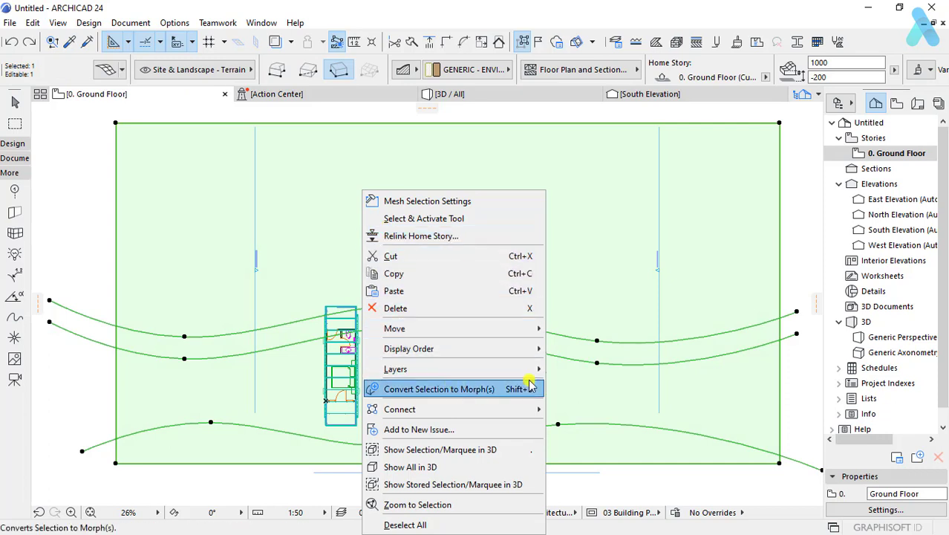
left_click(681, 256)
key("Escape")
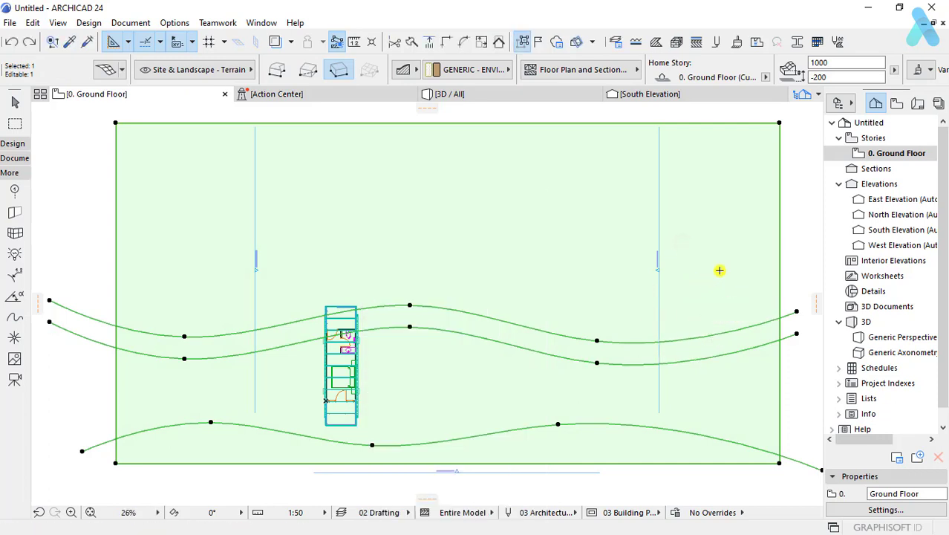
Step: Add the upper, second and bottom wave splines to the mesh as ridges using Fit to All Ridges
left_click(738, 331)
left_click(479, 207)
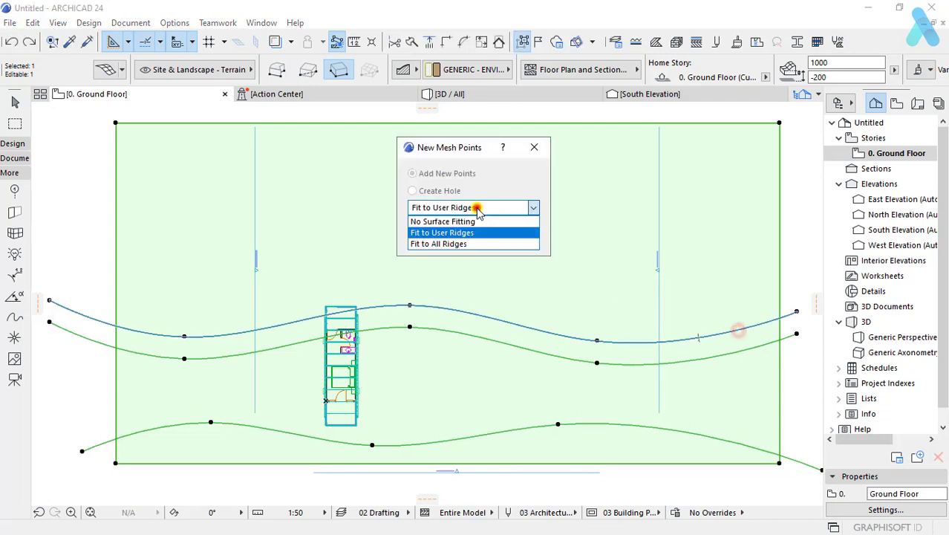
left_click(456, 244)
left_click(492, 240)
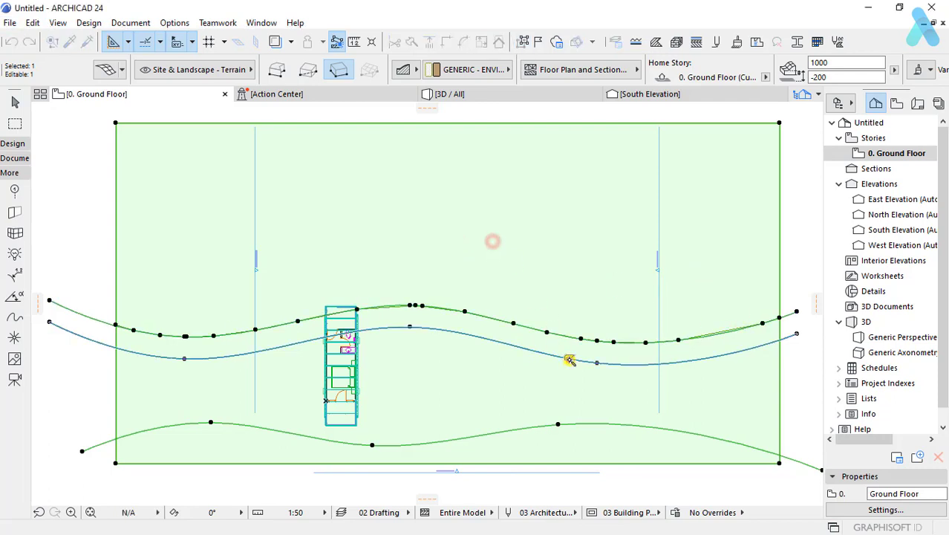
left_click(567, 363)
left_click(472, 208)
left_click(466, 244)
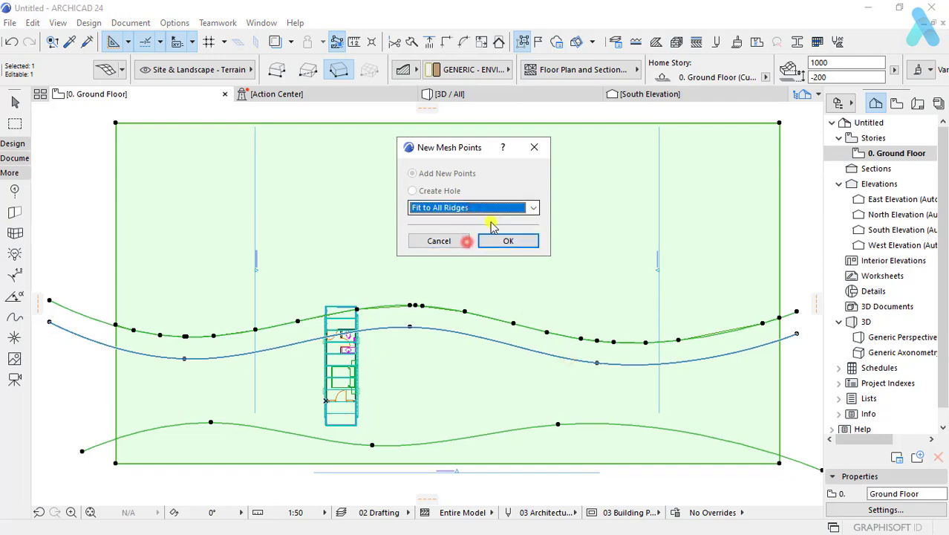
left_click(508, 240)
left_click(534, 426)
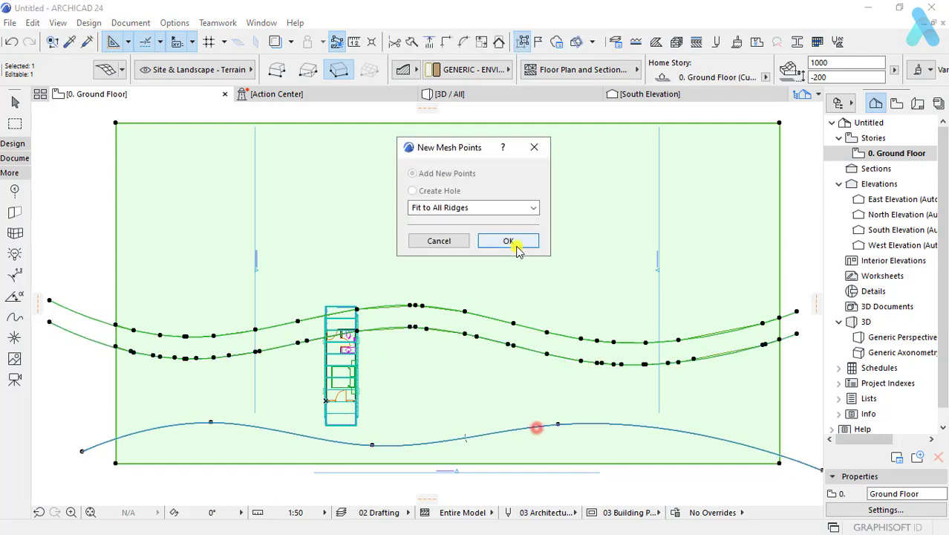
left_click(511, 240)
Step: Copy the two upper wave splines and place the copies above the originals
scroll(317, 211, "down", 1)
scroll(318, 212, "down", 2)
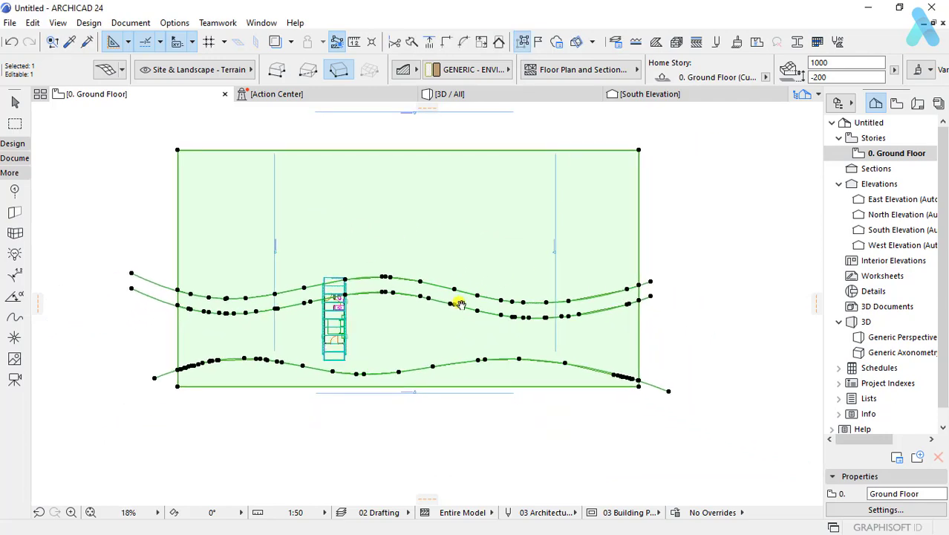
scroll(482, 289, "down", 1)
key("Escape")
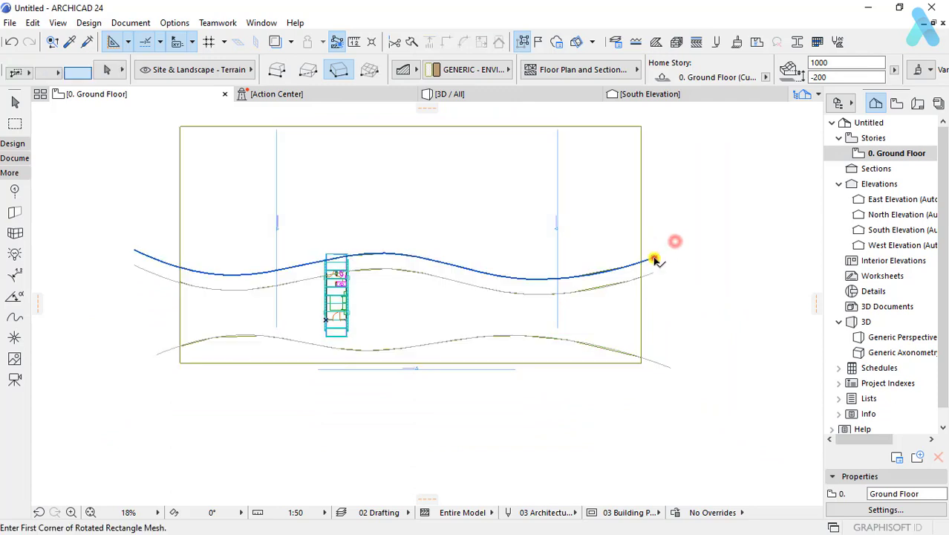
left_click(652, 257)
left_click(652, 275, "shift")
left_click_drag(652, 275, 652, 223, "ctrl")
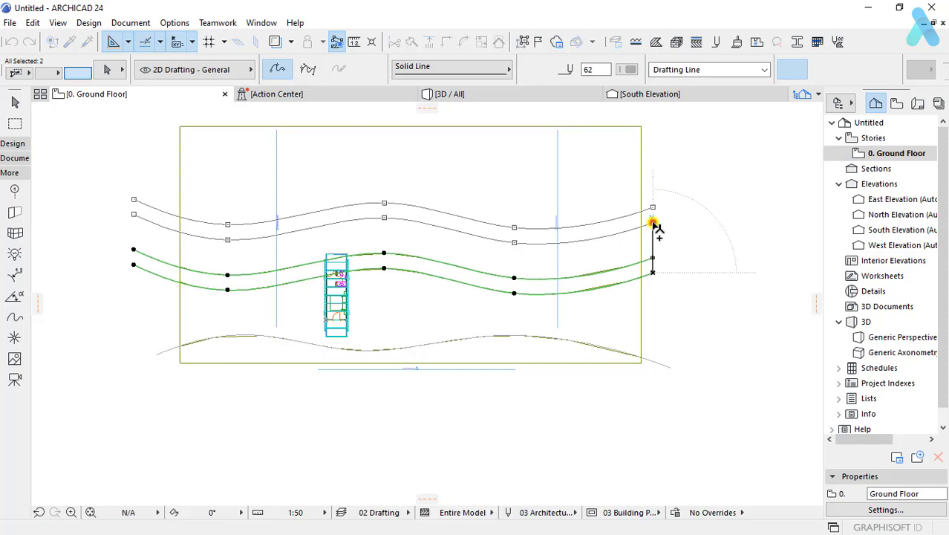
left_click(651, 222)
Step: Add both copied splines to the terrain mesh as new ridges
scroll(622, 280, "up", 1)
left_click(721, 182)
left_click(661, 174)
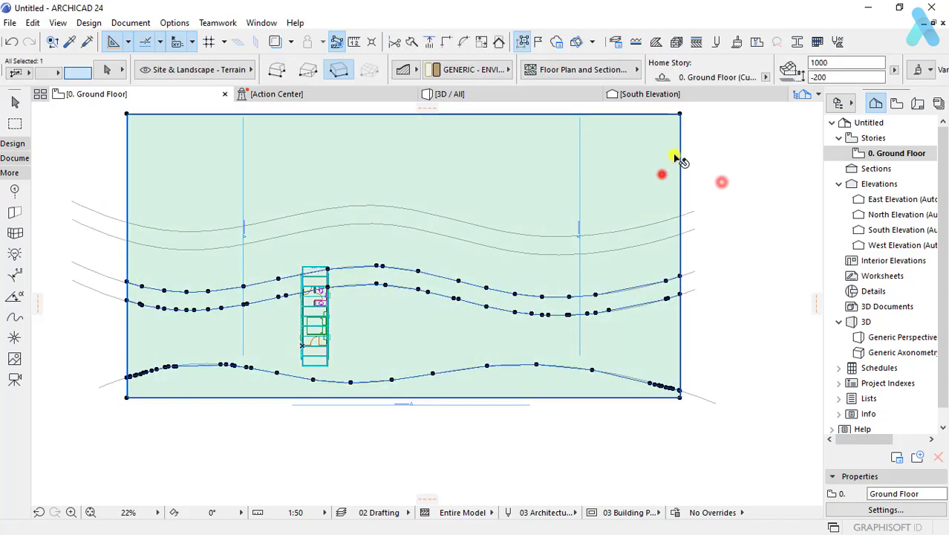
left_click(719, 189)
left_click(680, 231)
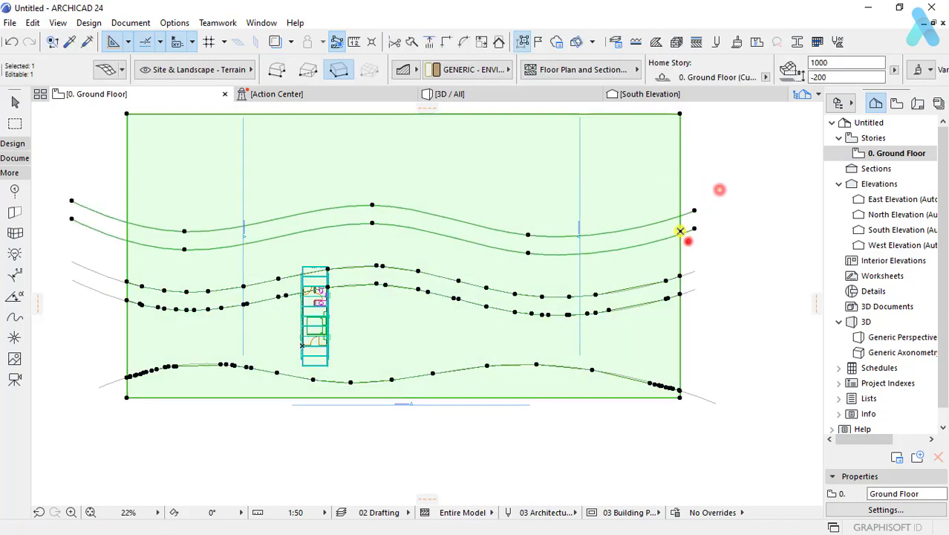
left_click(659, 222)
left_click(530, 239)
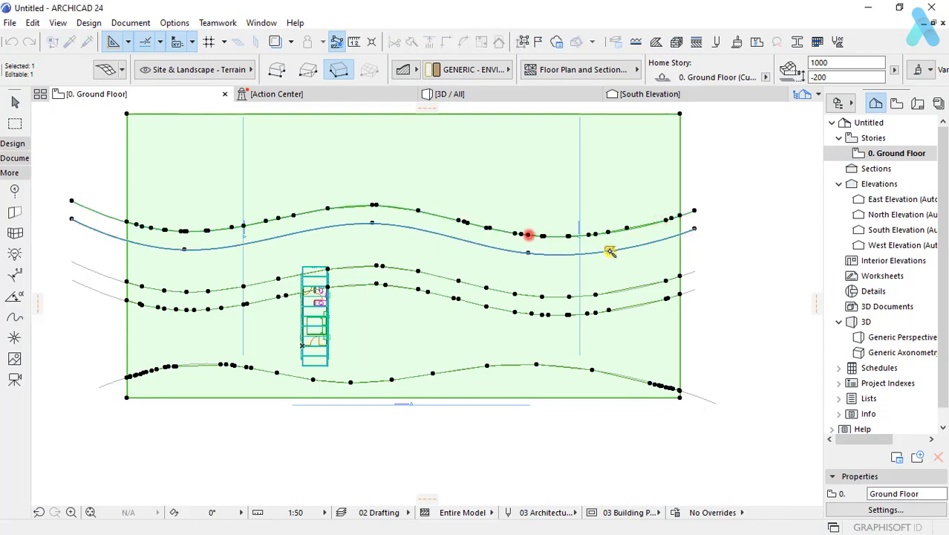
left_click(609, 250)
left_click(520, 240)
Step: Select the mesh's bottom-right corner point and bring up its height setting
left_click(738, 278)
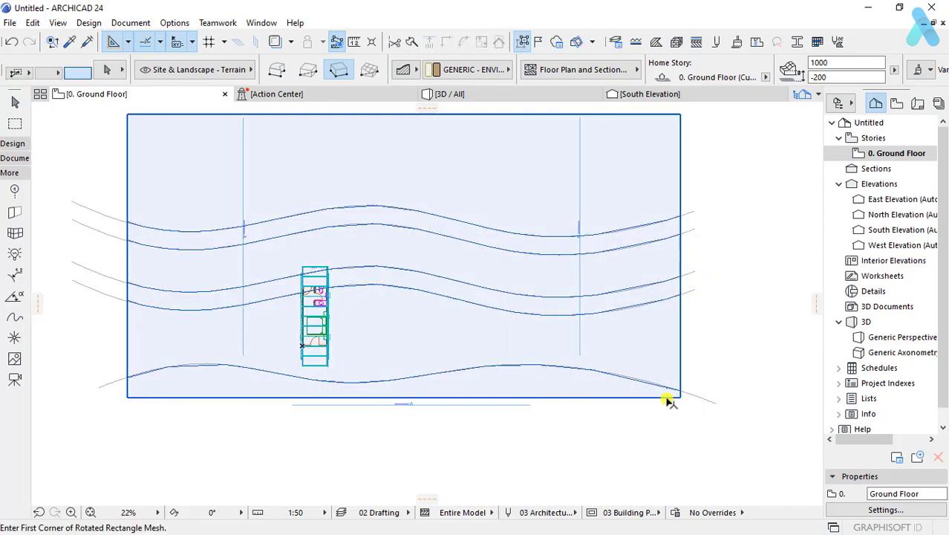
left_click(679, 398, "shift")
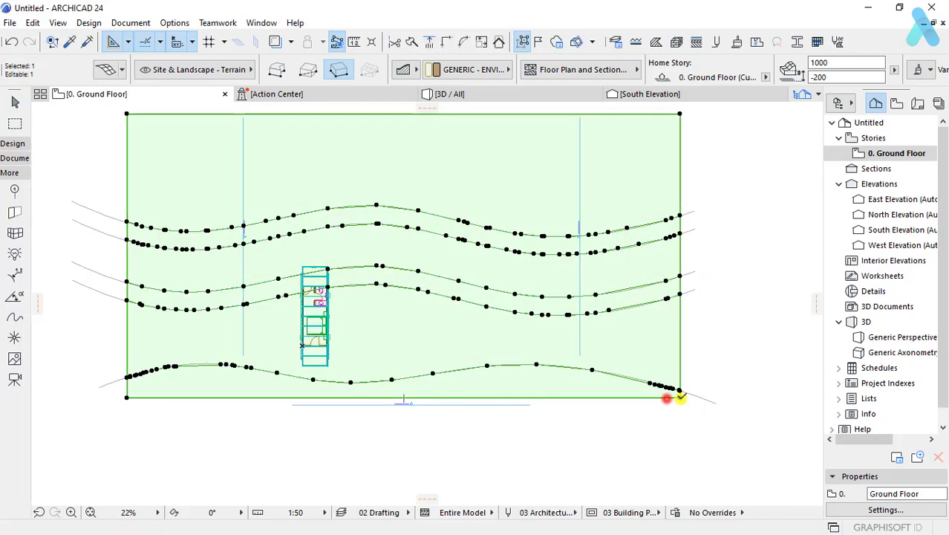
left_click(679, 398)
left_click(817, 137)
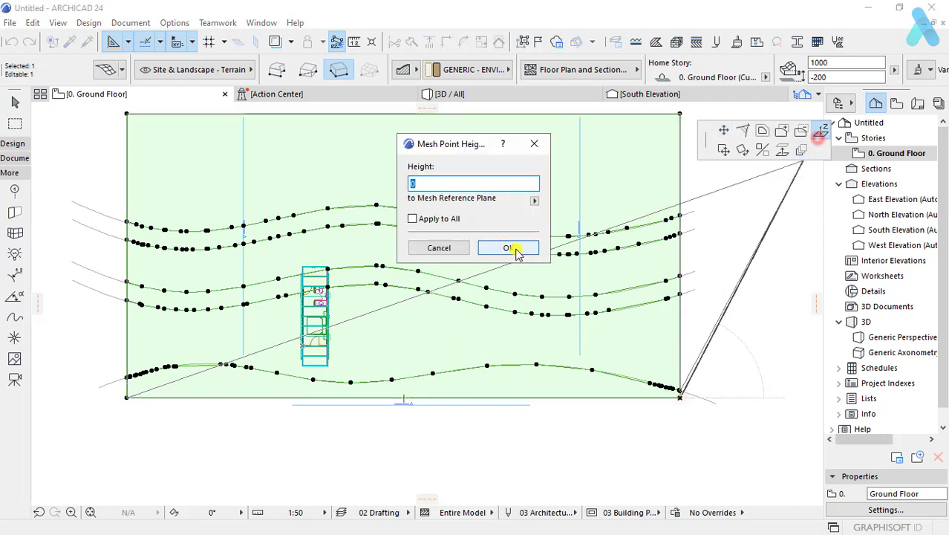
Step: Raise the mesh's bottom-right corner point to a height of 300
left_click(493, 247)
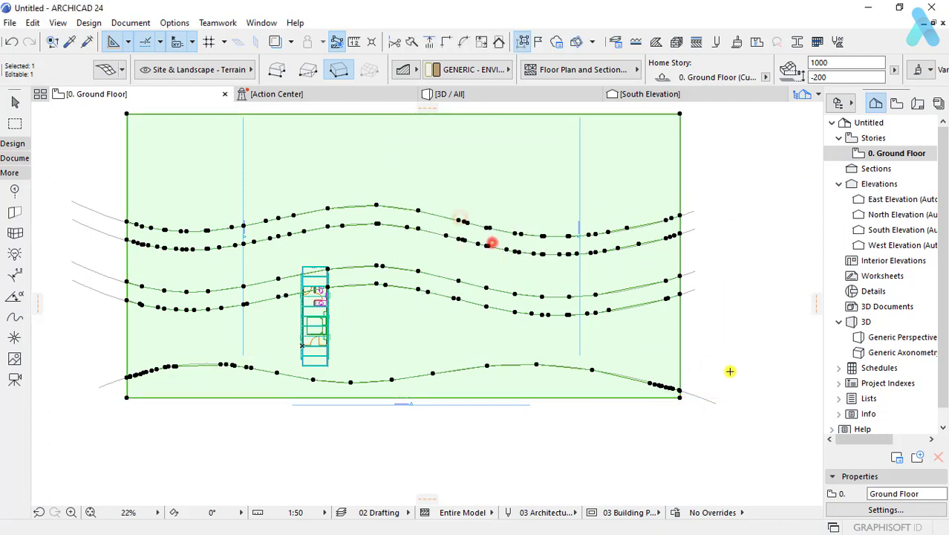
left_click(757, 320)
left_click(664, 386, "shift")
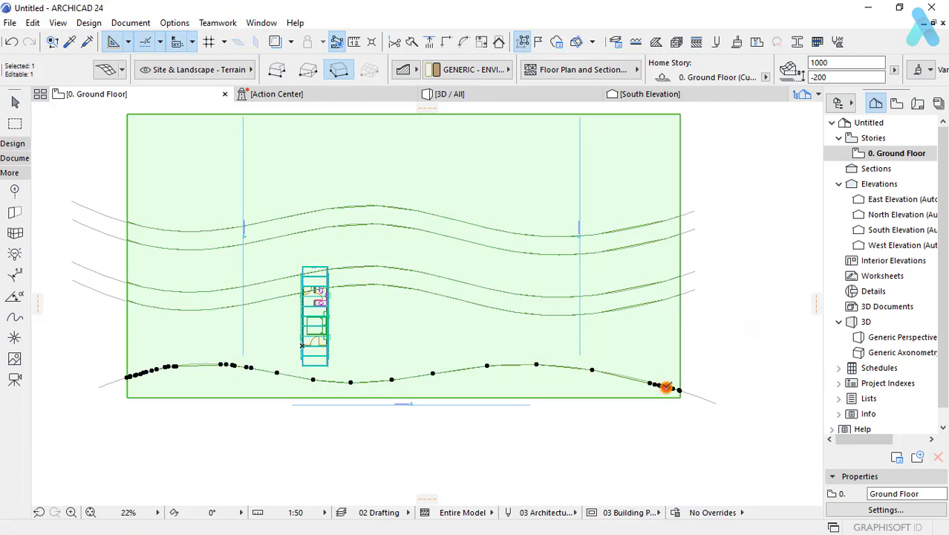
left_click(666, 386)
type("300")
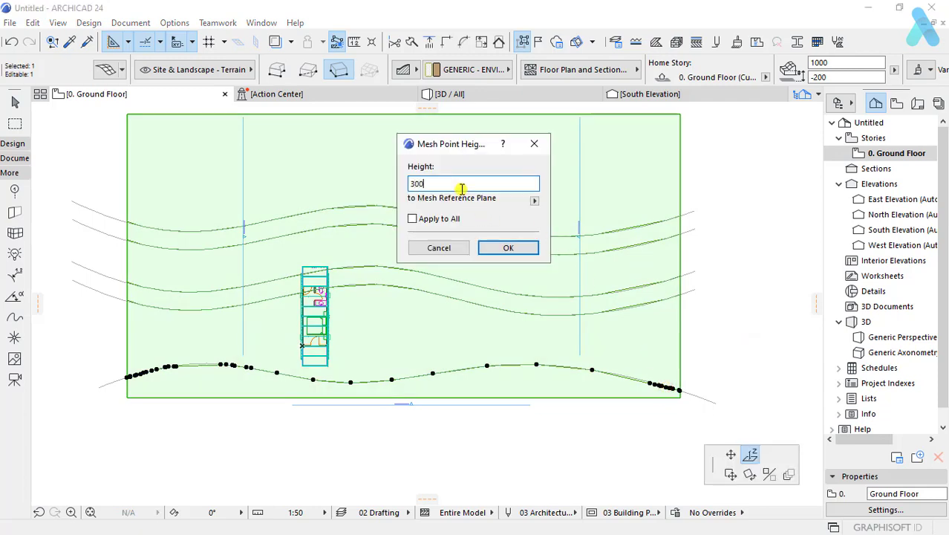
left_click(505, 247)
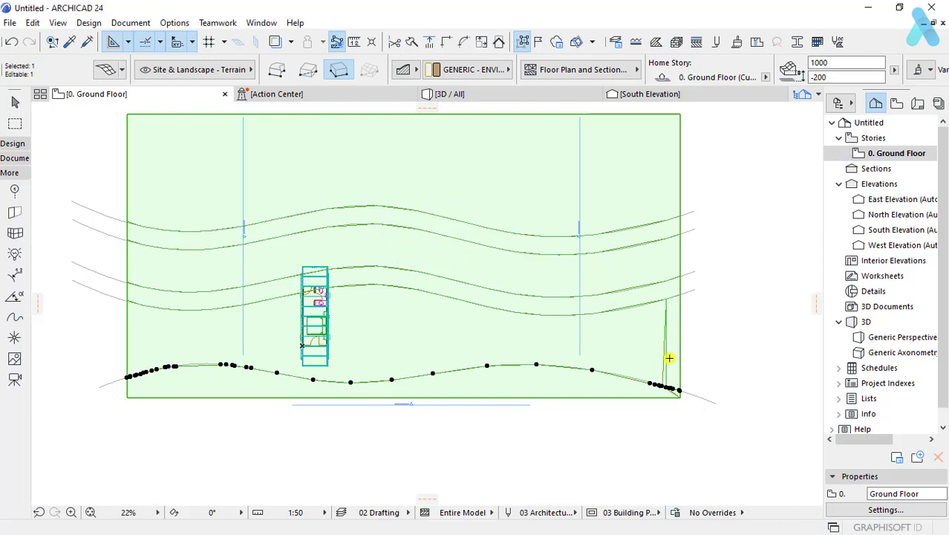
left_click(652, 384)
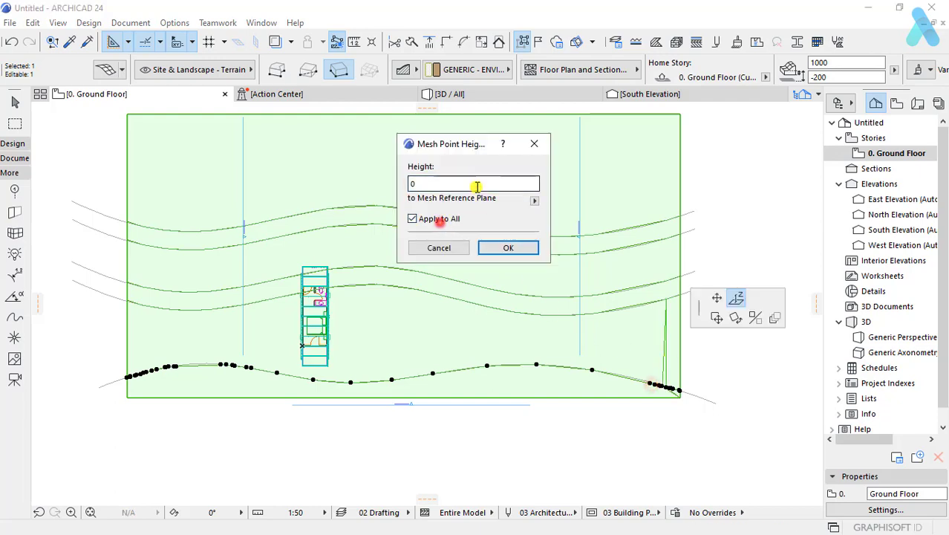
key("Return")
scroll(398, 305, "up", 2)
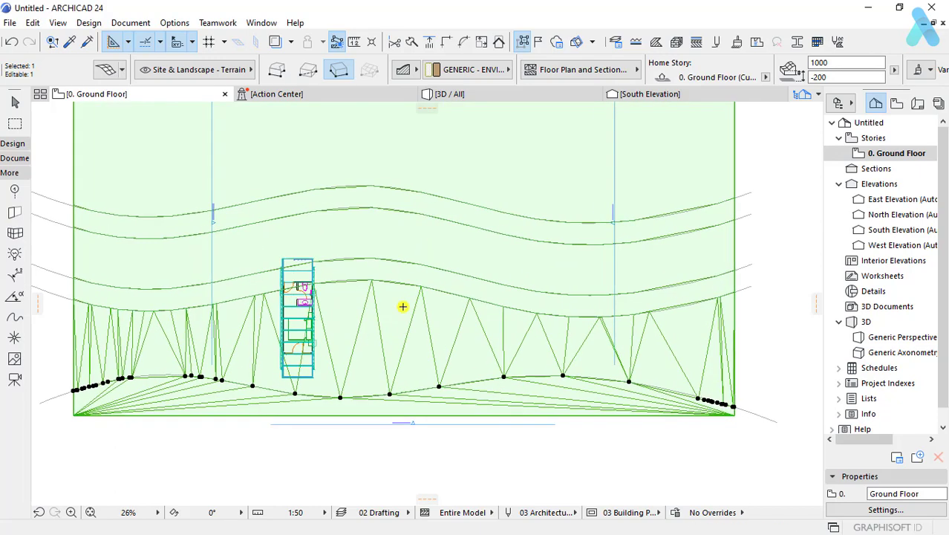
left_click(462, 294)
key("Return")
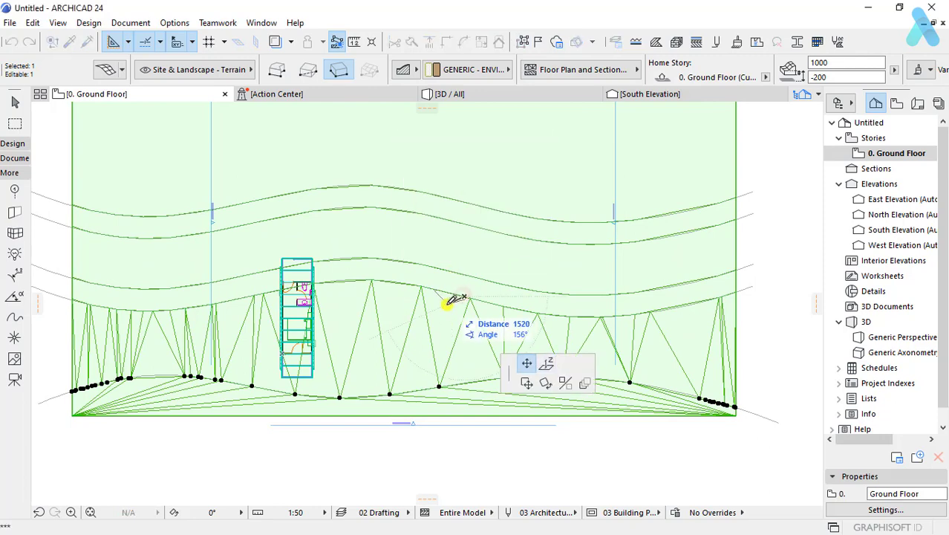
Step: Give every point on the front spline ridge the same height using Apply to All
left_click(781, 286)
left_click(681, 303)
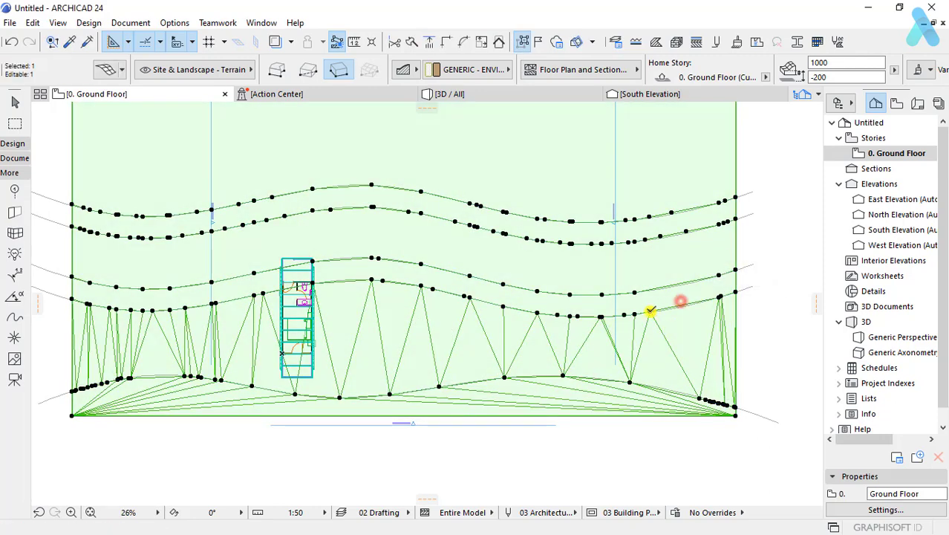
left_click(651, 312)
left_click(648, 313)
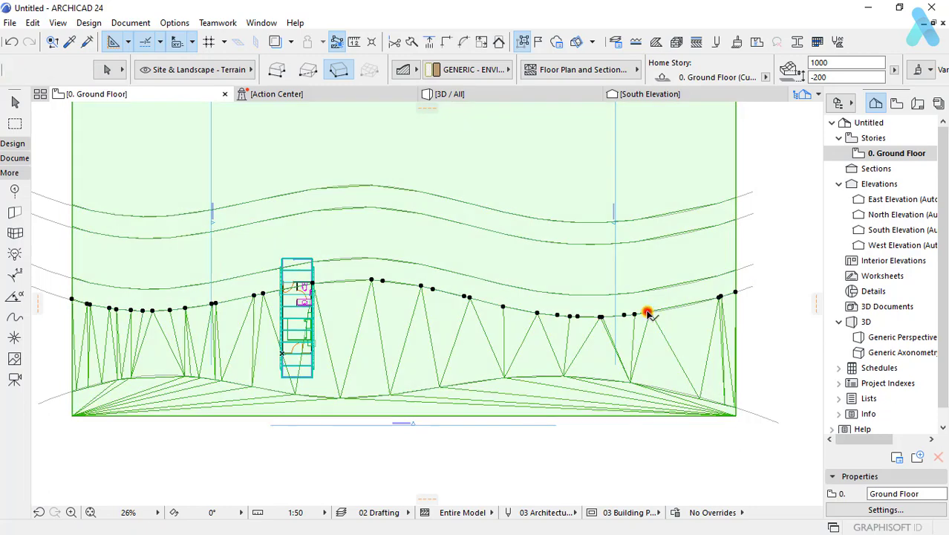
left_click(648, 312)
left_click(741, 130)
type("2000")
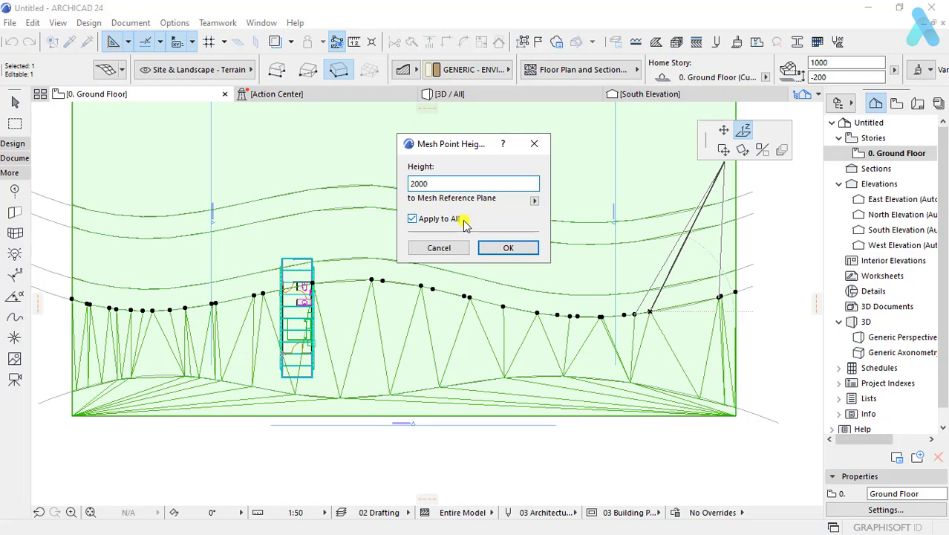
key("Return")
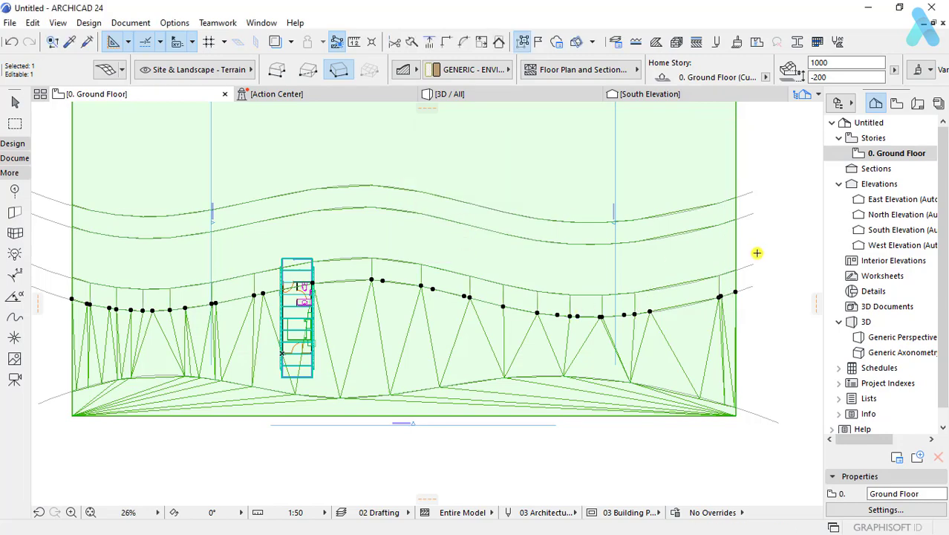
Step: Deselect the terrain mesh and switch to the 3D view of the cabin
left_click(756, 253)
left_click(720, 277)
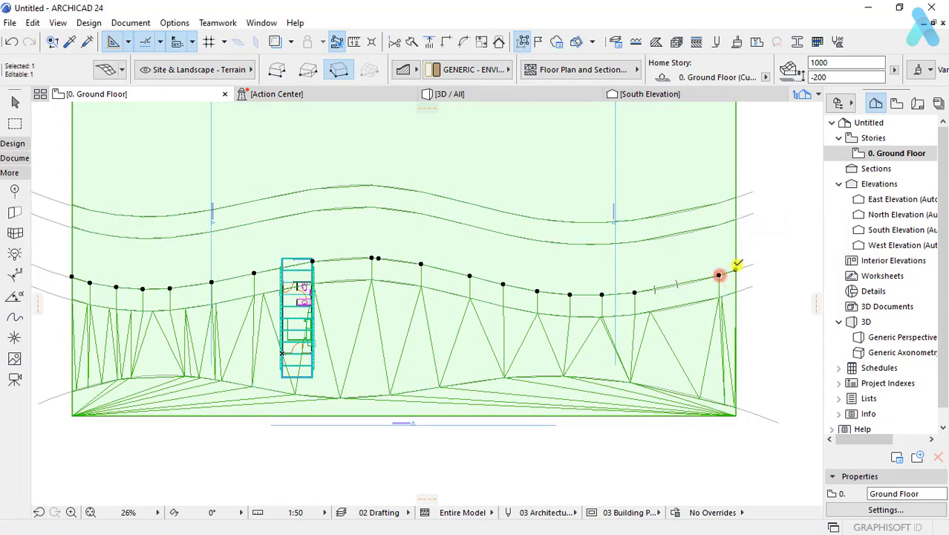
left_click(768, 229)
left_click(460, 95)
Step: Move the terrain mesh down to elevation -2762, undoing a first misplaced move
scroll(496, 274, "down", 5)
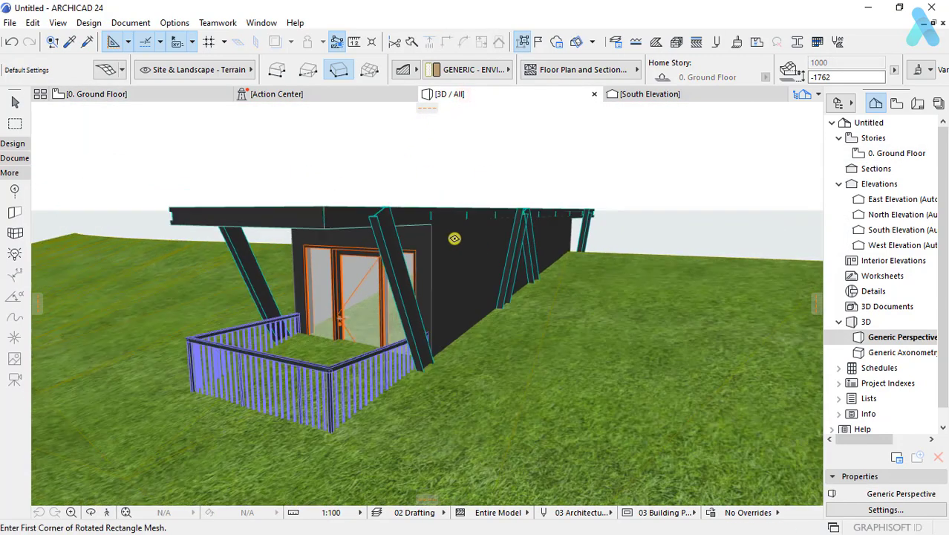
mouse_move(468, 303)
middle_mouse_down("shift")
mouse_move(579, 203)
mouse_move(686, 303)
mouse_move(627, 362)
mouse_move(653, 324)
mouse_move(228, 205)
mouse_move(218, 186)
middle_mouse_up("shift")
left_click(228, 205, "shift")
key("ctrl+d")
left_click(190, 166)
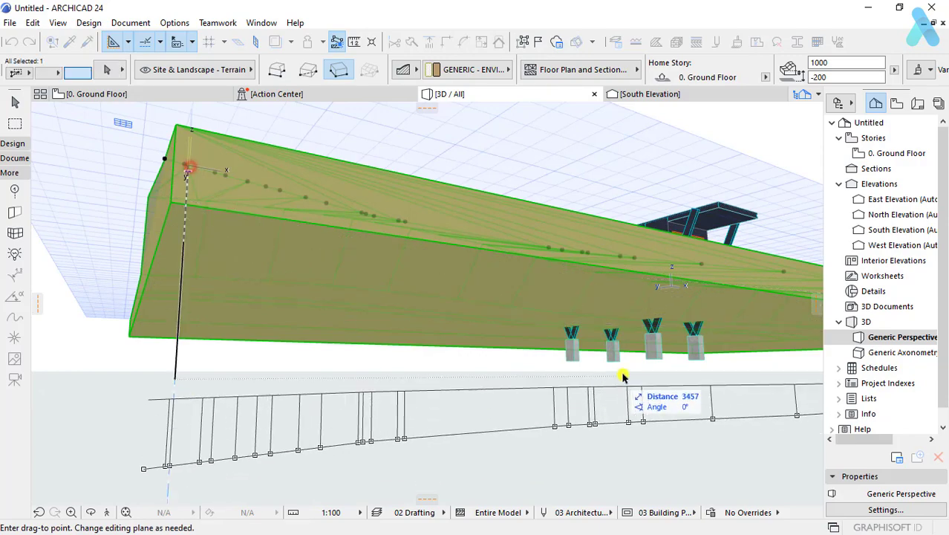
left_click(658, 337)
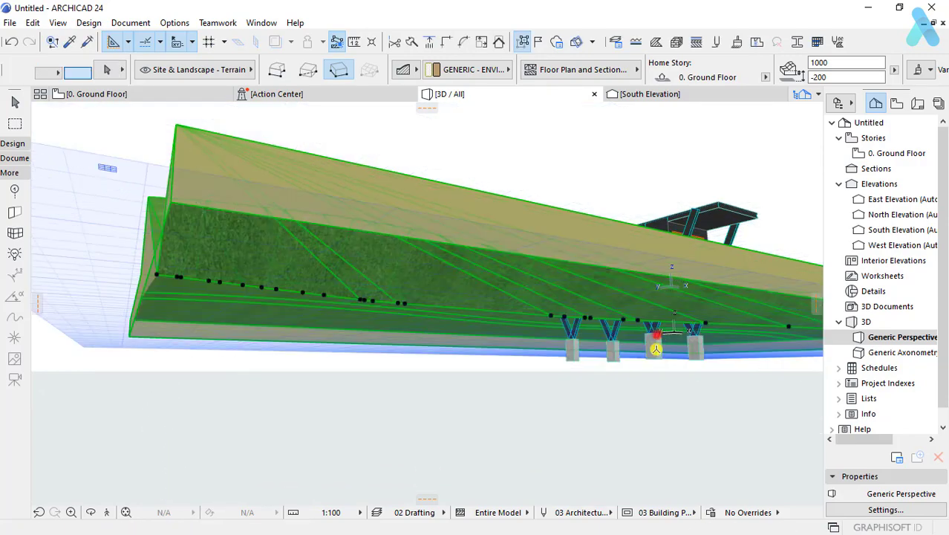
mouse_move(657, 337)
middle_mouse_down("shift")
mouse_move(641, 373)
mouse_move(724, 375)
mouse_move(548, 384)
mouse_move(337, 154)
middle_mouse_up("shift")
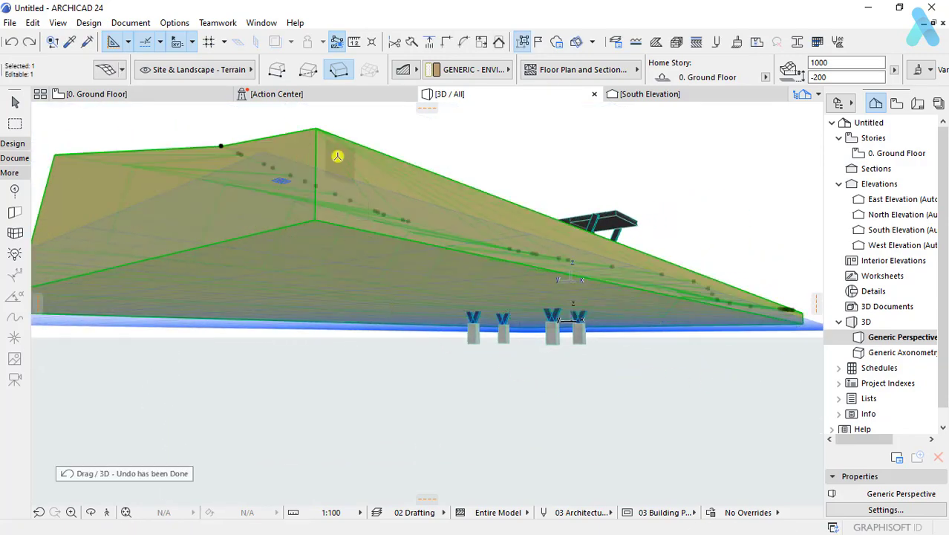
key("ctrl+d")
left_click(318, 131)
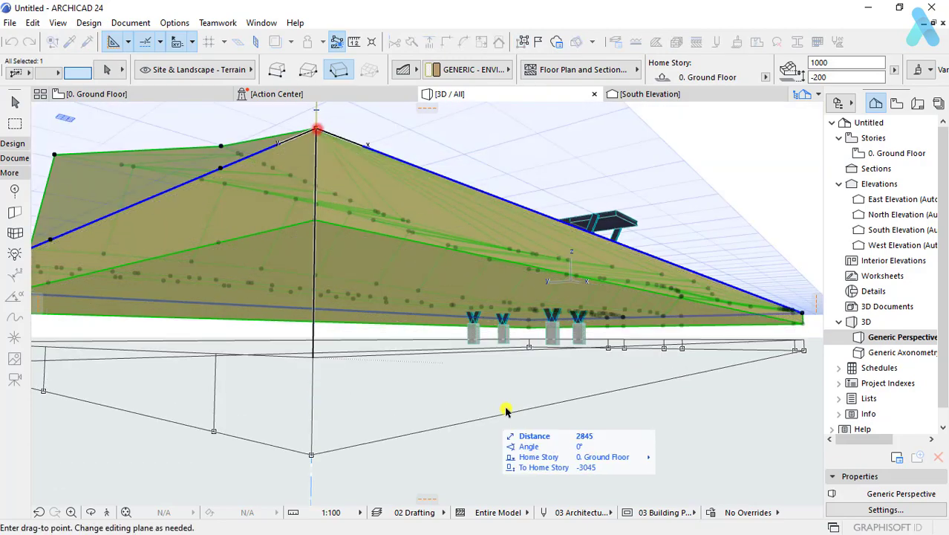
left_click_drag(317, 131, 554, 345)
left_click(554, 345)
mouse_move(555, 346)
middle_mouse_down("shift")
mouse_move(546, 405)
mouse_move(519, 352)
middle_mouse_up("shift")
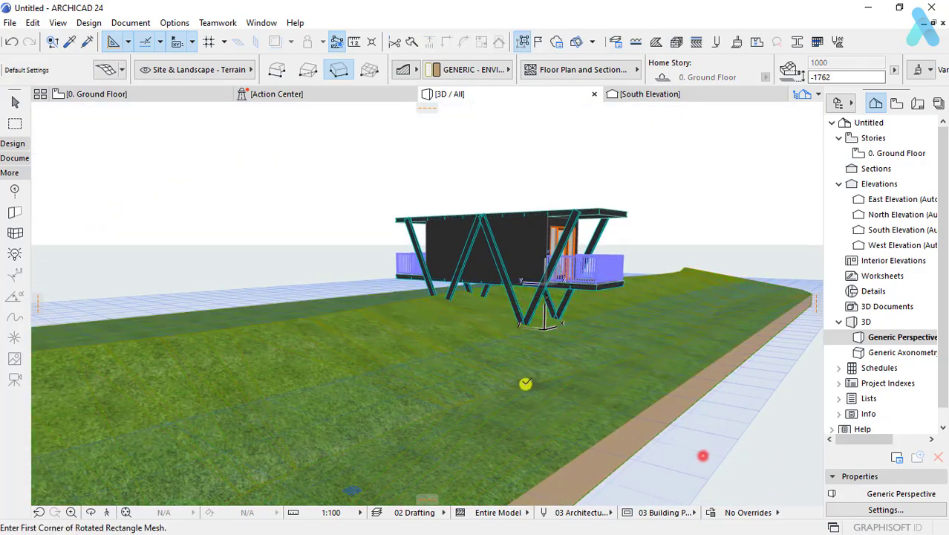
Step: Add a new point on the mesh edge and set it to elevation 0
left_click(513, 369)
left_click(544, 319)
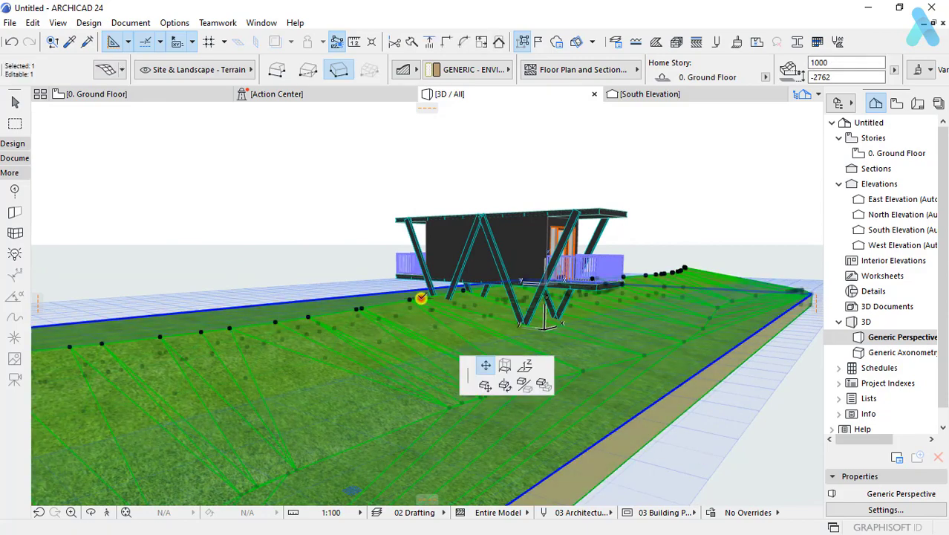
left_click(752, 143)
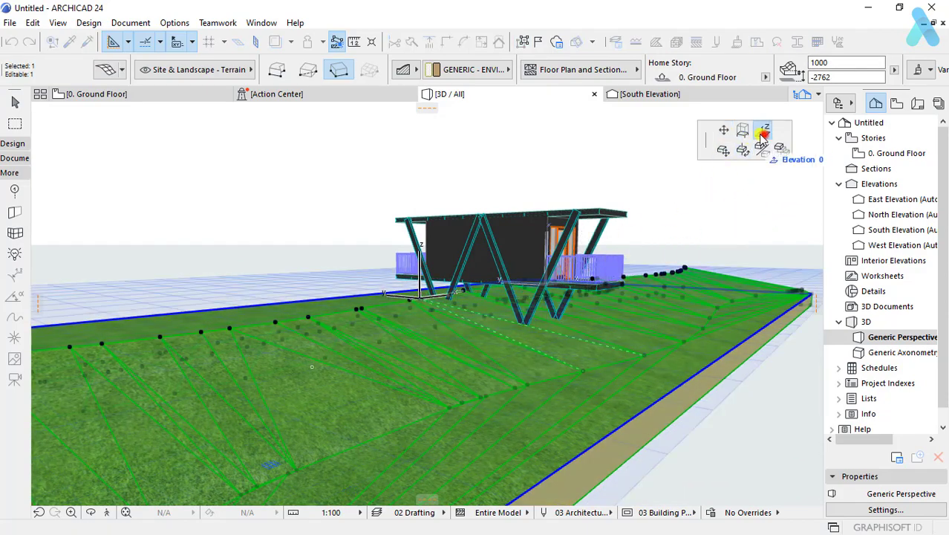
left_click(419, 298)
left_click(409, 303)
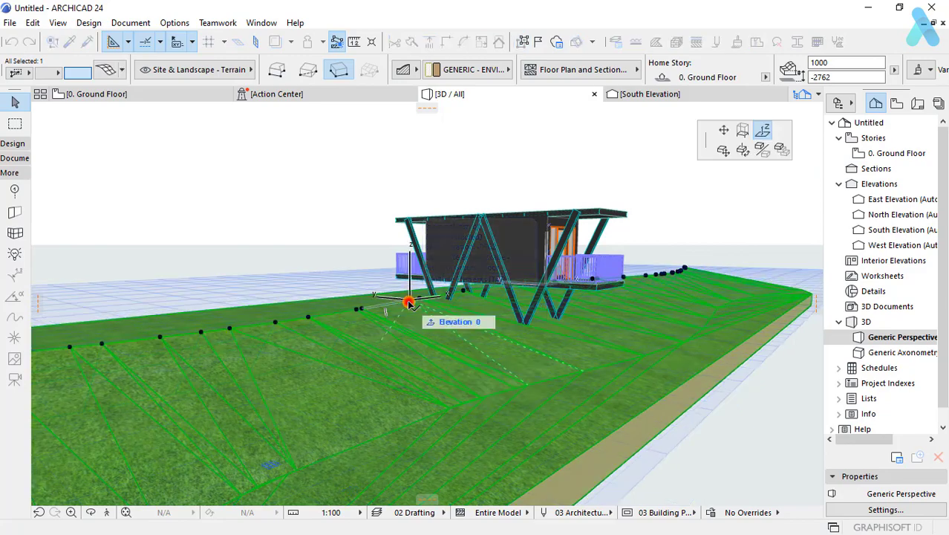
left_click(433, 331)
Step: Raise all front spline ridge points to 500 and check the result in 3D
key("F2")
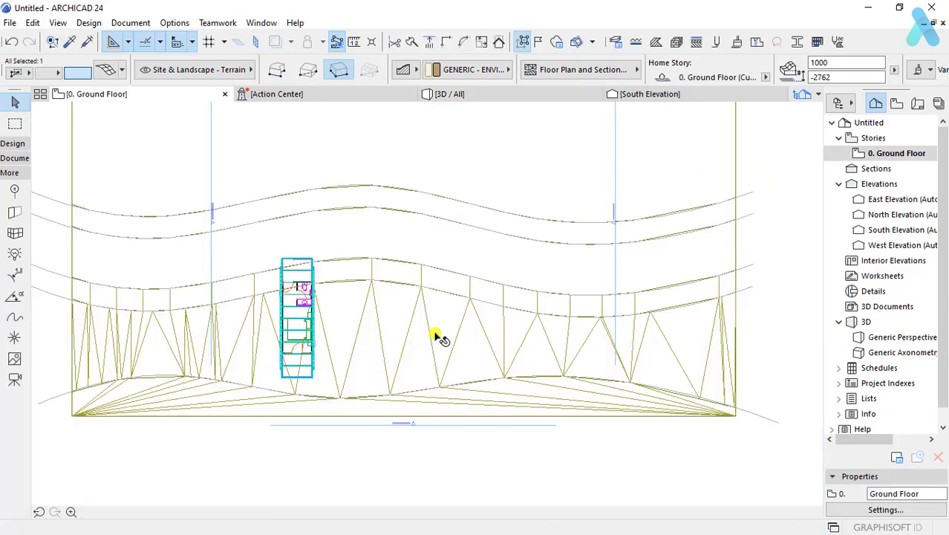
left_click(422, 291)
left_click(420, 288)
type("500")
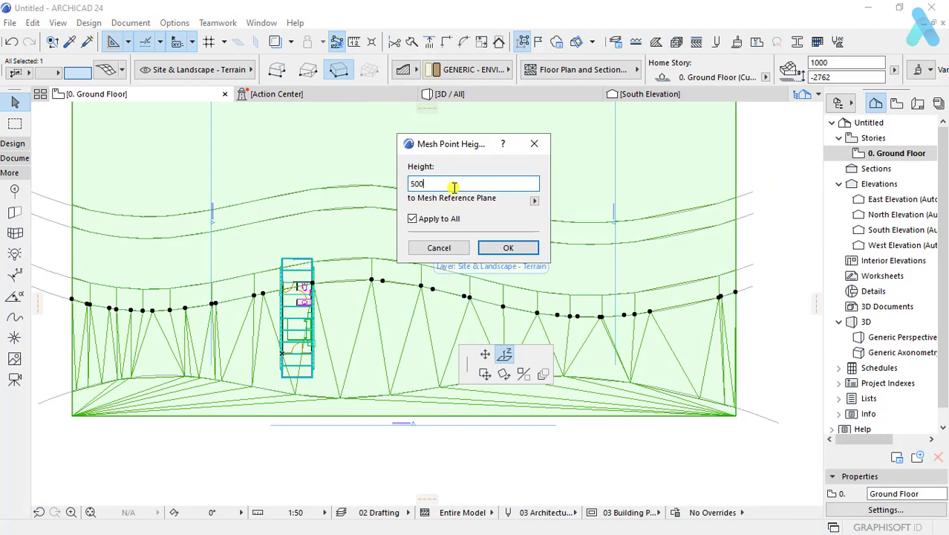
key("Return")
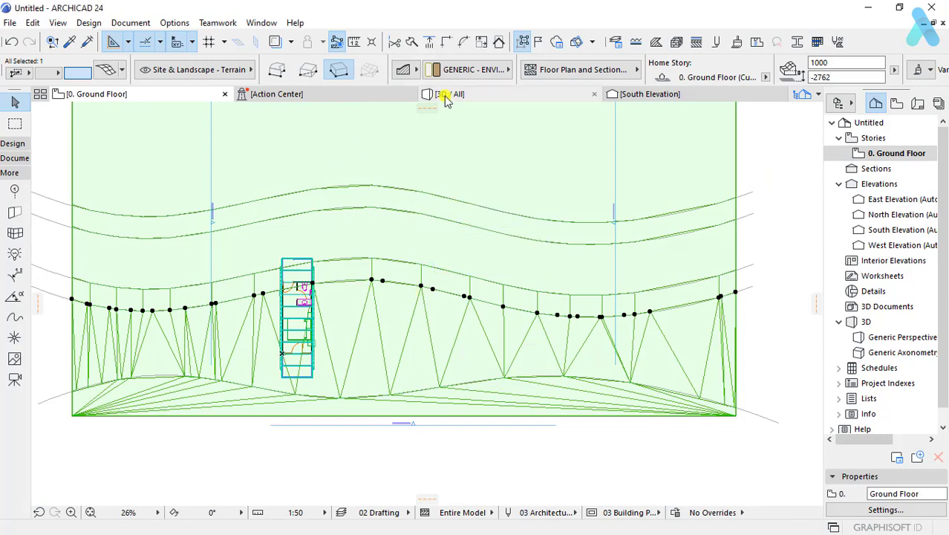
left_click(450, 95)
mouse_move(502, 356)
middle_mouse_down("shift")
mouse_move(586, 353)
mouse_move(405, 369)
middle_mouse_up("shift")
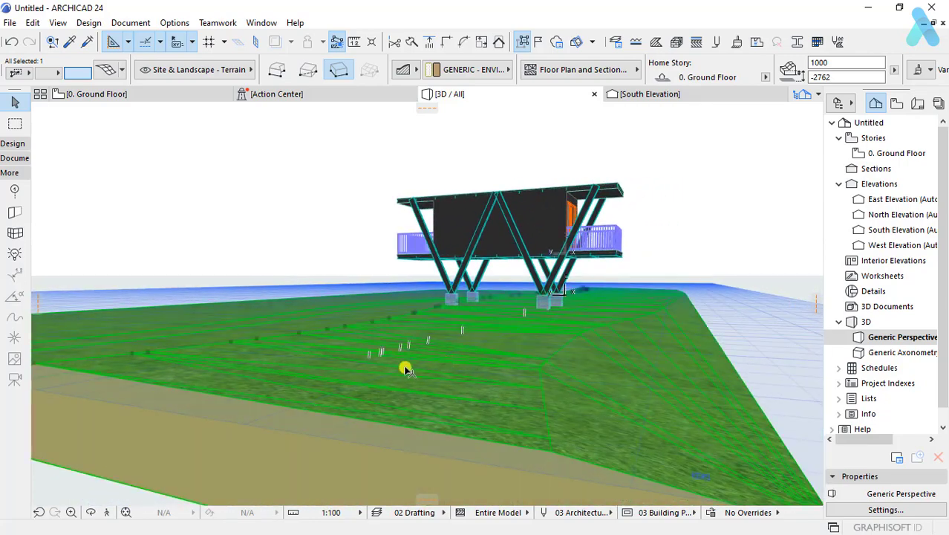
key("F2")
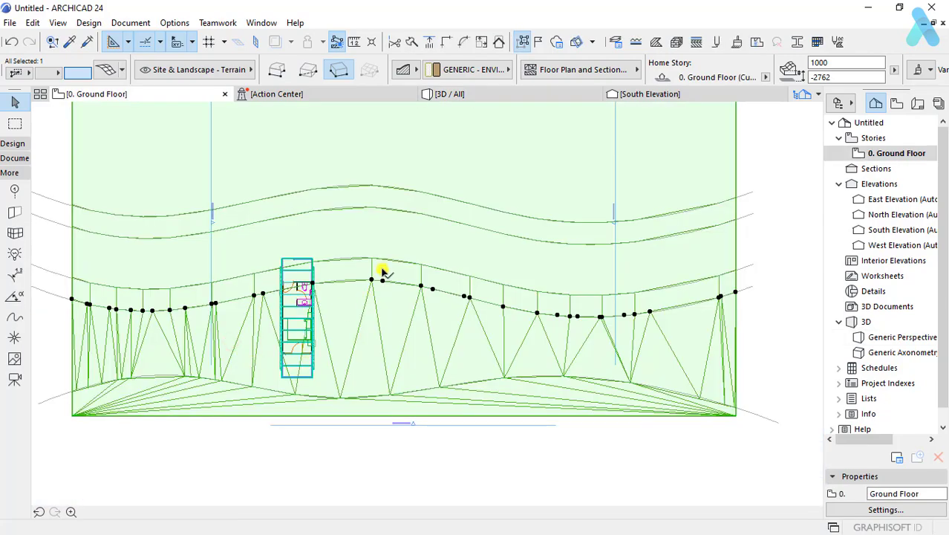
Step: Reapply the 500 height to the front ridge after cancelling a boundary point height change
left_click(371, 283)
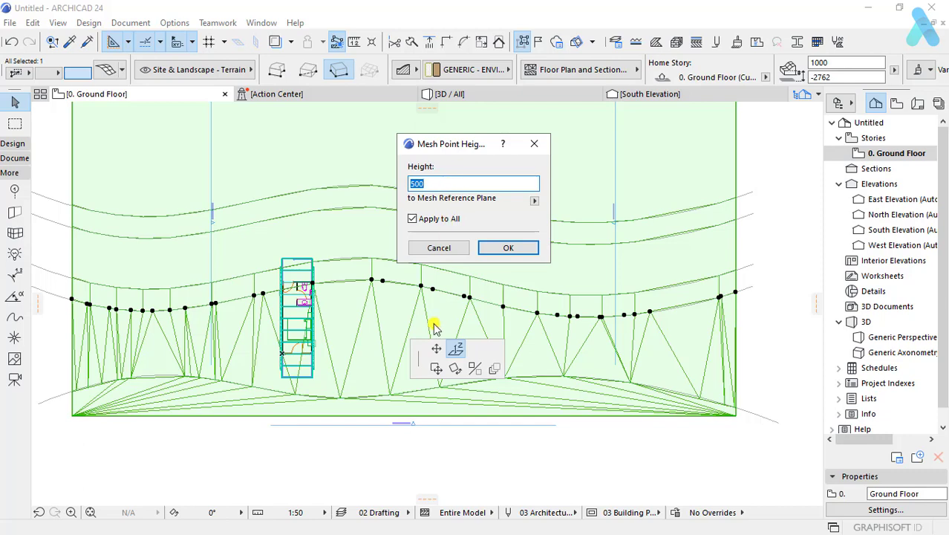
key("Return")
left_click(440, 387)
left_click(440, 385)
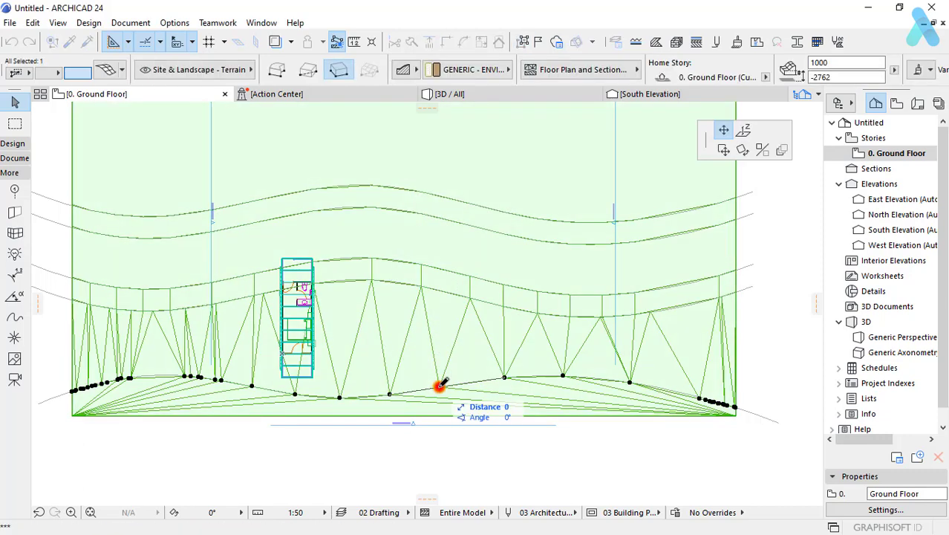
left_click(745, 131)
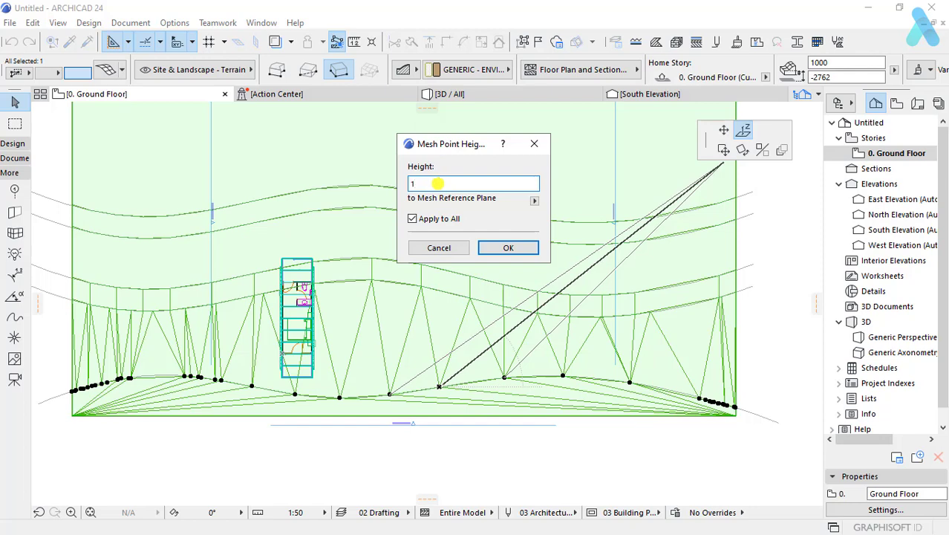
left_click(435, 245)
left_click(421, 288)
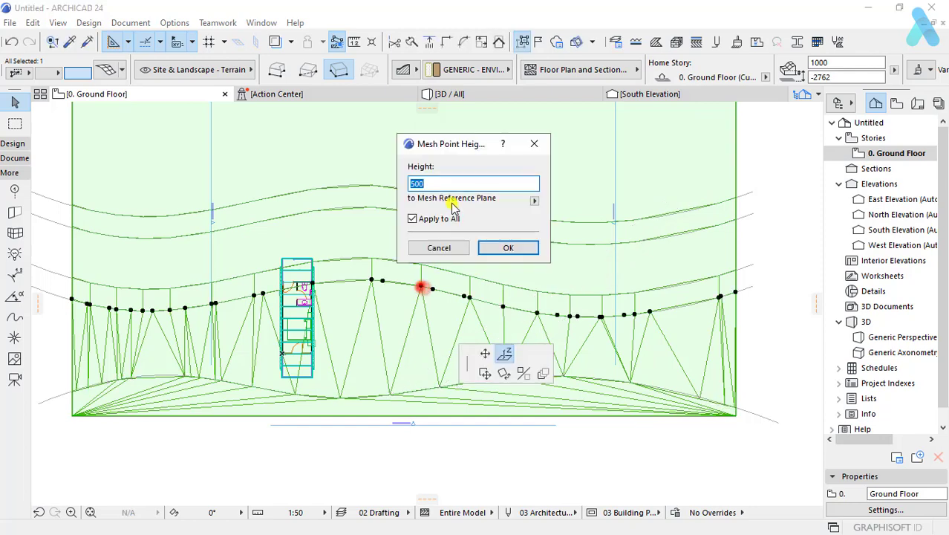
key("Escape")
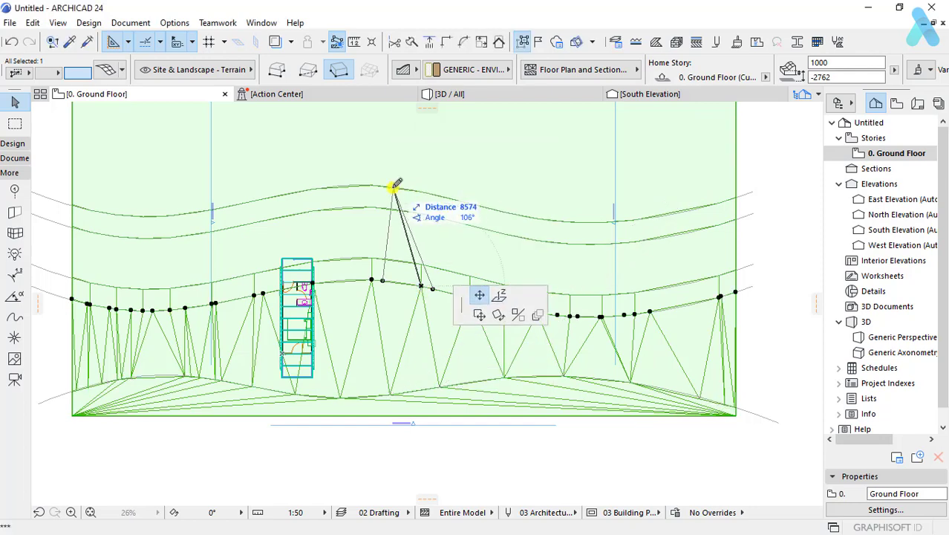
key("Escape")
scroll(319, 347, "up", 3)
key("Escape")
Step: Start setting the next ridge's points to 500 with Apply to All
double_click(307, 343)
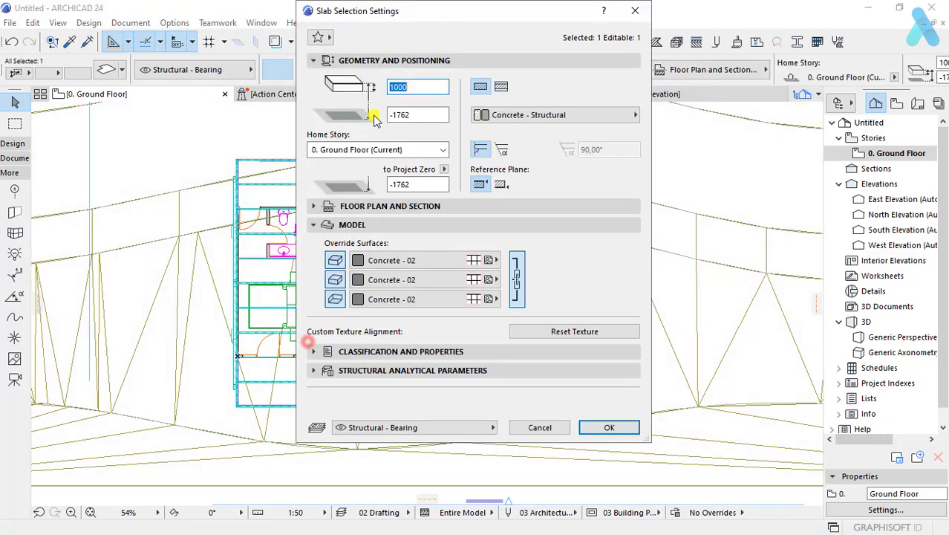
key("Escape")
left_click(528, 222)
left_click(529, 221)
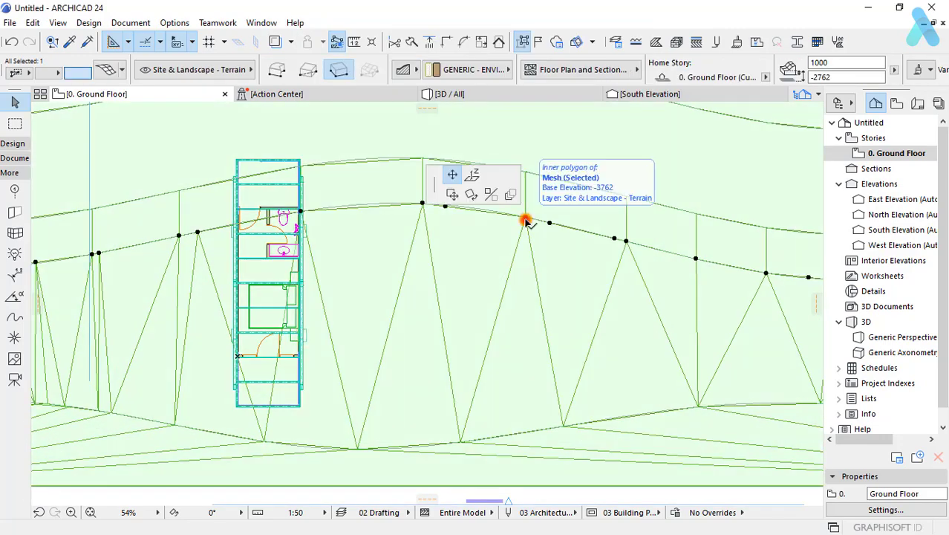
scroll(505, 312, "down", 2)
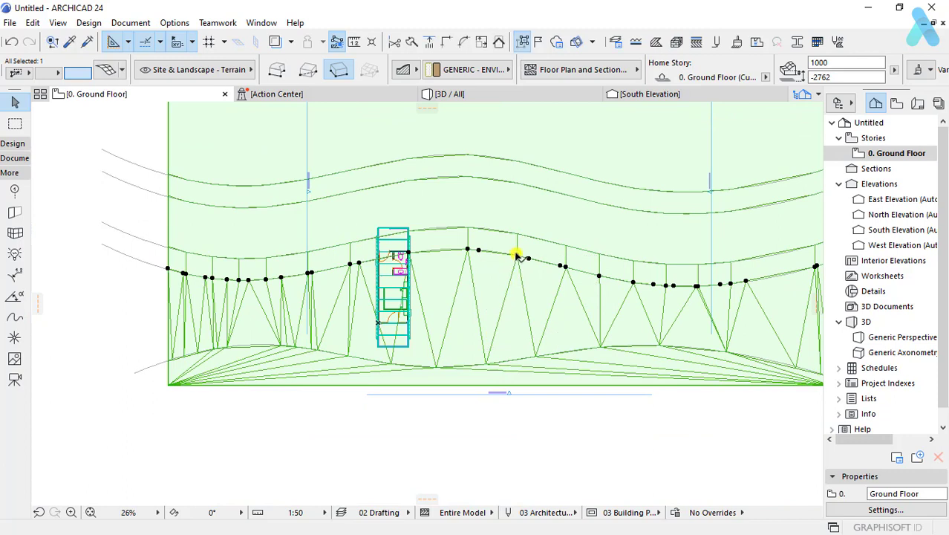
left_click(517, 255)
left_click(743, 130)
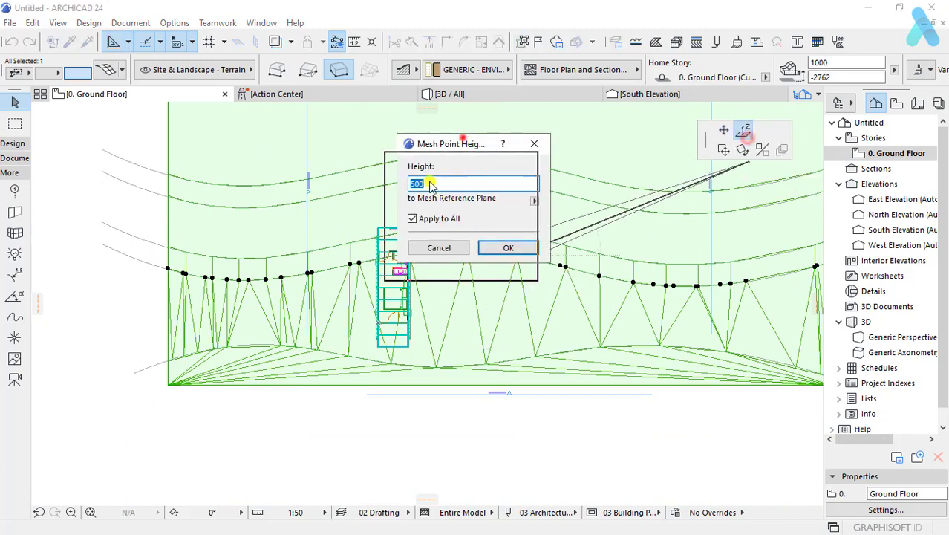
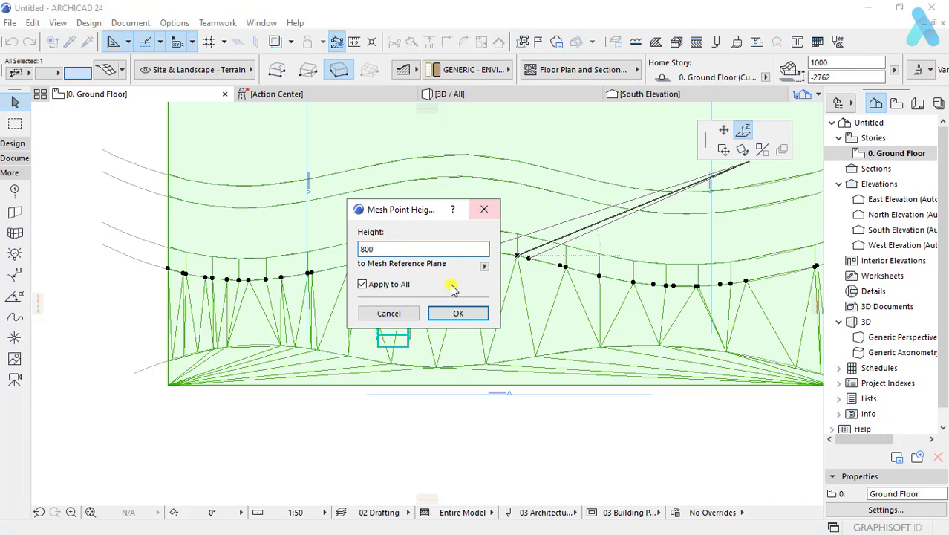
Step: Set the selected terrain mesh points to a height of 800
left_click(454, 313)
scroll(450, 297, "down", 2)
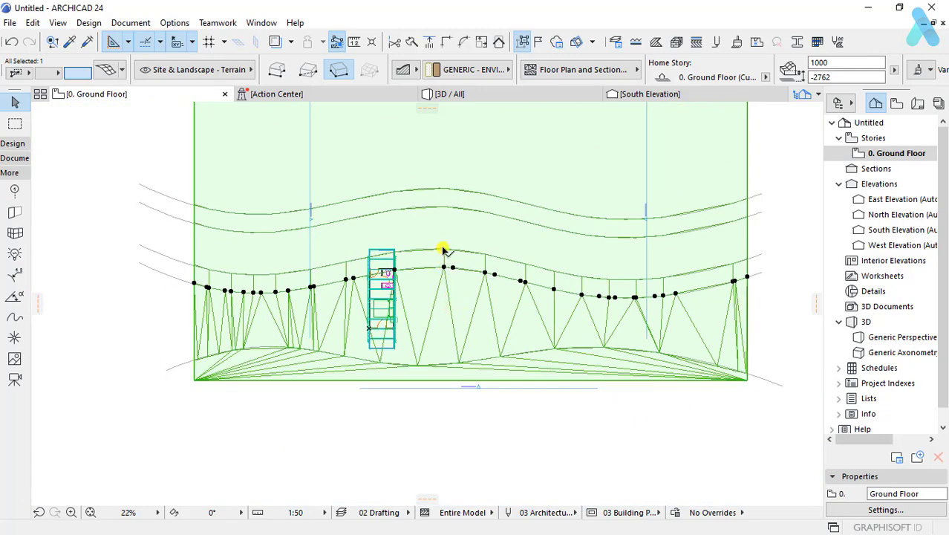
left_click(443, 248)
type("8")
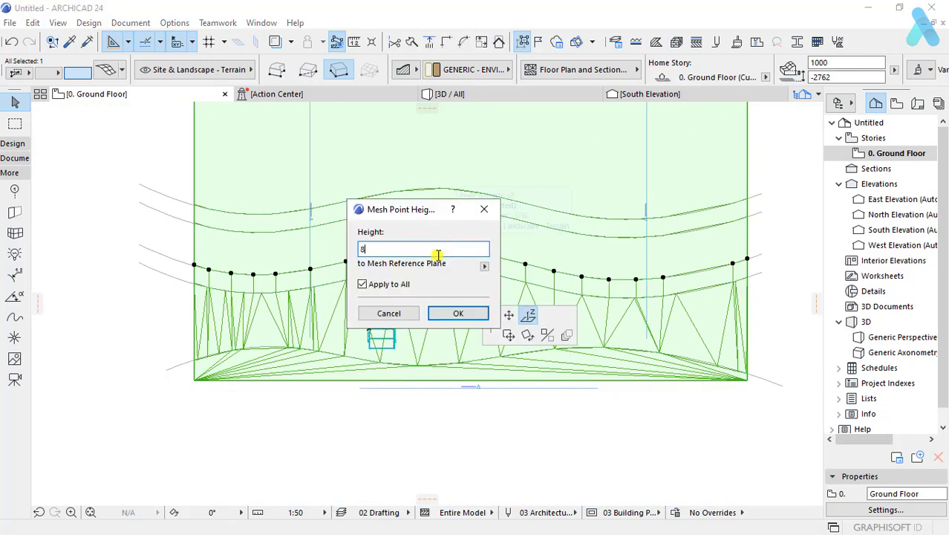
type("00")
key("Return")
Step: Elevate another terrain point from the 3D view and confirm its mesh point height in plan
left_click(446, 94)
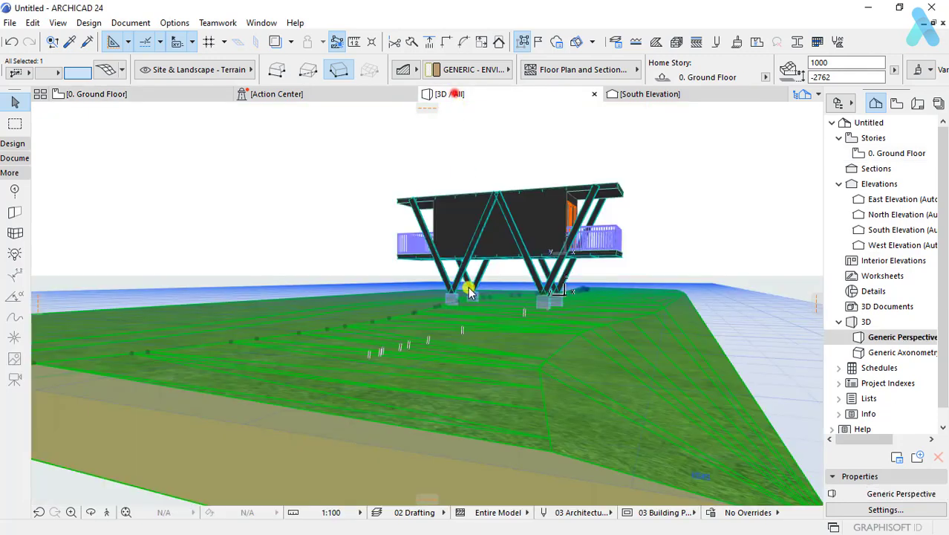
middle_click_drag(491, 332, 512, 349, "shift")
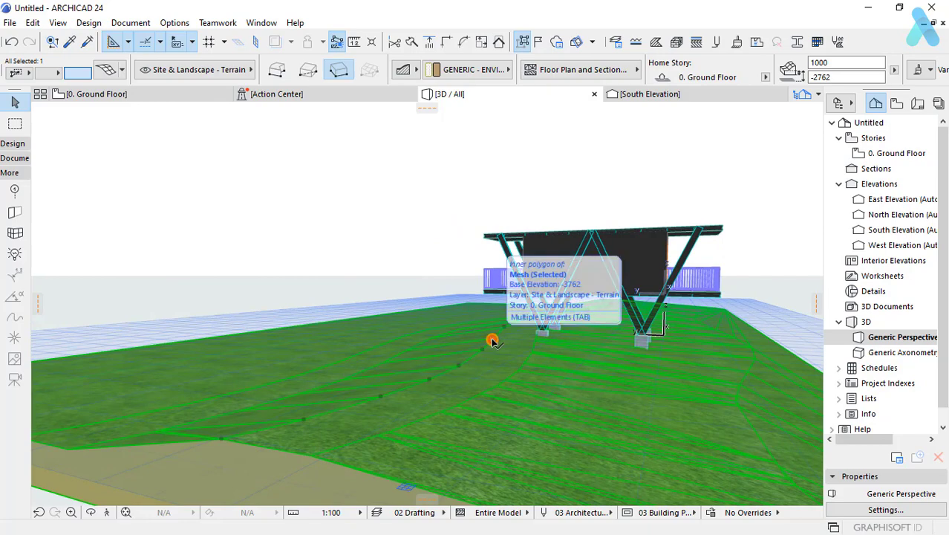
left_click(493, 340)
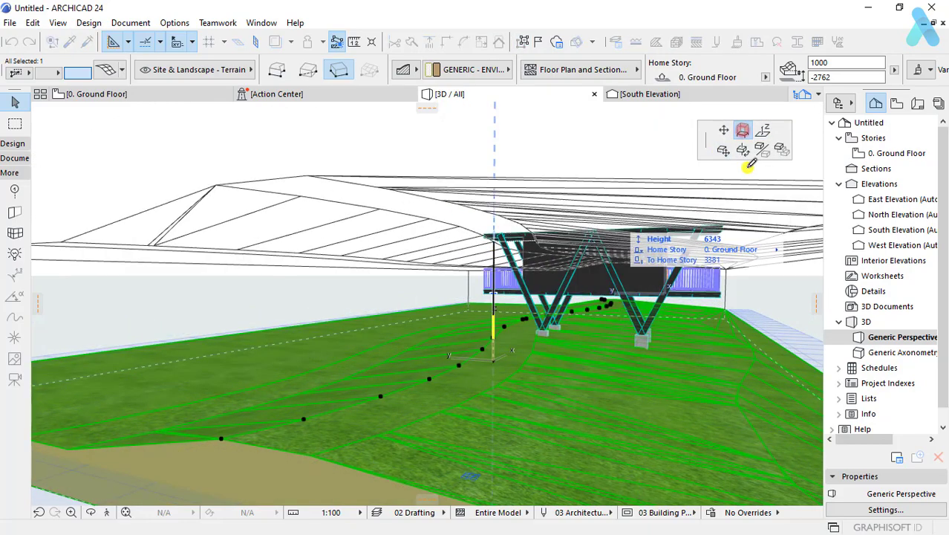
left_click(746, 162)
key("F2")
left_click(449, 250)
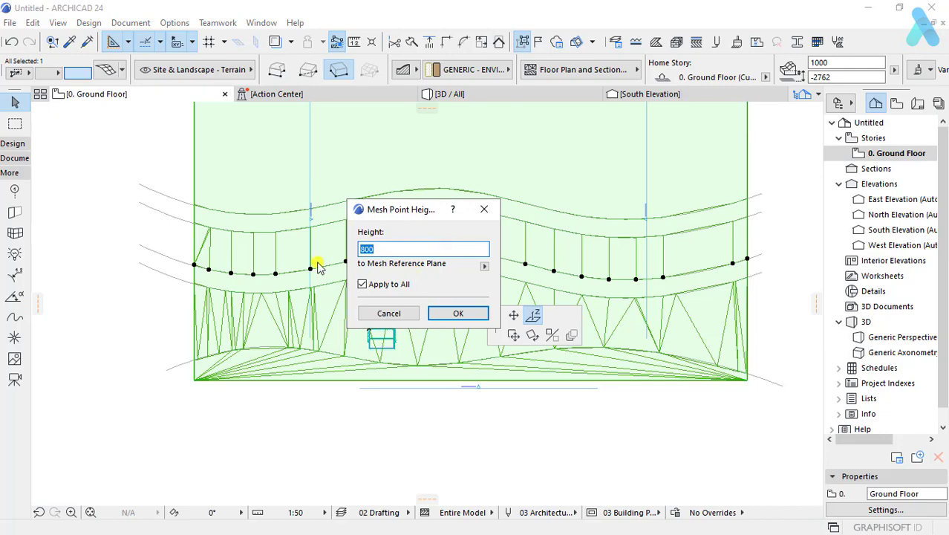
key("Return")
Step: Raise a terrain point in 3D into a peak at elevation 800
left_click(466, 96)
left_click(490, 342)
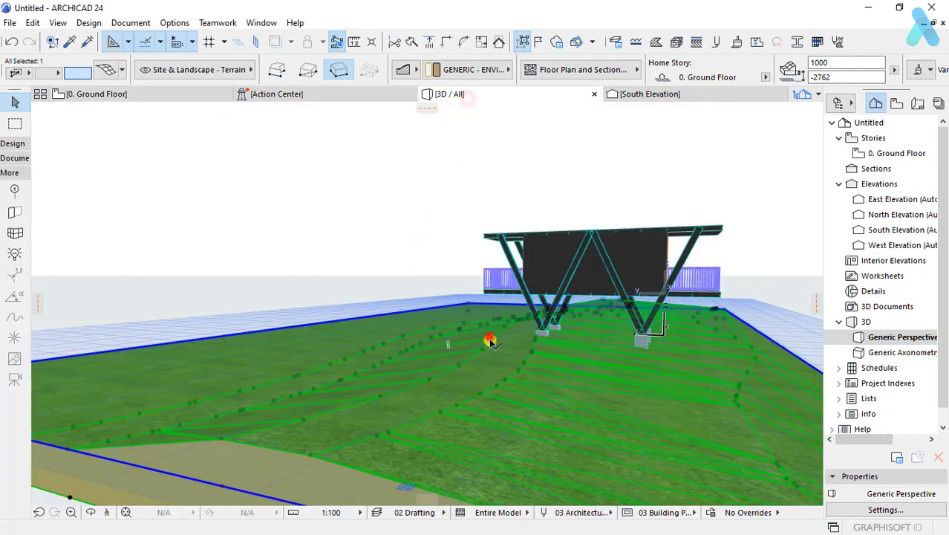
left_click(492, 340)
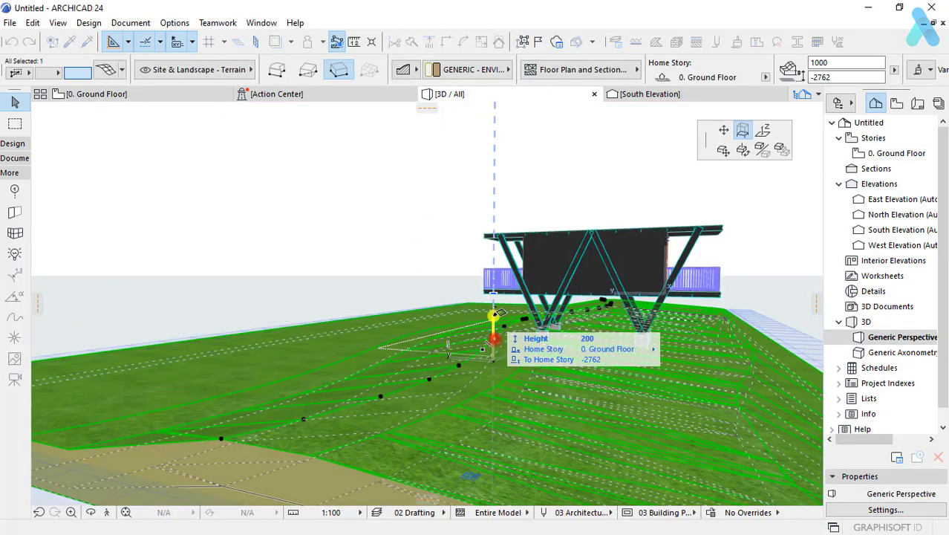
left_click(762, 131)
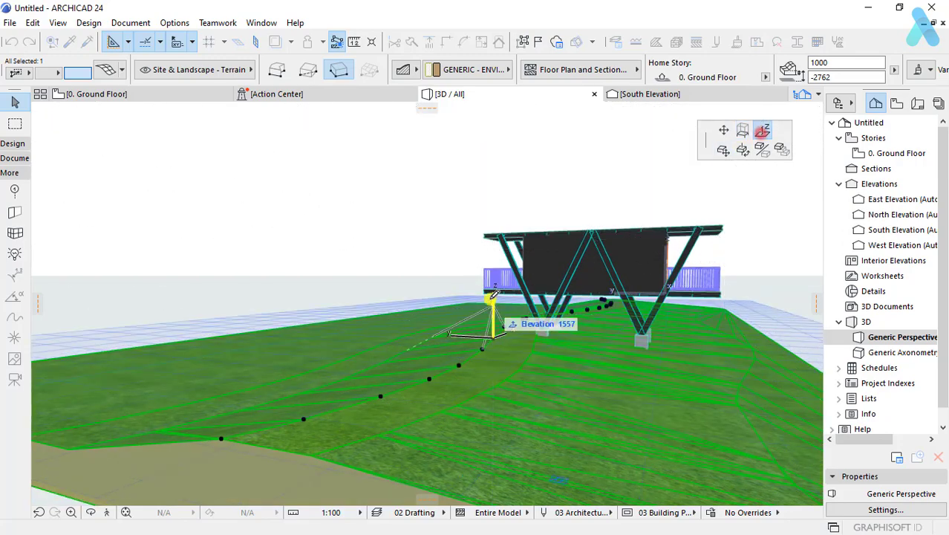
left_click(483, 294)
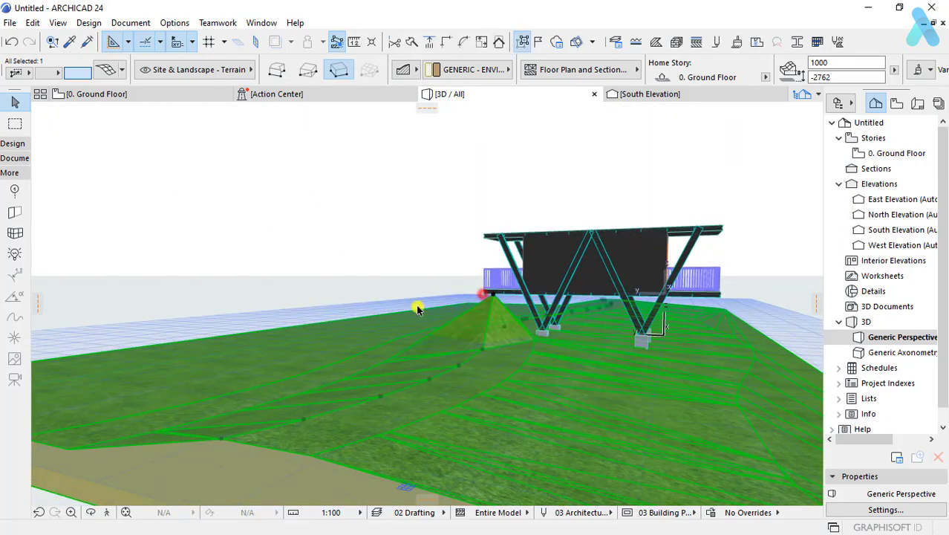
left_click(480, 352)
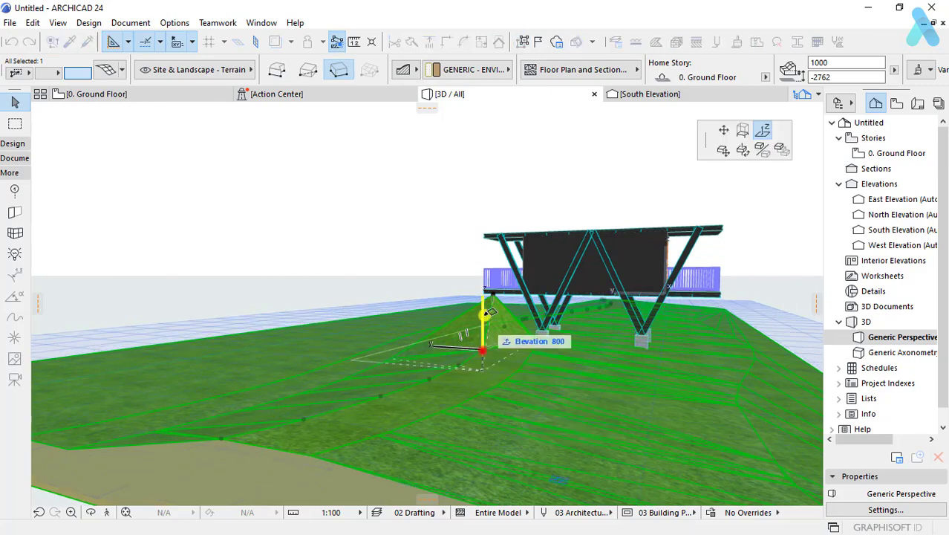
left_click(487, 290)
Step: Set heights on the mesh edge points in plan, giving one point 2702
key("F2")
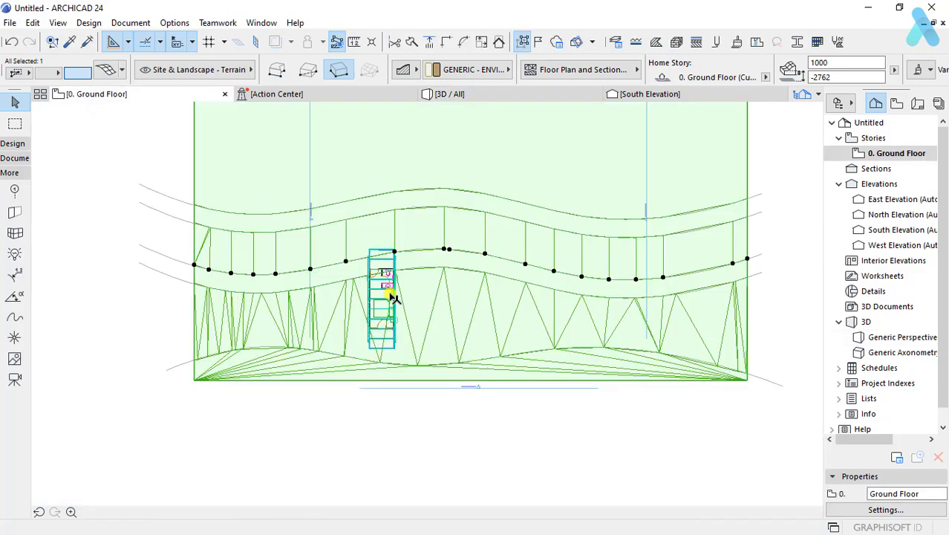
scroll(324, 245, "up", 2)
left_click(346, 273)
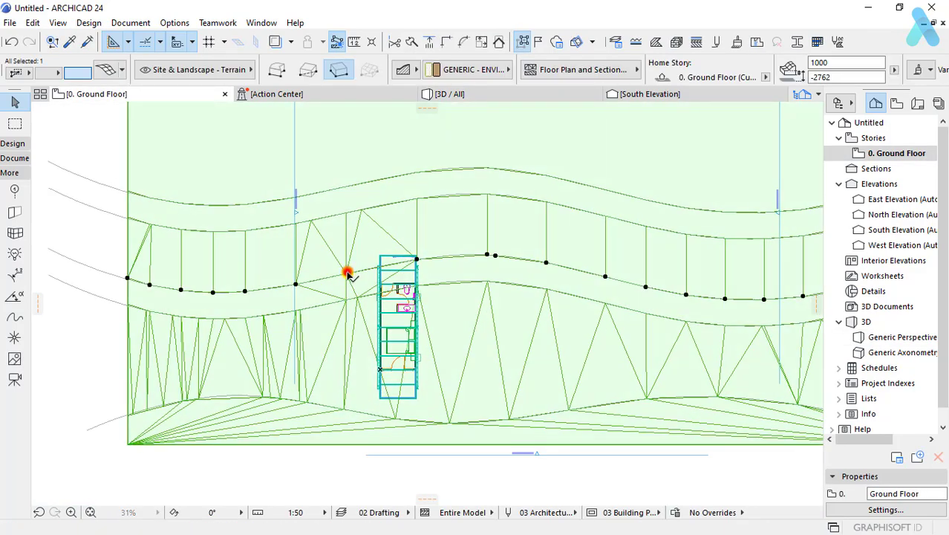
left_click(743, 131)
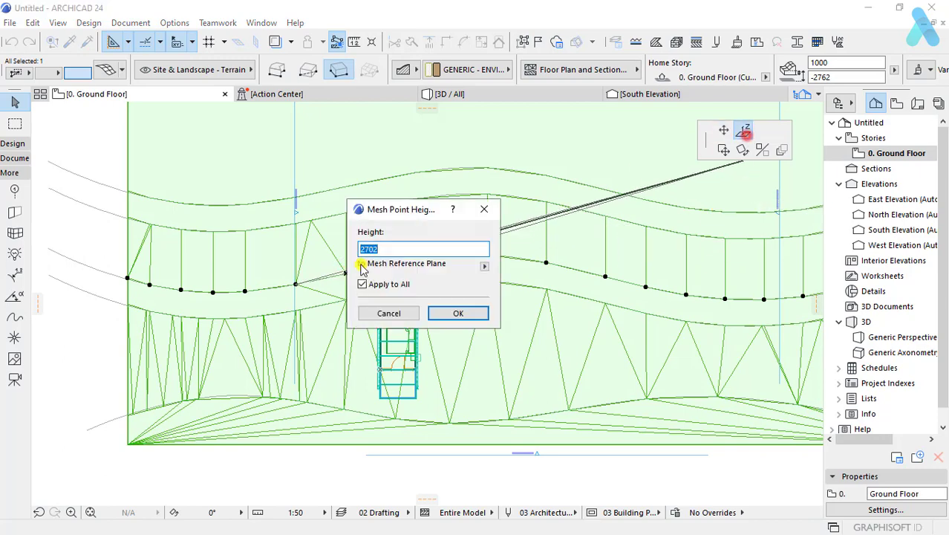
left_click(403, 311)
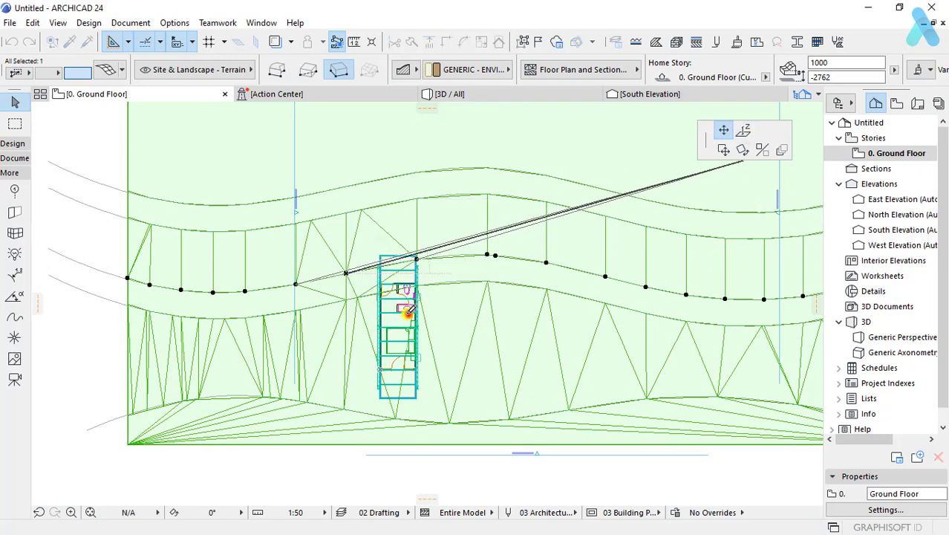
left_click(743, 130)
key("Return")
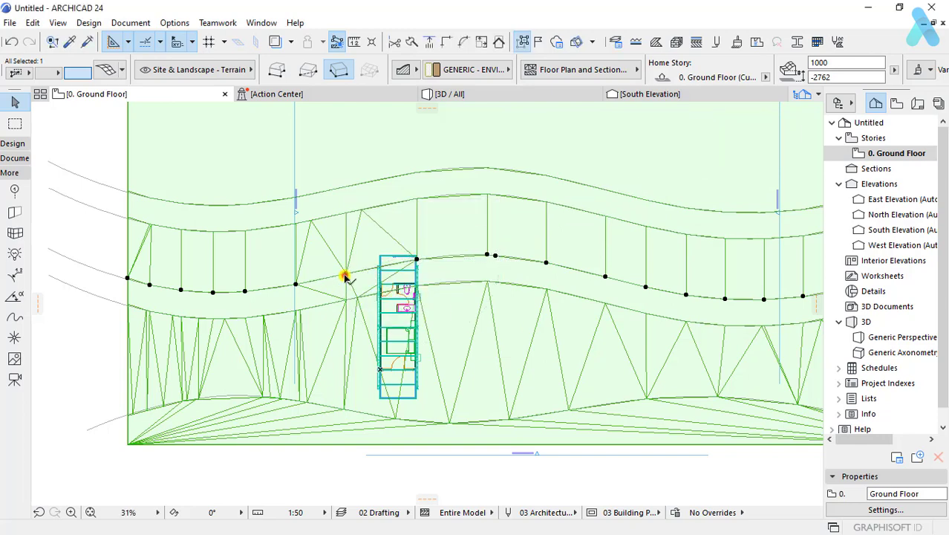
left_click(345, 273)
left_click(743, 132)
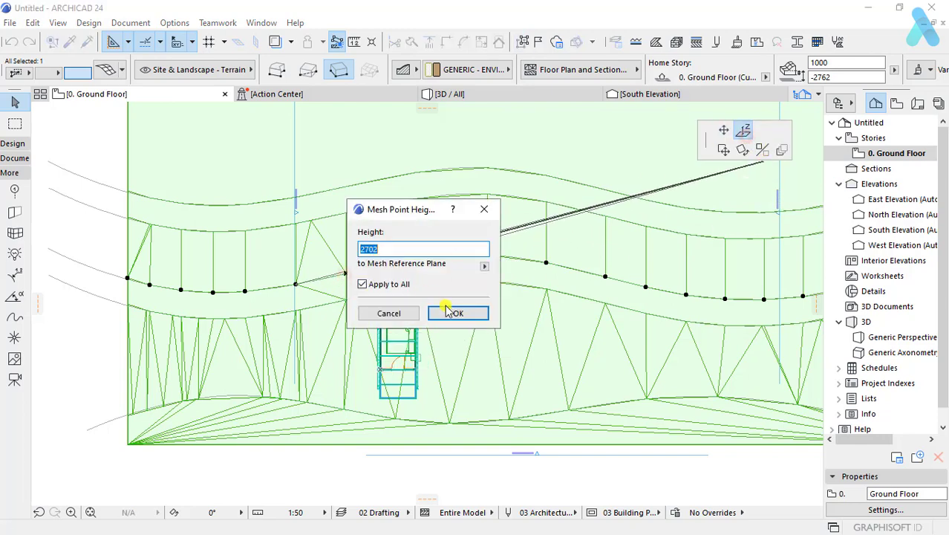
left_click(449, 310)
Step: Raise the upper row of mesh nodes and the corner node to 3000
left_click(454, 94)
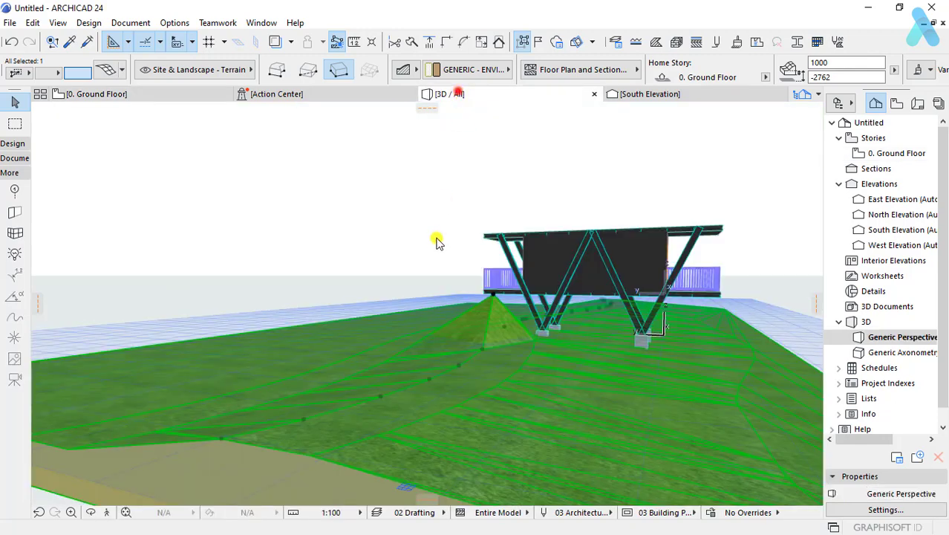
mouse_move(444, 295)
middle_mouse_down("shift")
mouse_move(402, 239)
mouse_move(413, 311)
mouse_move(428, 325)
middle_mouse_up("shift")
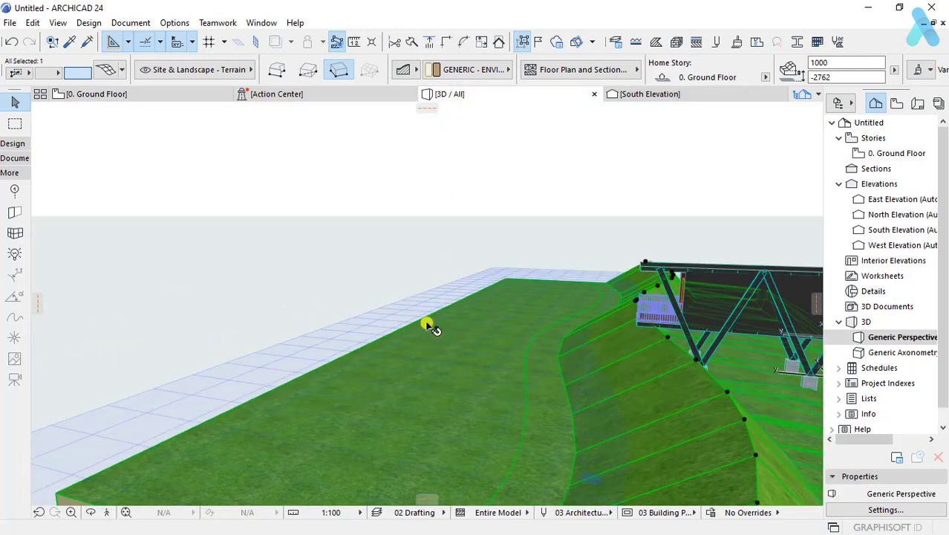
key("F2")
left_click(416, 201)
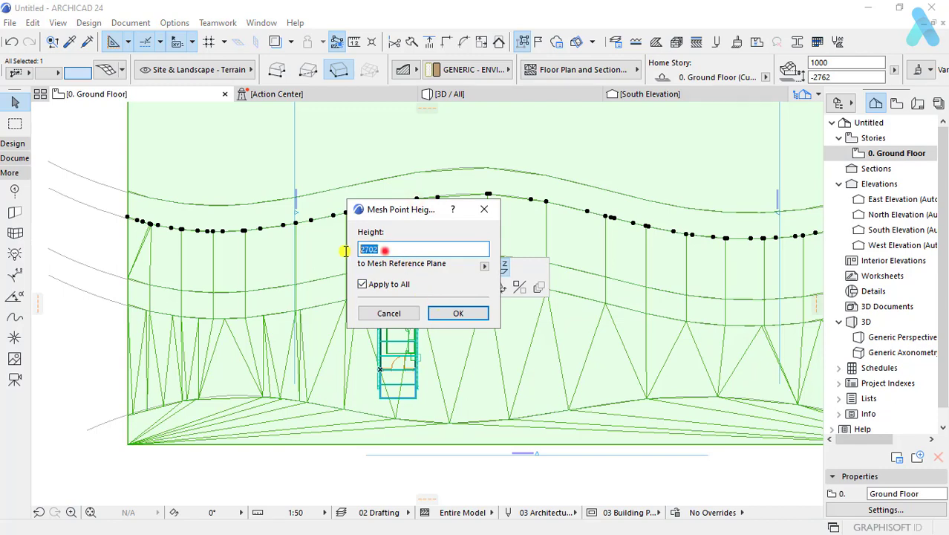
left_click(450, 315)
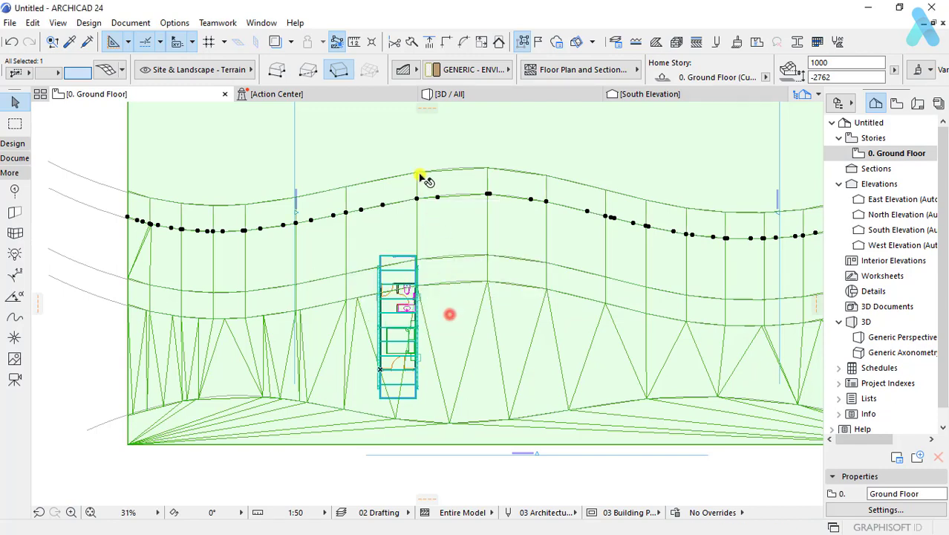
left_click(419, 174)
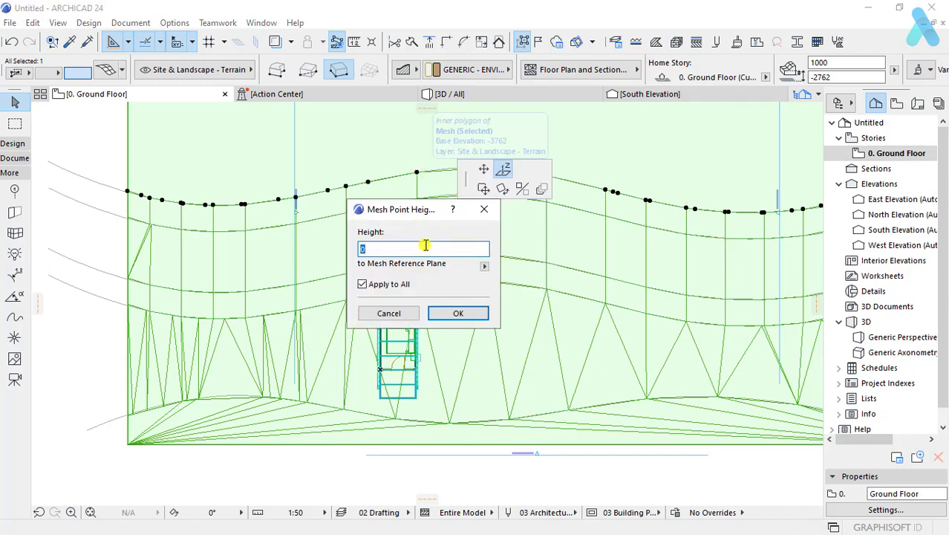
type("3000")
key("Return")
scroll(424, 244, "down", 2)
scroll(513, 208, "down", 2)
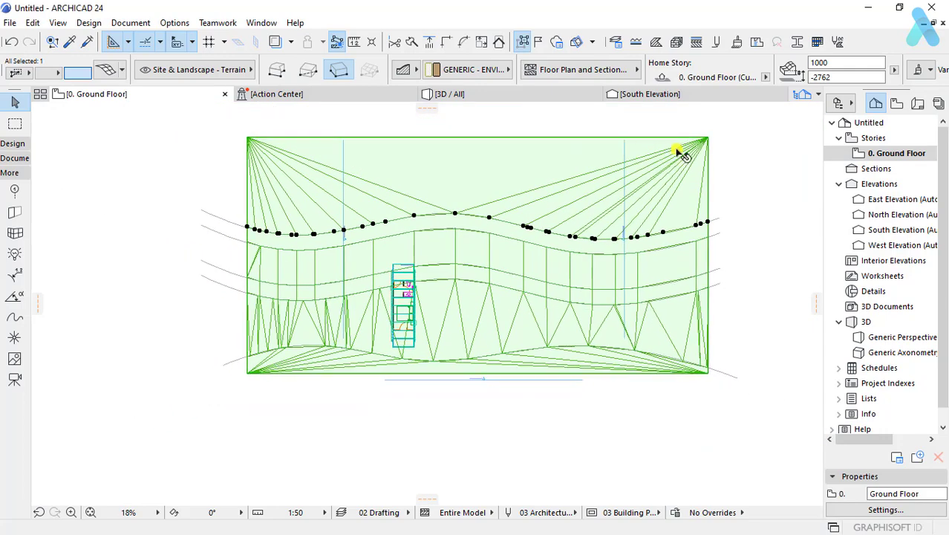
left_click(707, 139)
type("3000")
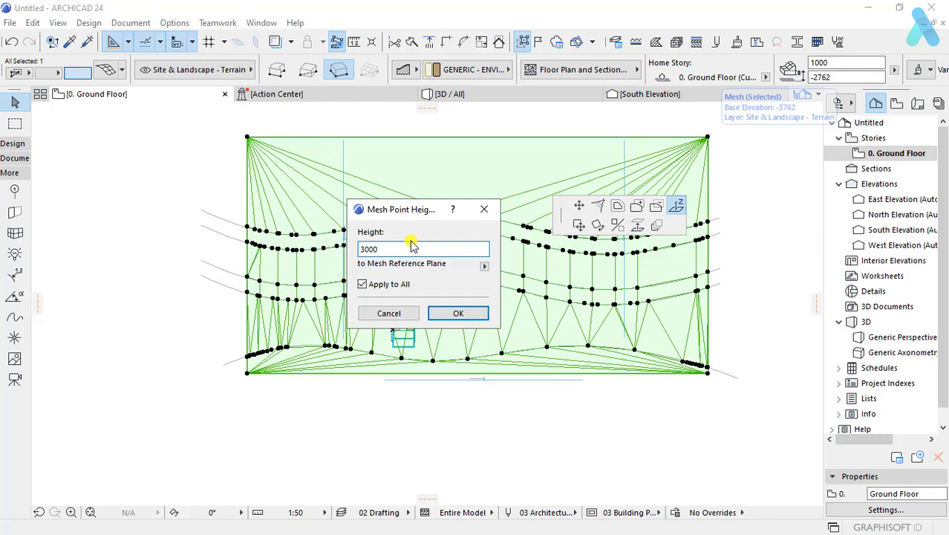
key("Return")
left_click(454, 93)
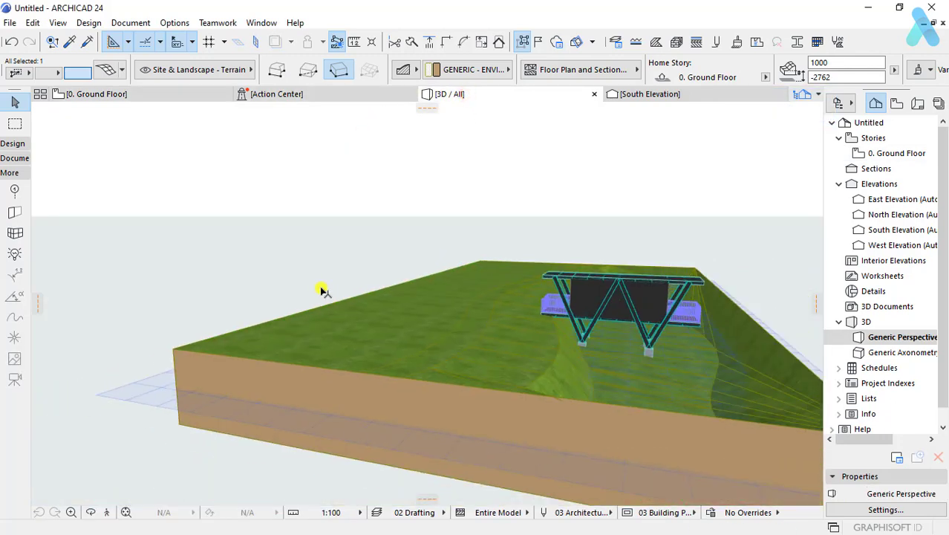
Step: Elevate the terrain's left corner node and an adjacent edge node in 3D
scroll(441, 331, "up", 2)
scroll(403, 296, "up", 2)
scroll(407, 297, "down", 2)
mouse_move(407, 297)
middle_mouse_down("shift")
mouse_move(712, 390)
mouse_move(663, 302)
mouse_move(565, 322)
middle_mouse_up("shift")
scroll(416, 276, "up", 3)
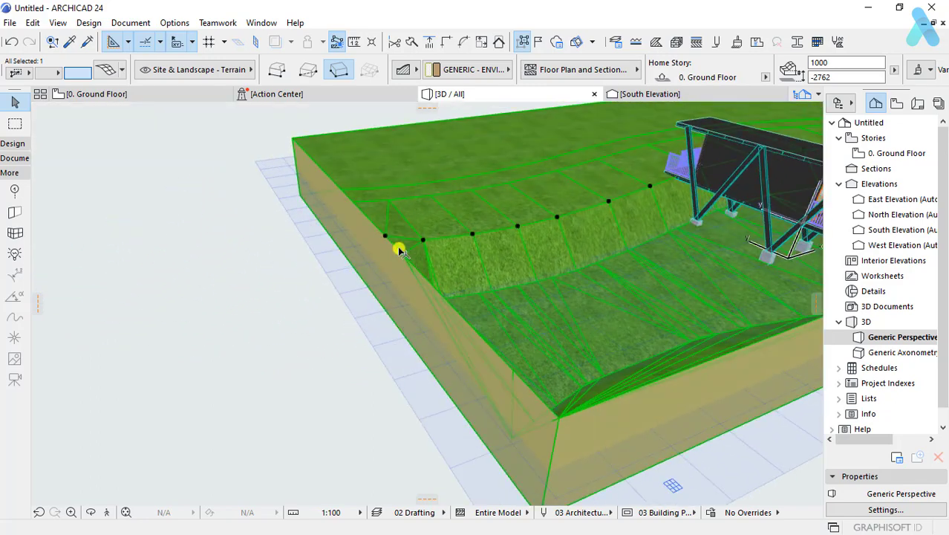
left_click(401, 251)
left_click(402, 252)
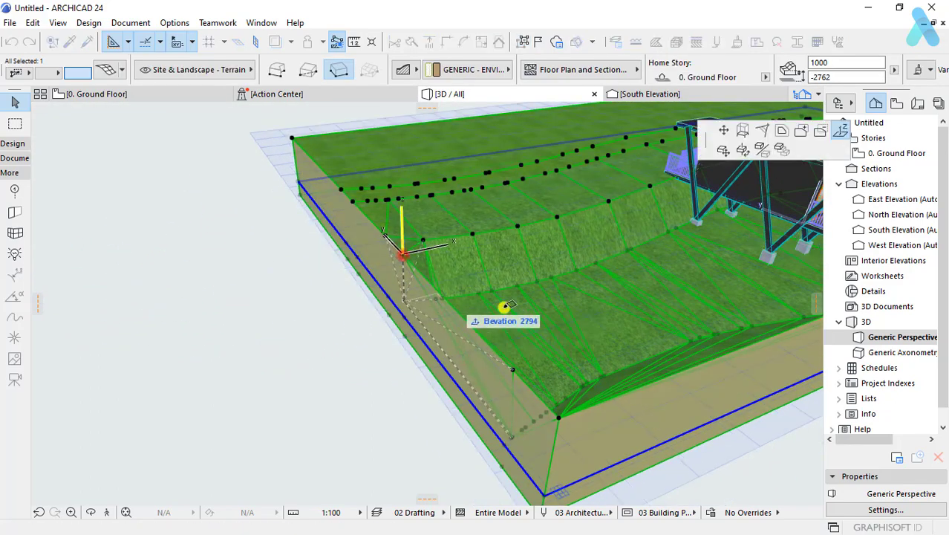
left_click(519, 280)
left_click(513, 373)
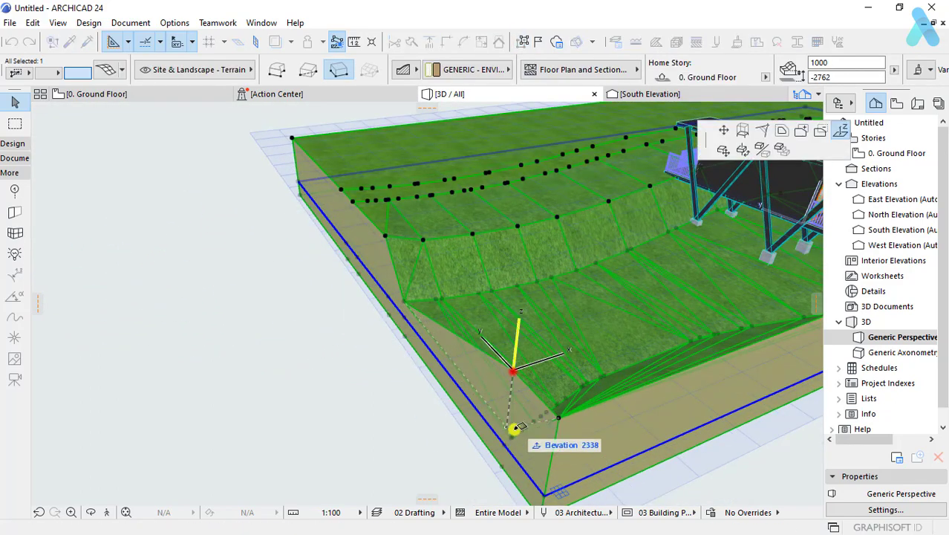
left_click(514, 428)
left_click(559, 417)
key("Escape")
Step: Raise the right corner node into a steep wall and set the lower right corner's elevation
mouse_move(535, 471)
middle_mouse_down("shift")
mouse_move(398, 362)
mouse_move(551, 382)
middle_mouse_up("shift")
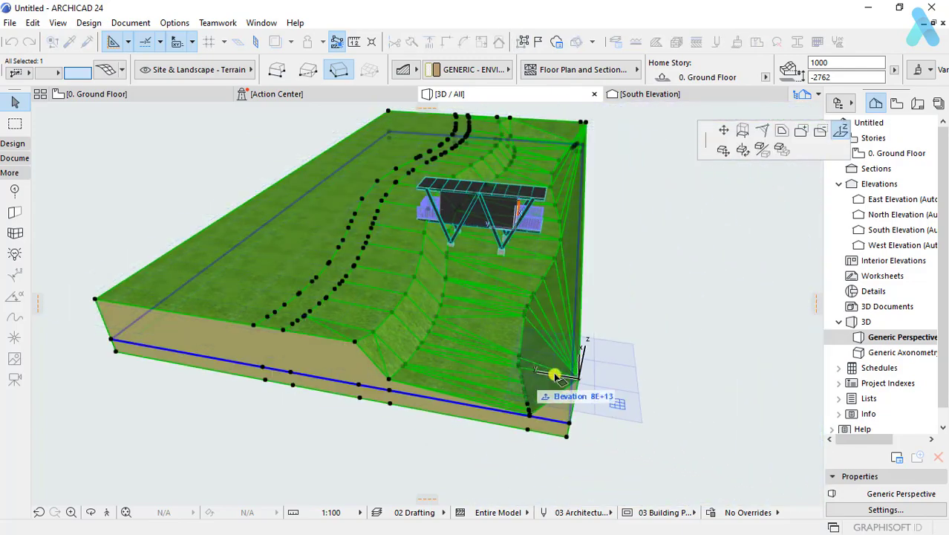
left_click(599, 135)
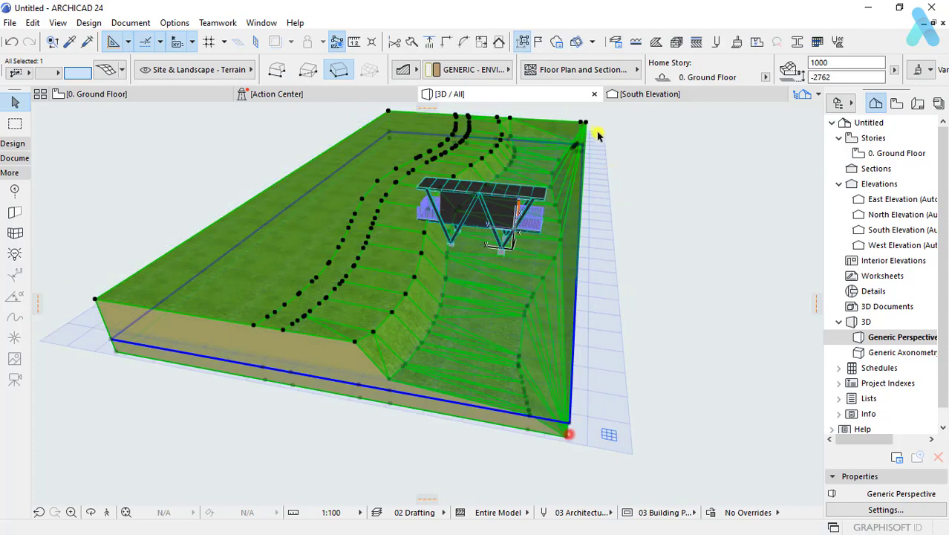
left_click(587, 124)
left_click(568, 430)
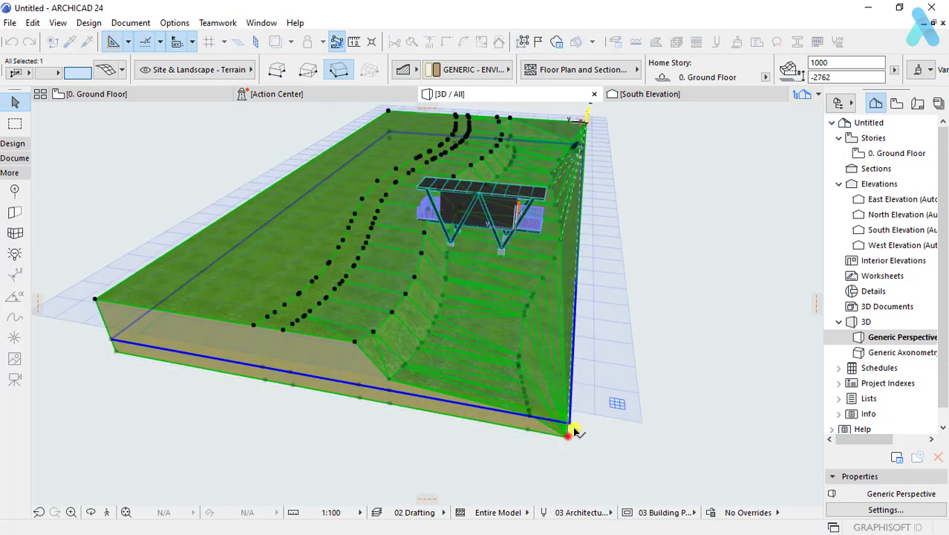
mouse_move(568, 431)
middle_mouse_down("shift")
mouse_move(556, 336)
mouse_move(686, 299)
middle_mouse_up("shift")
left_click(728, 269)
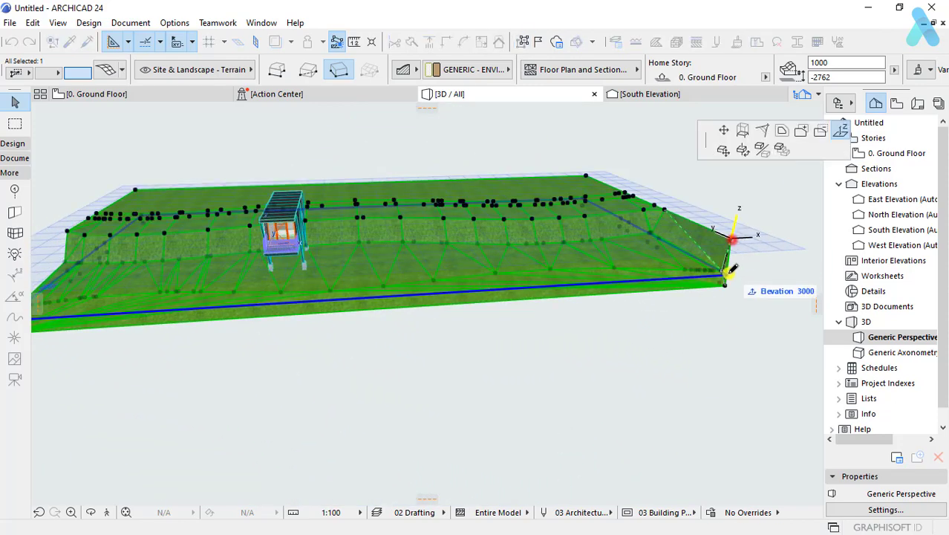
left_click(729, 271)
scroll(728, 273, "up", 3)
left_click(620, 177)
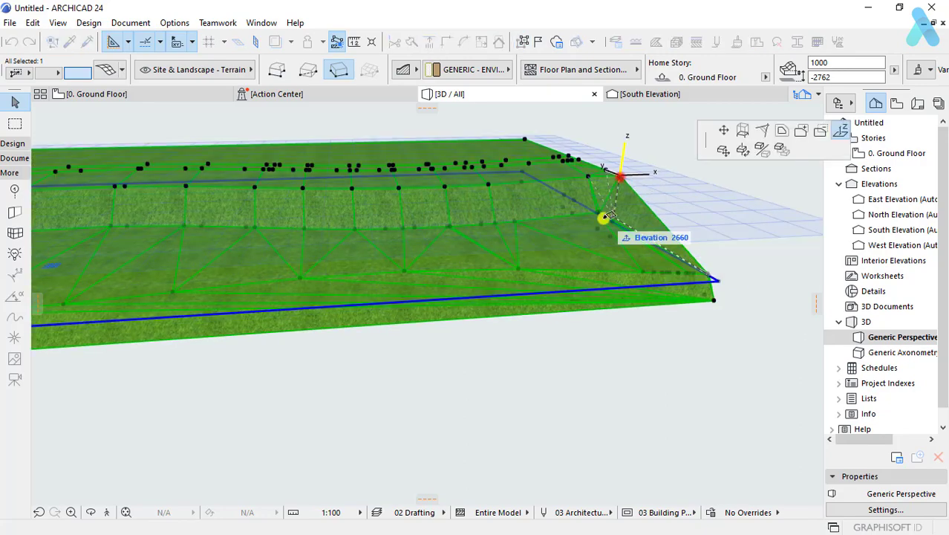
left_click(604, 214)
Step: Adjust the remaining corner node's elevation, then return to the Ground Floor plan
mouse_move(604, 214)
middle_mouse_down("shift")
mouse_move(705, 248)
mouse_move(518, 230)
mouse_move(474, 270)
middle_mouse_up("shift")
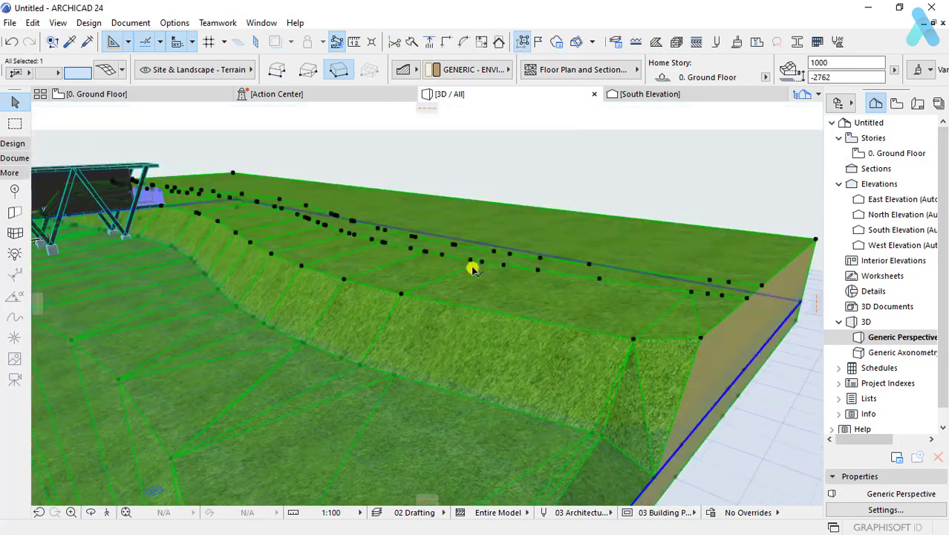
left_click(653, 479)
left_click(693, 333)
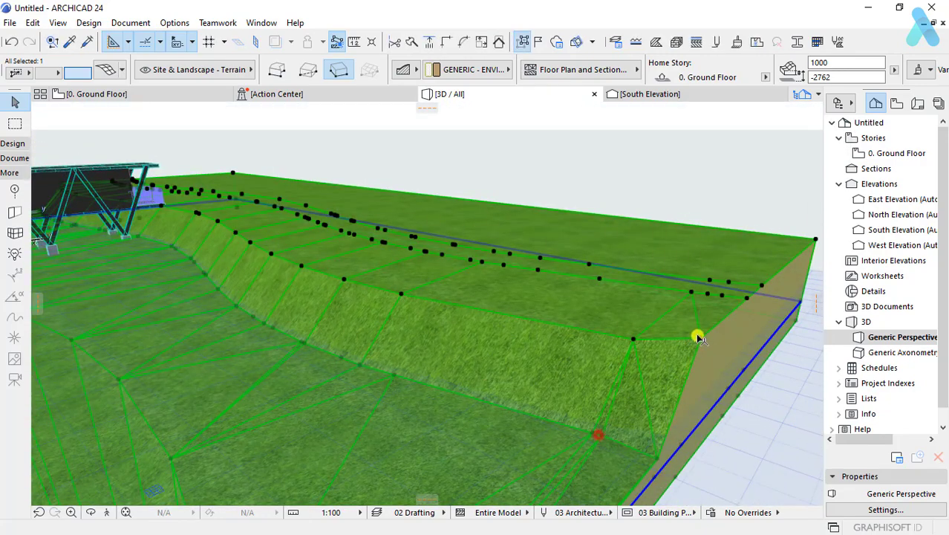
left_click(692, 337)
left_click(635, 335)
mouse_move(507, 345)
middle_mouse_down("shift")
mouse_move(494, 364)
mouse_move(600, 278)
middle_mouse_up("shift")
scroll(492, 326, "down", 3)
scroll(649, 340, "down", 2)
left_click(649, 340)
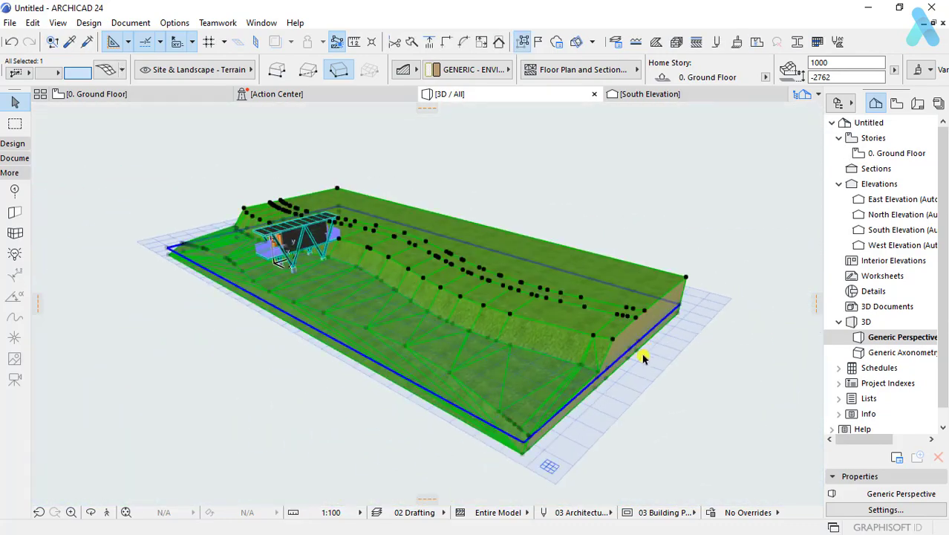
key("F2")
left_click(750, 241)
Step: Set the curved row of mesh nodes to height 3300 with Apply to All
left_click(700, 225)
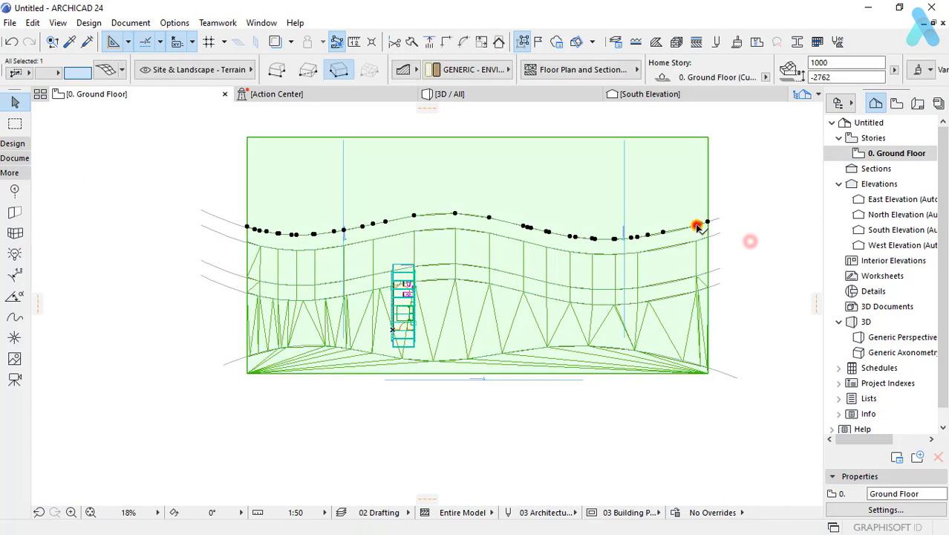
left_click(696, 224)
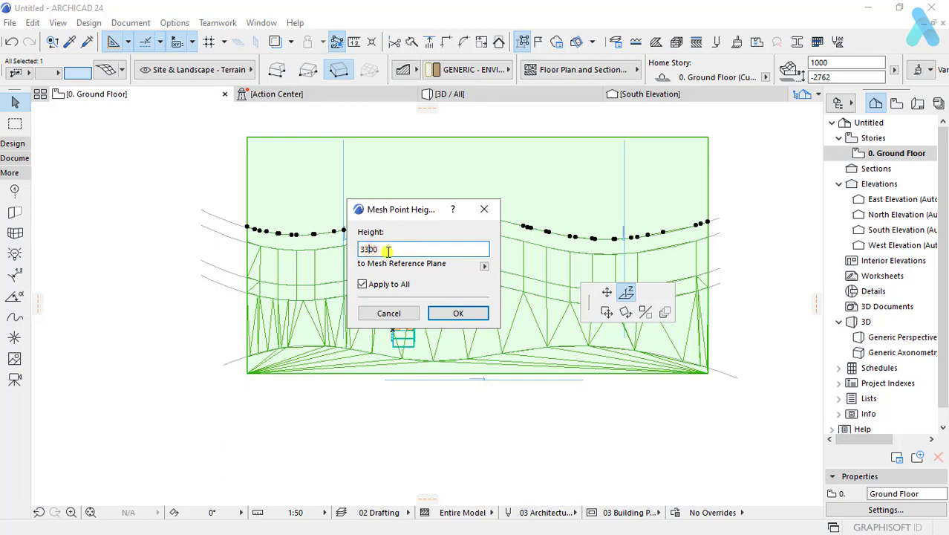
left_click(461, 315)
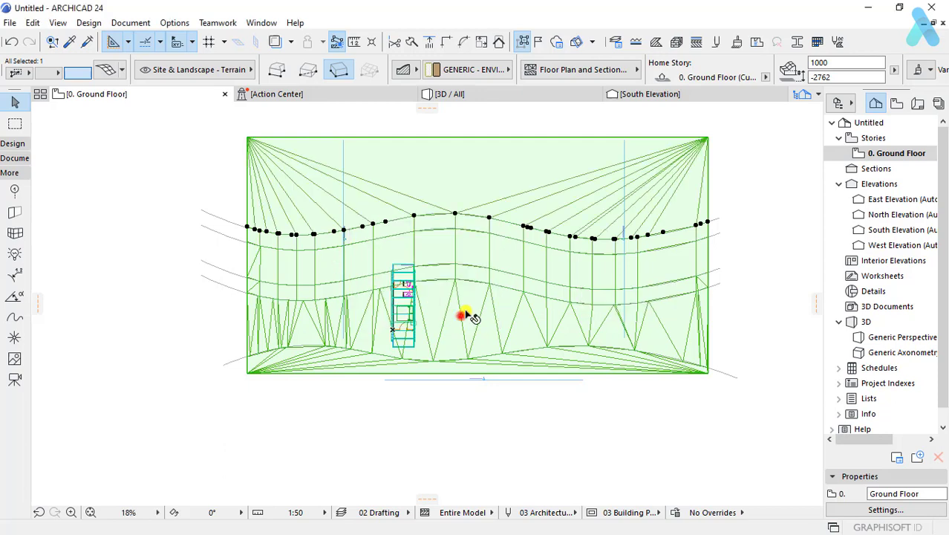
left_click(544, 251)
type("3300")
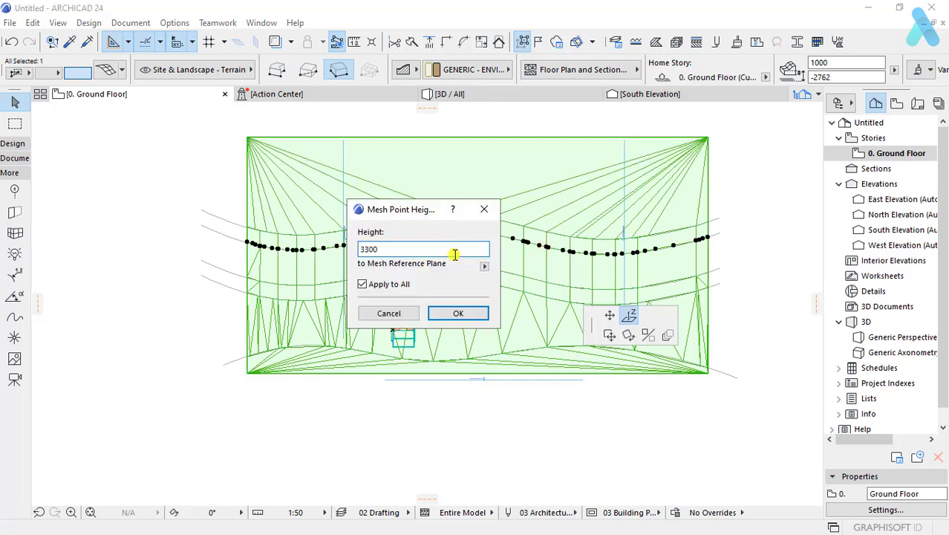
key("Return")
Step: Inspect the raised bank and house in 3D from several angles
left_click(443, 93)
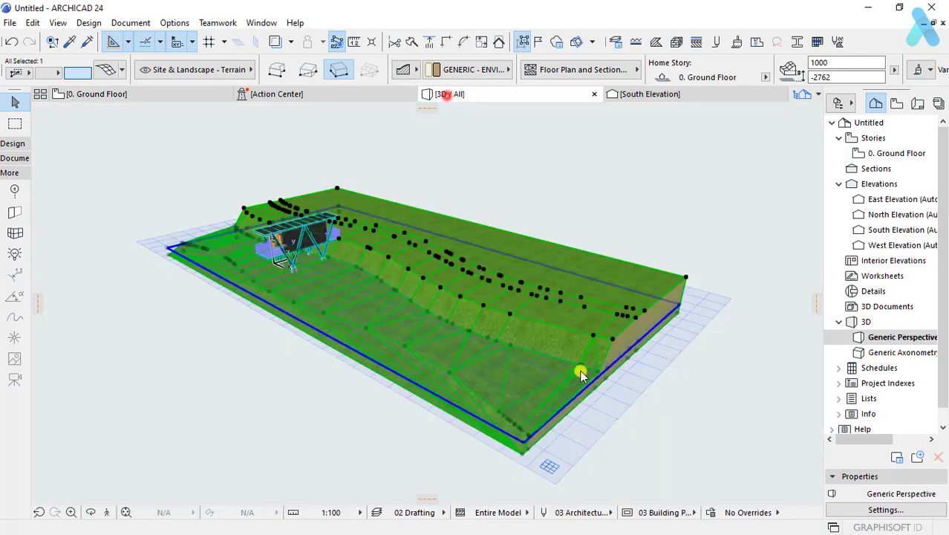
left_click(677, 397)
mouse_move(677, 396)
middle_mouse_down("shift")
mouse_move(691, 360)
mouse_move(403, 335)
mouse_move(508, 330)
mouse_move(415, 313)
mouse_move(516, 316)
middle_mouse_up("shift")
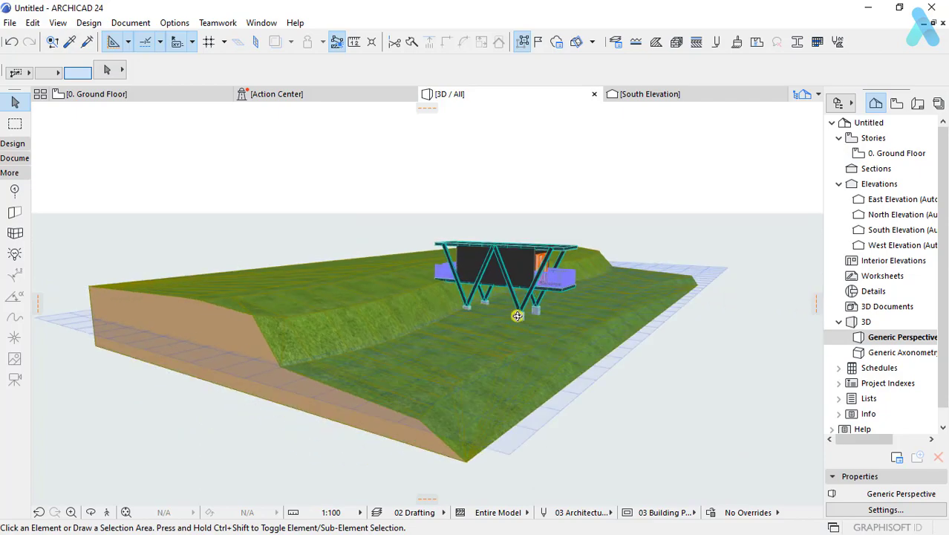
scroll(517, 316, "up", 2)
left_click(460, 362)
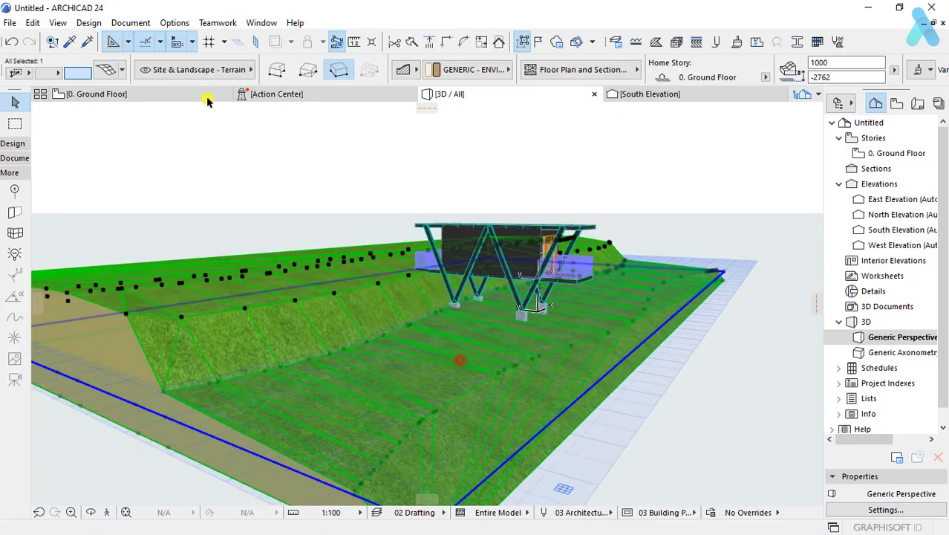
left_click(262, 180)
middle_click_drag(263, 176, 387, 293, "shift")
key("F2")
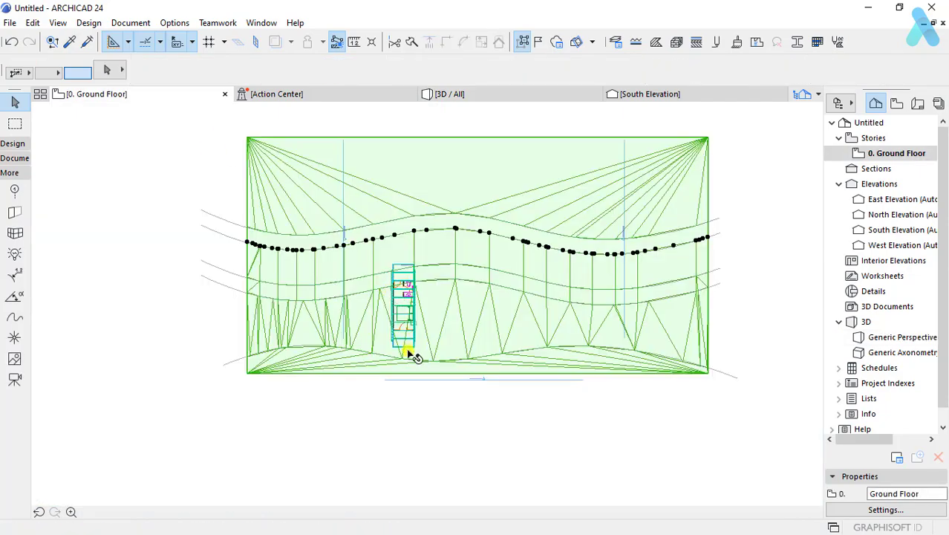
Step: Back in plan, zoom out and begin a marquee selection around everything
left_click(419, 407)
scroll(417, 355, "up", 1)
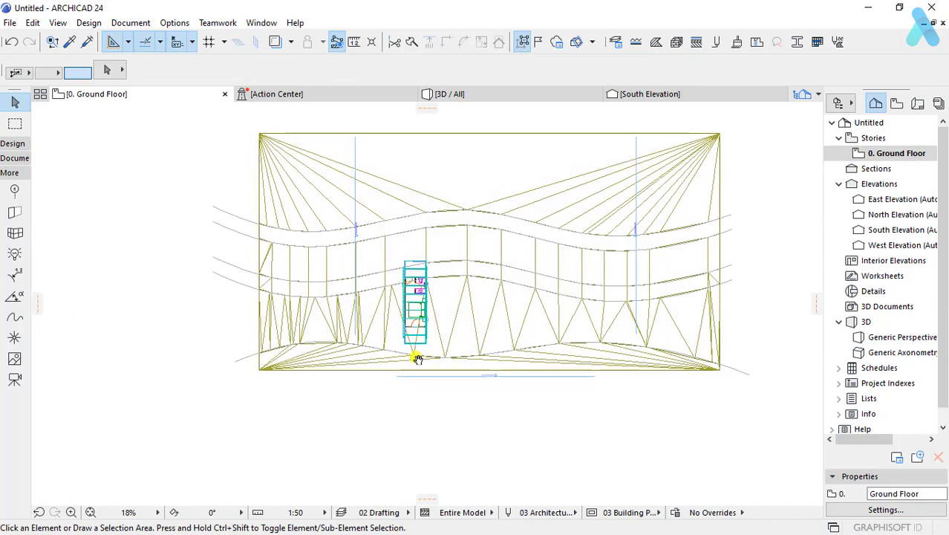
scroll(392, 300, "up", 1)
scroll(364, 372, "up", 1)
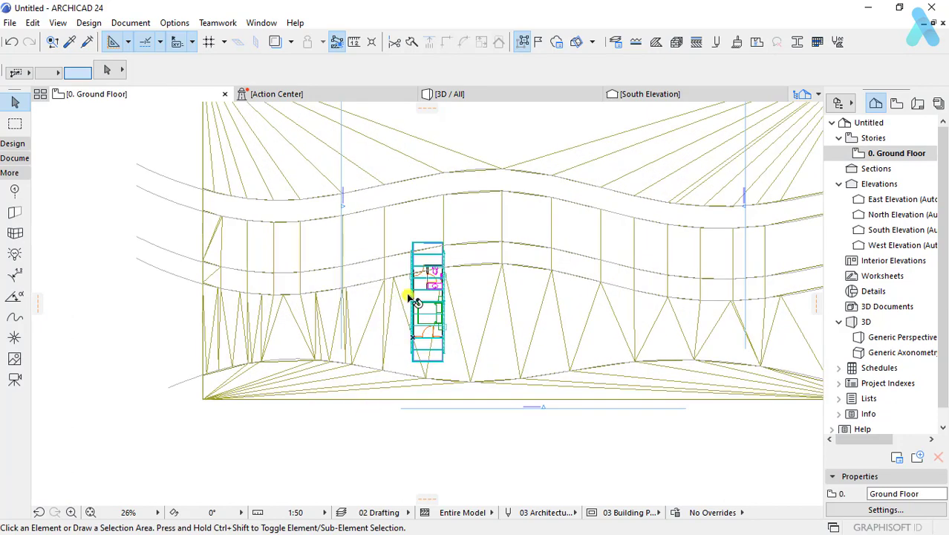
left_click(357, 426)
Step: Delete the drafting guide lines and the first elevation marker along with its viewpoint
left_click(484, 230)
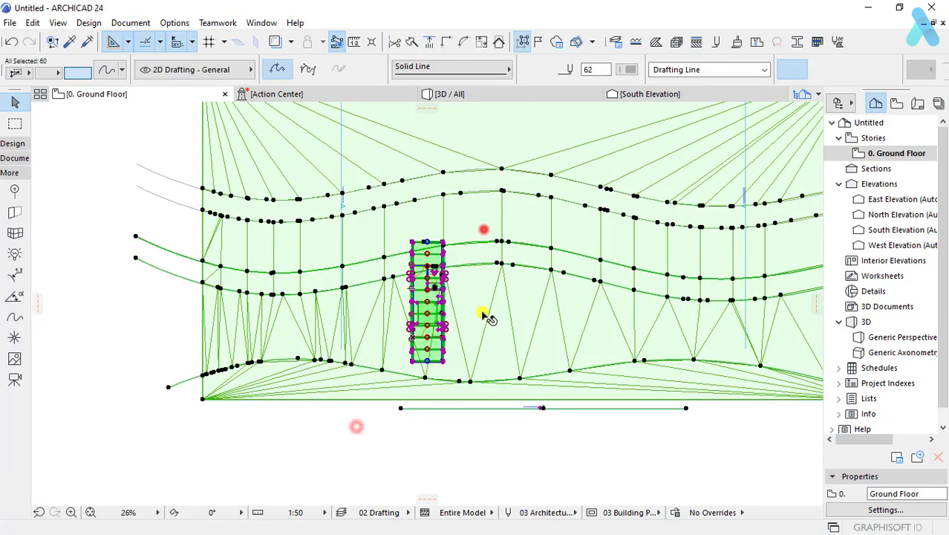
scroll(517, 327, "down", 3)
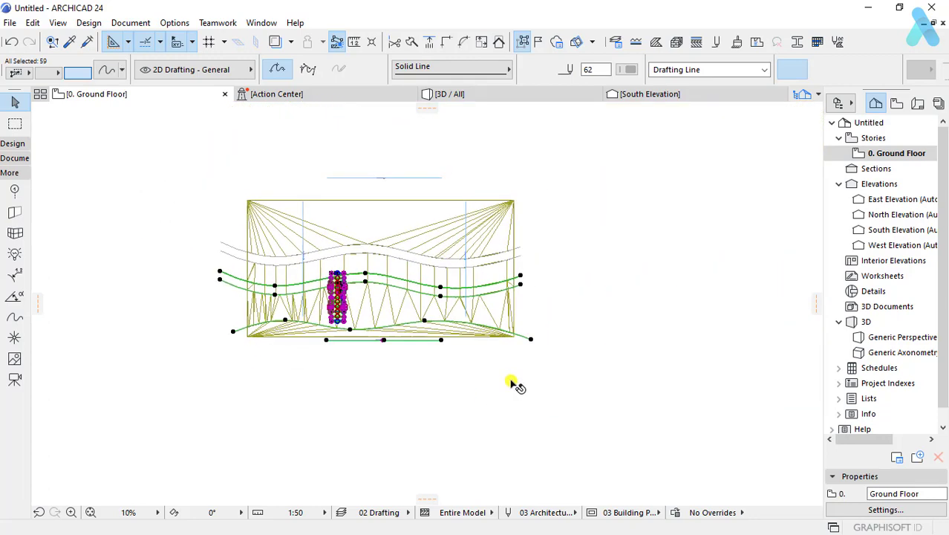
left_click(589, 329)
left_click(569, 197)
left_click(458, 405)
key("Delete")
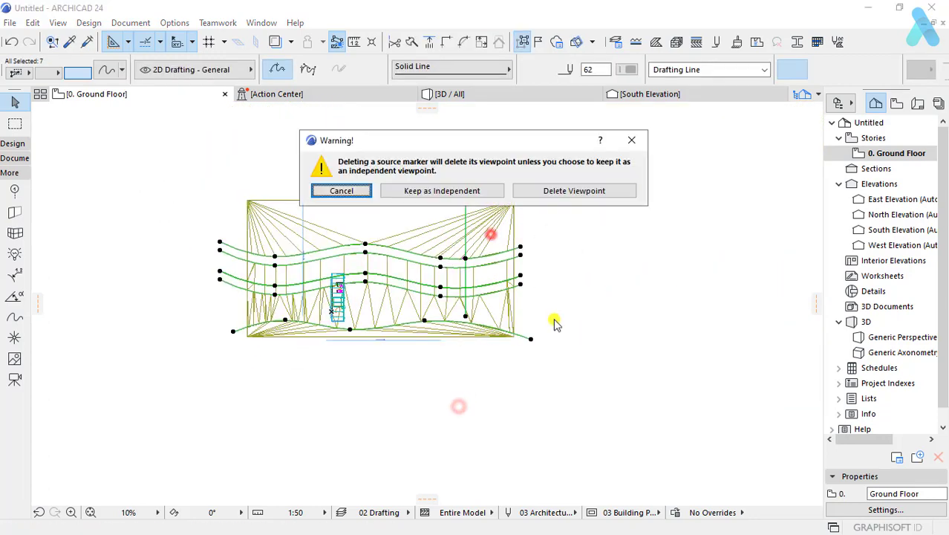
left_click(534, 192)
left_click(528, 232)
Step: Delete another elevation marker together with its viewpoint
left_click(303, 207)
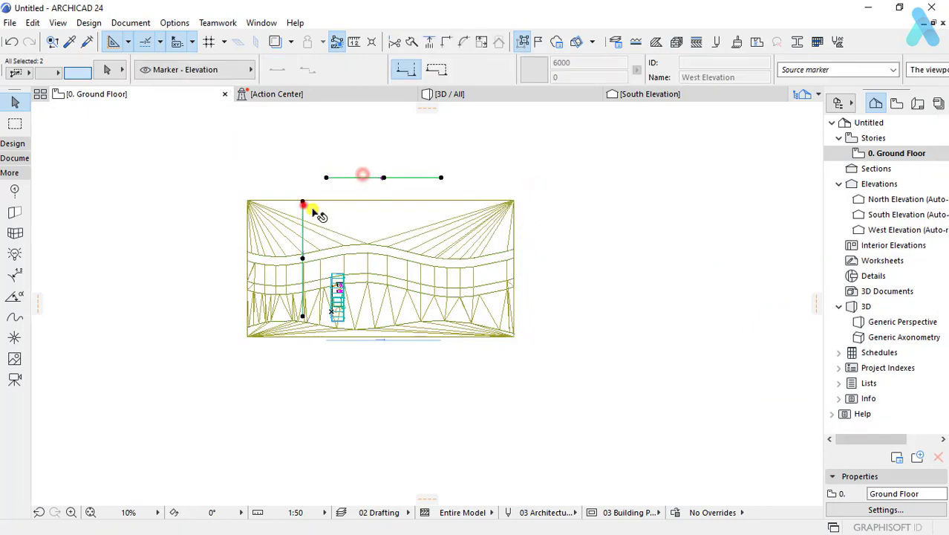
key("Delete")
left_click(545, 188)
left_click(552, 234)
Step: Delete the south elevation marker and its viewpoint, then select all the house elements
scroll(552, 312, "up", 3)
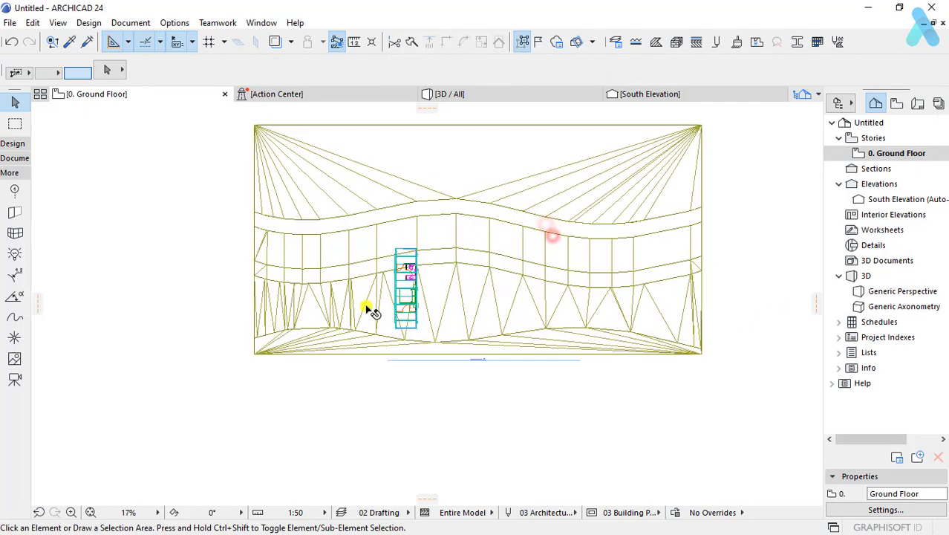
scroll(371, 307, "up", 1)
scroll(385, 282, "down", 1)
scroll(438, 290, "up", 1)
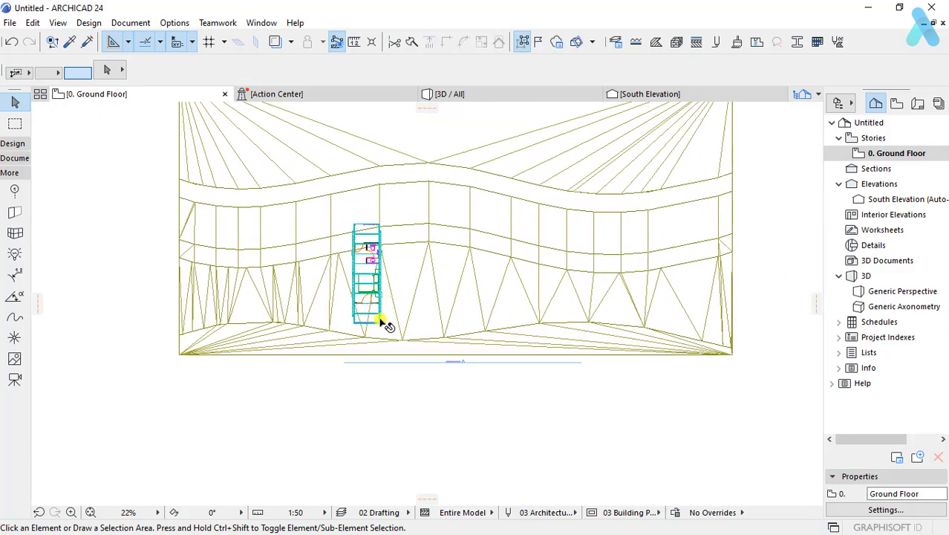
scroll(387, 324, "down", 1)
left_click(418, 352)
key("Delete")
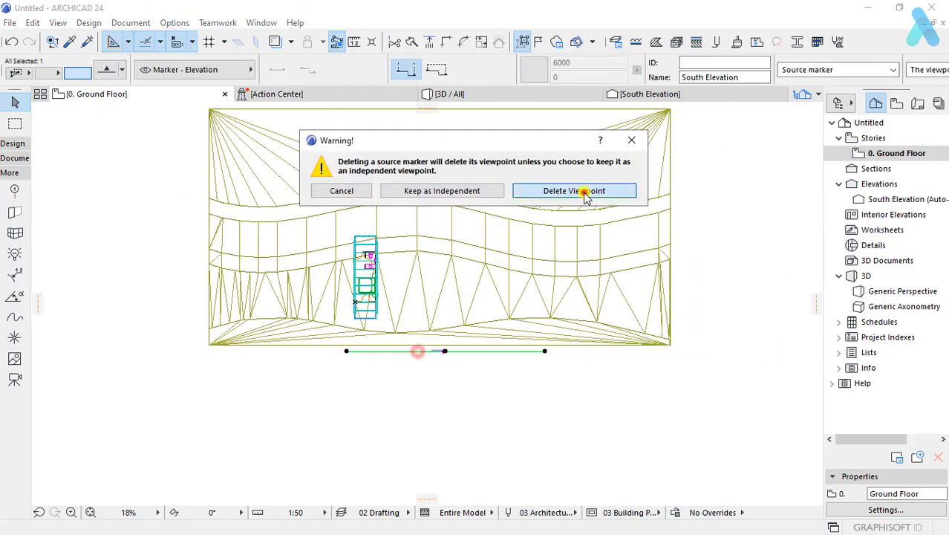
left_click(579, 196)
left_click(575, 229)
left_click(334, 362)
left_click(394, 265)
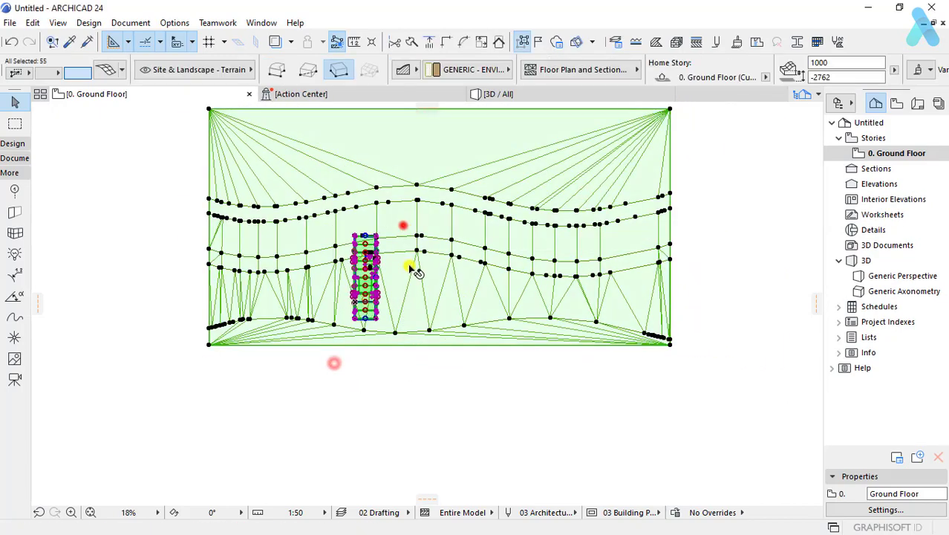
Step: Drag the selected house 7675 to the right along the terrain bank
scroll(388, 241, "up", 3)
scroll(386, 243, "up", 1)
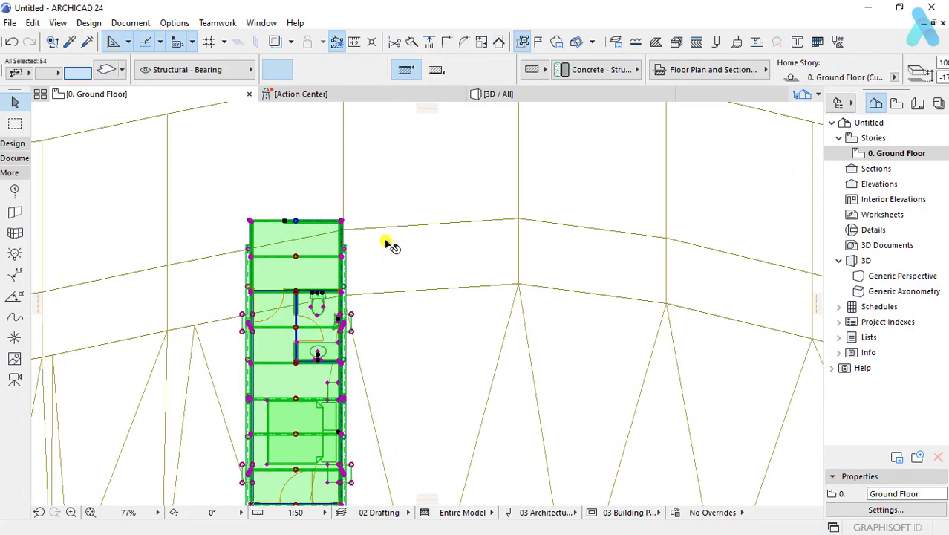
left_click(249, 250)
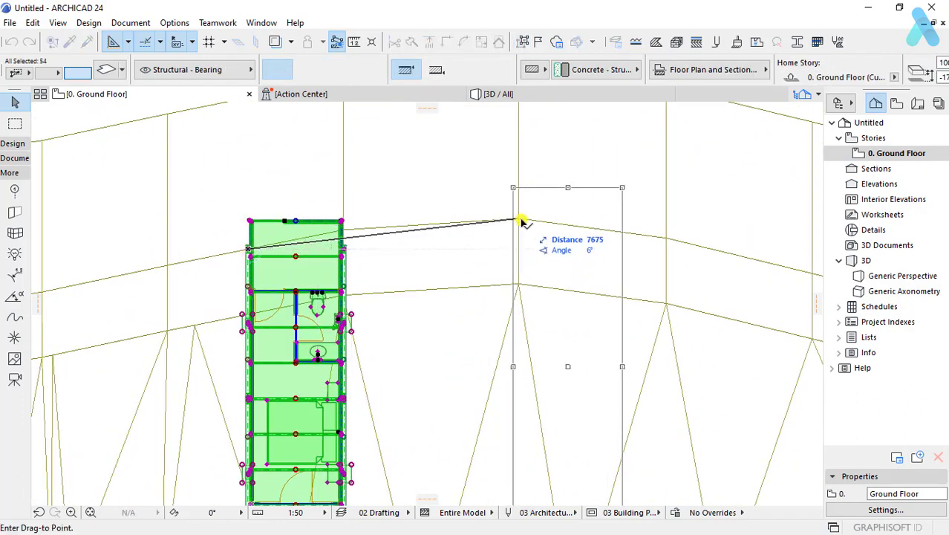
left_click(462, 222)
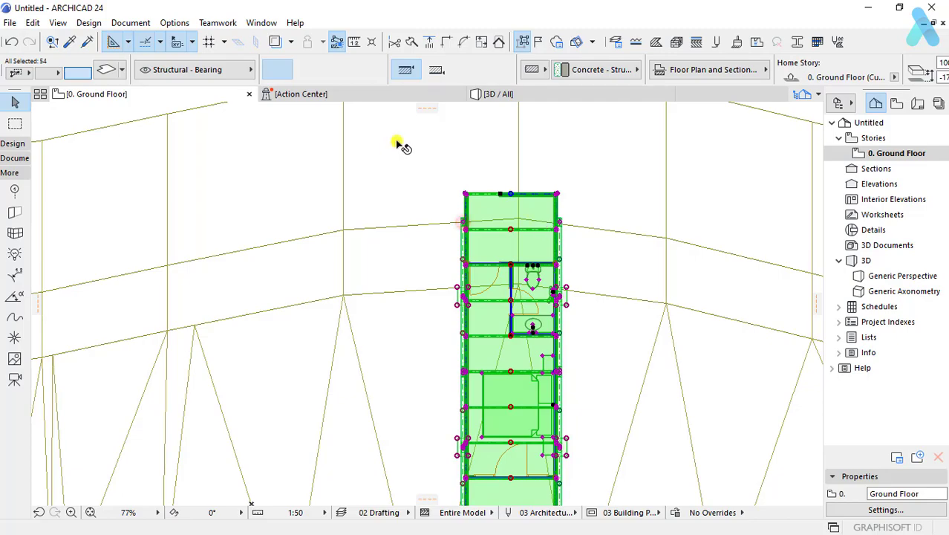
Step: Check the moved house in 3D from several angles, then return to the plan
key("F3")
scroll(470, 303, "up", 2)
scroll(503, 288, "up", 2)
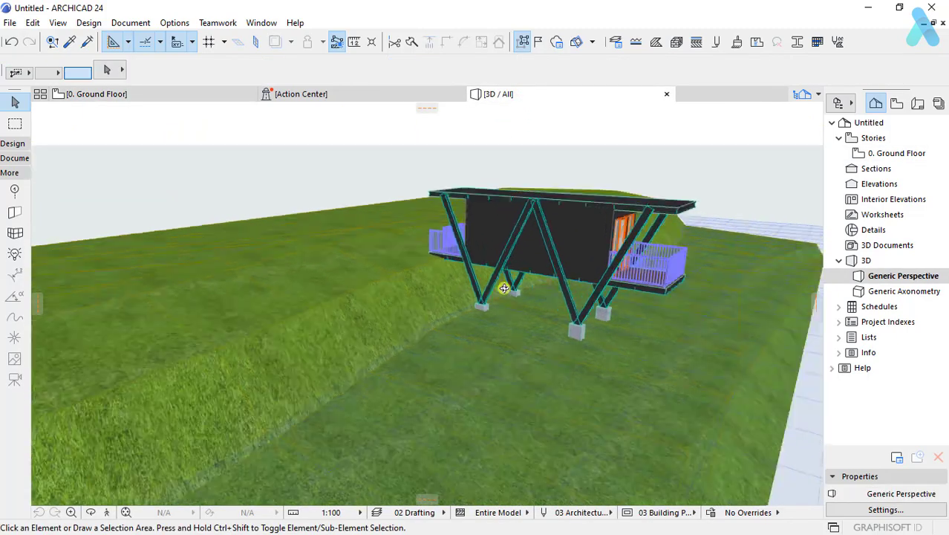
scroll(445, 243, "up", 3)
scroll(403, 206, "up", 2)
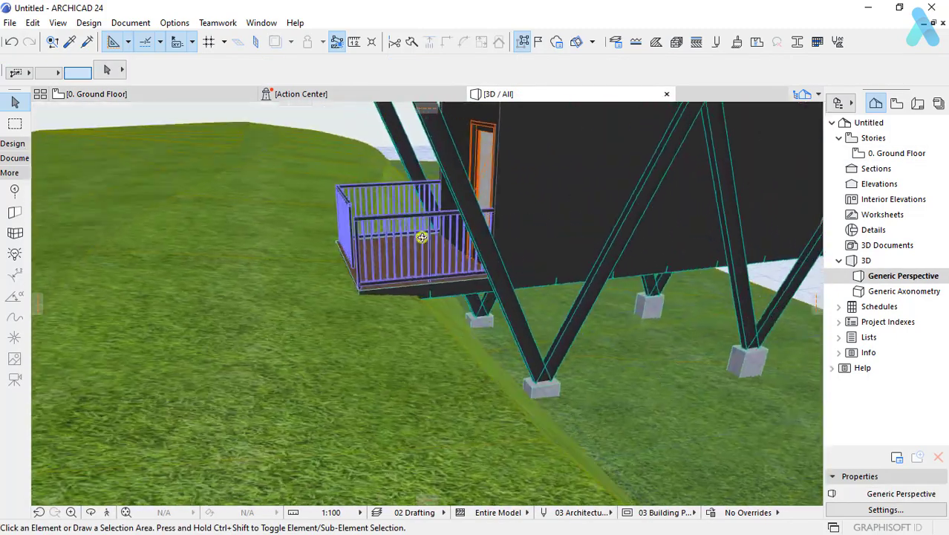
middle_click_drag(564, 221, 212, 206, "shift")
scroll(303, 309, "down", 3)
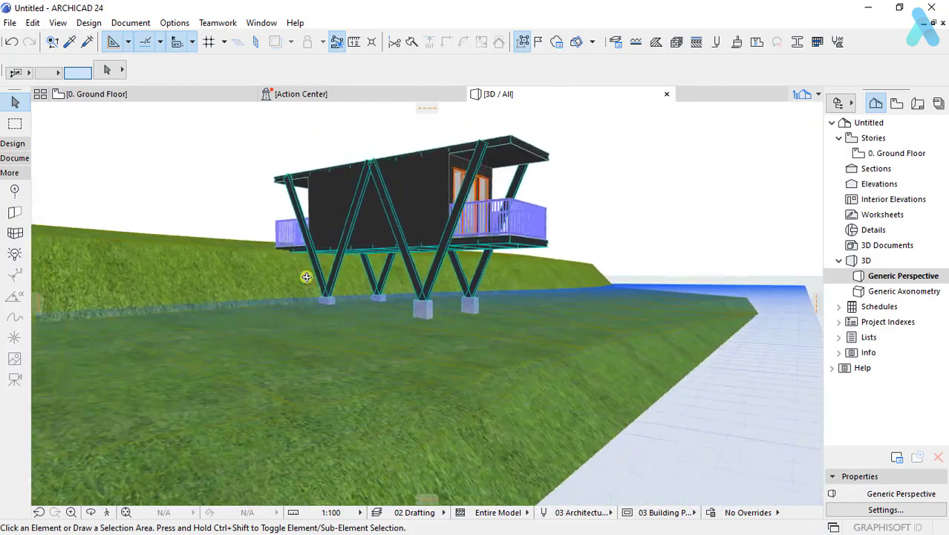
mouse_move(306, 276)
middle_mouse_down("shift")
mouse_move(238, 281)
mouse_move(447, 347)
middle_mouse_up("shift")
scroll(443, 328, "down", 2)
scroll(517, 329, "down", 3)
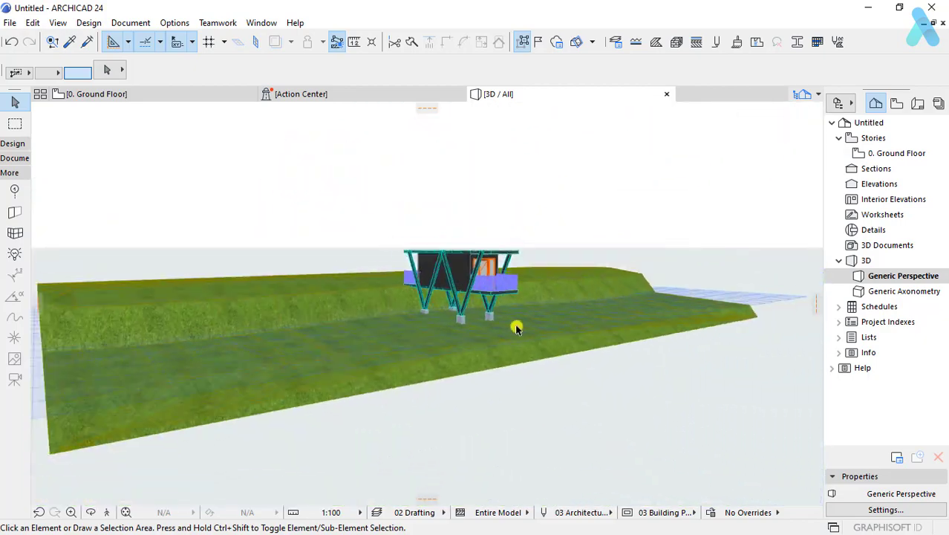
scroll(517, 329, "down", 1)
key("F2")
Step: Draw lines down, across and back up from the mesh's lower corners to outline a rectangle
scroll(445, 195, "down", 3)
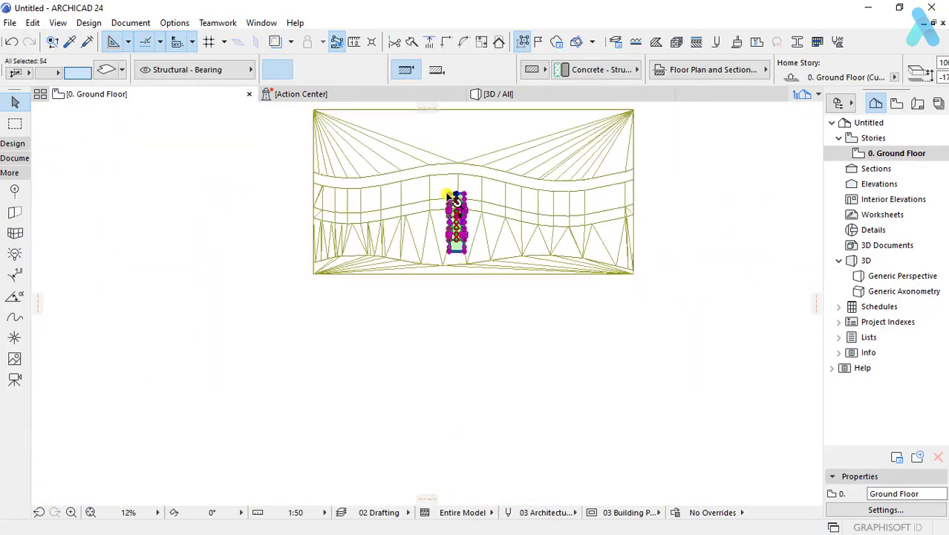
left_click(475, 328)
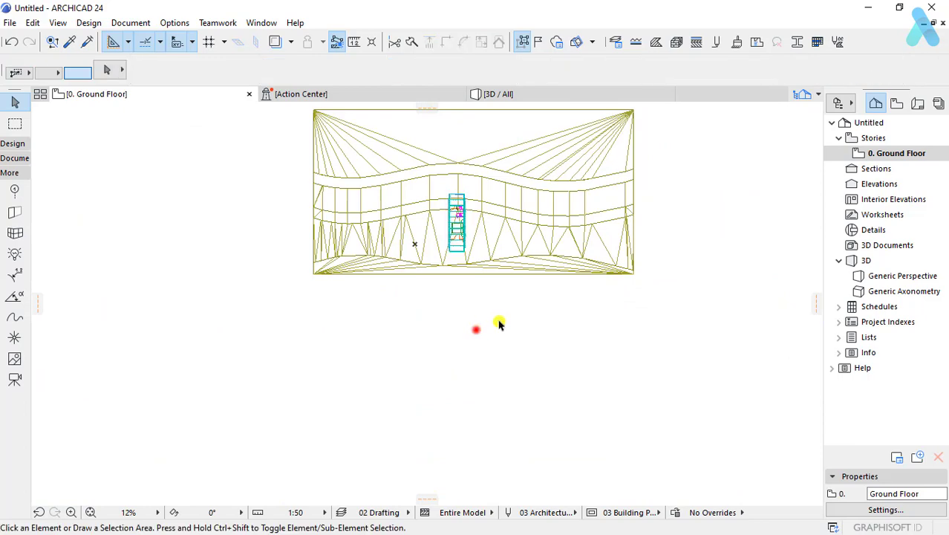
left_click(14, 144)
left_click(14, 266)
scroll(323, 277, "up", 2)
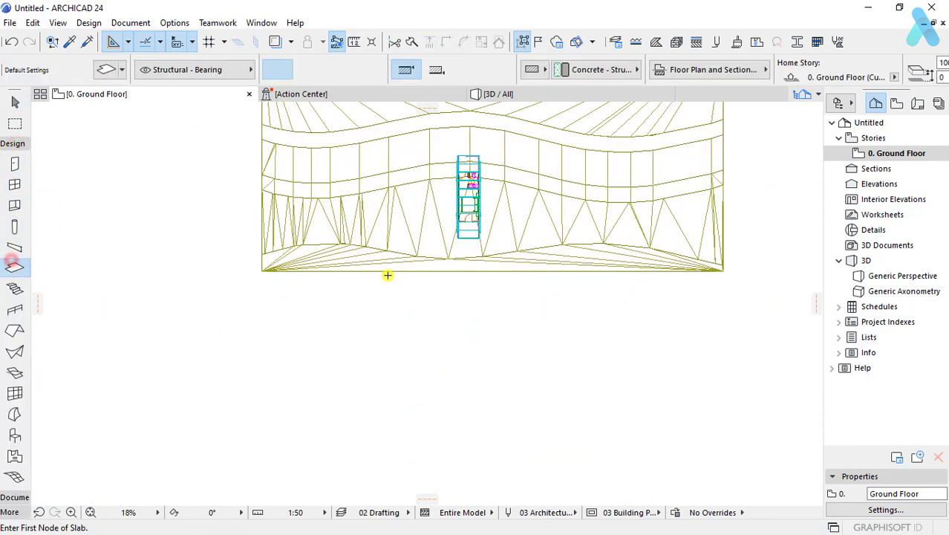
key("l")
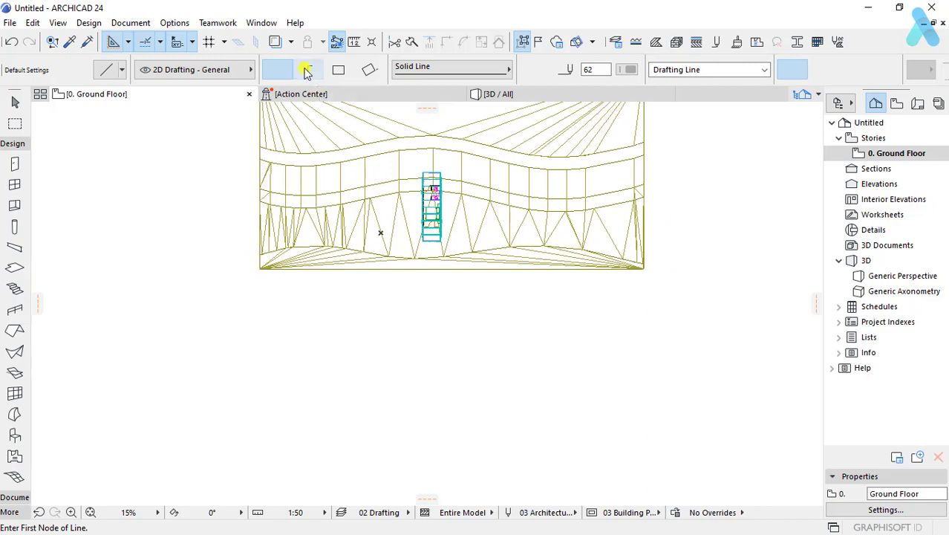
left_click(257, 254)
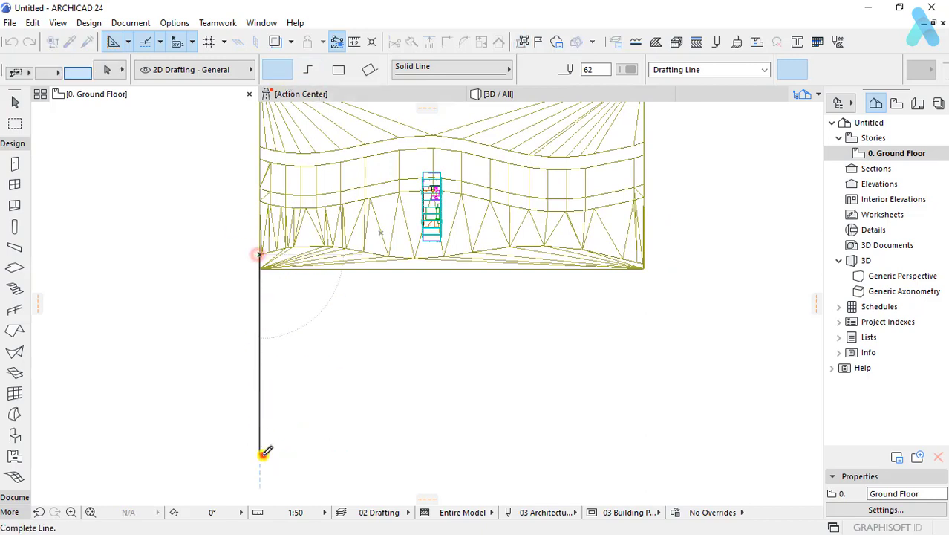
left_click(261, 453)
left_click(646, 261)
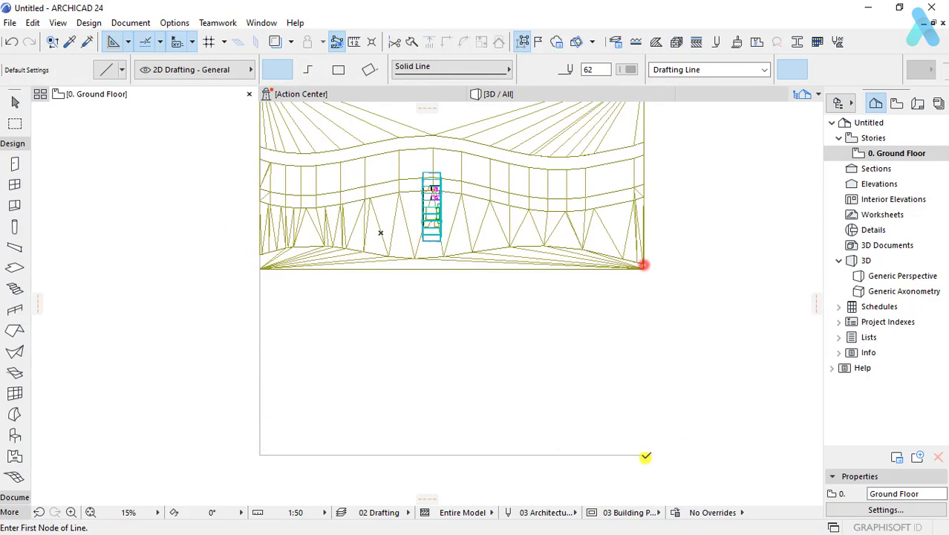
left_click(643, 454)
left_click(643, 264)
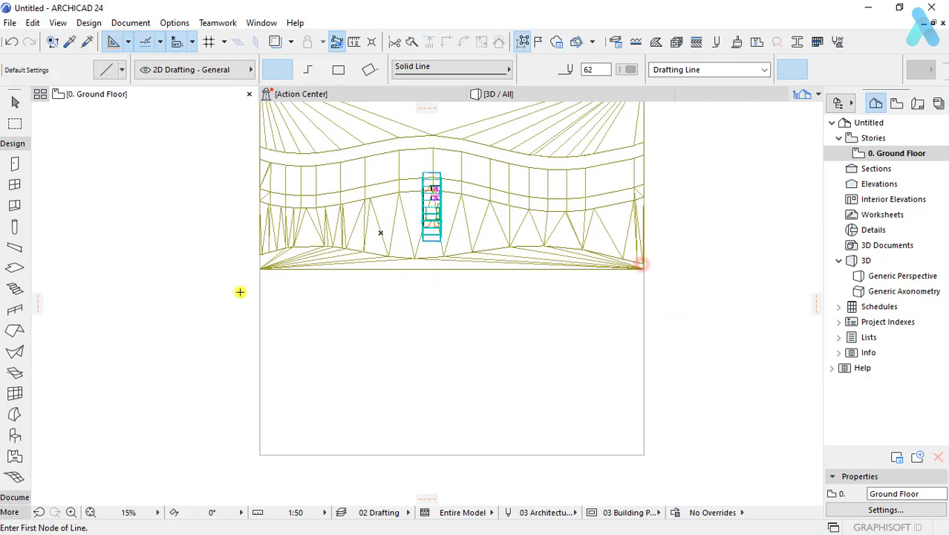
Step: Fill the outlined rectangle with a Magic Wand slab and edit its top-right corner
left_click(15, 269)
left_click(503, 373)
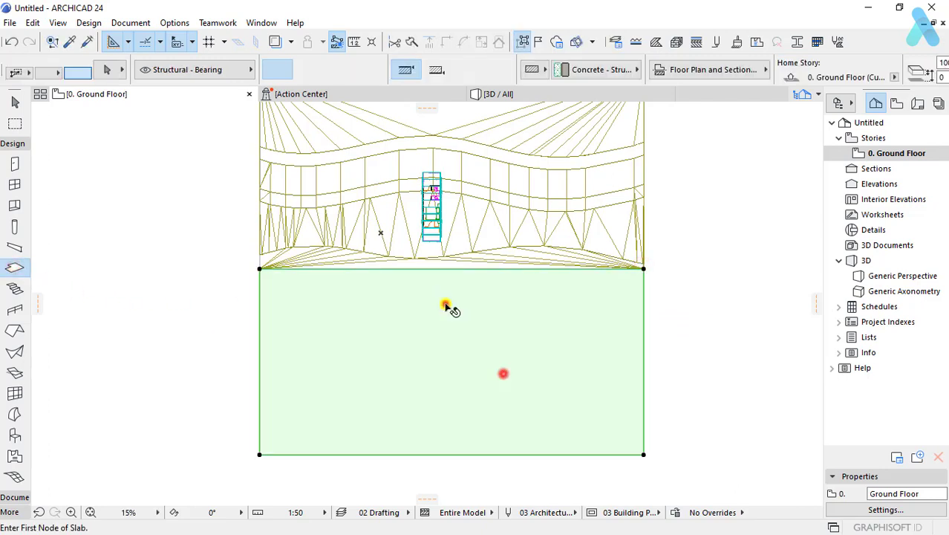
left_click(641, 266)
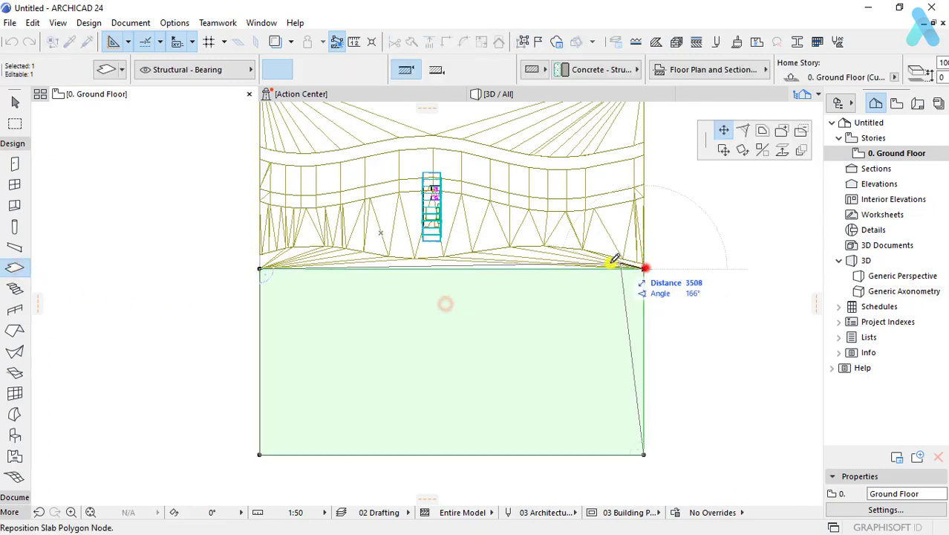
left_click(799, 131)
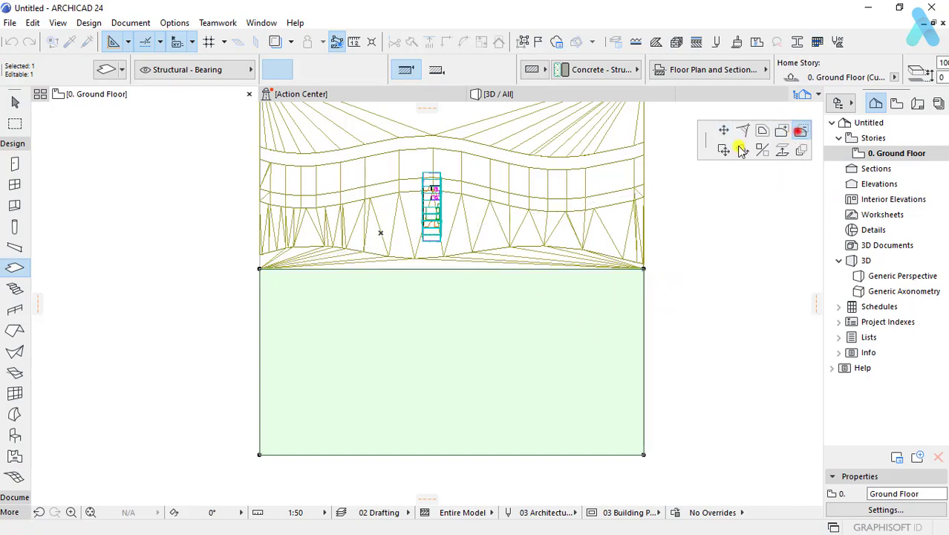
left_click(421, 264)
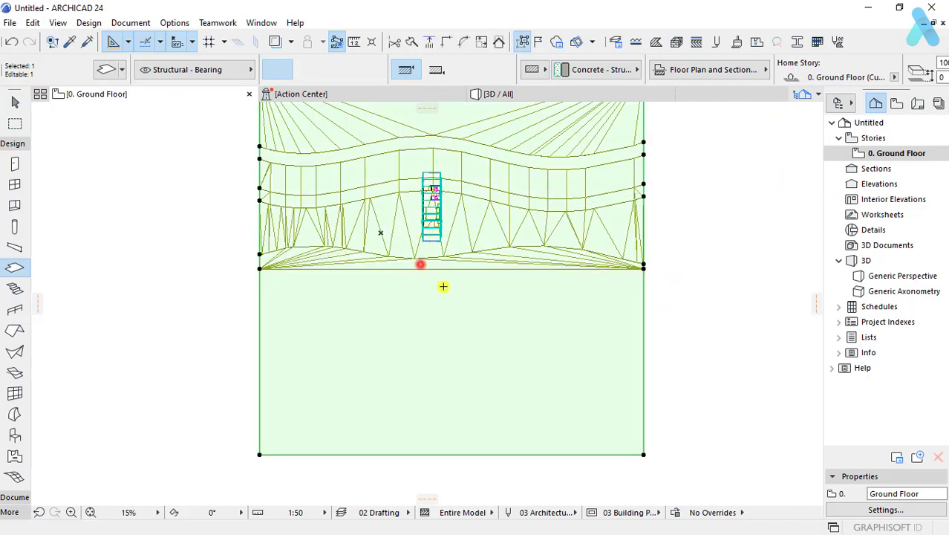
left_click(687, 339)
scroll(486, 276, "up", 2)
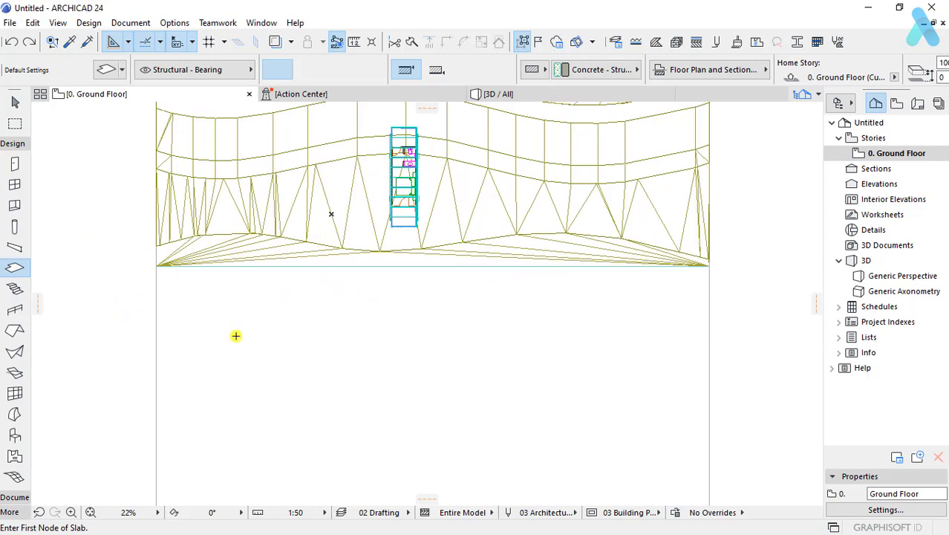
Step: Move the slab down away from the mesh and reshape its top edge to the wavy line
key("l")
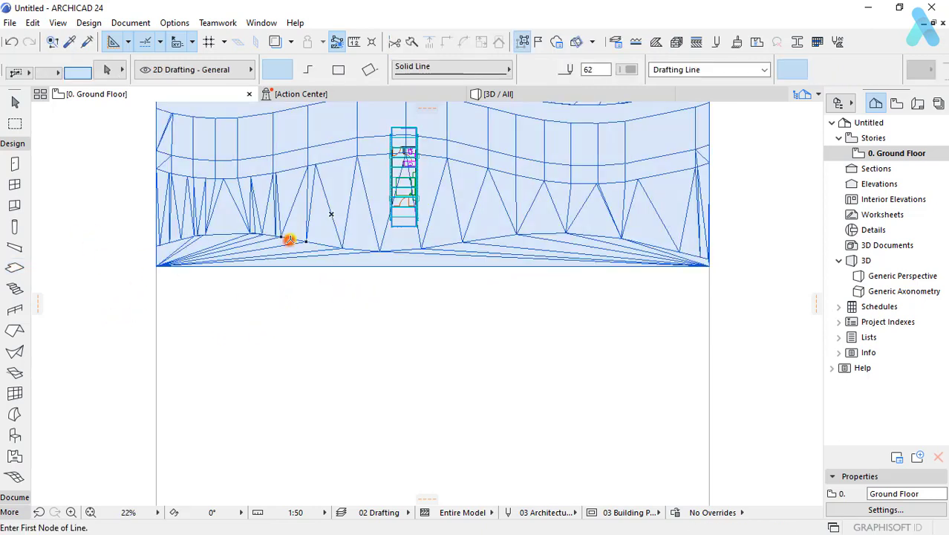
left_click(288, 239)
scroll(371, 294, "down", 4)
key("ctrl+shift+z")
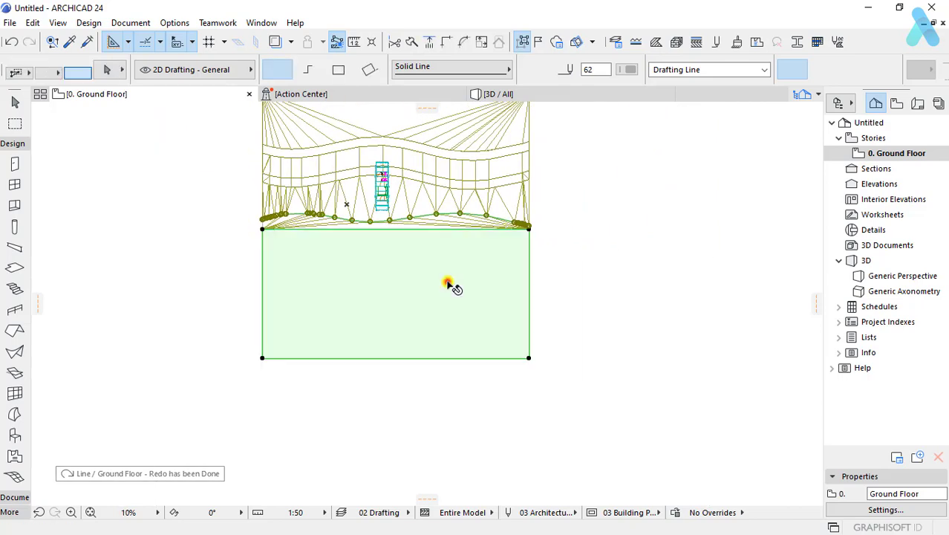
left_click(441, 252)
left_click(434, 303)
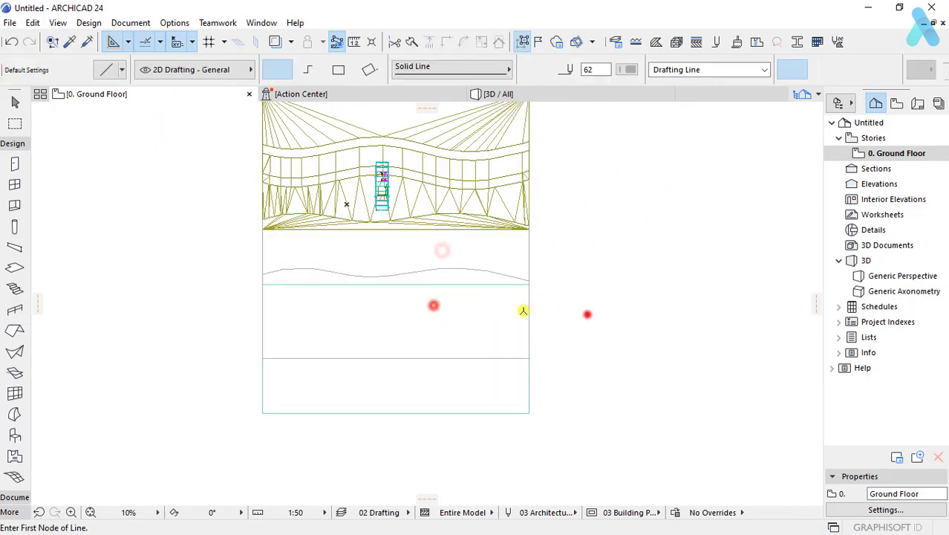
left_click(530, 285)
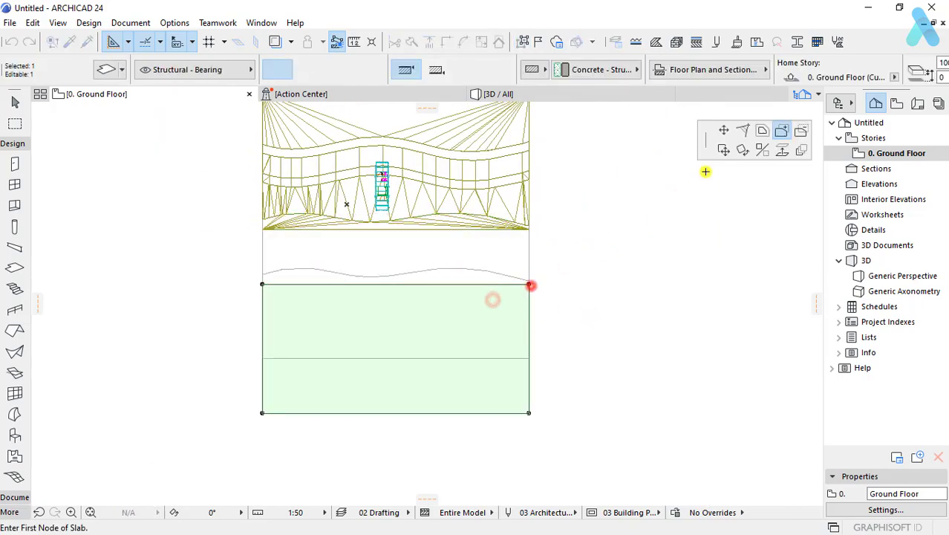
left_click(448, 273)
left_click(628, 294)
Step: Drag the reshaped slab back up onto the mesh corner and view it in 3D
left_click(569, 294)
left_click_drag(566, 384, 269, 254)
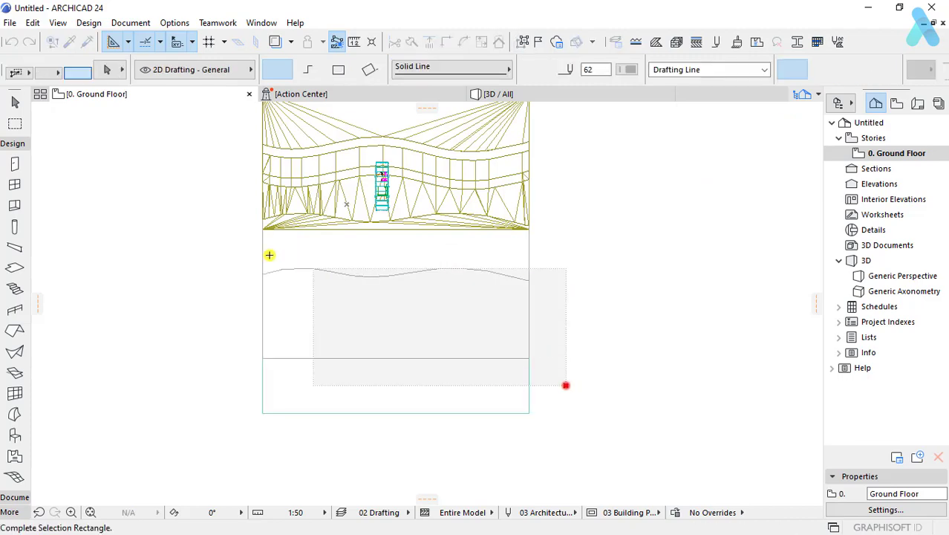
left_click(226, 250)
left_click(345, 360)
left_click(396, 286)
key("ctrl+d")
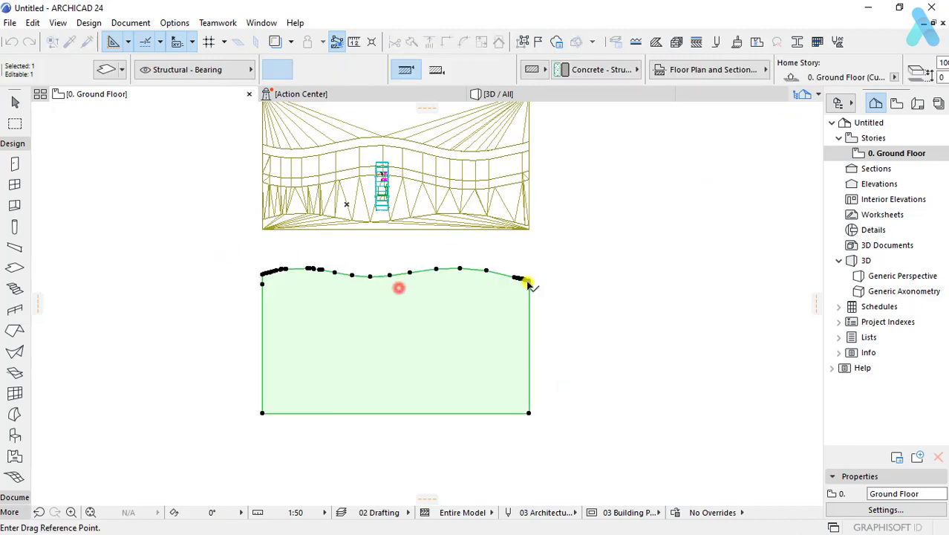
scroll(529, 285, "up", 3)
left_click(514, 322)
left_click(516, 139)
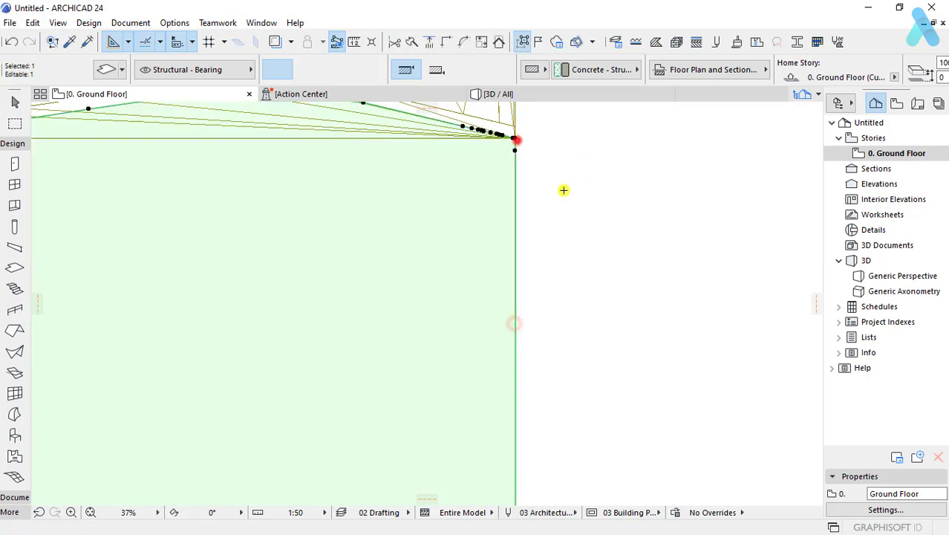
scroll(564, 188, "up", 2)
scroll(545, 296, "up", 2)
left_click(533, 296)
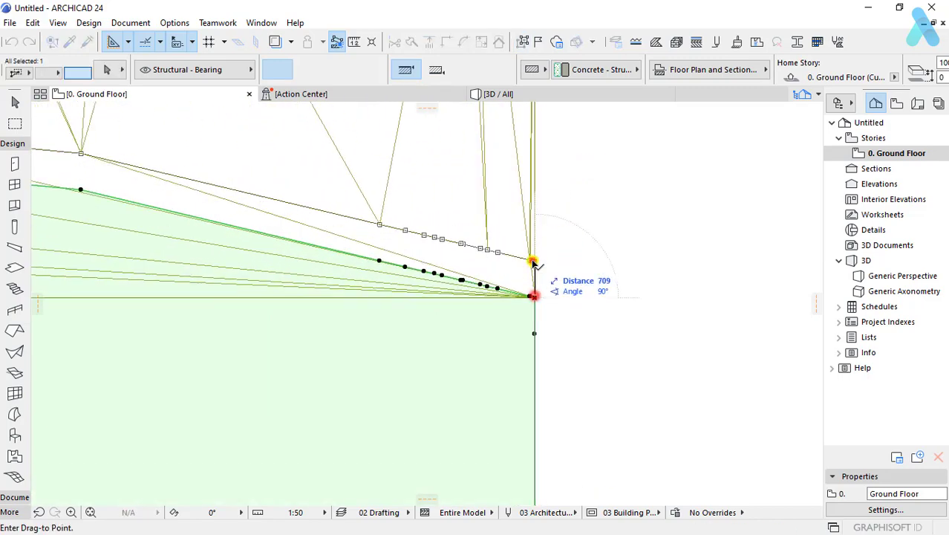
left_click(533, 259)
left_click(493, 94)
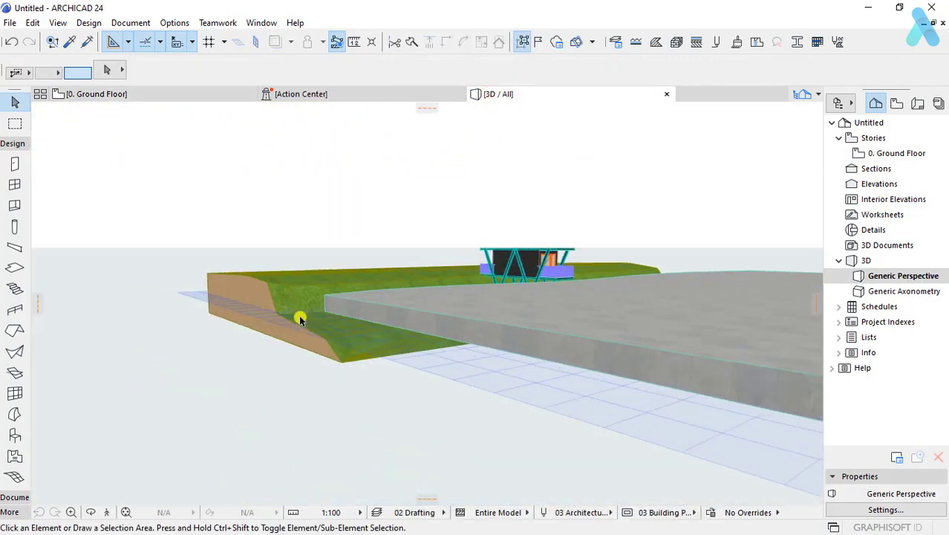
Step: Drag the slab down below the terrain edge in the 3D view
left_click(350, 296)
key("ctrl+d")
left_click(329, 297)
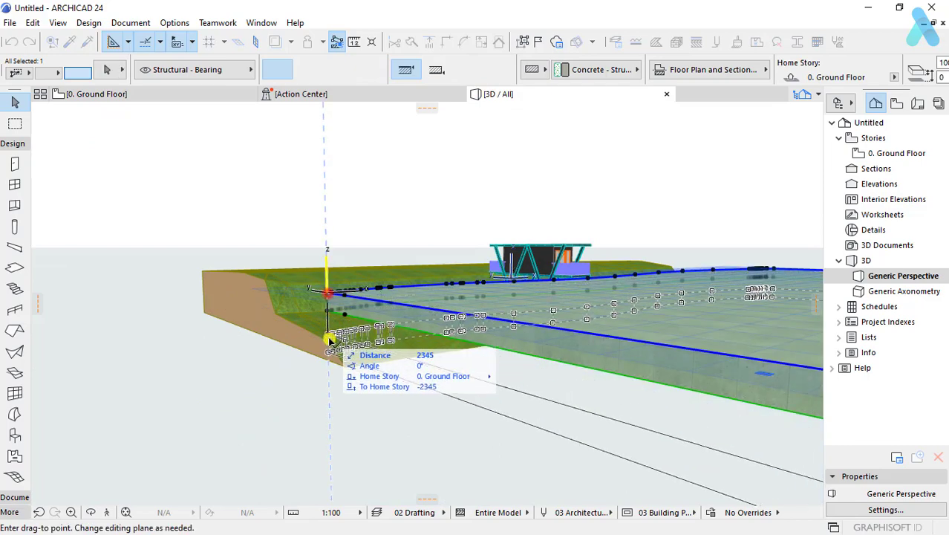
left_click(334, 366)
Step: Override all of the slab's surfaces with Glass - Blue so it reads as water
double_click(351, 362)
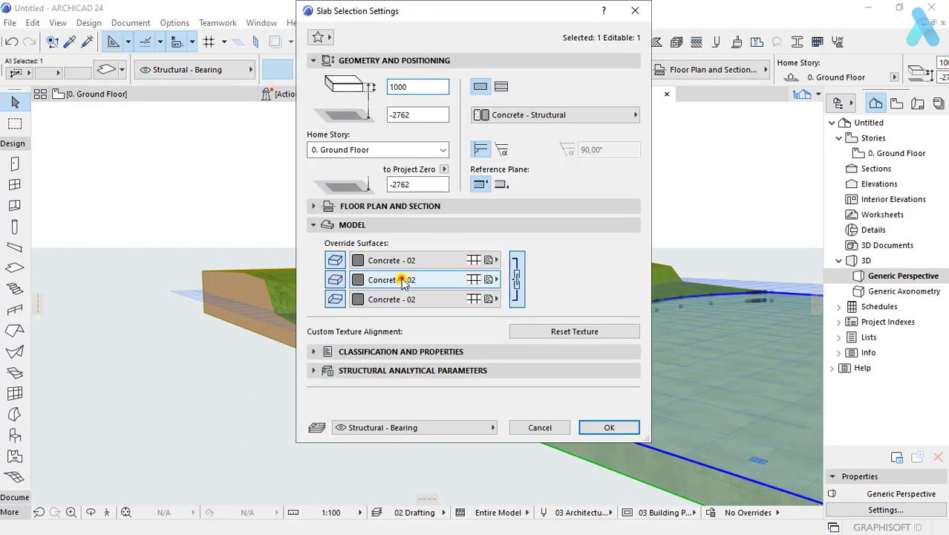
left_click(402, 279)
left_click(572, 125)
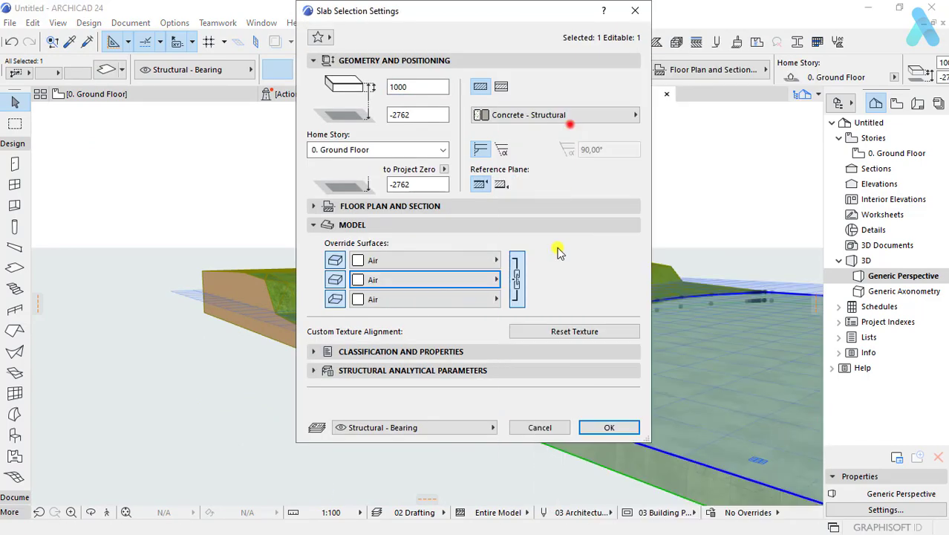
left_click(628, 422)
double_click(357, 323)
left_click(403, 279)
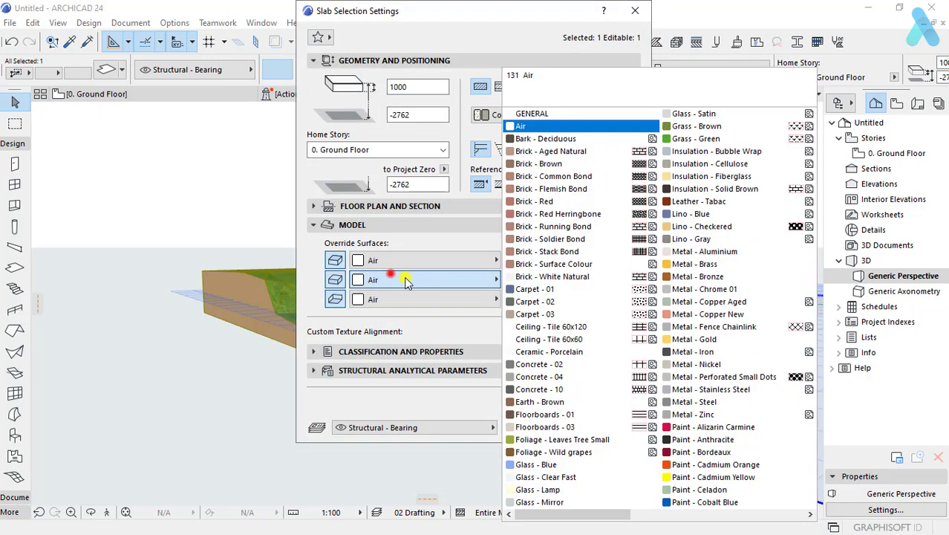
left_click(520, 462)
left_click(580, 434)
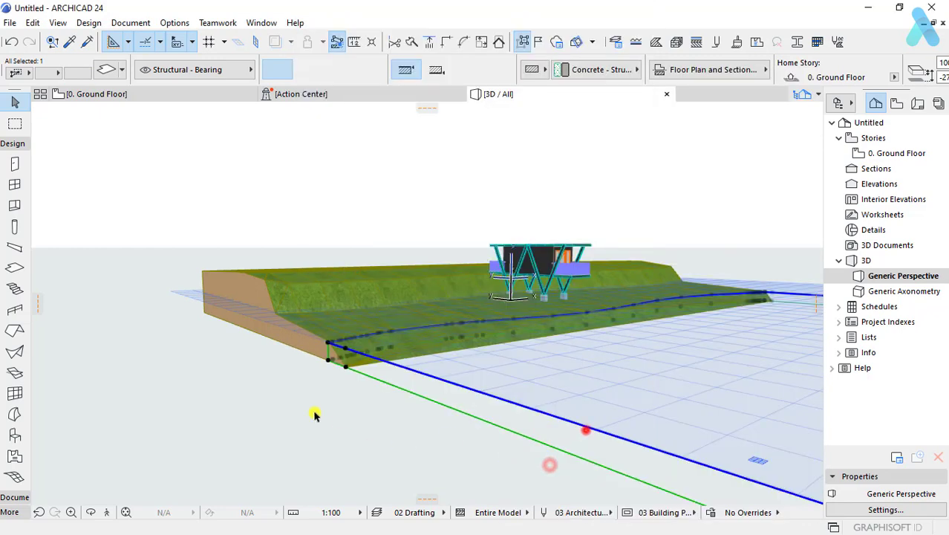
middle_click_drag(248, 360, 292, 342, "shift")
scroll(412, 300, "up", 3)
mouse_move(412, 300)
middle_mouse_down("shift")
mouse_move(333, 290)
mouse_move(700, 278)
mouse_move(508, 318)
mouse_move(597, 280)
mouse_move(445, 322)
mouse_move(555, 336)
mouse_move(209, 324)
mouse_move(254, 273)
mouse_move(249, 316)
middle_mouse_up("shift")
Step: Drag the terrain mesh to a new position from its far corner
scroll(249, 316, "down", 5)
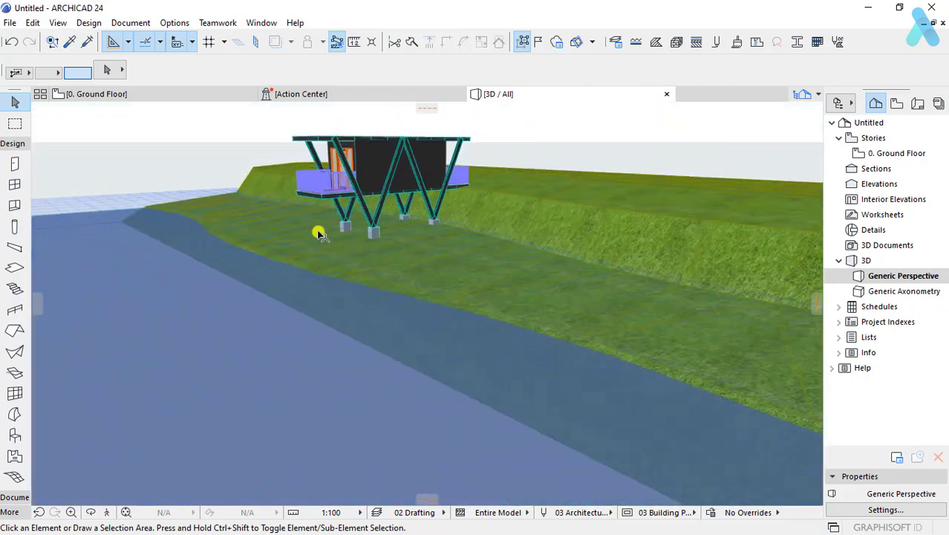
key("m")
mouse_move(318, 229)
middle_mouse_down("shift")
mouse_move(423, 303)
mouse_move(499, 311)
middle_mouse_up("shift")
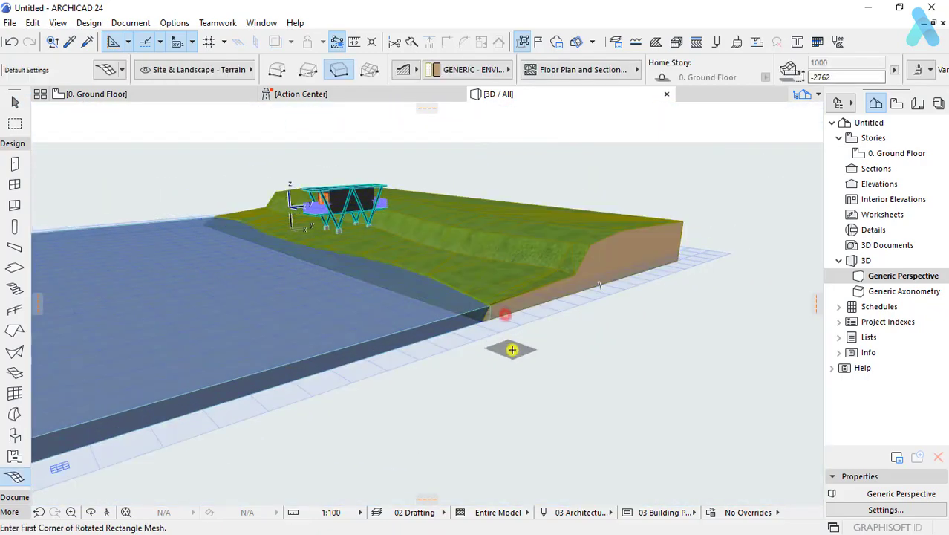
left_click(672, 245, "shift")
key("ctrl+d")
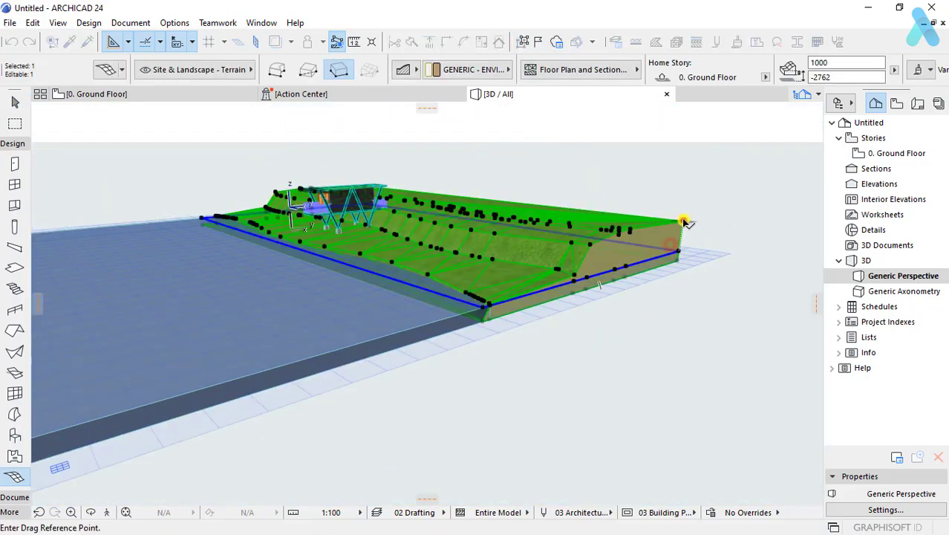
left_click(683, 221)
left_click(487, 319)
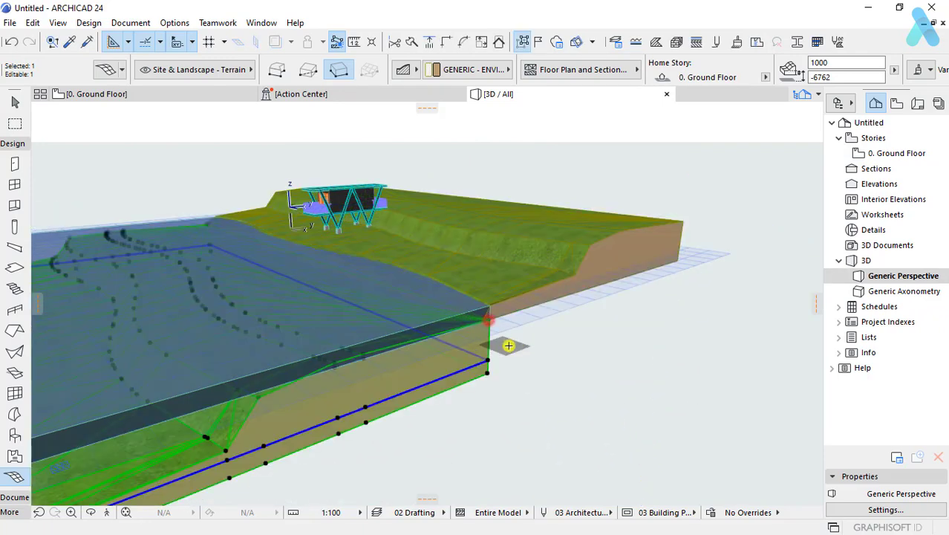
Step: Edit one corner of the water slab from a low view
mouse_move(508, 345)
middle_mouse_down("shift")
mouse_move(381, 328)
mouse_move(396, 297)
mouse_move(519, 303)
mouse_move(318, 269)
middle_mouse_up("shift")
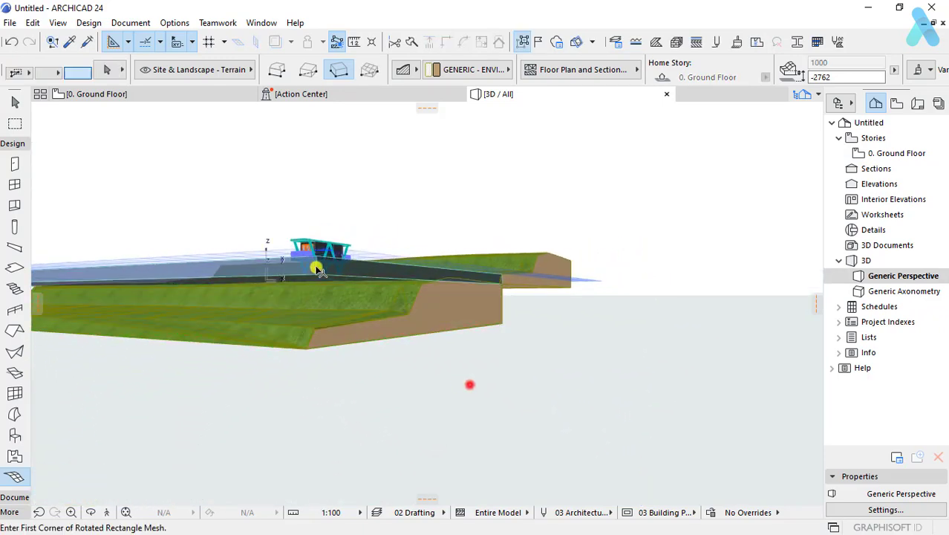
left_click(317, 272, "shift")
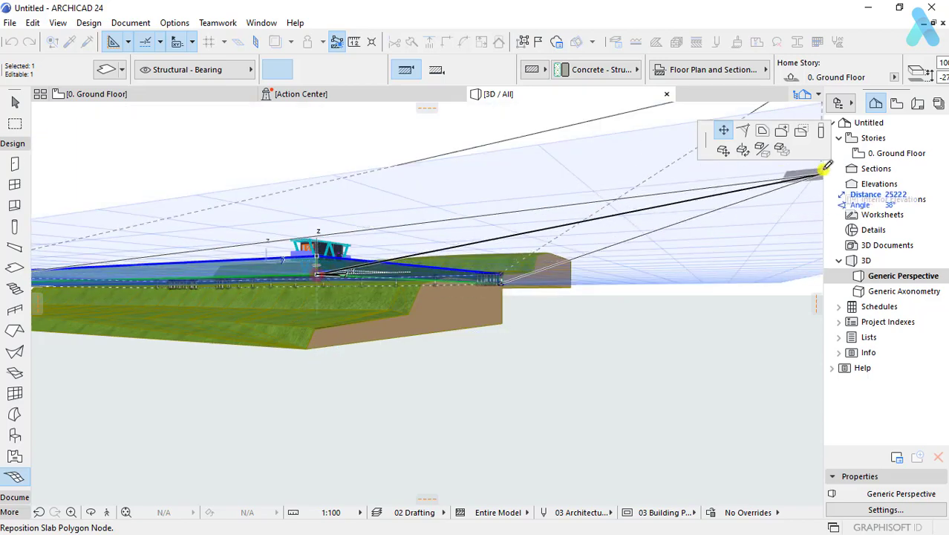
left_click(820, 131)
left_click(303, 344)
left_click(412, 392)
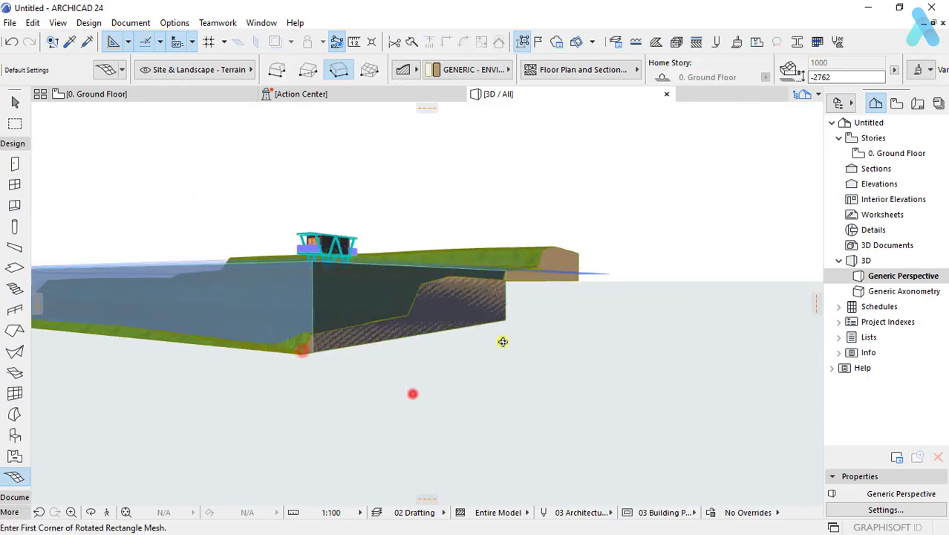
Step: Elevate one terrain mesh edge node to a new height
mouse_move(503, 339)
middle_mouse_down("shift")
mouse_move(415, 381)
mouse_move(423, 415)
mouse_move(481, 387)
middle_mouse_up("shift")
left_click(461, 392, "shift")
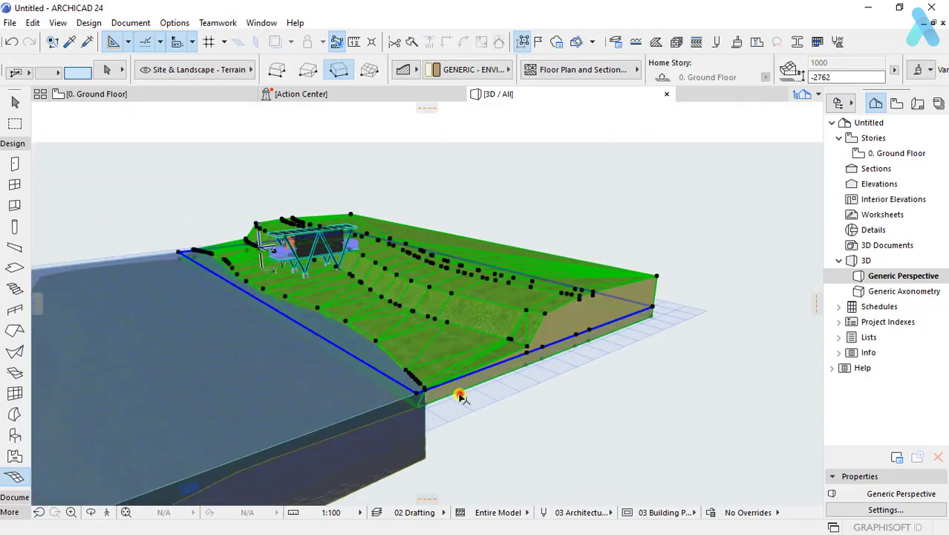
mouse_move(464, 341)
middle_mouse_down("shift")
mouse_move(468, 308)
mouse_move(575, 295)
middle_mouse_up("shift")
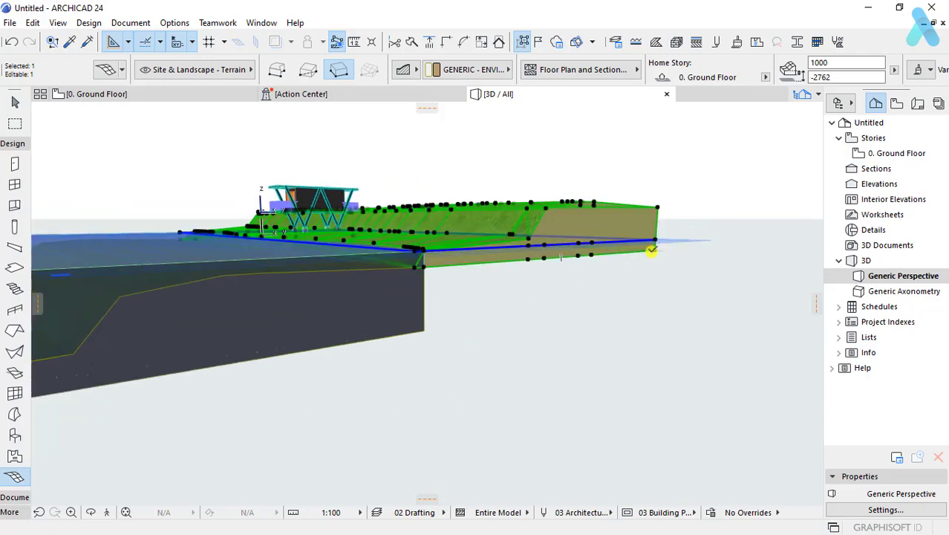
left_click(656, 250)
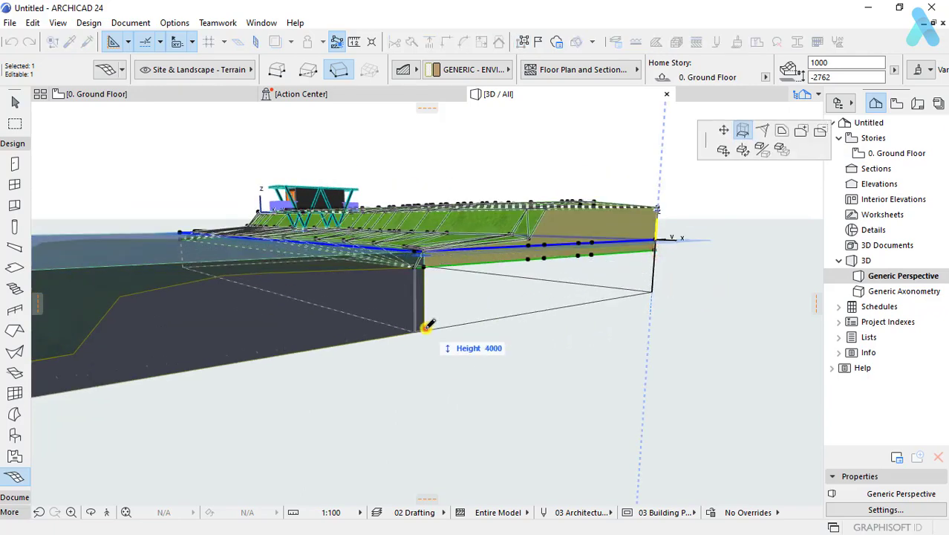
left_click(427, 327)
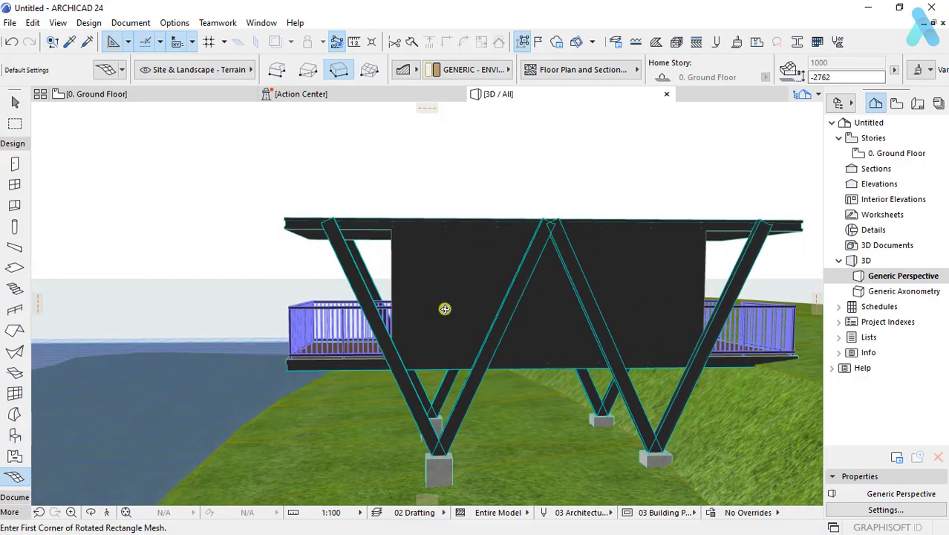
Step: On the Ground Floor plan, move the terrain mesh onto the Hidden layer
key("F2")
scroll(444, 298, "down", 3)
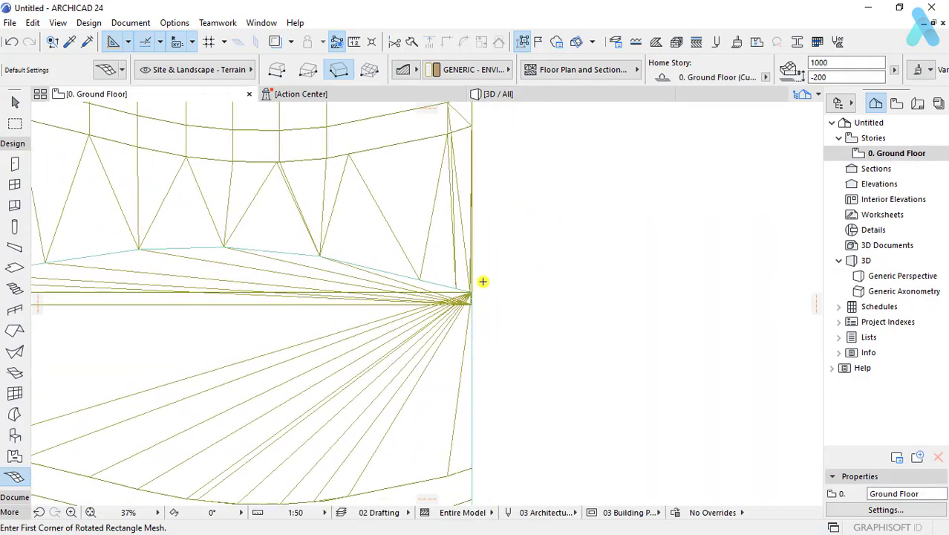
scroll(483, 282, "down", 5)
scroll(496, 267, "up", 3)
left_click_drag(582, 418, 483, 144)
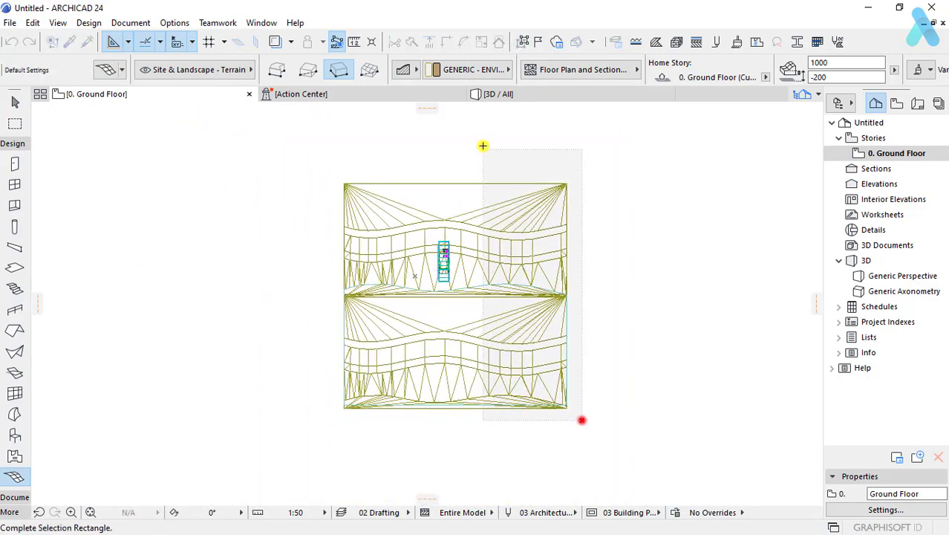
left_click(194, 70)
left_click(317, 75)
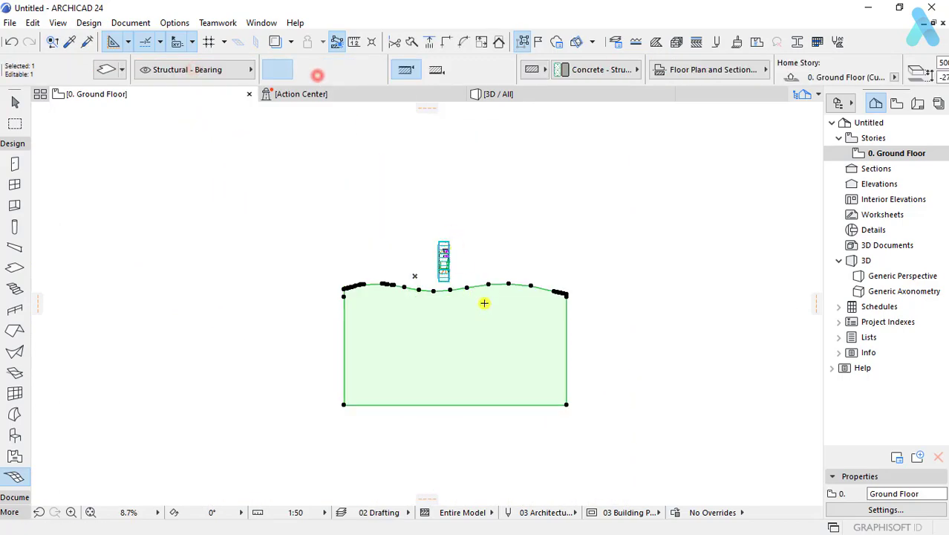
left_click(211, 70)
left_click(332, 78)
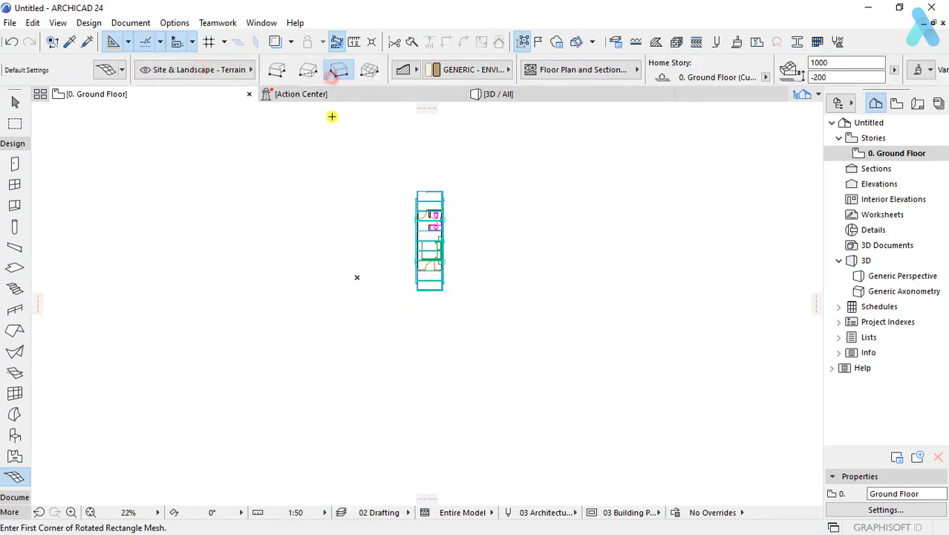
Step: Draw the E-01 elevation line beside the cottage and open it with current view settings
left_click(13, 143)
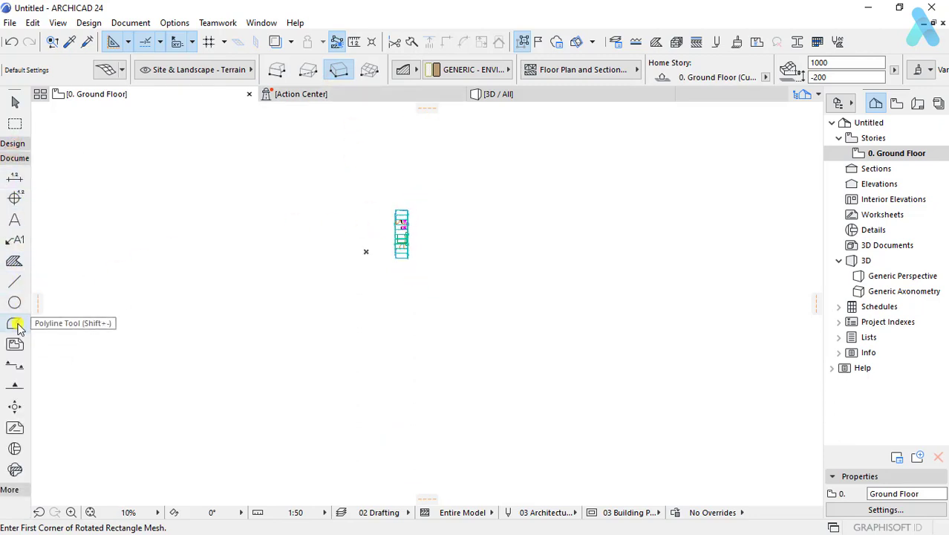
left_click(15, 385)
scroll(394, 242, "up", 3)
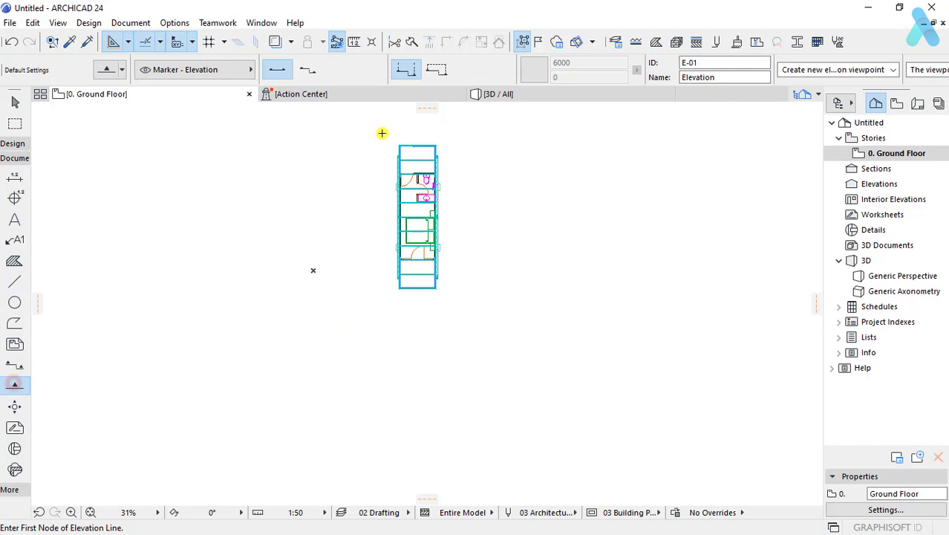
left_click(368, 357)
left_click(537, 335)
left_click(380, 216)
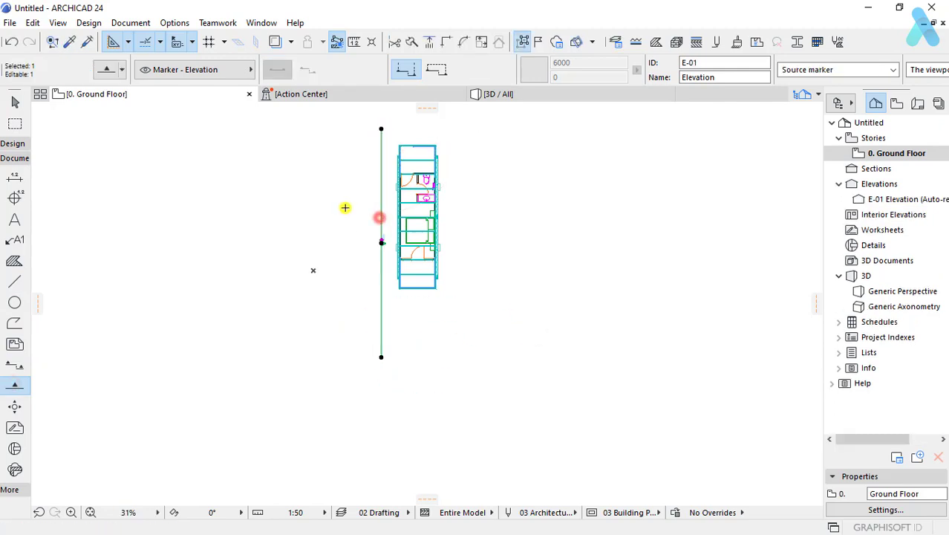
right_click(345, 178)
mouse_move(378, 348)
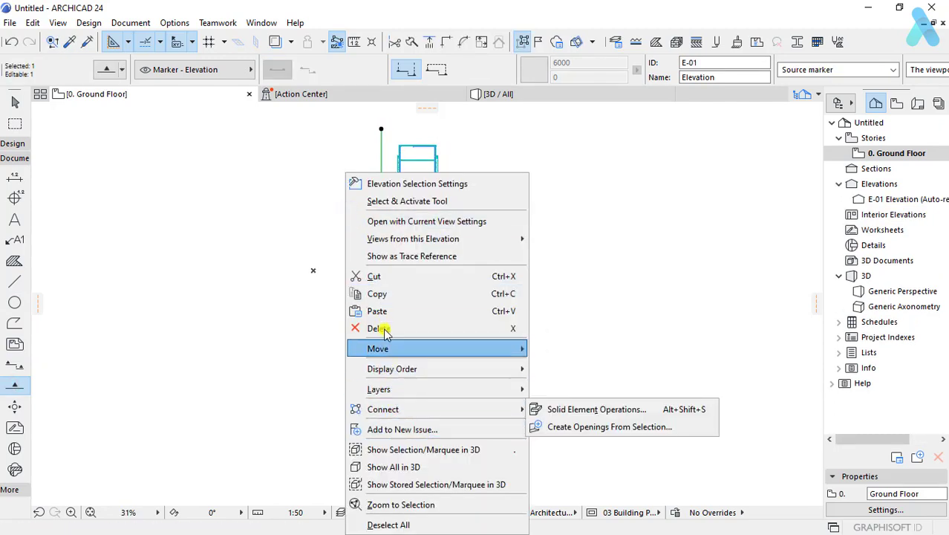
left_click(392, 220)
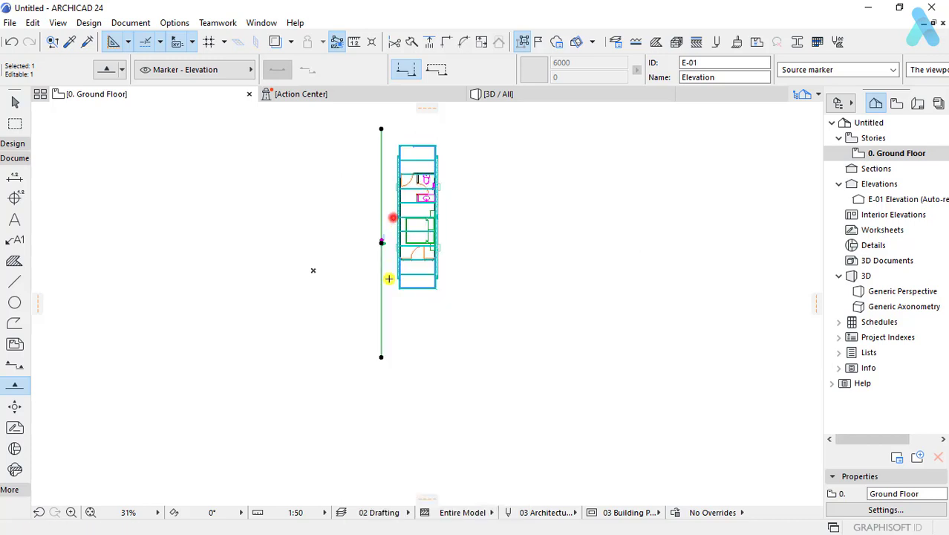
Step: Start a morph with its first corner at the top beam's end
scroll(393, 268, "up", 2)
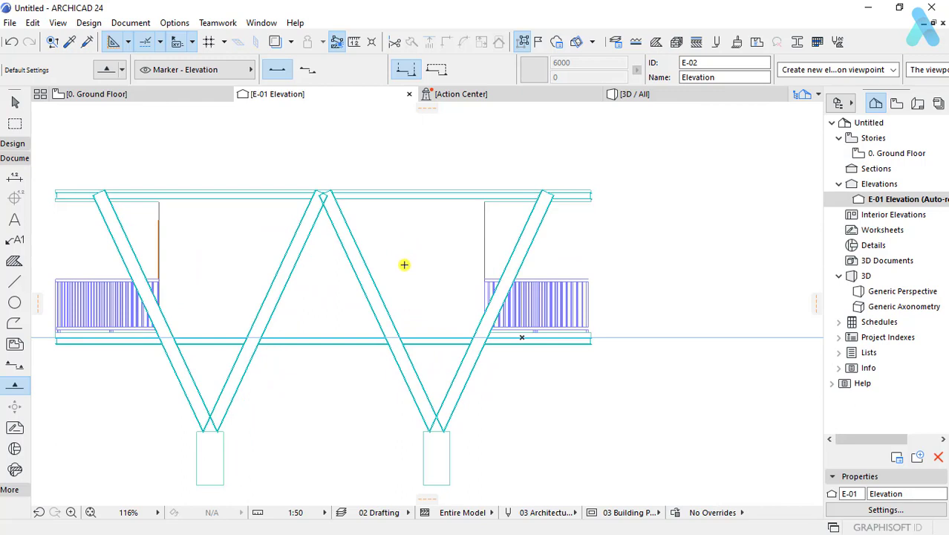
scroll(333, 273, "down", 2)
scroll(328, 279, "up", 1)
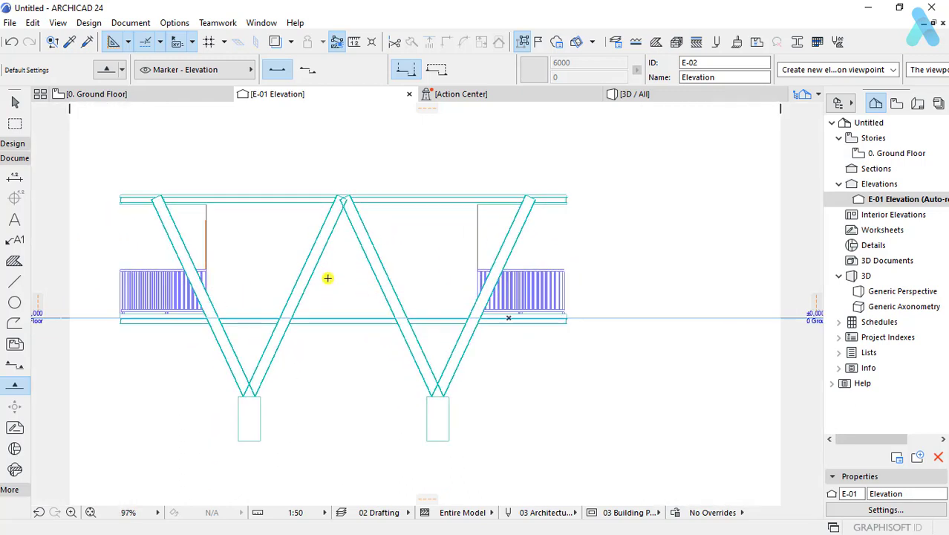
scroll(314, 252, "down", 1)
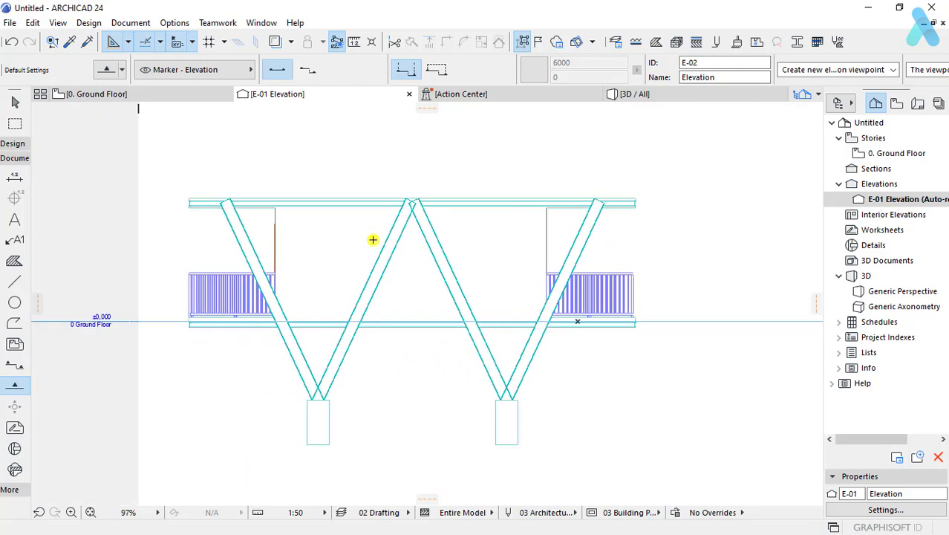
scroll(373, 239, "up", 2)
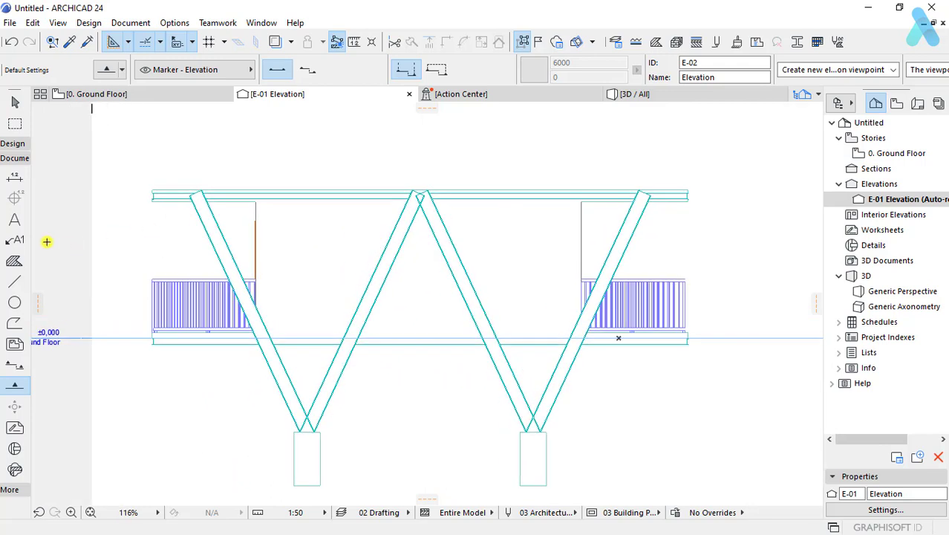
left_click(20, 144)
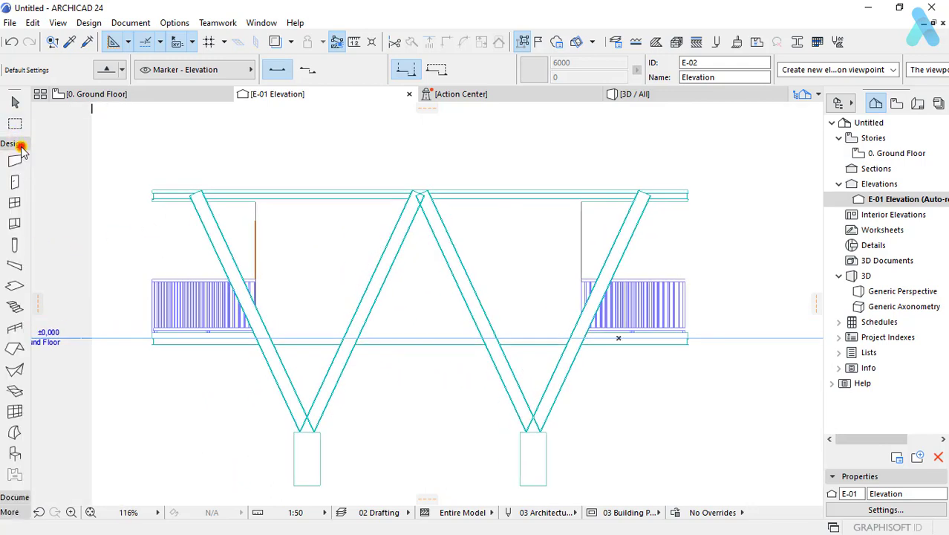
left_click(16, 434)
scroll(289, 260, "down", 1)
scroll(441, 253, "up", 1)
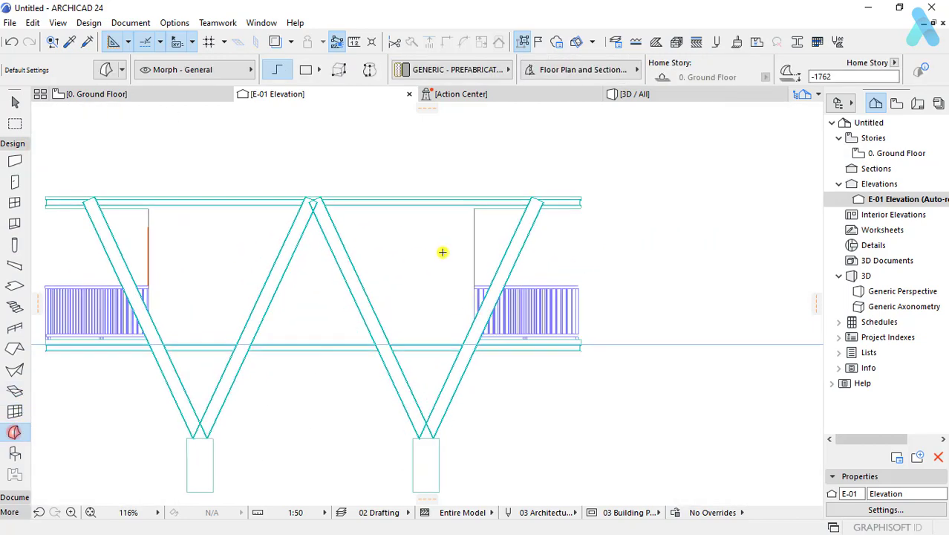
scroll(369, 256, "up", 2)
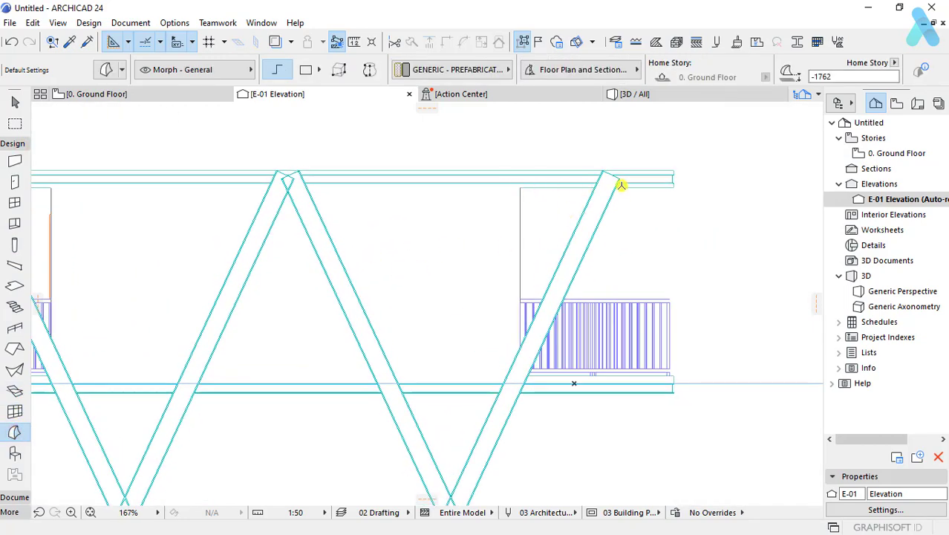
left_click(645, 187)
left_click(648, 202)
left_click(633, 188)
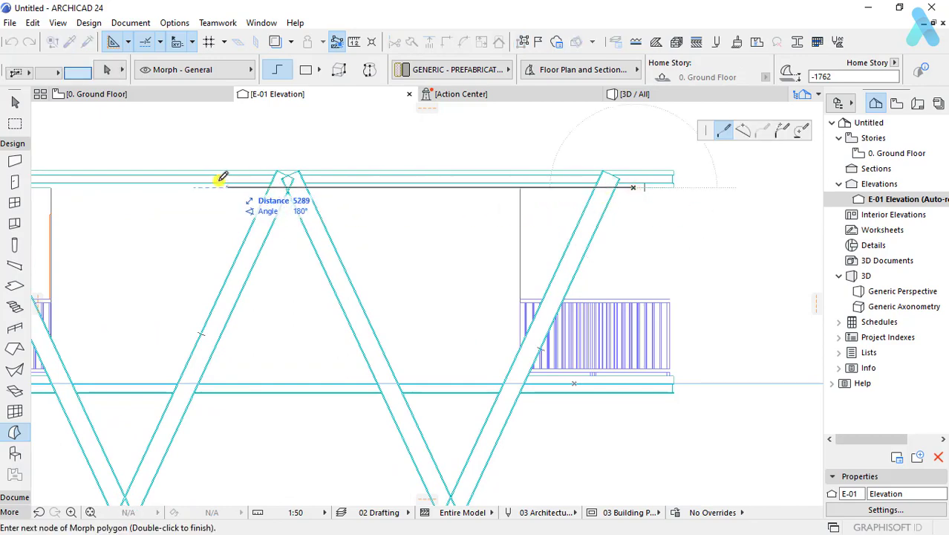
Step: Trace the morph polygon along the underside of the top beam and finish it
scroll(668, 190, "up", 3)
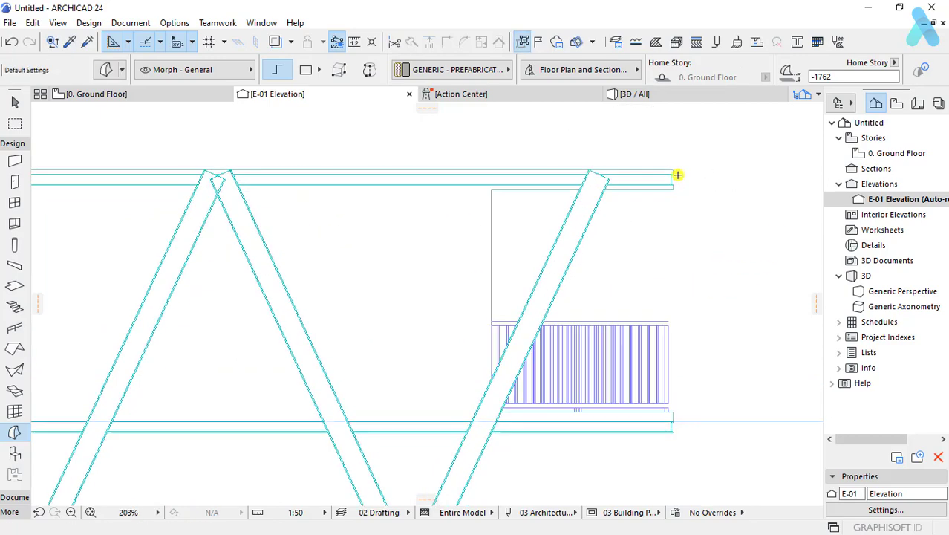
scroll(655, 218, "up", 4)
left_click(654, 220)
scroll(647, 180, "down", 5)
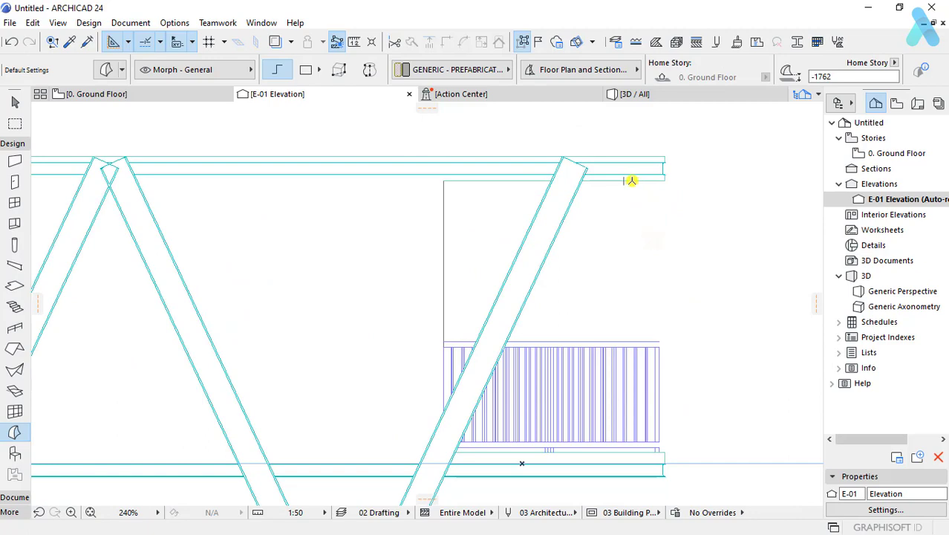
scroll(631, 180, "up", 3)
left_click(648, 171)
scroll(650, 170, "down", 3)
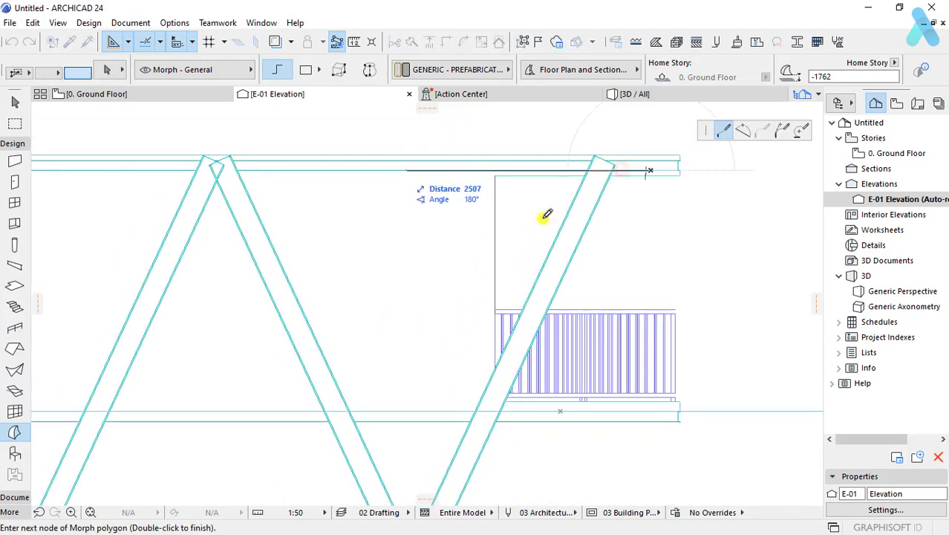
scroll(546, 214, "down", 2)
left_click(230, 188)
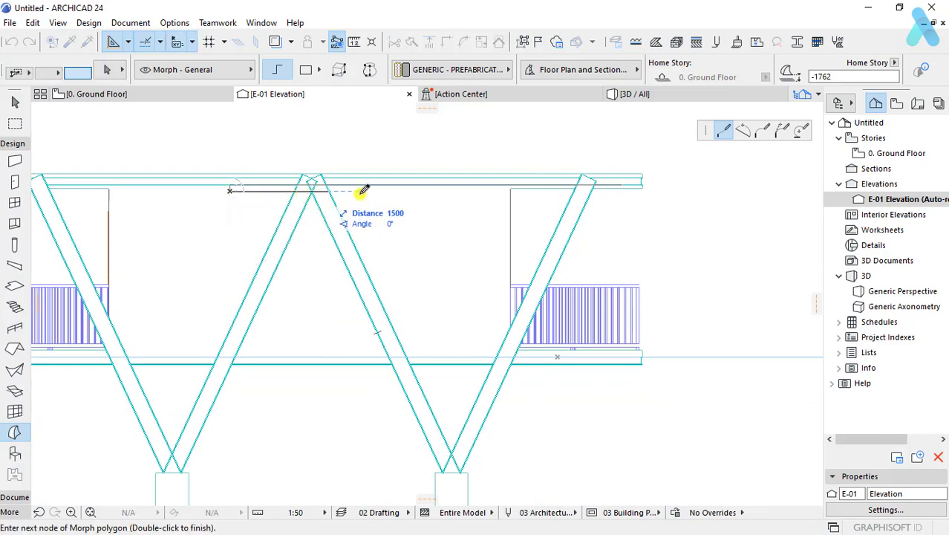
scroll(637, 185, "up", 3)
double_click(583, 172)
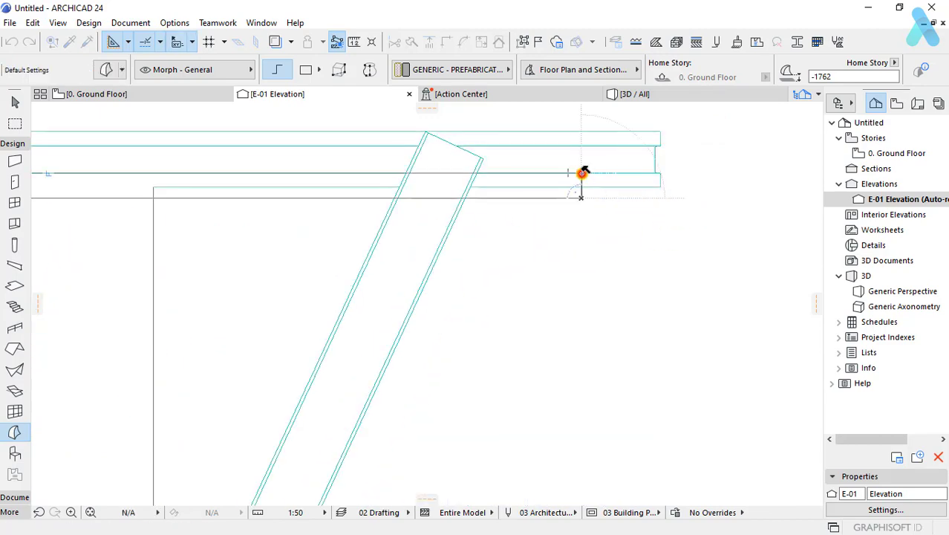
Step: Offset the morph's top edge downward and switch to the 3D view
scroll(594, 199, "down", 2)
scroll(579, 196, "down", 2)
scroll(578, 199, "down", 2)
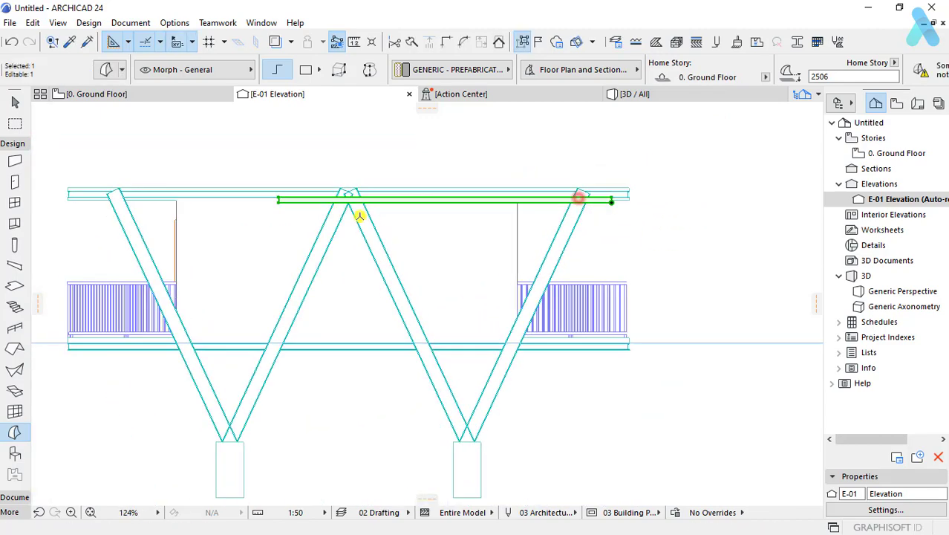
scroll(368, 200, "up", 1)
left_click(368, 201)
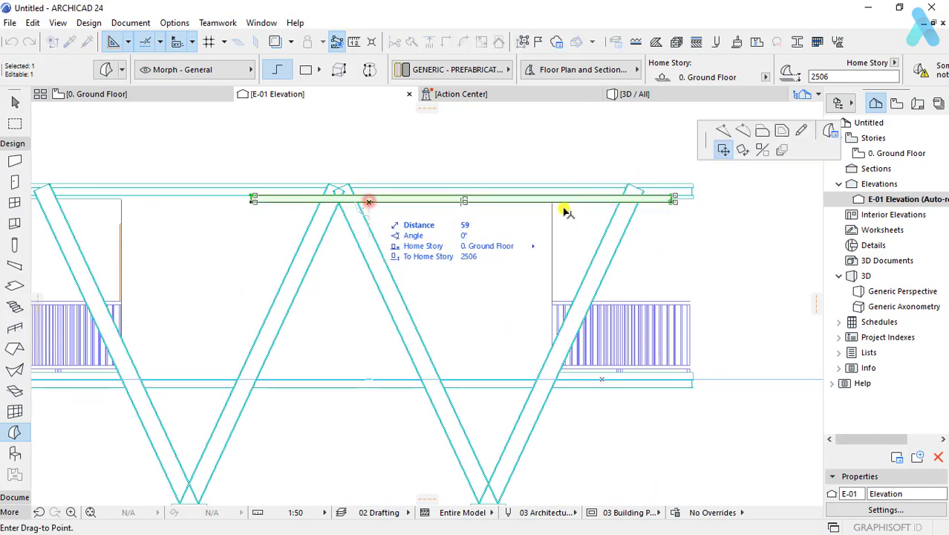
left_click(742, 133)
left_click(762, 134)
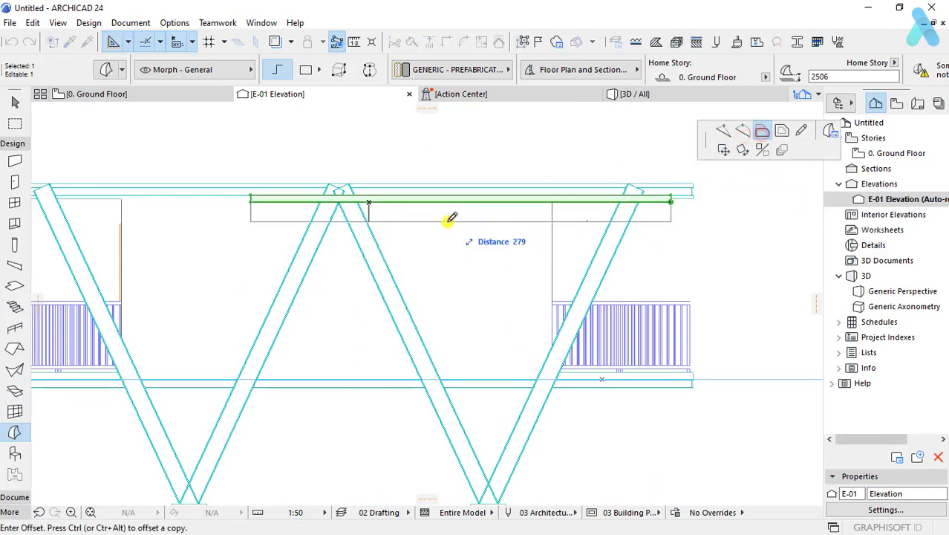
left_click(365, 251)
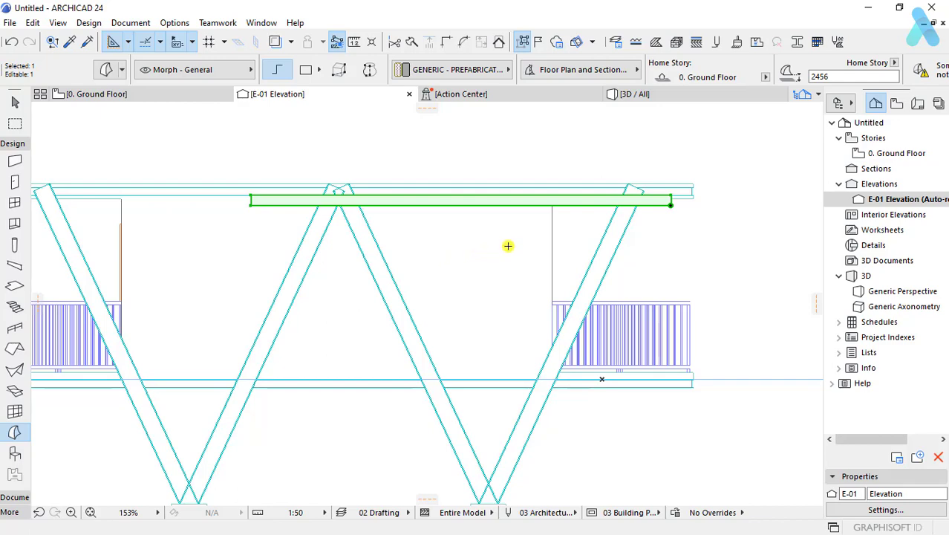
left_click(632, 95)
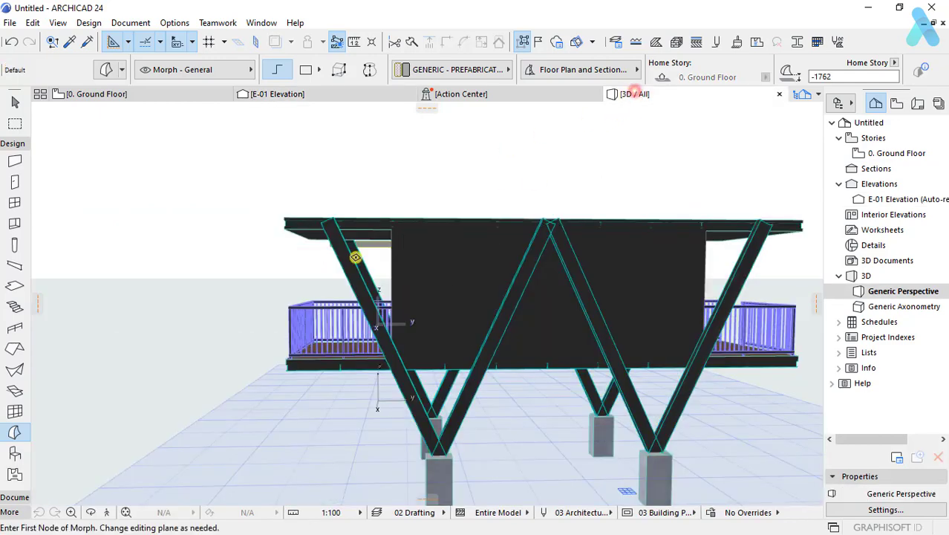
Step: Drag the new morph strip into place under the roof edge
middle_click_drag(597, 292, 572, 277, "shift")
scroll(240, 277, "up", 3)
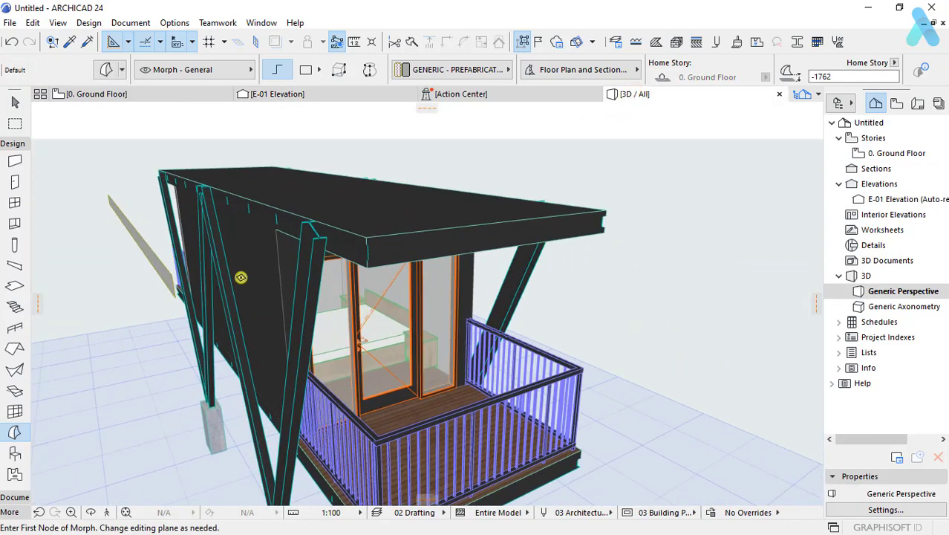
left_click(172, 281, "shift")
key("ctrl+d")
left_click(173, 274)
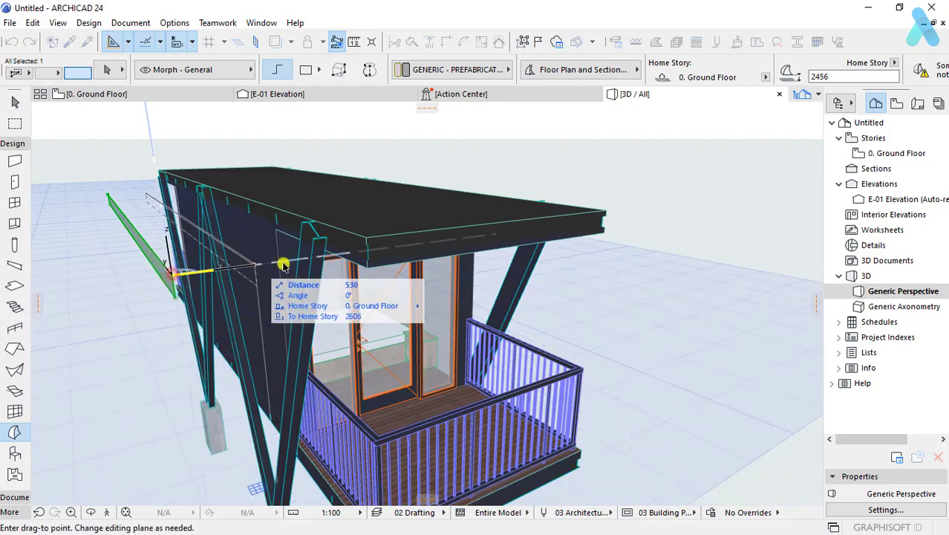
left_click(367, 266)
scroll(350, 282, "up", 3)
mouse_move(350, 282)
middle_mouse_down("shift")
mouse_move(234, 224)
mouse_move(186, 256)
mouse_move(307, 214)
mouse_move(346, 226)
middle_mouse_up("shift")
Step: Perpendicularly extrude the morph face into a solid strip and open its Morph Selection Settings
left_click(357, 231)
left_click(423, 295)
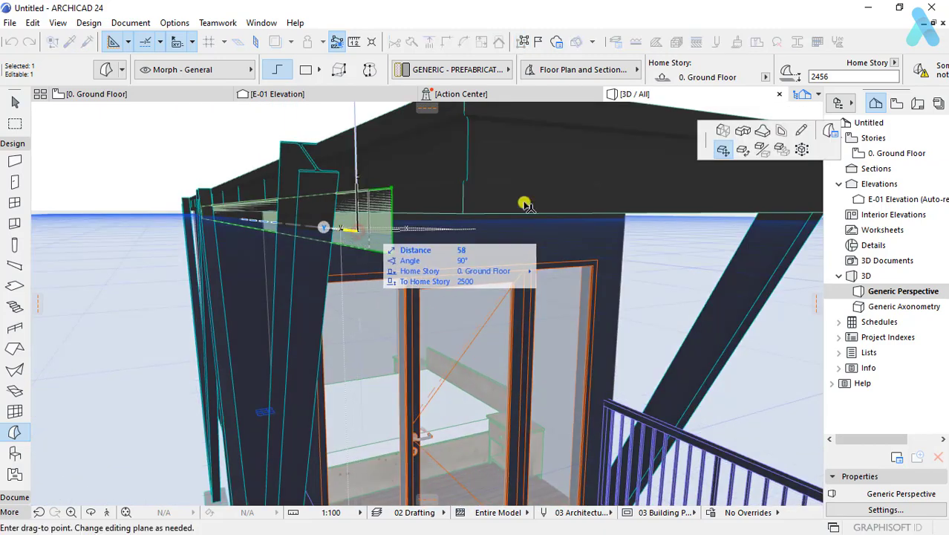
left_click(722, 131)
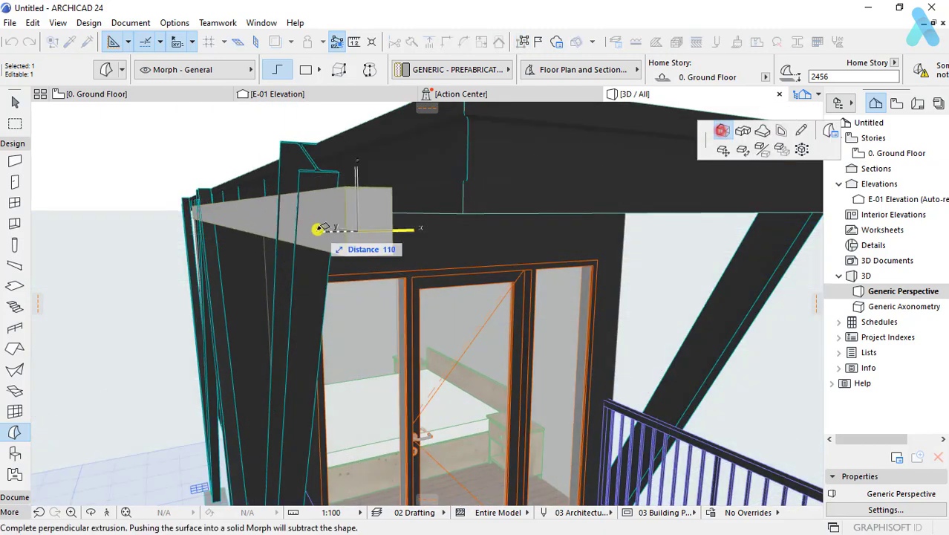
key("Return")
mouse_move(360, 265)
middle_mouse_down("shift")
mouse_move(551, 251)
mouse_move(489, 270)
middle_mouse_up("shift")
key("ctrl+t")
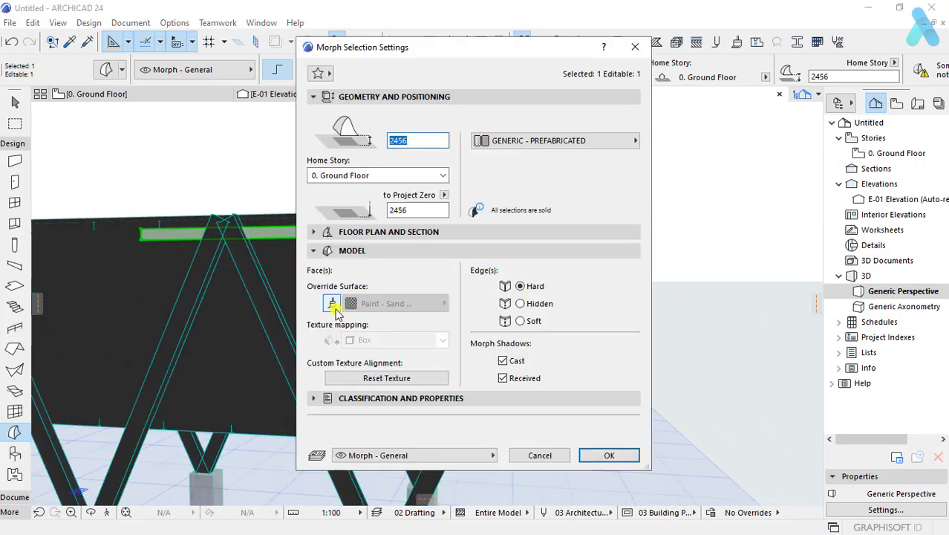
Step: Override the morph's surface with Wood - Pine Grained Horizontal and apply the settings
left_click(332, 303)
left_click(386, 303)
scroll(820, 445, "down", 3)
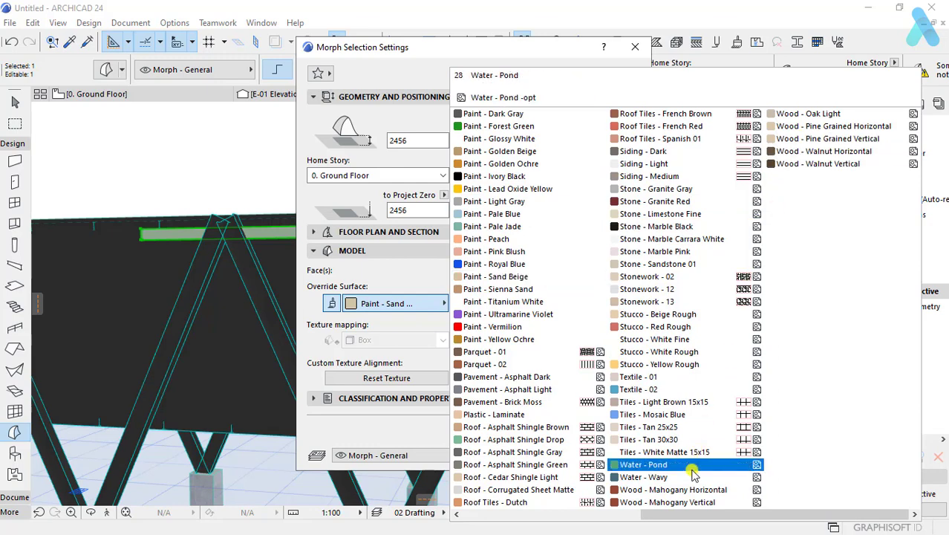
left_click(828, 138)
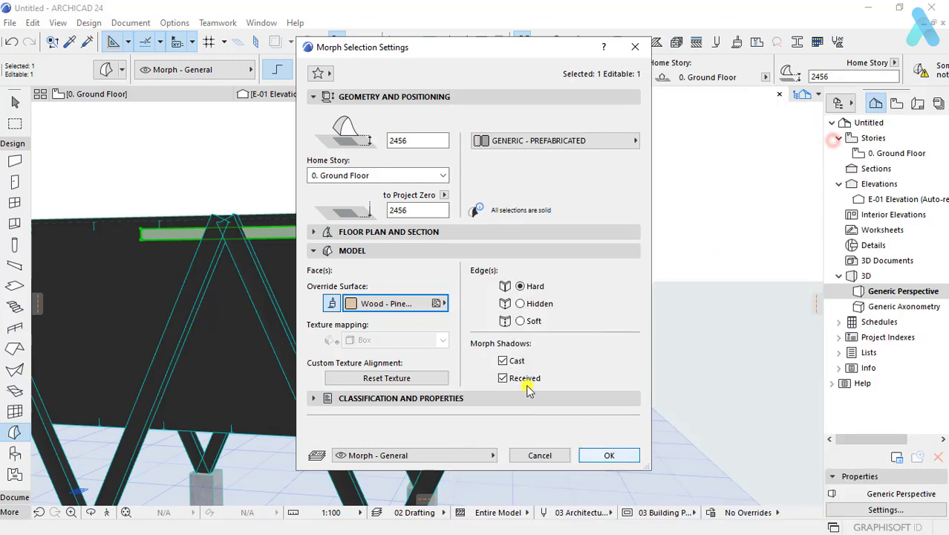
left_click(394, 303)
left_click(827, 127)
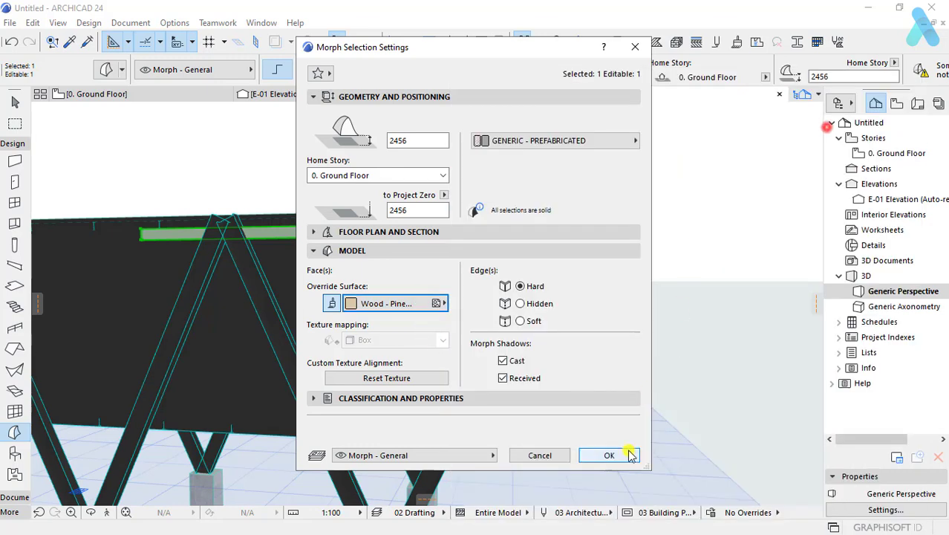
left_click(609, 454)
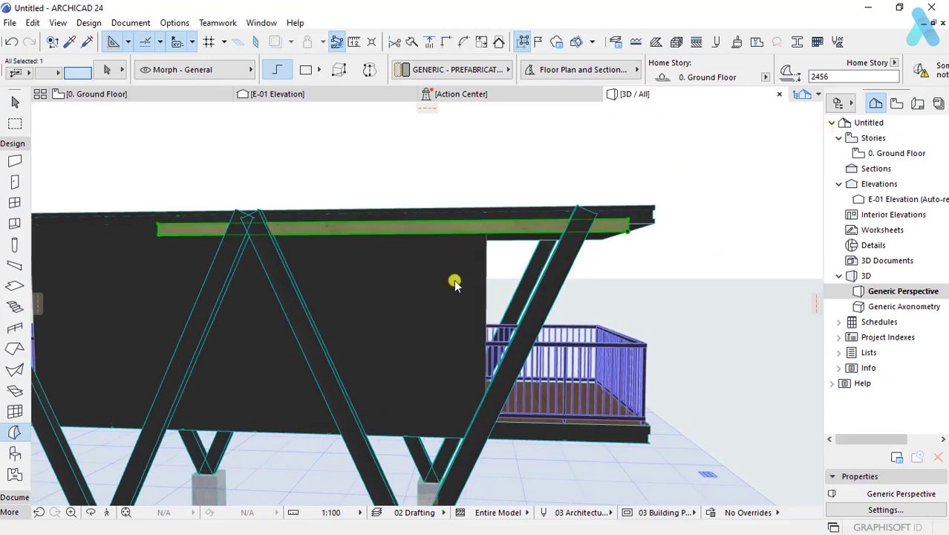
Step: Browse the wood texture image library, previewing the pine lacquered textures
left_click(410, 377)
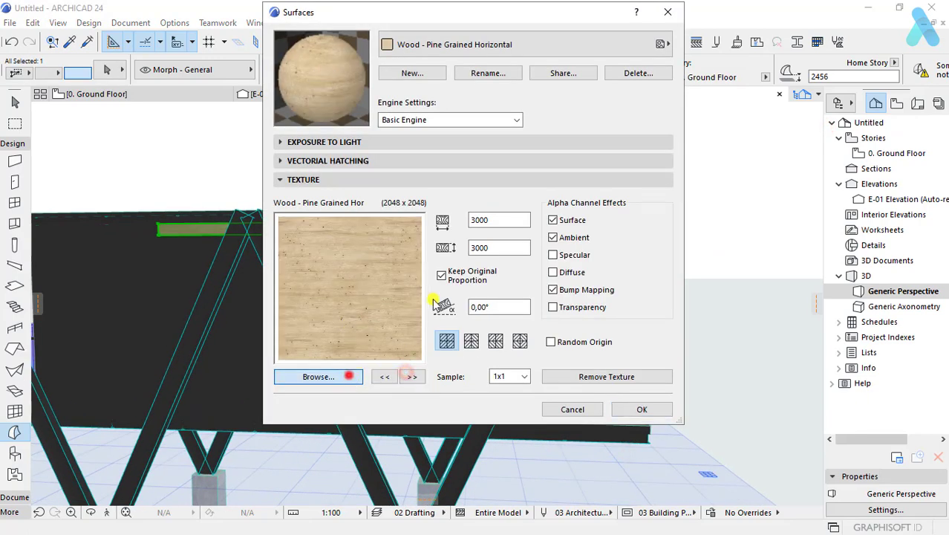
key("Down")
key("Up")
key("Up")
key("Up")
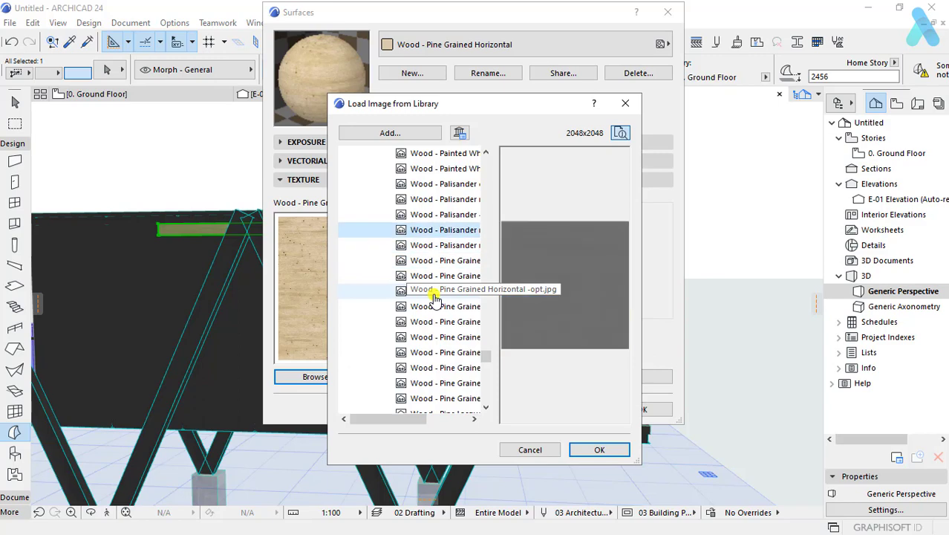
key("Up")
key("Up")
key("Up")
key("Up")
key("Up")
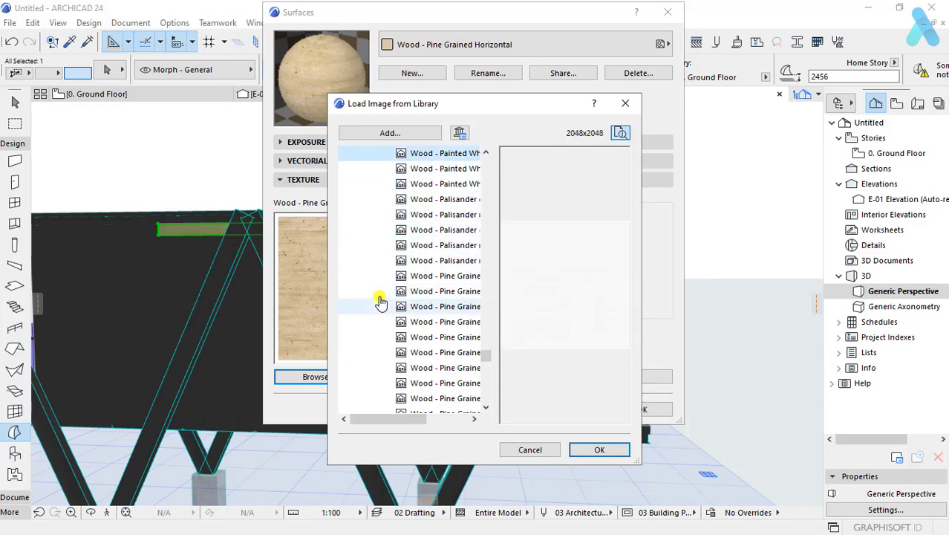
key("Up")
key("Up")
key("Up")
key("Up")
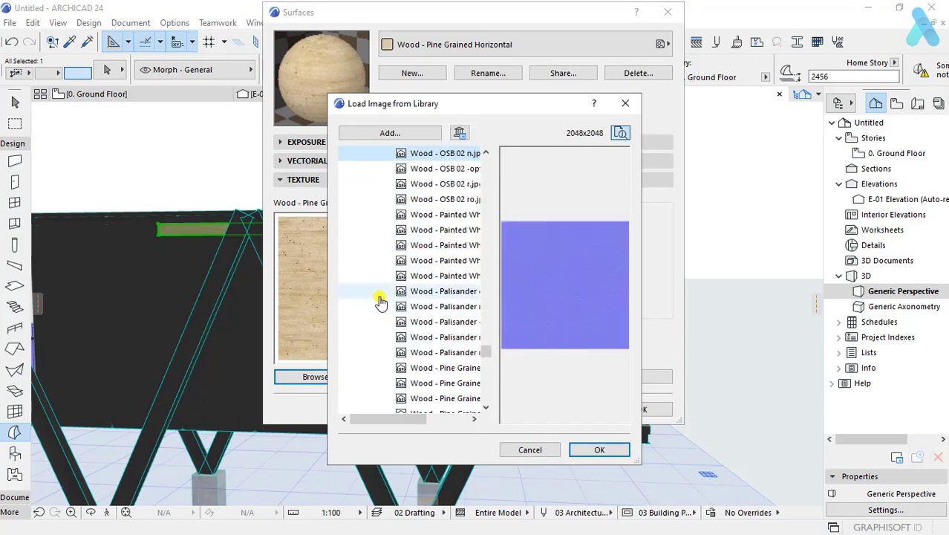
scroll(434, 318, "down", 4)
left_click(434, 314)
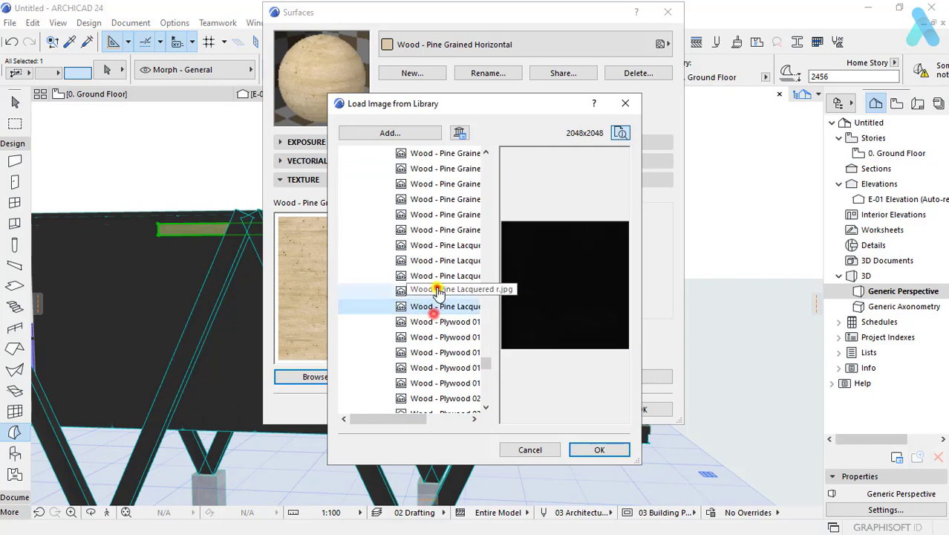
left_click(443, 245)
scroll(456, 334, "down", 4)
Step: Preview the Plywood 01 and 02 images, pick a Plywood texture and close the surface settings
left_click(456, 331)
left_click(451, 260)
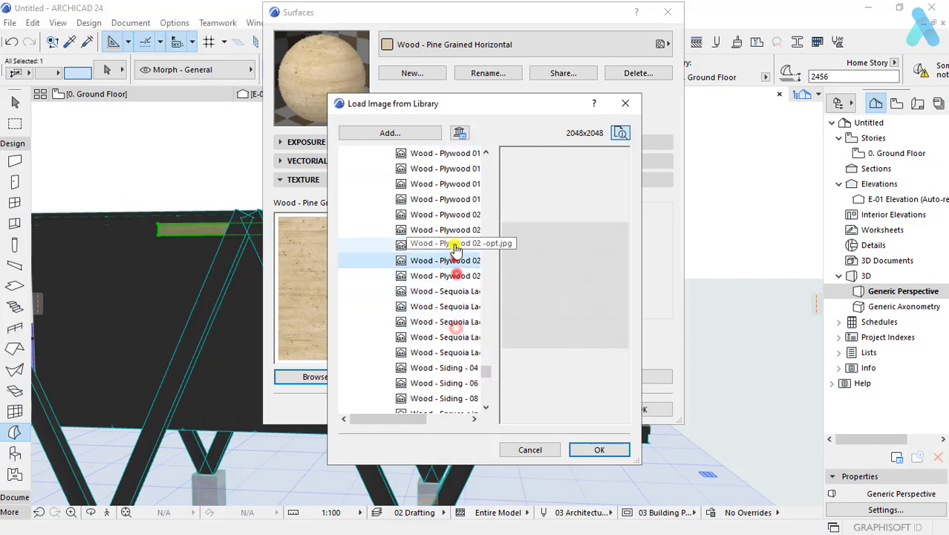
left_click(451, 245)
left_click(455, 231)
left_click(451, 215)
left_click(451, 199)
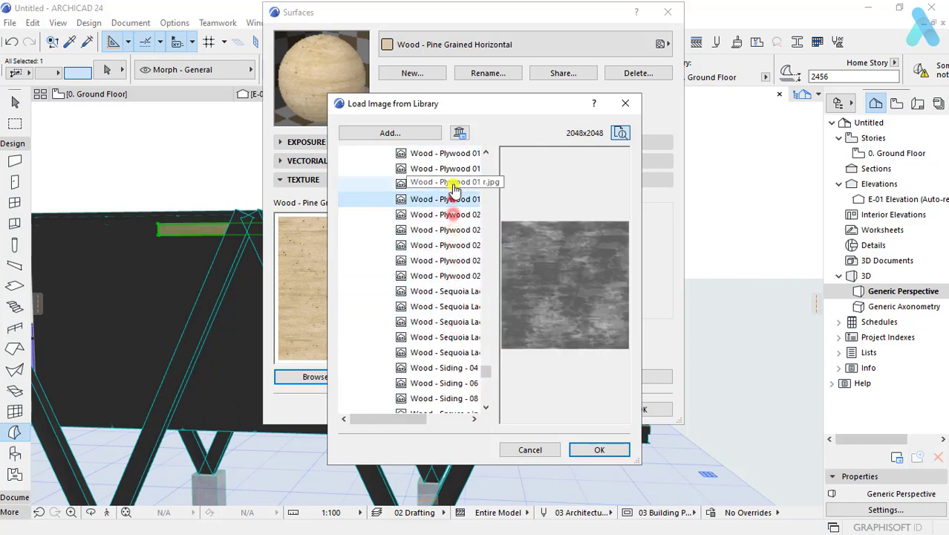
left_click(451, 184)
left_click(449, 166)
left_click(451, 199)
left_click(599, 450)
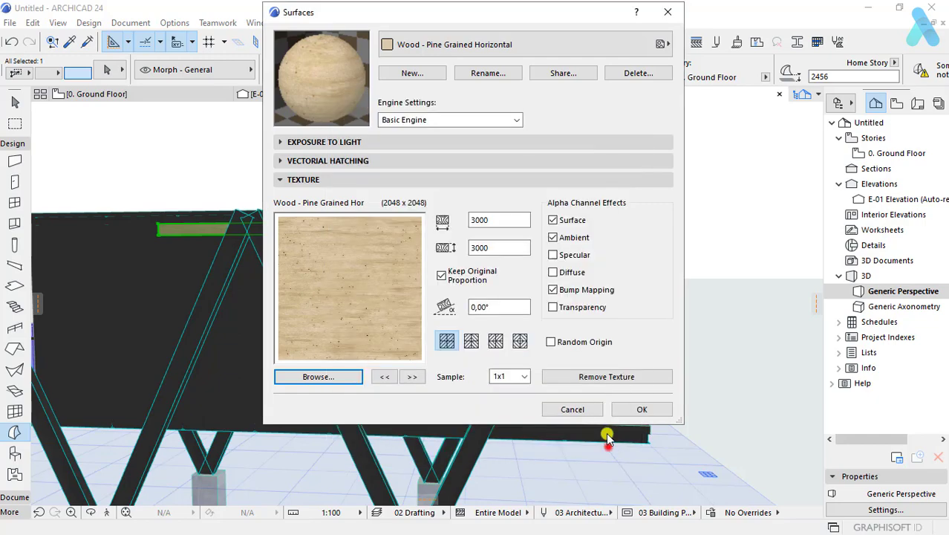
left_click(631, 407)
scroll(563, 252, "up", 5)
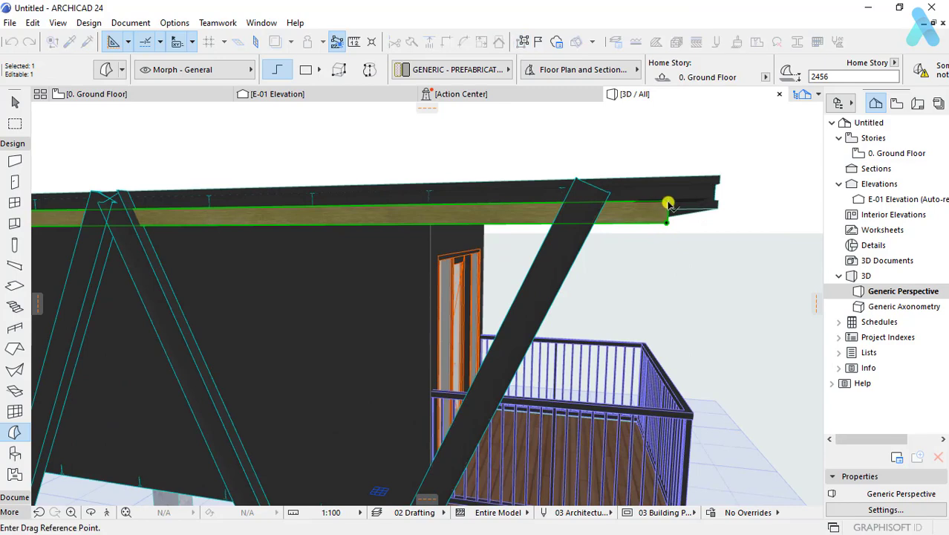
Step: Push the beam's bottom face downward to make it deeper
left_click(666, 222)
left_click(679, 244)
scroll(679, 244, "down", 3)
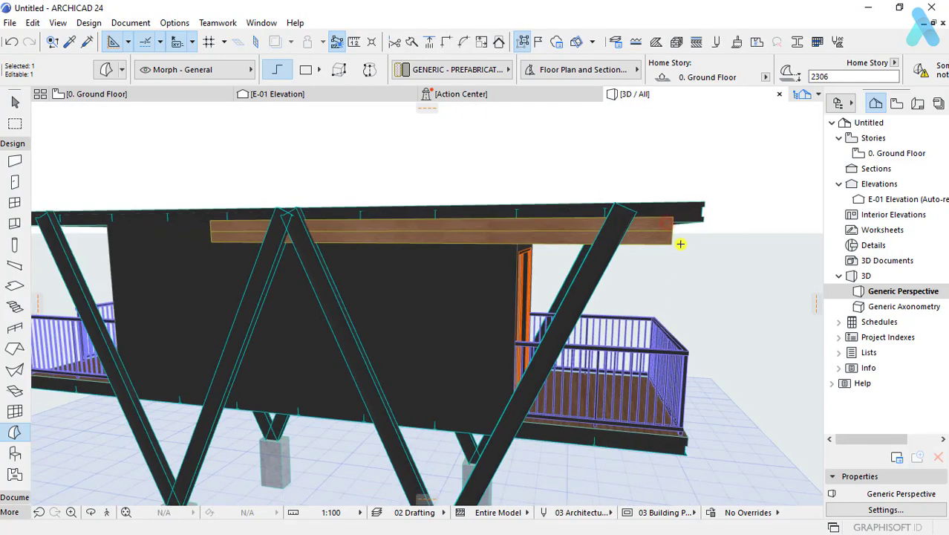
Step: Shift the beam's end along its length, deselect it, and orbit to a front-on view
left_click(671, 234)
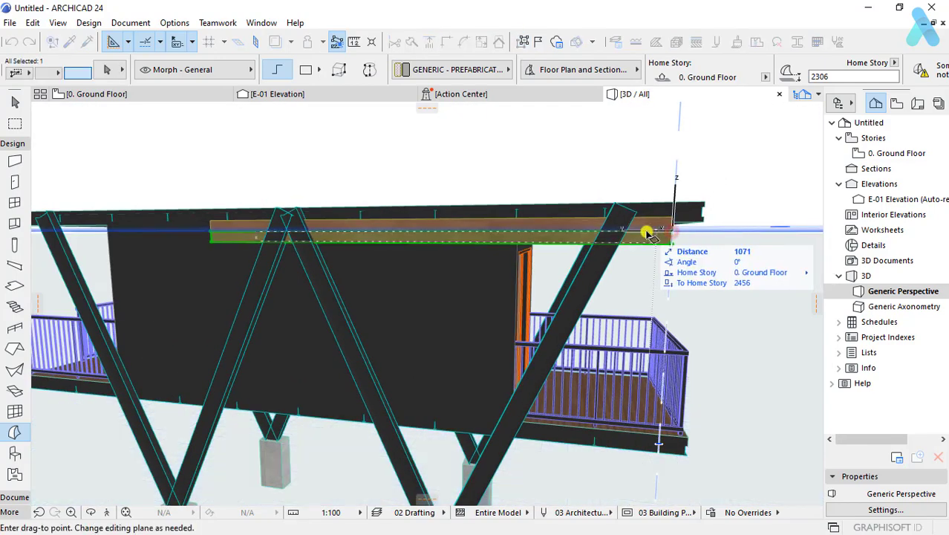
left_click(640, 231)
key("Escape")
mouse_move(714, 276)
middle_mouse_down("shift")
mouse_move(489, 273)
mouse_move(441, 214)
mouse_move(435, 273)
middle_mouse_up("shift")
scroll(462, 256, "down", 3)
Step: In the E-01 Elevation, lower the wooden beam by 10 twice
left_click(271, 100)
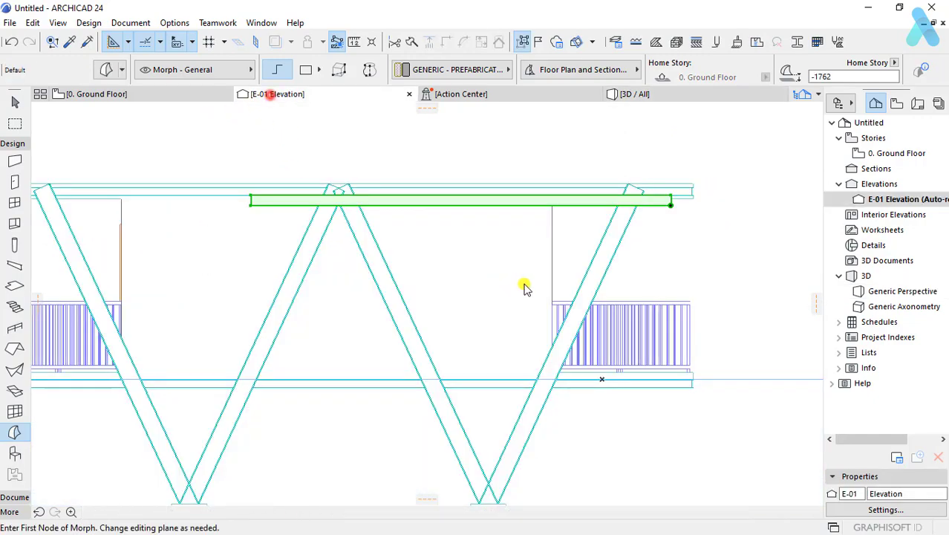
scroll(524, 286, "up", 3)
scroll(667, 197, "up", 2)
left_click(630, 230)
left_click(644, 214)
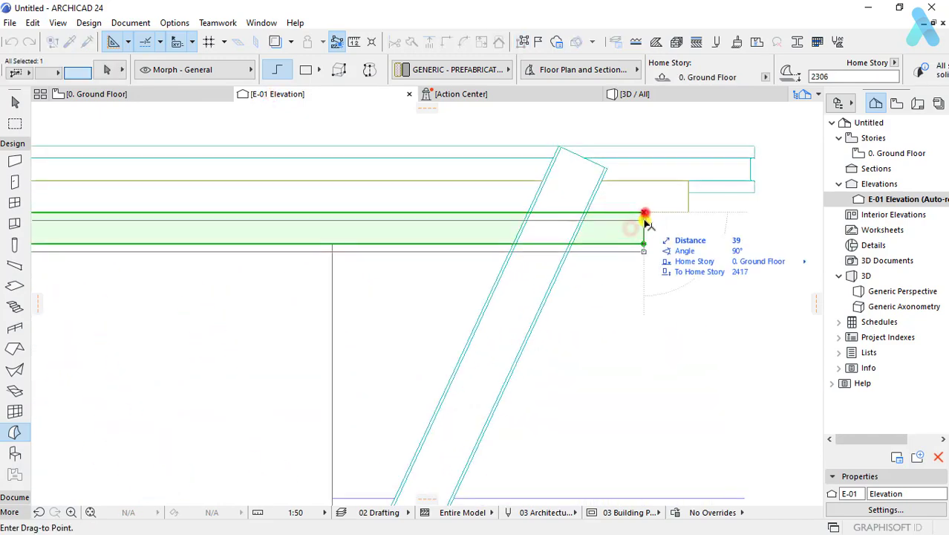
key("Return")
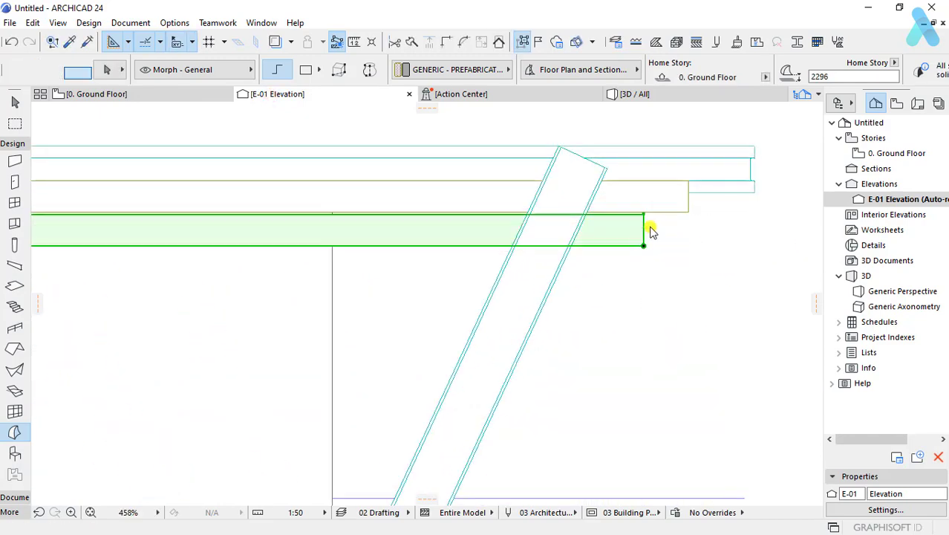
left_click(644, 214)
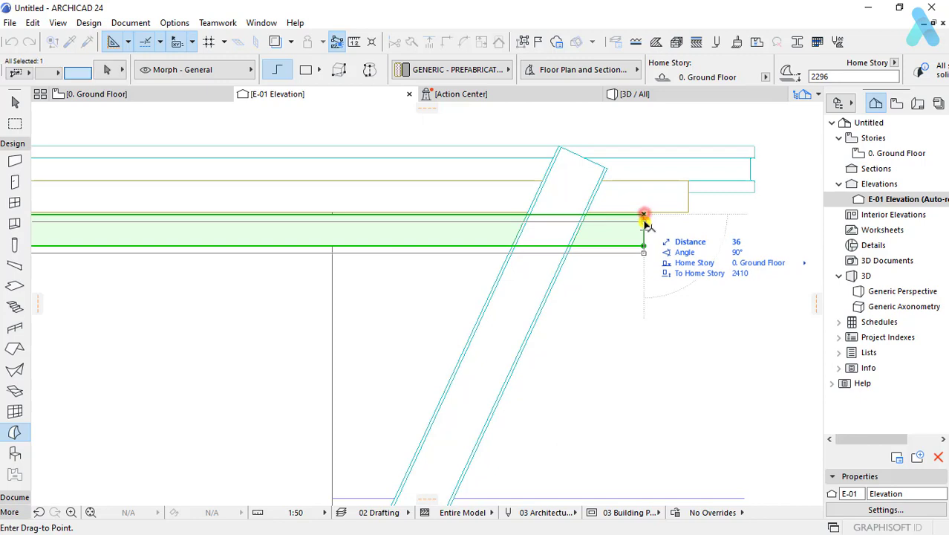
type("0")
key("Return")
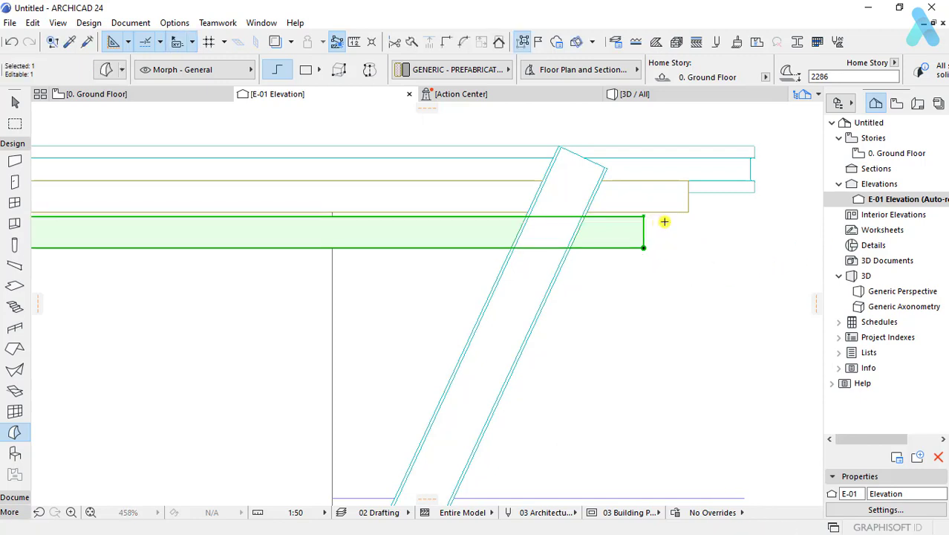
Step: Start placing a copy of the beam just below it
scroll(651, 215, "up", 3)
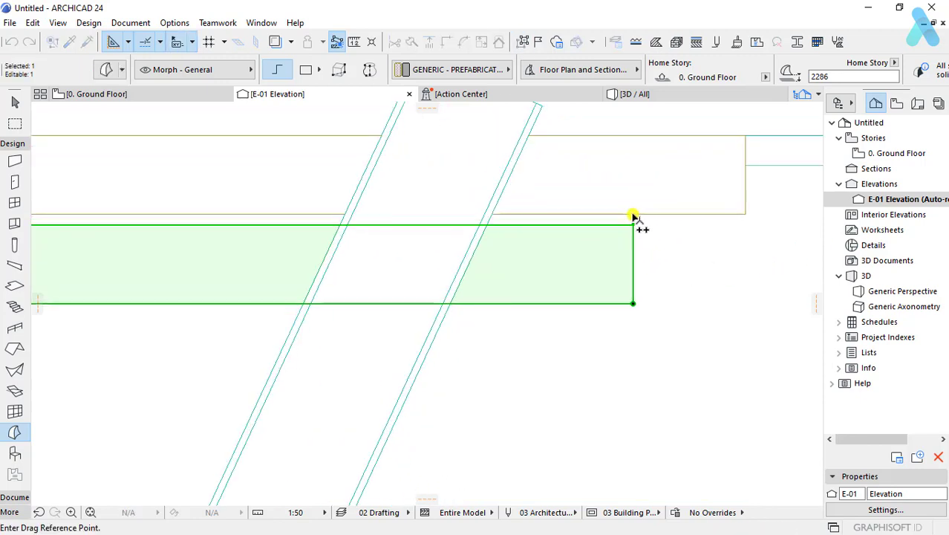
left_click(611, 212)
scroll(587, 265, "down", 3)
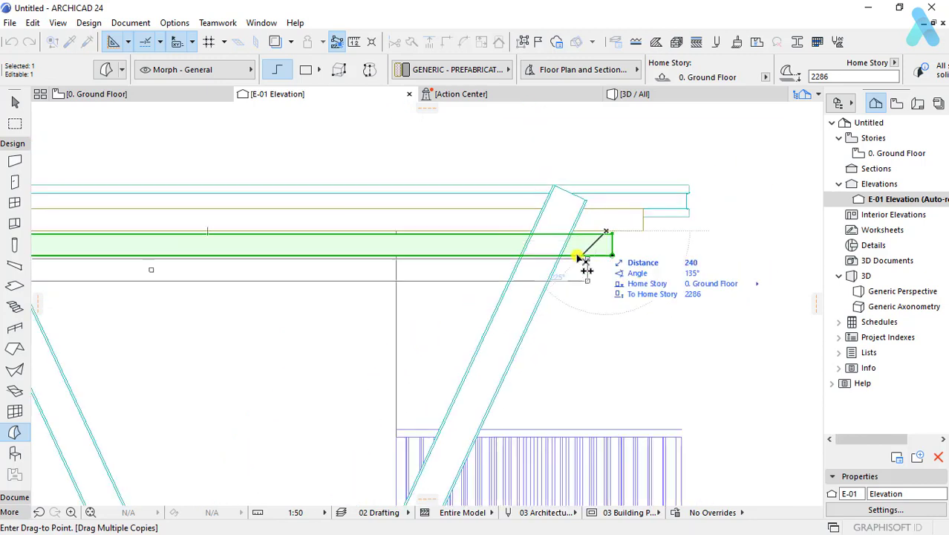
Step: Place a beam copy just below the original and select that lower copy
left_click(606, 283)
left_click(620, 283)
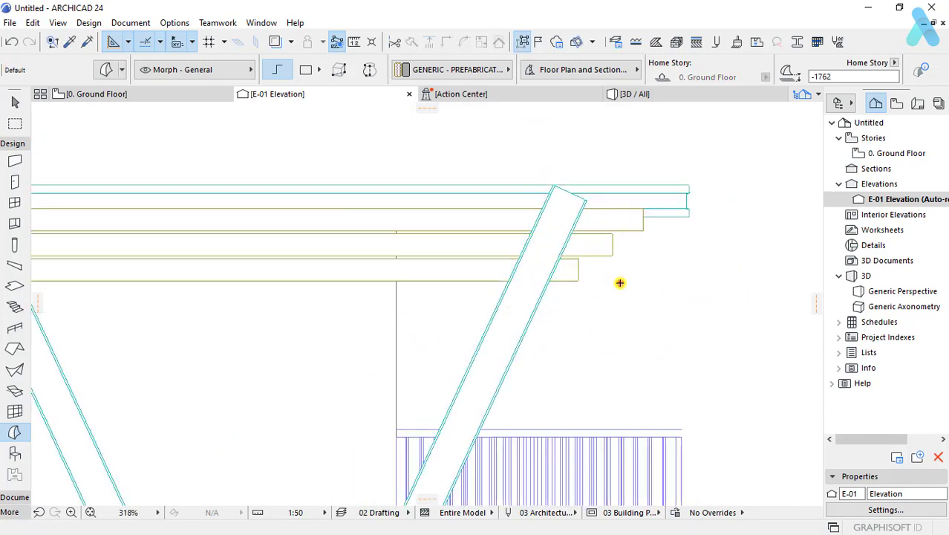
left_click(578, 277)
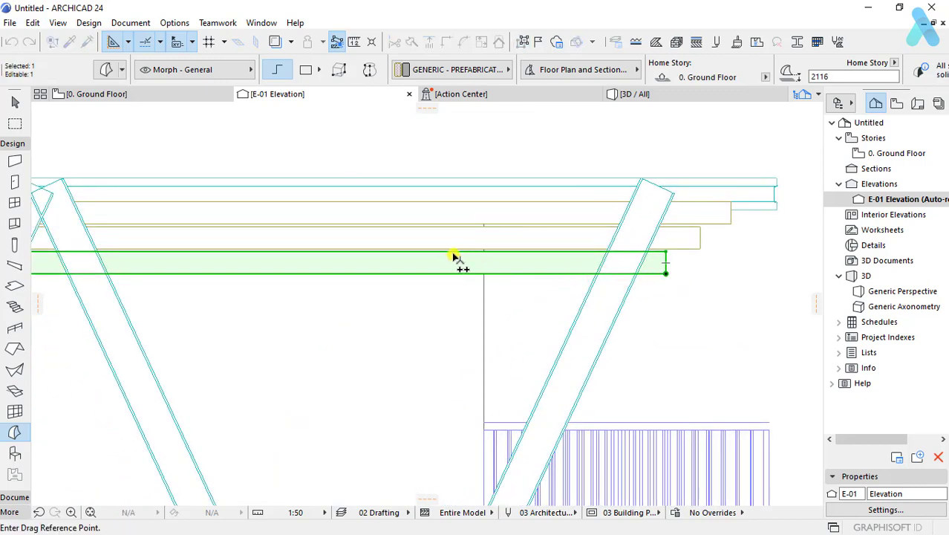
left_click(450, 254)
key("Escape")
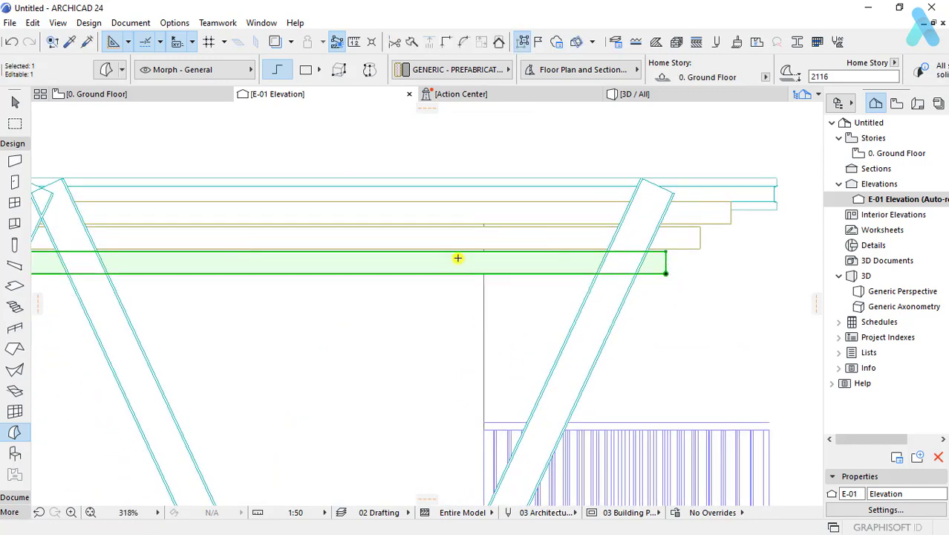
scroll(456, 257, "up", 3)
Step: Drag multiple copies of the beam downward, placing three more copies
left_click(455, 236)
scroll(453, 276, "down", 2)
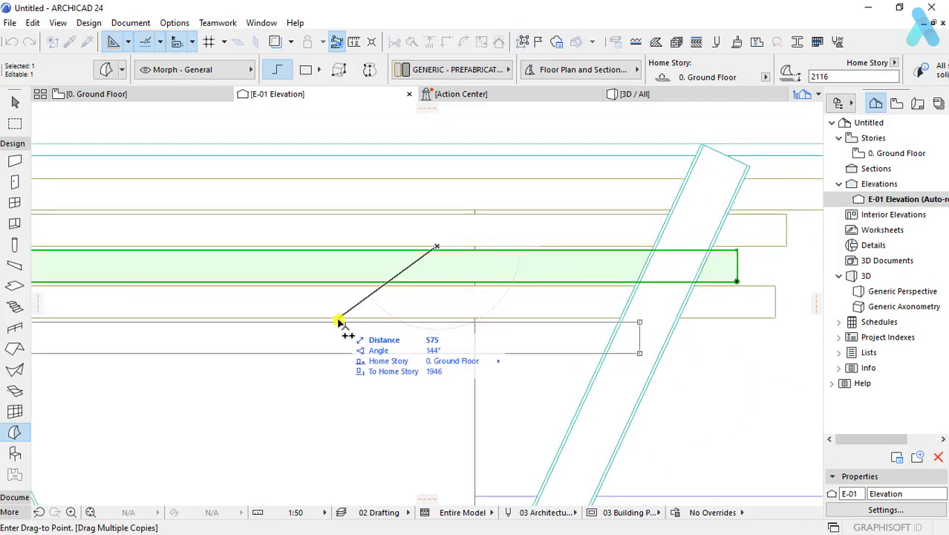
left_click(391, 320)
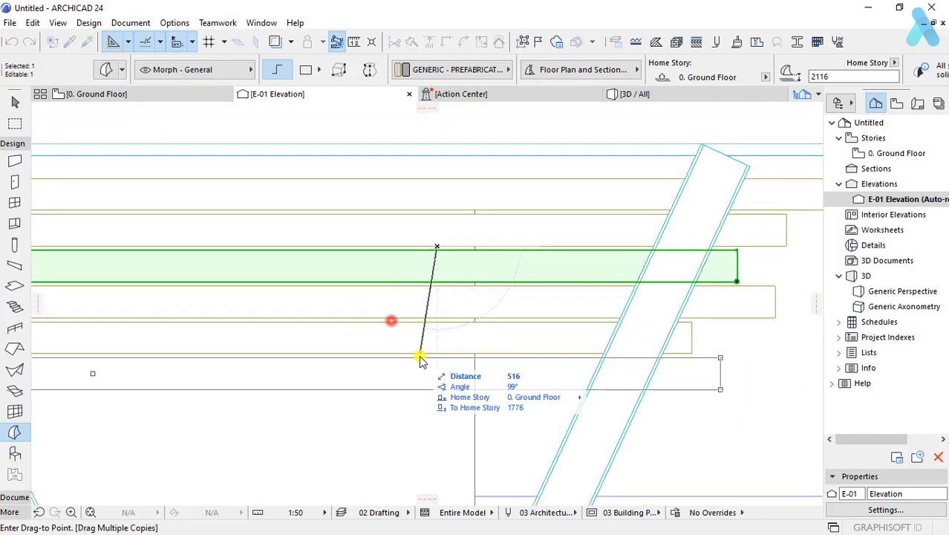
scroll(431, 335, "down", 2)
scroll(431, 336, "down", 2)
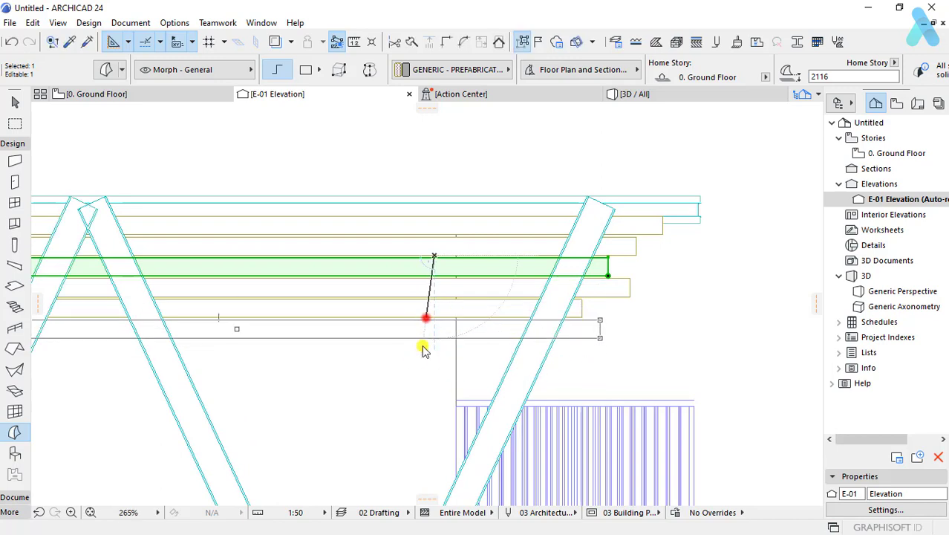
left_click(384, 341)
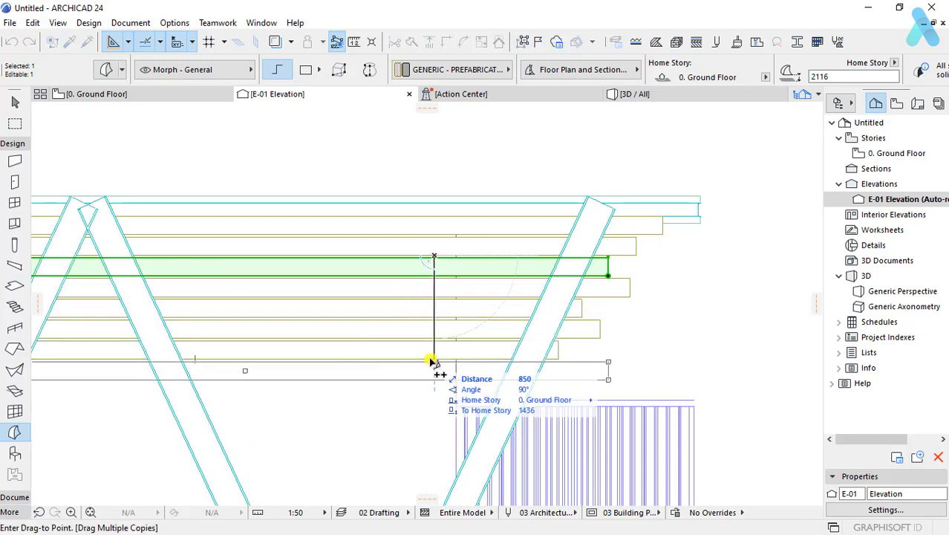
left_click(430, 361)
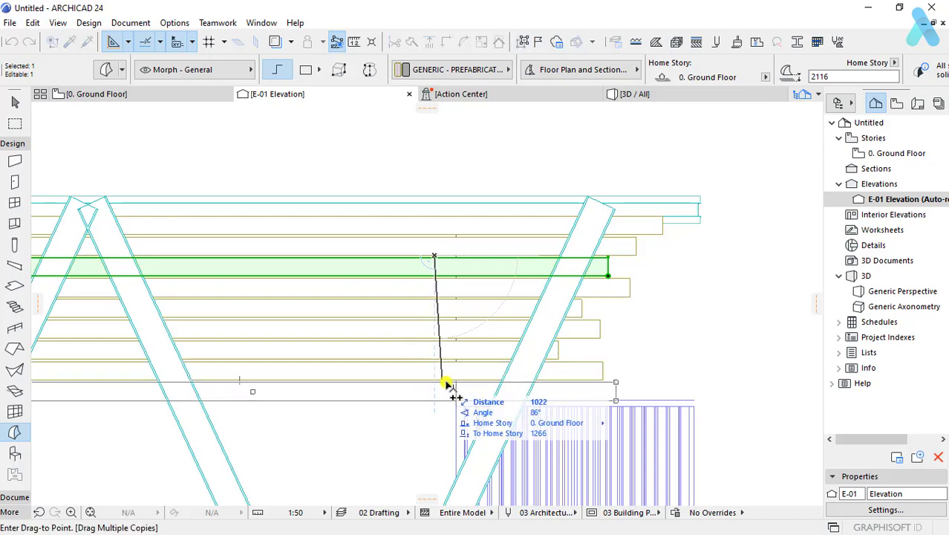
scroll(446, 386, "up", 2)
scroll(459, 364, "up", 2)
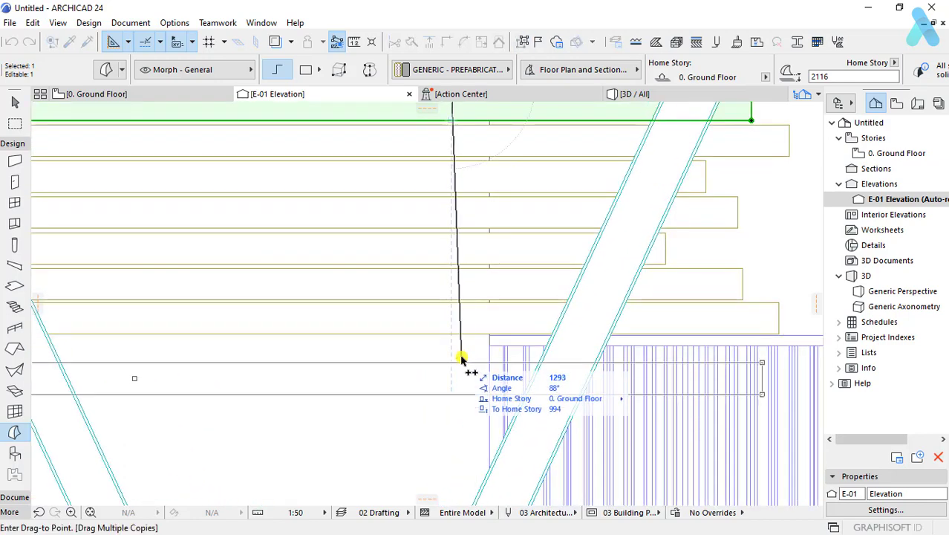
scroll(445, 345, "up", 2)
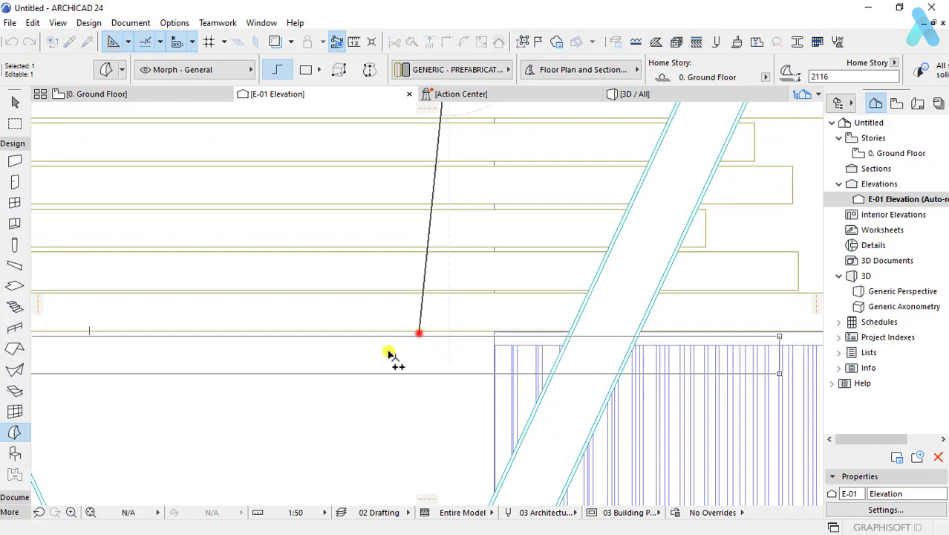
Step: Place four more staggered slat copies stepping down between the diagonal columns
left_click(328, 372)
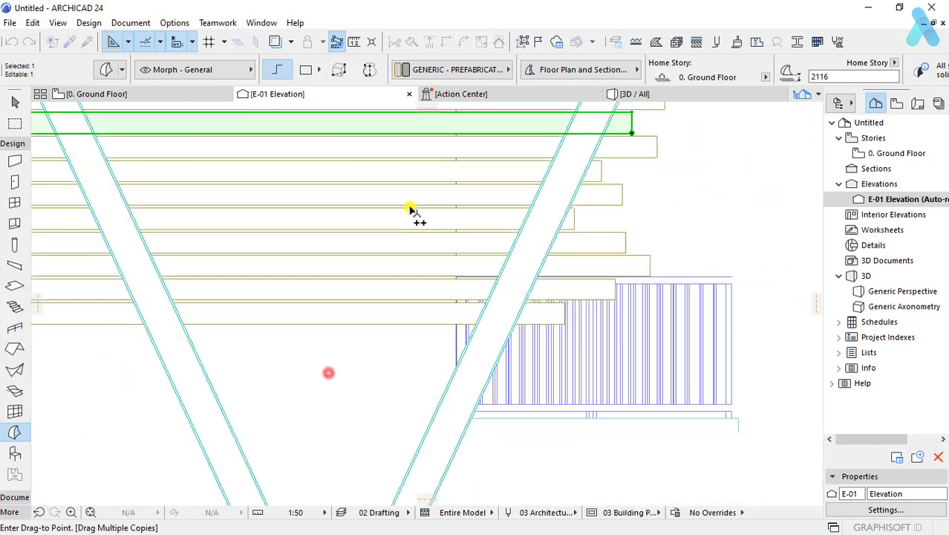
scroll(415, 297, "up", 2)
scroll(418, 328, "up", 1)
left_click(384, 292)
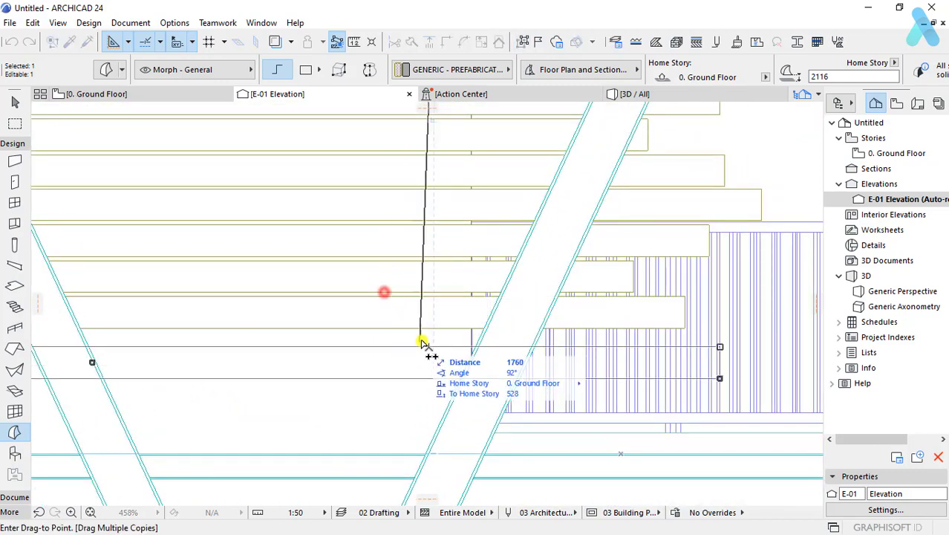
left_click(425, 329)
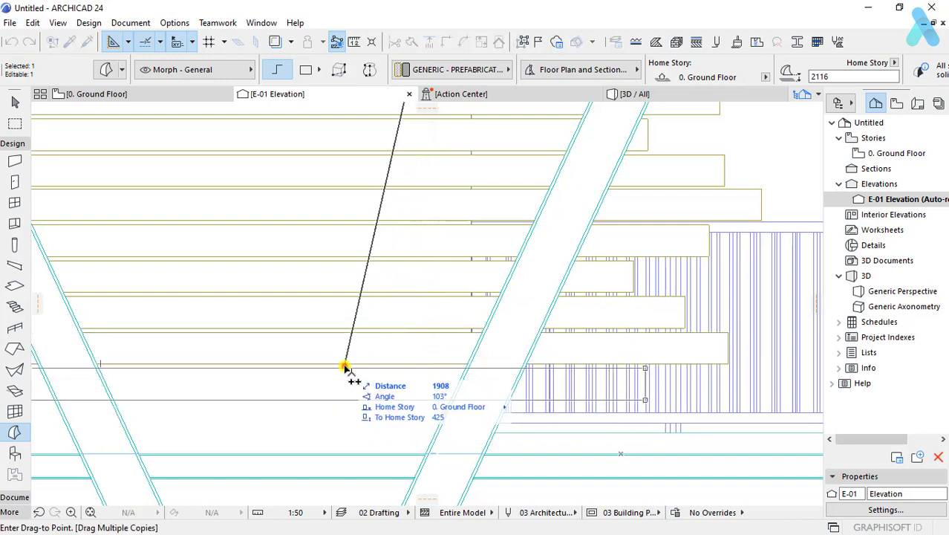
left_click(346, 367)
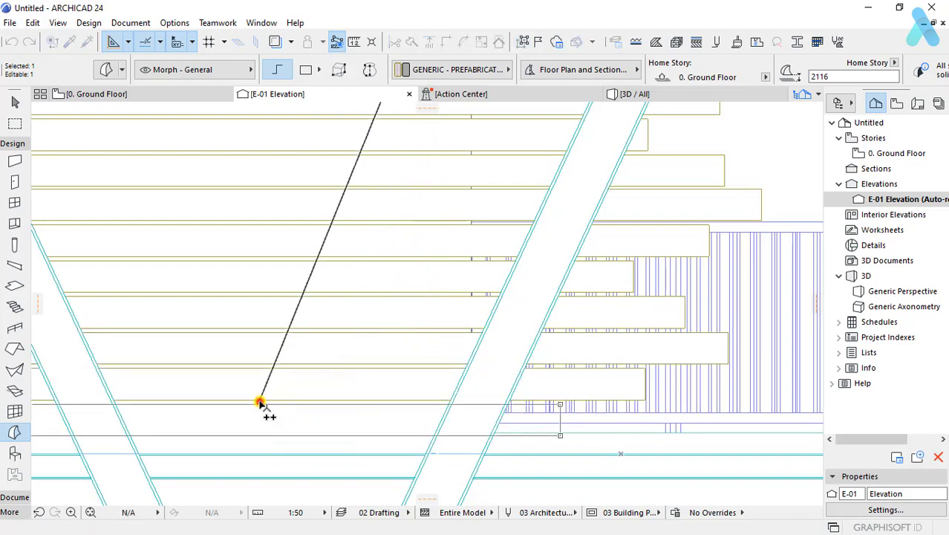
scroll(398, 372, "down", 2)
scroll(398, 371, "down", 1)
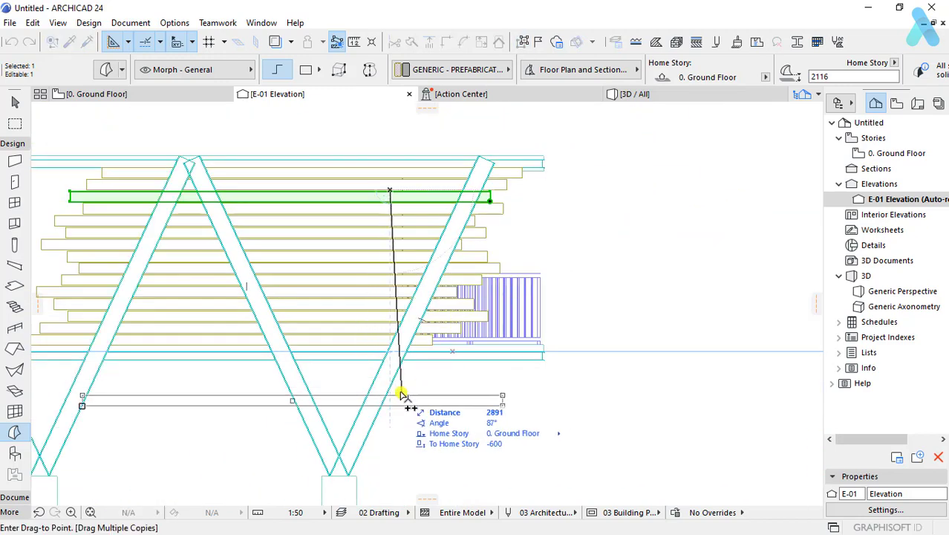
Step: Place the last slat copy, then select three of the upper slats
left_click(430, 380)
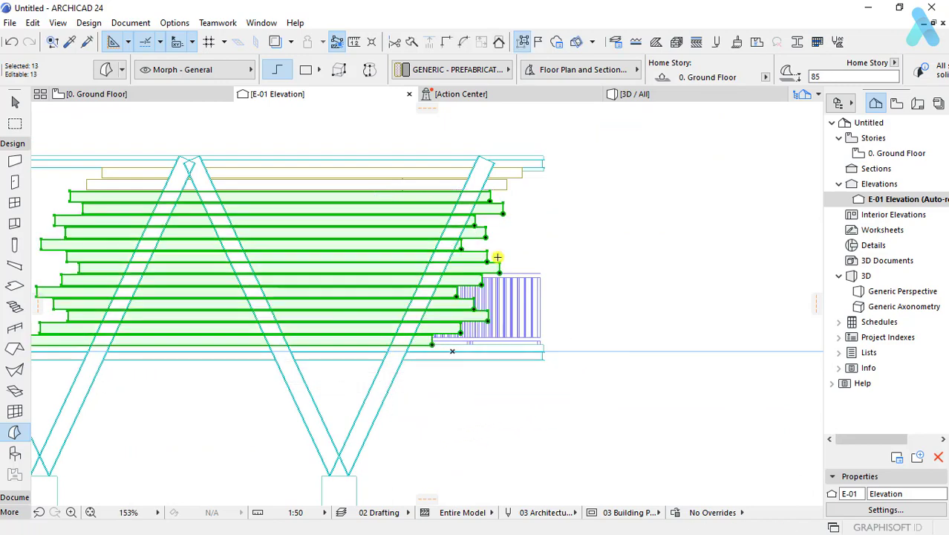
left_click(536, 224)
left_click(486, 221)
left_click(469, 245, "shift")
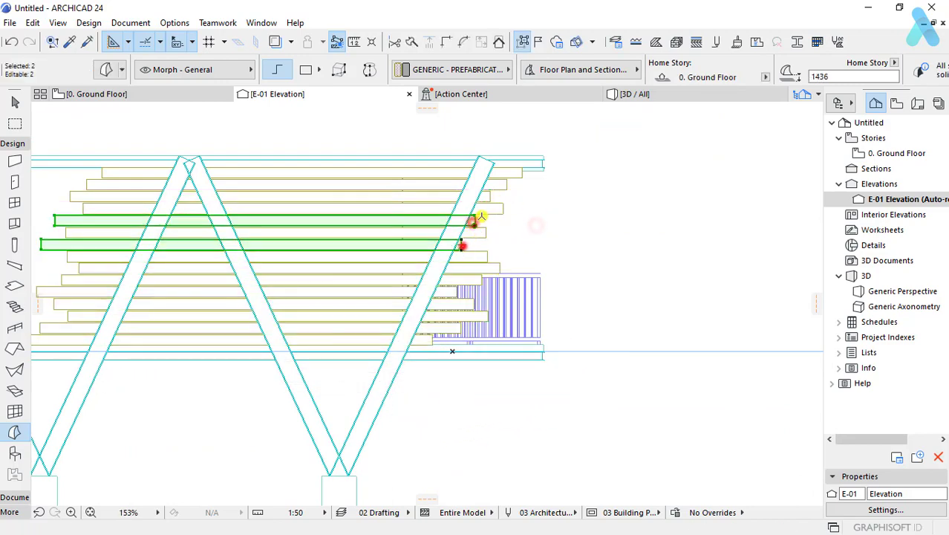
scroll(475, 247, "up", 3)
left_click(483, 251, "shift")
Step: Move two upper slats slightly further to the right
left_click_drag(486, 250, 518, 255)
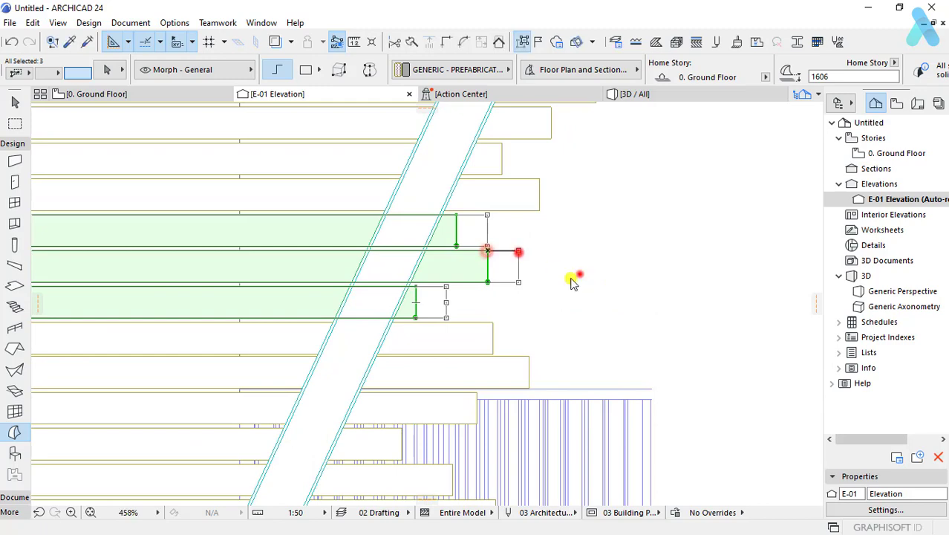
scroll(577, 271, "down", 3)
scroll(456, 244, "up", 2)
left_click(451, 244)
left_click(412, 273, "shift")
key("ctrl+d")
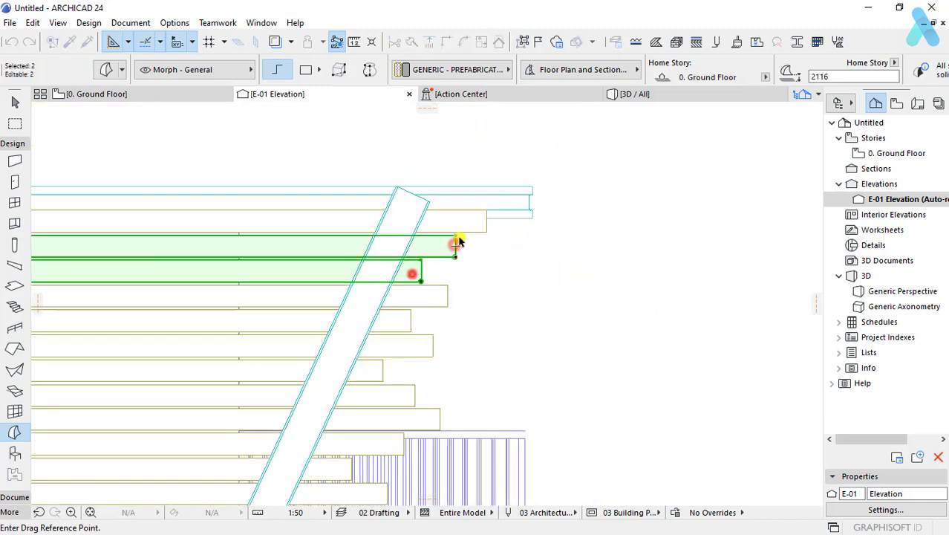
left_click(454, 242)
left_click(503, 238)
Step: Select the lower slat alone, cancel its leftward move, and zoom out
left_click(500, 292)
left_click(470, 272)
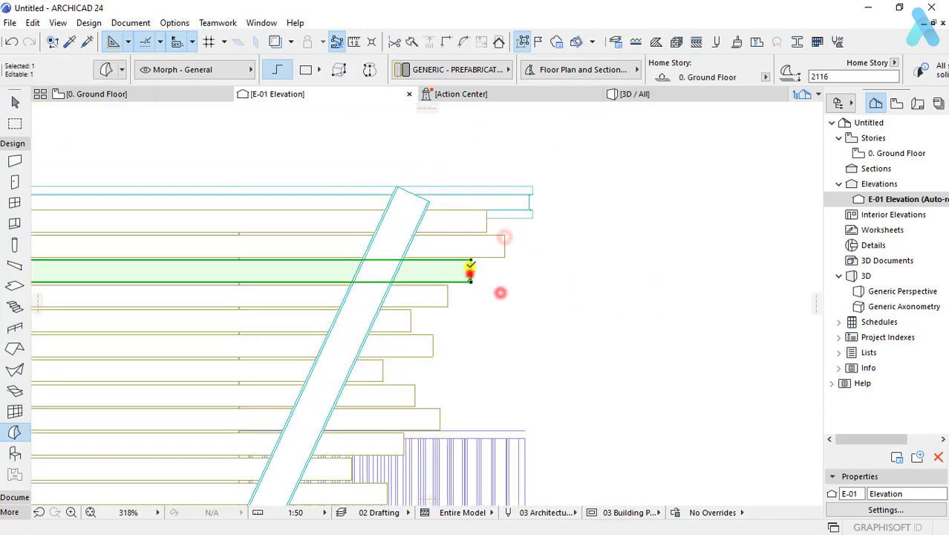
left_click_drag(470, 273, 439, 266)
key("Escape")
scroll(494, 292, "down", 2)
scroll(508, 254, "down", 2)
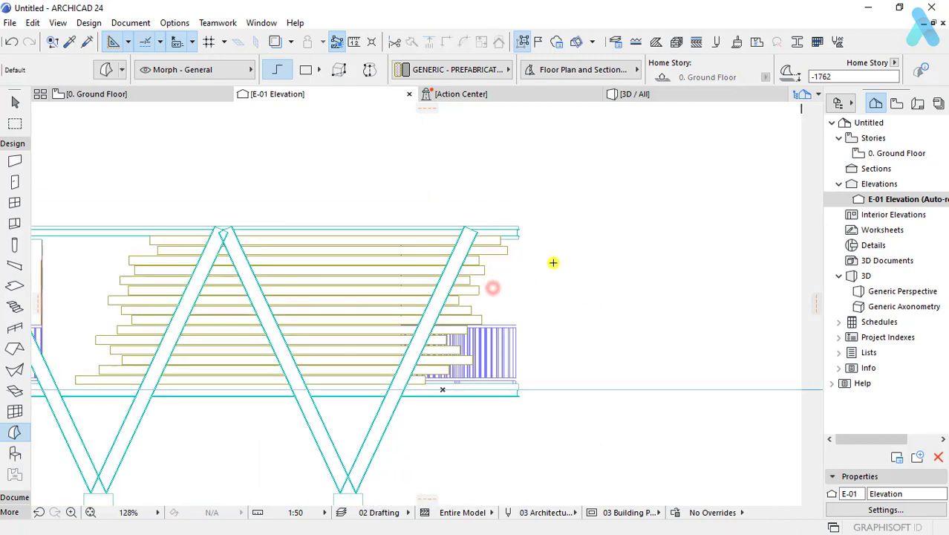
scroll(551, 263, "down", 2)
scroll(395, 276, "up", 2)
Step: In the 3D view, orbit to a perspective and select the top slats
left_click(637, 95)
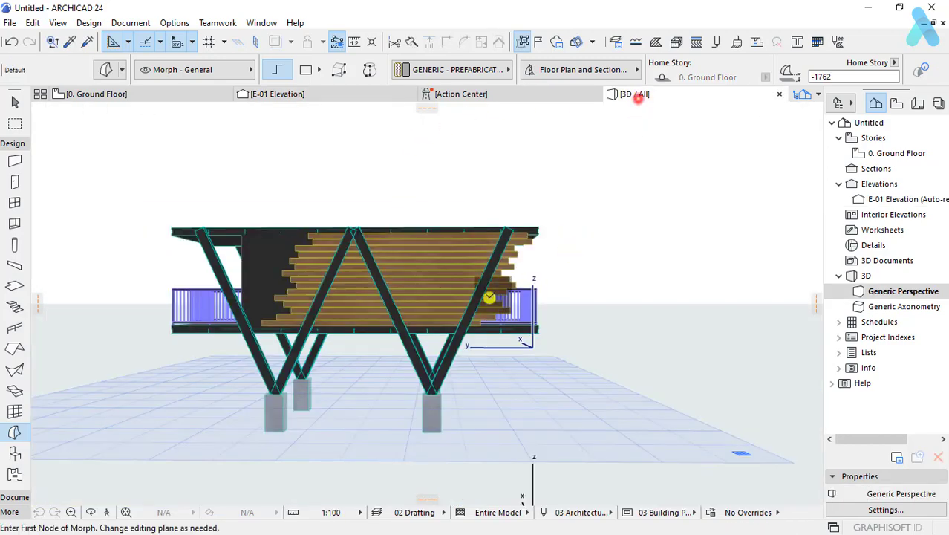
mouse_move(492, 293)
middle_mouse_down("shift")
mouse_move(472, 290)
mouse_move(504, 267)
middle_mouse_up("shift")
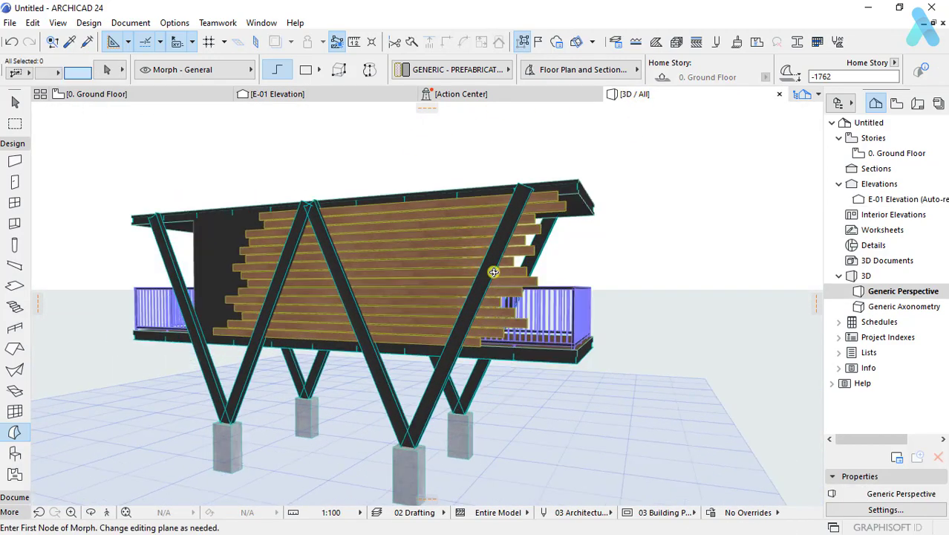
left_click(533, 222, "shift")
left_click(535, 228, "shift")
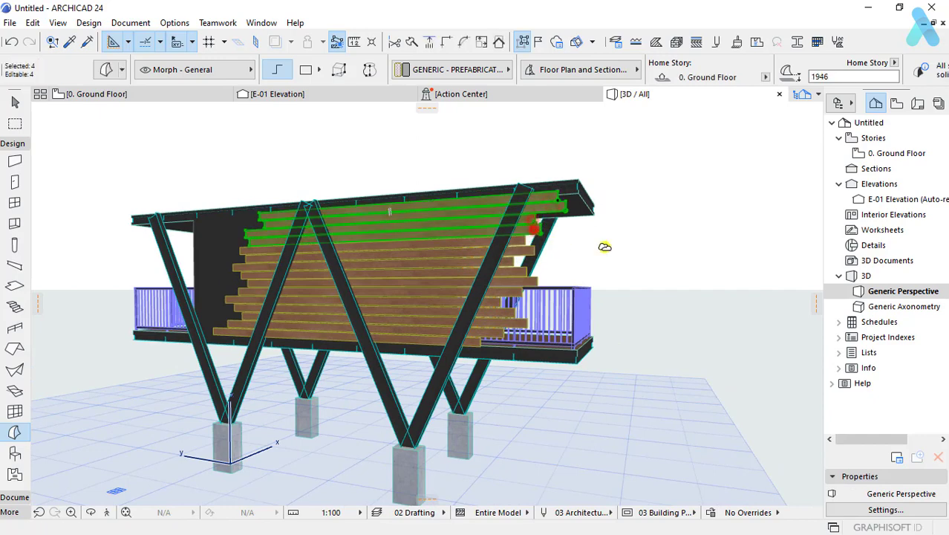
Step: Add every Morph element via Find & Select, then deselect and orbit to the glazed front
key("ctrl+f")
left_click(773, 423)
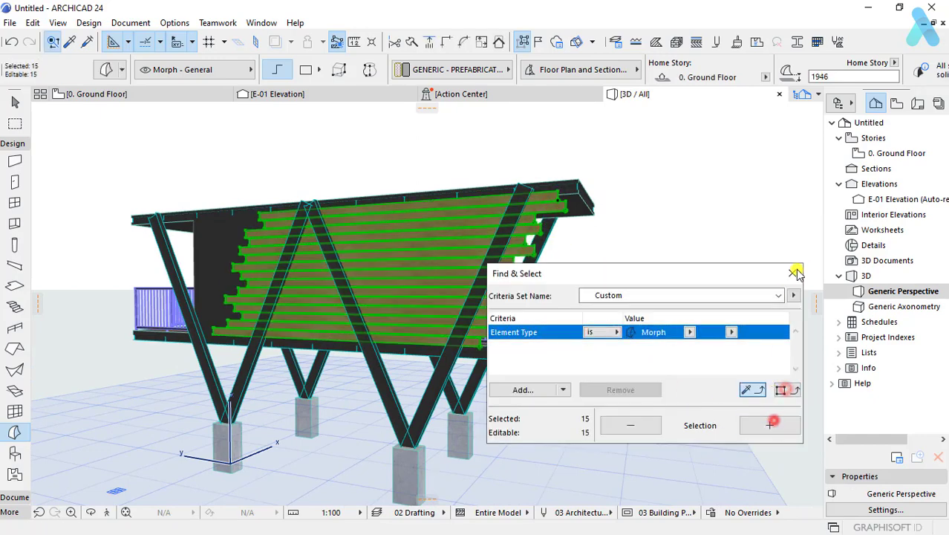
left_click(793, 272)
key("Escape")
middle_click_drag(660, 328, 401, 211, "shift")
Step: Select the 15 slat morphs along the cottage's left edge in the Ground Floor plan
key("F2")
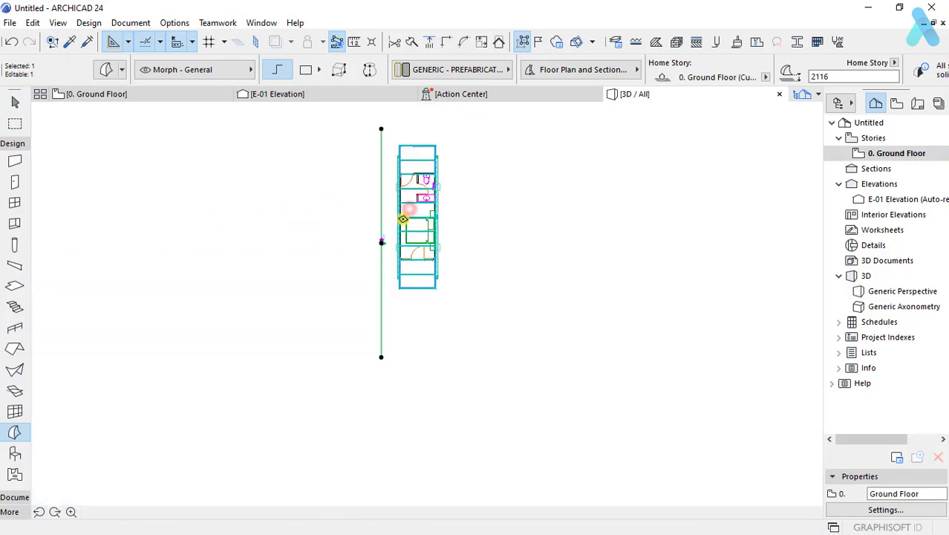
scroll(392, 258, "up", 3)
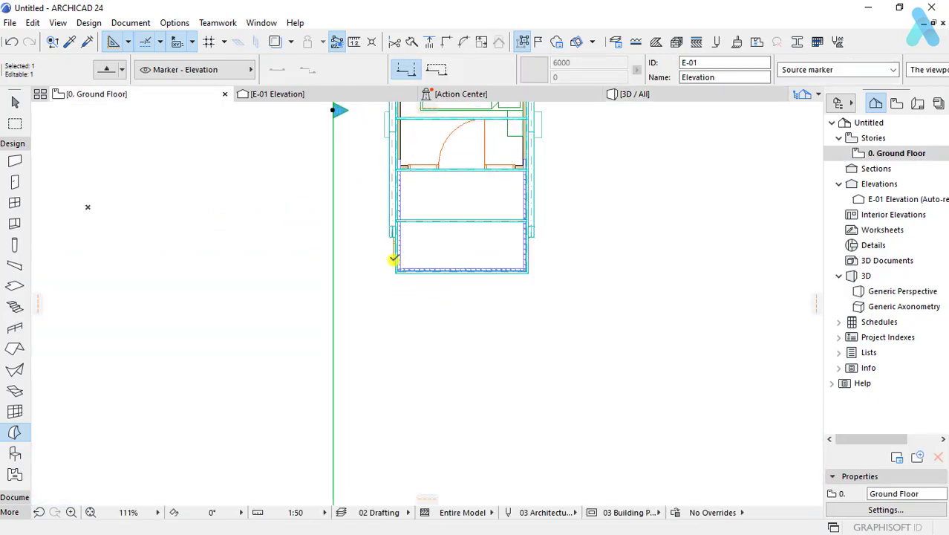
left_click(391, 258)
scroll(395, 359, "down", 3)
left_click(390, 239)
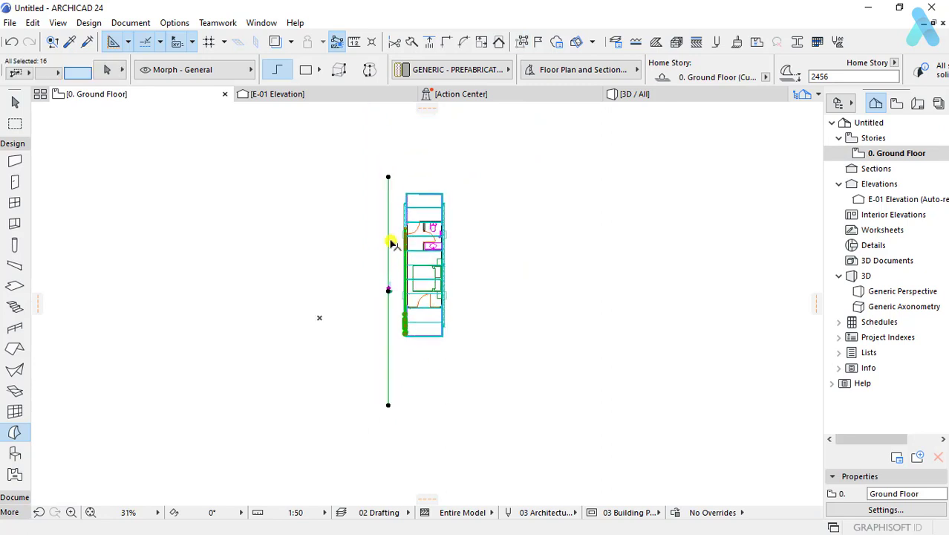
scroll(432, 270, "up", 2)
scroll(432, 270, "up", 2)
Step: Mirror a copy of the 15 slats across a vertical axis to the opposite wall
key("ctrl+m")
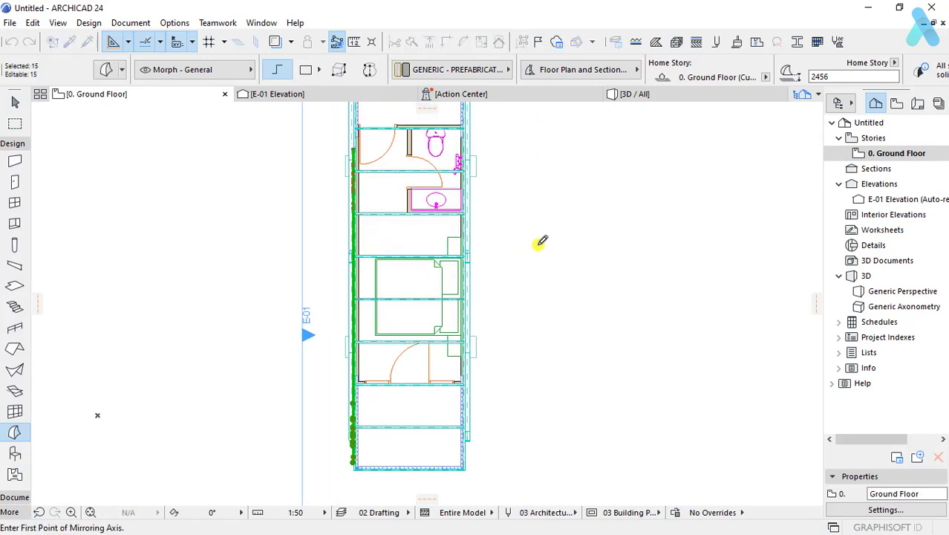
left_click(463, 256)
left_click(494, 257)
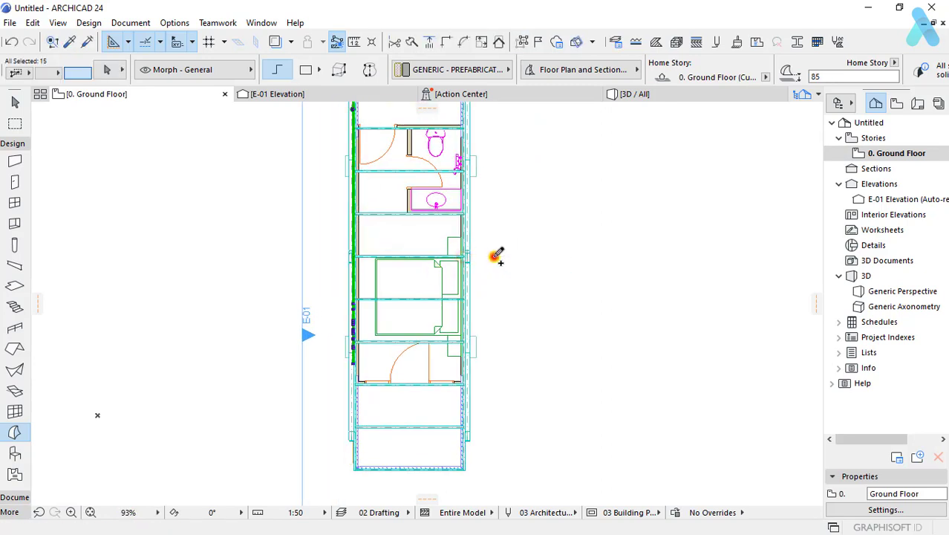
key("ctrl+m")
left_click(408, 425)
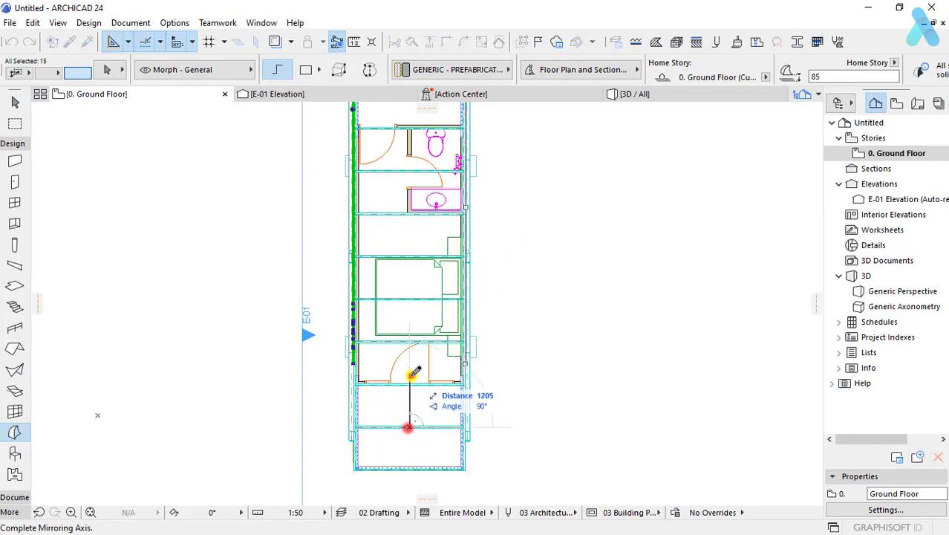
left_click(411, 375)
left_click(523, 265)
left_click(625, 95)
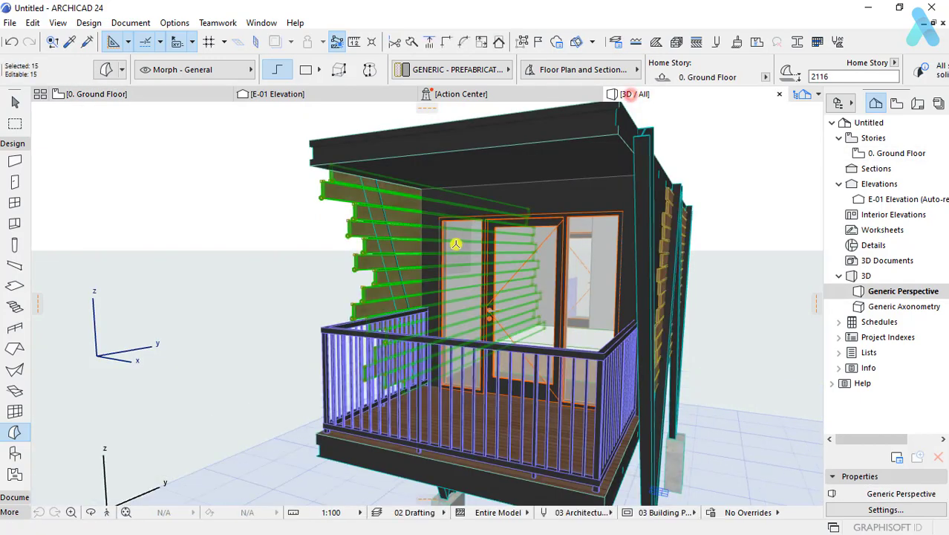
Step: Orbit around the cottage in 3D to inspect the boarded sides
scroll(475, 282, "down", 5)
mouse_move(483, 309)
middle_mouse_down("shift")
mouse_move(550, 318)
mouse_move(216, 320)
mouse_move(684, 318)
mouse_move(583, 328)
mouse_move(723, 363)
mouse_move(373, 388)
mouse_move(271, 322)
mouse_move(314, 332)
middle_mouse_up("shift")
scroll(434, 276, "up", 5)
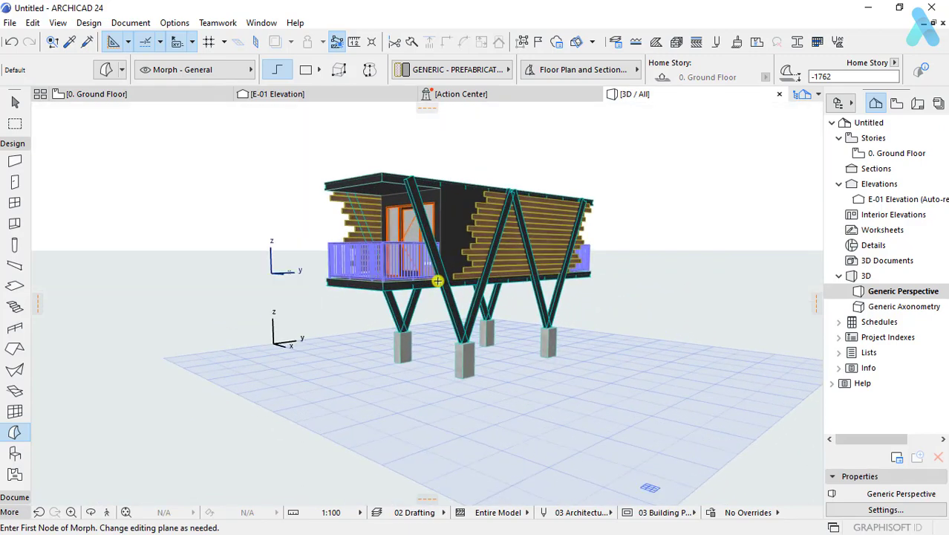
mouse_move(438, 280)
middle_mouse_down("shift")
mouse_move(381, 190)
mouse_move(367, 194)
middle_mouse_up("shift")
Step: Marquee-select all 30 cottage elements on the Ground Floor plan
key("F2")
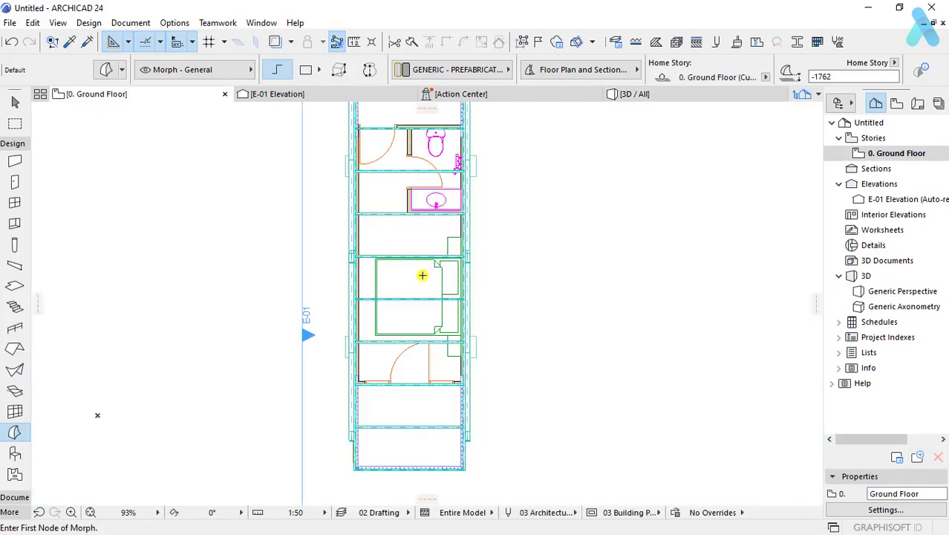
scroll(423, 273, "down", 5)
mouse_move(500, 154)
left_mouse_down("shift")
mouse_move(430, 272)
mouse_move(400, 359)
left_mouse_up("shift")
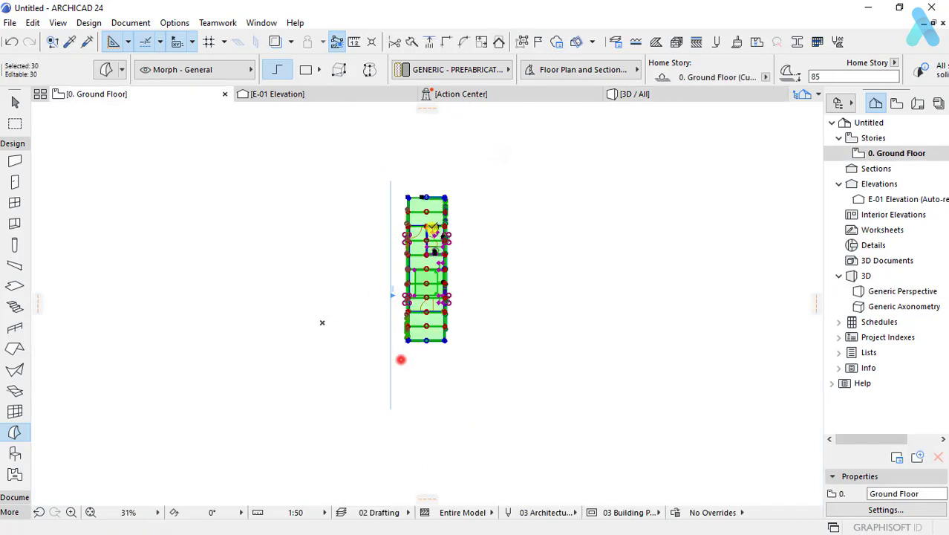
scroll(400, 359, "up", 2)
scroll(382, 312, "up", 1)
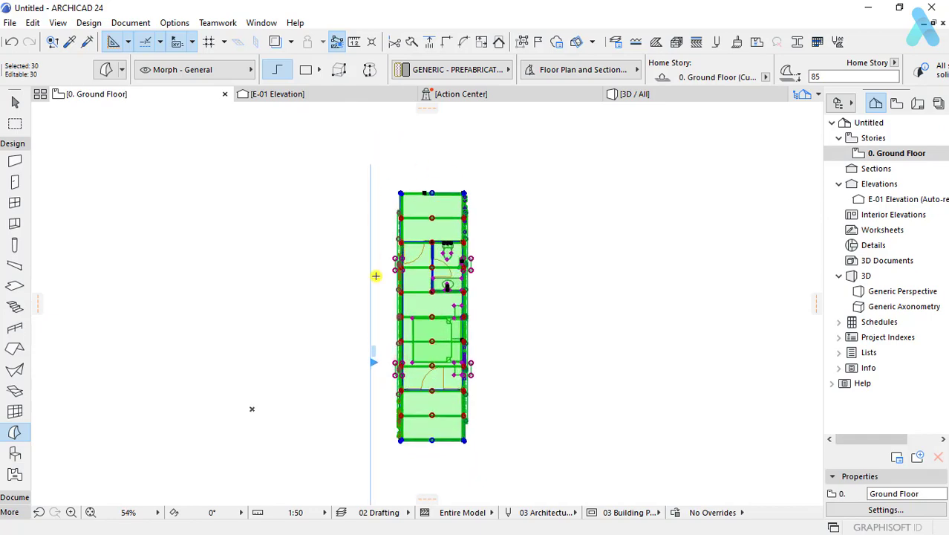
Step: Open the Library Manager from the library commands and close it again
left_click(11, 28)
left_click(65, 231)
left_click(205, 243)
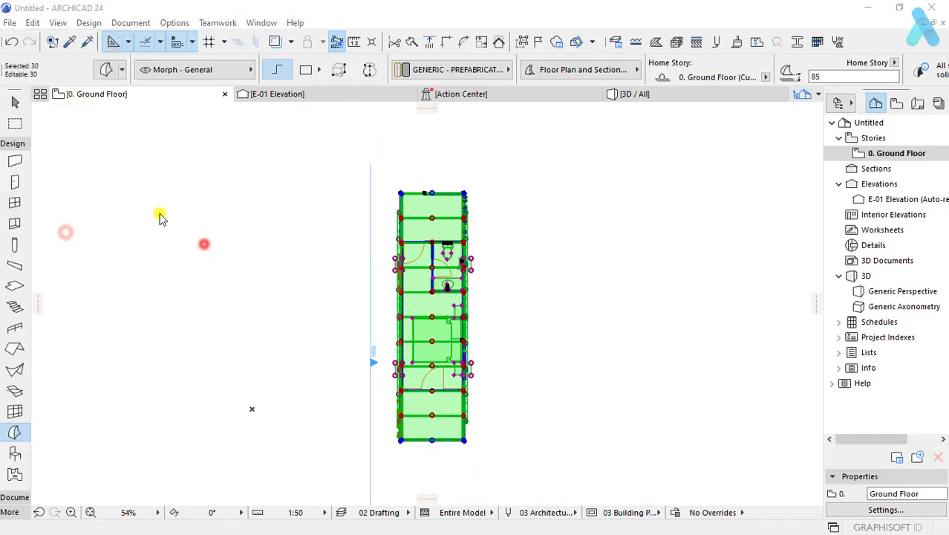
left_click(702, 17)
Step: Save the selection as the library object 'Cottage', confirm its settings, and deselect
left_click(9, 22)
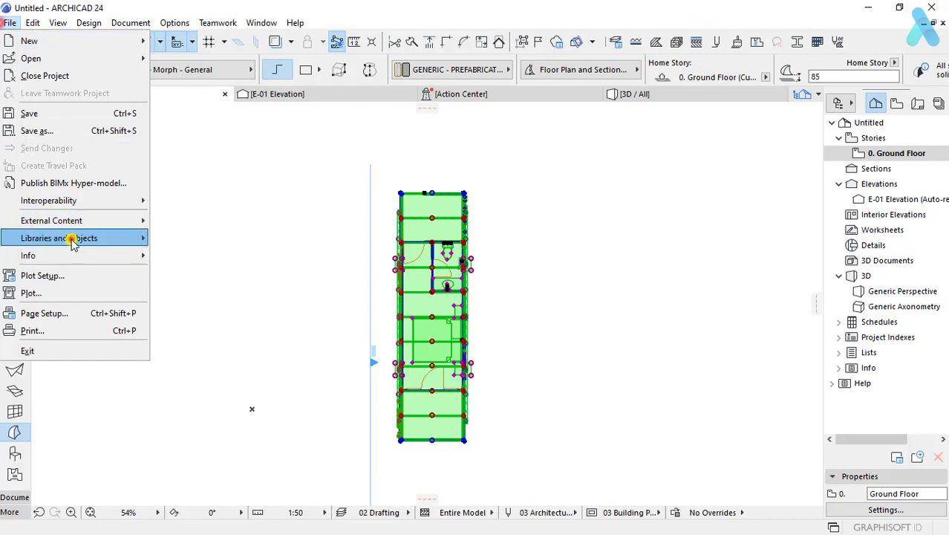
left_click(383, 68)
type("Cotta")
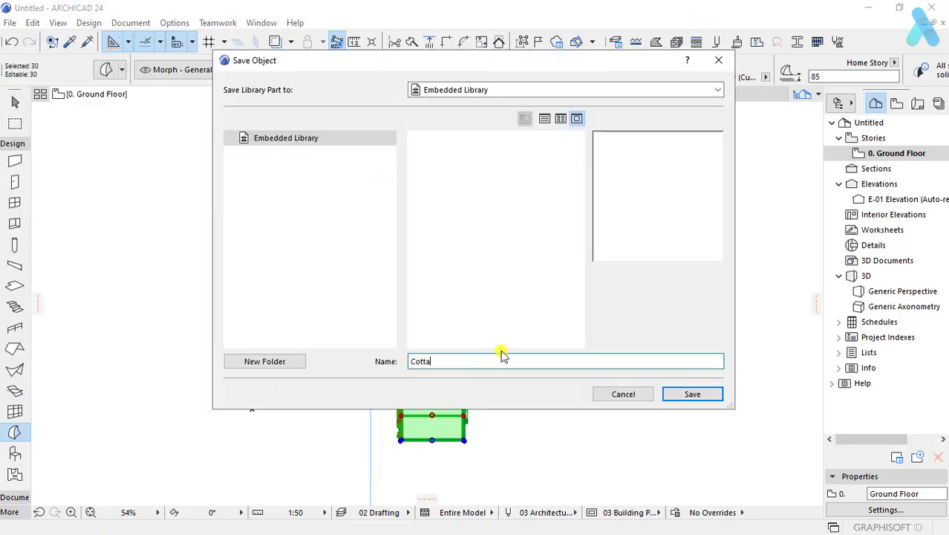
type("ge")
key("Return")
left_click(562, 344)
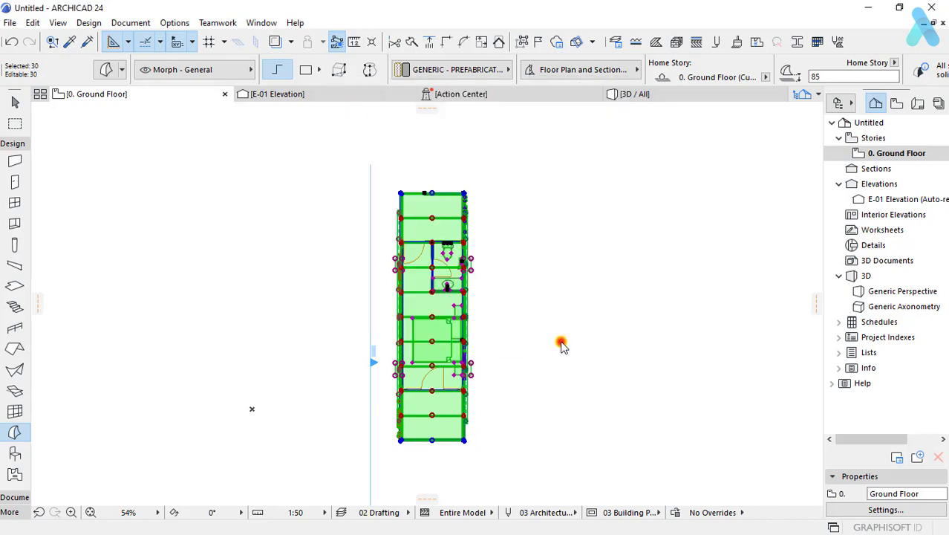
left_click(563, 333)
Step: Make the Hidden layer visible in Layer Settings so the terrain shows
scroll(347, 234, "down", 4)
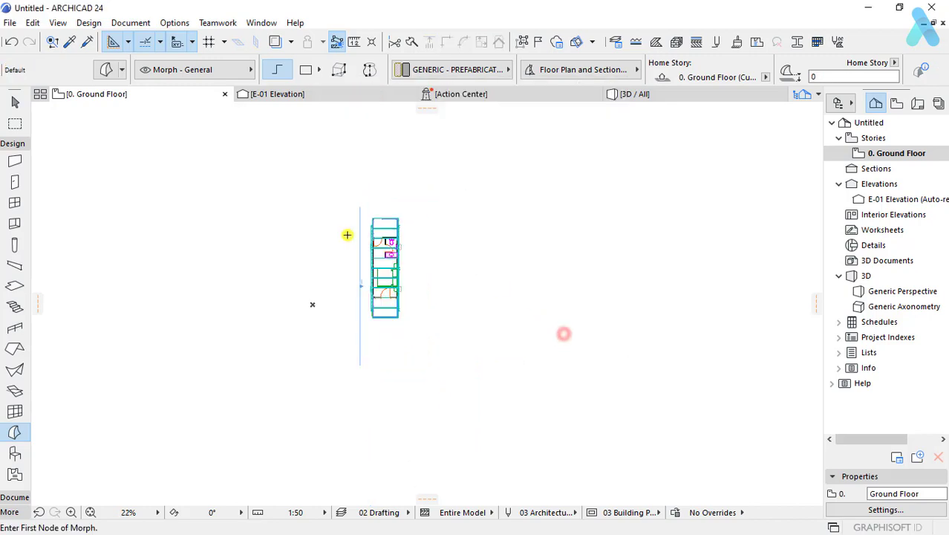
left_click(189, 73)
left_click(195, 69)
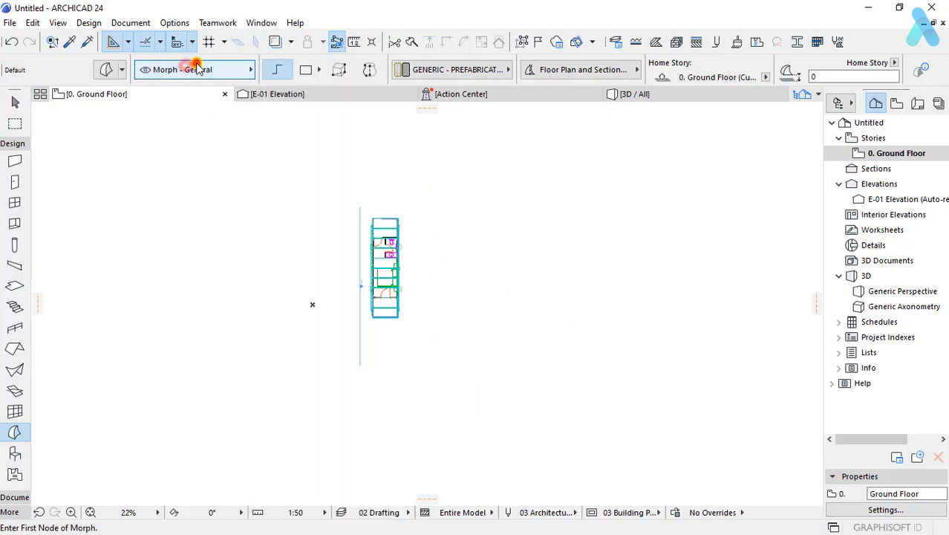
key("ctrl+l")
scroll(468, 179, "up", 10)
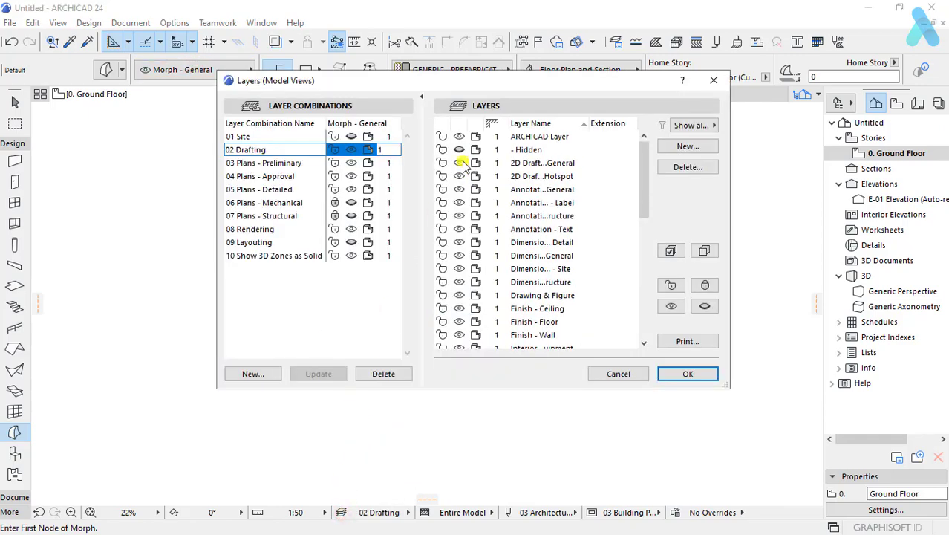
left_click(459, 150)
left_click(680, 374)
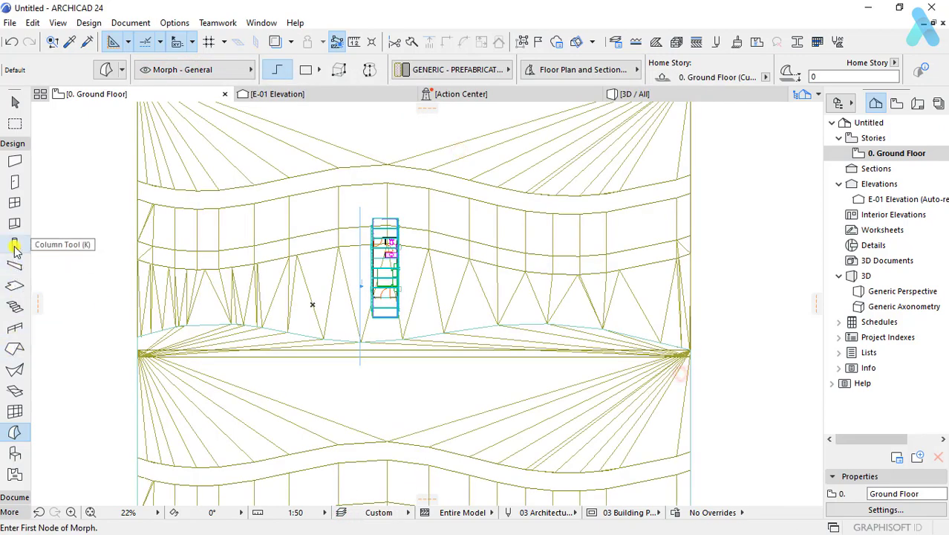
Step: Place a Cottage object and move it to the right of the original cottage
left_click(15, 455)
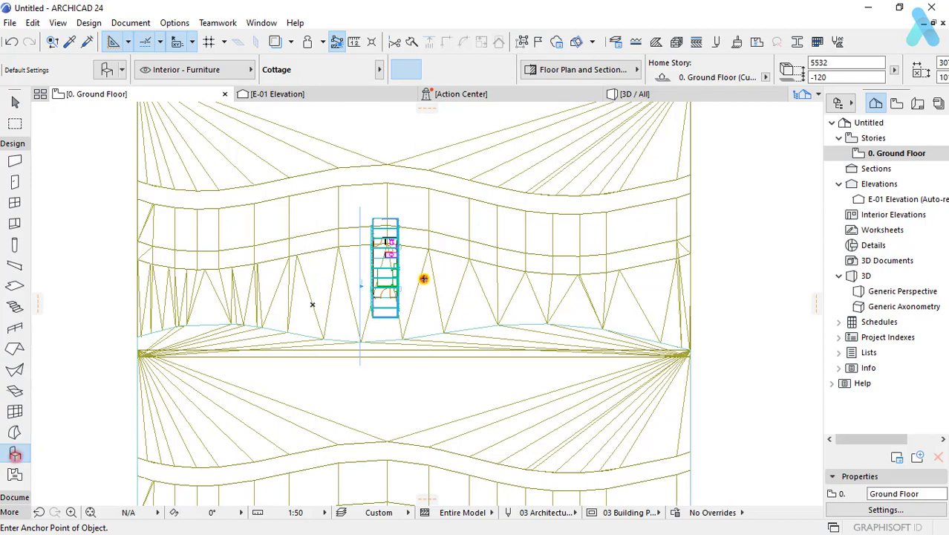
left_click(423, 278, "shift")
scroll(423, 279, "up", 5)
scroll(397, 169, "down", 2)
key("ctrl+d")
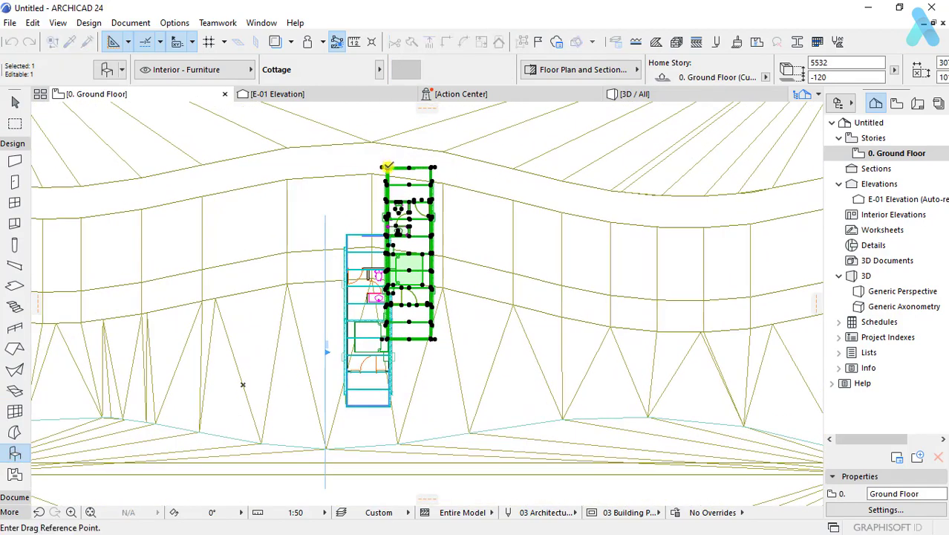
left_click(388, 166)
left_click(418, 254)
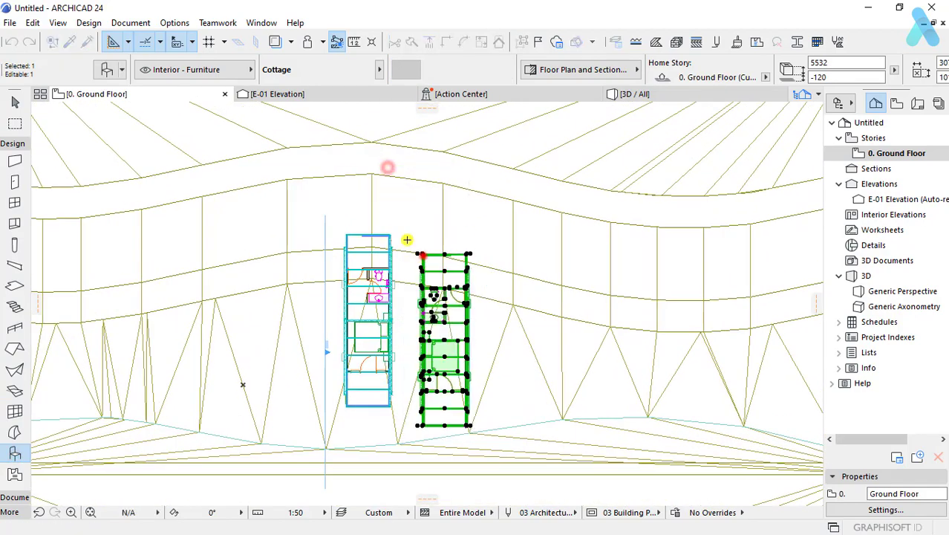
Step: Check the placed cottage in the 3D view, then return to the Ground Floor plan
left_click(630, 94)
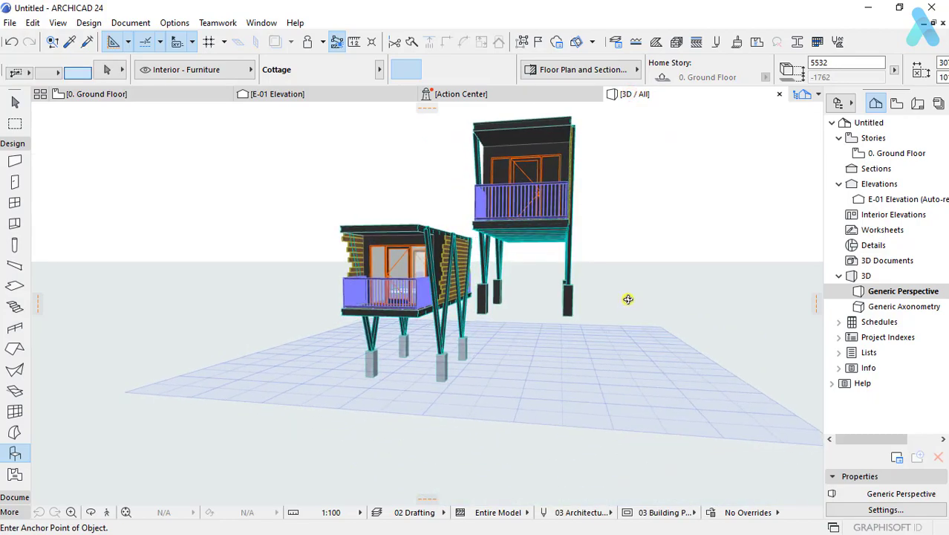
scroll(628, 298, "up", 3)
left_click(576, 311)
mouse_move(576, 313)
middle_mouse_down("shift")
mouse_move(363, 340)
mouse_move(605, 275)
middle_mouse_up("shift")
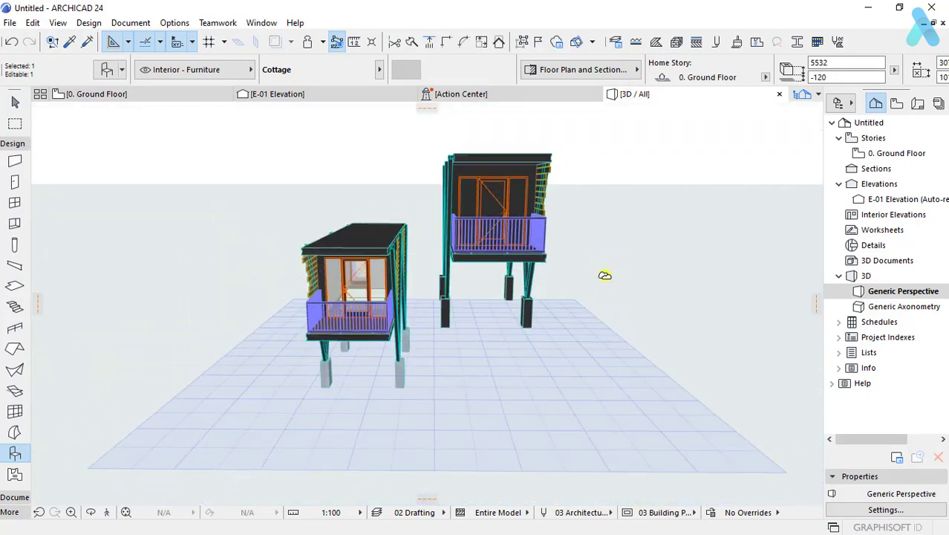
key("F2")
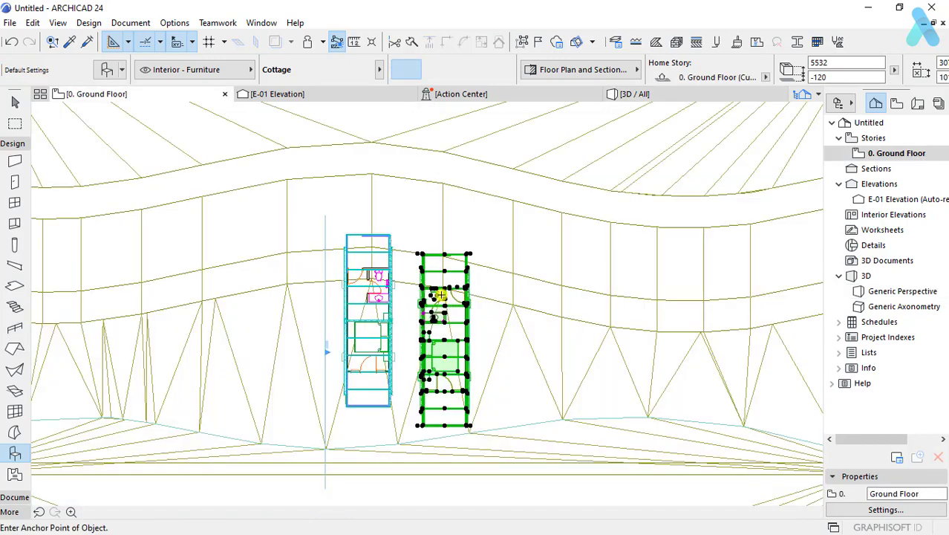
Step: Hide the terrain mesh's layer from its context menu
left_click(442, 263)
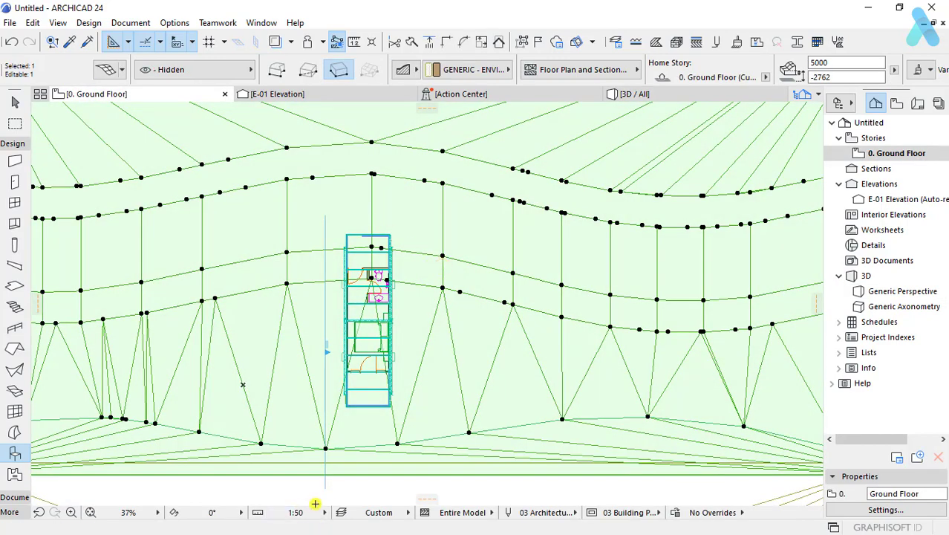
right_click(429, 375)
left_click(516, 209)
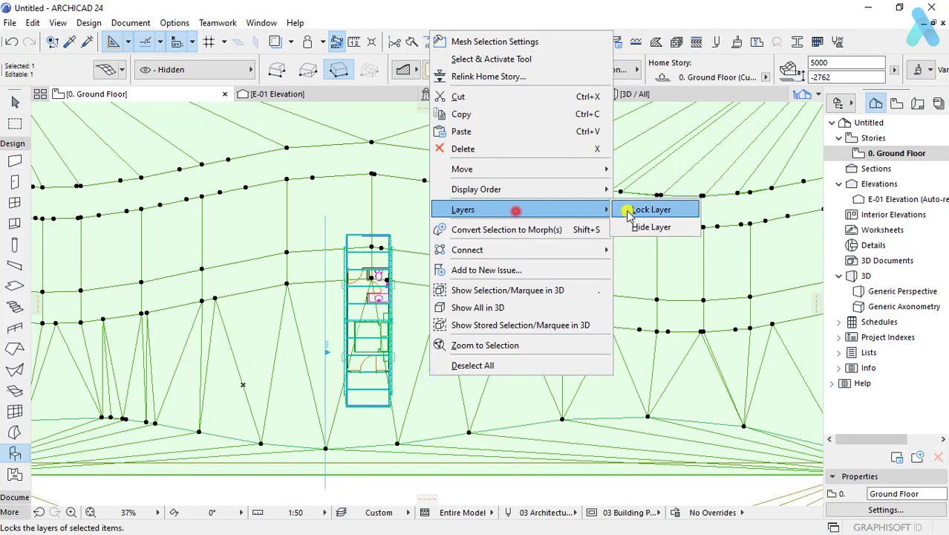
left_click(640, 229)
scroll(438, 338, "up", 2)
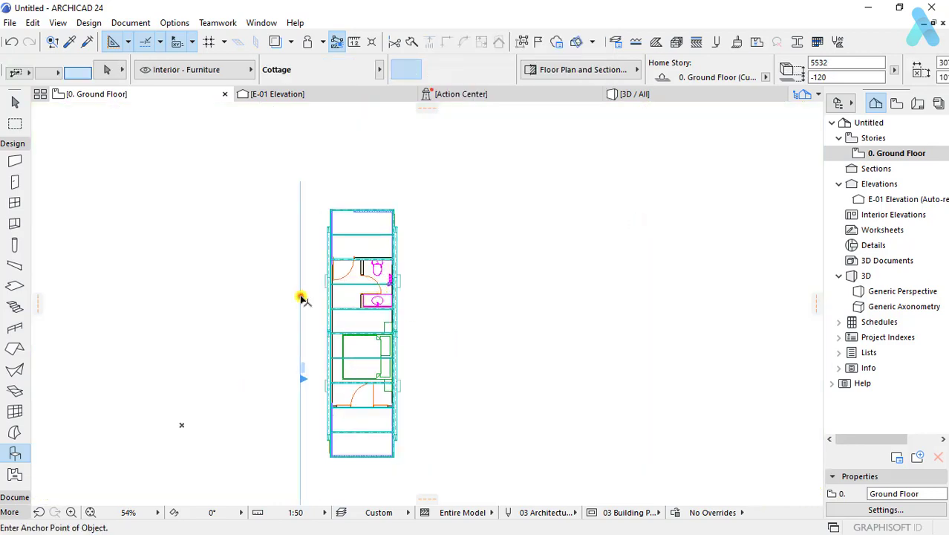
Step: Delete the E-01 elevation marker
left_click(300, 296)
key("Delete")
left_click(579, 188)
left_click(568, 230)
scroll(377, 249, "down", 2)
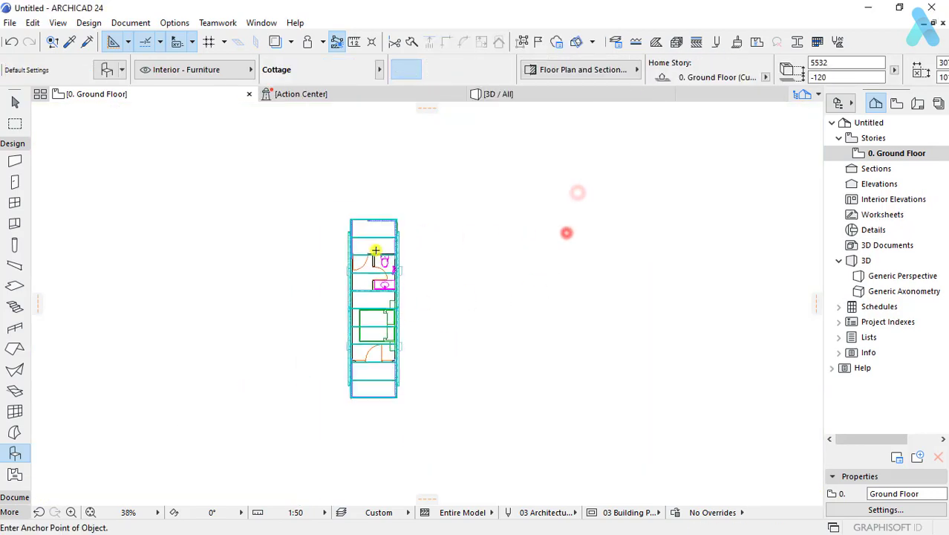
Step: Marquee-select all the cottage elements
left_click(313, 176)
left_click(453, 422)
scroll(451, 421, "up", 1)
Step: Narrow the selection to the 30 cottage elements and drag a copy to the left
scroll(430, 356, "up", 1)
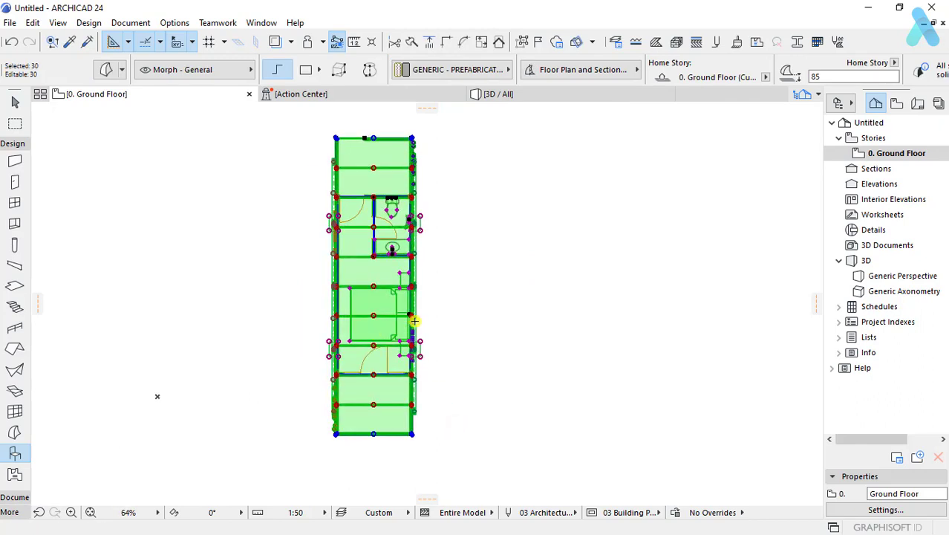
left_click(372, 313)
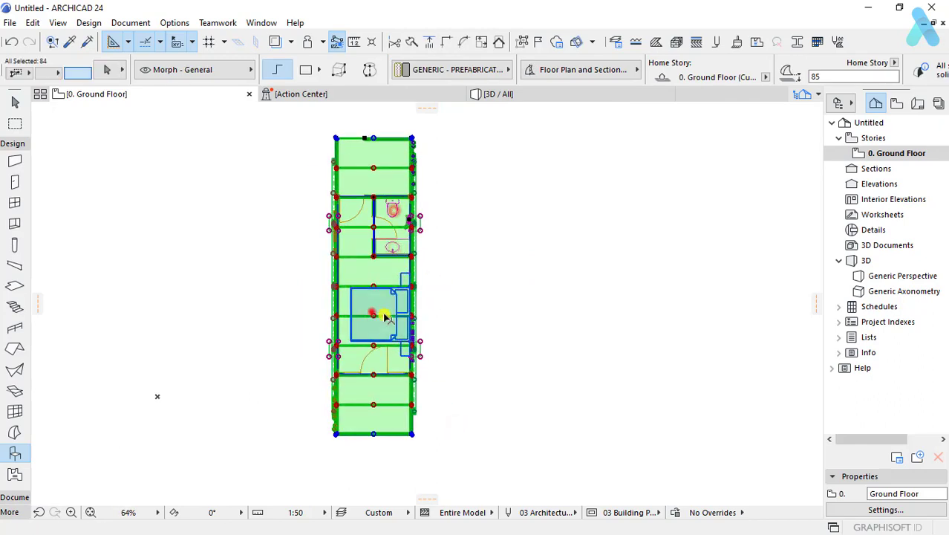
left_click(15, 23)
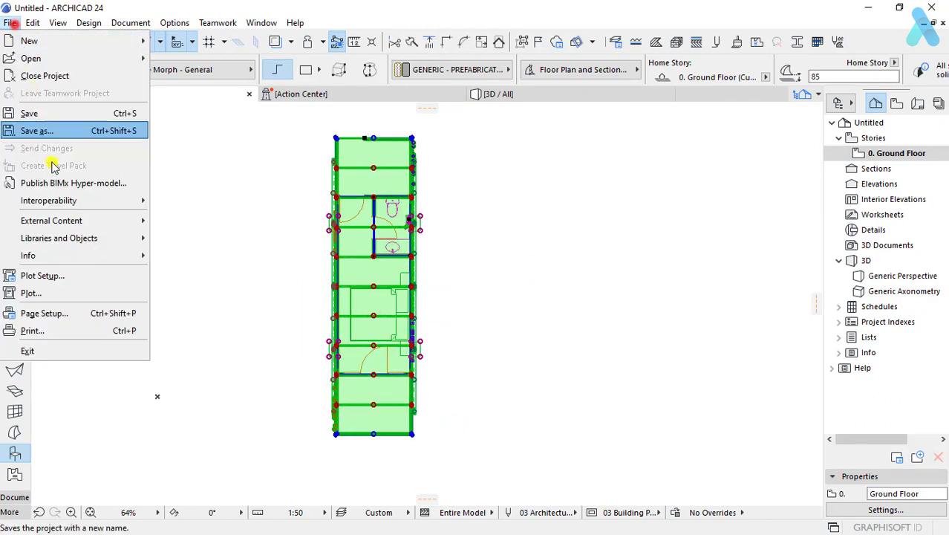
left_click(508, 297)
scroll(463, 245, "down", 3)
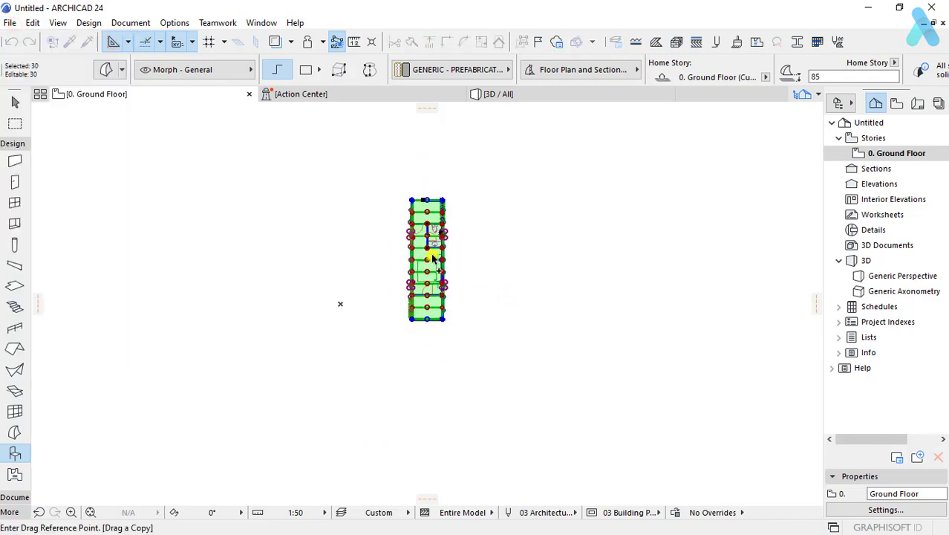
left_click(429, 253)
left_click(303, 250)
Step: Convert the copied cottage to morphs and union them into one morph
scroll(301, 248, "up", 1)
scroll(297, 255, "up", 3)
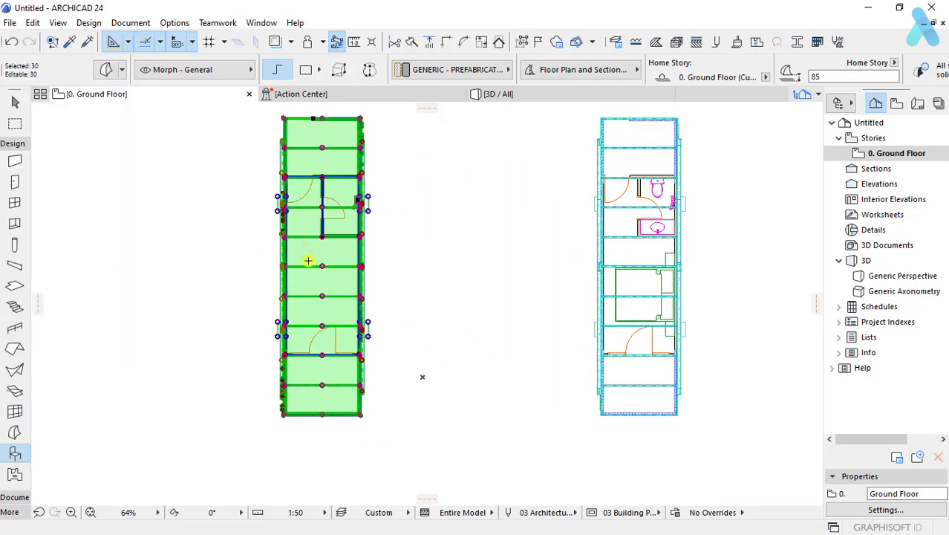
right_click(307, 259)
left_click(380, 354)
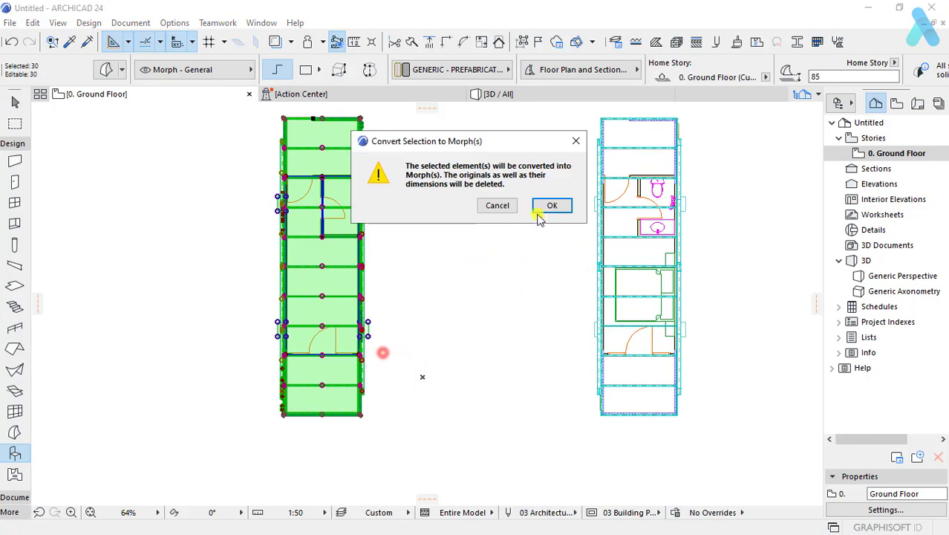
left_click(505, 209)
right_click(504, 206)
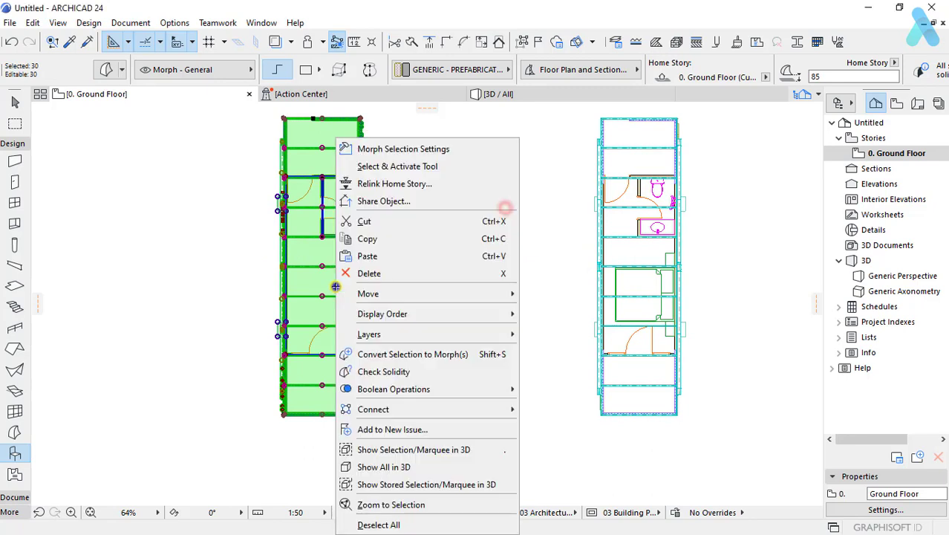
left_click(540, 388)
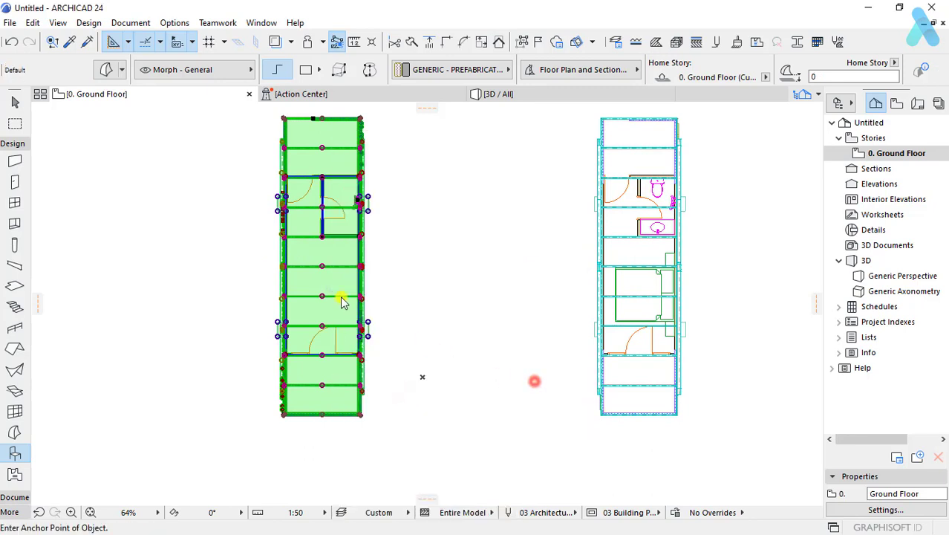
Step: Select the remaining left-copy elements, convert them to morphs and union them too
scroll(409, 354, "down", 2)
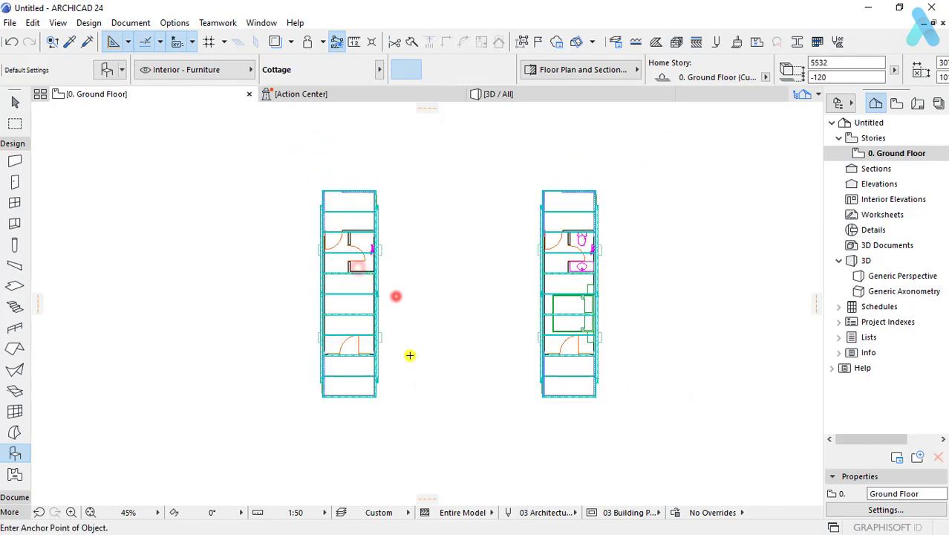
left_click(294, 169)
left_click(426, 416)
right_click(356, 329)
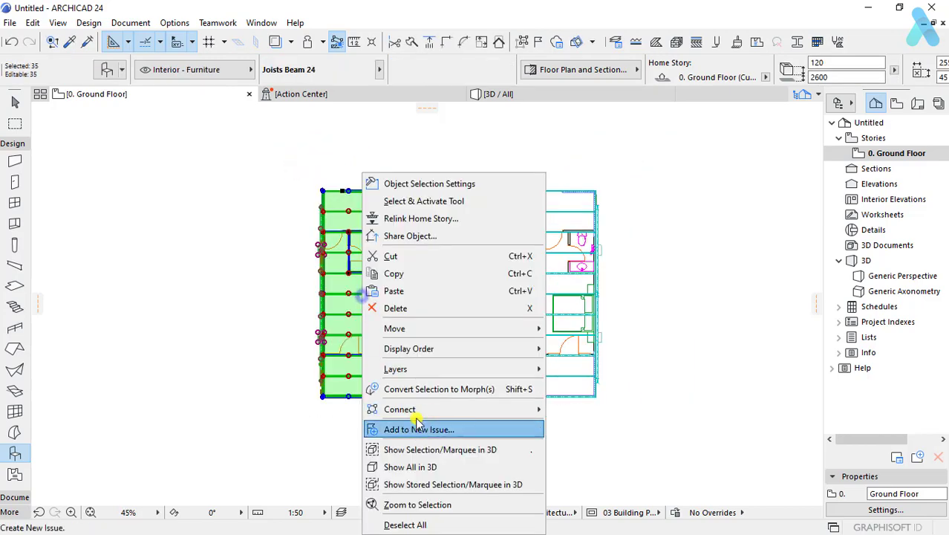
left_click(421, 389)
left_click(548, 207)
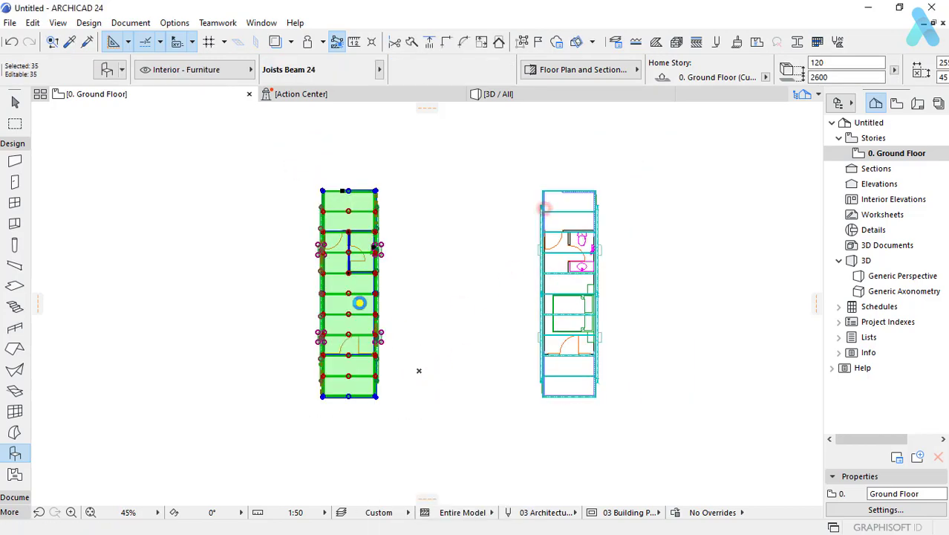
scroll(358, 303, "up", 2)
right_click(355, 279)
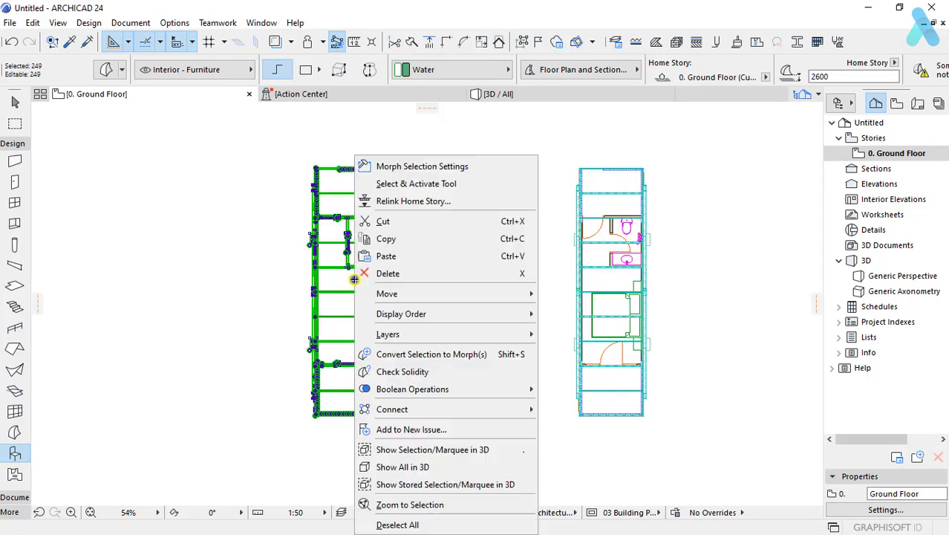
left_click(543, 389)
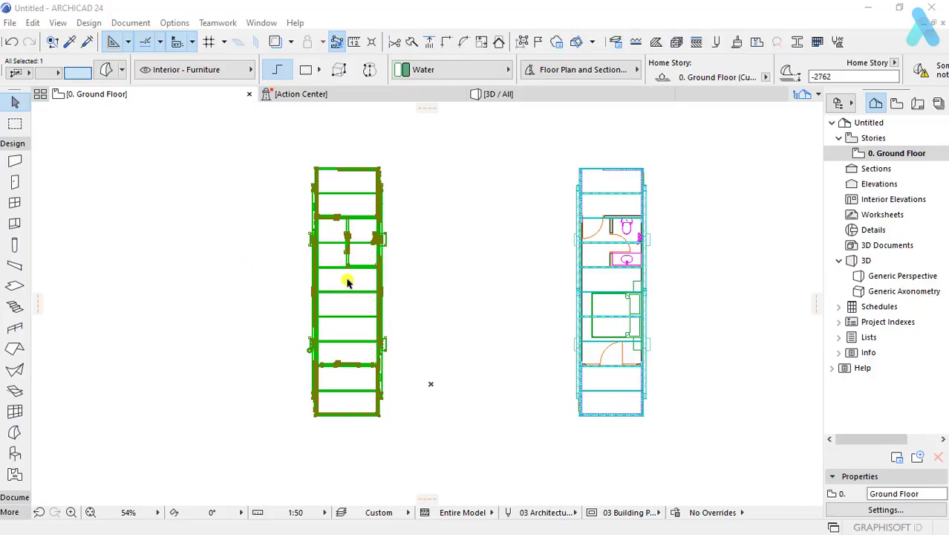
Step: Save the selected merged morph as Cottage.gsm, replacing the existing object
scroll(347, 281, "up", 1)
middle_click_drag(479, 291, 467, 300)
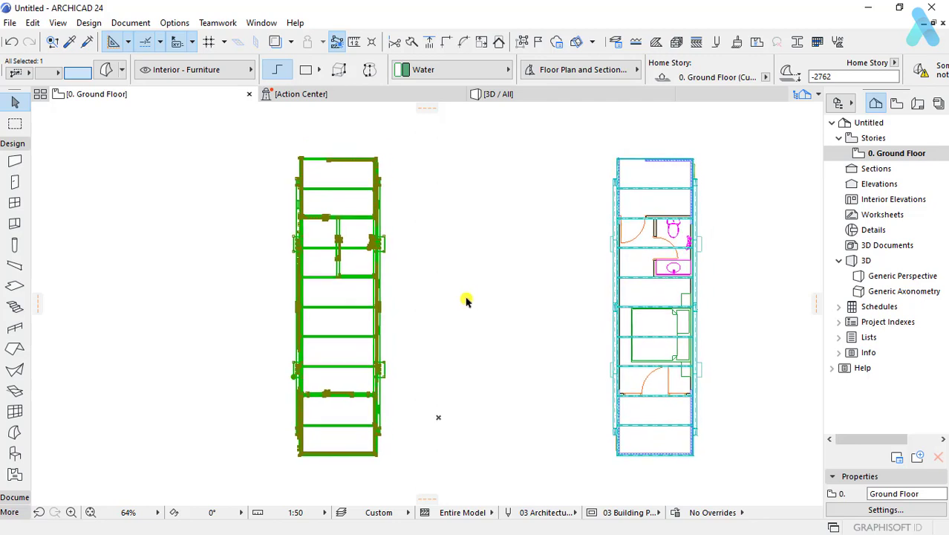
left_click(16, 24)
mouse_move(59, 238)
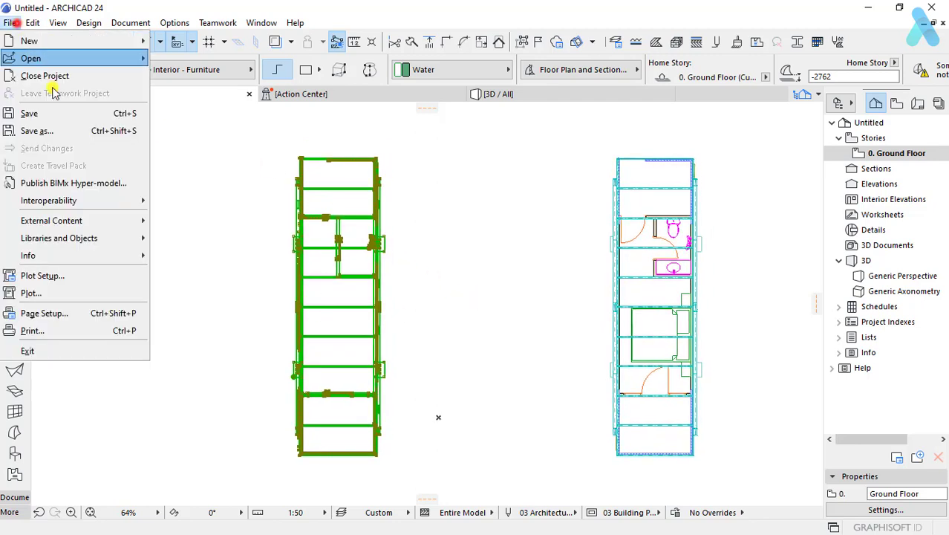
left_click(101, 230)
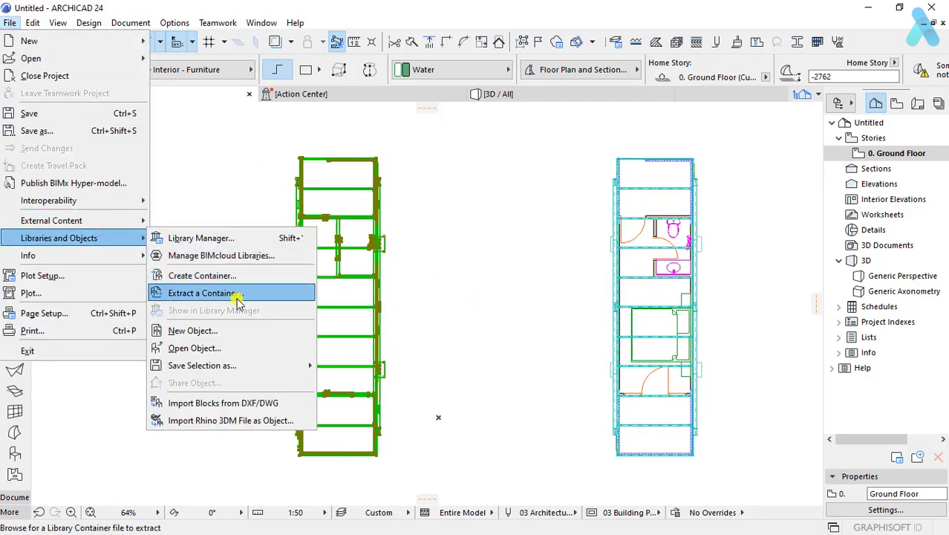
left_click(243, 365)
left_click(356, 96)
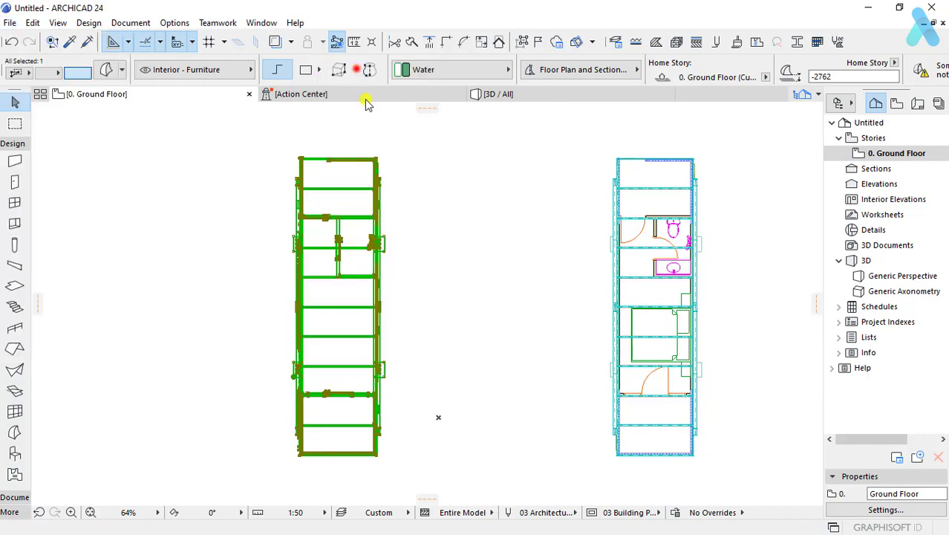
left_click(440, 182)
left_click(690, 396)
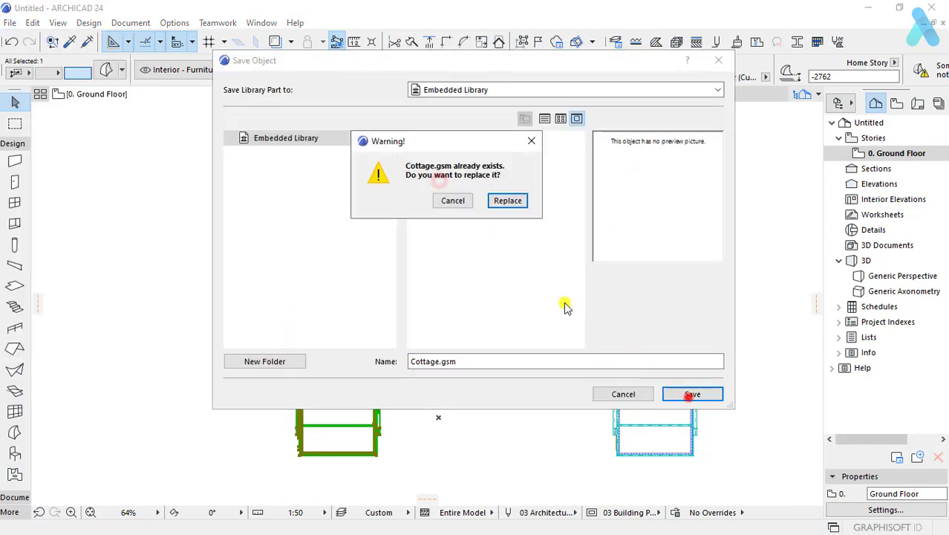
left_click(513, 202)
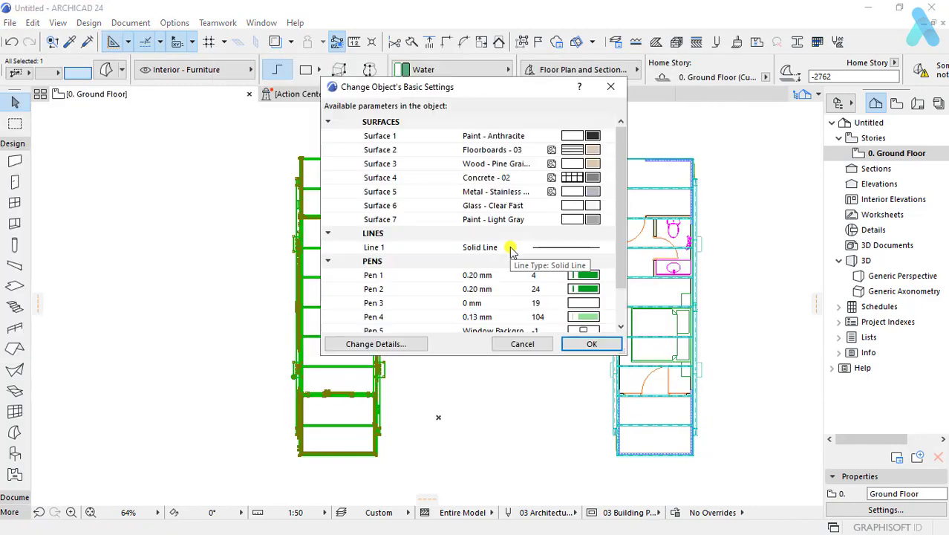
Step: Accept the object's basic settings and delete the original green elements from the plan
scroll(511, 249, "down", 2)
scroll(511, 249, "up", 2)
scroll(511, 249, "down", 2)
scroll(511, 249, "up", 2)
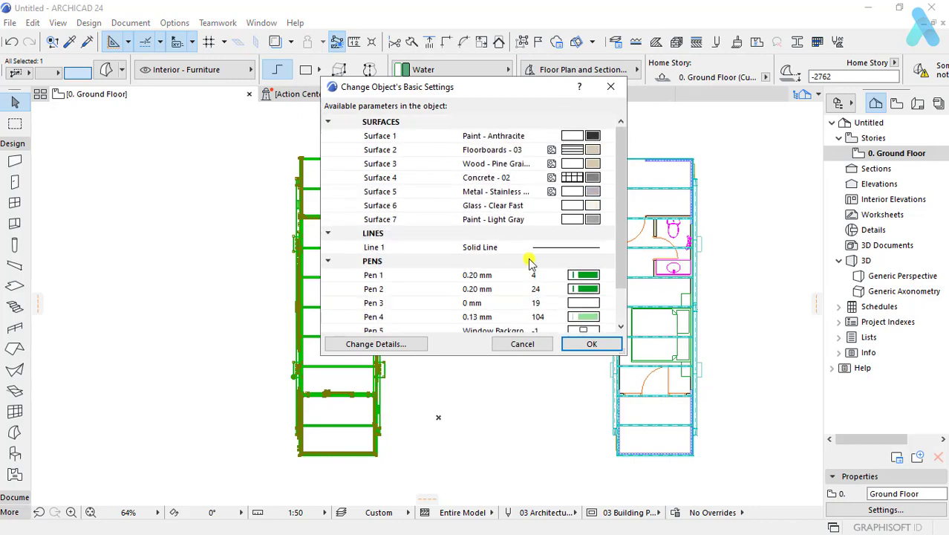
left_click(590, 344)
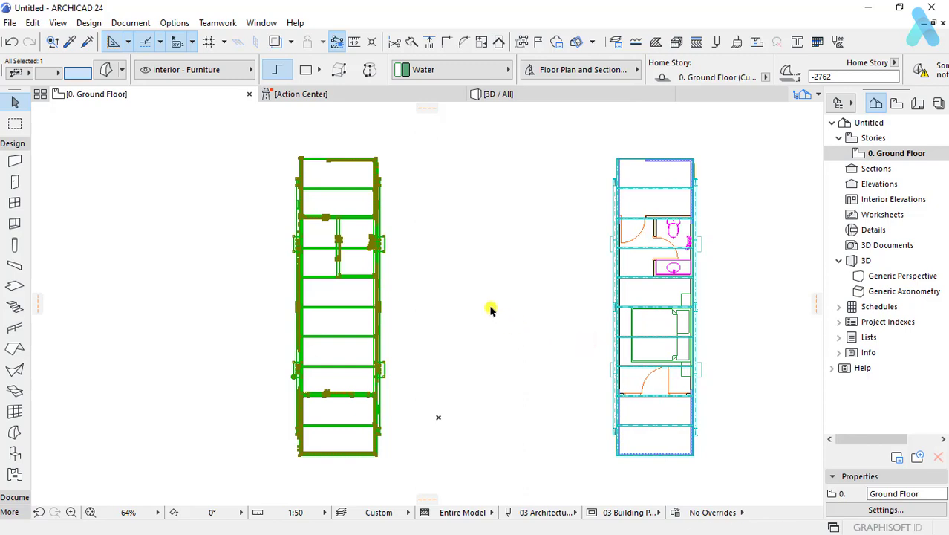
key("Delete")
scroll(304, 260, "down", 4)
Step: Place a Cottage object right of the house and view it in 3D
left_click(9, 454)
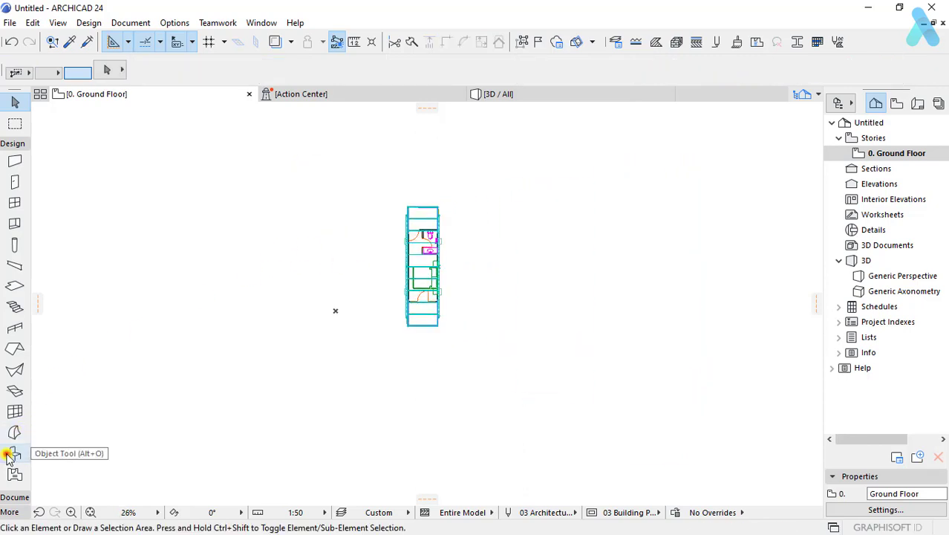
left_click(511, 302)
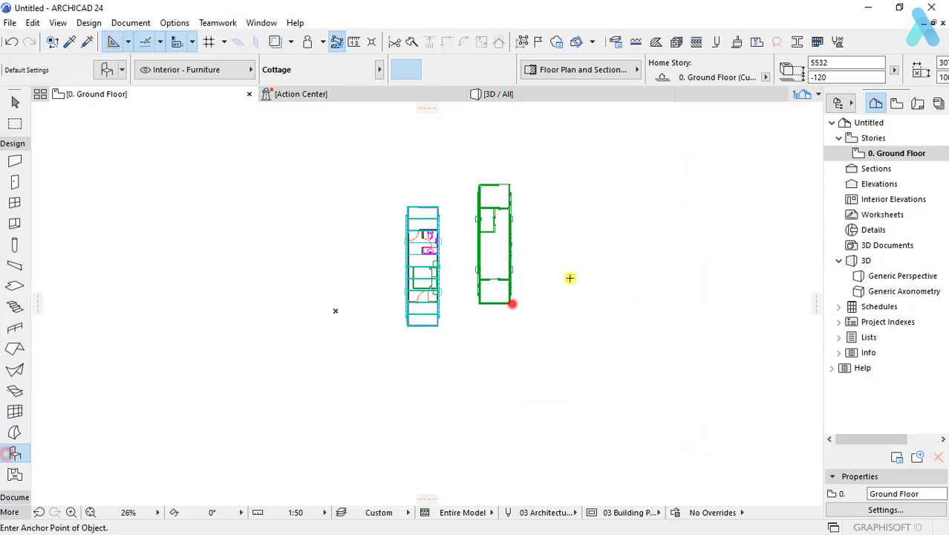
left_click(523, 96)
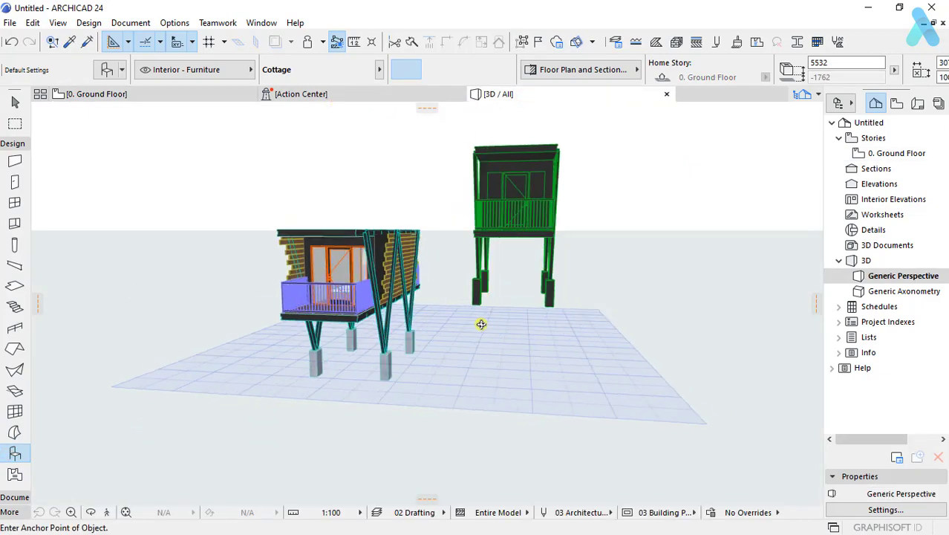
Step: Turn off Override Surfaces in the Cottage object's settings
key("ctrl+t")
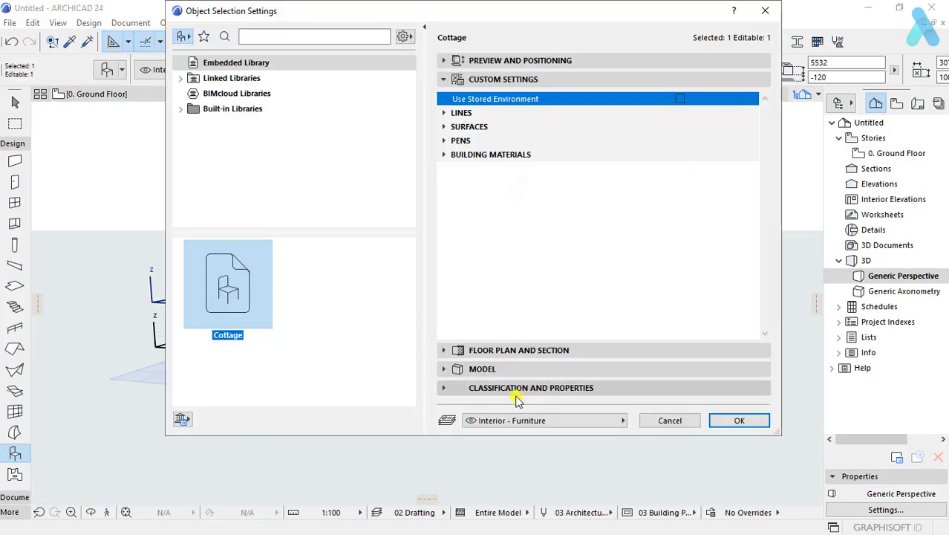
left_click(492, 368)
left_click(447, 409)
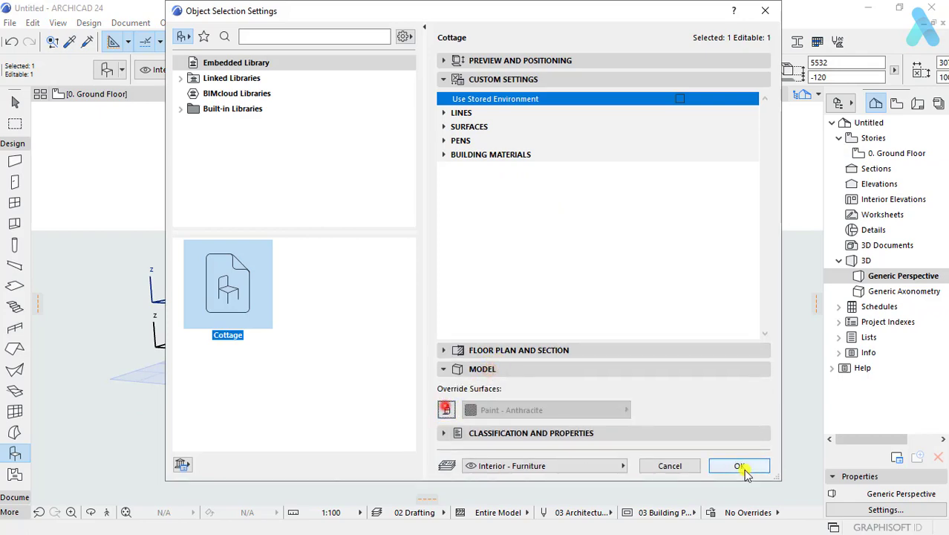
left_click(750, 468)
scroll(490, 314, "up", 2)
scroll(483, 311, "up", 1)
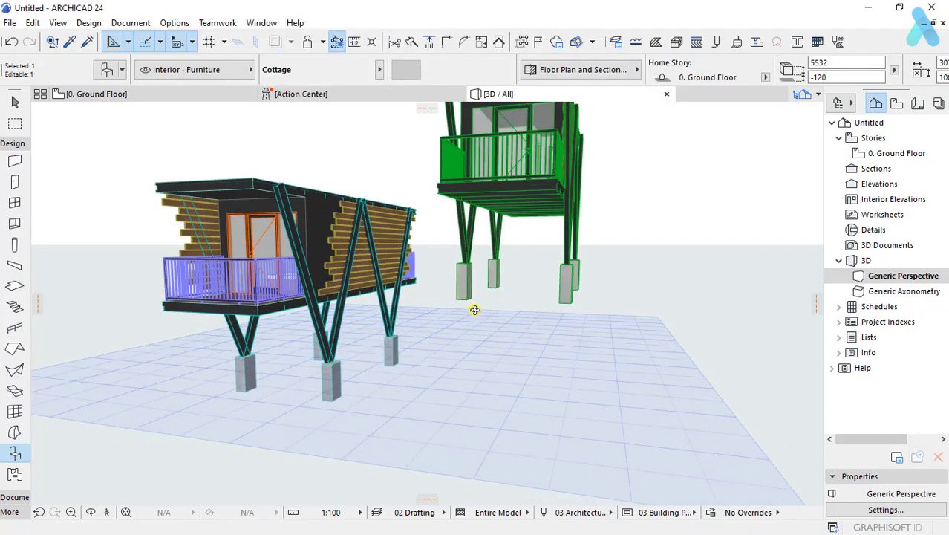
Step: Move the Cottage further forward, check both houses in 3D, and return to the plan
key("ctrl+d")
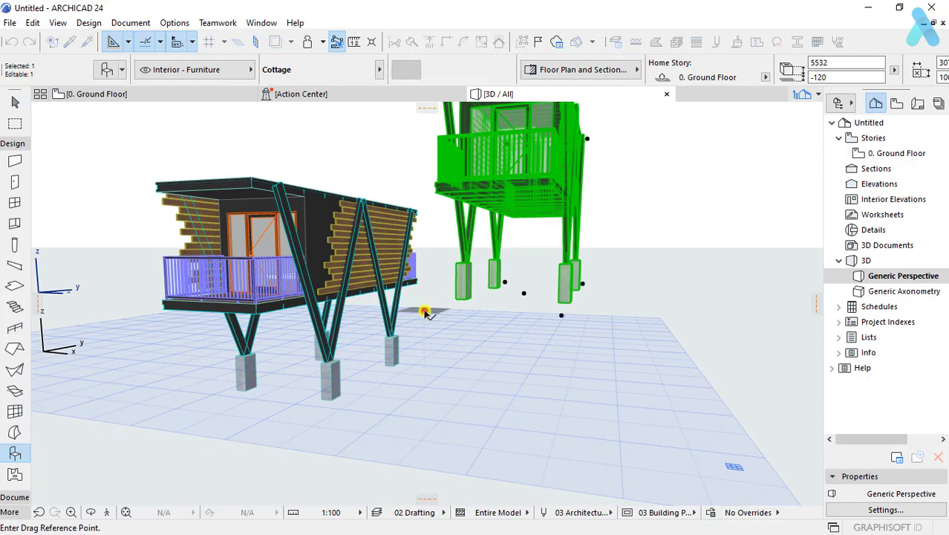
left_click(425, 313)
left_click(332, 401)
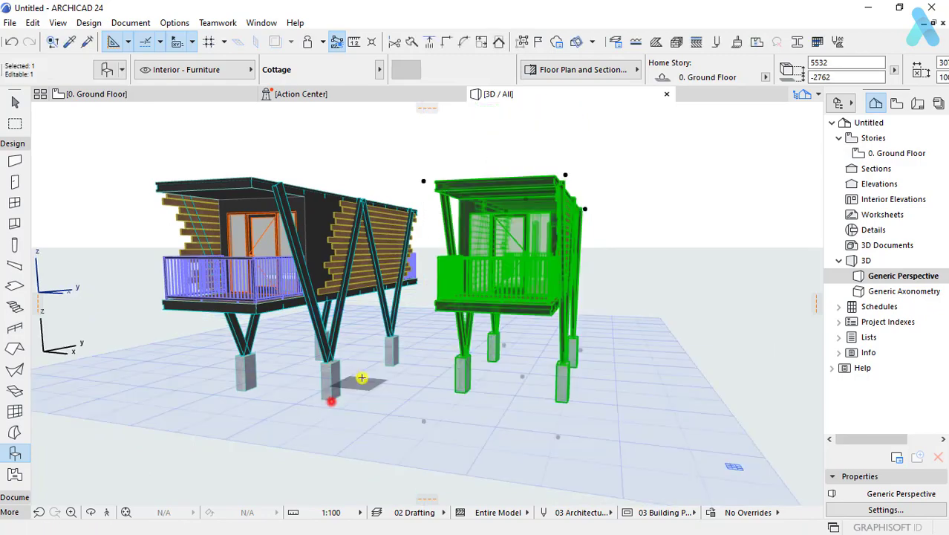
mouse_move(636, 328)
middle_mouse_down("shift")
mouse_move(344, 326)
mouse_move(734, 333)
mouse_move(509, 303)
middle_mouse_up("shift")
key("F2")
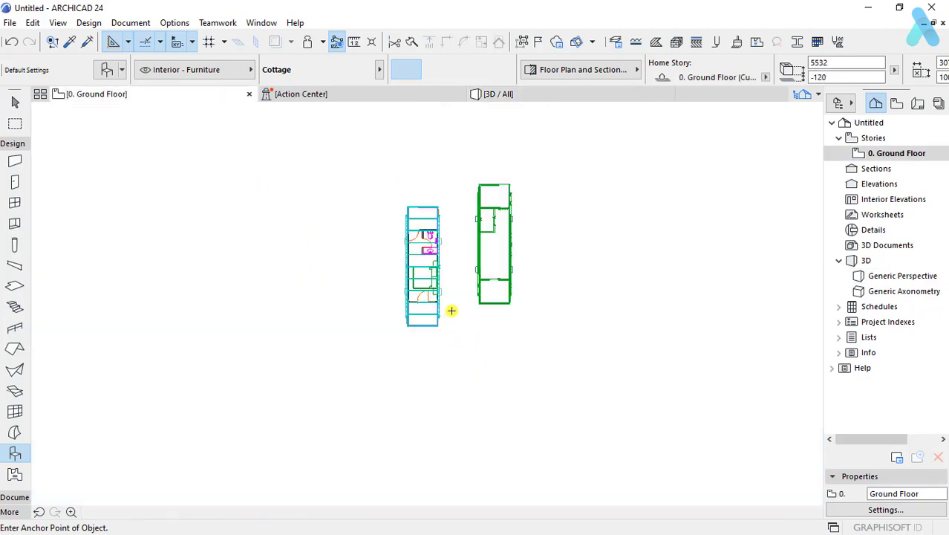
Step: Show the hidden layer holding the terrain in the Layer Settings
left_click(339, 513)
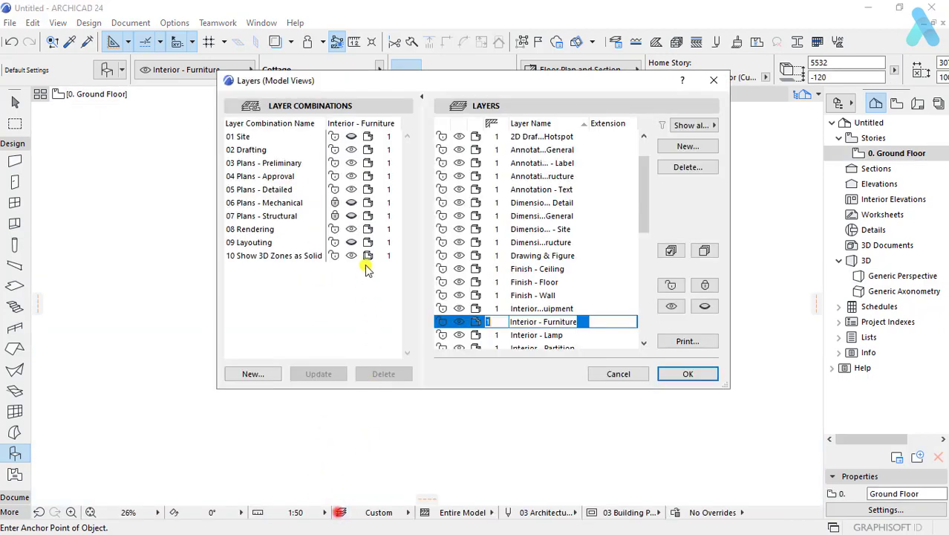
scroll(493, 182, "up", 1)
left_click(462, 149)
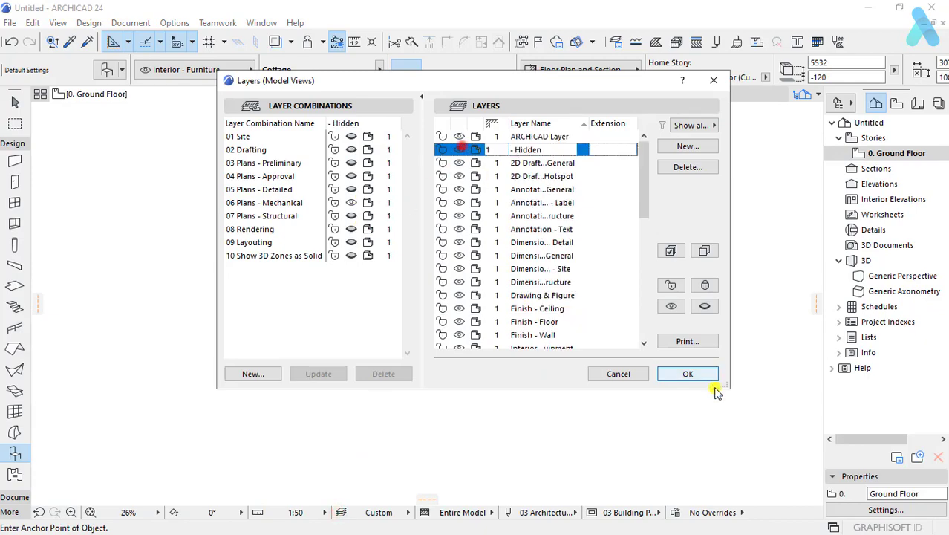
left_click(711, 377)
Step: Move the green Cottage object further down the terrain slope
left_click(507, 186)
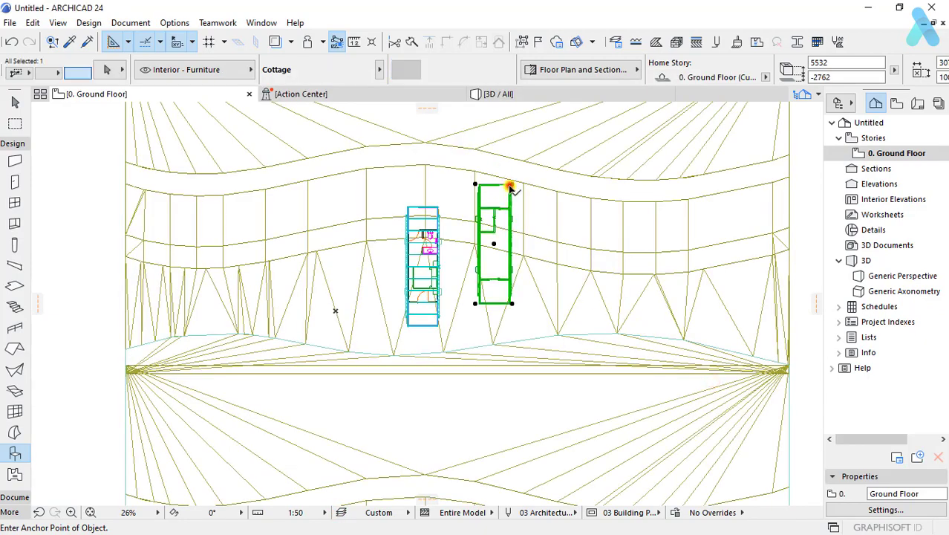
scroll(508, 185, "up", 3)
scroll(449, 194, "up", 4)
key("ctrl+d")
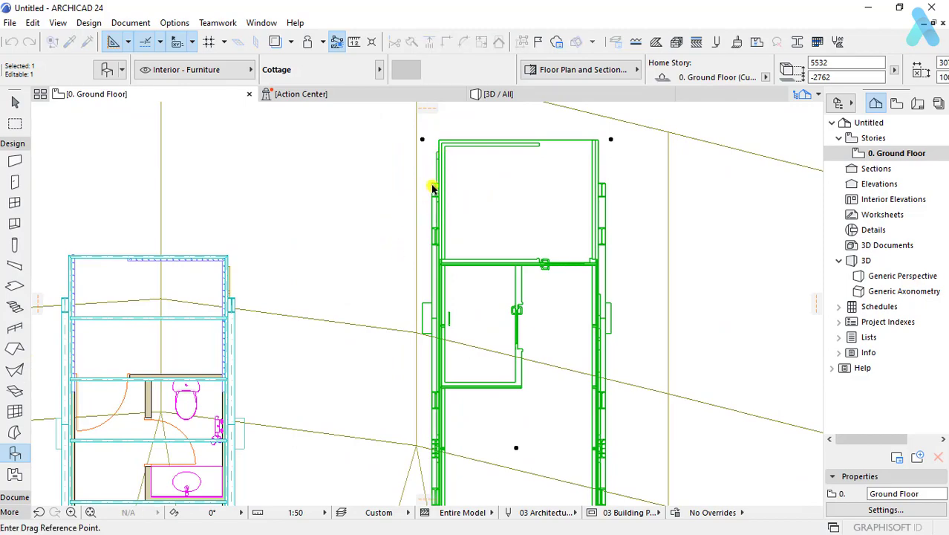
left_click(437, 187)
scroll(395, 215, "down", 5)
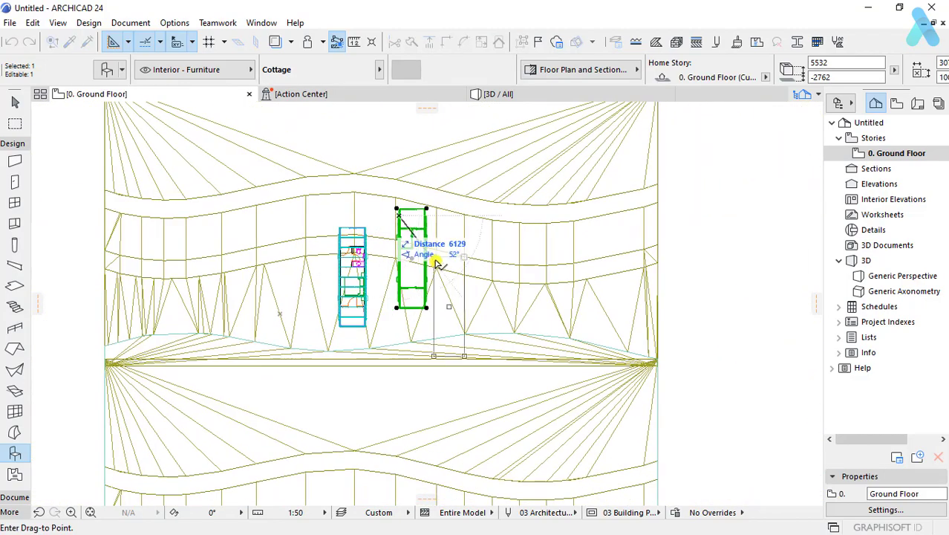
left_click(436, 270)
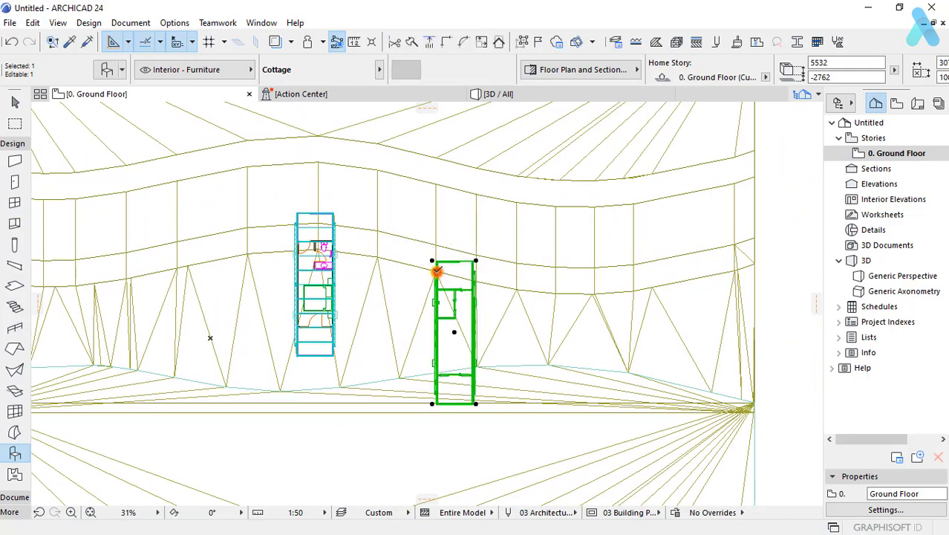
Step: Rotate the moved cottage around its corner to a slight tilt
key("ctrl+e")
left_click(435, 271)
scroll(475, 276, "up", 3)
scroll(481, 268, "up", 2)
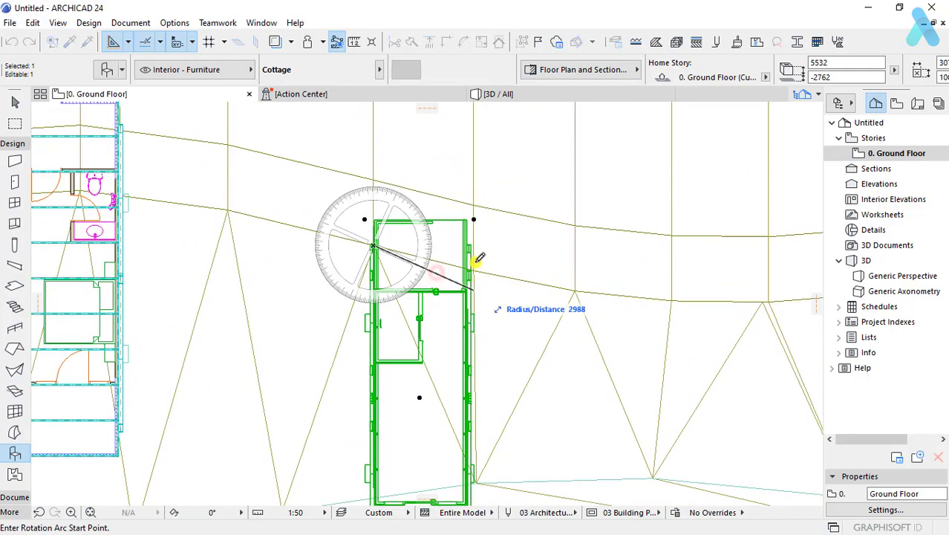
left_click(488, 242)
left_click(492, 271)
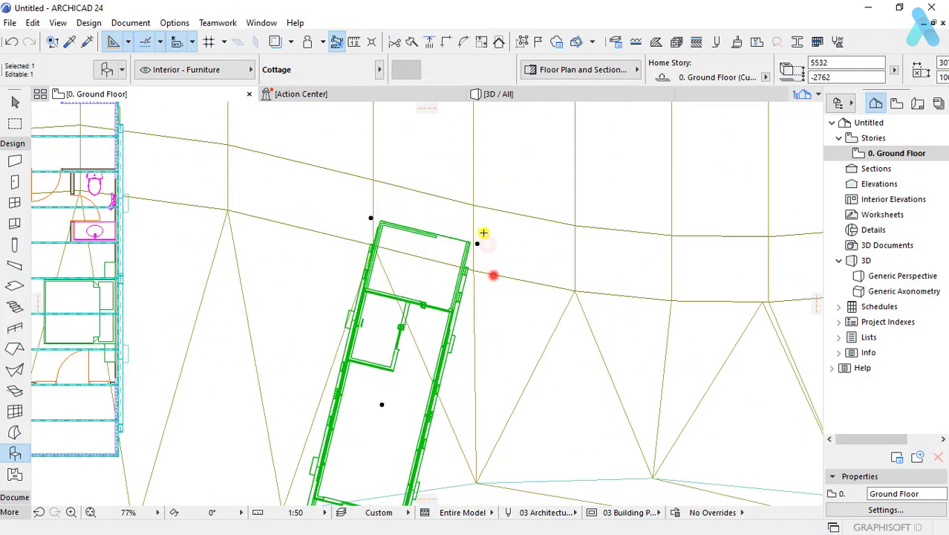
scroll(493, 276, "down", 3)
middle_click_drag(441, 242, 493, 250)
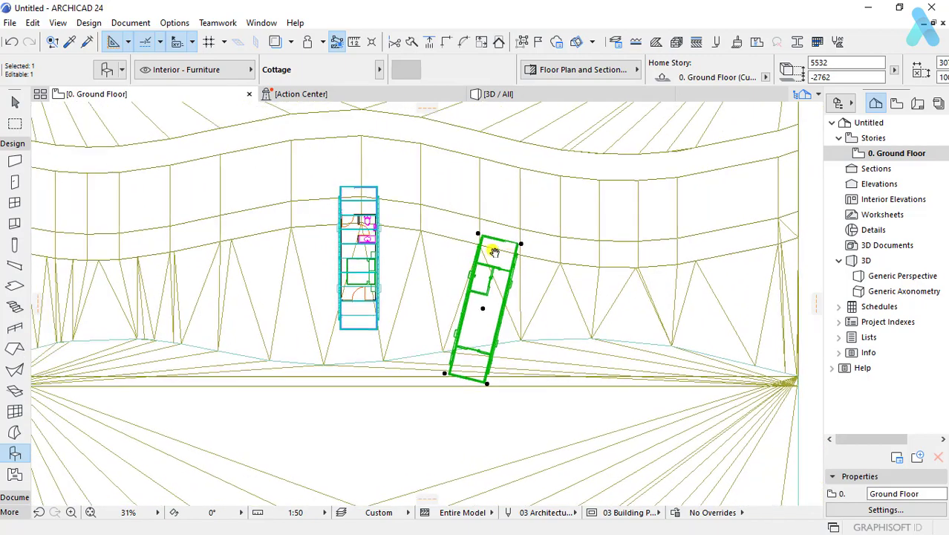
middle_click_drag(541, 291, 431, 274)
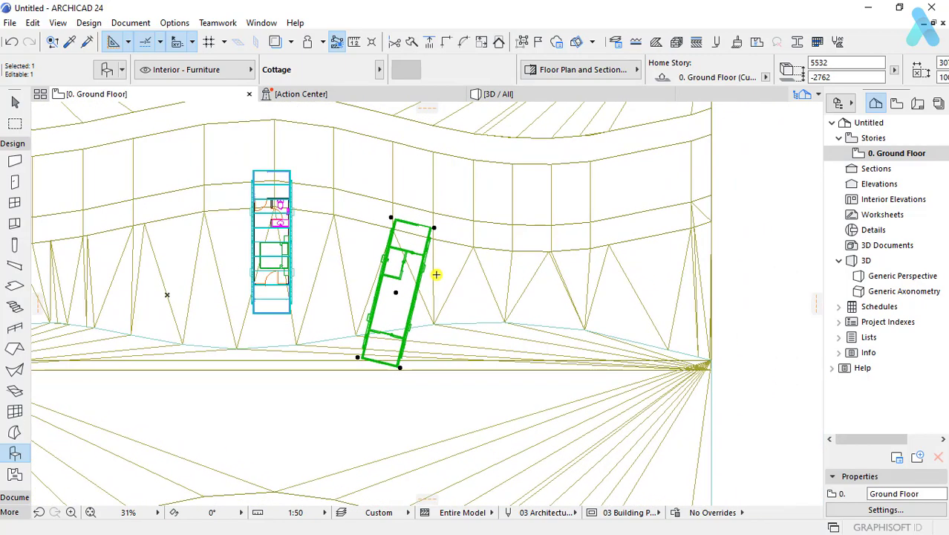
Step: Place a copy of the cottage to the right and turn it upright
key("ctrl+d")
left_click(391, 223)
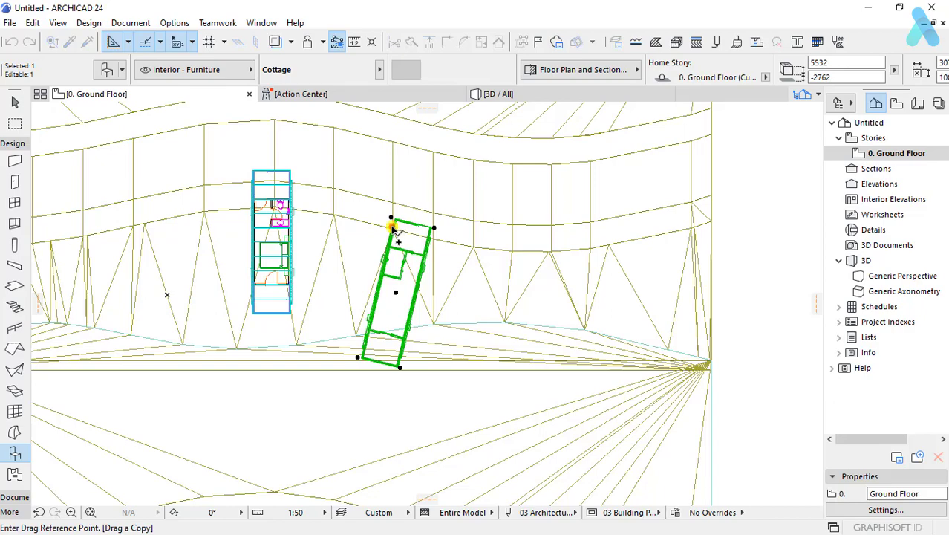
left_click(512, 250)
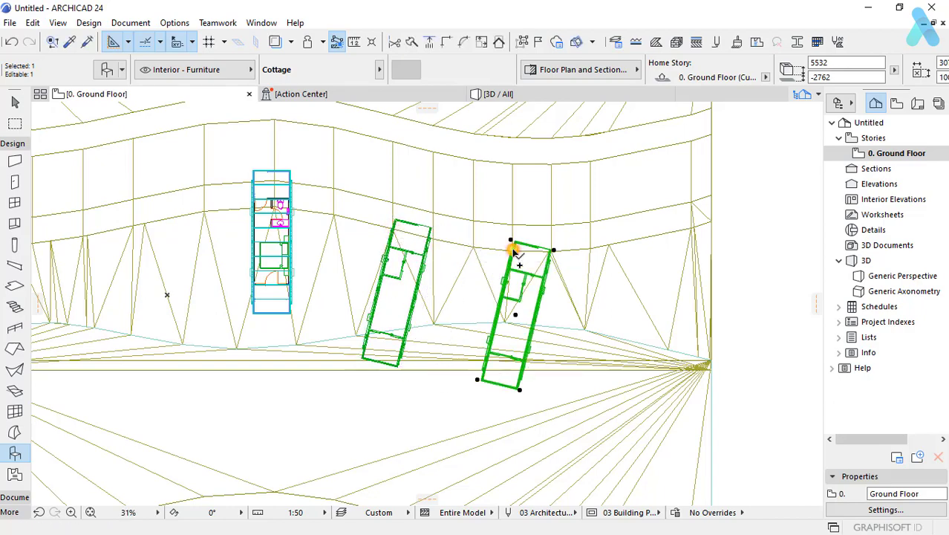
key("ctrl+e")
left_click(512, 251)
scroll(554, 253, "up", 3)
scroll(553, 252, "up", 2)
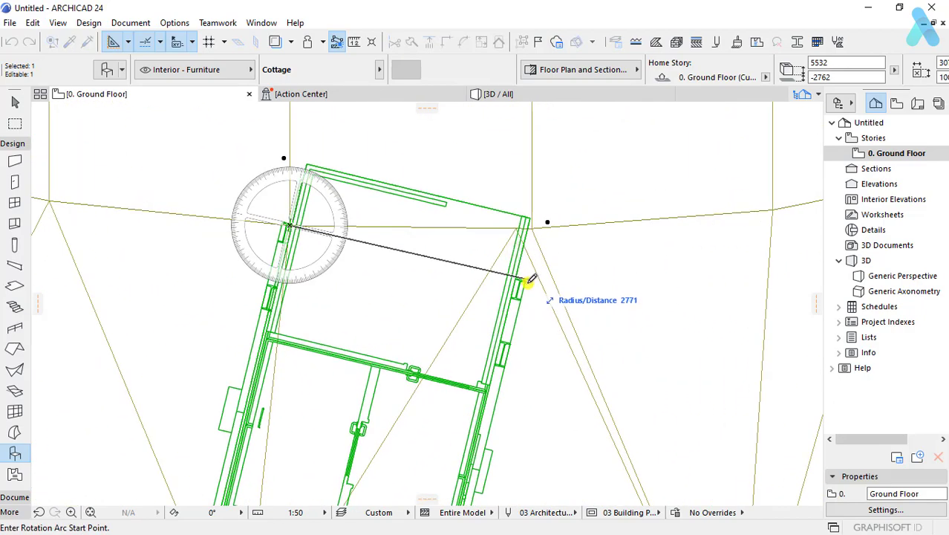
left_click(527, 281)
left_click(535, 225)
scroll(523, 197, "down", 3)
scroll(515, 197, "down", 2)
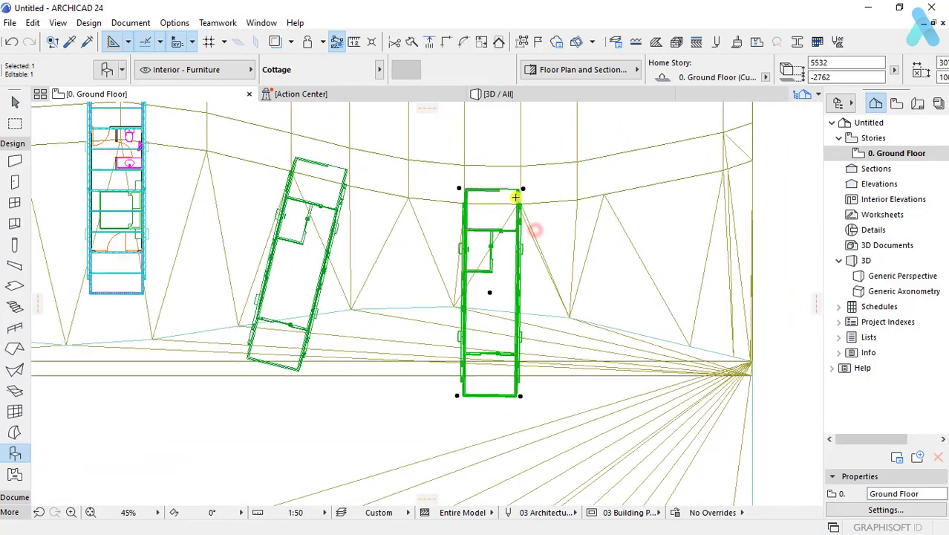
scroll(592, 268, "down", 2)
scroll(462, 265, "down", 1)
middle_click_drag(462, 265, 504, 269)
Step: Select both cottages and mirror copies of them to the left
scroll(410, 232, "up", 1)
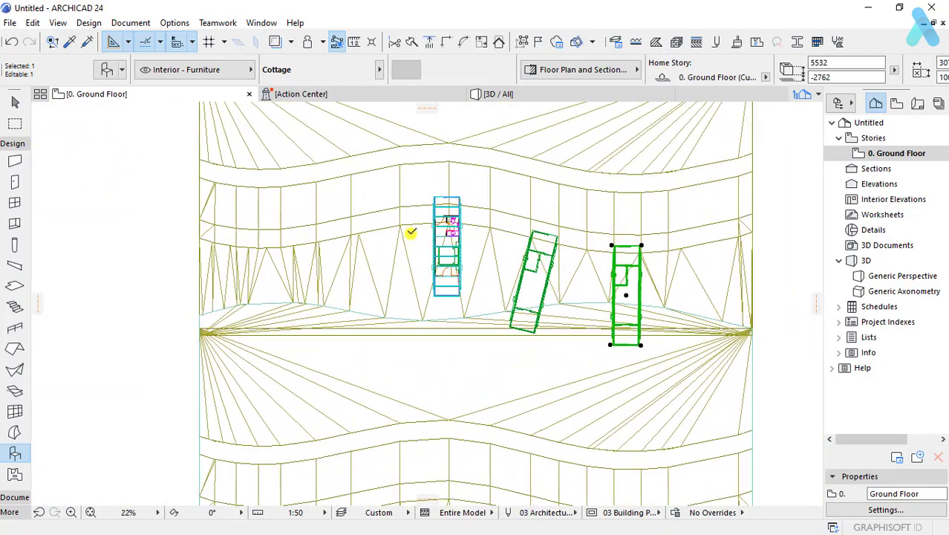
scroll(411, 232, "up", 1)
left_click(547, 257)
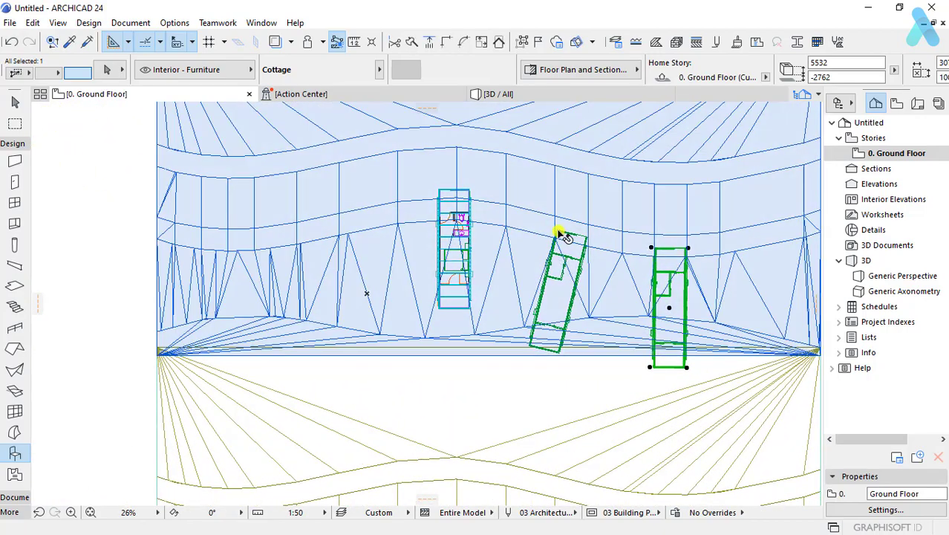
left_click(585, 244, "shift")
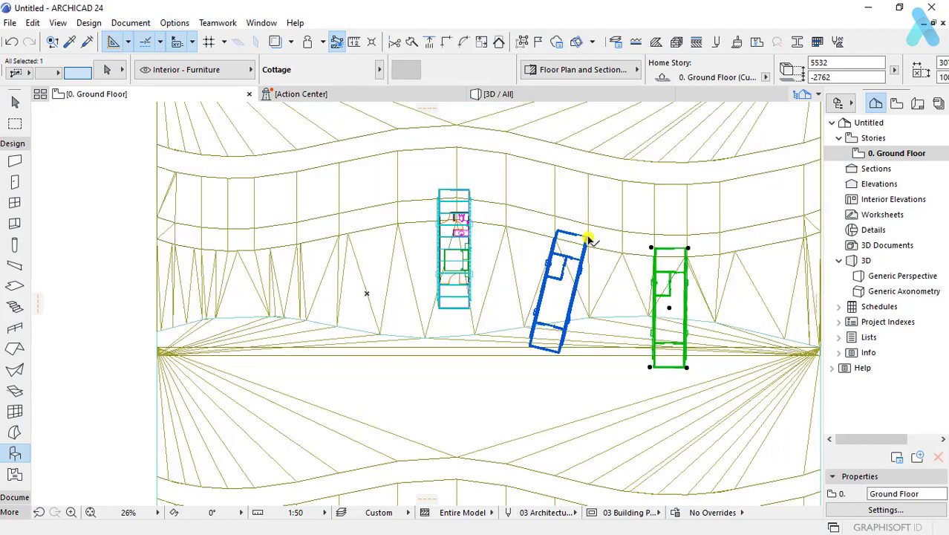
left_click(584, 243, "shift")
scroll(371, 259, "down", 1)
scroll(458, 197, "up", 1)
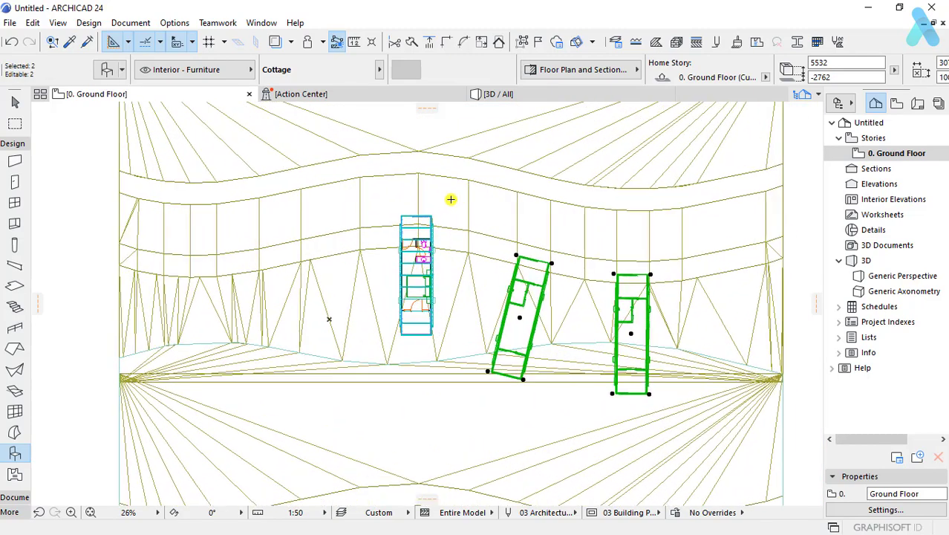
key("ctrl+alt+m")
left_click(417, 173)
left_click(419, 223)
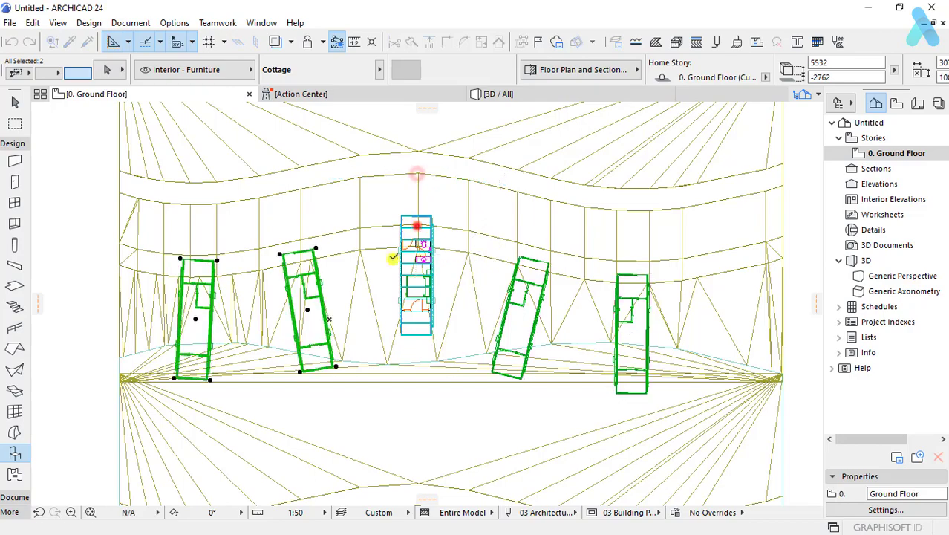
scroll(252, 271, "up", 5)
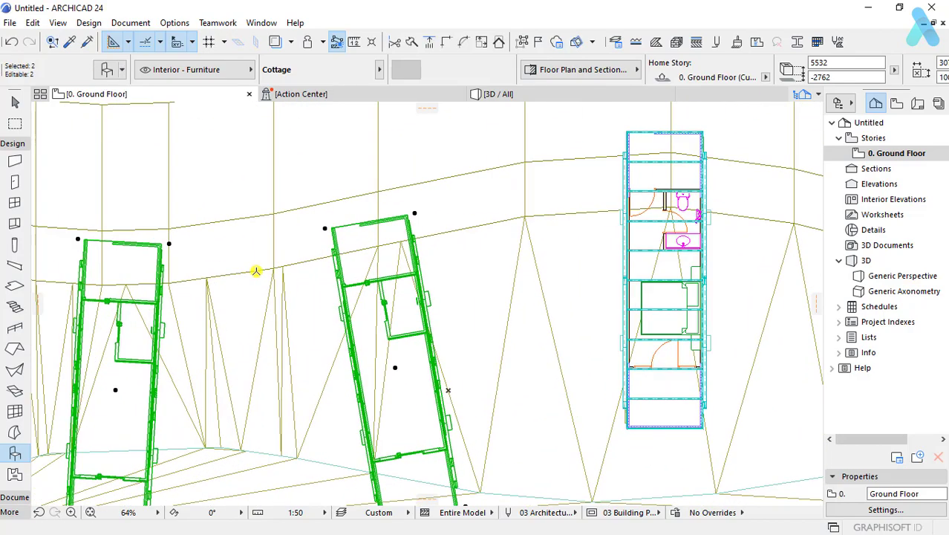
scroll(260, 269, "up", 2)
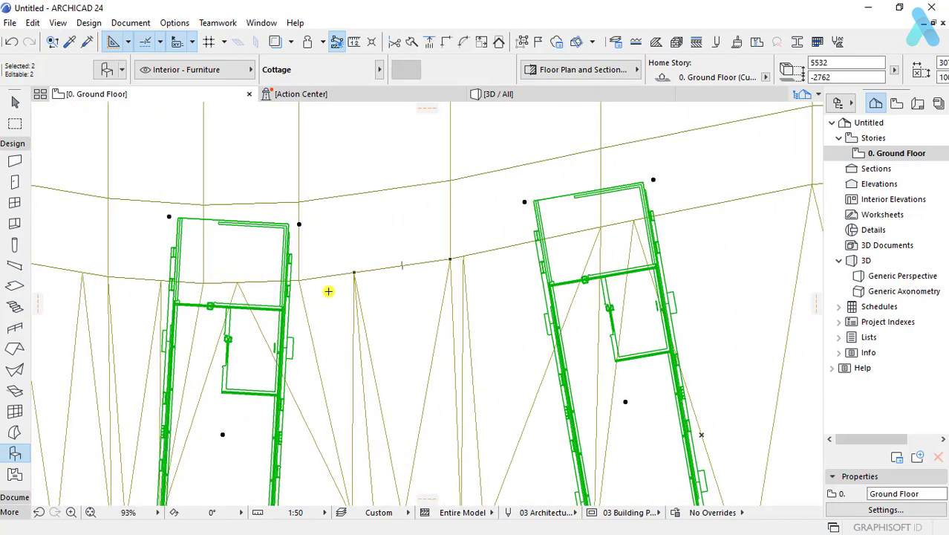
Step: Rotate the leftmost cottage copy slightly upright, then cancel the move and zoom out
left_click(296, 222)
scroll(194, 277, "up", 7)
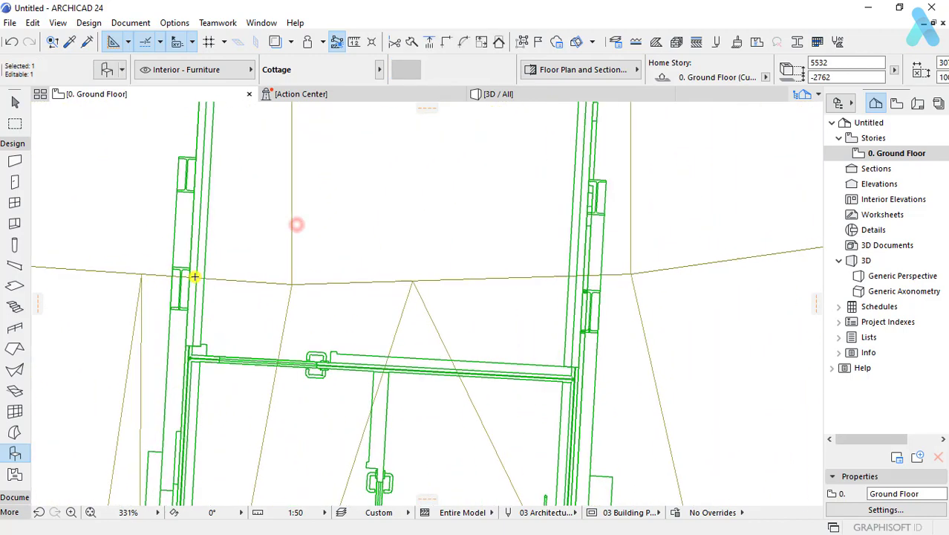
key("ctrl+e")
left_click(173, 267)
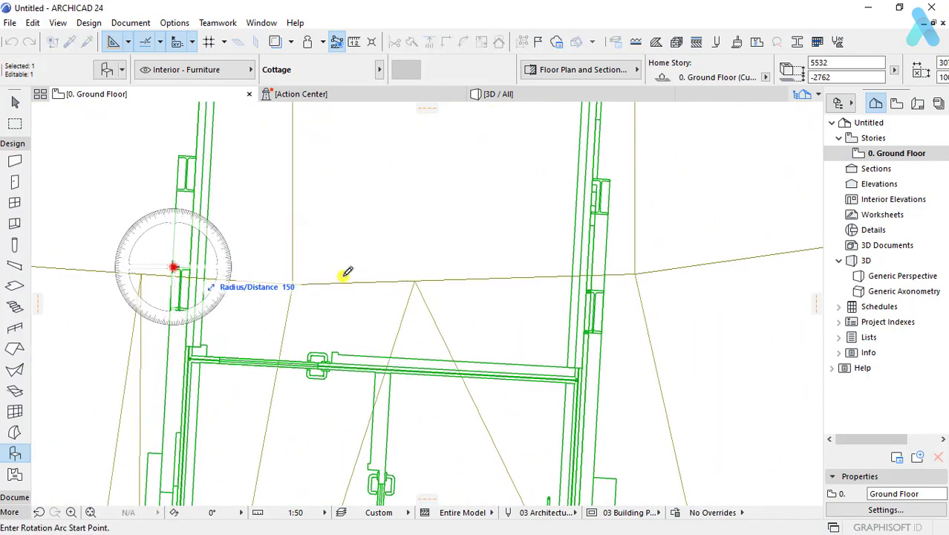
left_click(608, 288)
left_click(609, 269)
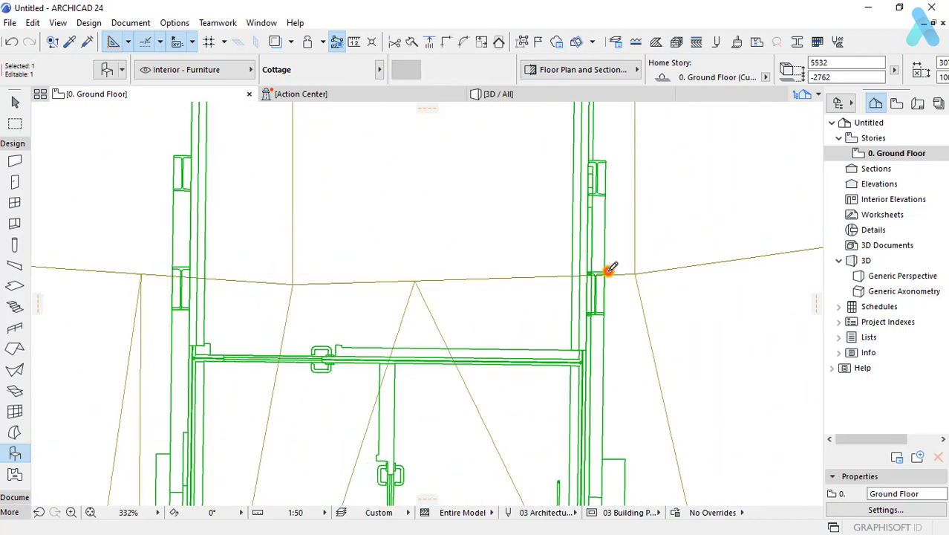
key("ctrl+d")
left_click(608, 272)
scroll(152, 275, "down", 2)
scroll(210, 297, "down", 6)
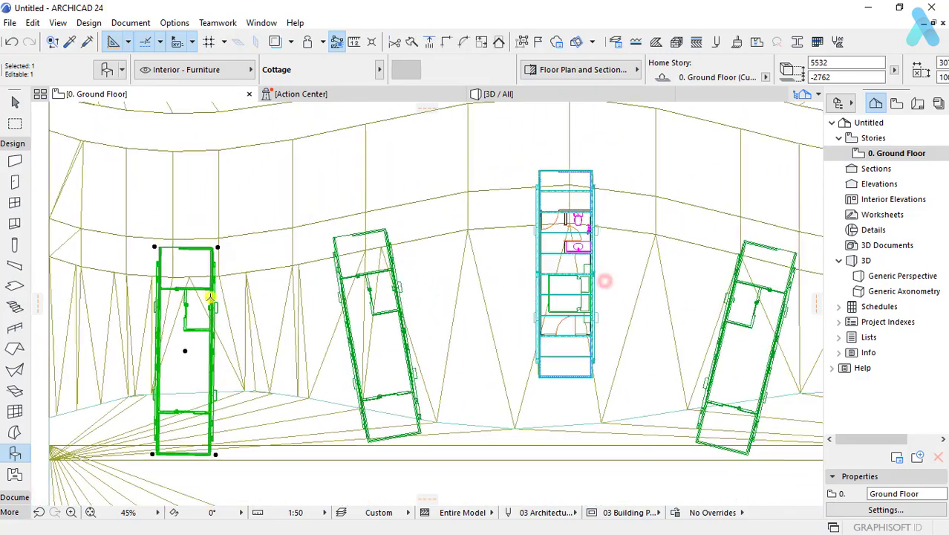
left_click(445, 291)
scroll(245, 282, "down", 3)
scroll(245, 281, "down", 1)
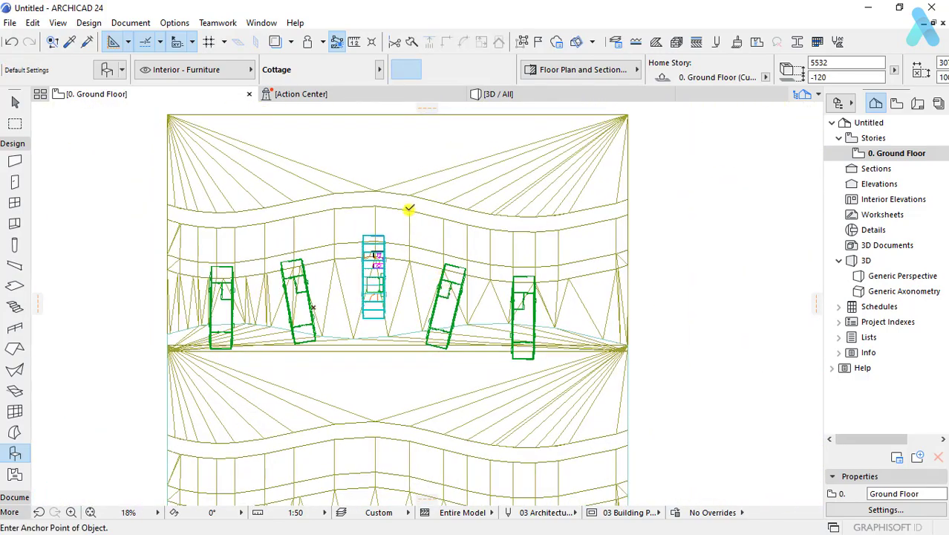
Step: Switch to the 3D view and make the hidden terrain layer visible
middle_click_drag(418, 261, 415, 234)
left_click(493, 95)
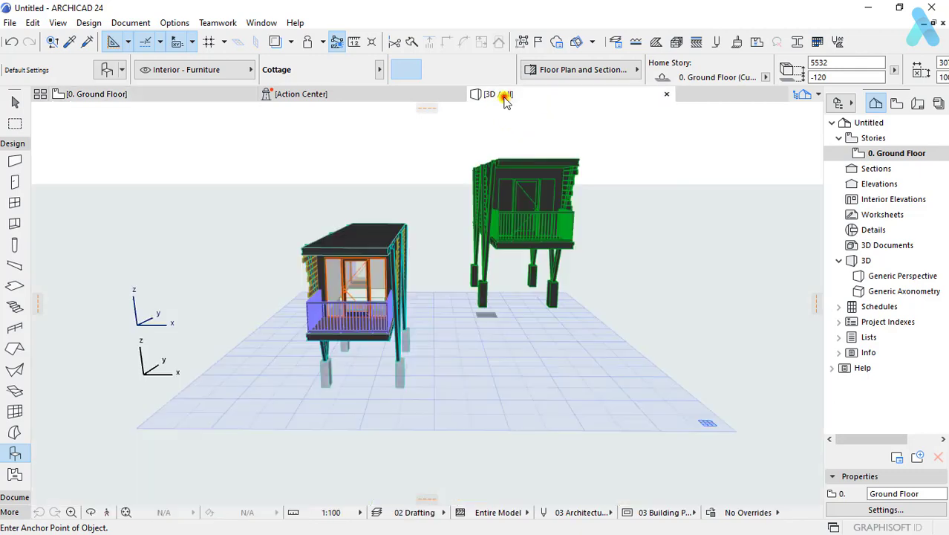
scroll(503, 216, "up", 5)
scroll(431, 260, "down", 2)
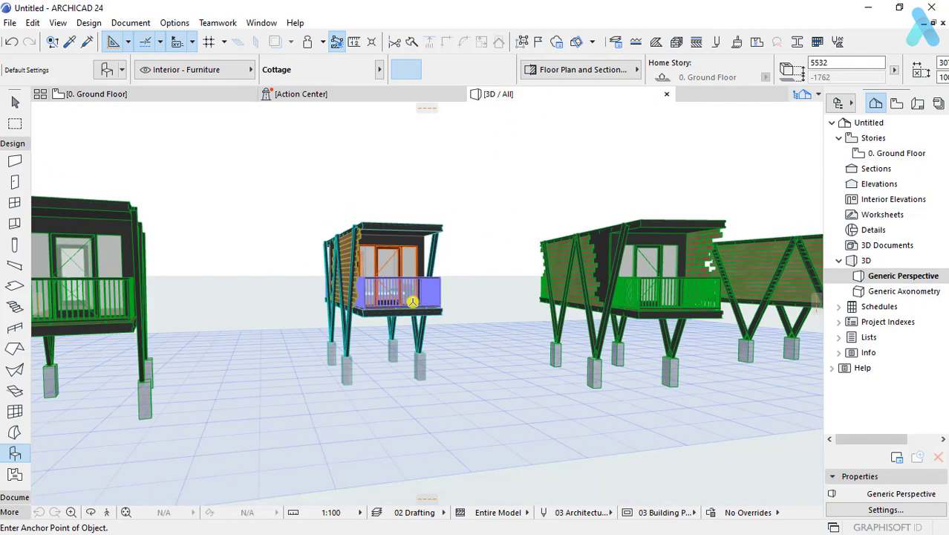
key("ctrl+l")
scroll(466, 206, "up", 5)
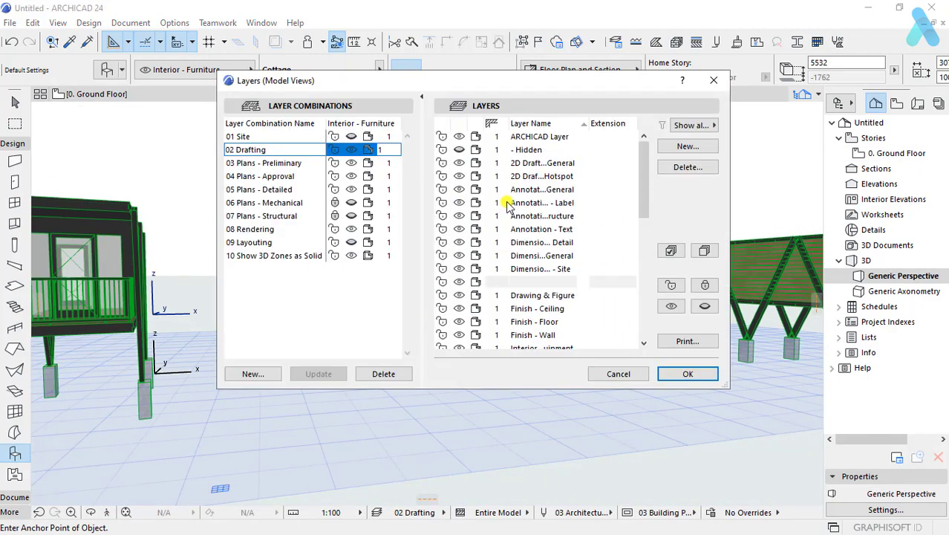
left_click(456, 150)
left_click(687, 374)
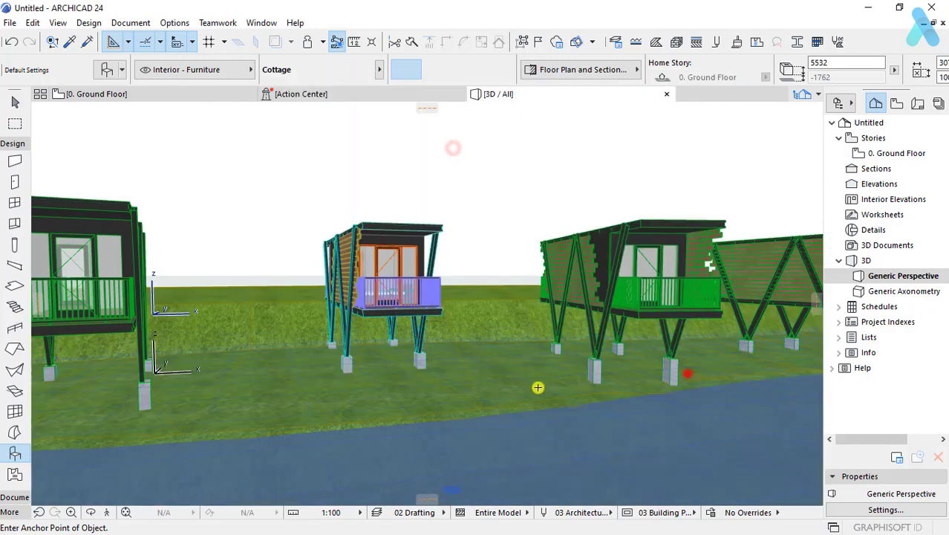
Step: Orbit the 3D view so the row of cottages recedes along the water
scroll(498, 375, "down", 3)
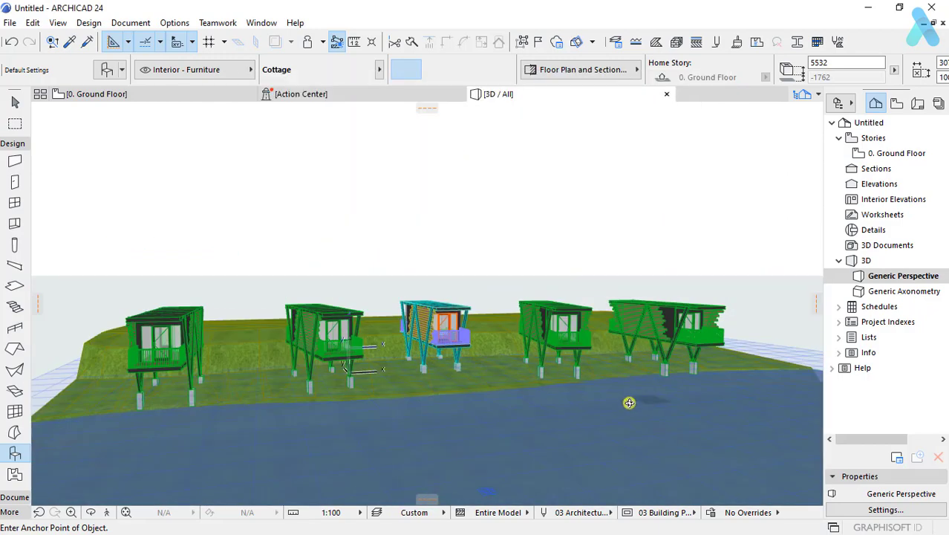
mouse_move(629, 400)
middle_mouse_down("shift")
mouse_move(519, 520)
mouse_move(510, 449)
mouse_move(460, 419)
mouse_move(351, 413)
mouse_move(245, 314)
middle_mouse_up("shift")
mouse_move(455, 336)
middle_mouse_down("shift")
mouse_move(505, 325)
mouse_move(519, 346)
mouse_move(445, 349)
mouse_move(513, 333)
mouse_move(762, 322)
mouse_move(722, 319)
middle_mouse_up("shift")
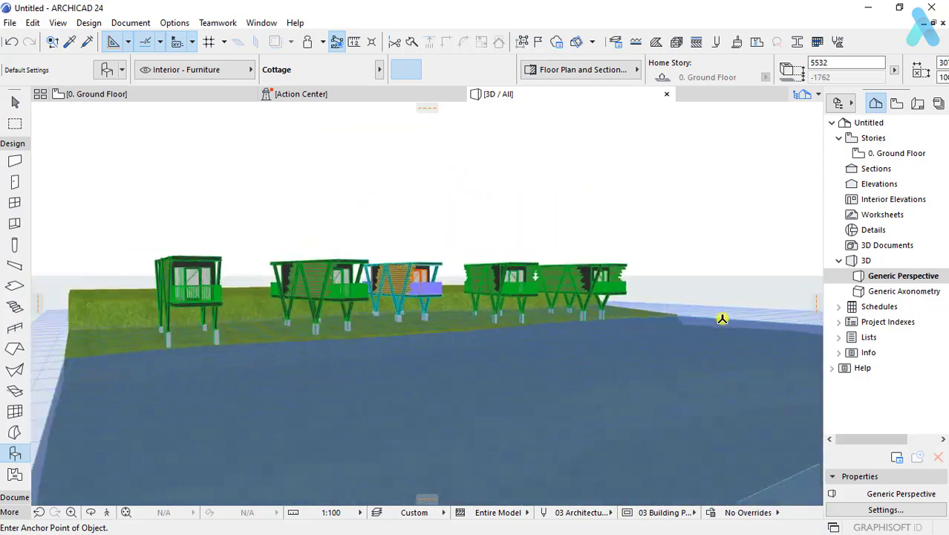
mouse_move(476, 337)
middle_mouse_down("shift")
mouse_move(519, 333)
mouse_move(336, 297)
middle_mouse_up("shift")
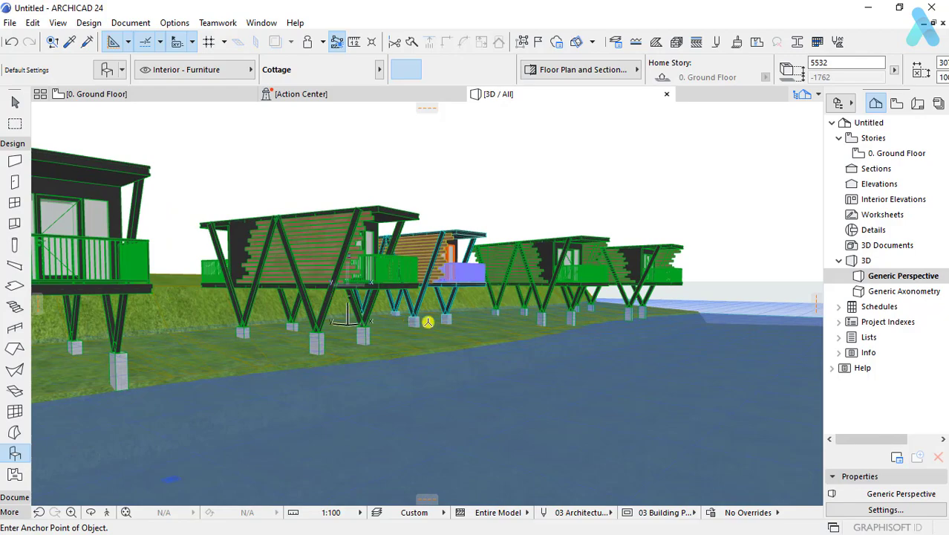
mouse_move(428, 321)
middle_mouse_down("shift")
mouse_move(502, 360)
mouse_move(580, 338)
mouse_move(547, 350)
mouse_move(219, 369)
mouse_move(623, 355)
mouse_move(588, 341)
mouse_move(651, 407)
mouse_move(637, 362)
middle_mouse_up("shift")
scroll(586, 340, "up", 3)
scroll(596, 335, "up", 3)
scroll(595, 335, "up", 3)
scroll(652, 407, "down", 5)
scroll(638, 362, "down", 3)
scroll(638, 362, "down", 3)
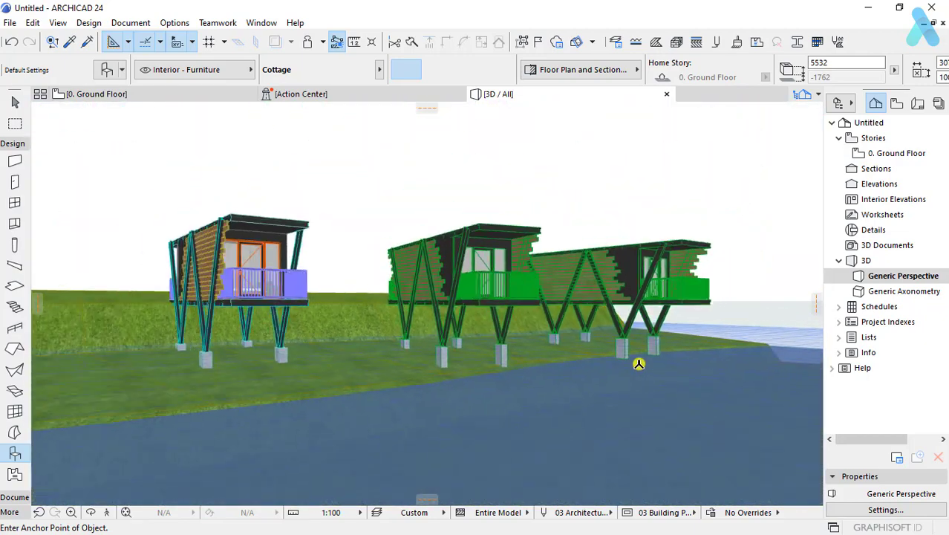
middle_click_drag(600, 354, 611, 355, "shift")
mouse_move(663, 285)
middle_mouse_down("shift")
mouse_move(600, 334)
mouse_move(611, 340)
middle_mouse_up("shift")
Step: Return from the ground floor plan to the 3D perspective and open PhotoRendering Settings
key("F2")
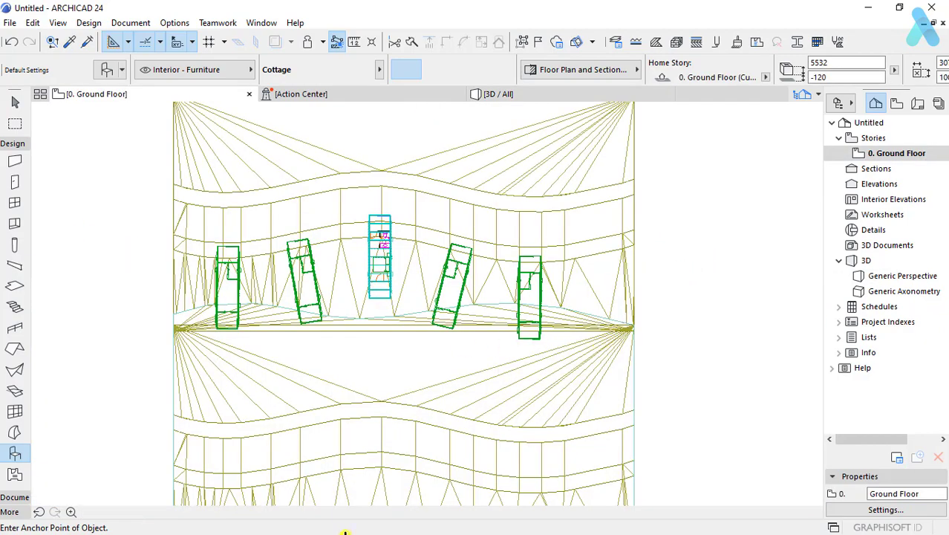
scroll(356, 248, "down", 2)
scroll(356, 250, "up", 3)
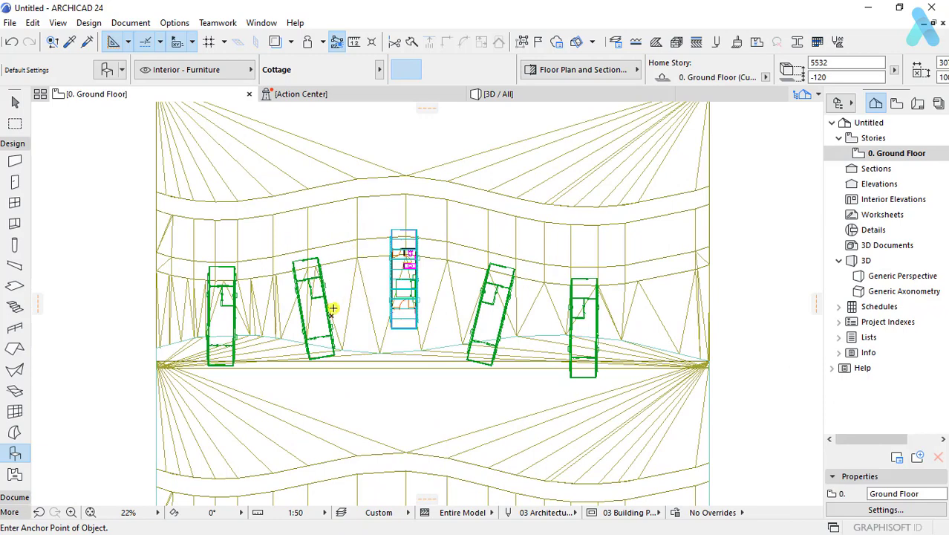
left_click(499, 94)
middle_click_drag(383, 313, 427, 300)
scroll(427, 300, "up", 3)
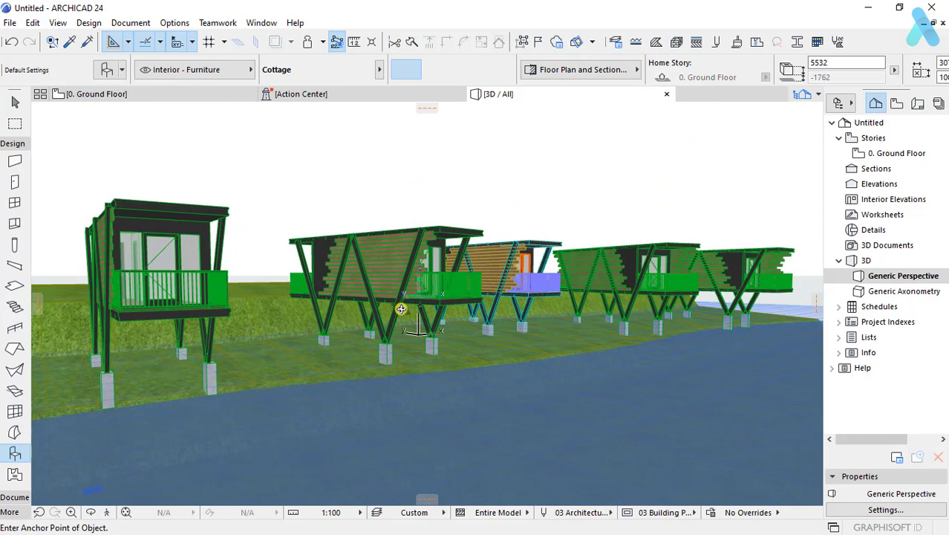
key("alt+shift+r")
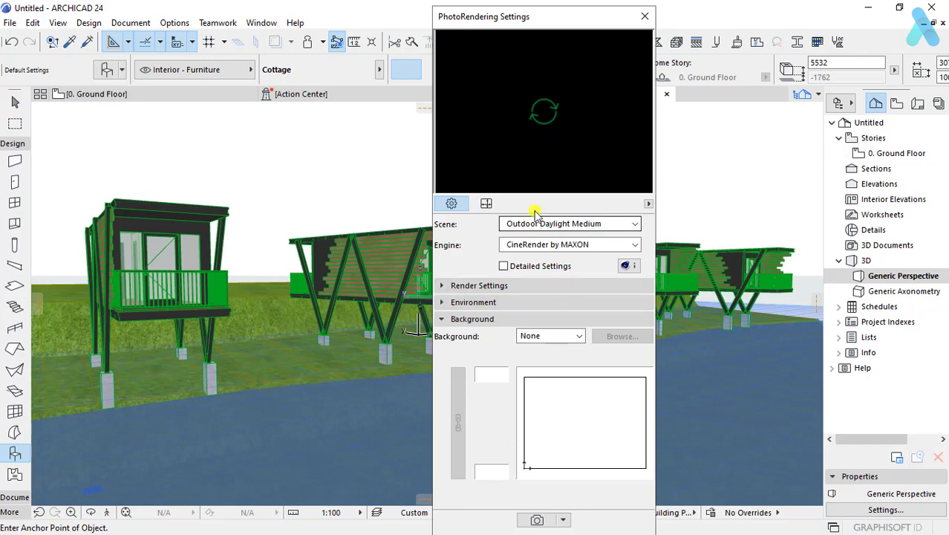
Step: Set the photorender output width to 1280 and height to 720 pixels
left_click(486, 204)
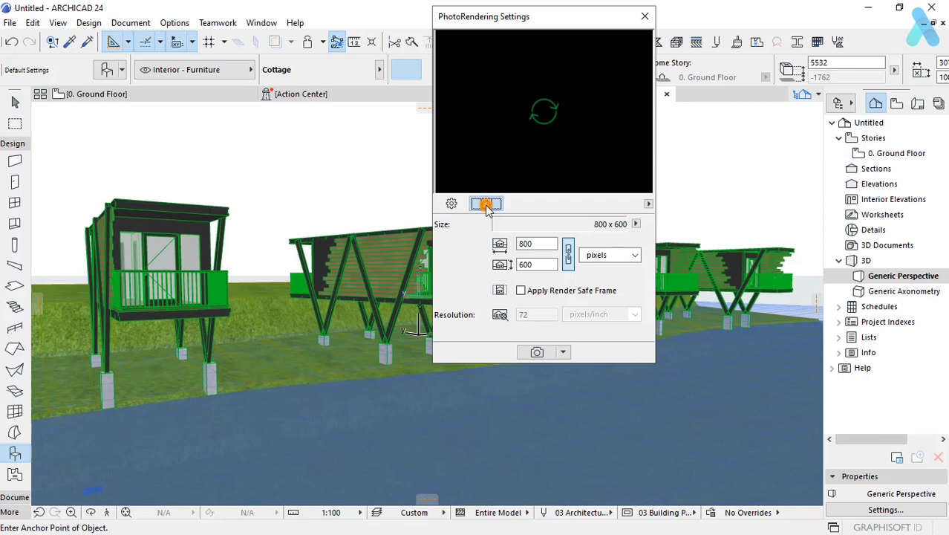
double_click(540, 245)
type("32")
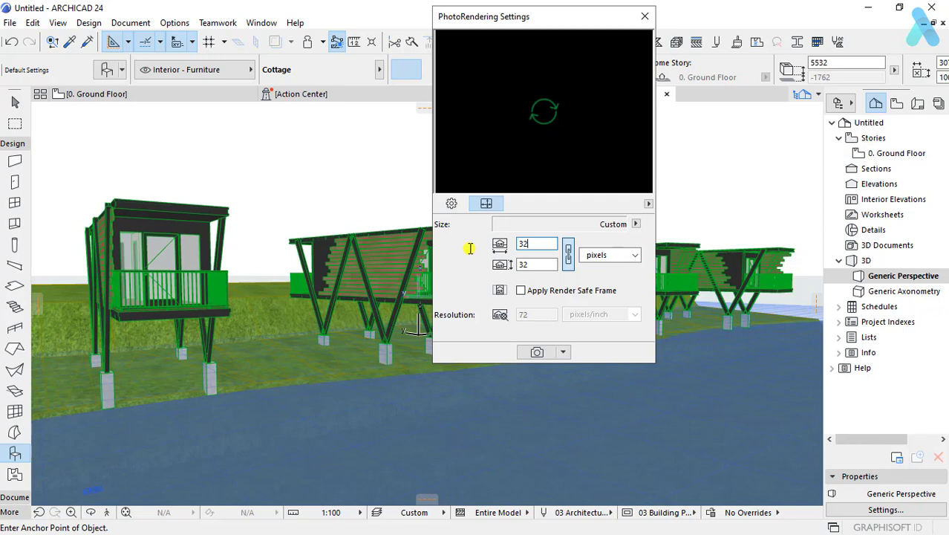
left_click(453, 202)
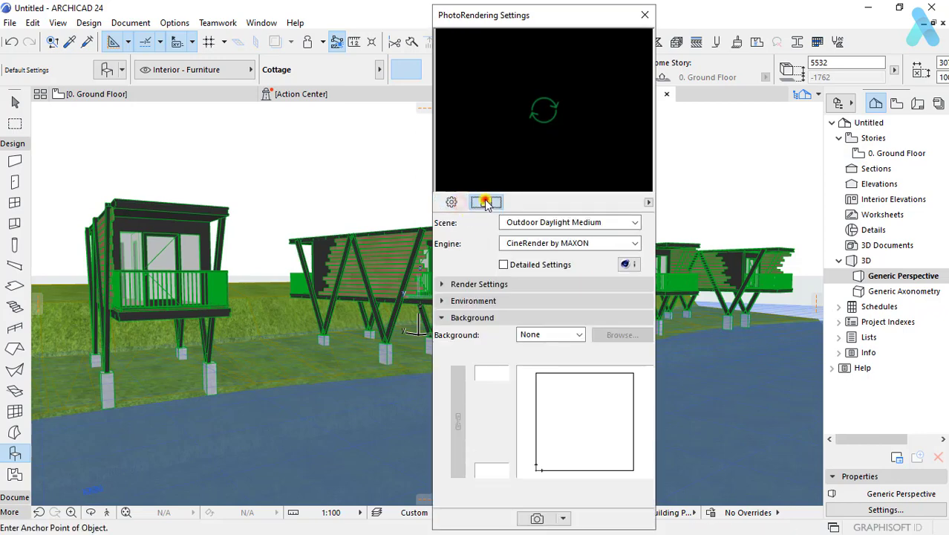
left_click(486, 202)
double_click(536, 243)
type("1280")
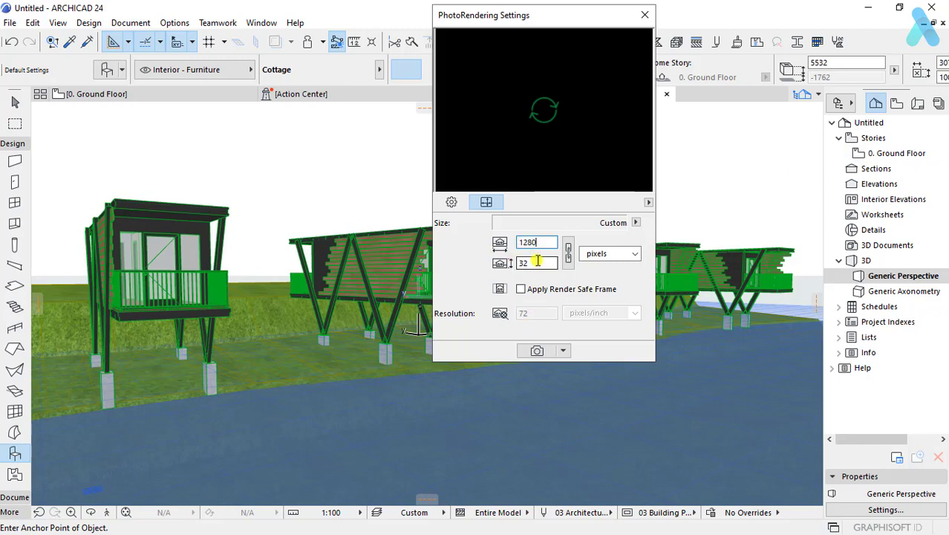
double_click(533, 265)
type("720")
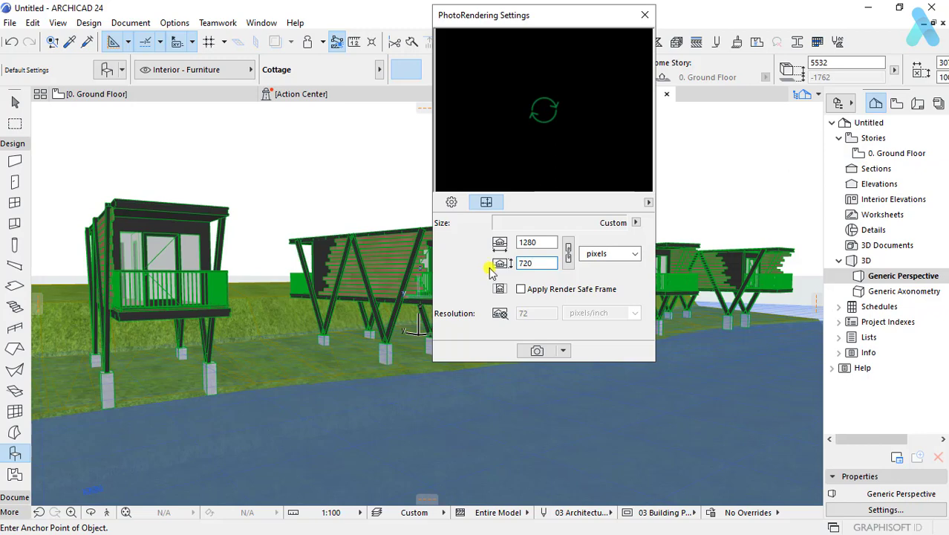
left_click(463, 276)
Step: Start the CineRender photorendering and close the PhotoRendering Settings palette
left_click(537, 350)
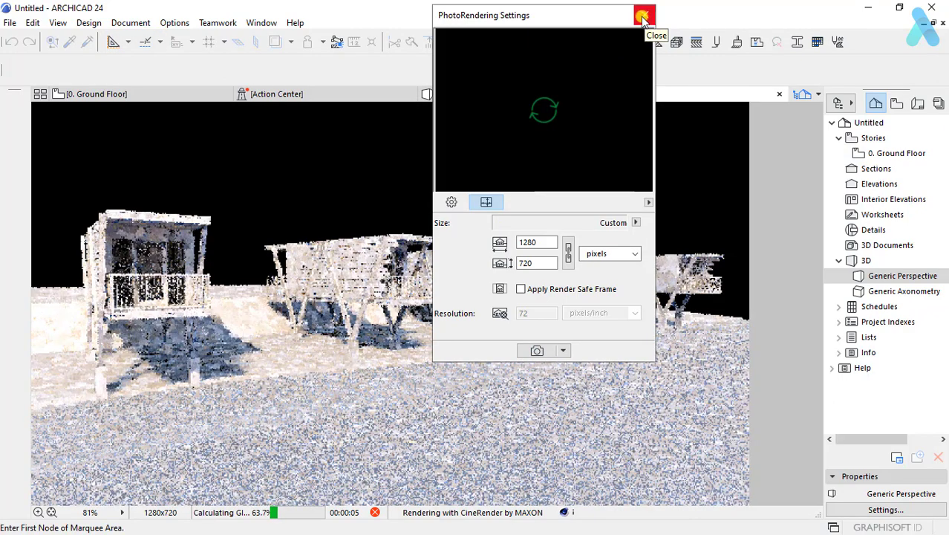
left_click(643, 16)
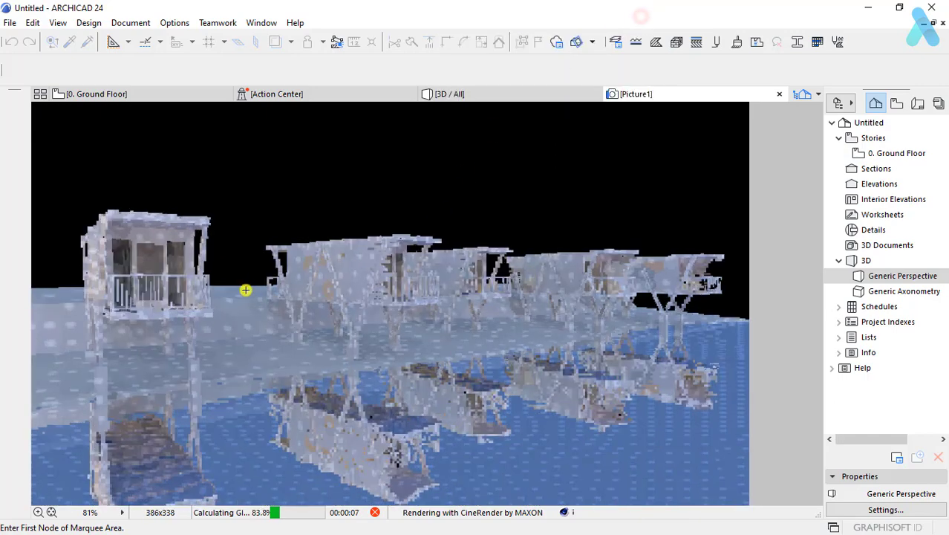